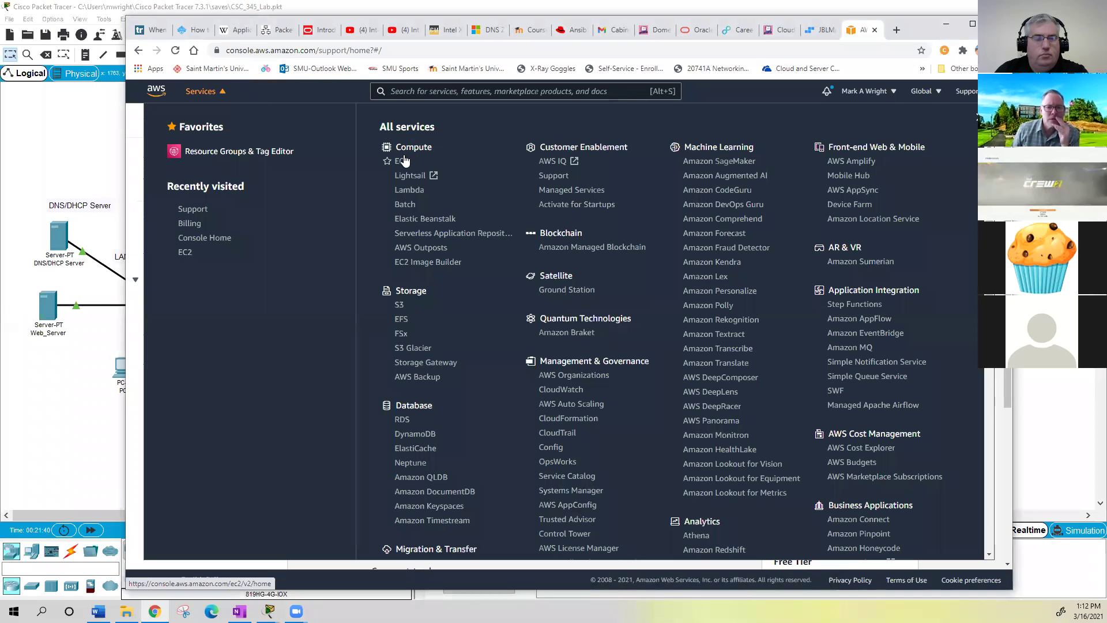
# - Open the EC2 console and a new blank browser tab beside it
pyautogui.click(403, 163)
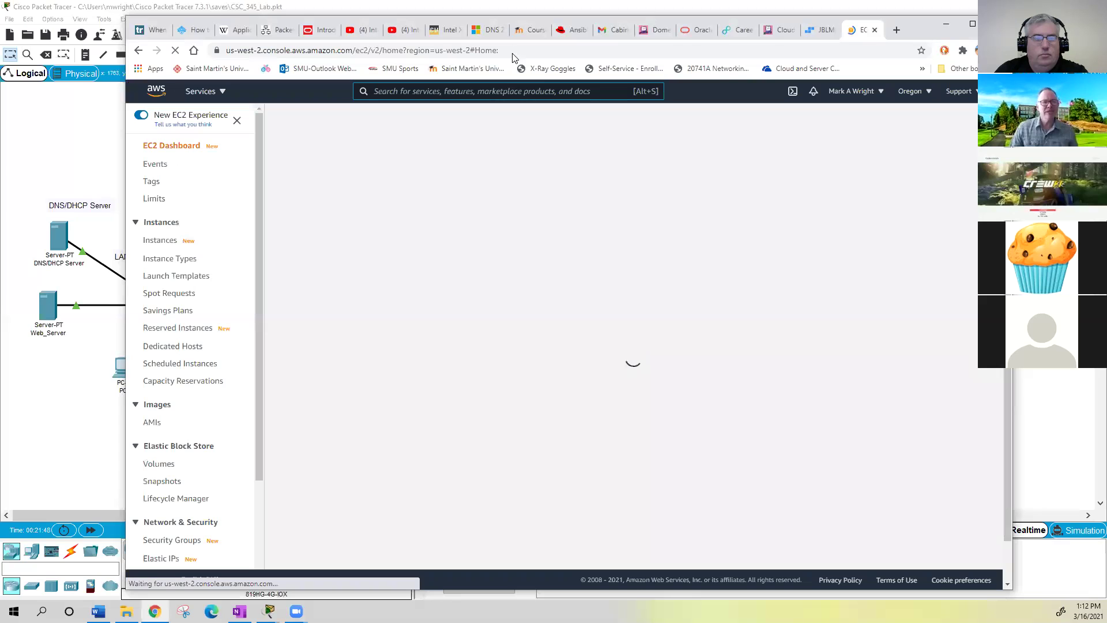
pyautogui.click(512, 52)
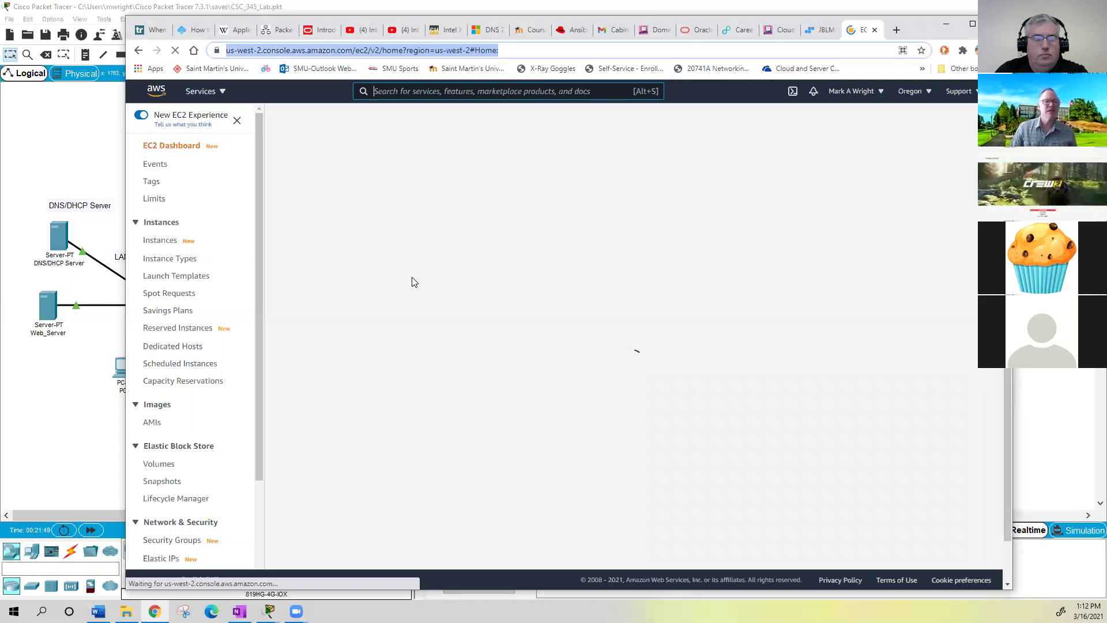
pyautogui.click(895, 30)
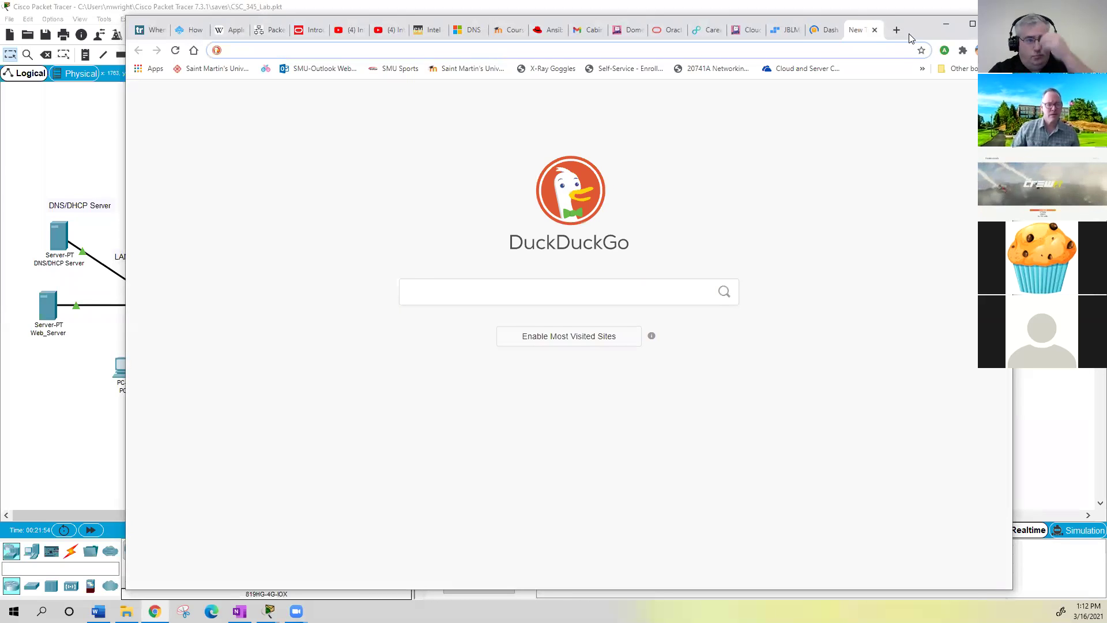
# - Load the AWS Educate home page by entering awseducate.com without the autocompleted path
pyautogui.moveTo(907, 35); pyautogui.dragTo(897, 68)
pyautogui.write('awseduca')
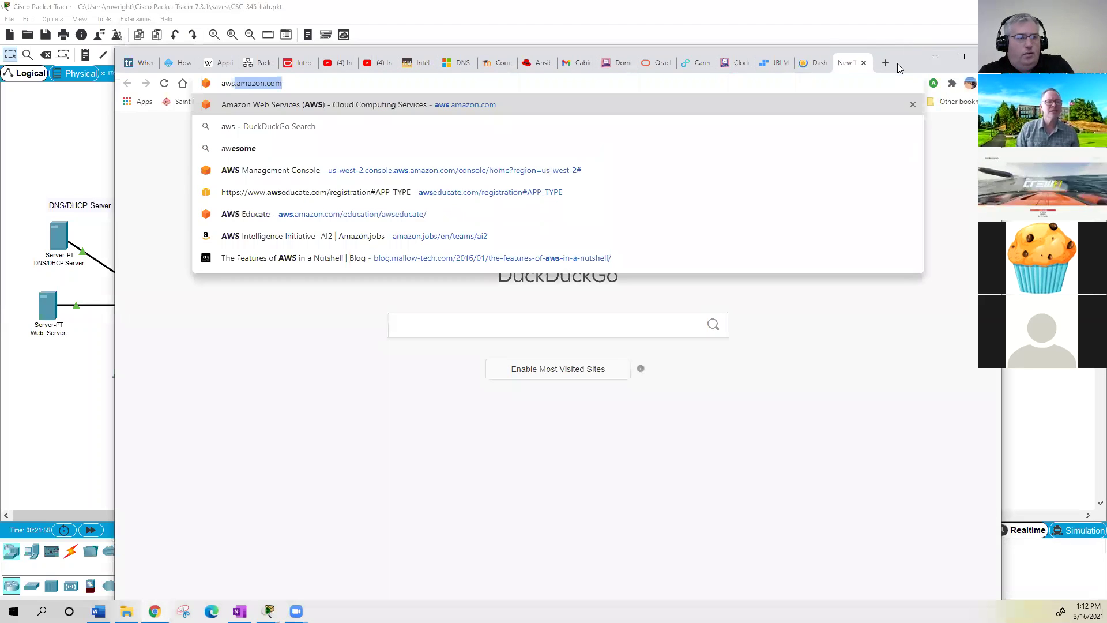
pyautogui.write('te.com')
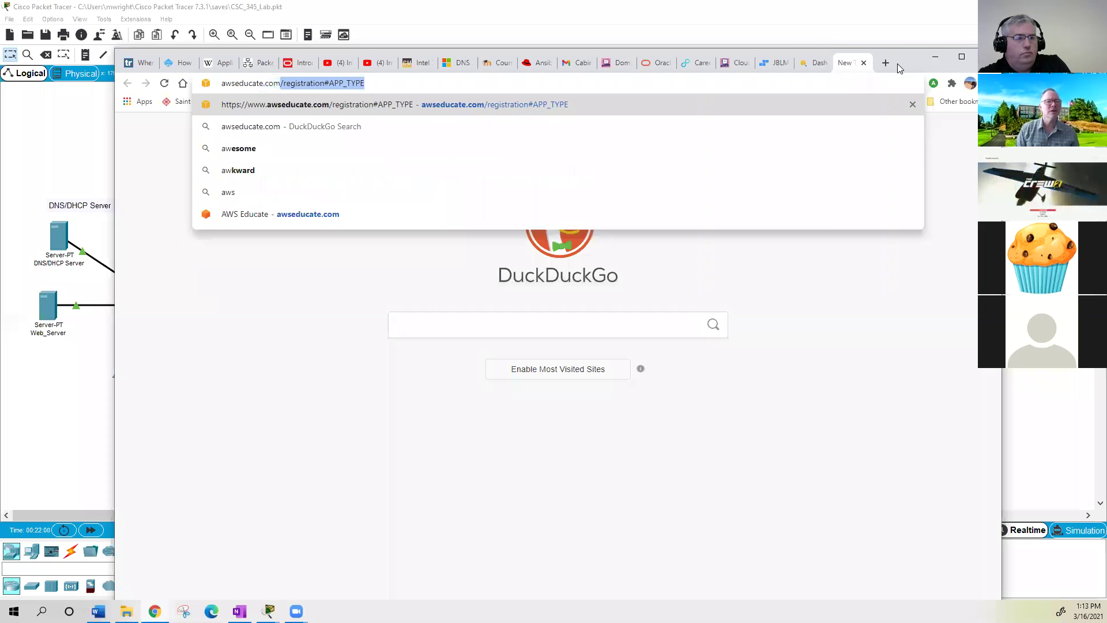
pyautogui.press('Delete')
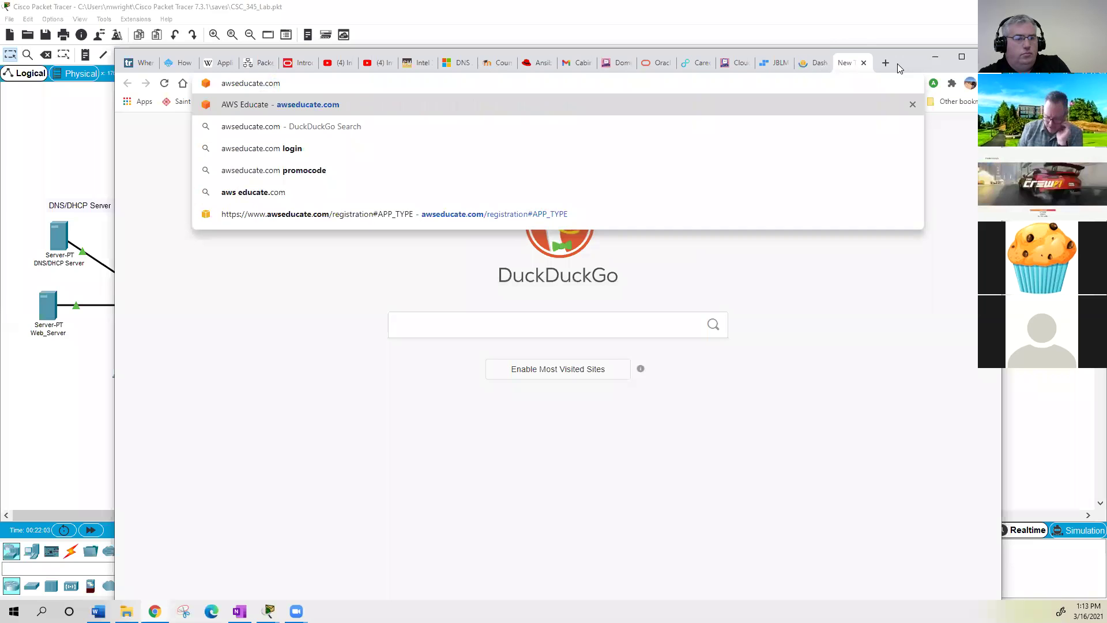
pyautogui.press('BackSpace')
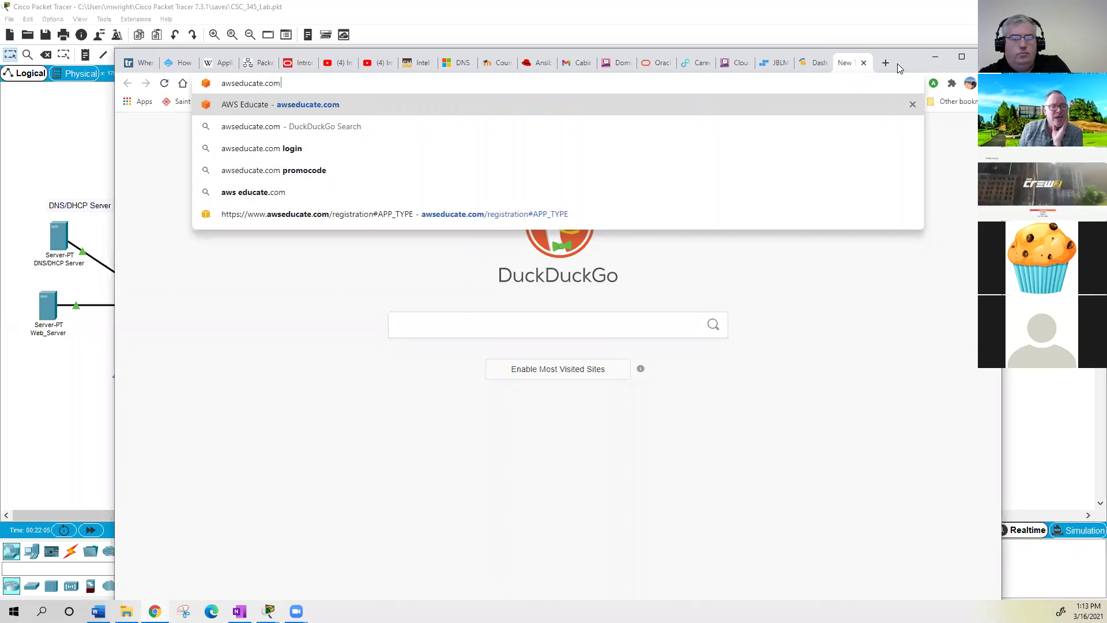
pyautogui.press('Return')
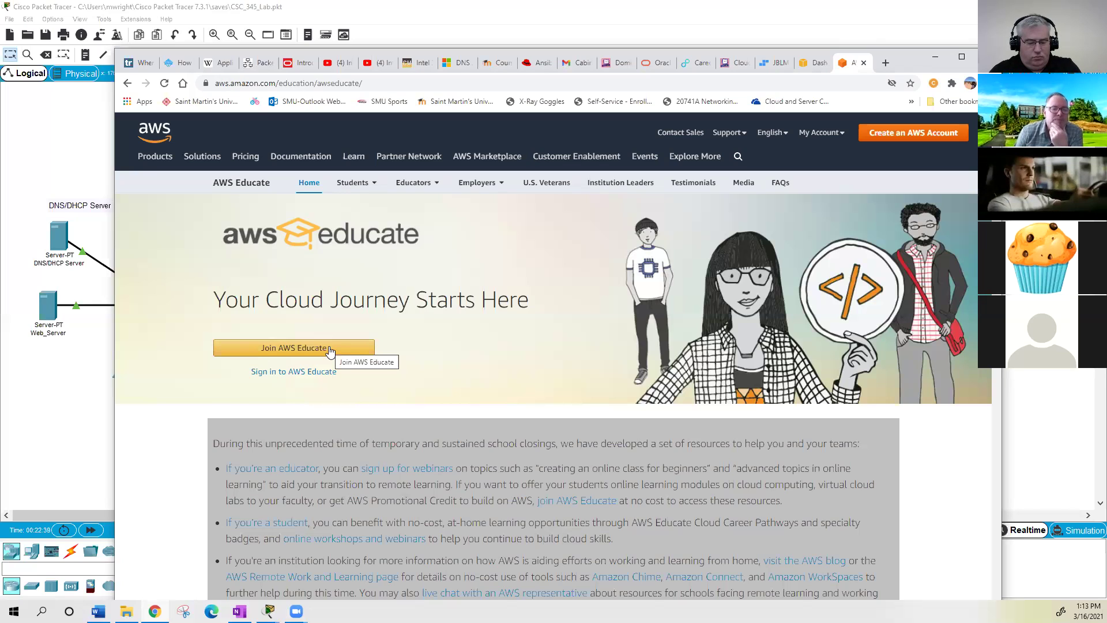
# - Join AWS Educate as a Student and continue to the details form
pyautogui.click(330, 350)
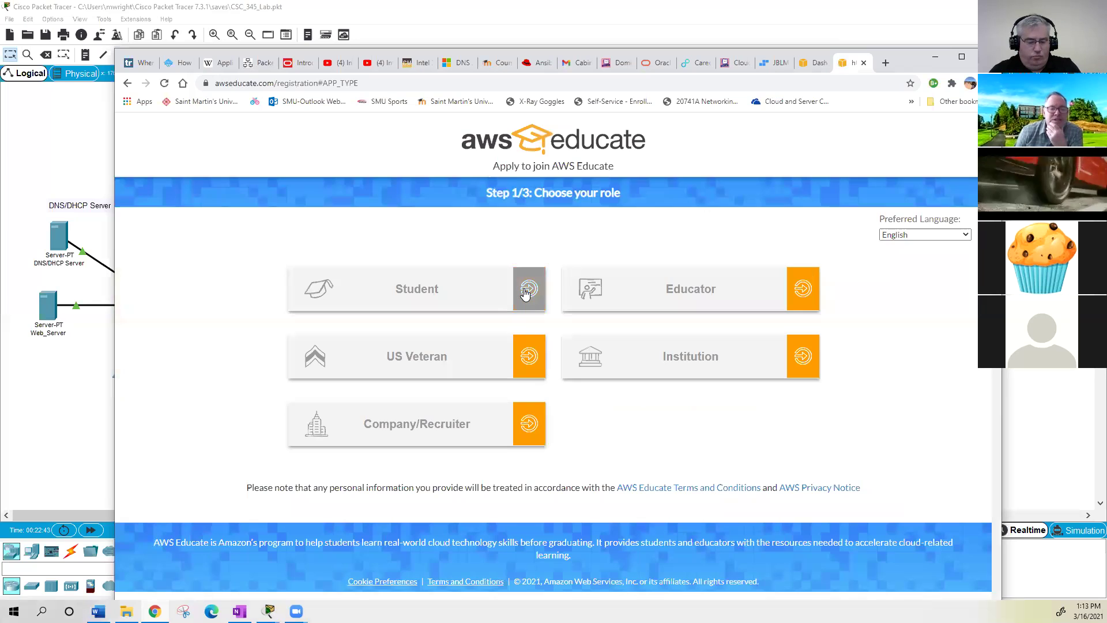
pyautogui.click(524, 293)
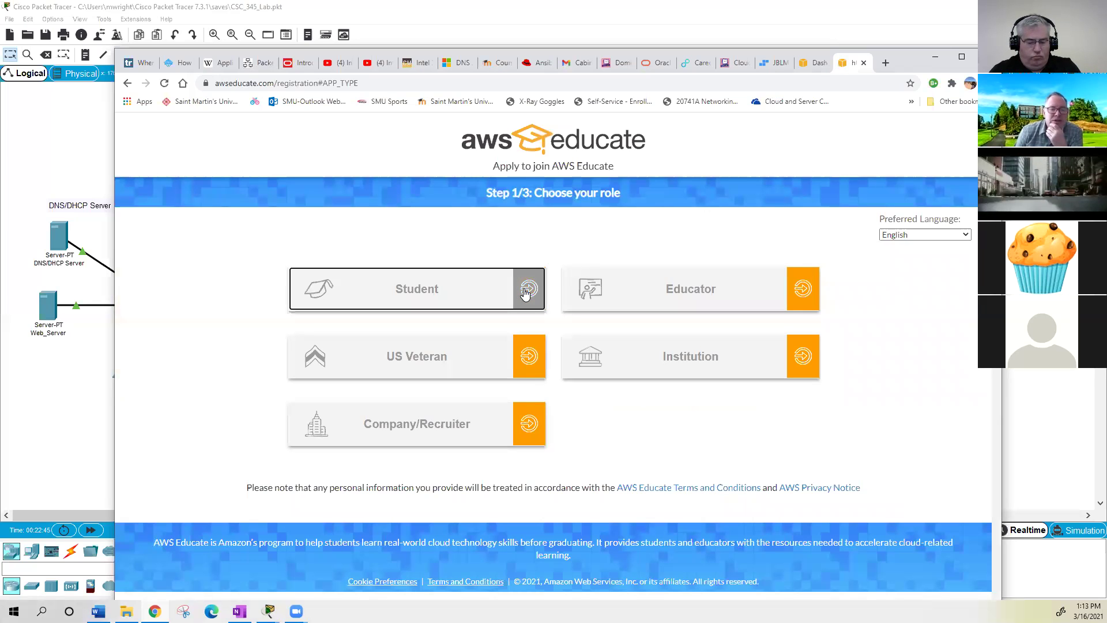
pyautogui.click(371, 276)
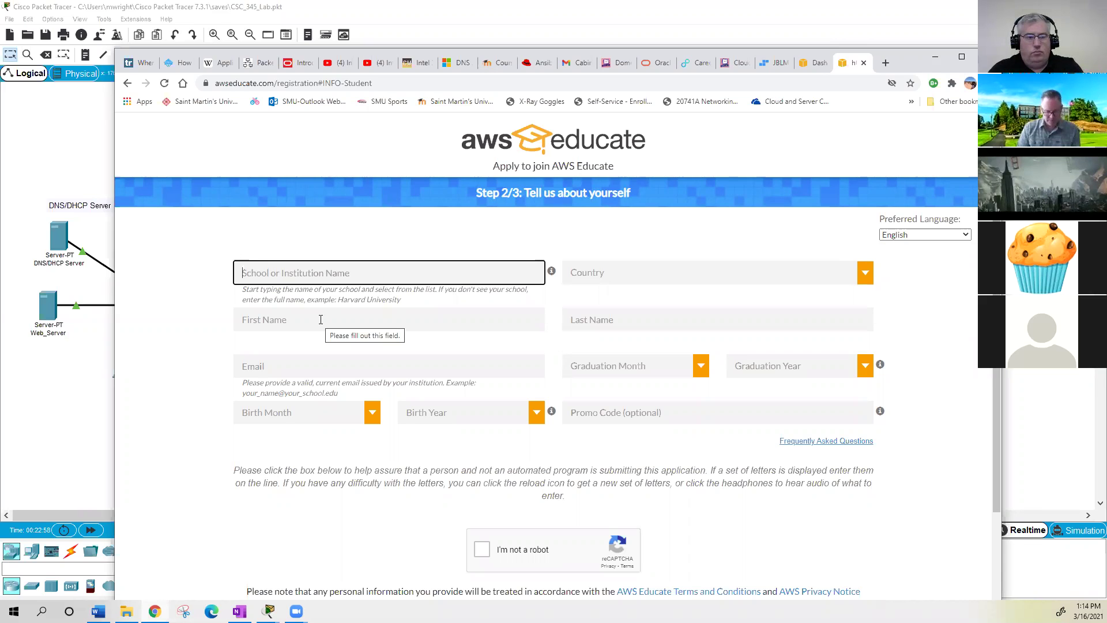
# - Set the school to Saint Martin's University from the suggestions
pyautogui.write('S')
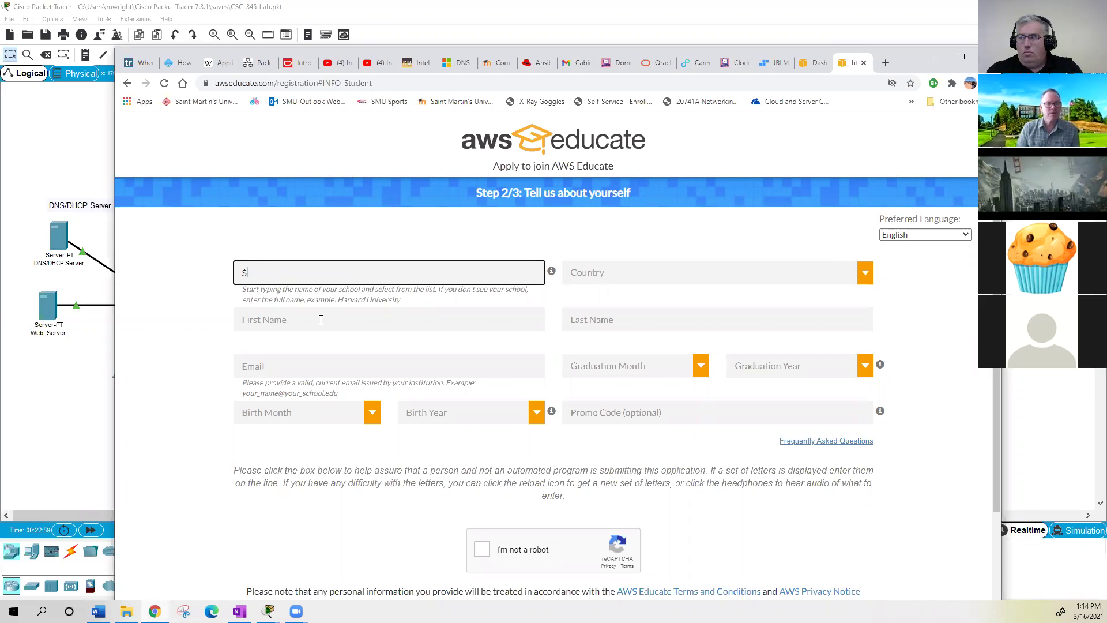
pyautogui.write("aint Martin's")
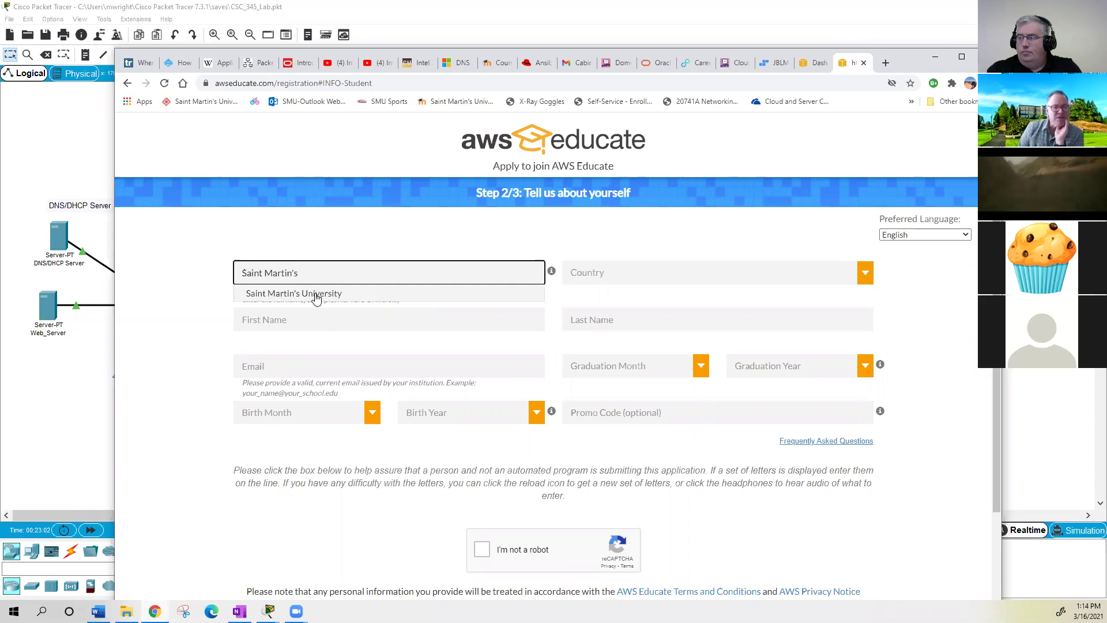
pyautogui.press('BackSpace')
pyautogui.press('BackSpace')
pyautogui.press('BackSpace')
pyautogui.press('BackSpace')
pyautogui.press('BackSpace')
pyautogui.press('BackSpace')
pyautogui.press('BackSpace')
pyautogui.press('BackSpace')
pyautogui.press('BackSpace')
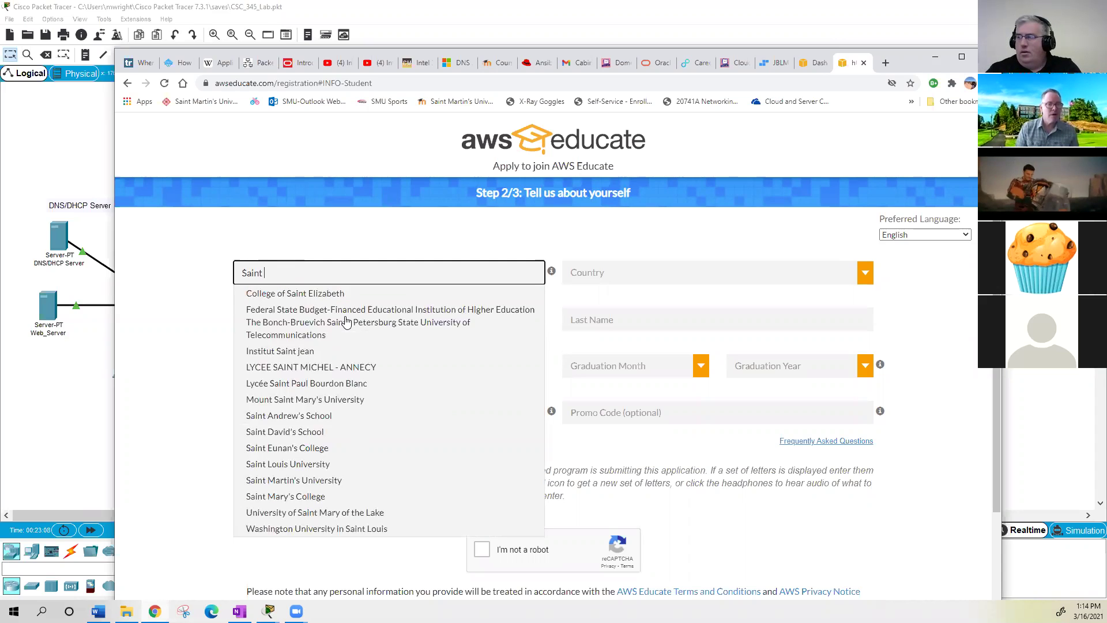
pyautogui.write("Martin's U")
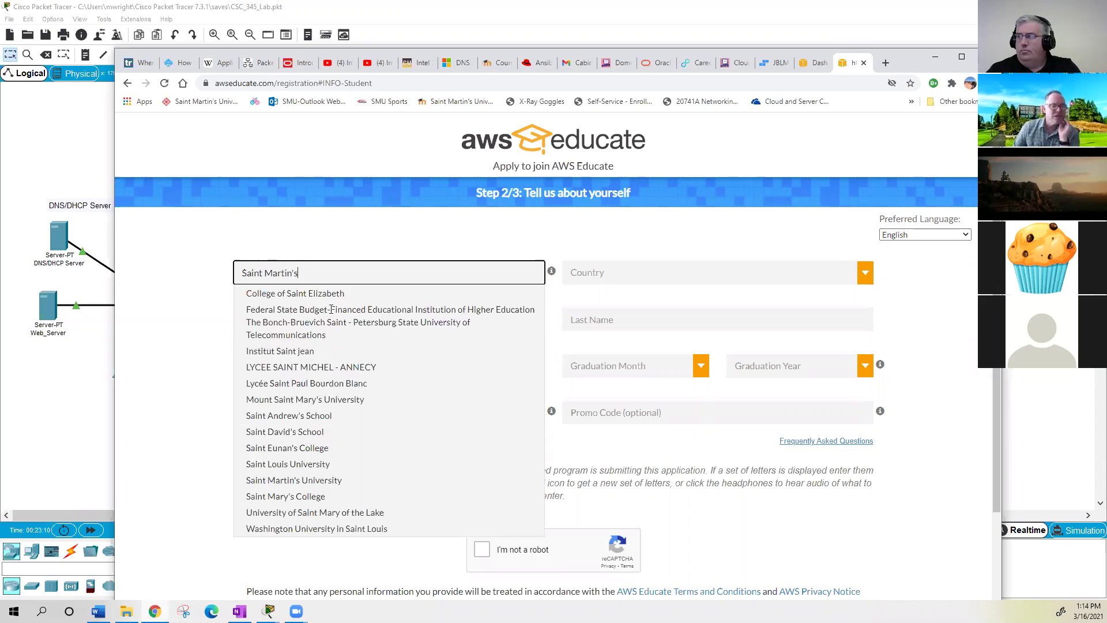
pyautogui.press('Down')
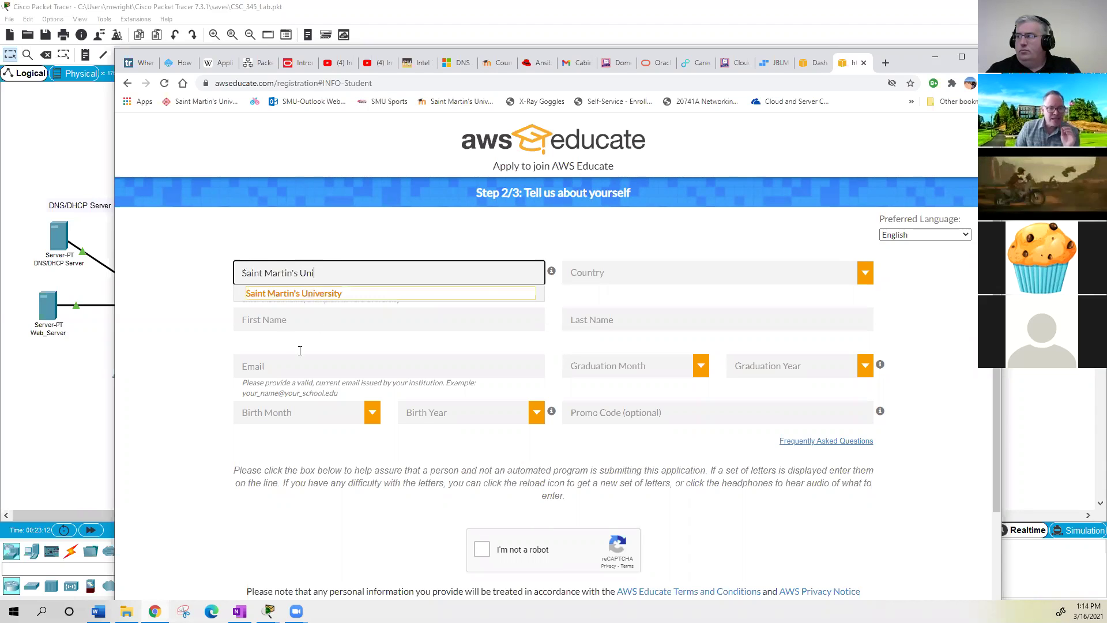
pyautogui.press('Return')
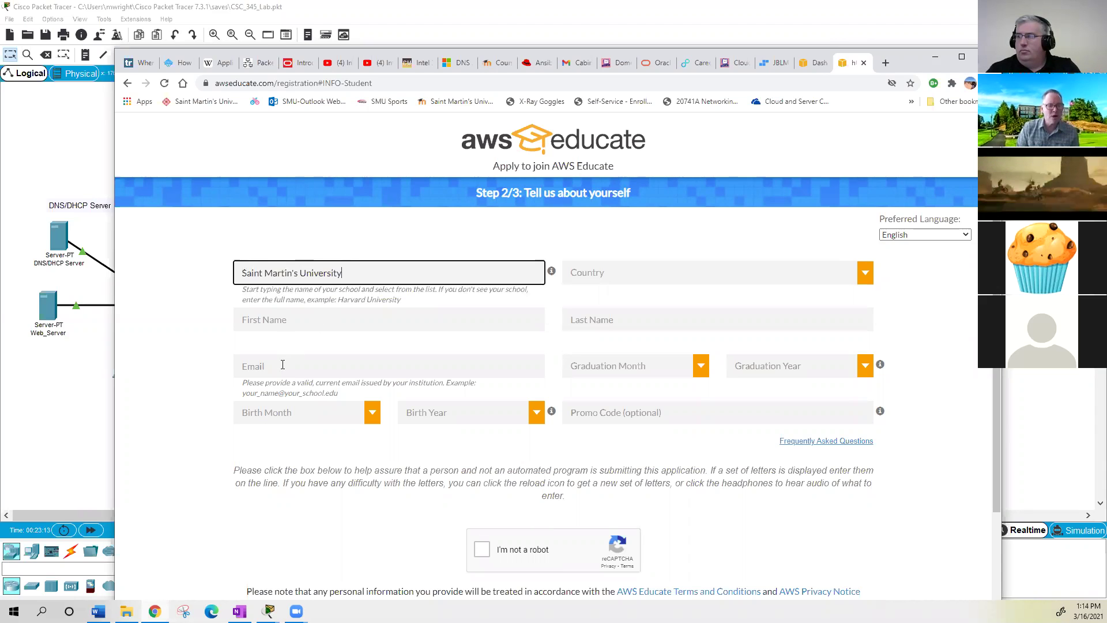
# - Enter the student's school e-mail address and close the registration tab
pyautogui.click(282, 365)
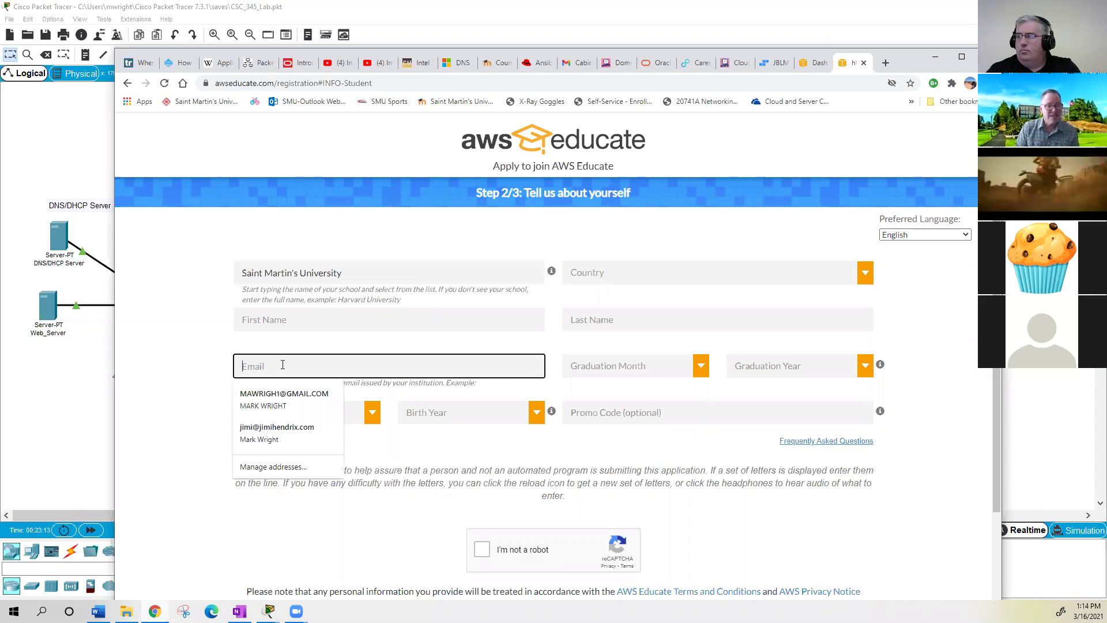
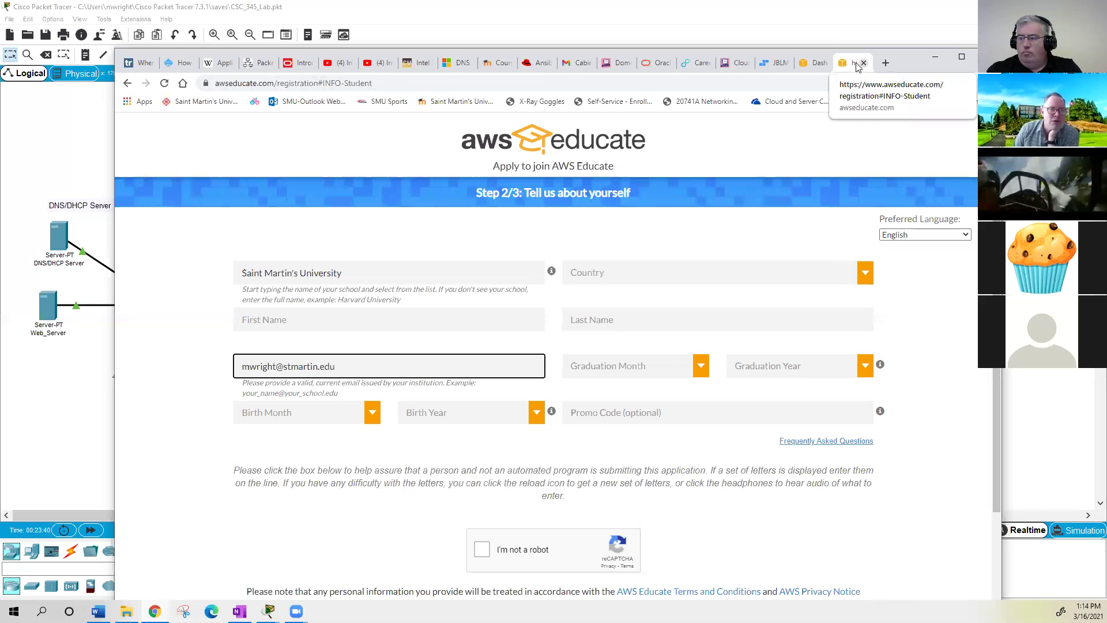
pyautogui.hotkey('ctrl', 'w')
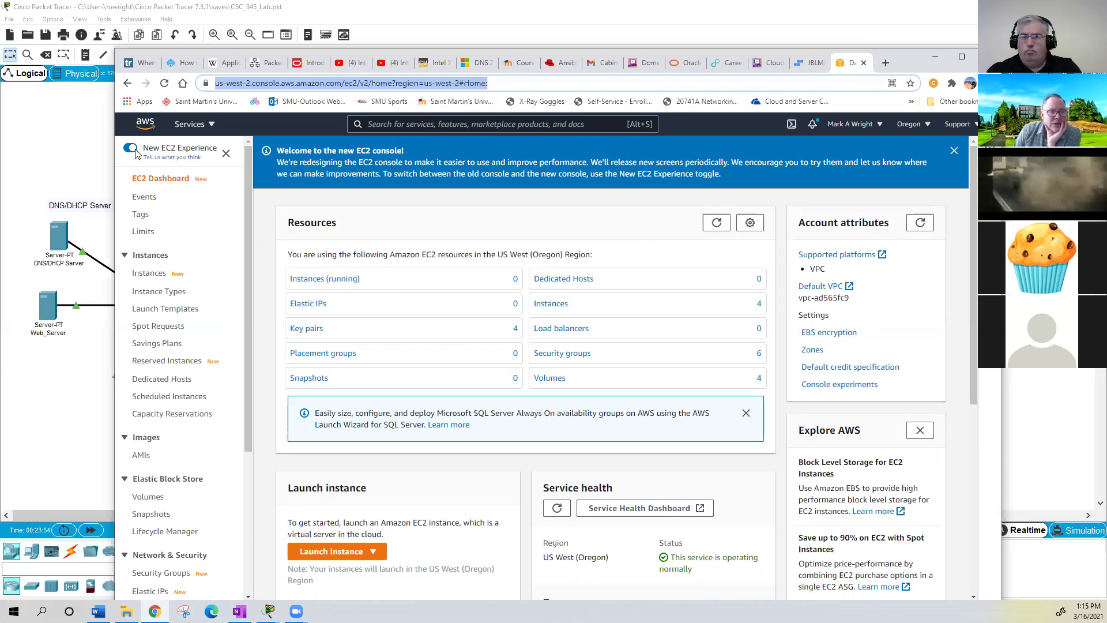
# - Collapse the EC2 sidebar, dismiss the welcome banner, and list running instances
pyautogui.click(225, 154)
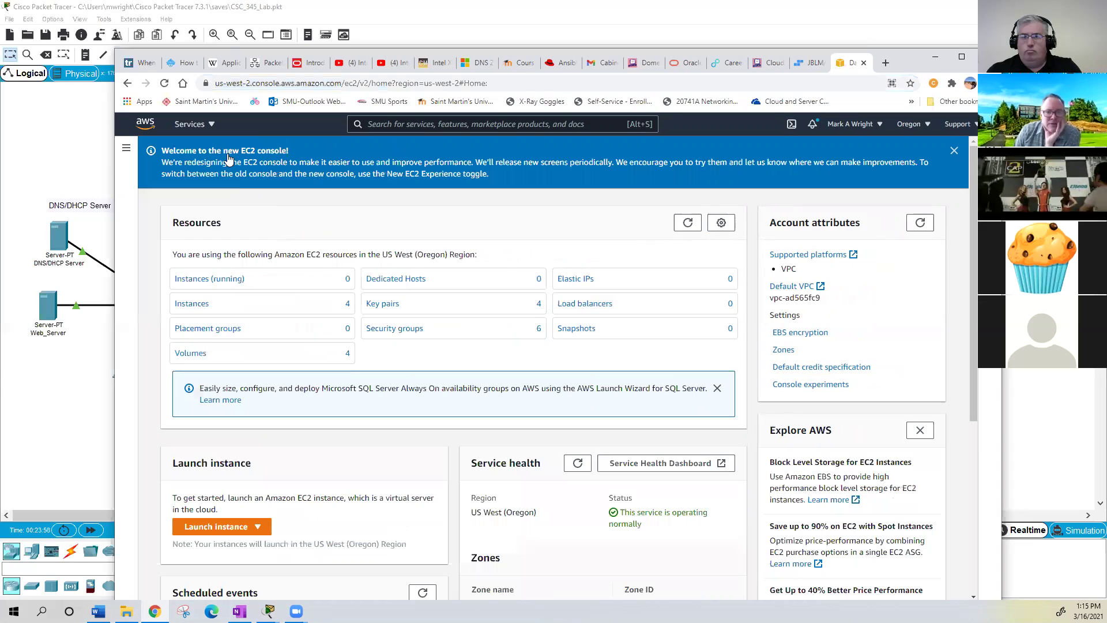
pyautogui.click(954, 150)
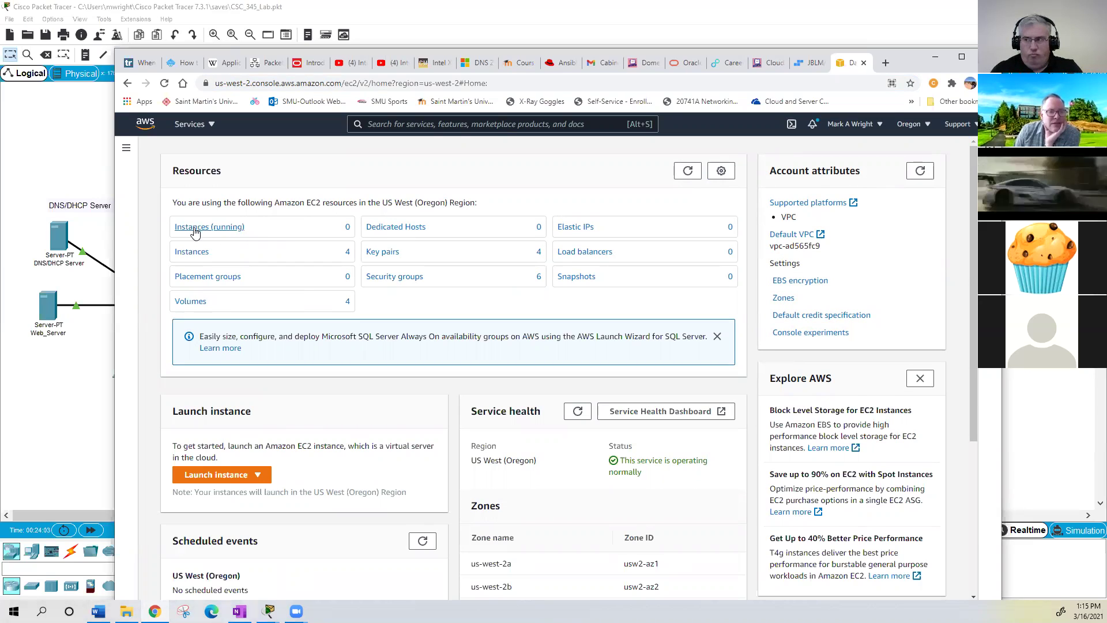
pyautogui.click(194, 229)
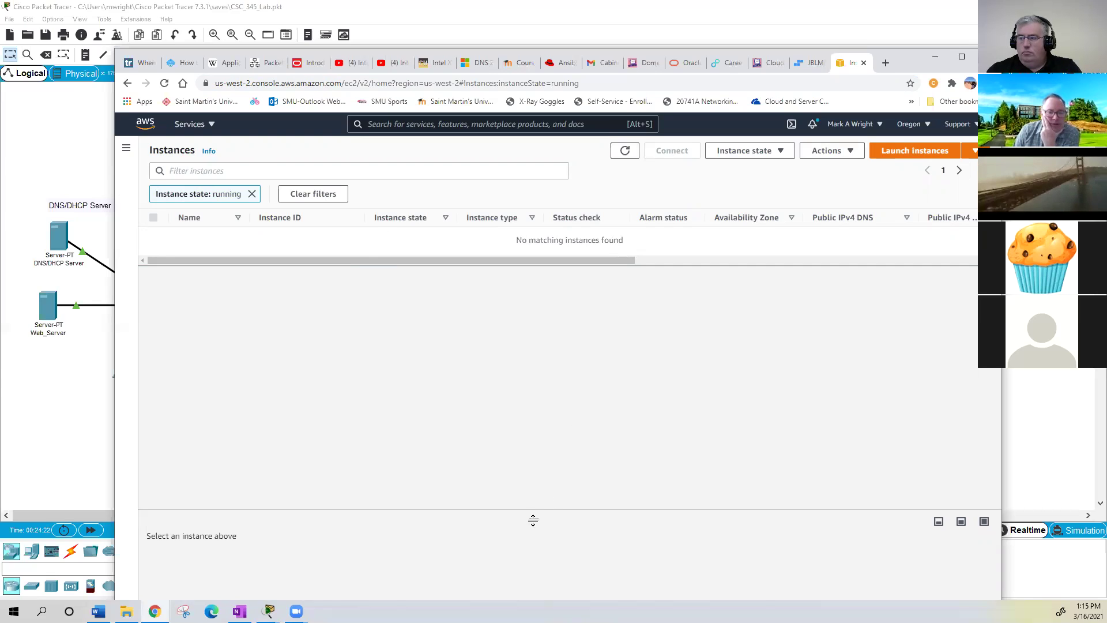
# - Enlarge the details panel and open the unfiltered Instances list from the dashboard
pyautogui.moveTo(533, 519); pyautogui.dragTo(534, 411)
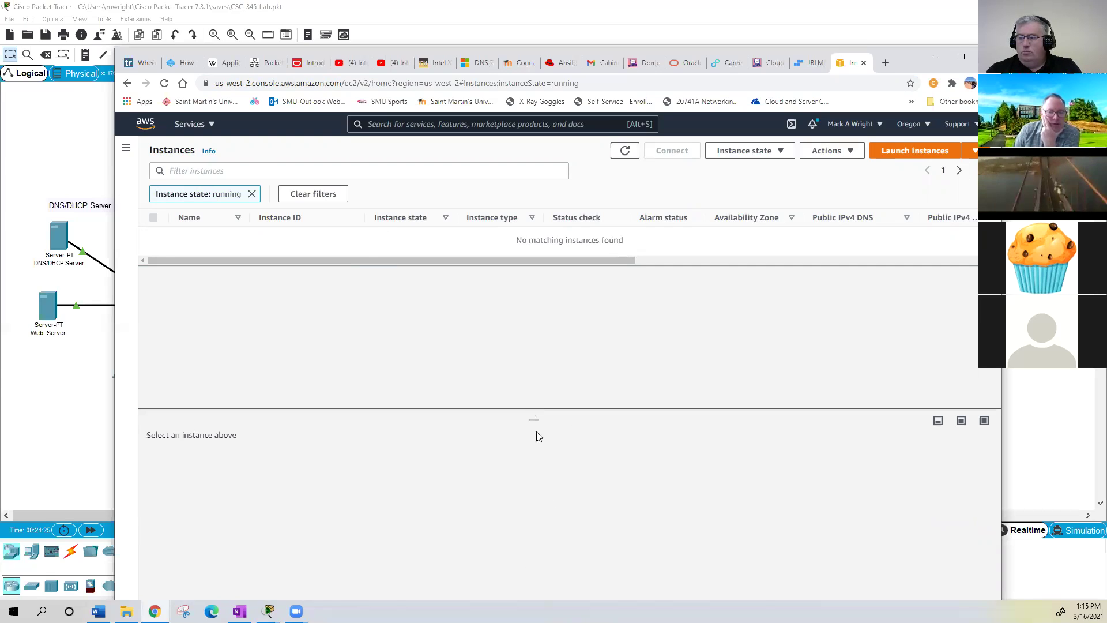
pyautogui.click(127, 83)
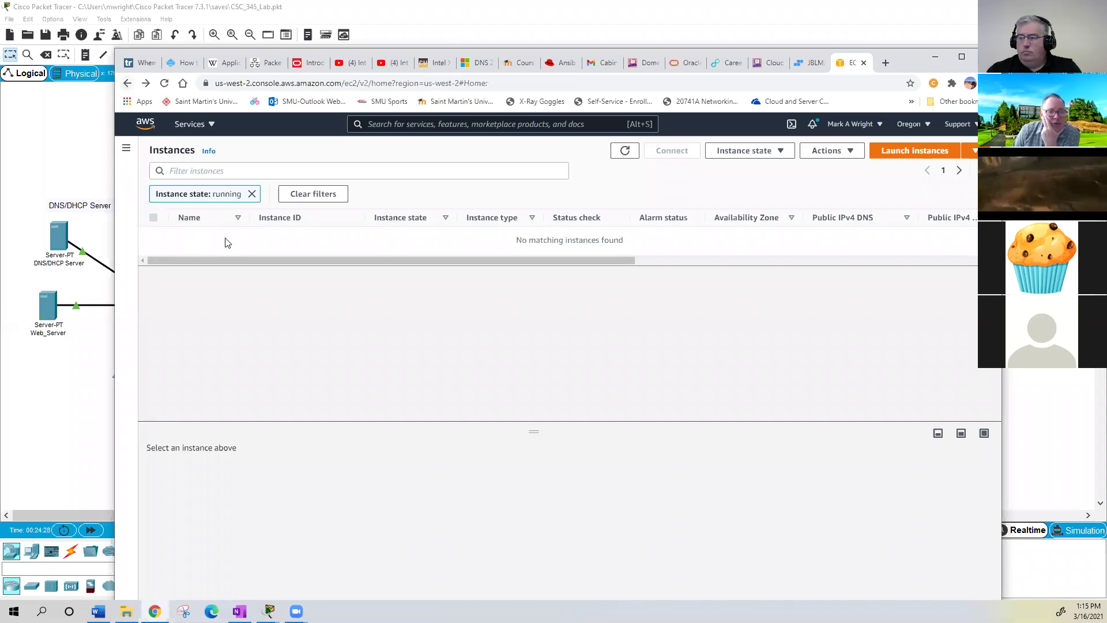
pyautogui.click(195, 254)
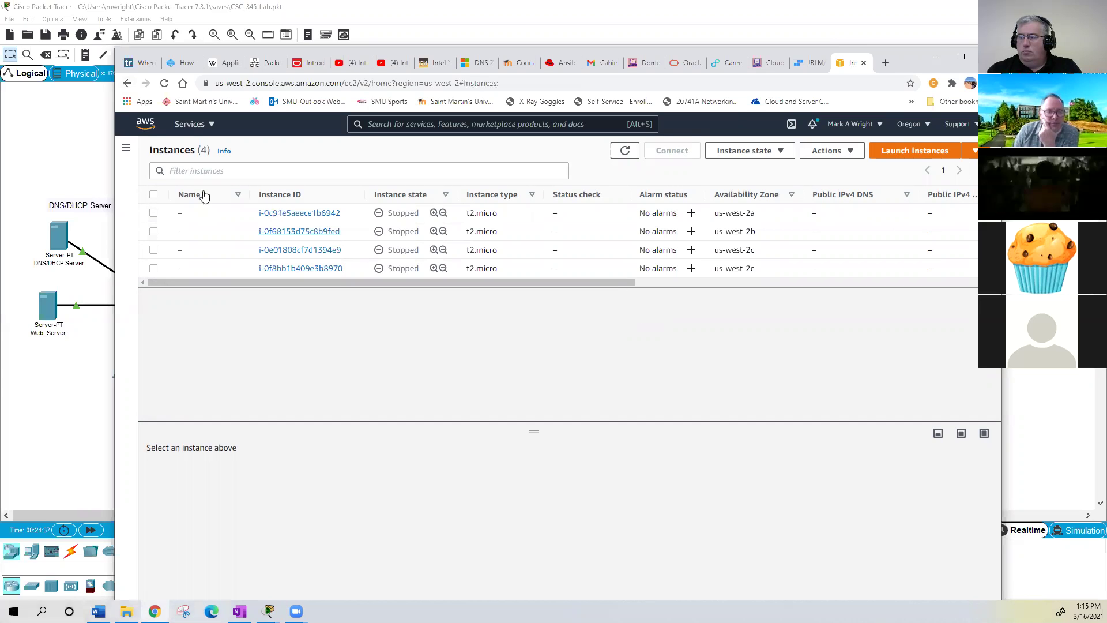
# - Select all four stopped t2.micro instances
pyautogui.click(153, 231)
pyautogui.click(153, 241)
pyautogui.click(153, 249)
pyautogui.click(154, 268)
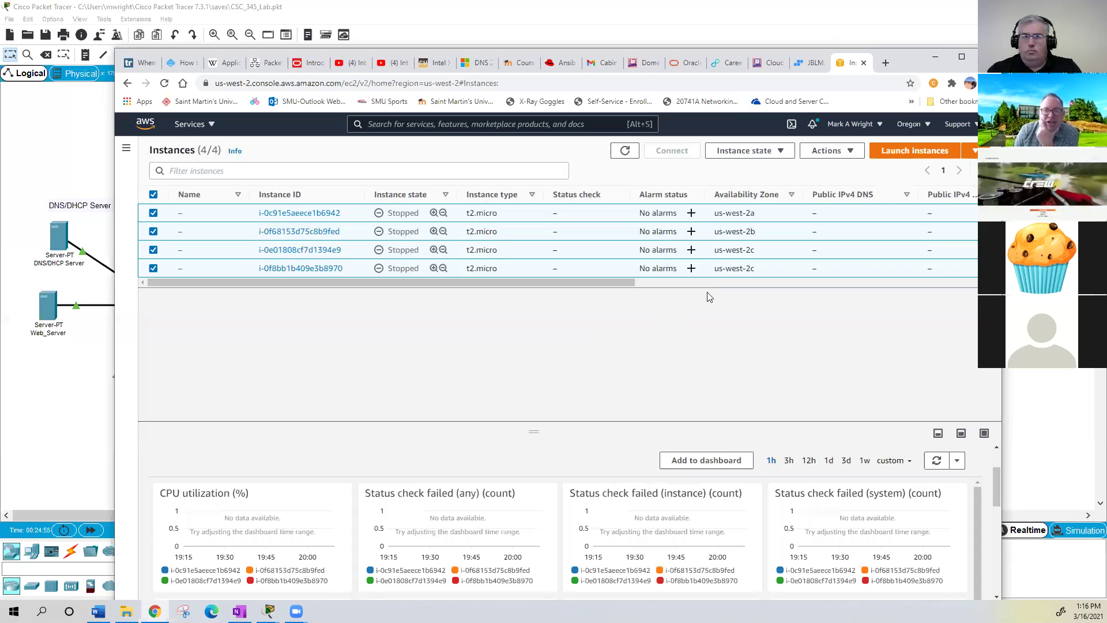
pyautogui.click(849, 152)
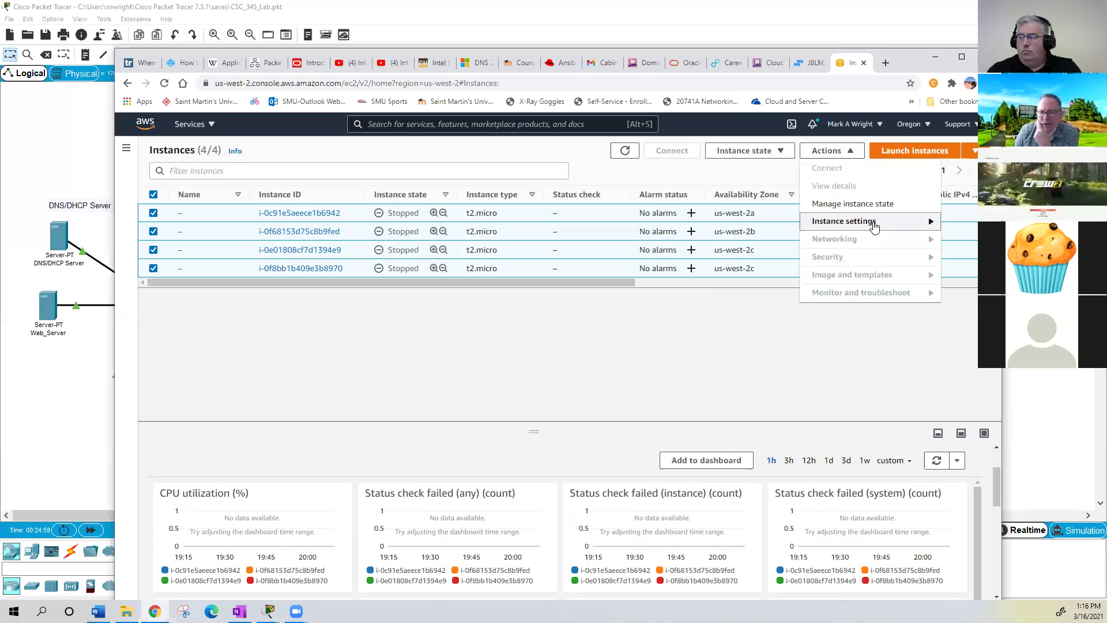
pyautogui.click(930, 224)
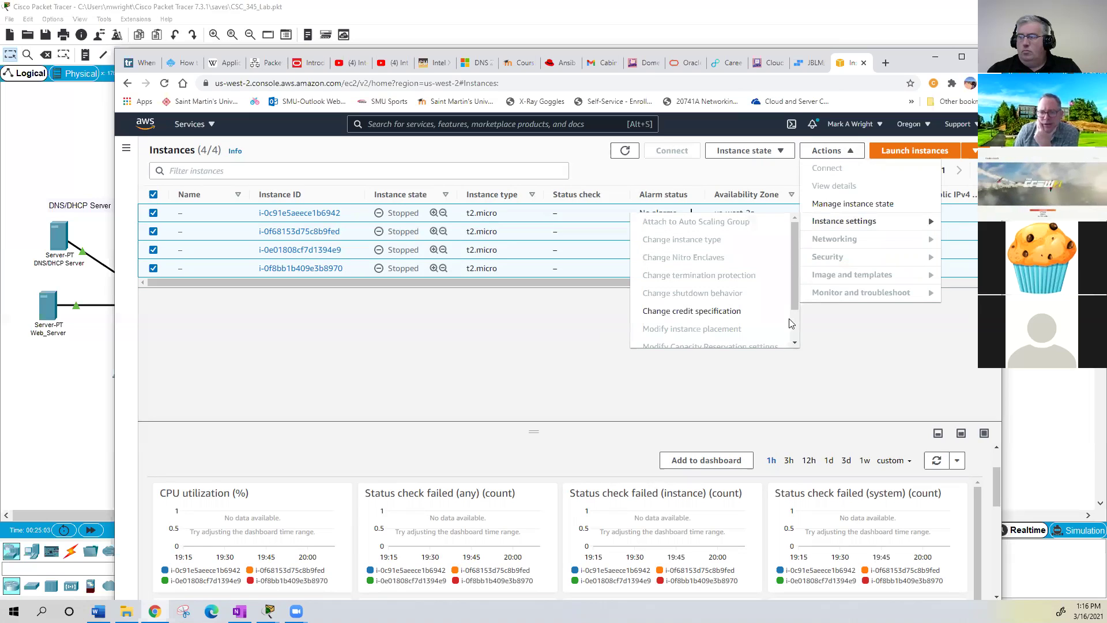
pyautogui.scroll(-1, 790, 322)
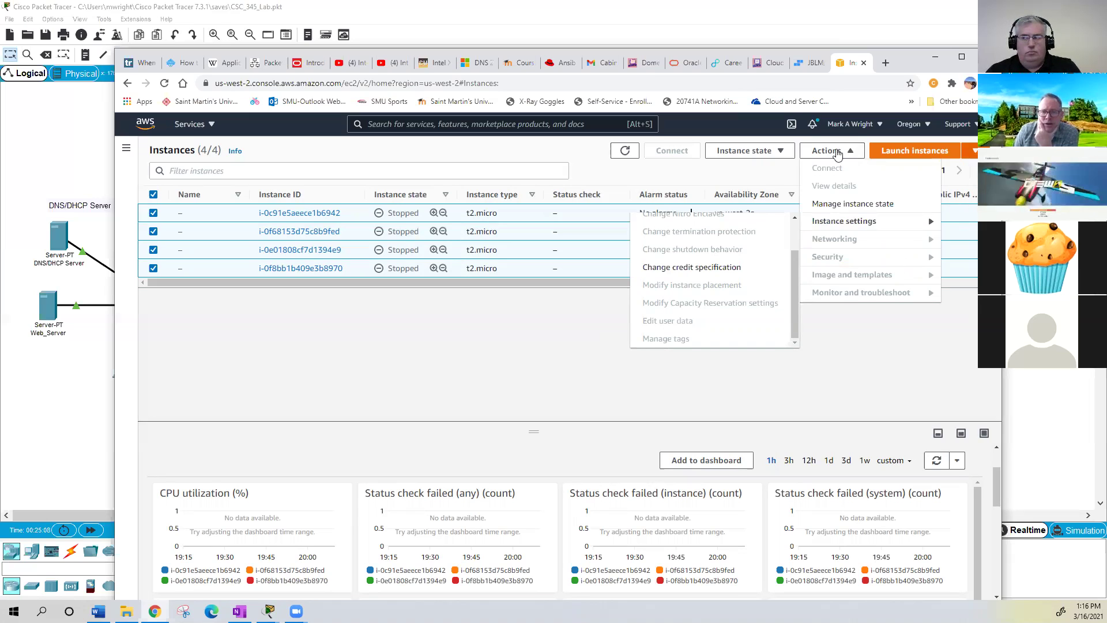
pyautogui.click(781, 152)
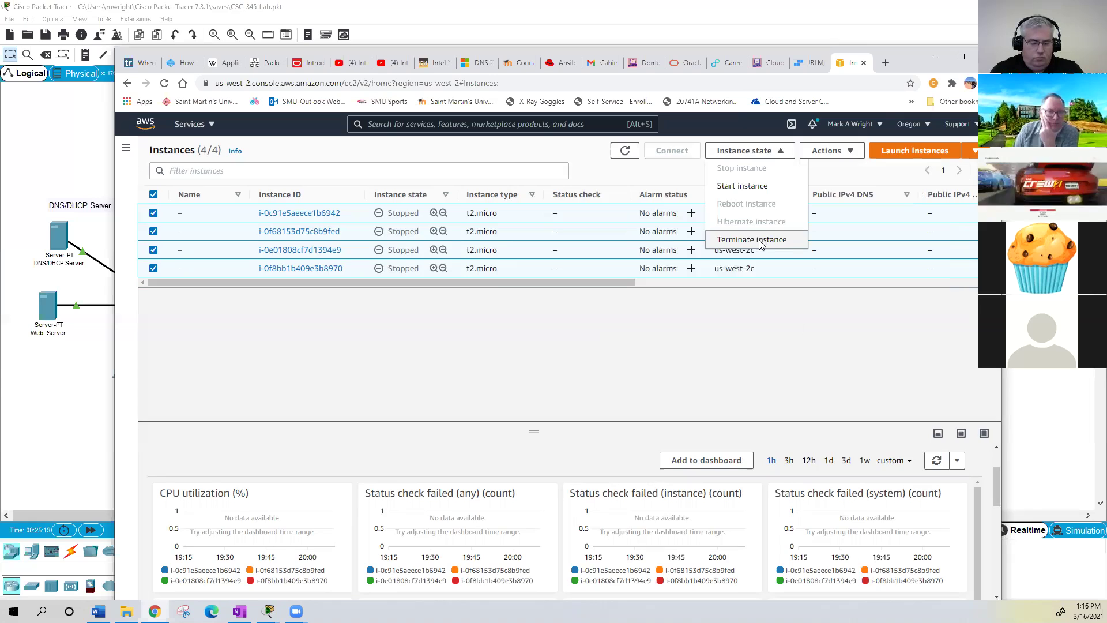
pyautogui.click(760, 245)
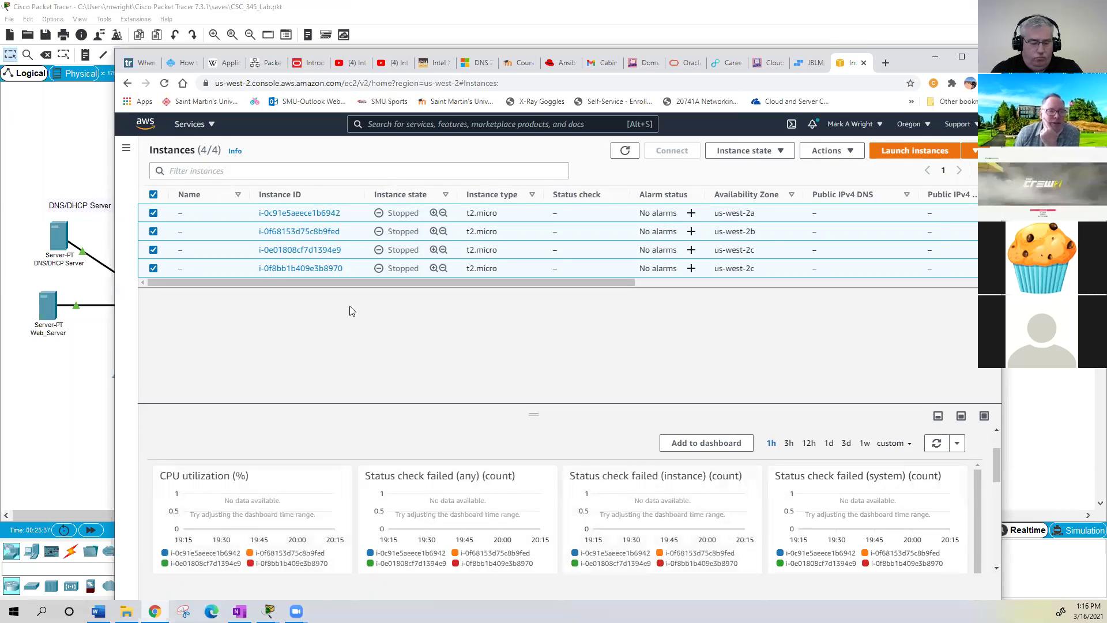
# - Return to the EC2 Dashboard through Console Home's recently visited services
pyautogui.click(211, 127)
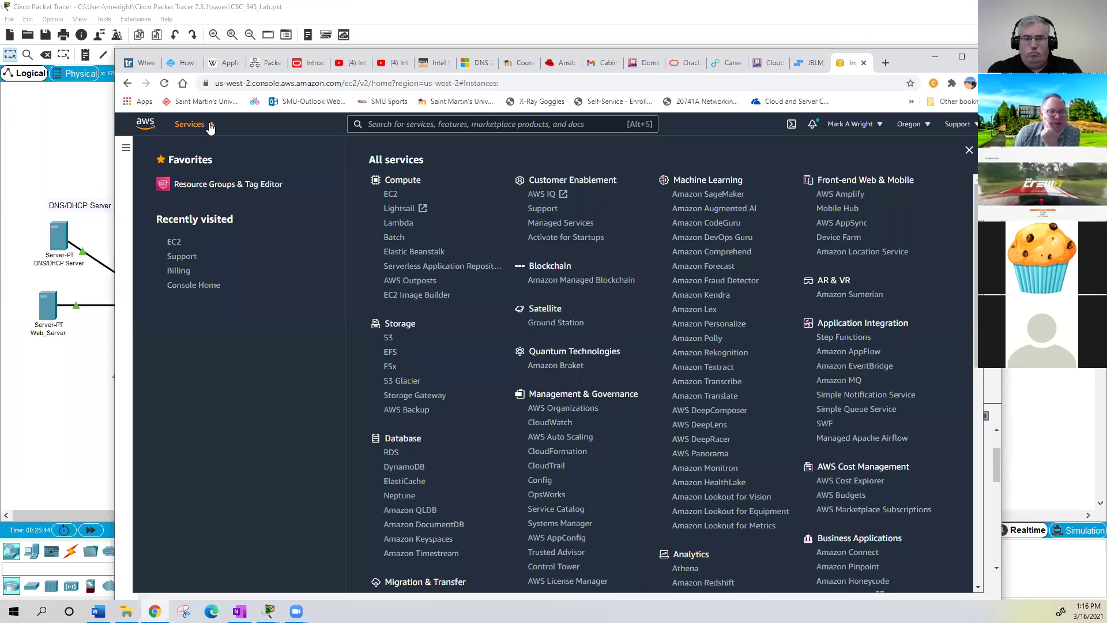
pyautogui.click(208, 293)
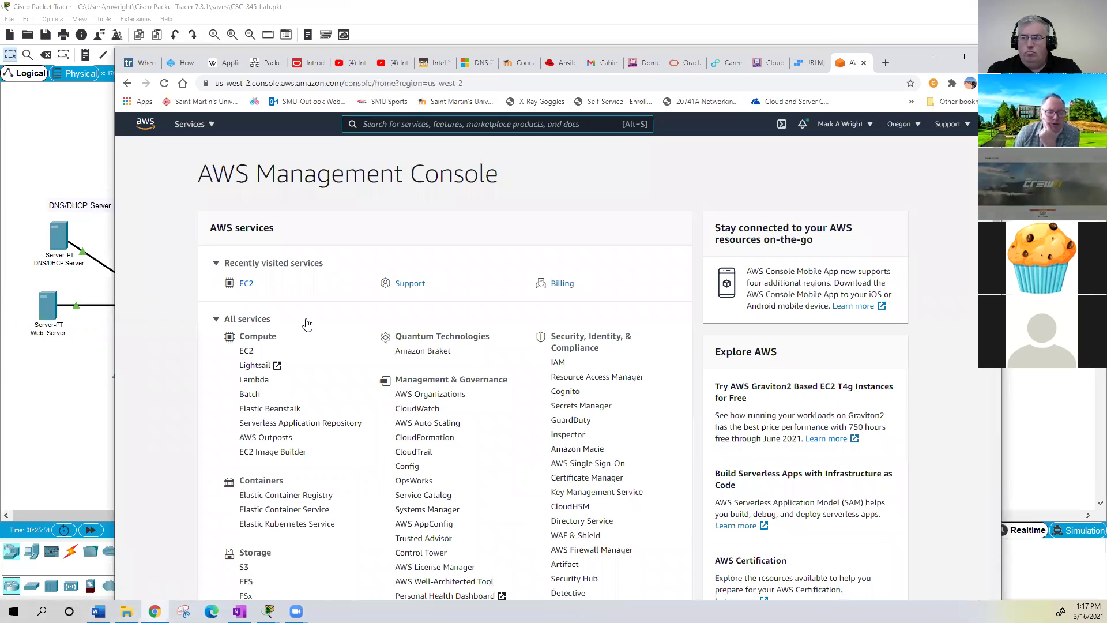
pyautogui.scroll(-2, 330, 329)
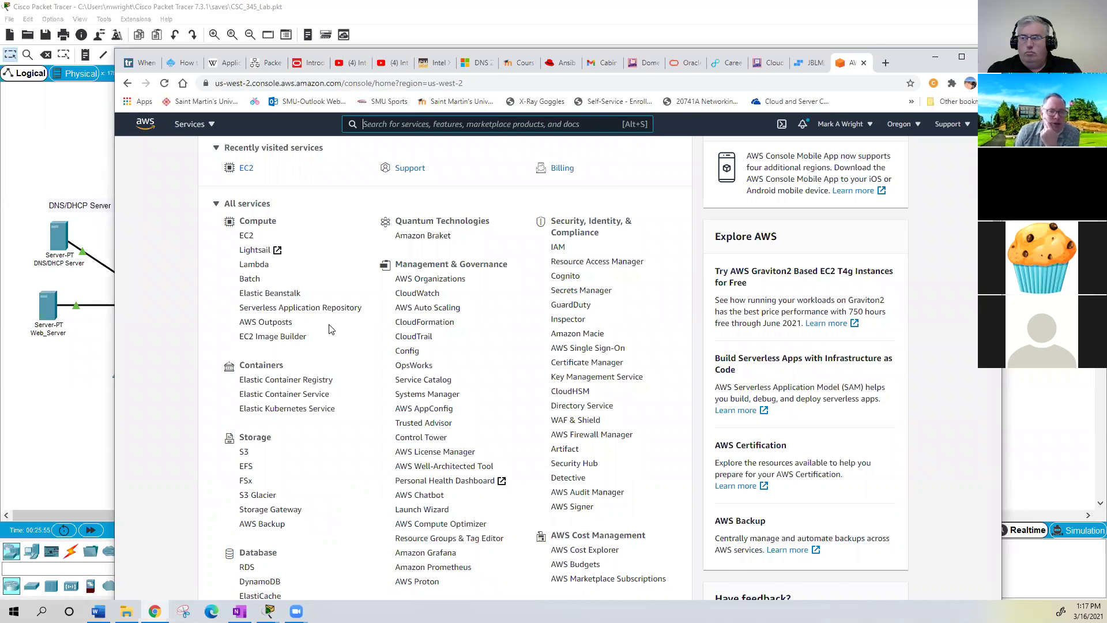
pyautogui.scroll(2, 330, 329)
pyautogui.click(247, 285)
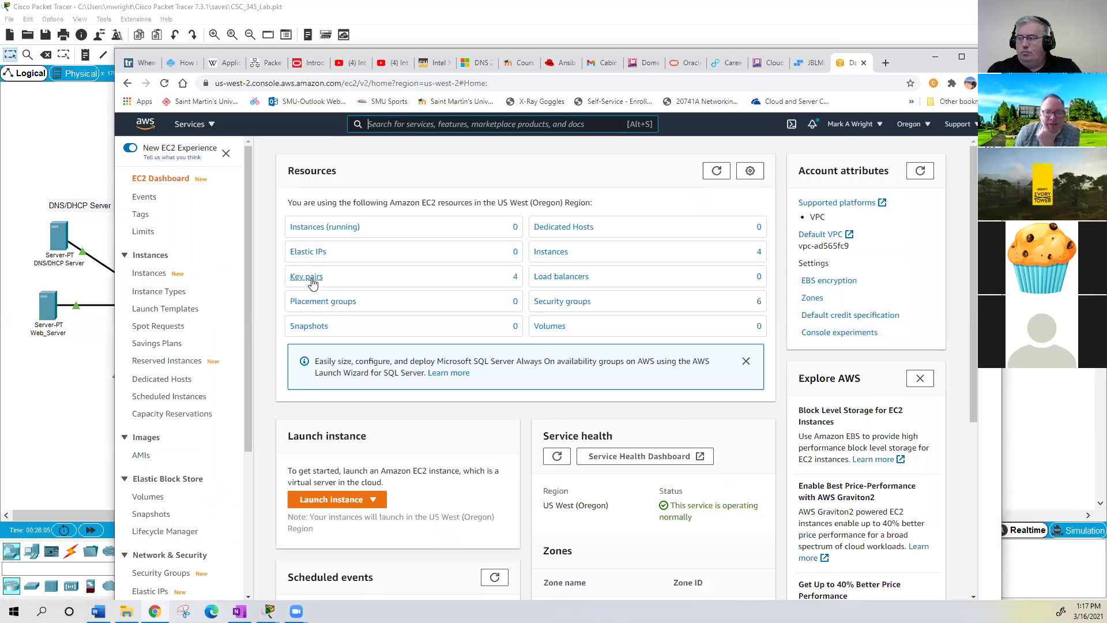
# - Delete all four EC2 key pairs, confirming with 'Delete'
pyautogui.click(312, 282)
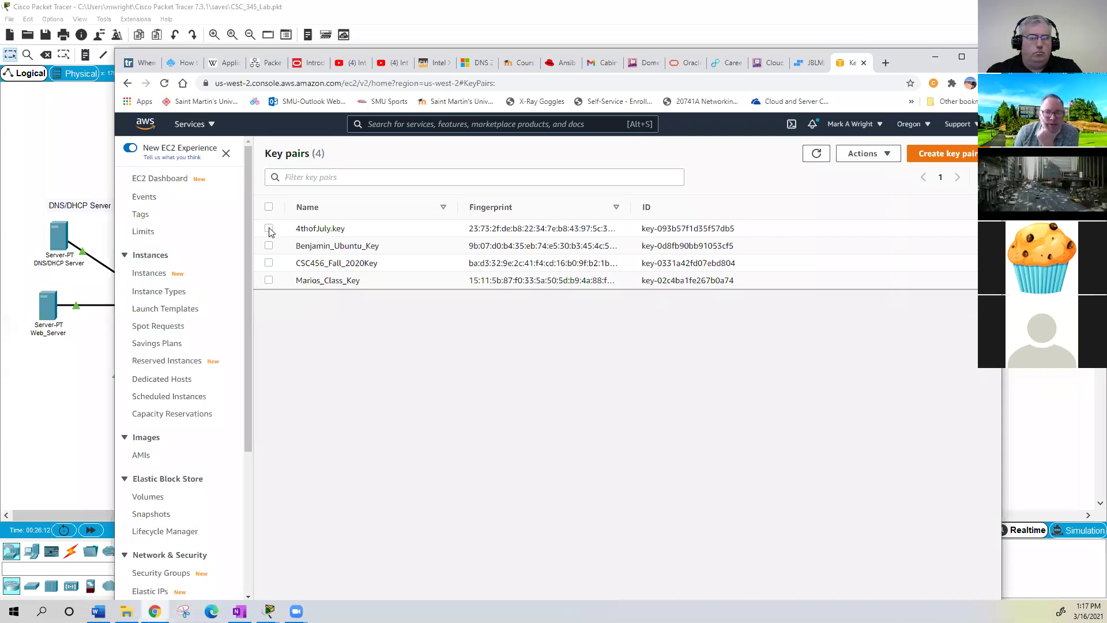
pyautogui.click(268, 245)
pyautogui.click(268, 263)
pyautogui.click(269, 280)
pyautogui.click(888, 154)
pyautogui.click(860, 190)
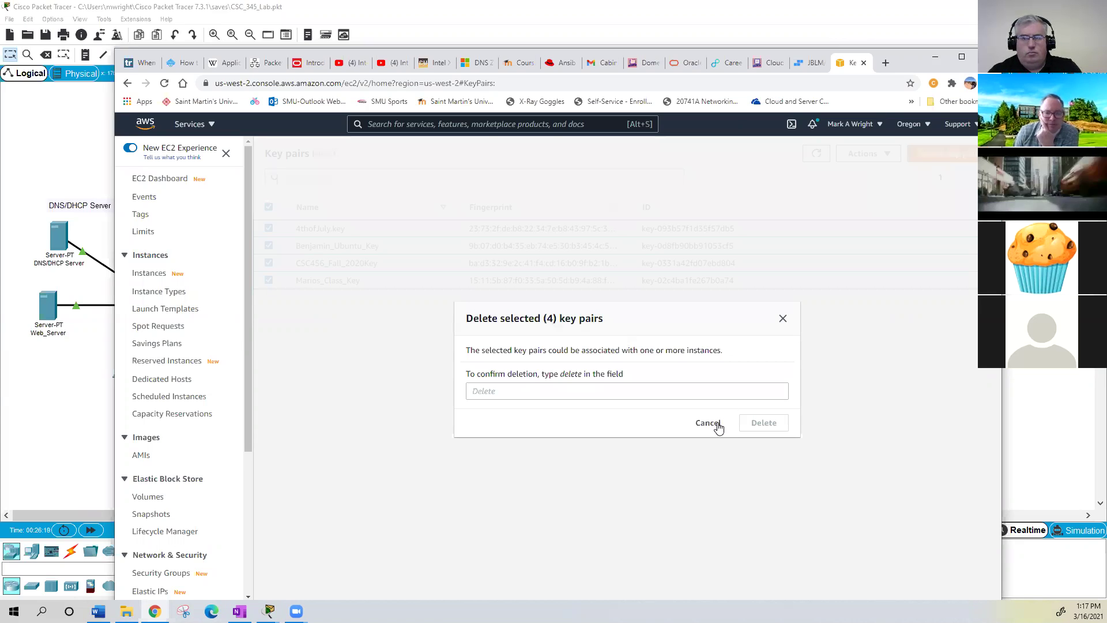
pyautogui.click(536, 396)
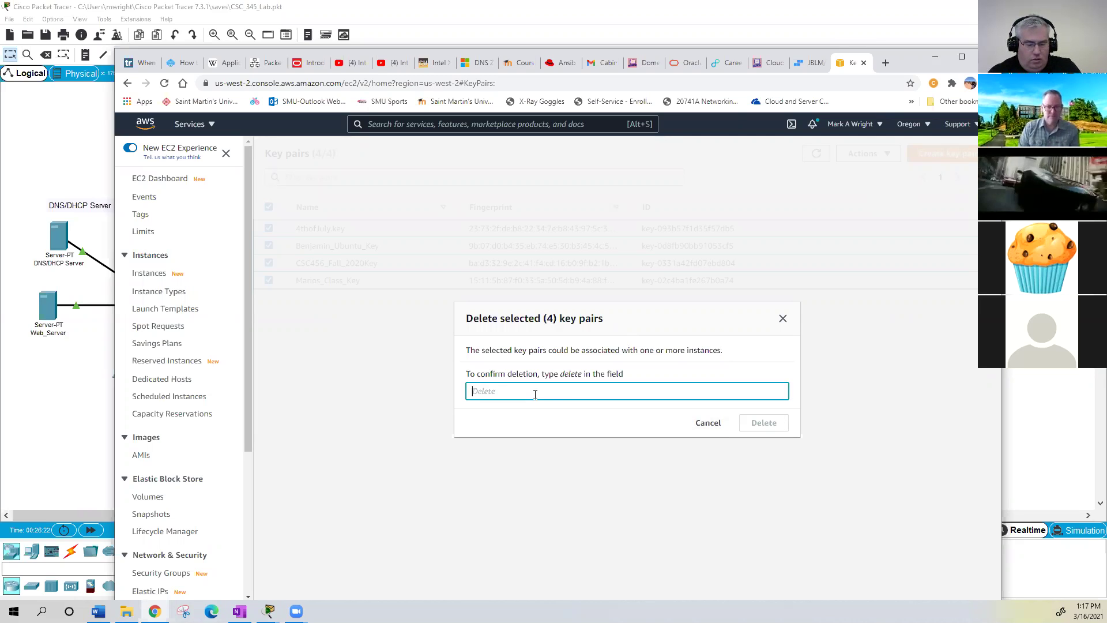
pyautogui.write('Delete')
pyautogui.press('Return')
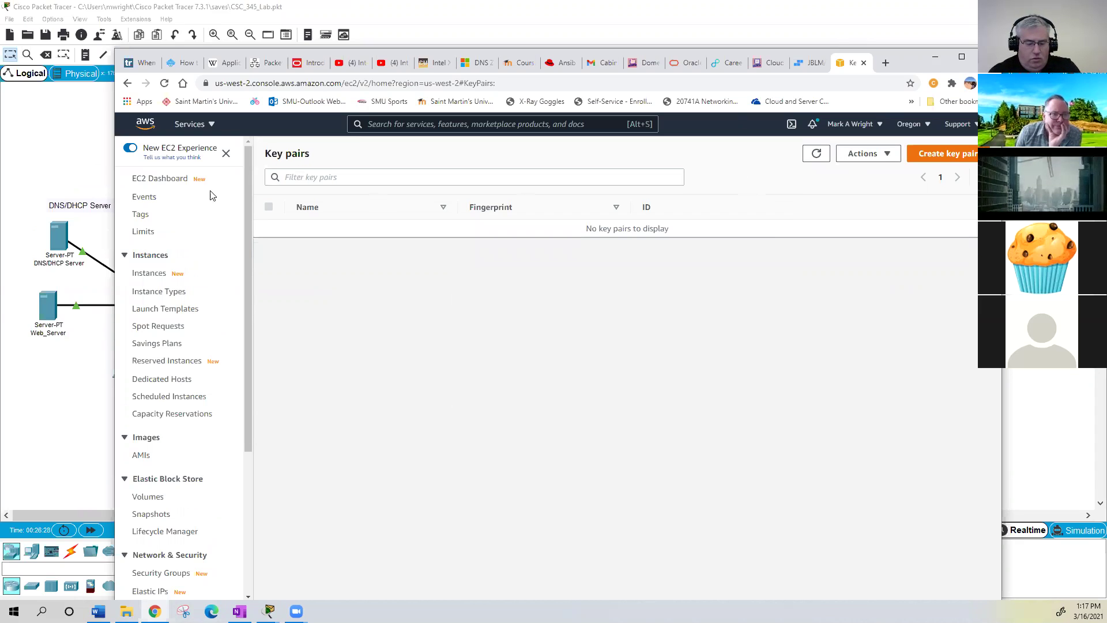
pyautogui.click(166, 185)
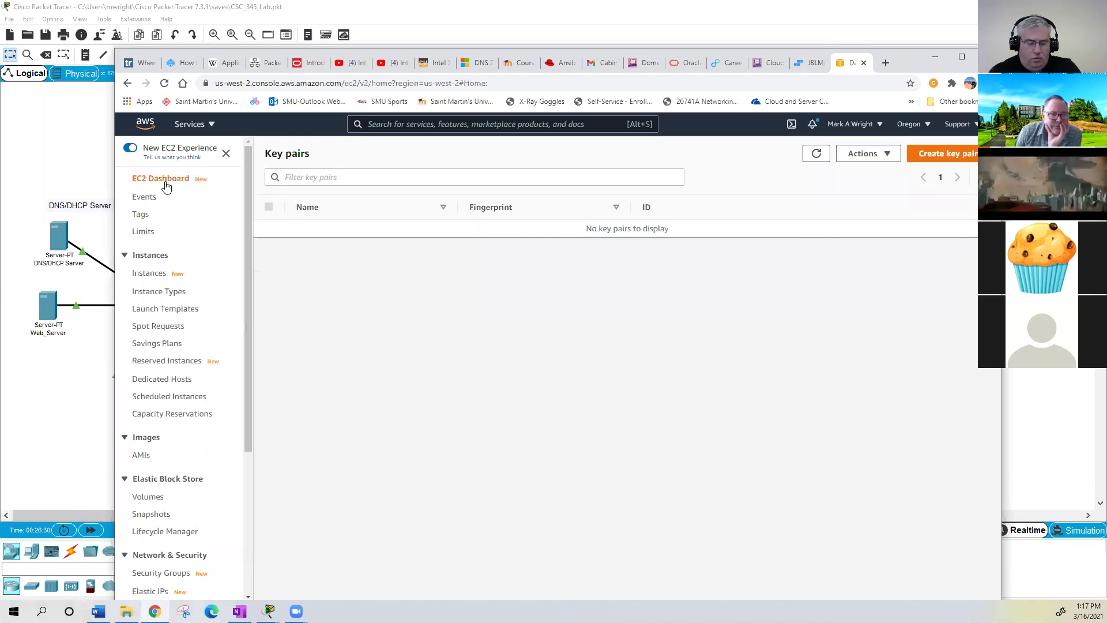
# - Delete the four launch-wizard security groups with 'Delete' confirmation, keeping the two defaults
pyautogui.click(551, 252)
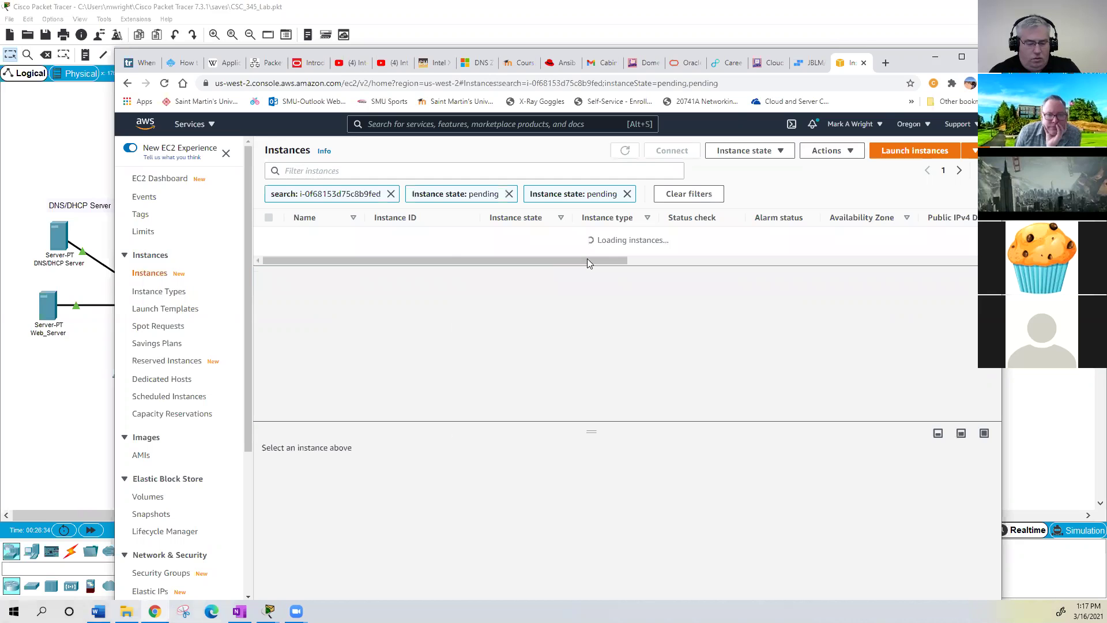
pyautogui.click(151, 181)
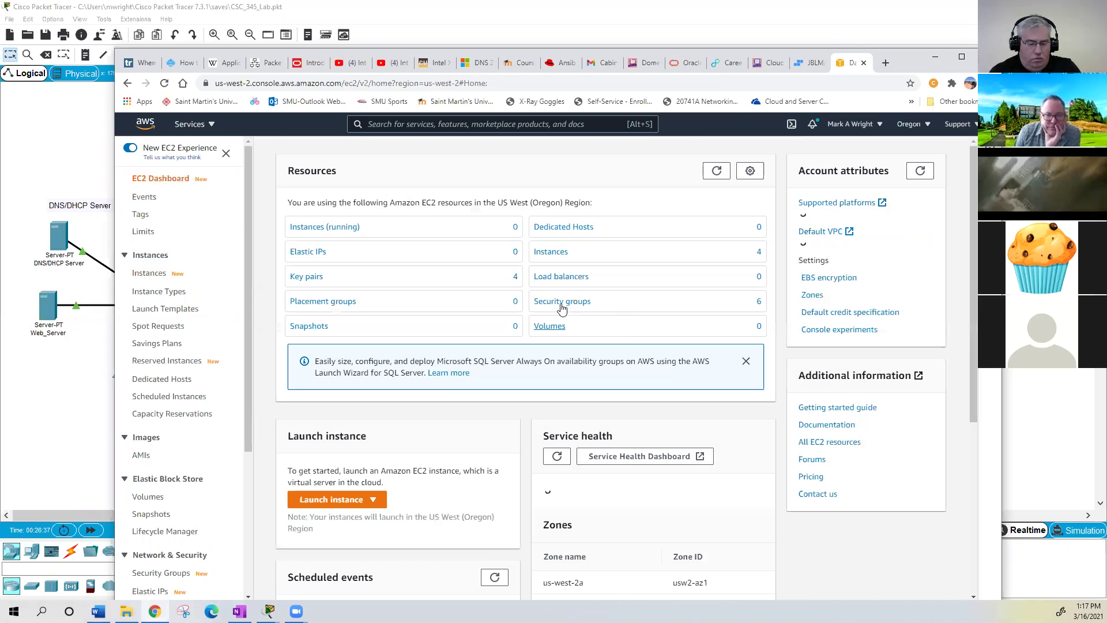
pyautogui.click(563, 303)
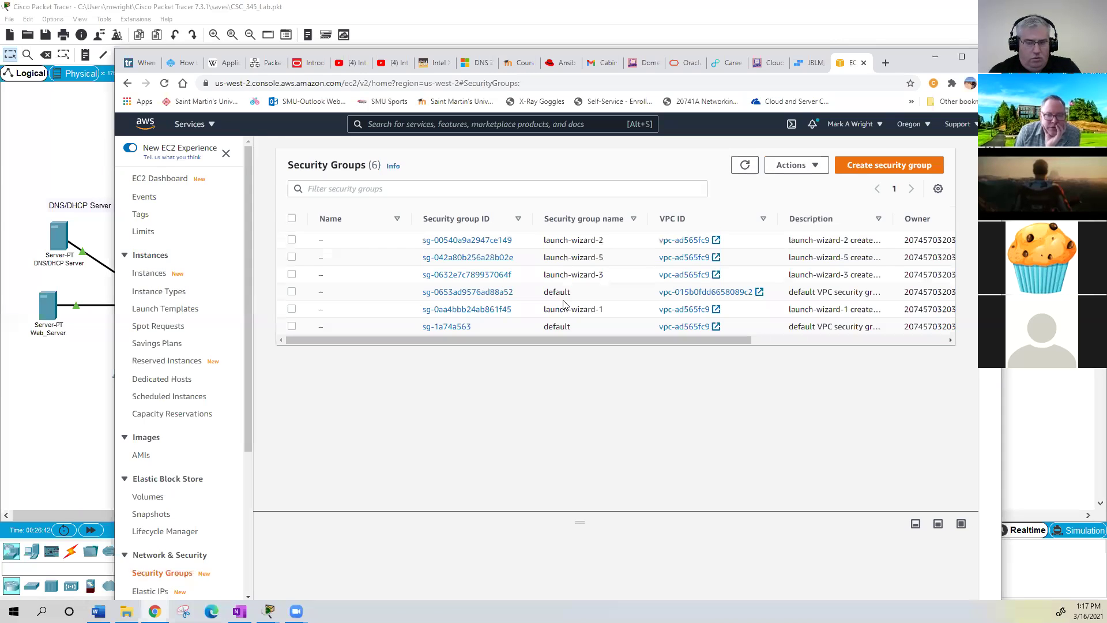
pyautogui.click(292, 218)
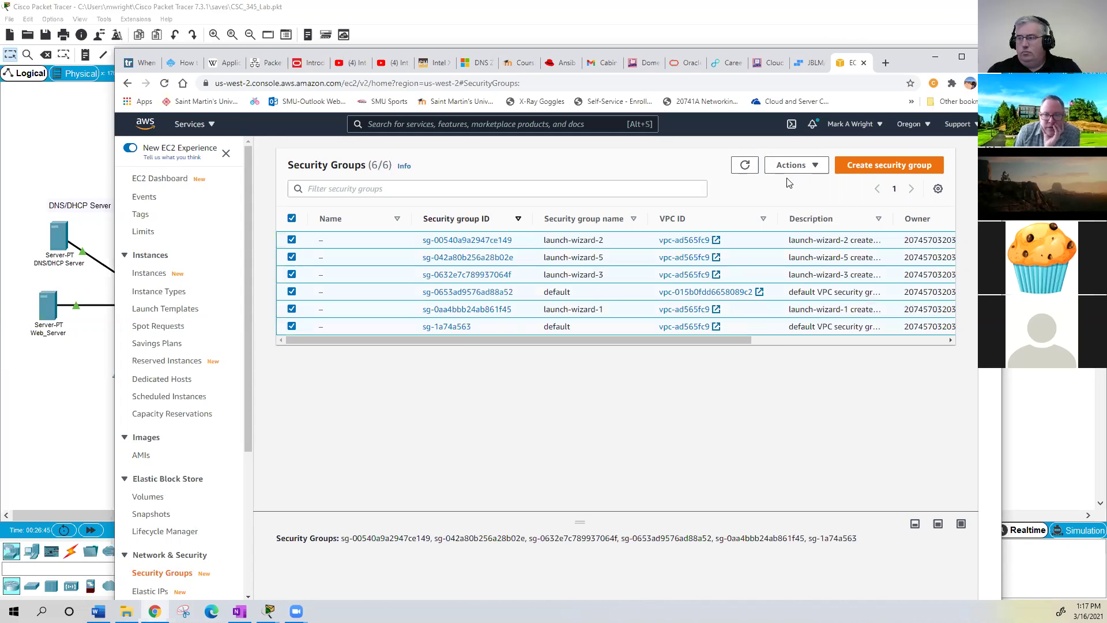
pyautogui.click(814, 166)
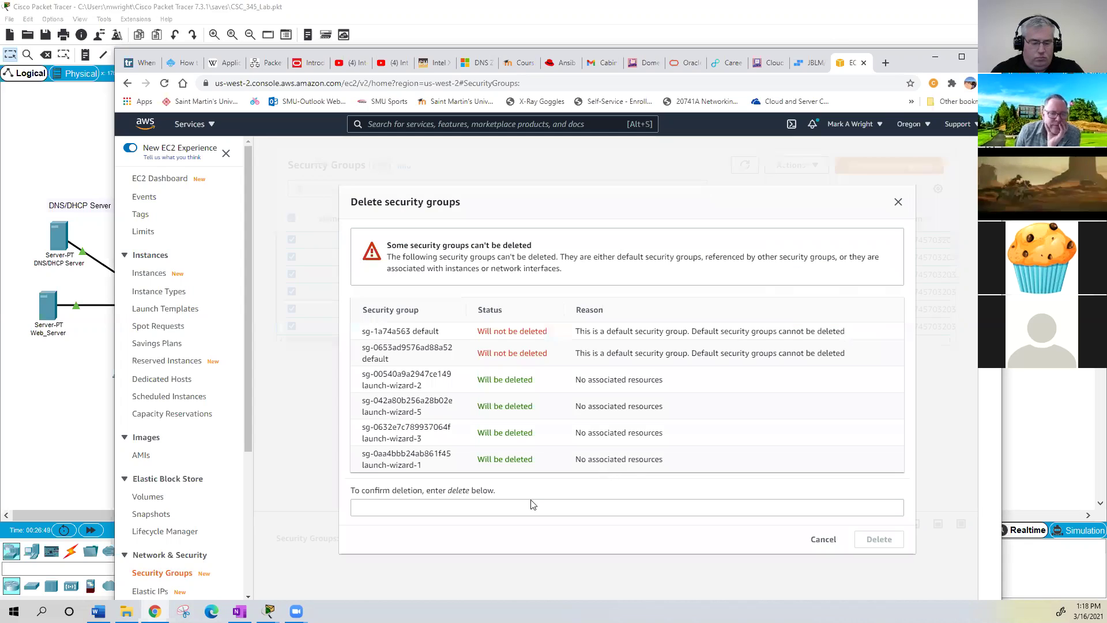
pyautogui.click(427, 504)
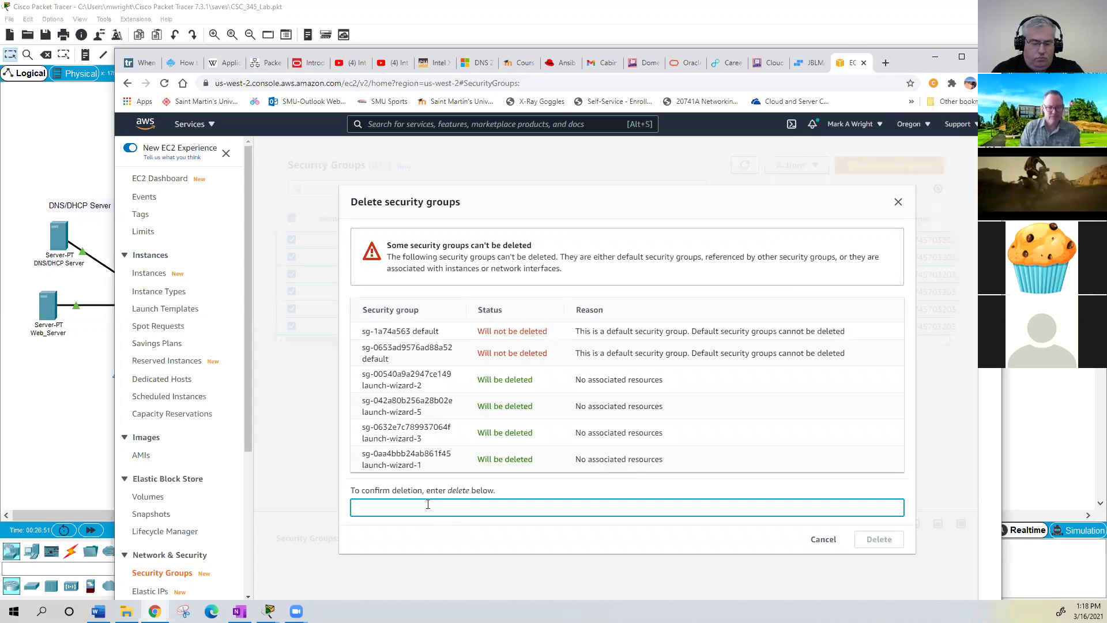
pyautogui.write('Delete')
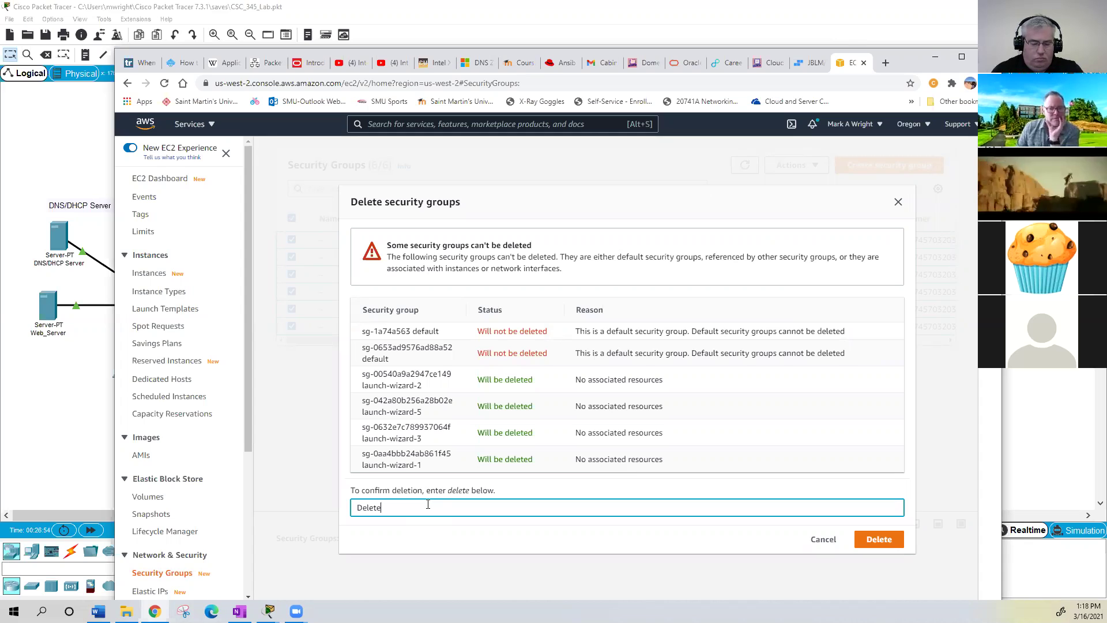
pyautogui.press('Return')
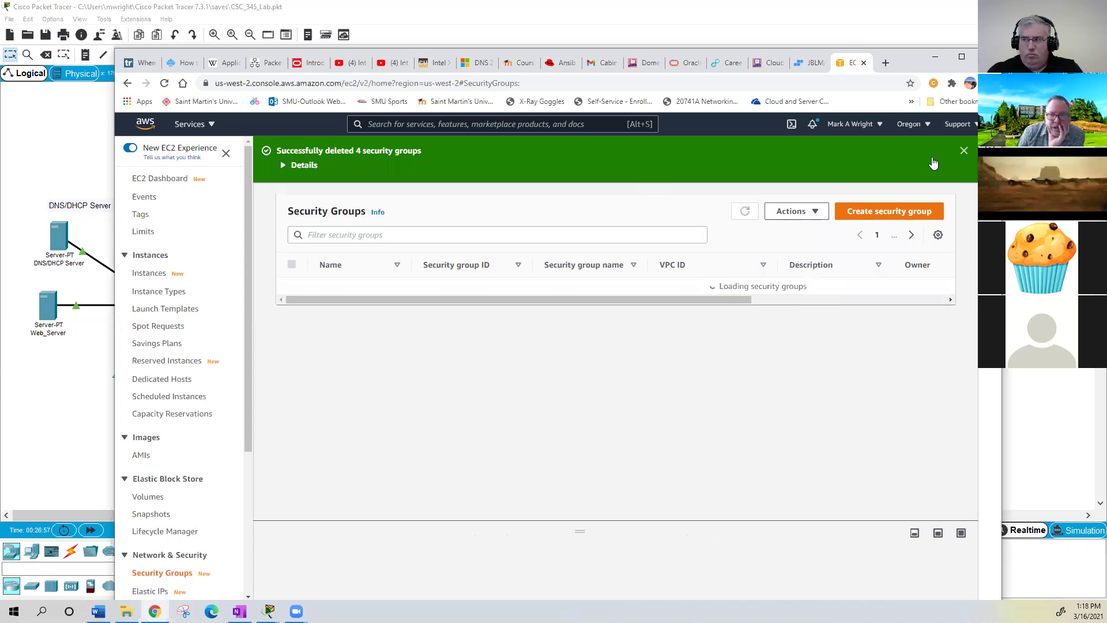
pyautogui.click(961, 151)
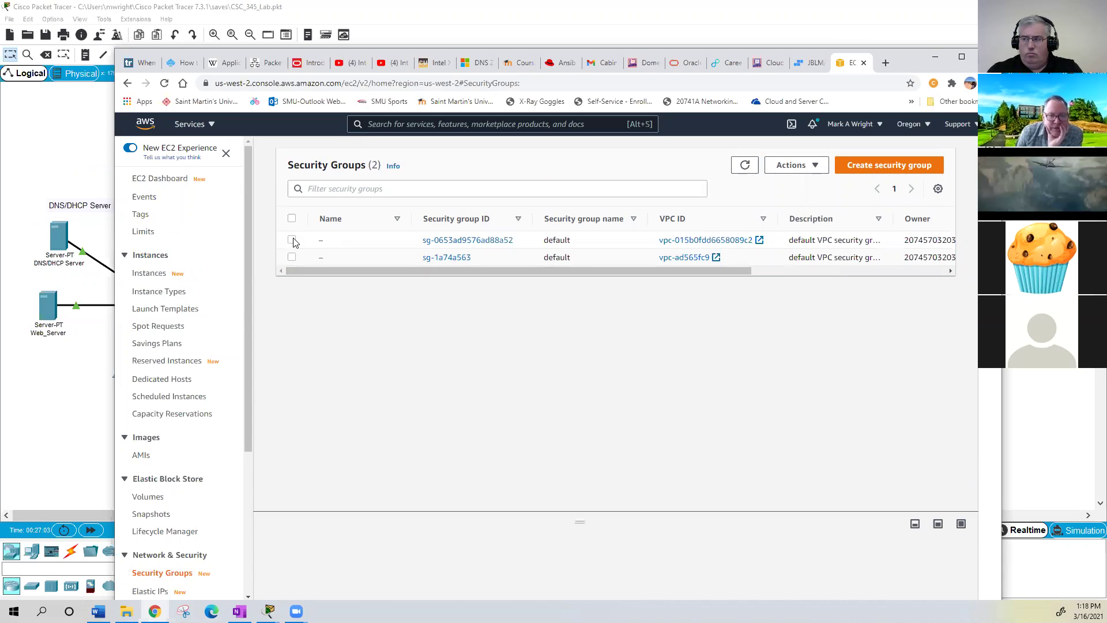
pyautogui.click(811, 219)
pyautogui.click(154, 180)
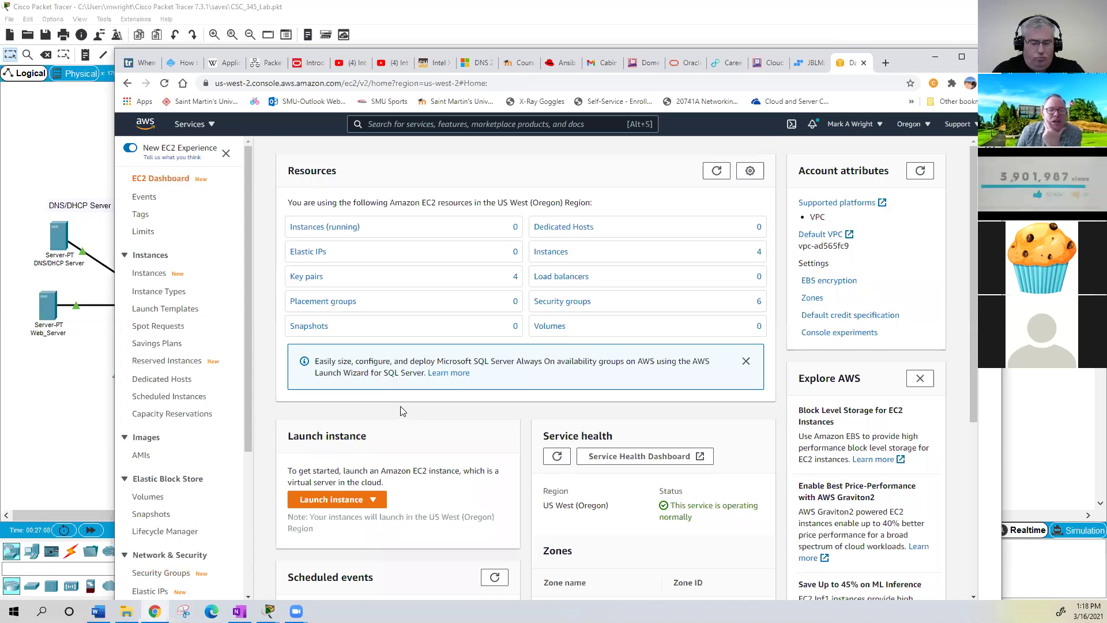
# - Start the instance launch wizard, then back out to the EC2 dashboard
pyautogui.scroll(-1, 398, 407)
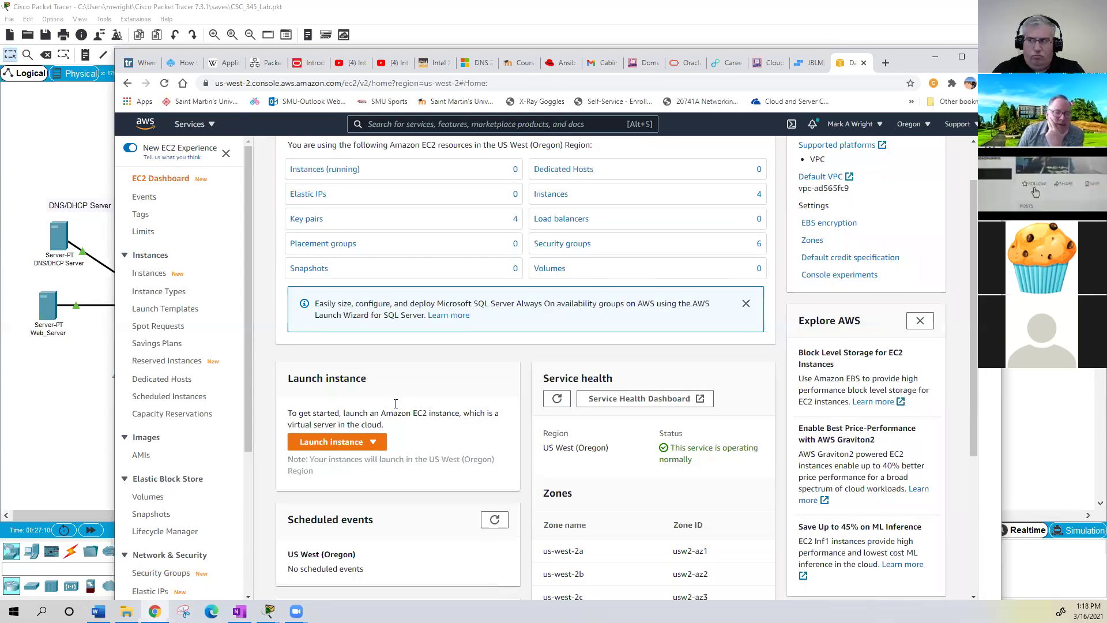
pyautogui.scroll(-1, 357, 397)
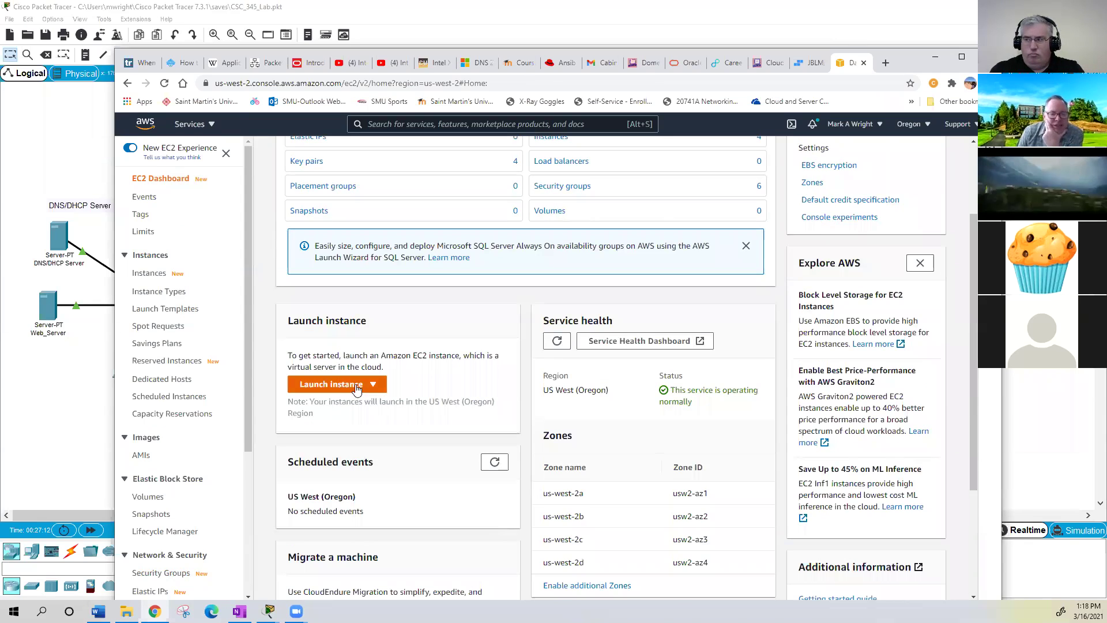
pyautogui.click(356, 390)
pyautogui.click(346, 410)
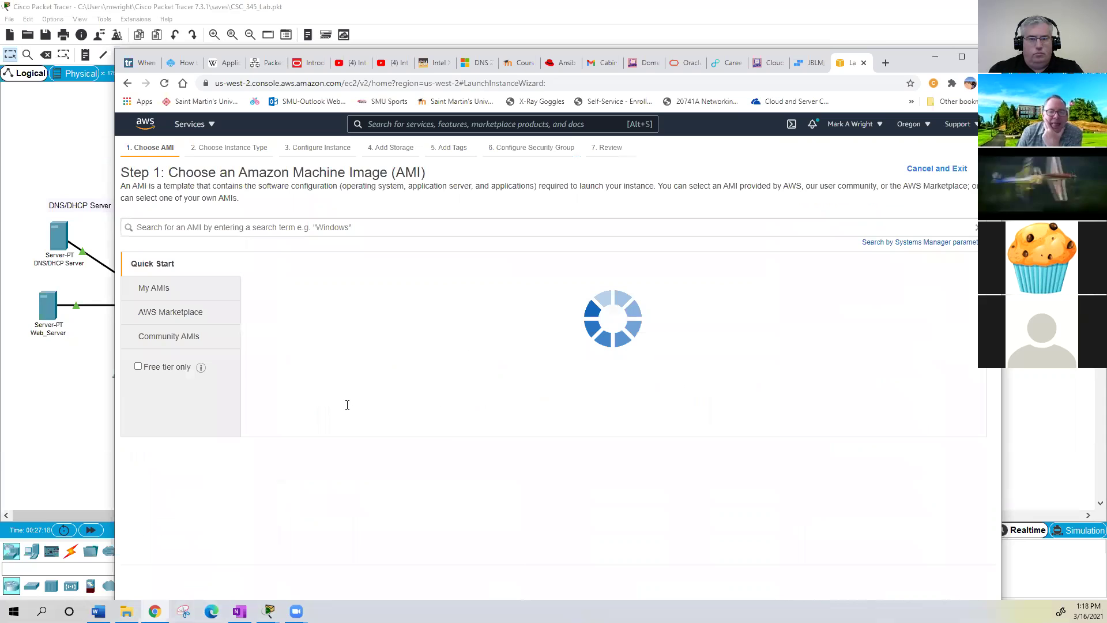
pyautogui.click(127, 83)
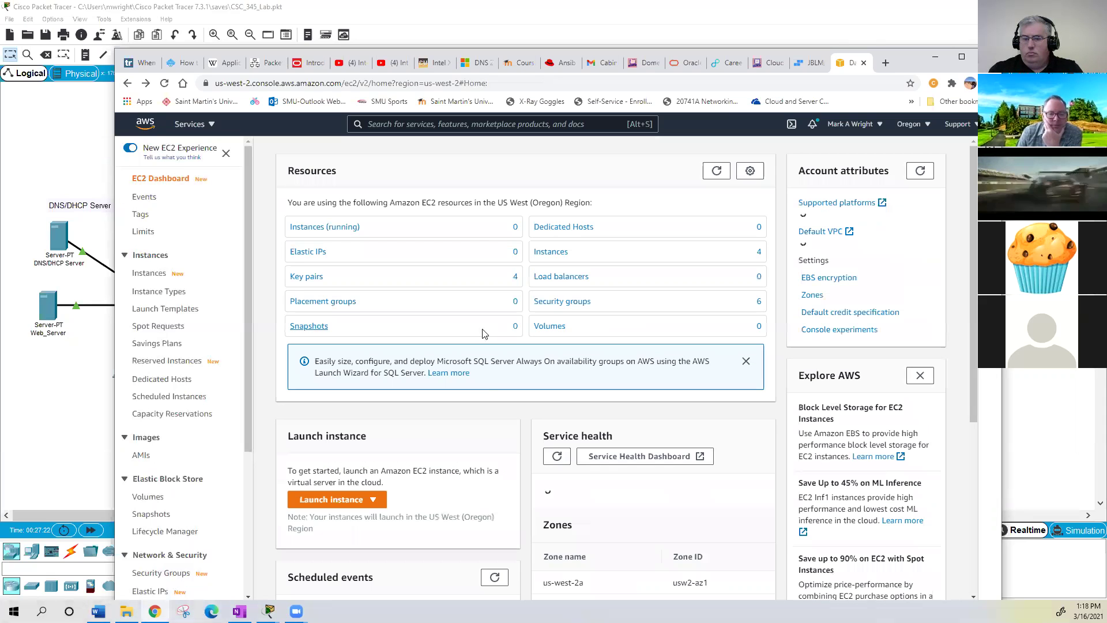
# - Show the Launch instance and Launch instance from template choices
pyautogui.scroll(-3, 485, 390)
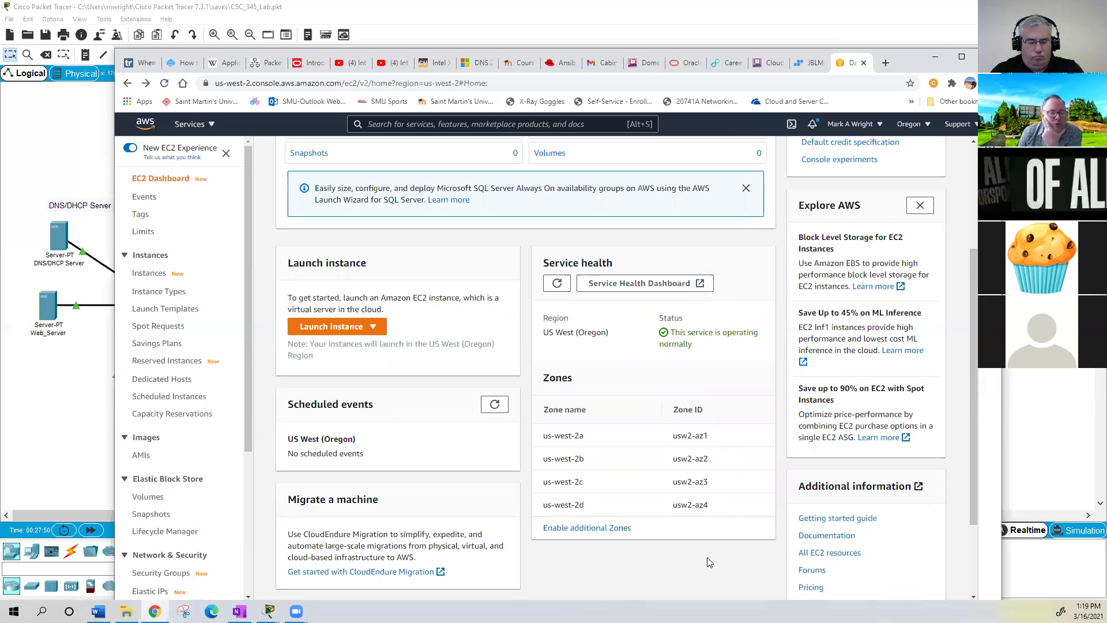
pyautogui.scroll(-1, 680, 551)
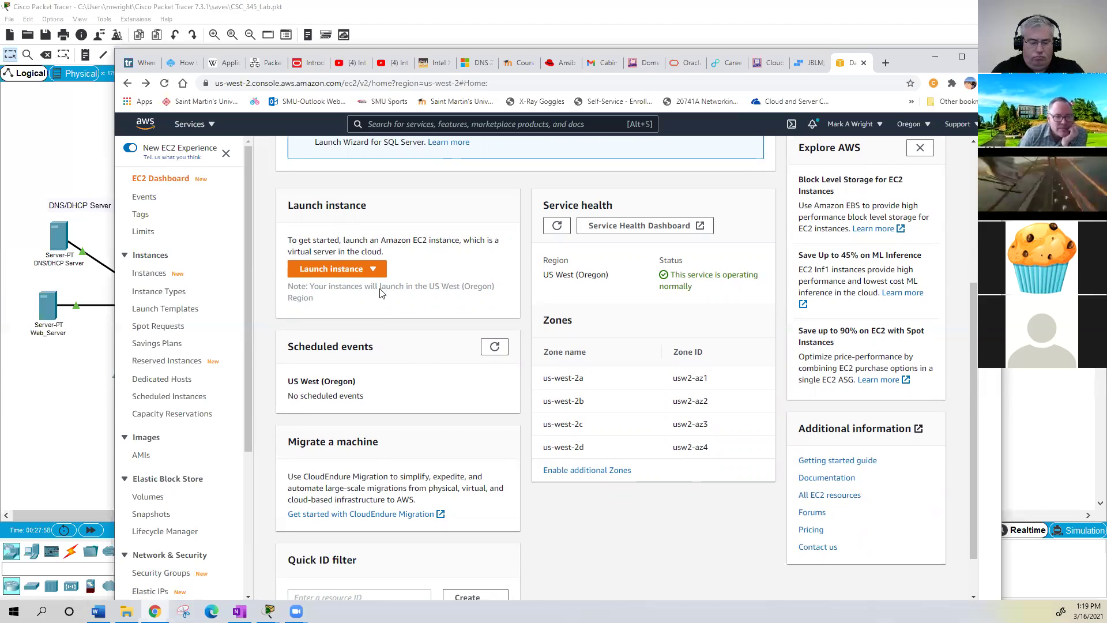
pyautogui.click(362, 272)
pyautogui.click(363, 271)
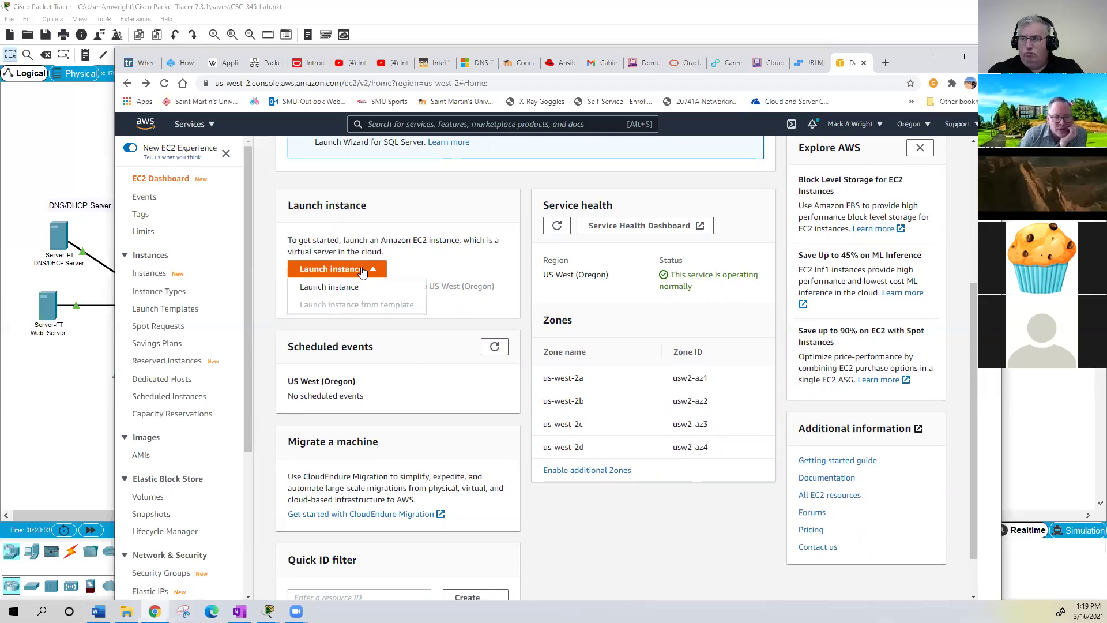
# - Start the standard Launch Instance wizard and browse the 43 Quick Start AMIs
pyautogui.click(350, 293)
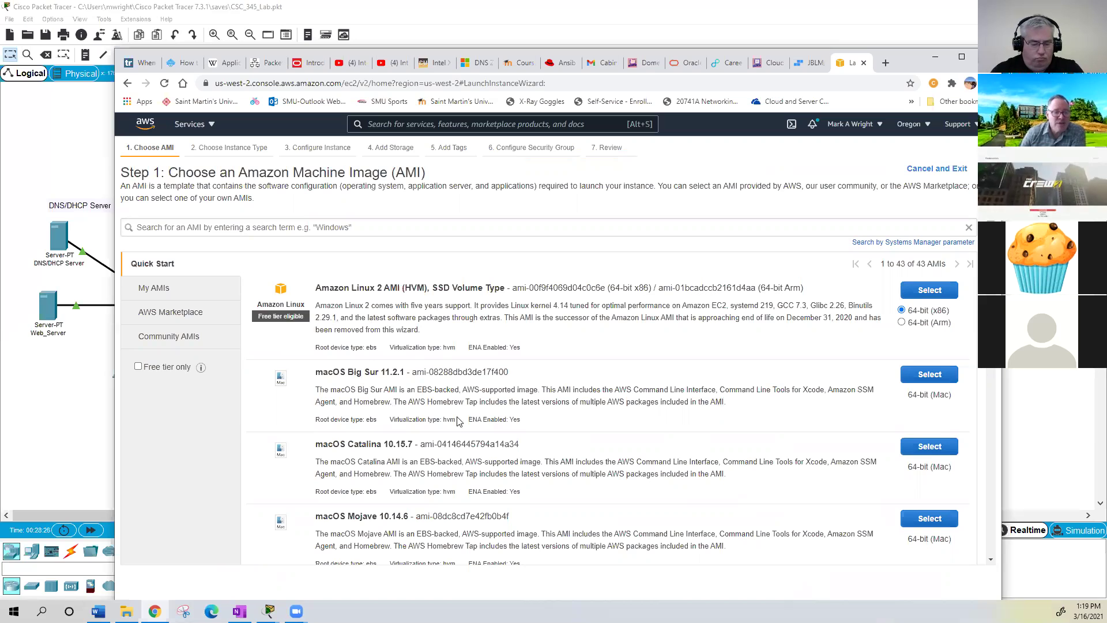
pyautogui.scroll(-6, 484, 398)
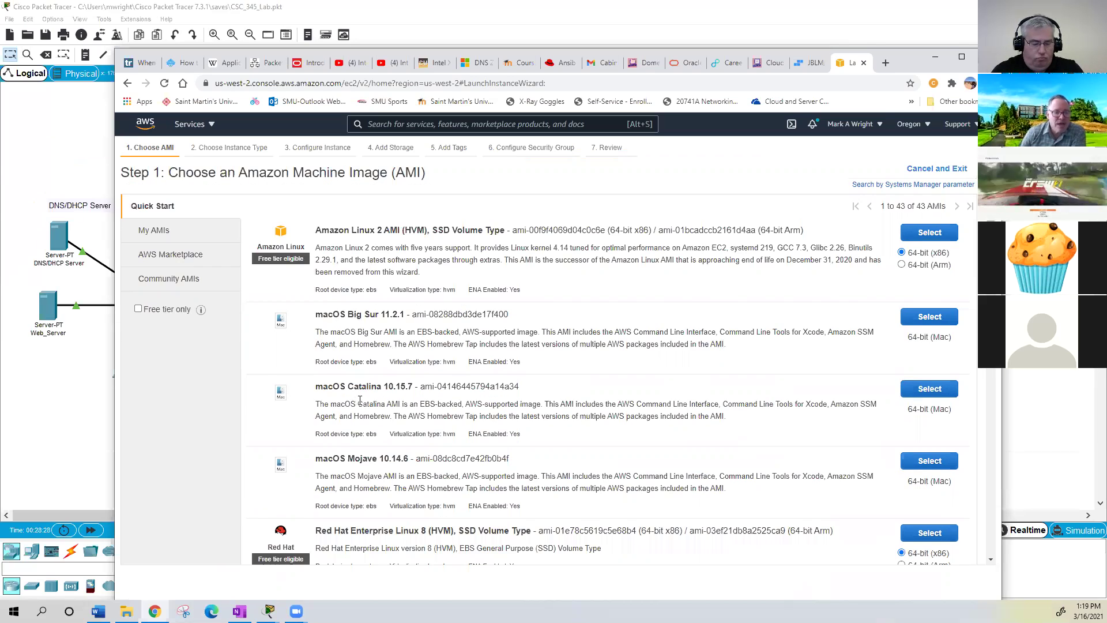
pyautogui.scroll(-2, 377, 416)
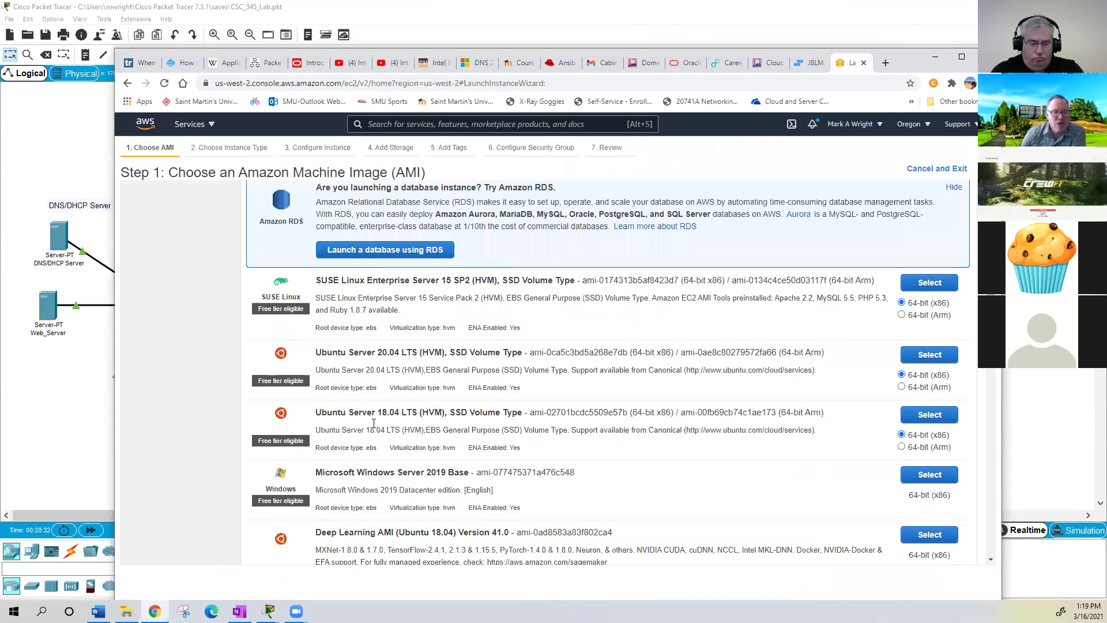
pyautogui.scroll(-1, 392, 446)
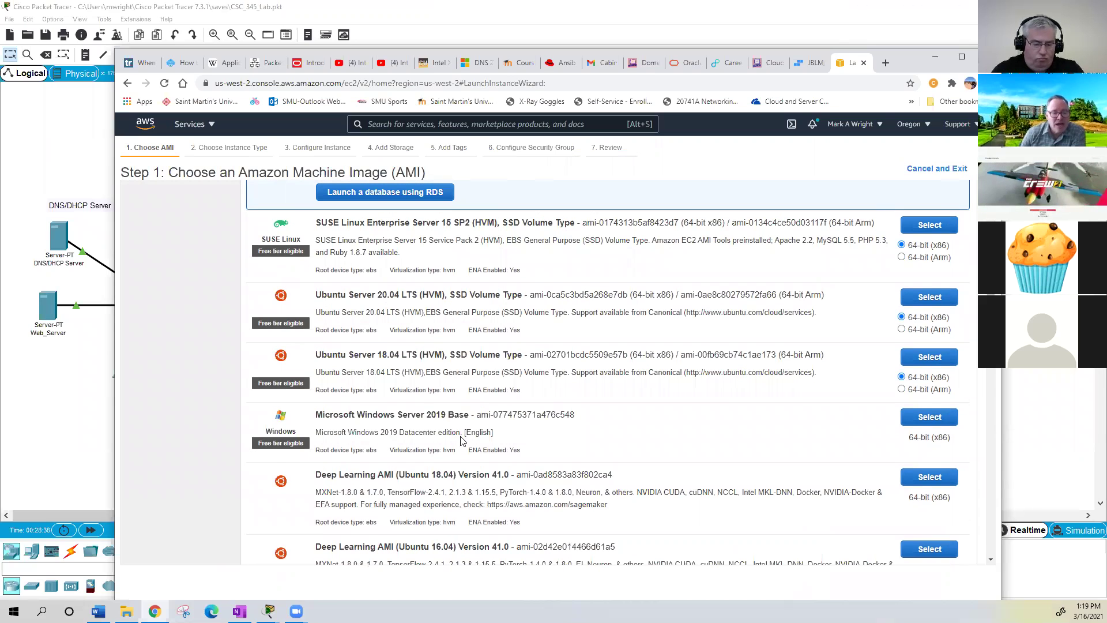
pyautogui.scroll(-3, 461, 441)
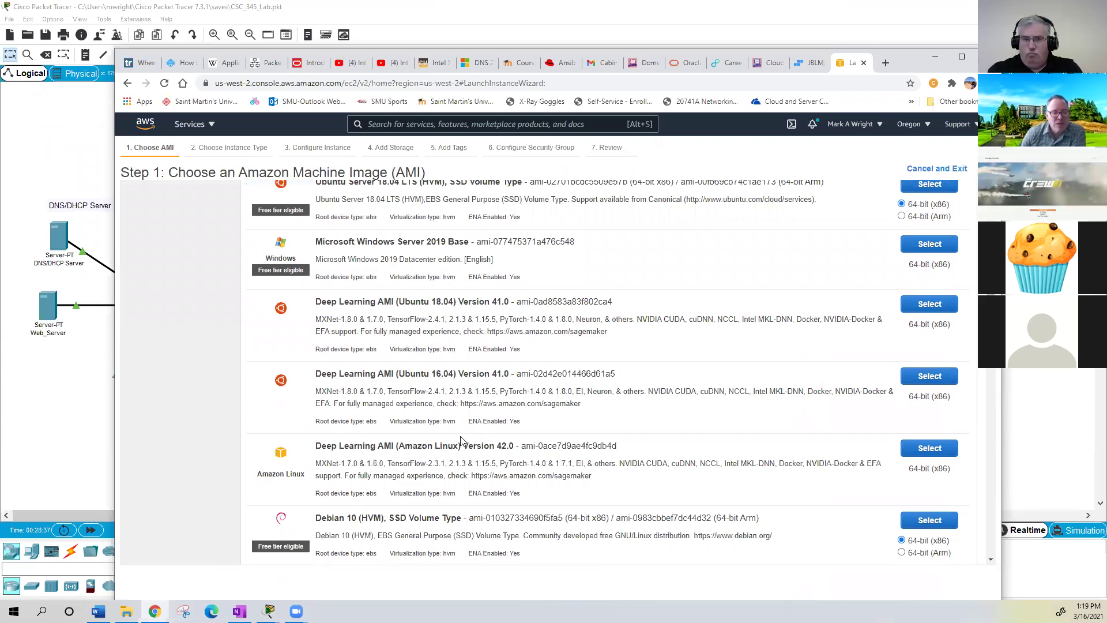
pyautogui.scroll(-1, 494, 459)
pyautogui.scroll(-1, 493, 459)
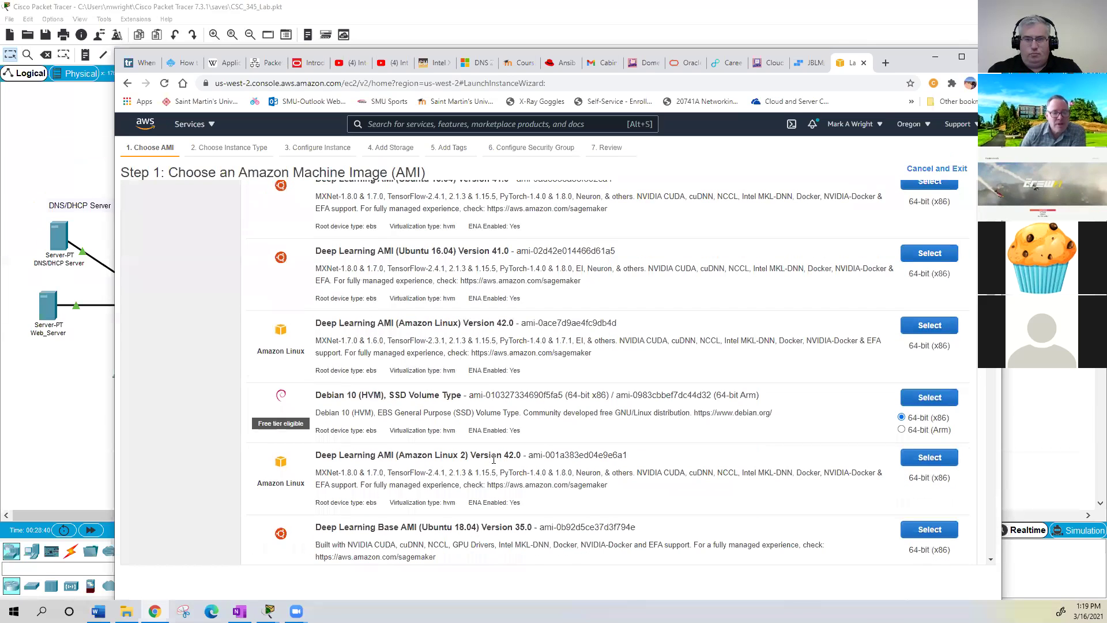
pyautogui.scroll(-3, 605, 432)
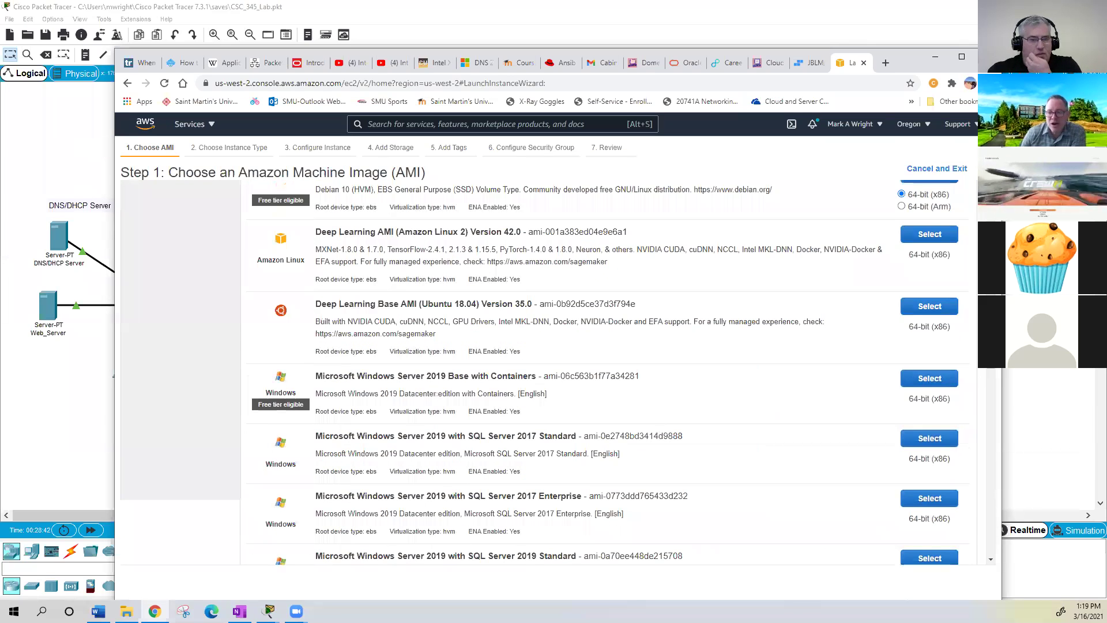
pyautogui.scroll(-1, 605, 432)
pyautogui.scroll(-1, 605, 369)
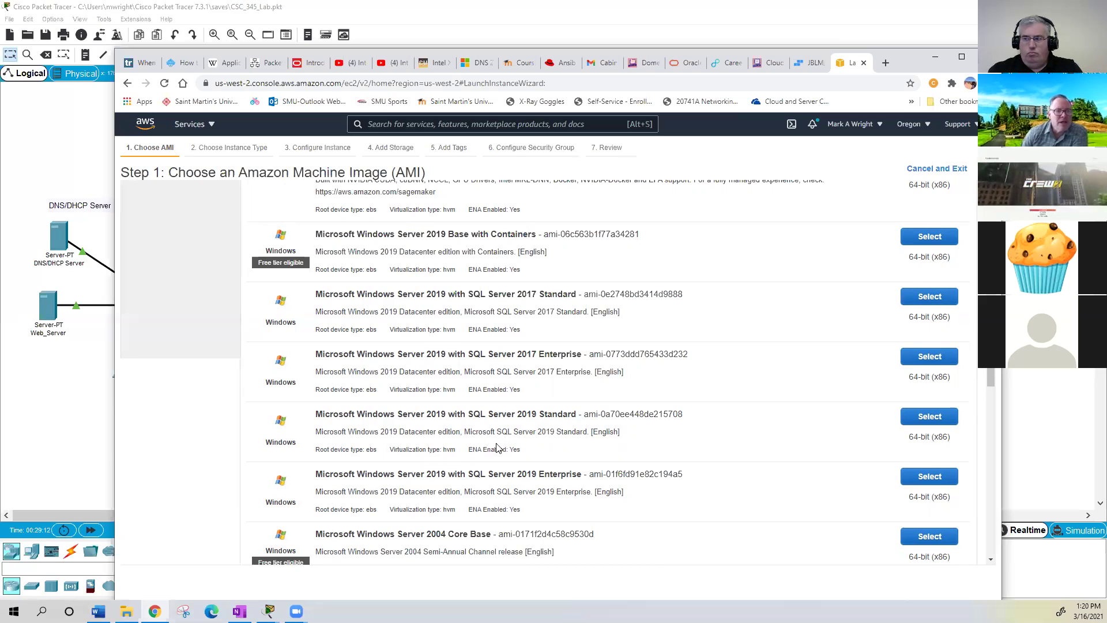
pyautogui.scroll(-1, 497, 448)
pyautogui.scroll(-1, 498, 442)
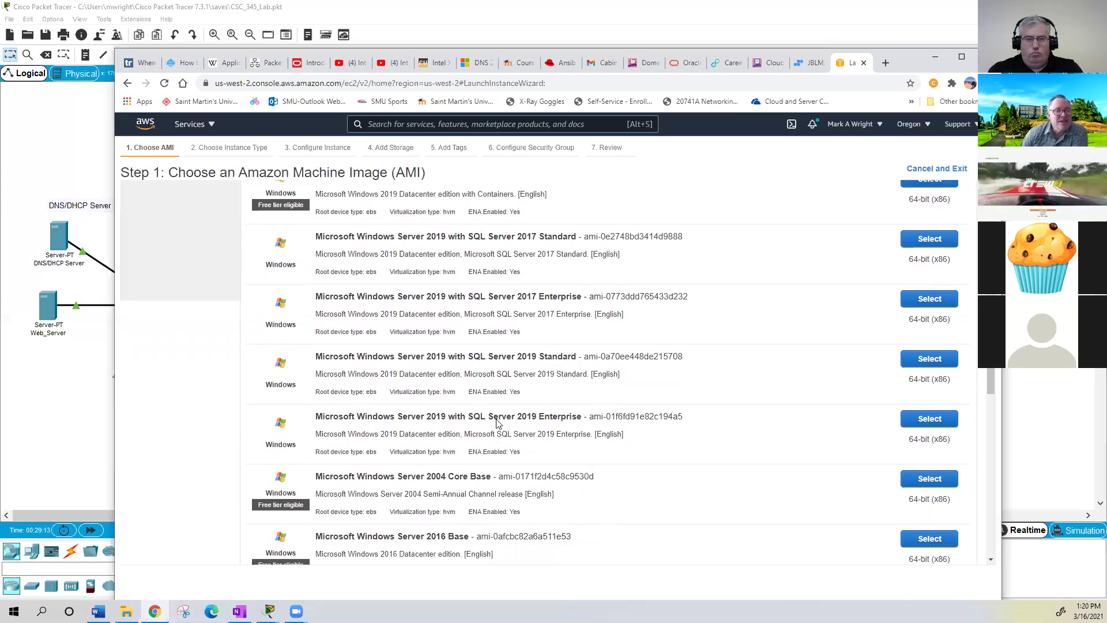
pyautogui.scroll(15, 139, 373)
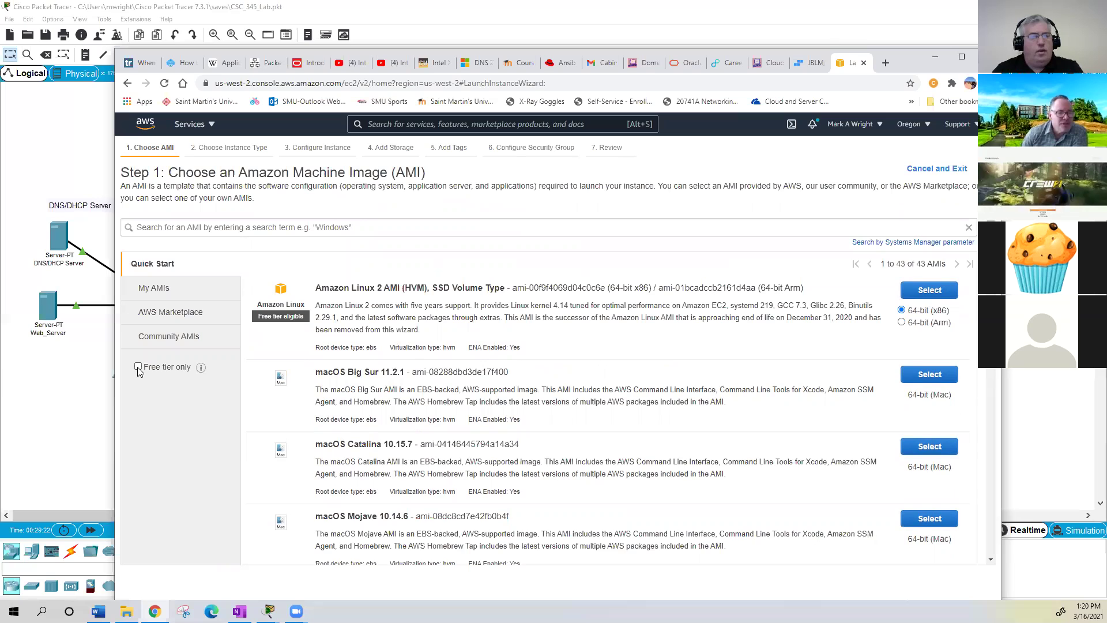
# - Filter the AMI list to Free tier only, narrowing Quick Start to 16 images
pyautogui.click(139, 367)
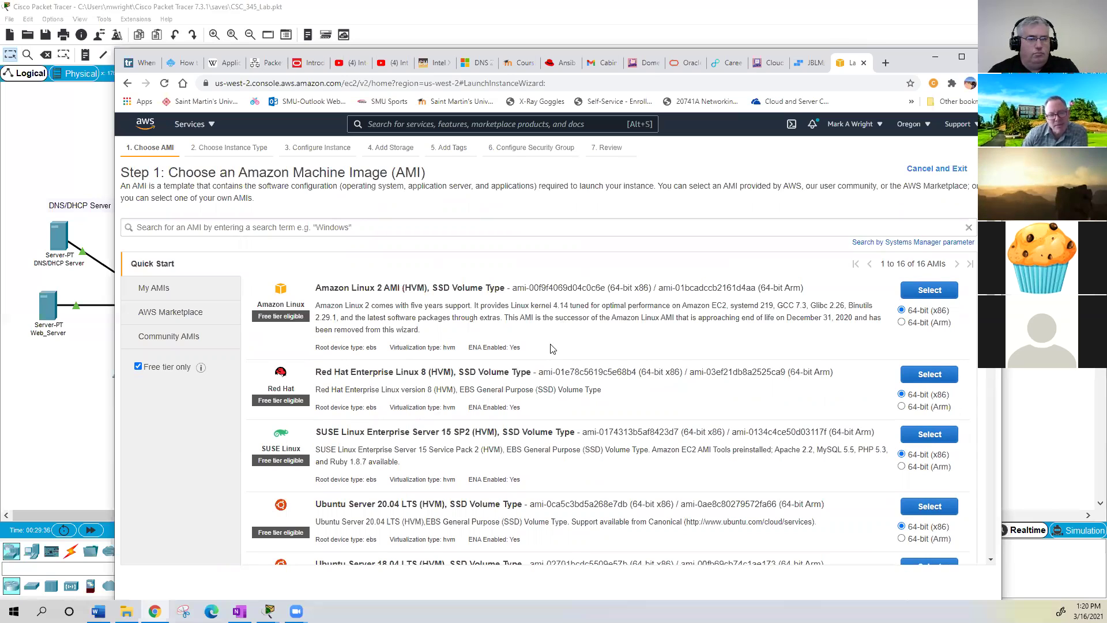
pyautogui.scroll(-3, 571, 363)
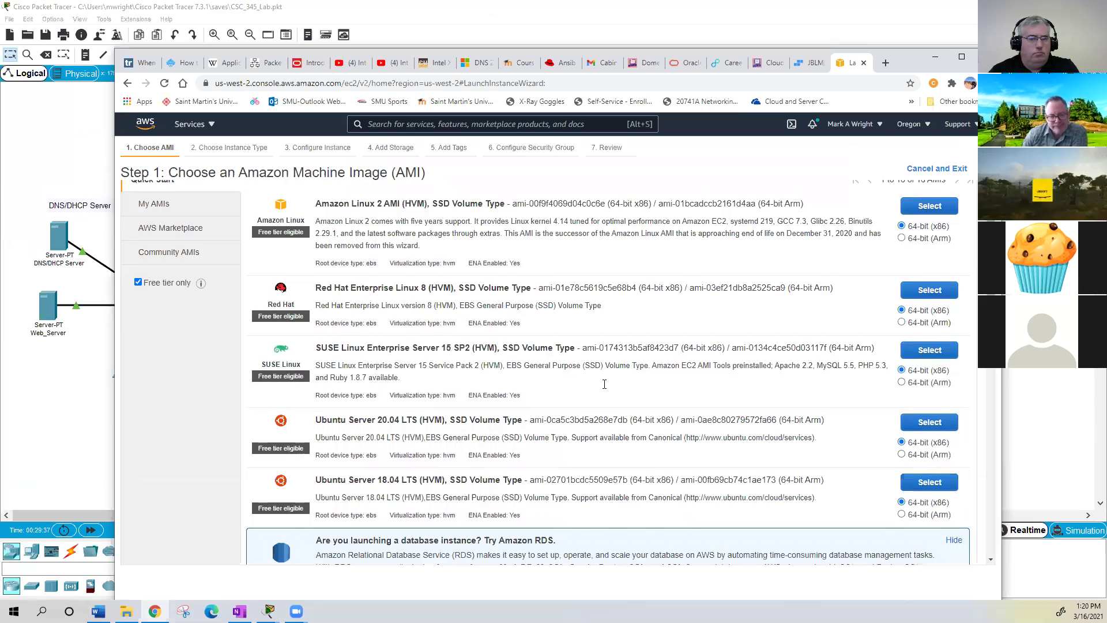
pyautogui.scroll(-1, 604, 389)
pyautogui.scroll(-1, 556, 393)
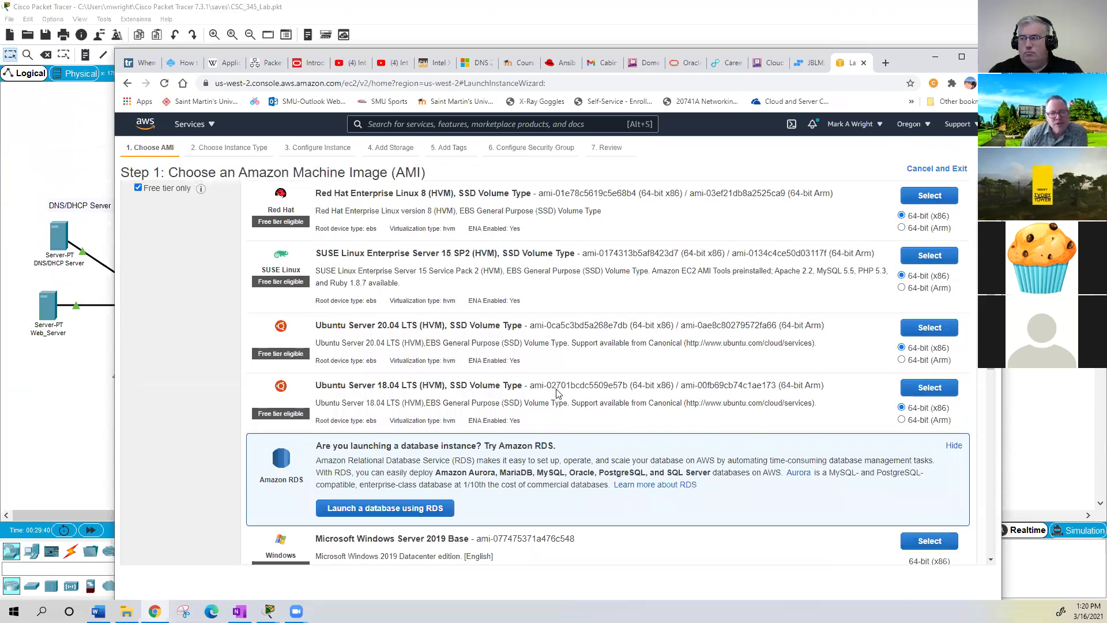
pyautogui.scroll(-1, 555, 404)
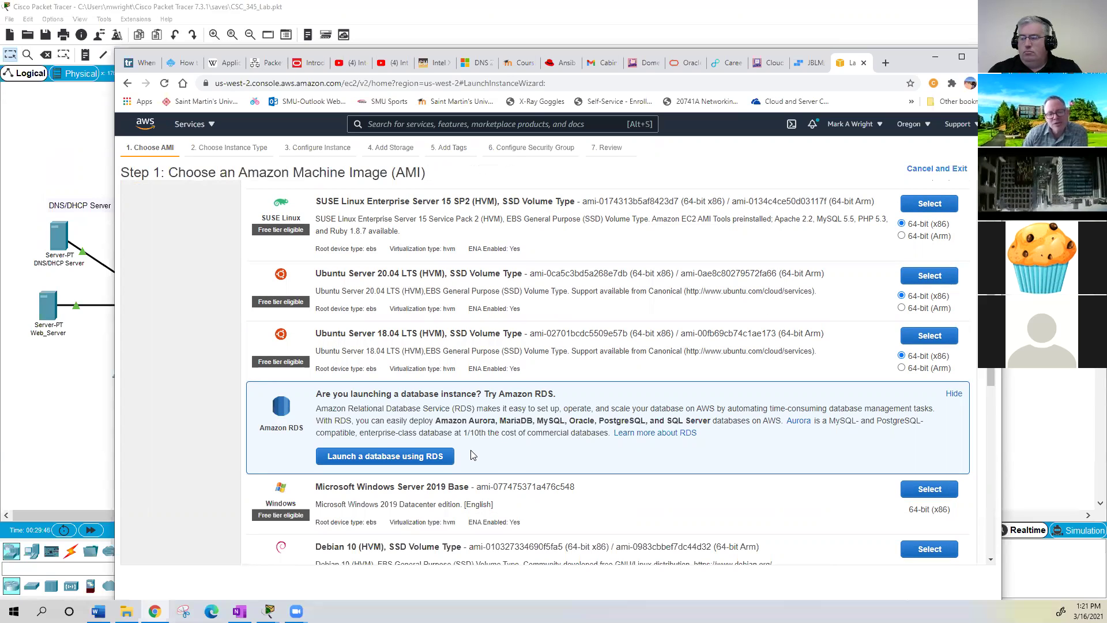
# - Scroll through the free-tier AMI list to find the Windows Server images
pyautogui.scroll(-3, 472, 455)
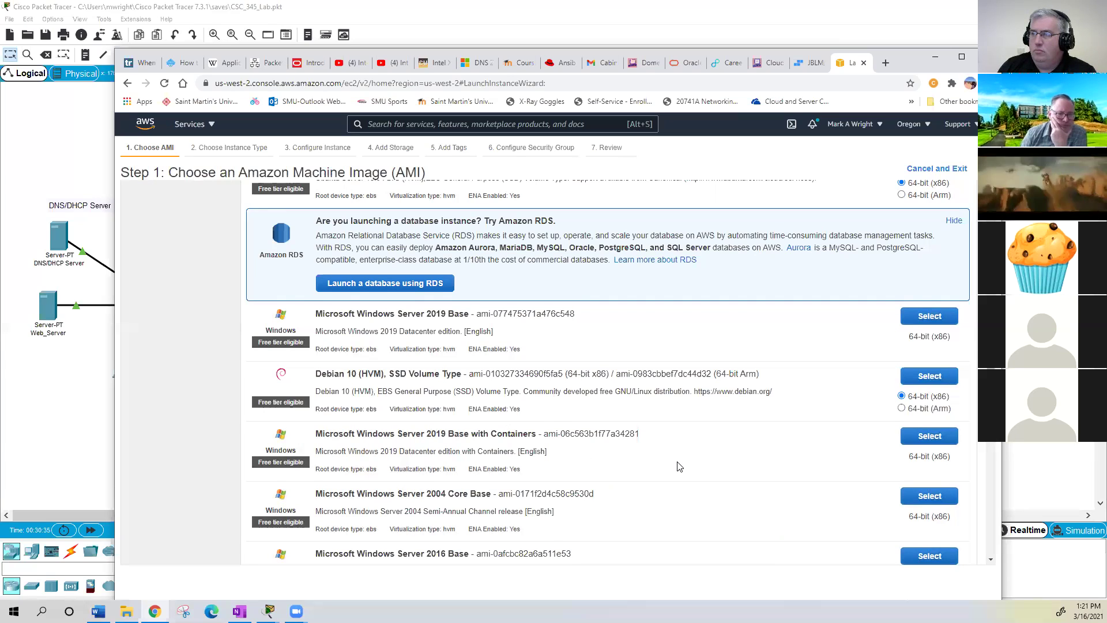
pyautogui.scroll(-1, 679, 467)
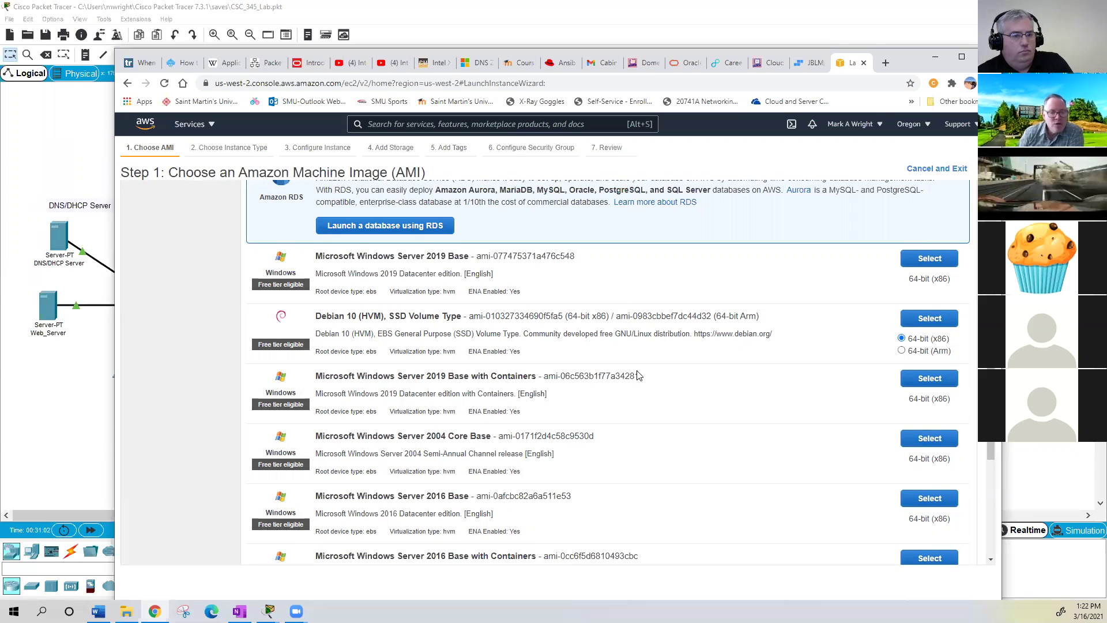
pyautogui.scroll(-1, 673, 435)
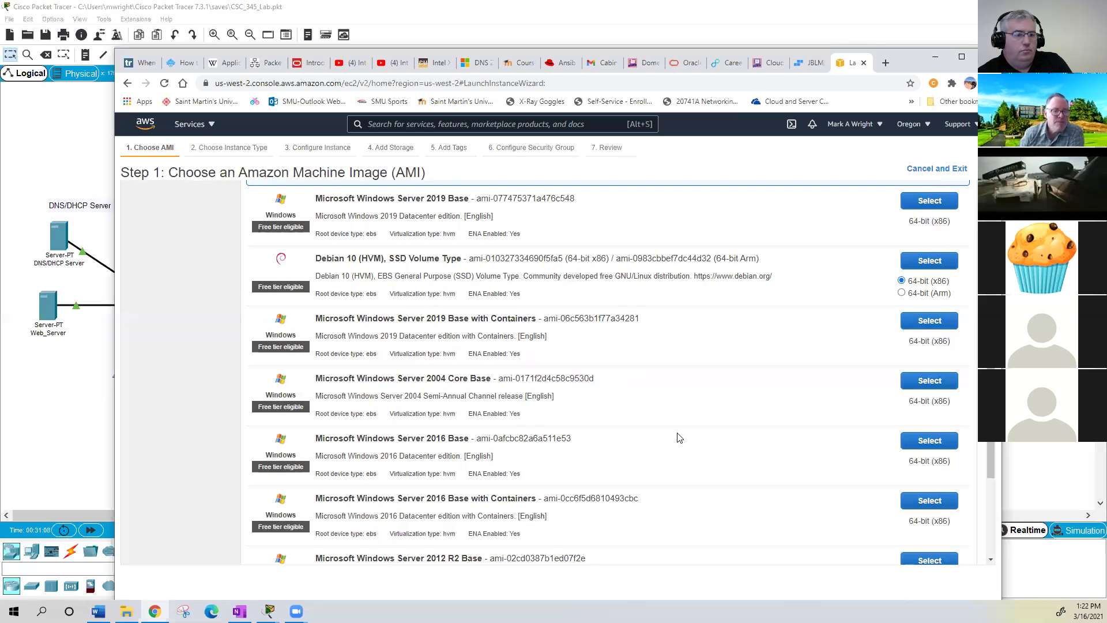
pyautogui.scroll(-4, 678, 438)
pyautogui.scroll(5, 678, 437)
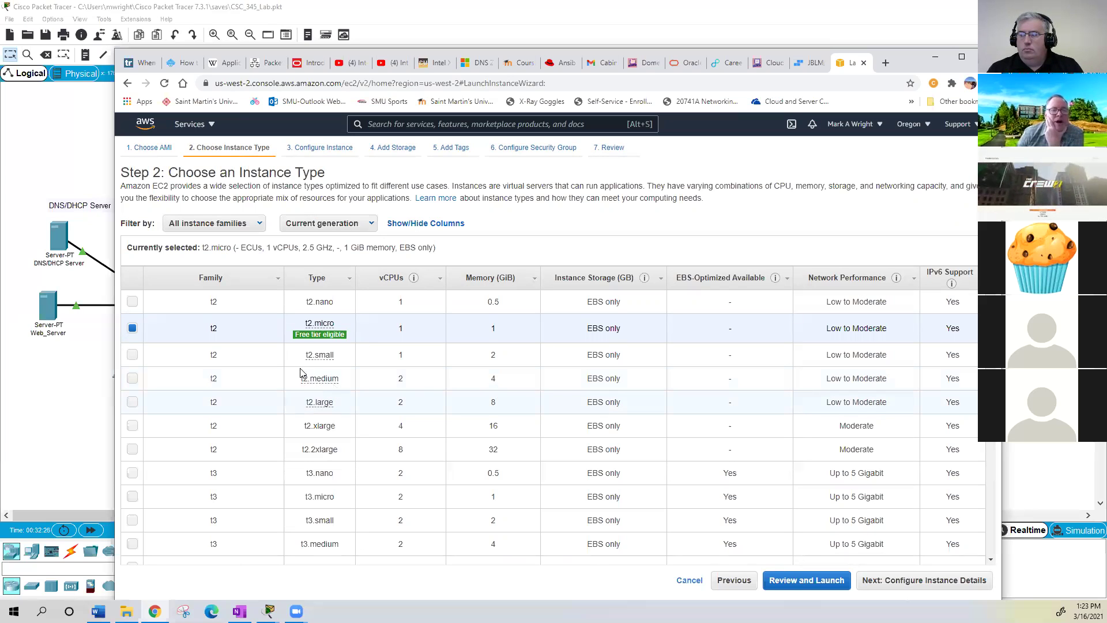
# - Keep t2.micro as the instance type and advance to Configure Instance Details
pyautogui.moveTo(301, 373)
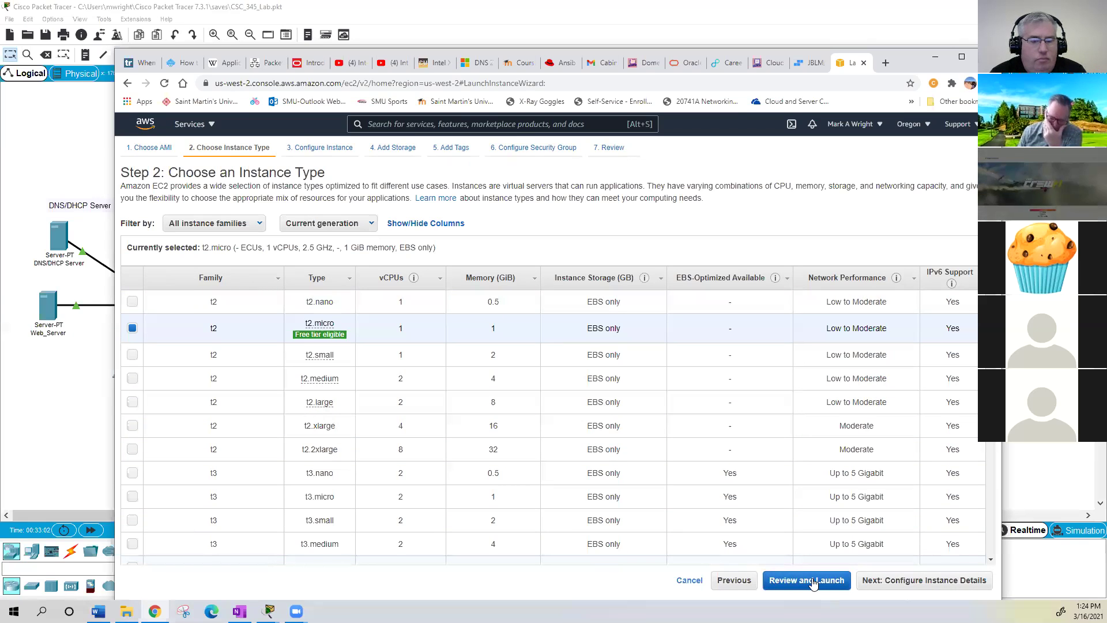
pyautogui.click(914, 581)
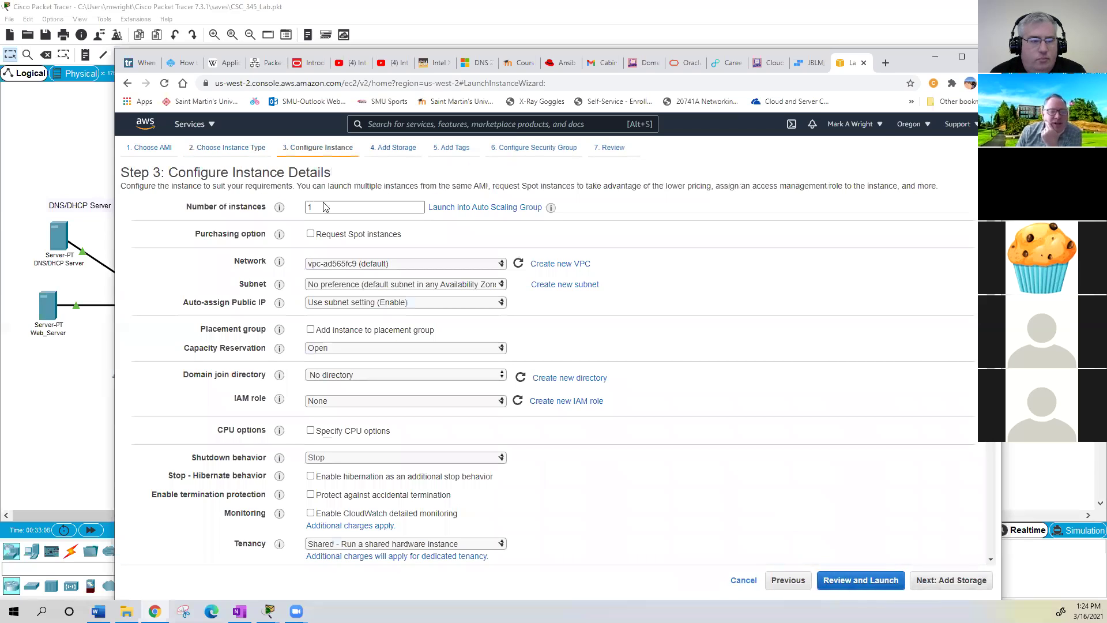
# - Check the instance count and subnet, keeping Auto-assign Public IP at Use subnet setting (Enable)
pyautogui.doubleClick(349, 207)
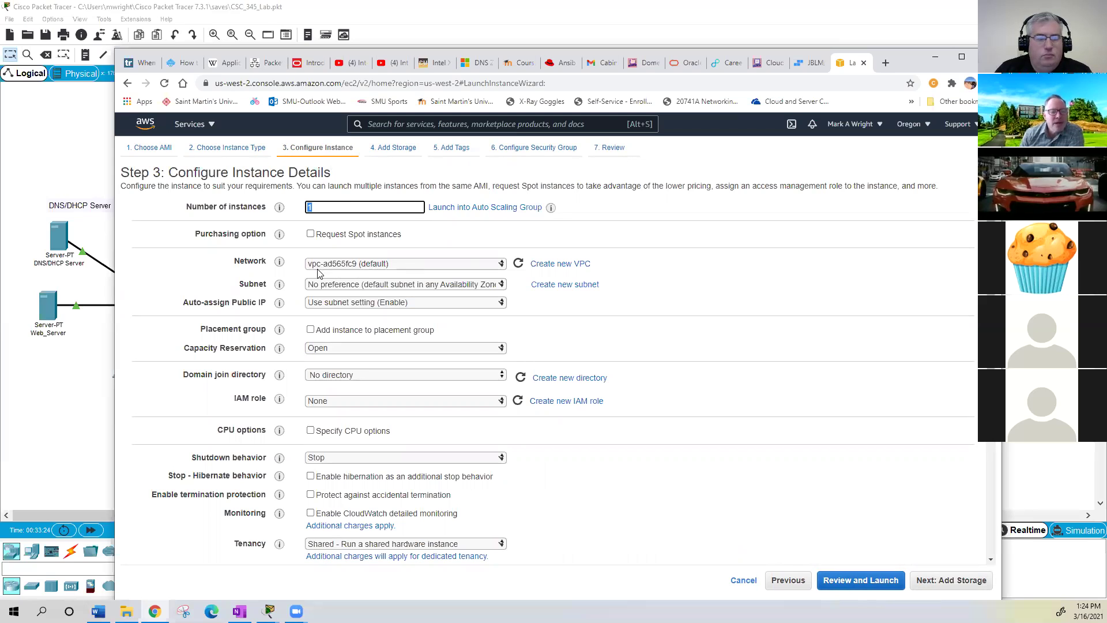
pyautogui.click(501, 287)
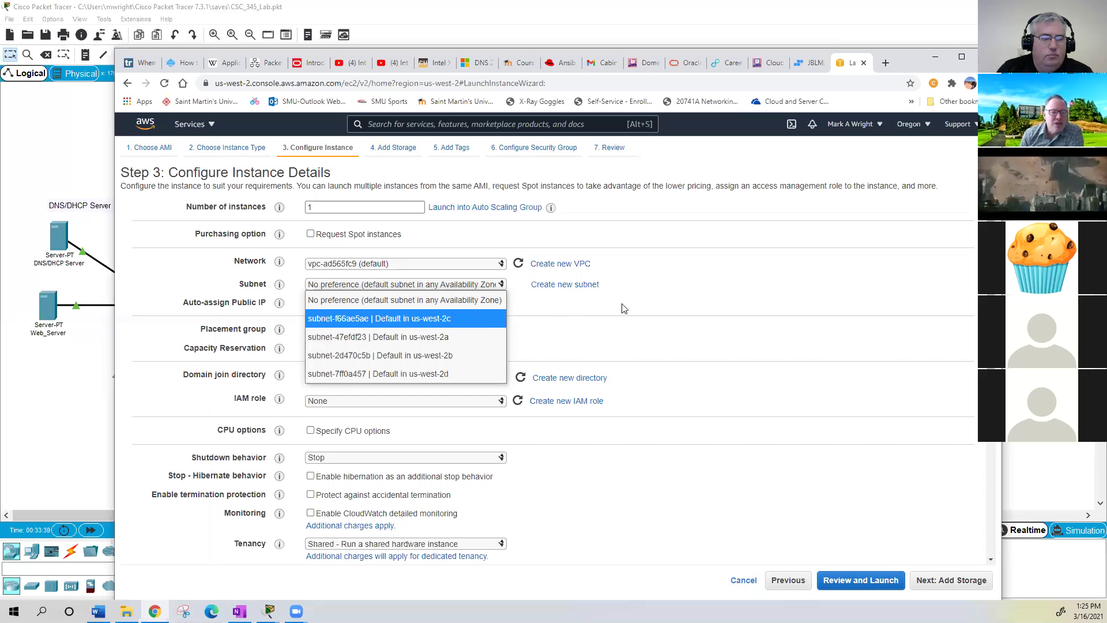
pyautogui.click(464, 291)
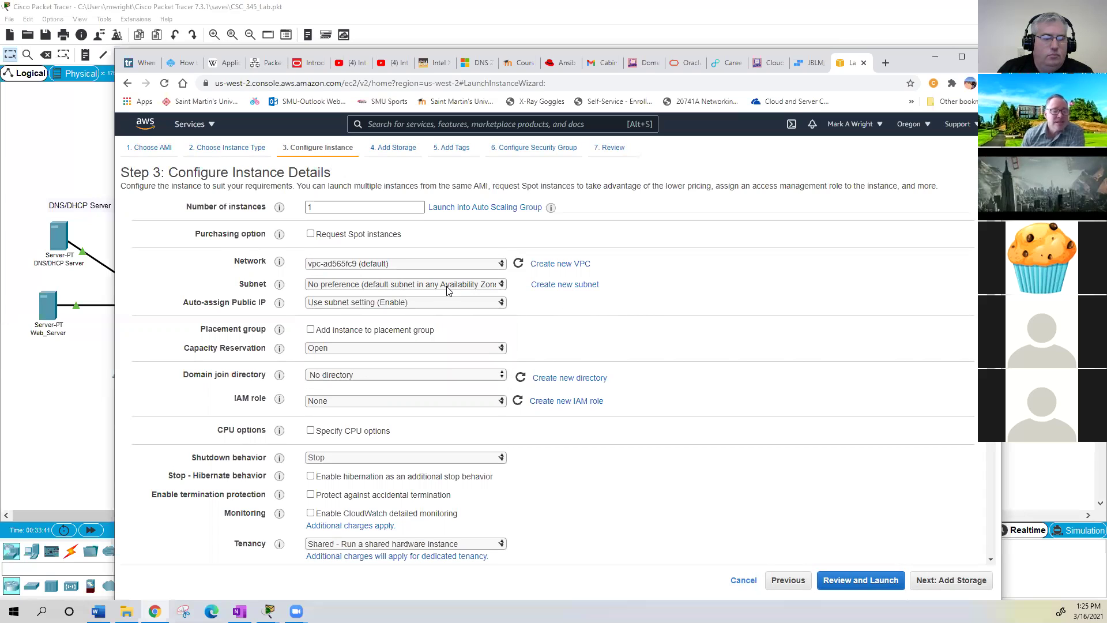
pyautogui.click(502, 304)
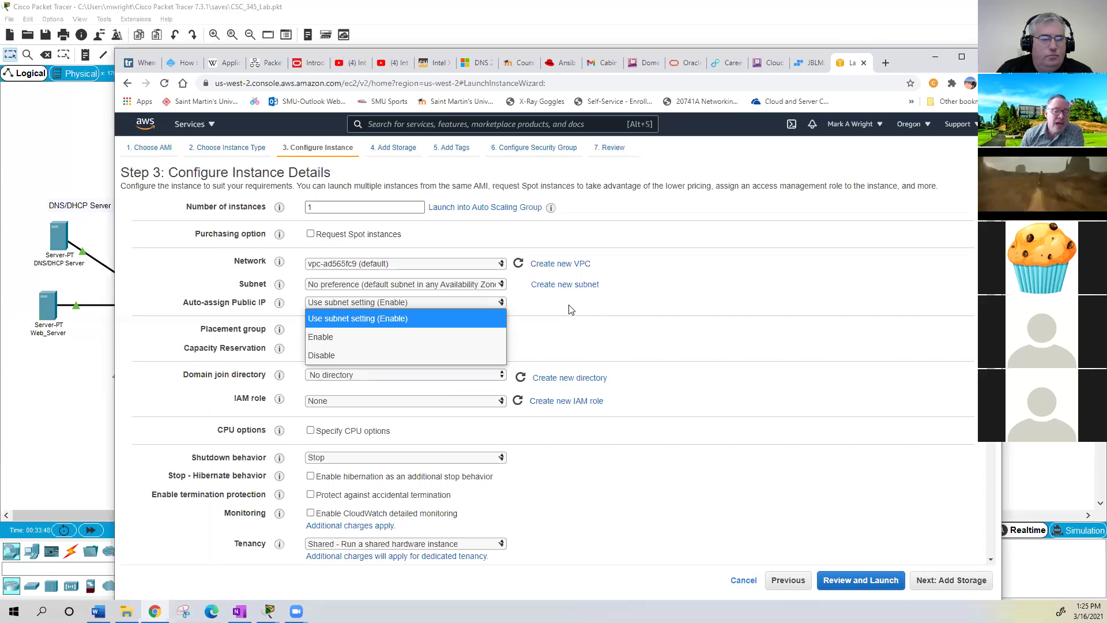
pyautogui.click(553, 316)
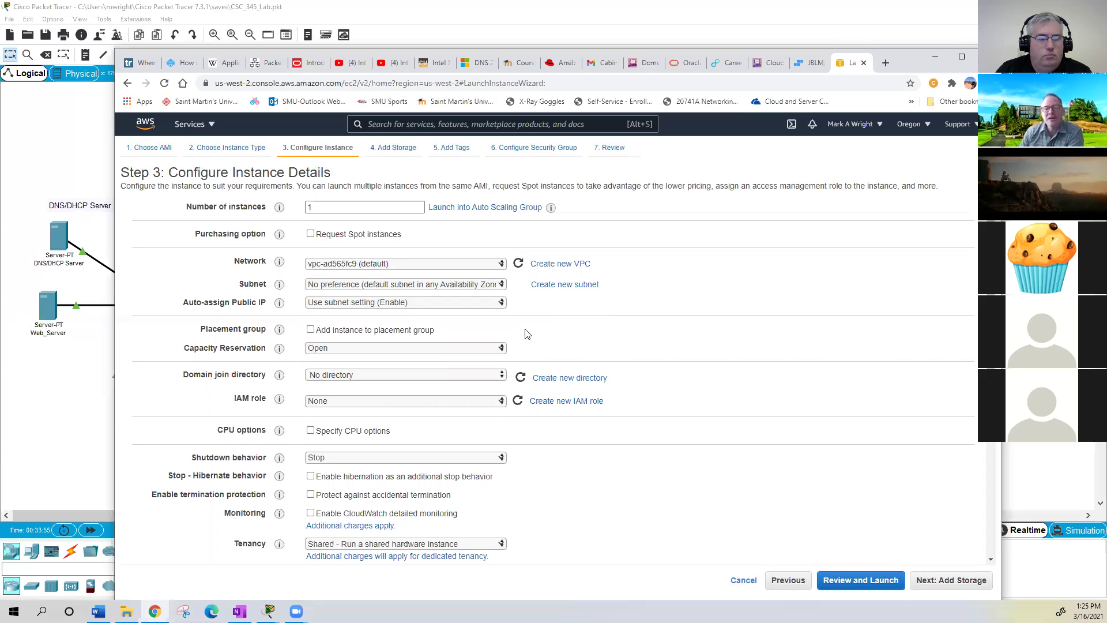
pyautogui.click(501, 348)
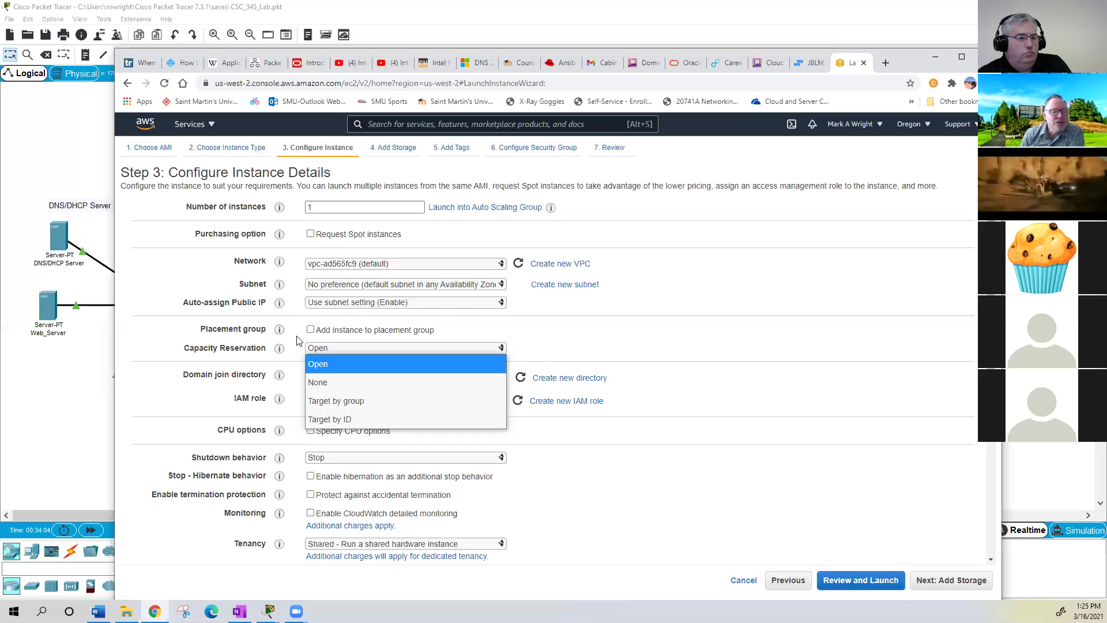
pyautogui.moveTo(280, 350)
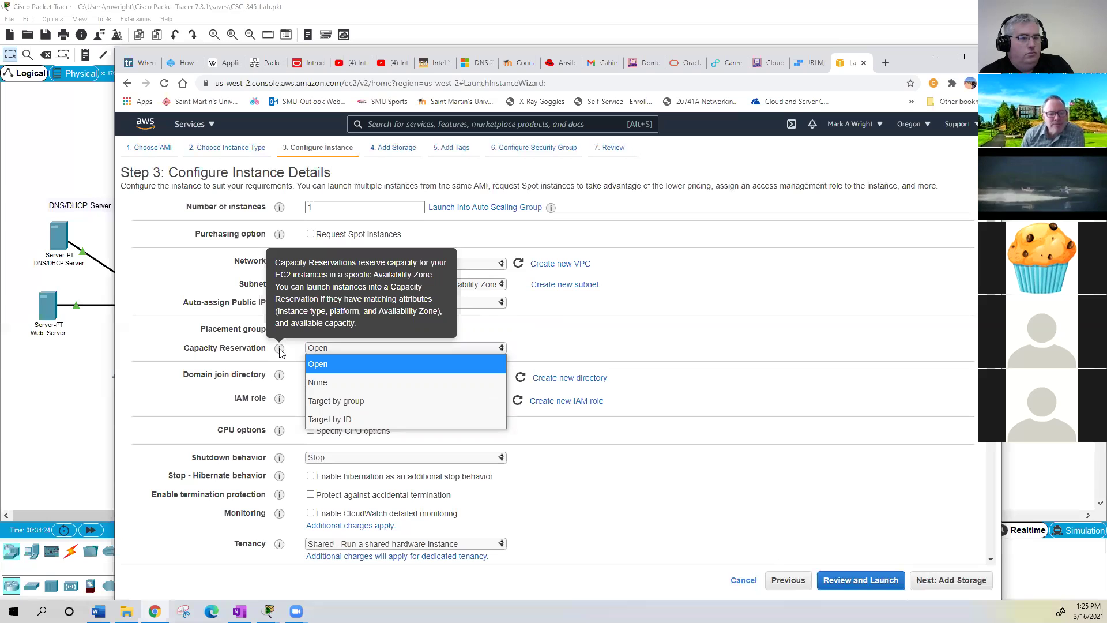
pyautogui.click(607, 352)
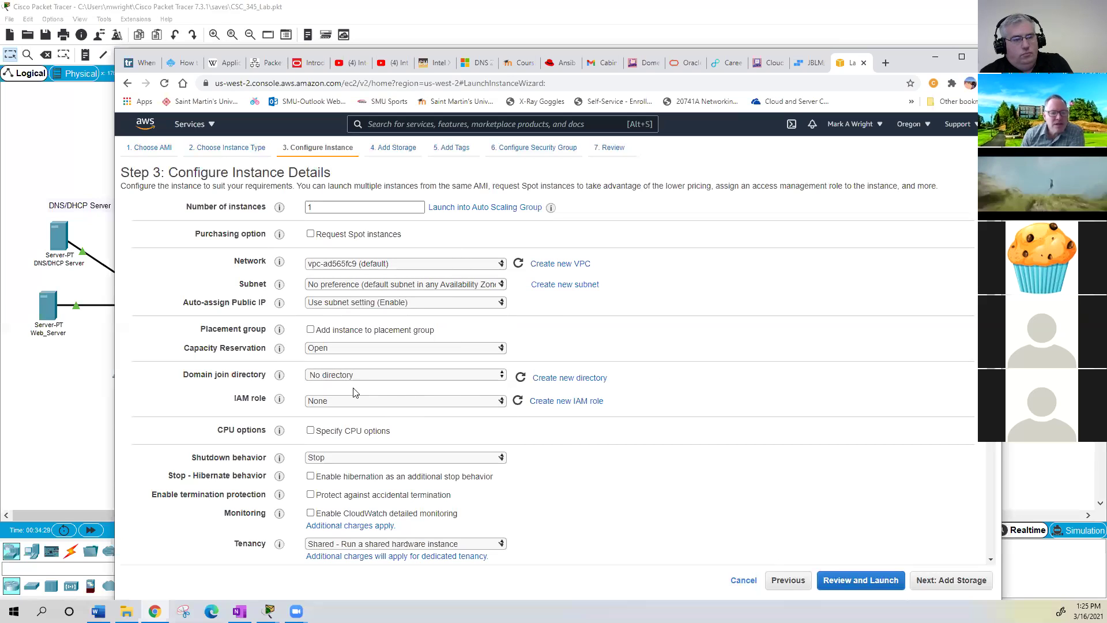
pyautogui.moveTo(277, 378)
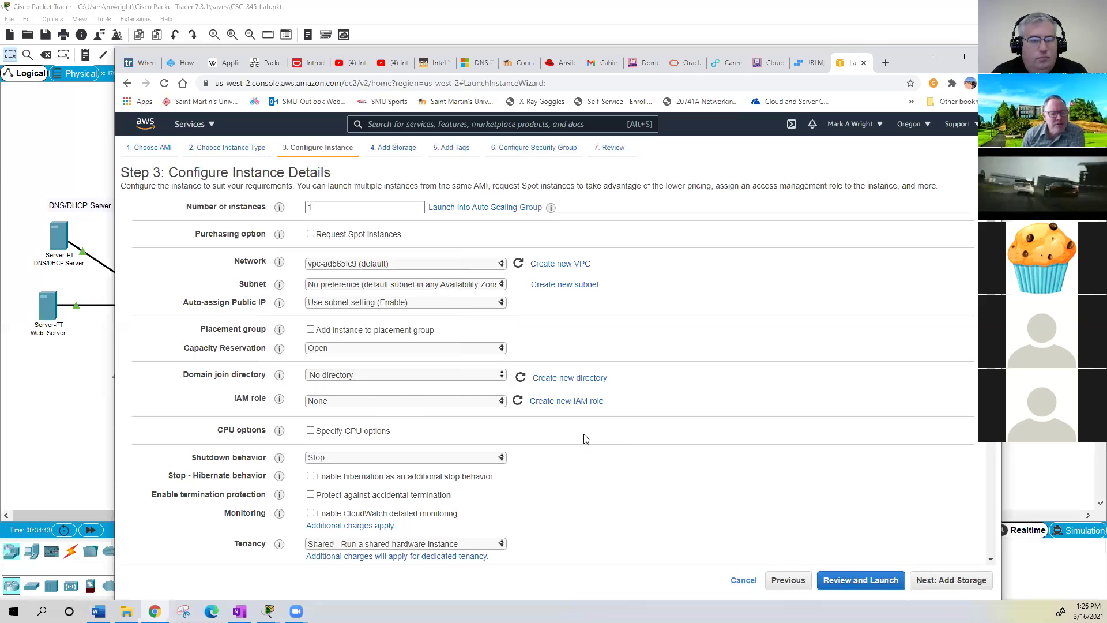
pyautogui.moveTo(280, 400)
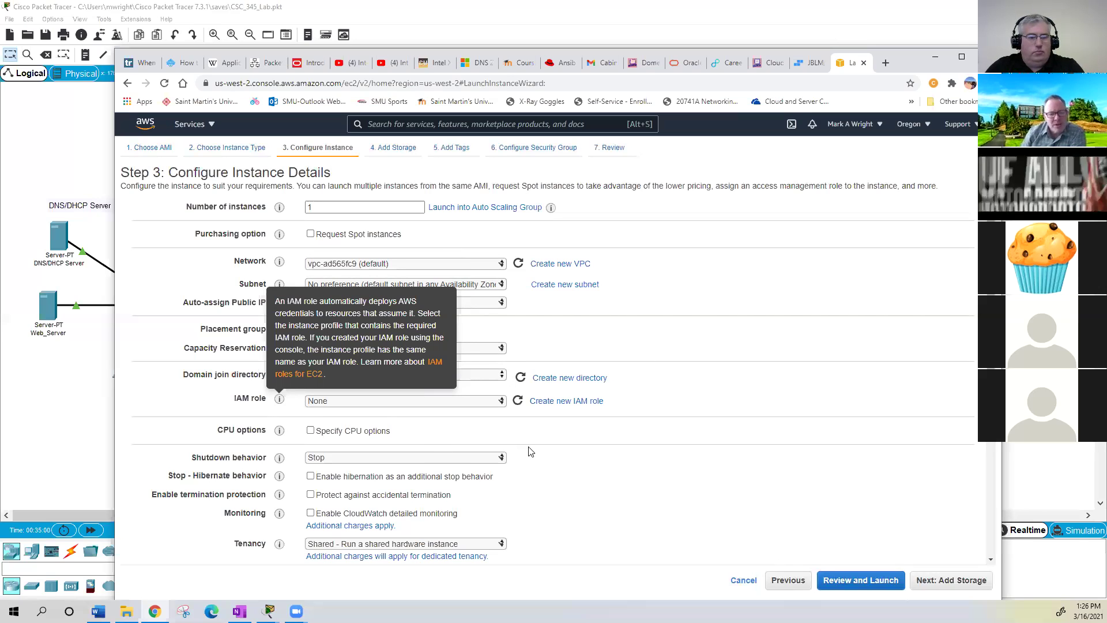
pyautogui.click(548, 442)
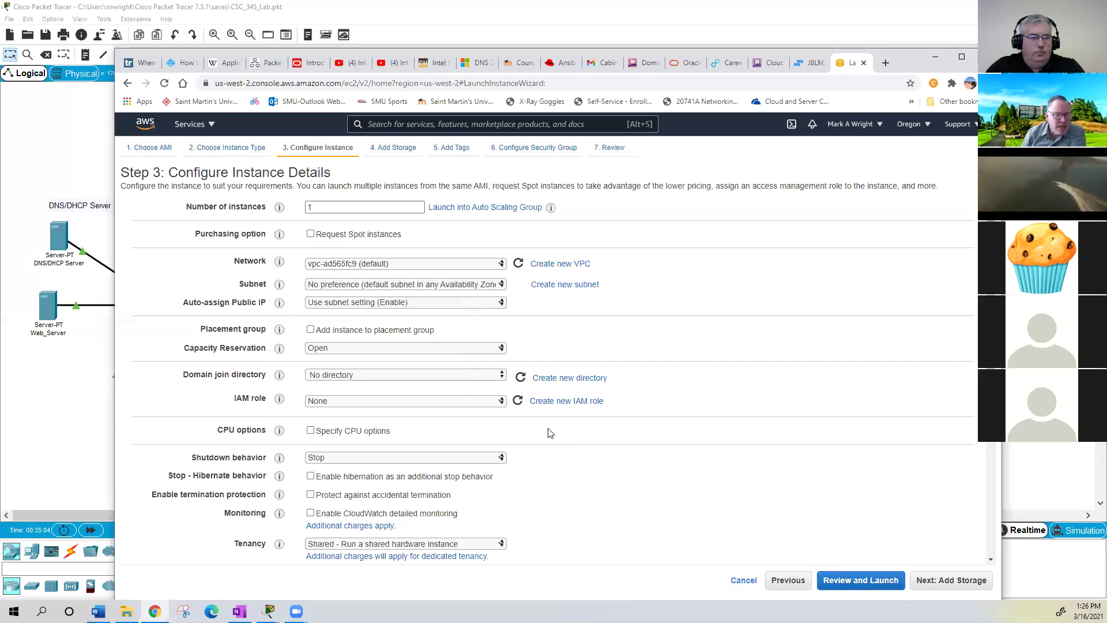
# - Leave shutdown behavior at Stop and reach Add Storage with a 30 GiB gp2 root volume
pyautogui.scroll(-2, 352, 199)
pyautogui.scroll(-2, 320, 231)
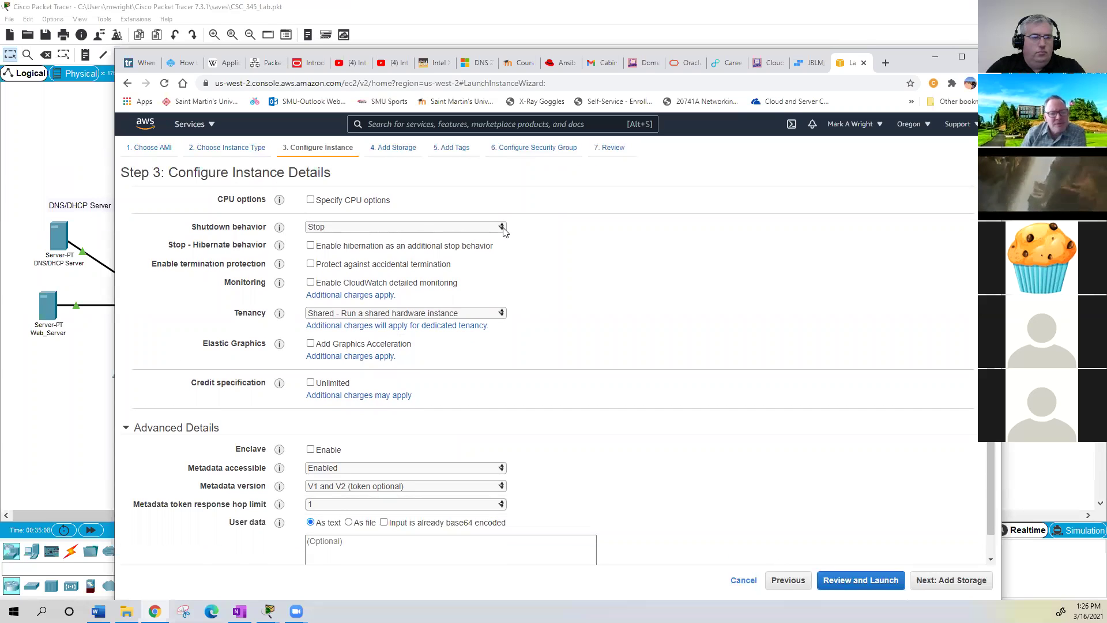
pyautogui.click(503, 229)
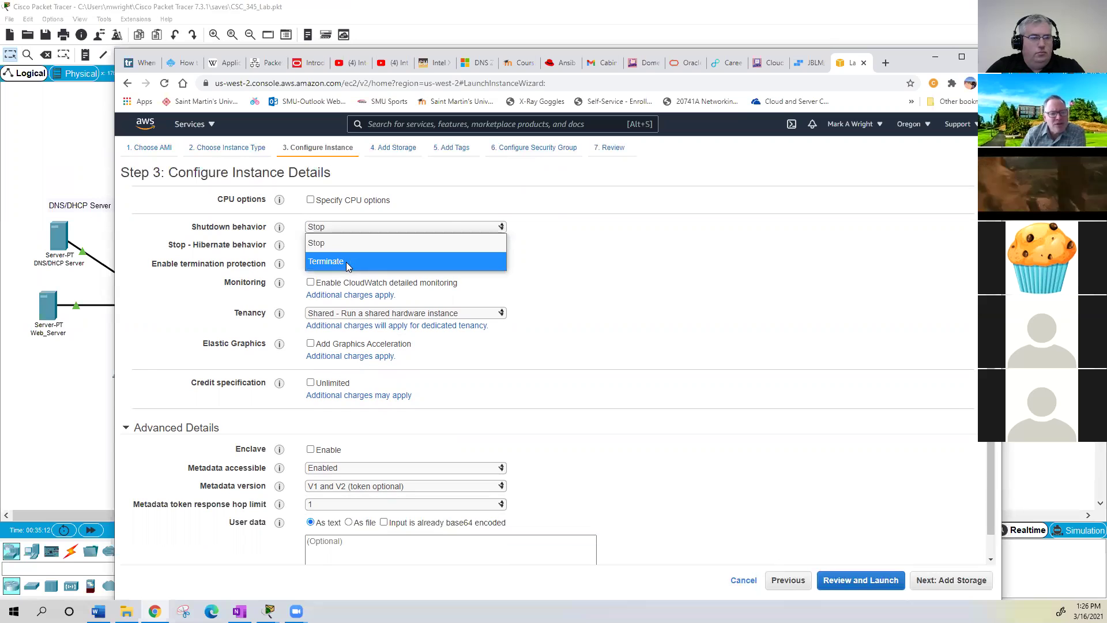
pyautogui.click(567, 242)
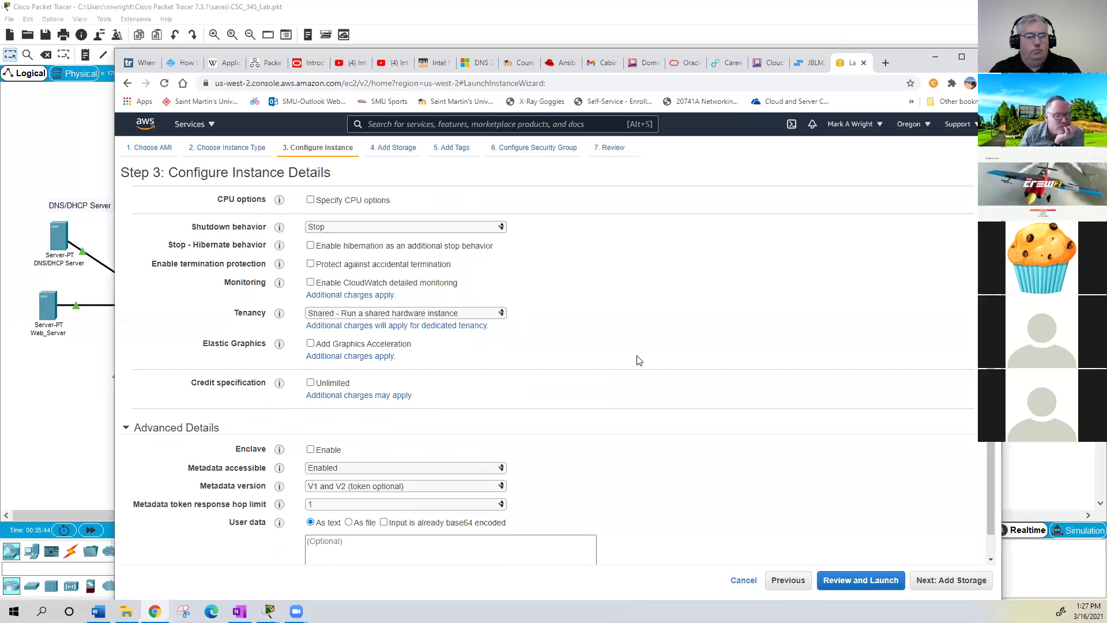
pyautogui.scroll(-1, 648, 361)
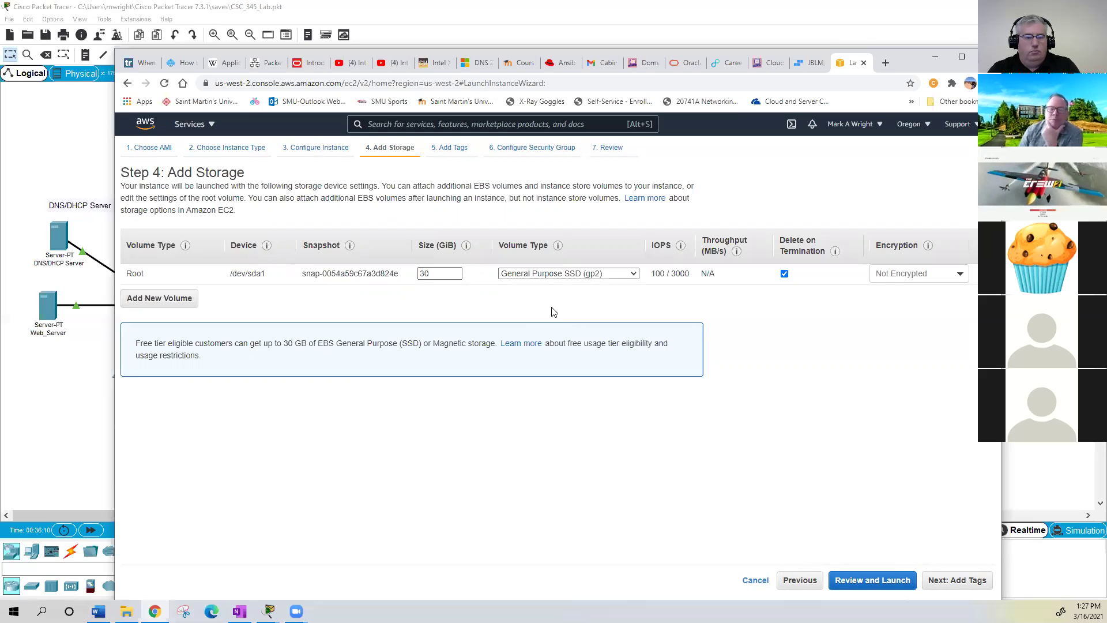
# - Leave the 30 GiB root volume Not Encrypted and continue to Add Tags
pyautogui.moveTo(670, 275)
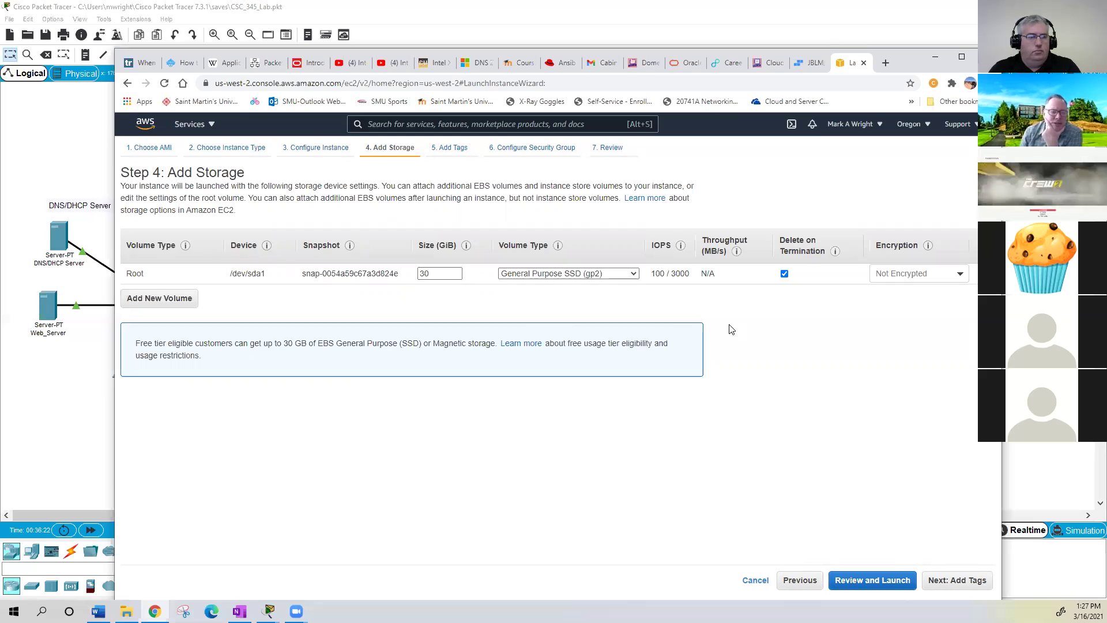
pyautogui.click(962, 275)
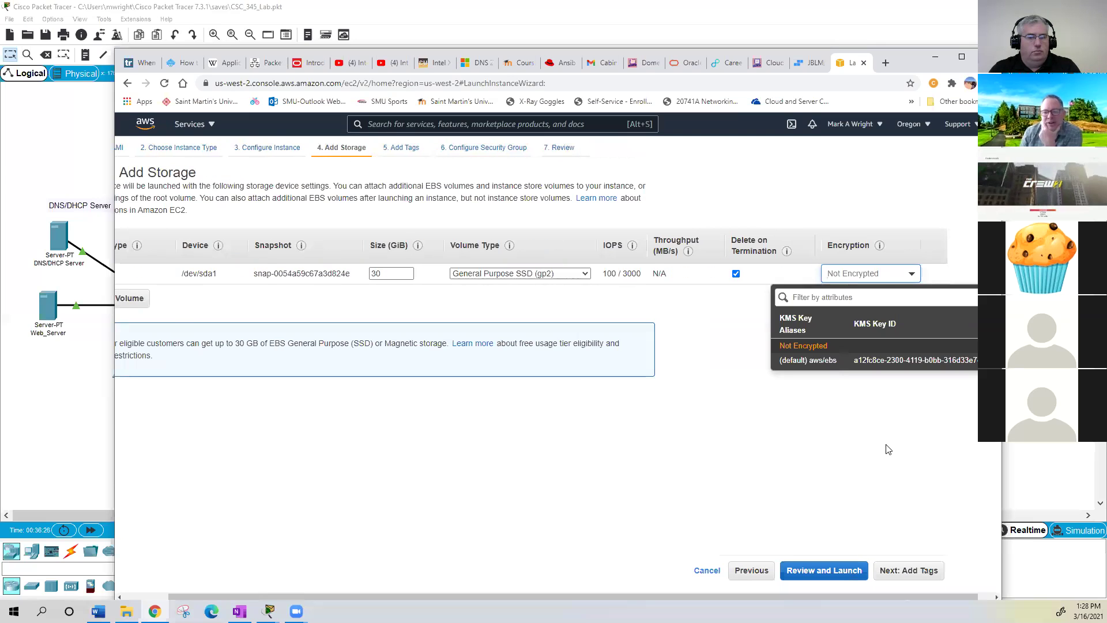
pyautogui.click(926, 427)
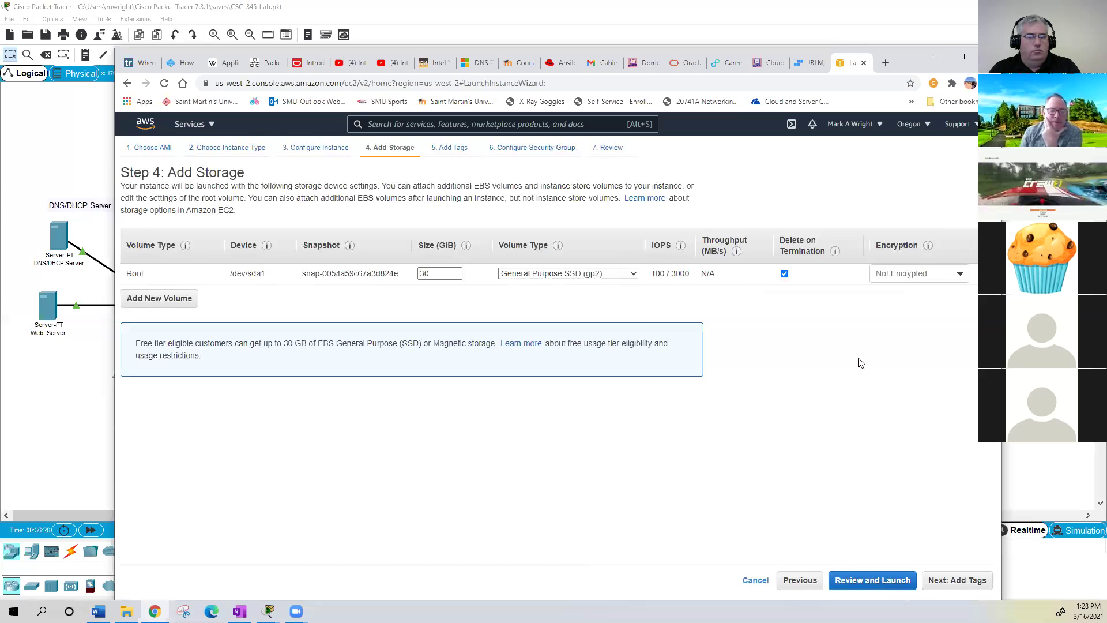
pyautogui.click(960, 581)
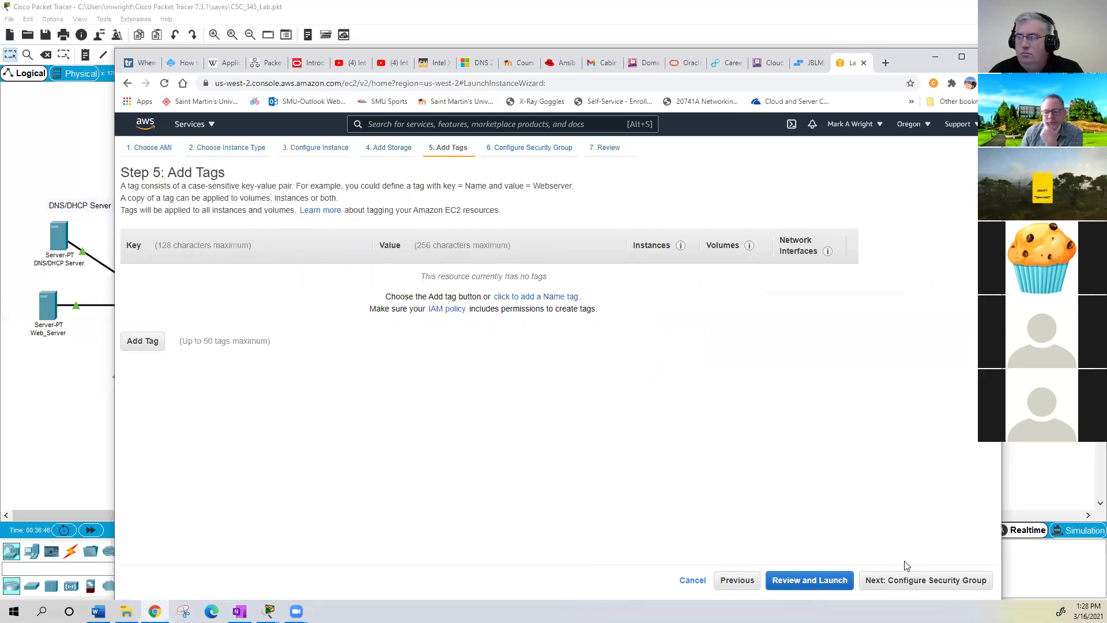
# - Skip tagging and continue to Configure Security Group with the RDP 3389 rule
pyautogui.click(925, 581)
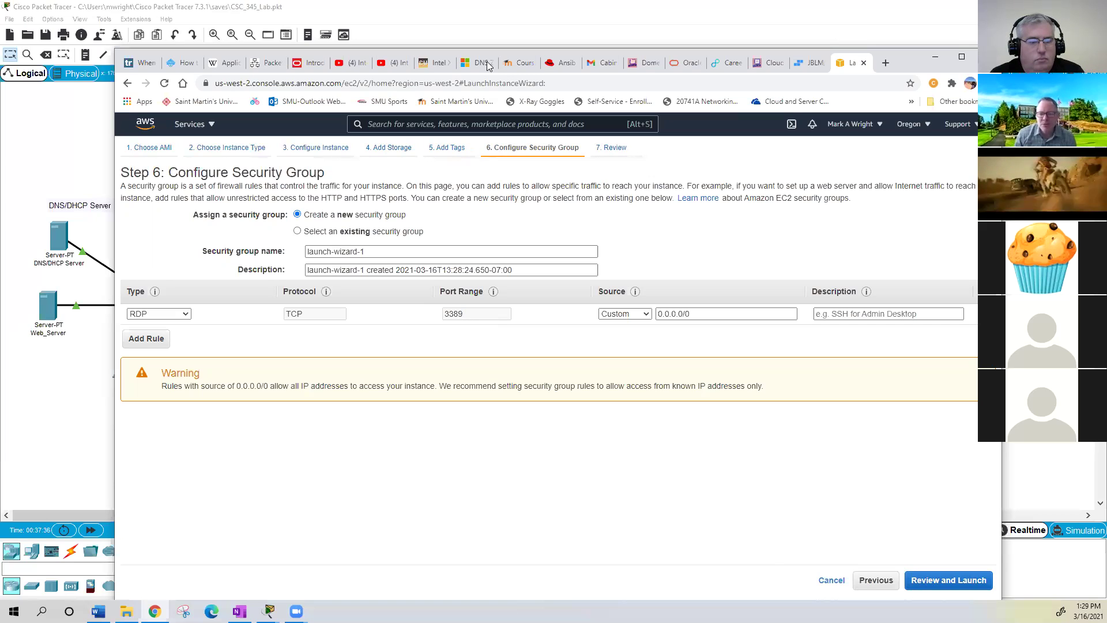
# - Describe the RDP rule as 'RDP Windows' and highlight its 0.0.0.0/0 source and warning
pyautogui.click(861, 313)
pyautogui.write('RDP')
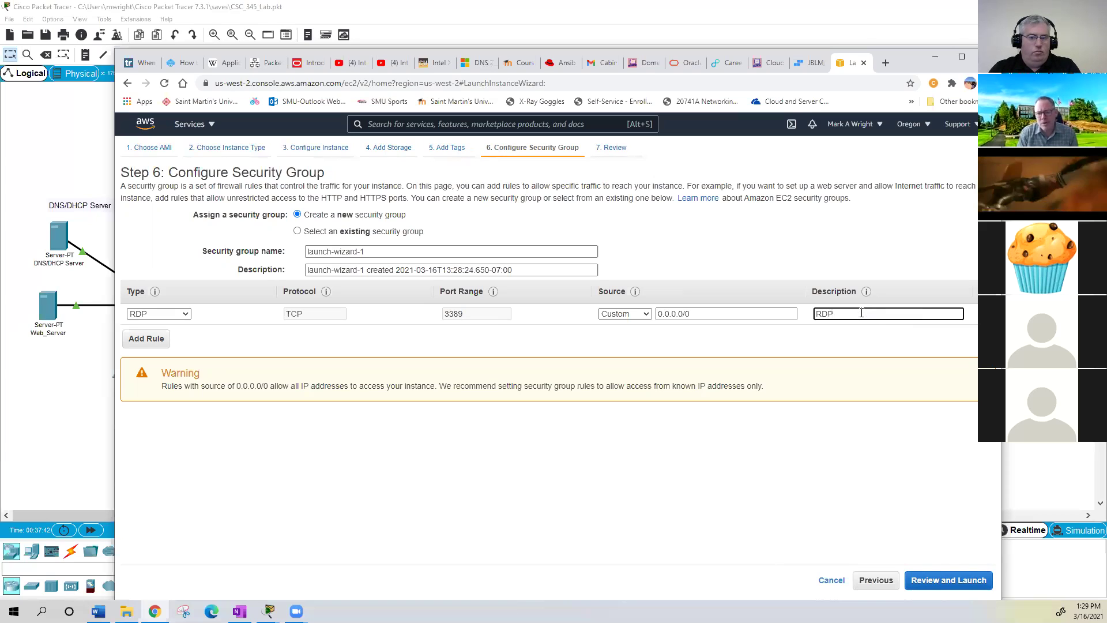
pyautogui.write(' Wi')
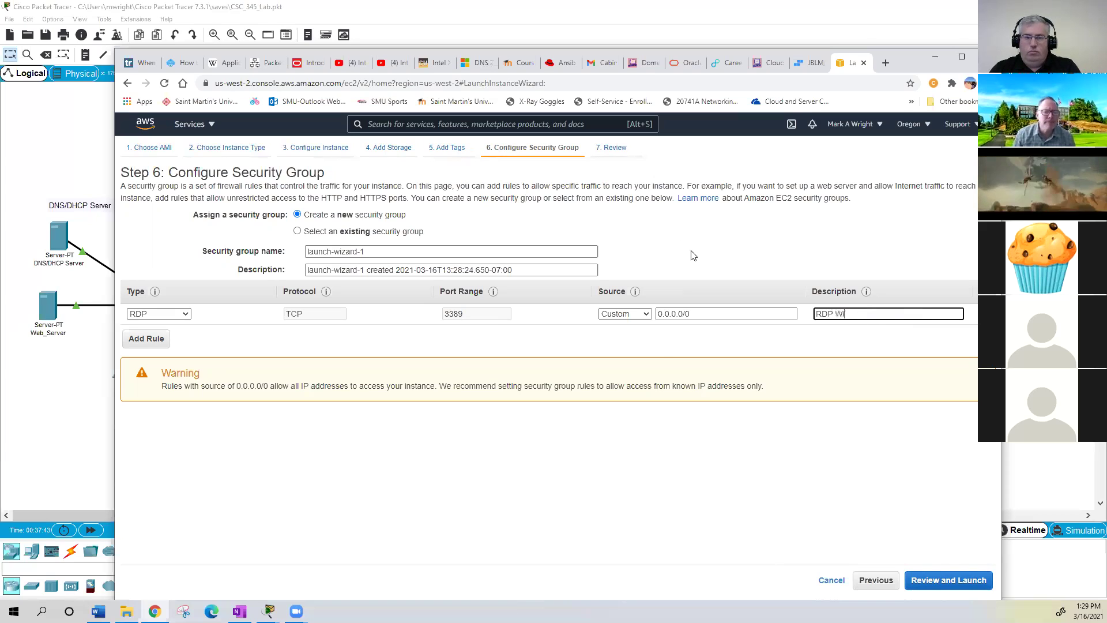
pyautogui.write('ndows')
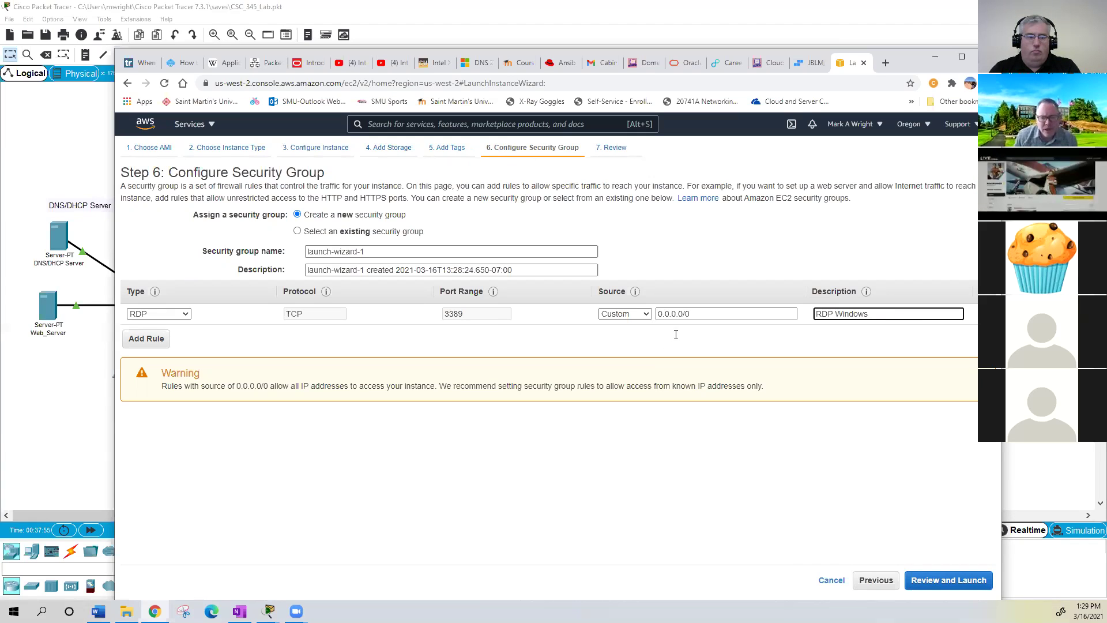
pyautogui.moveTo(692, 313); pyautogui.dragTo(612, 317)
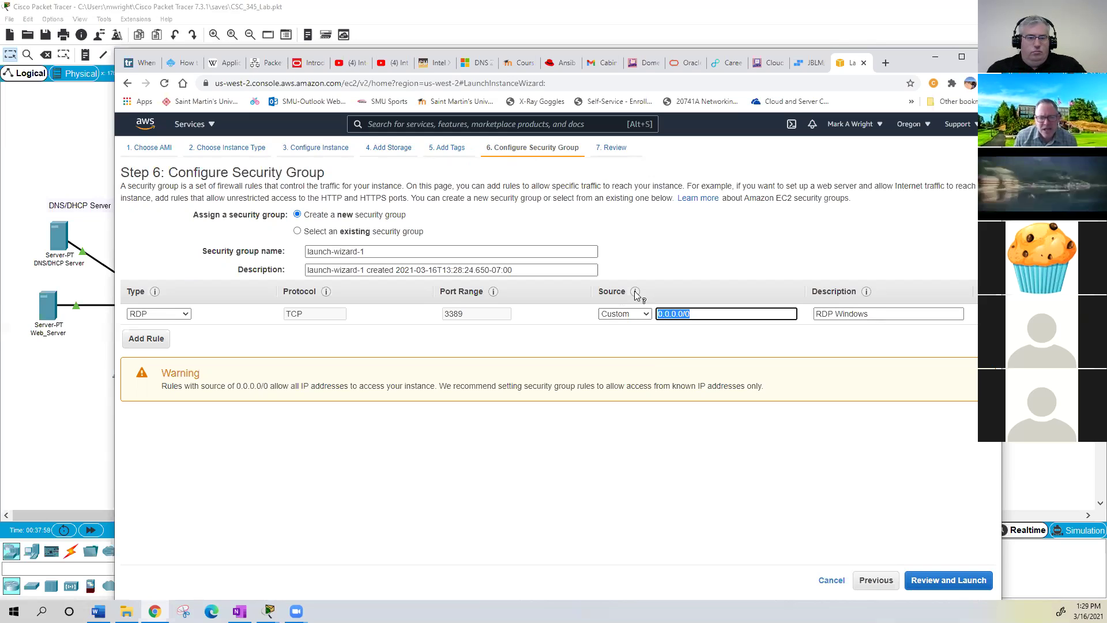
pyautogui.moveTo(635, 294)
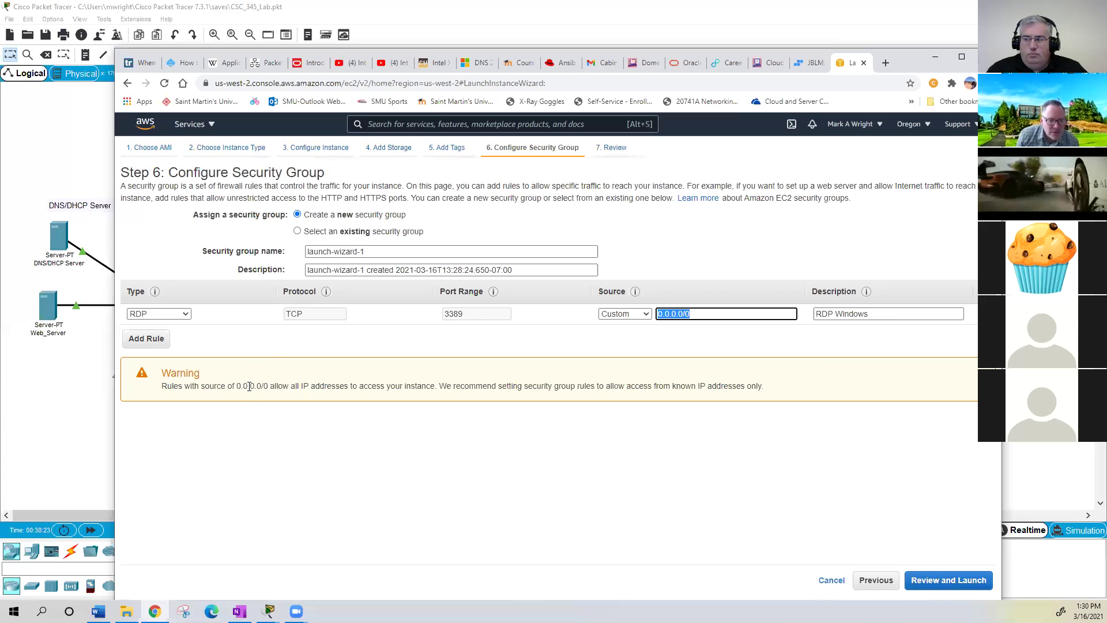
pyautogui.moveTo(268, 386); pyautogui.dragTo(218, 386)
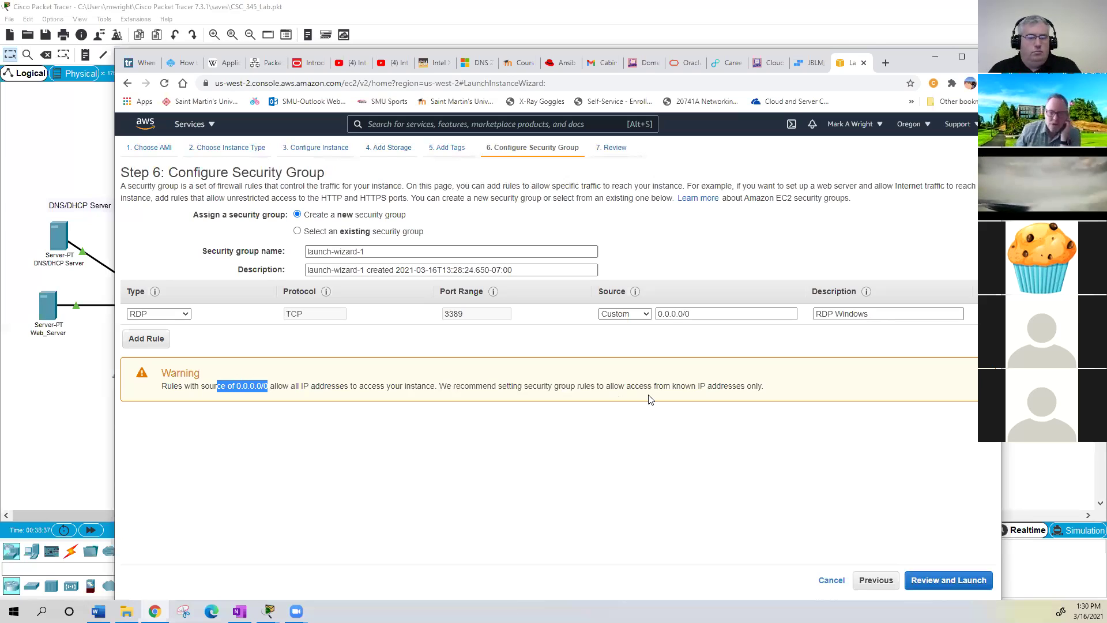
# - Add an HTTP port 80 rule described 'Web Traffic' and go to Review Instance Launch
pyautogui.click(146, 341)
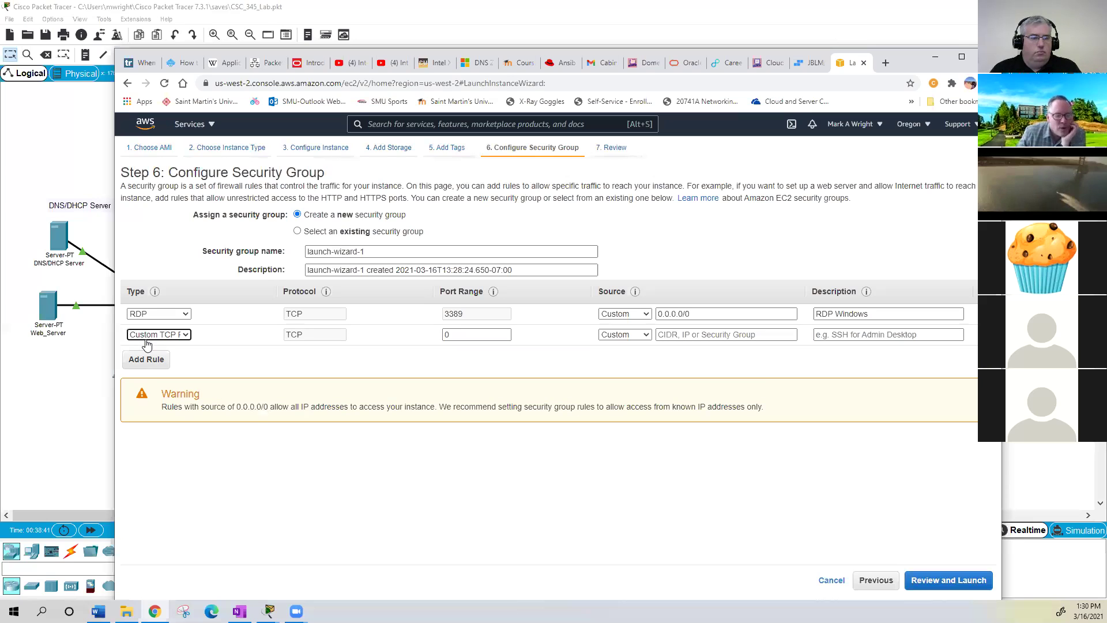
pyautogui.click(186, 336)
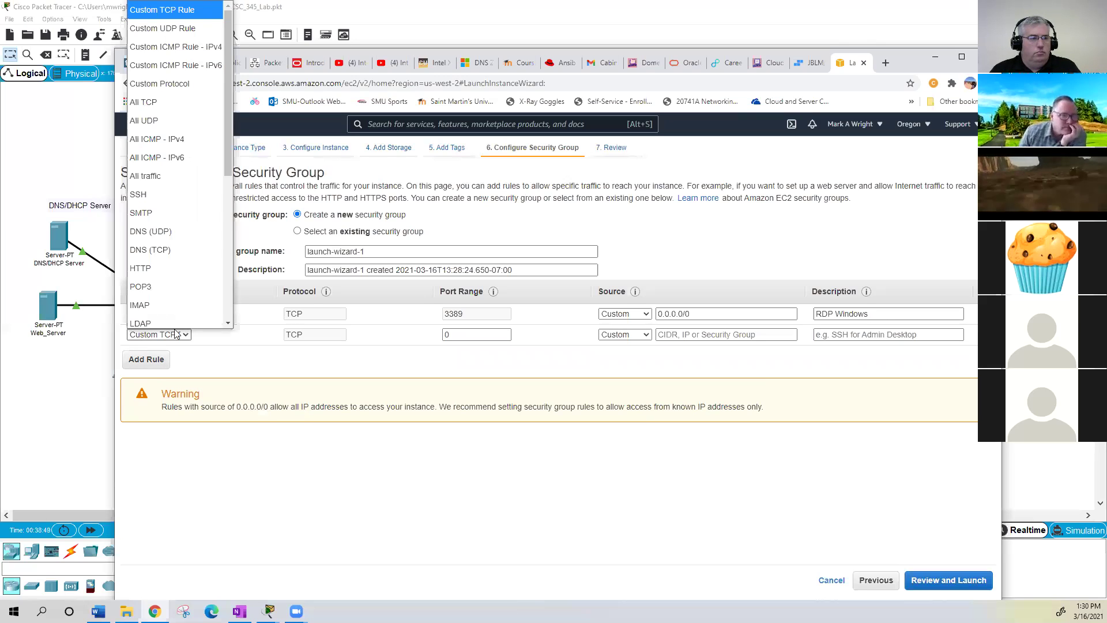
pyautogui.scroll(-1, 170, 305)
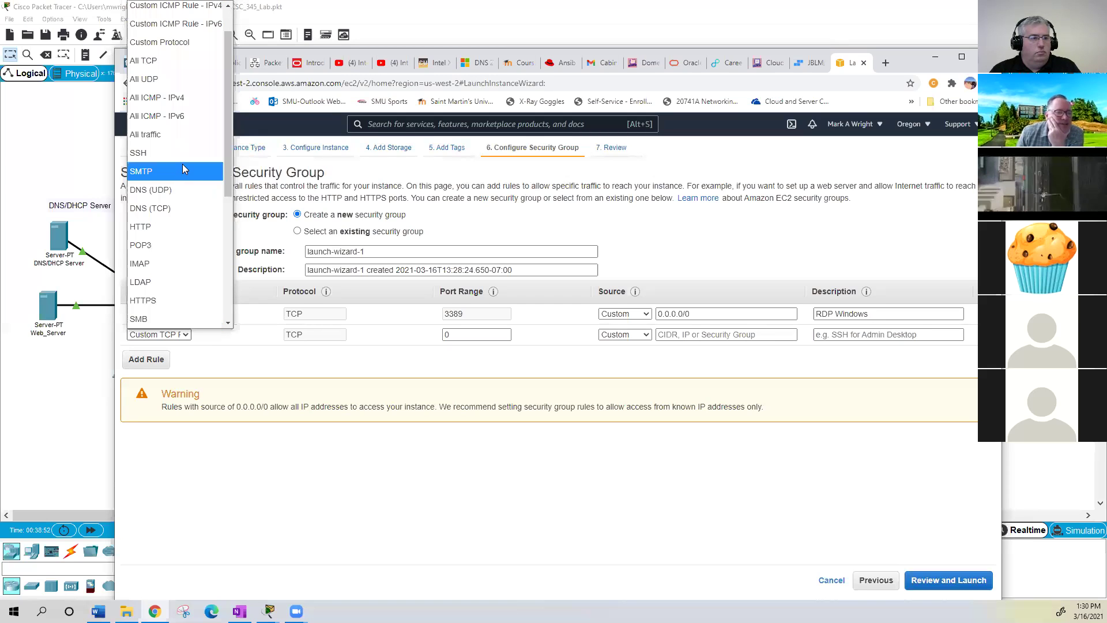
pyautogui.click(171, 228)
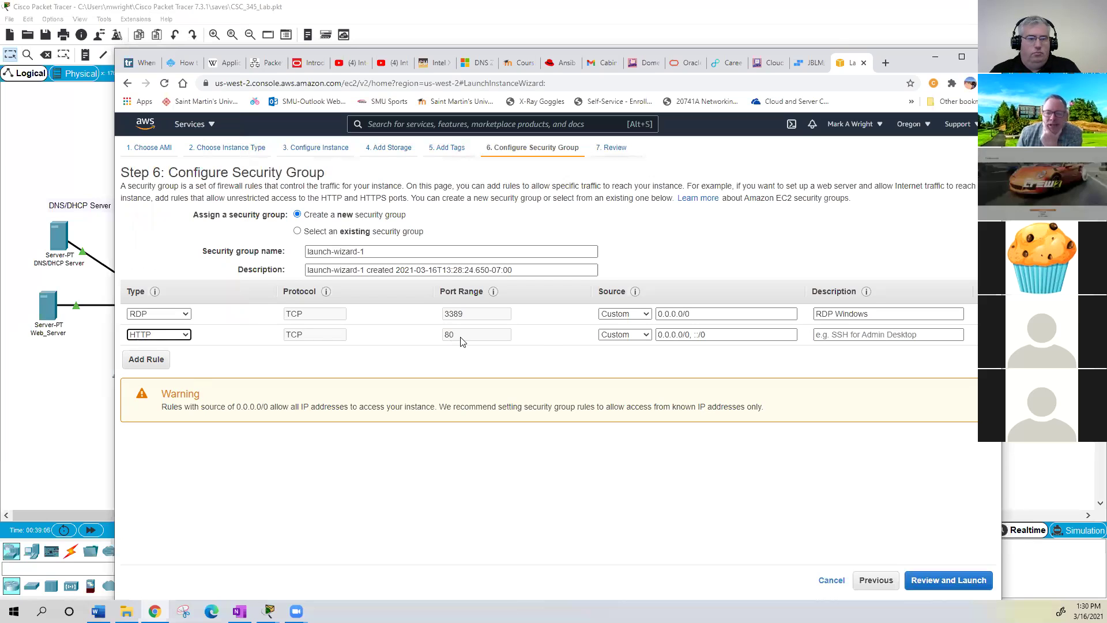
pyautogui.click(852, 335)
pyautogui.write('Web Traffic')
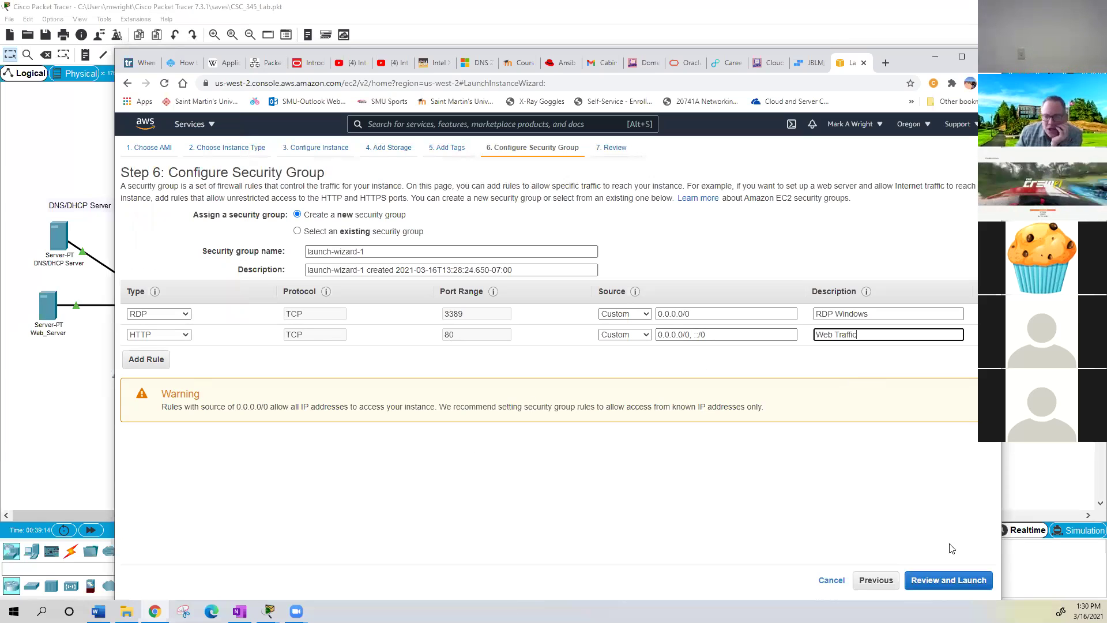
pyautogui.click(958, 585)
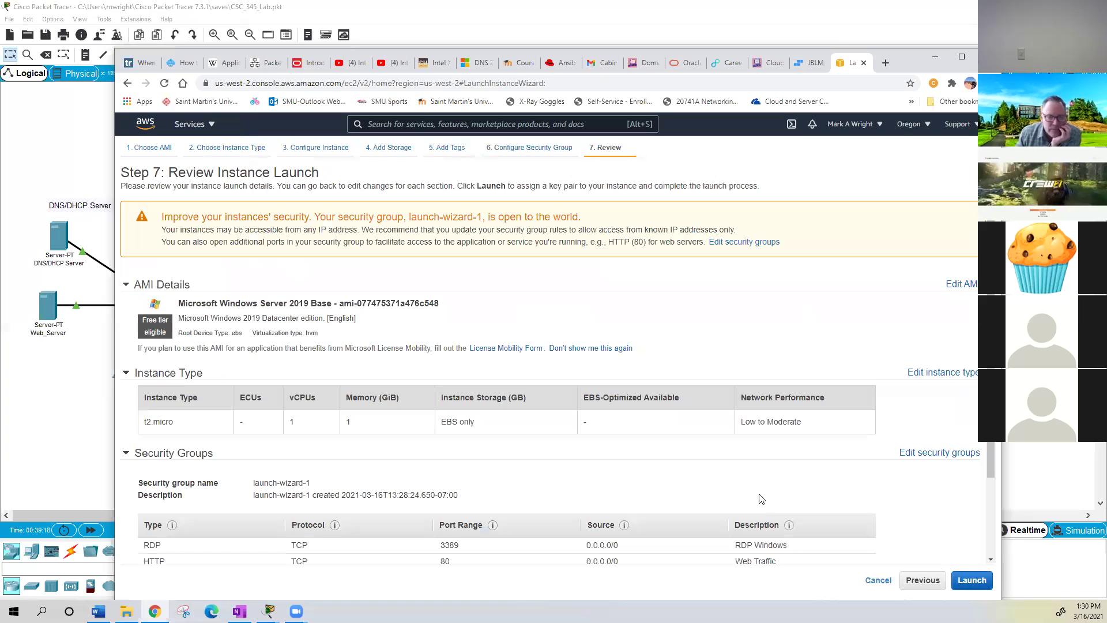
# - Check the launch review (instance details, 30 GiB gp2 root volume, no tags), then launch the instance
pyautogui.scroll(-2, 420, 388)
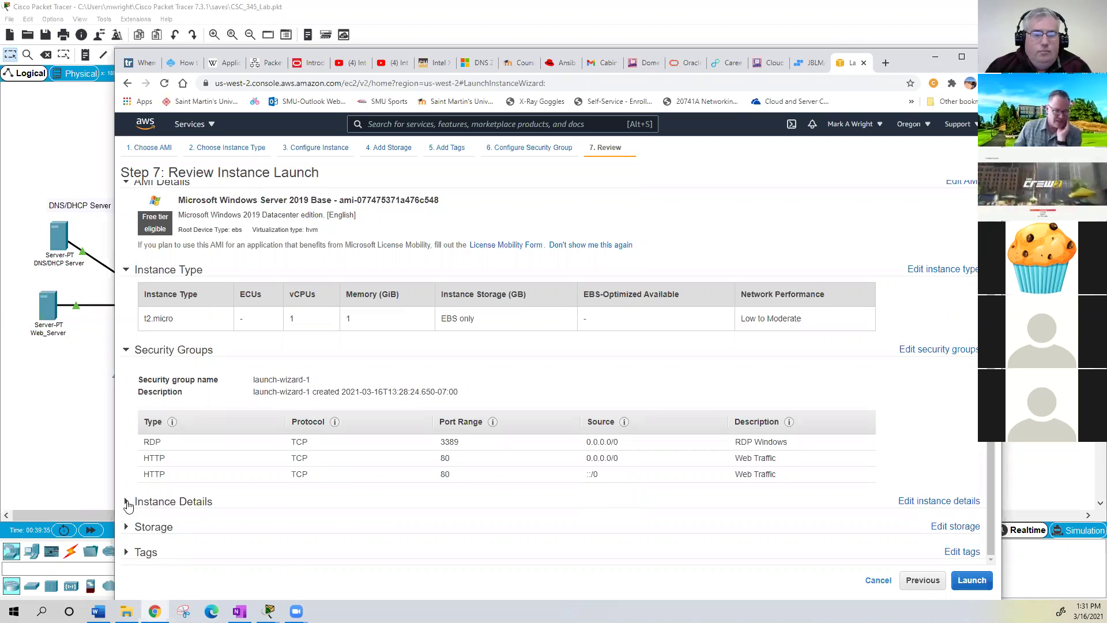
pyautogui.click(204, 503)
pyautogui.scroll(-3, 262, 506)
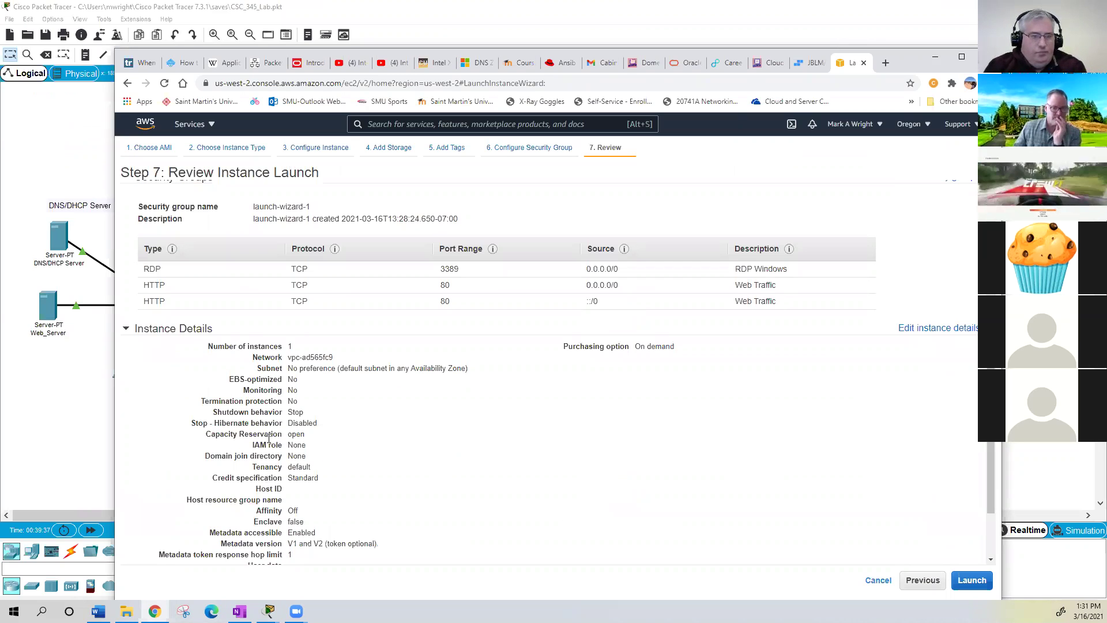
pyautogui.scroll(-1, 268, 438)
pyautogui.scroll(-1, 268, 438)
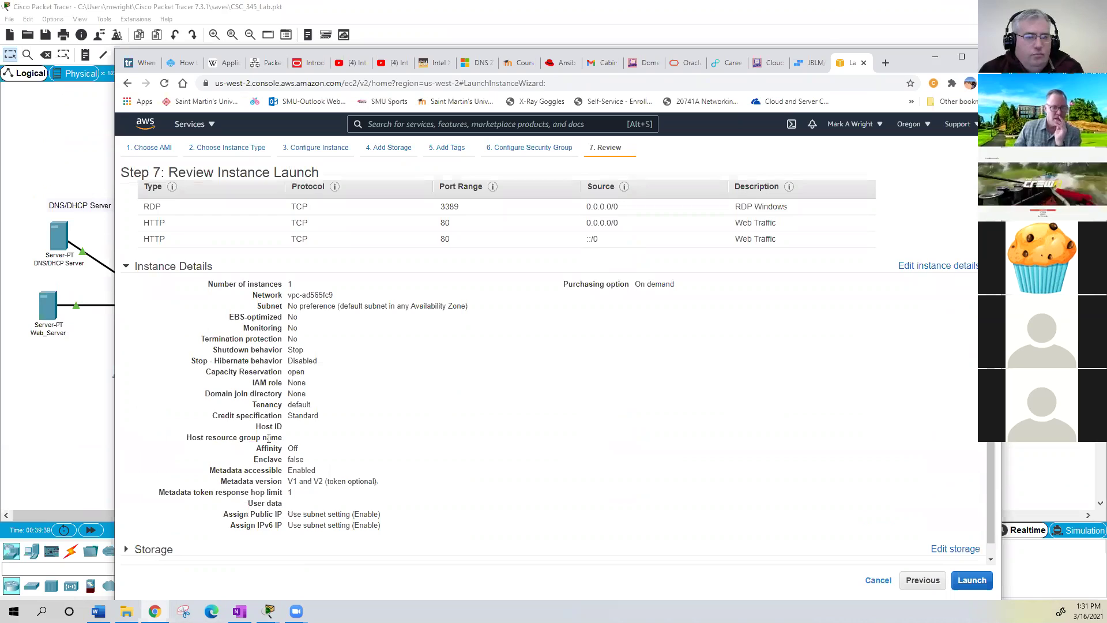
pyautogui.scroll(-1, 205, 483)
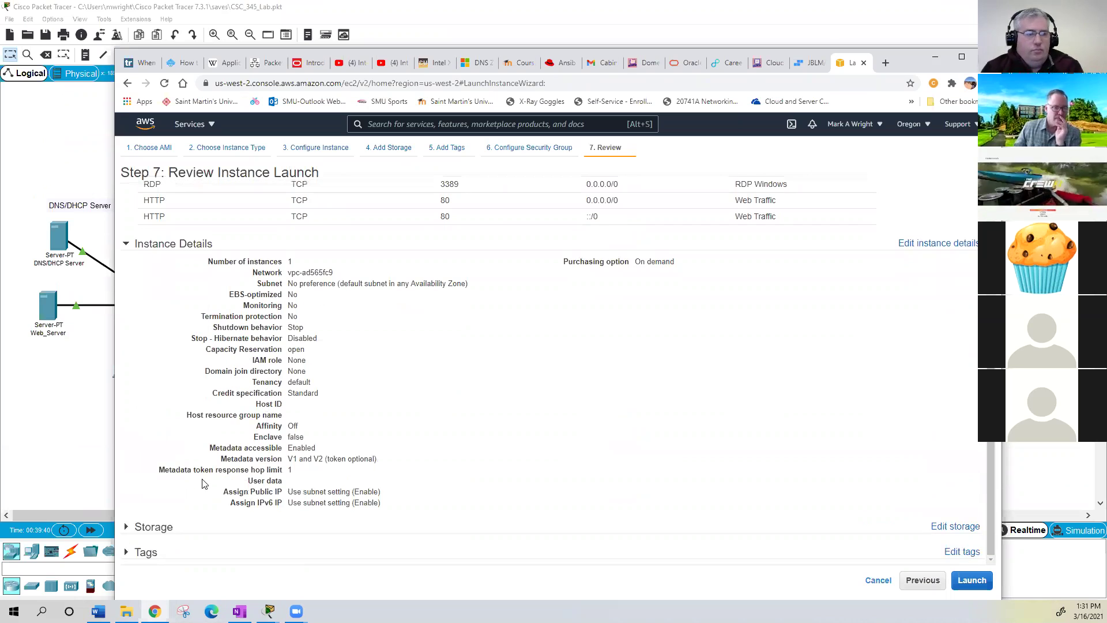
pyautogui.click(125, 531)
pyautogui.scroll(-1, 421, 482)
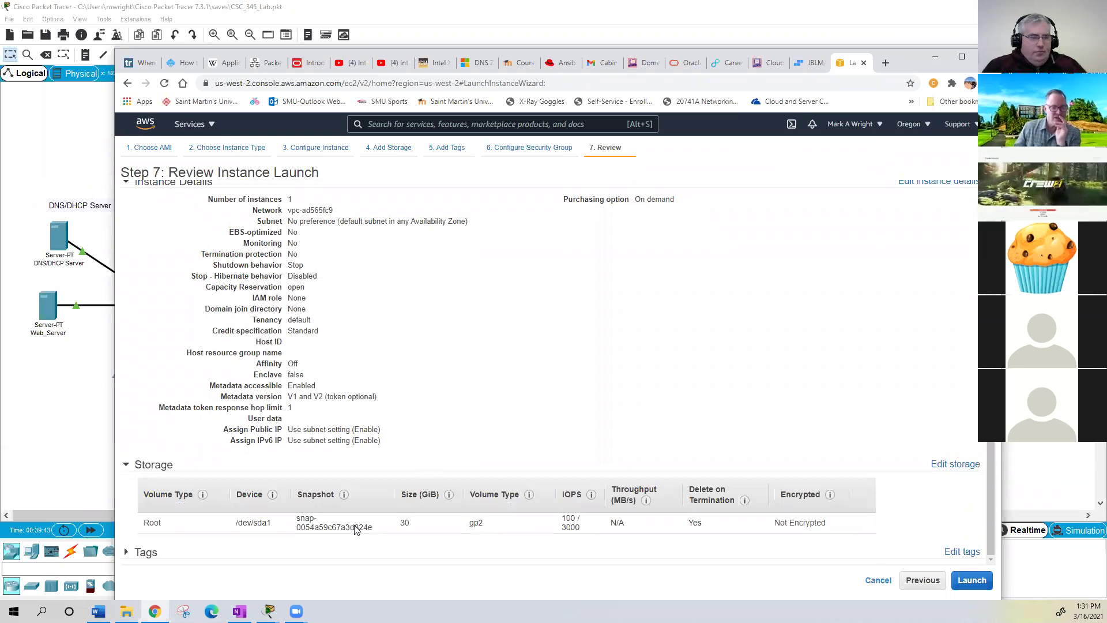
pyautogui.click(127, 552)
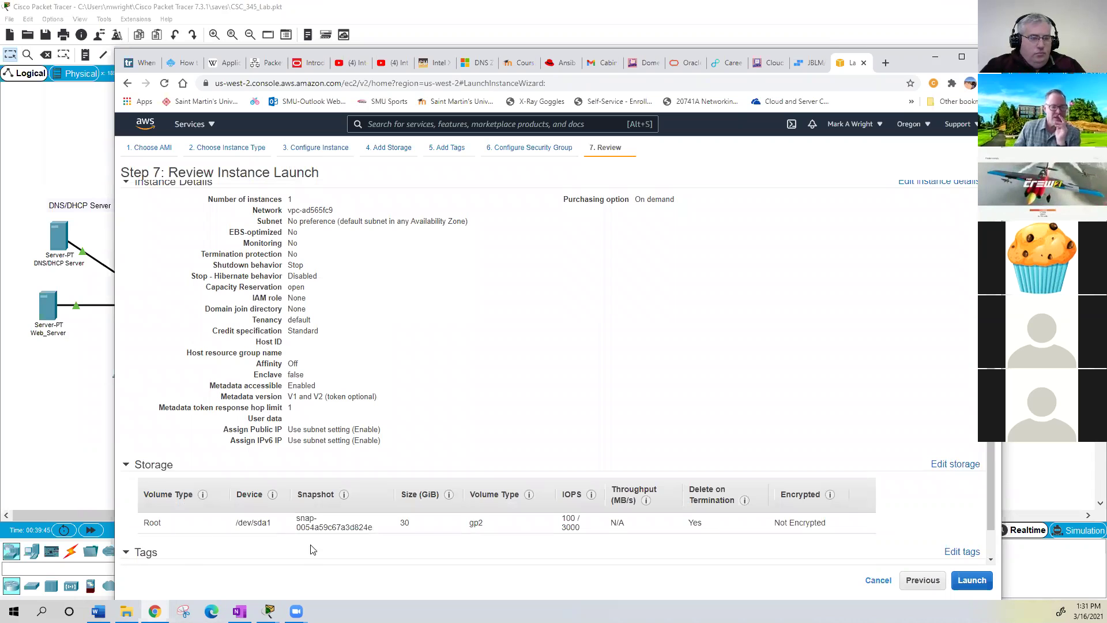
pyautogui.scroll(-1, 404, 547)
pyautogui.click(972, 581)
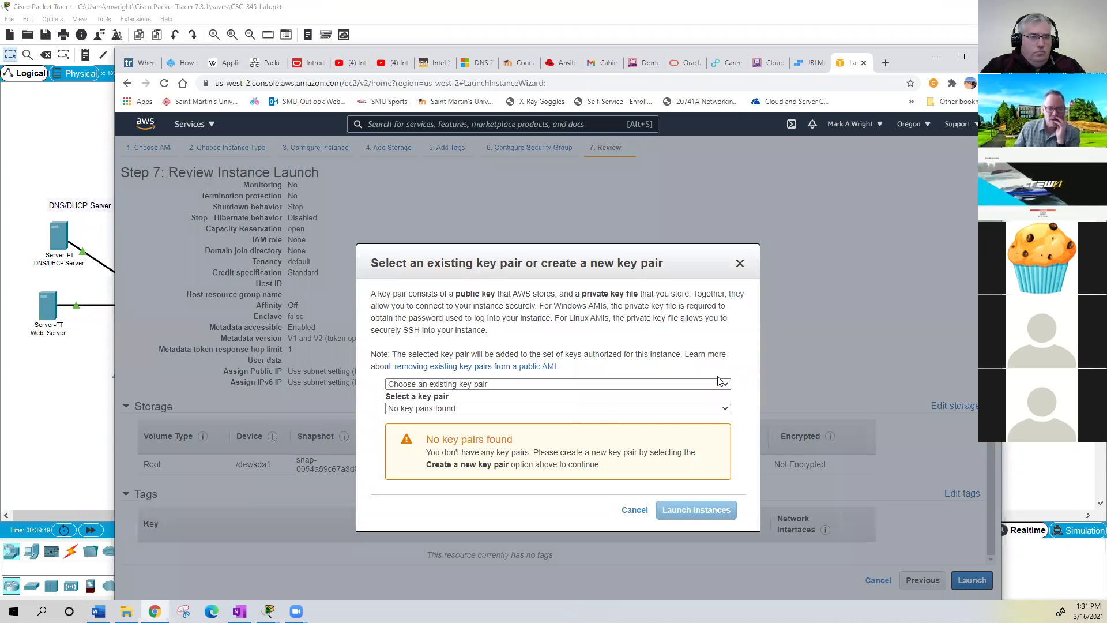
# - Choose 'Create a new key pair' and name it CSC345_key
pyautogui.click(708, 385)
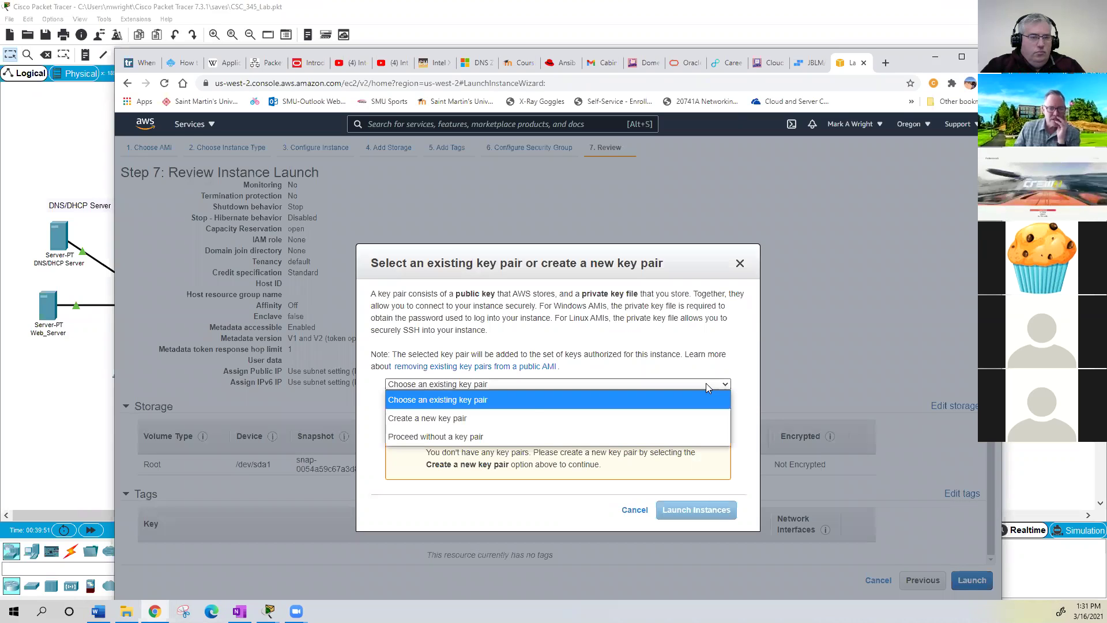
pyautogui.click(473, 416)
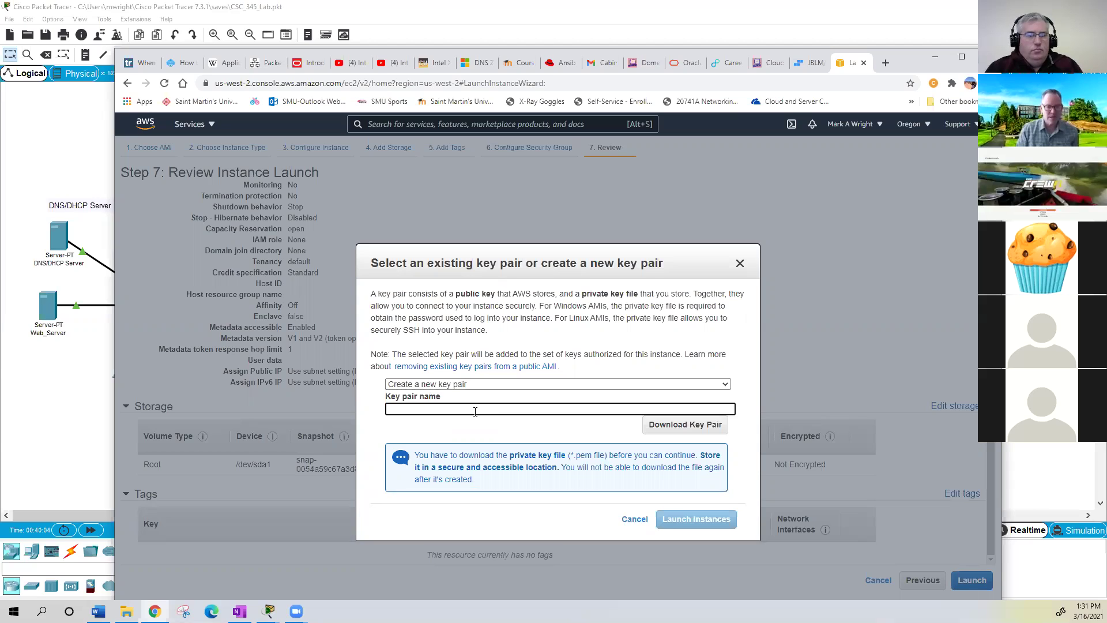
pyautogui.write('CSC')
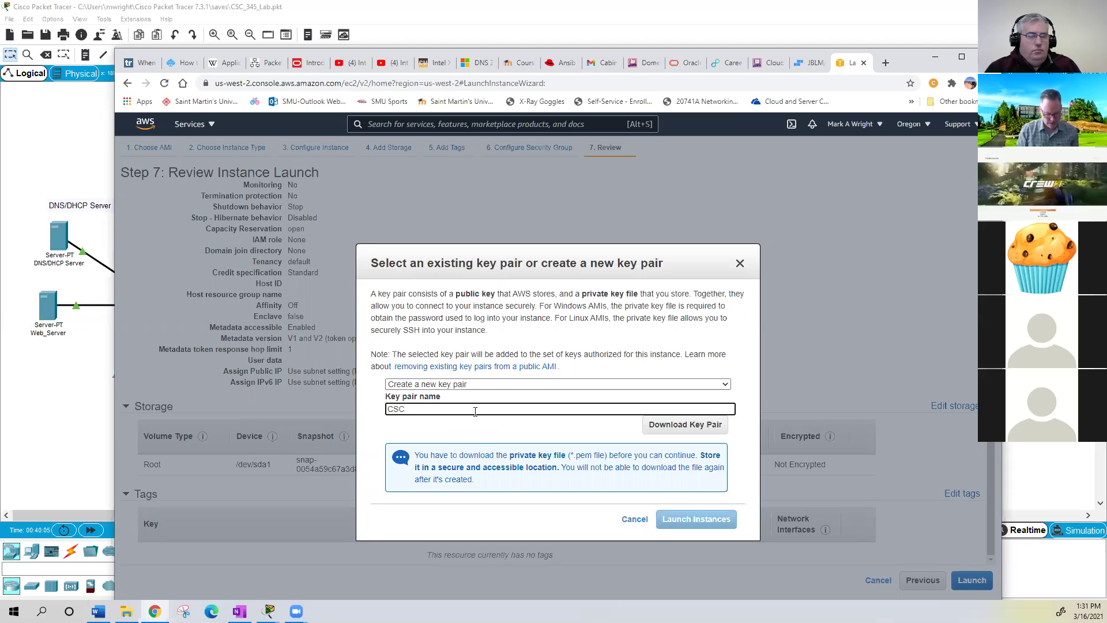
pyautogui.write('345')
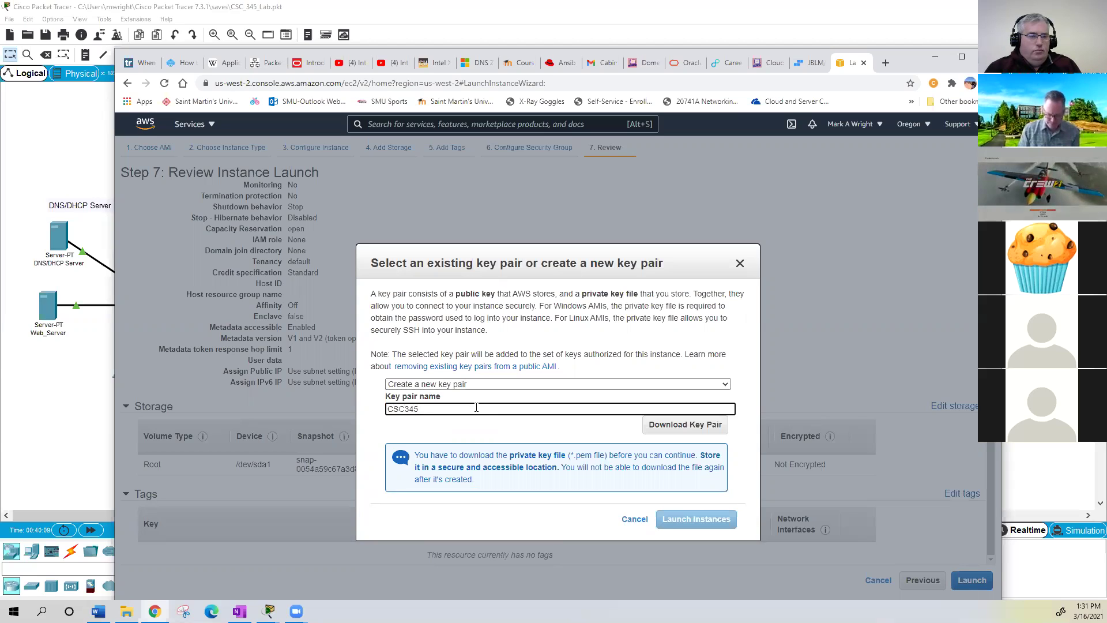
pyautogui.write('_key')
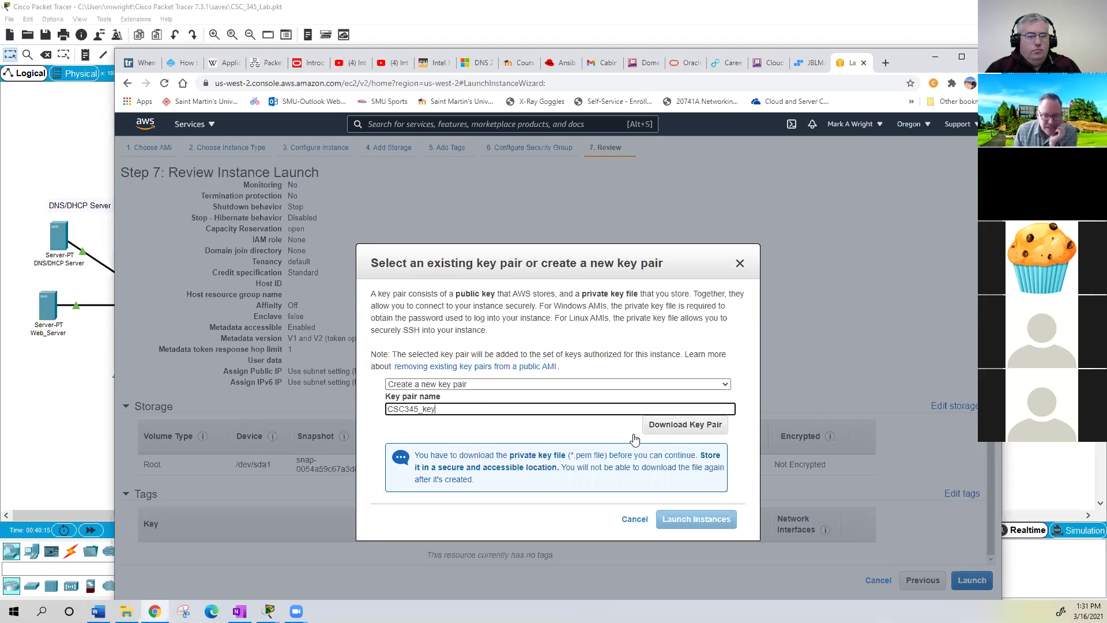
# - Save CSC345_key.pem into Documents\St_Martins\AWS and launch the instance with that key pair
pyautogui.click(695, 425)
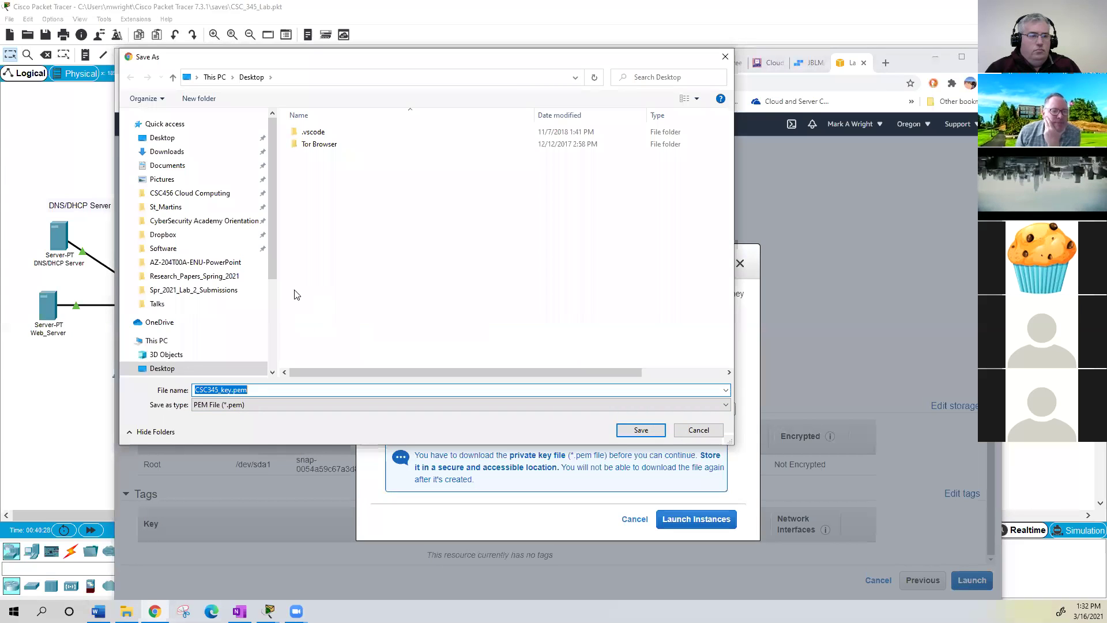
pyautogui.click(174, 211)
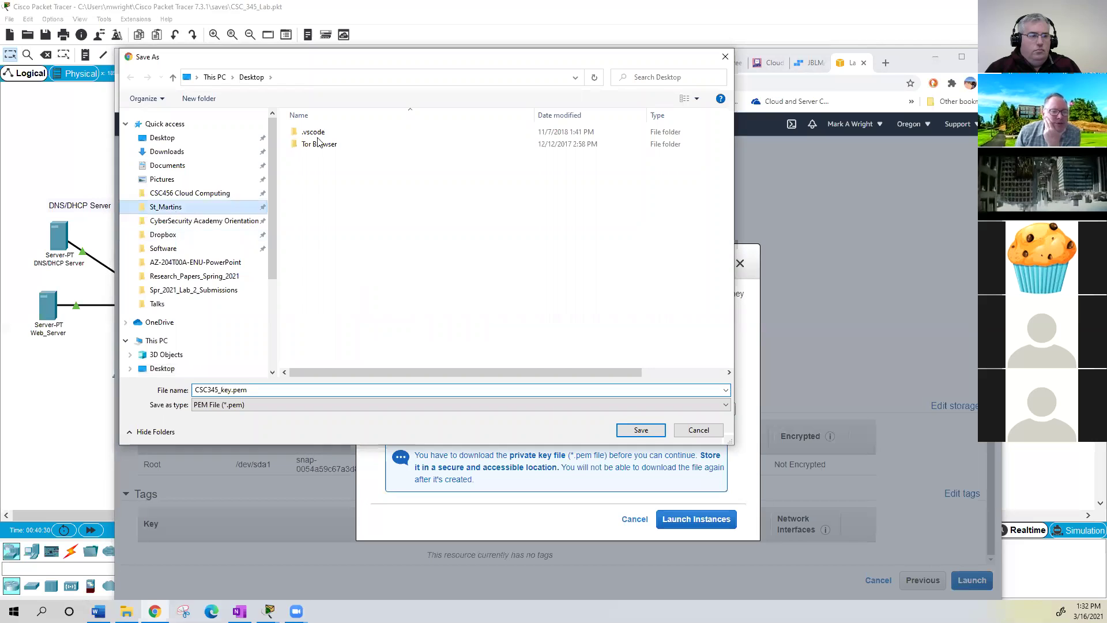
pyautogui.doubleClick(311, 145)
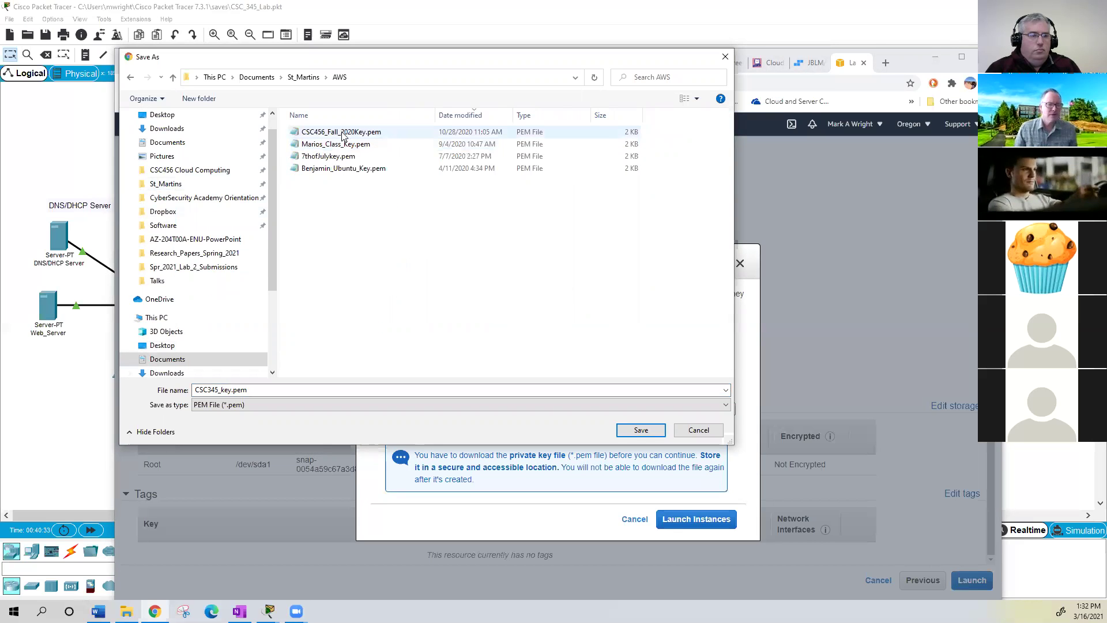
pyautogui.click(644, 435)
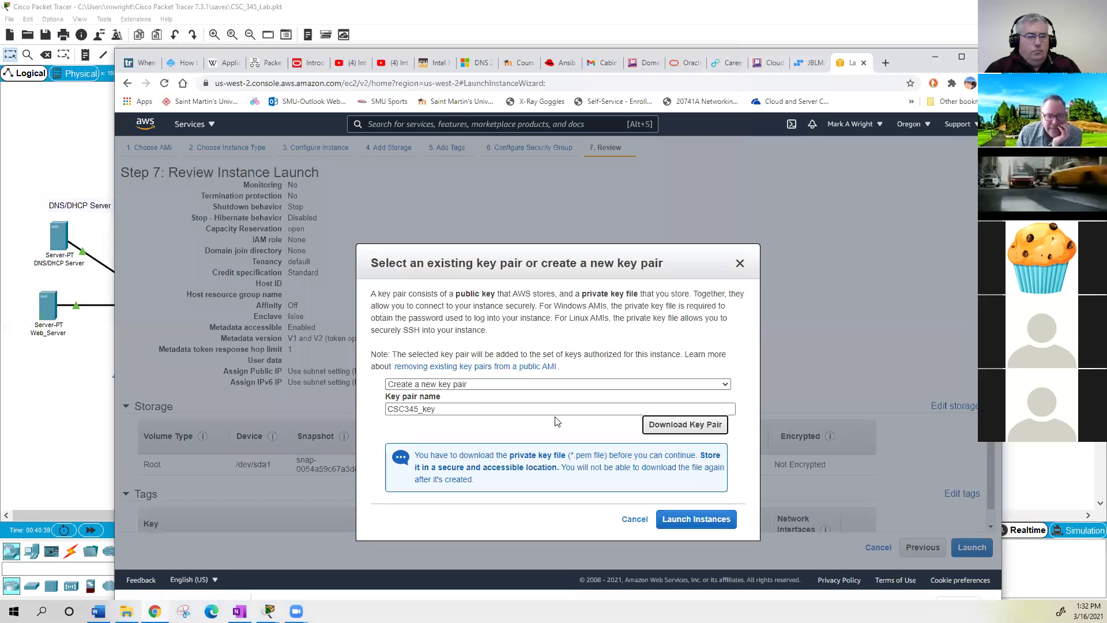
pyautogui.click(683, 518)
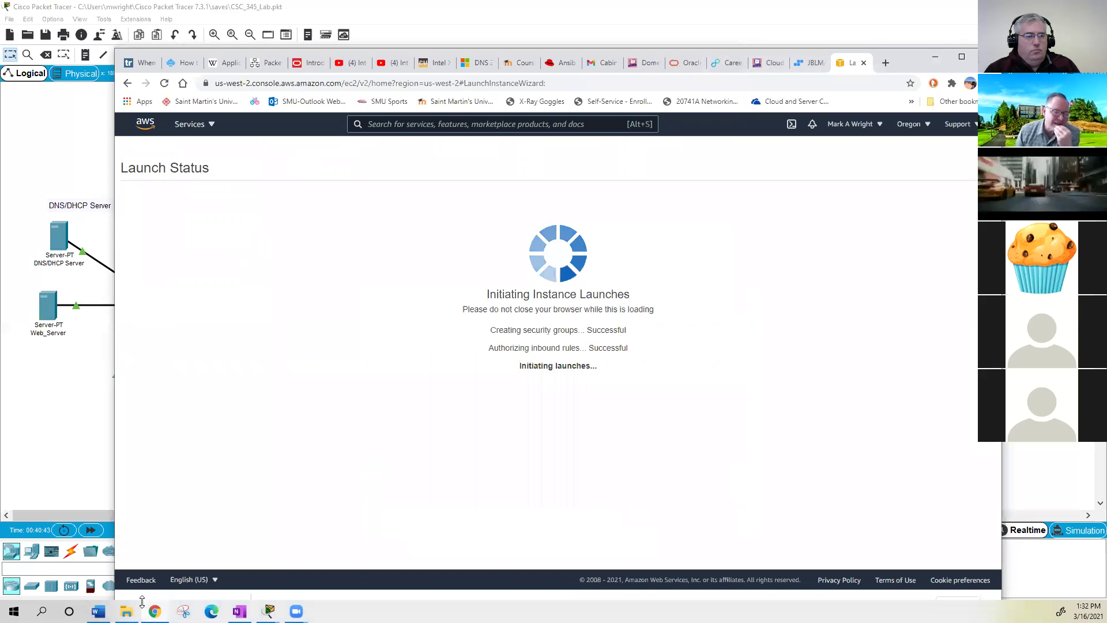
pyautogui.hotkey('alt', 'Tab')
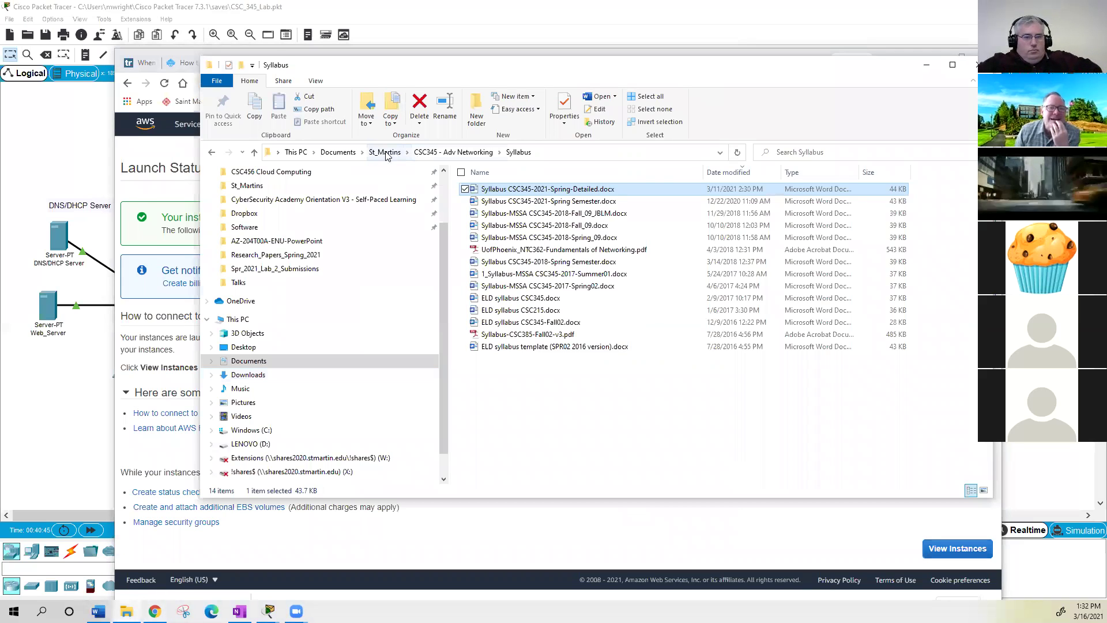
# - Delete the old .pem, .ppk, .rdp and document files from the St_Martins\AWS folder
pyautogui.click(385, 153)
pyautogui.click(504, 201)
pyautogui.doubleClick(503, 202)
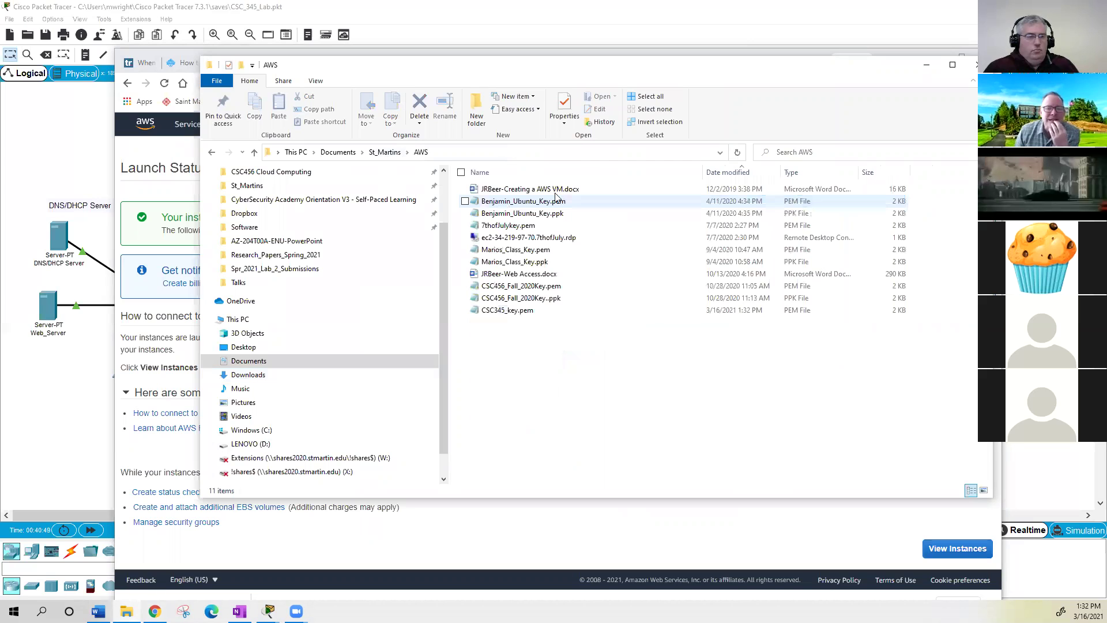
pyautogui.click(529, 303)
pyautogui.keyDown('shift'); pyautogui.click(533, 275); pyautogui.keyUp('shift')
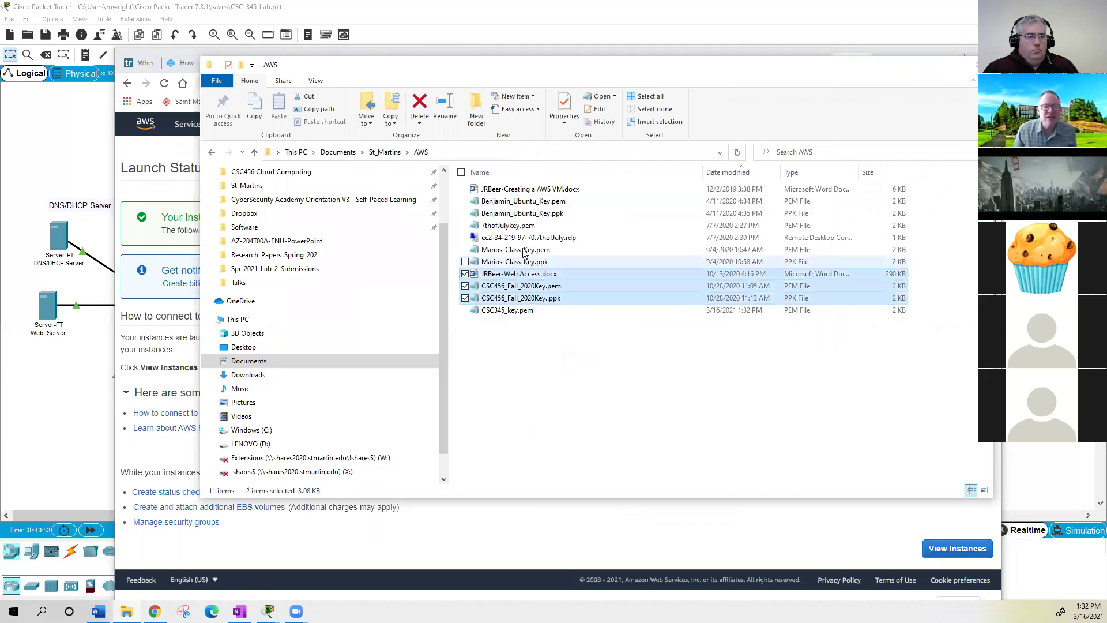
pyautogui.keyDown('shift'); pyautogui.click(524, 252); pyautogui.keyUp('shift')
pyautogui.keyDown('ctrl'); pyautogui.click(523, 225); pyautogui.keyUp('ctrl')
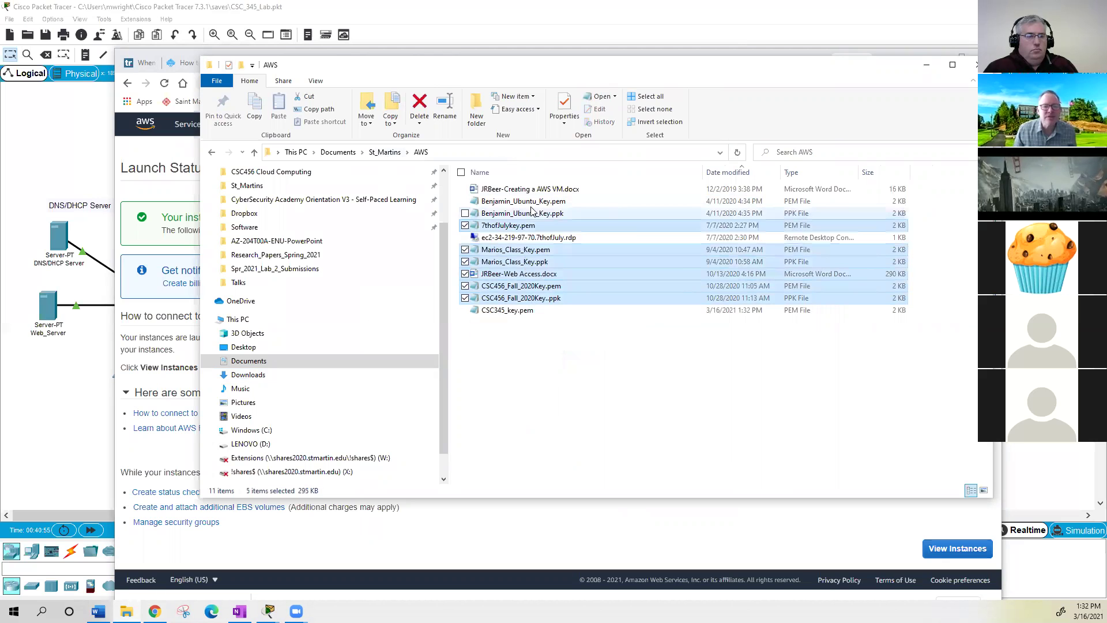
pyautogui.keyDown('ctrl'); pyautogui.click(605, 213); pyautogui.keyUp('ctrl')
pyautogui.keyDown('ctrl'); pyautogui.click(608, 201); pyautogui.keyUp('ctrl')
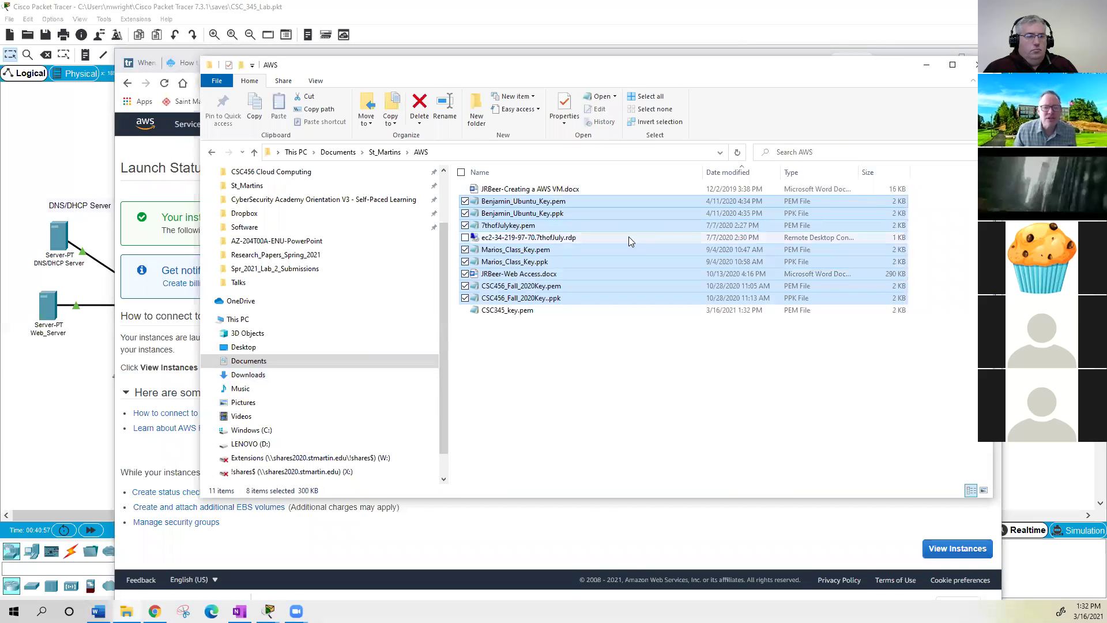
pyautogui.keyDown('ctrl'); pyautogui.click(526, 239); pyautogui.keyUp('ctrl')
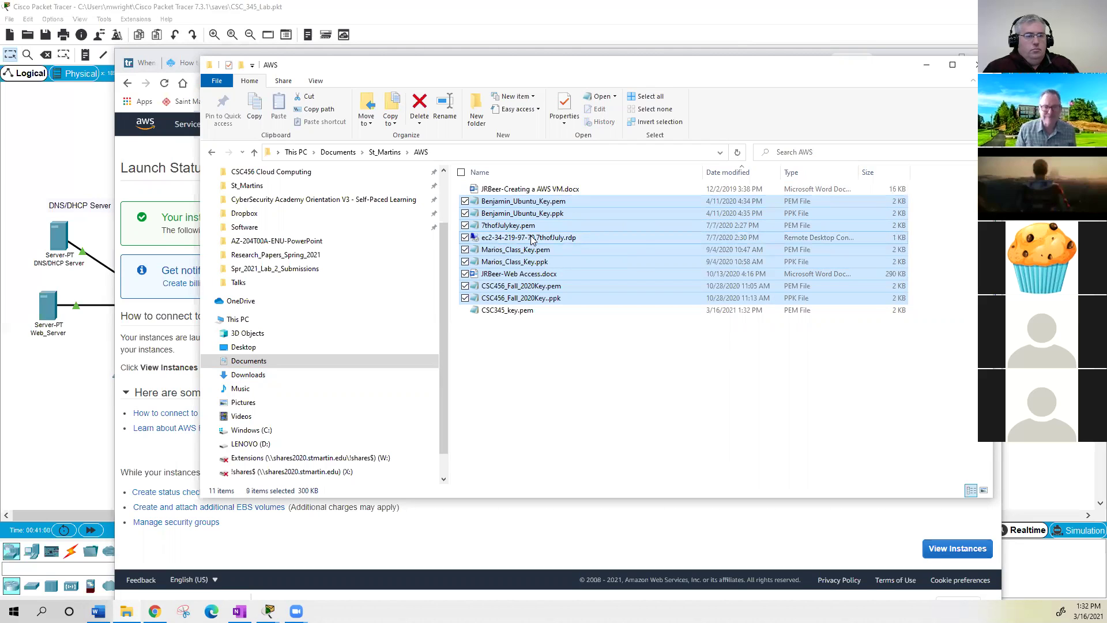
pyautogui.press('Delete')
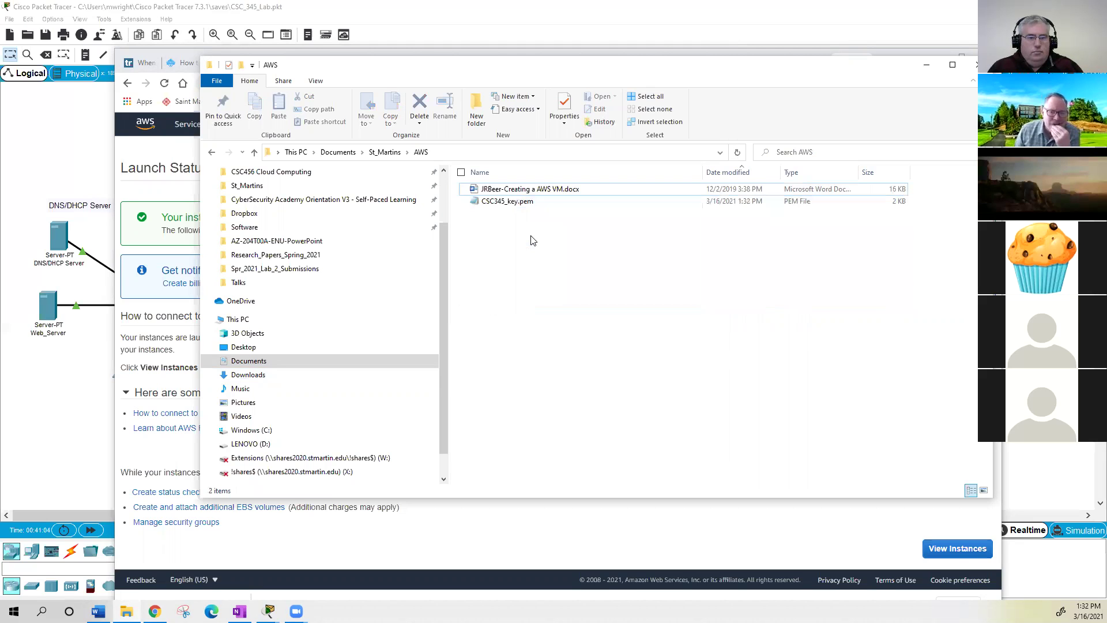
pyautogui.click(927, 68)
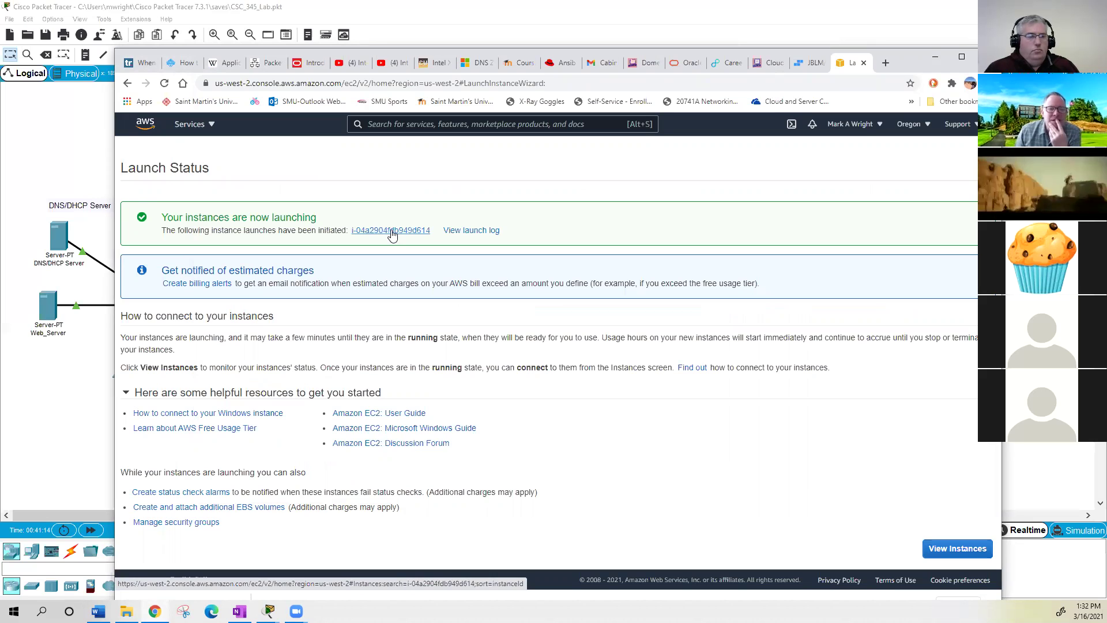
# - Open the new instance in the Instances list and enlarge the table to see its t2.micro, us-west-2b details
pyautogui.click(391, 233)
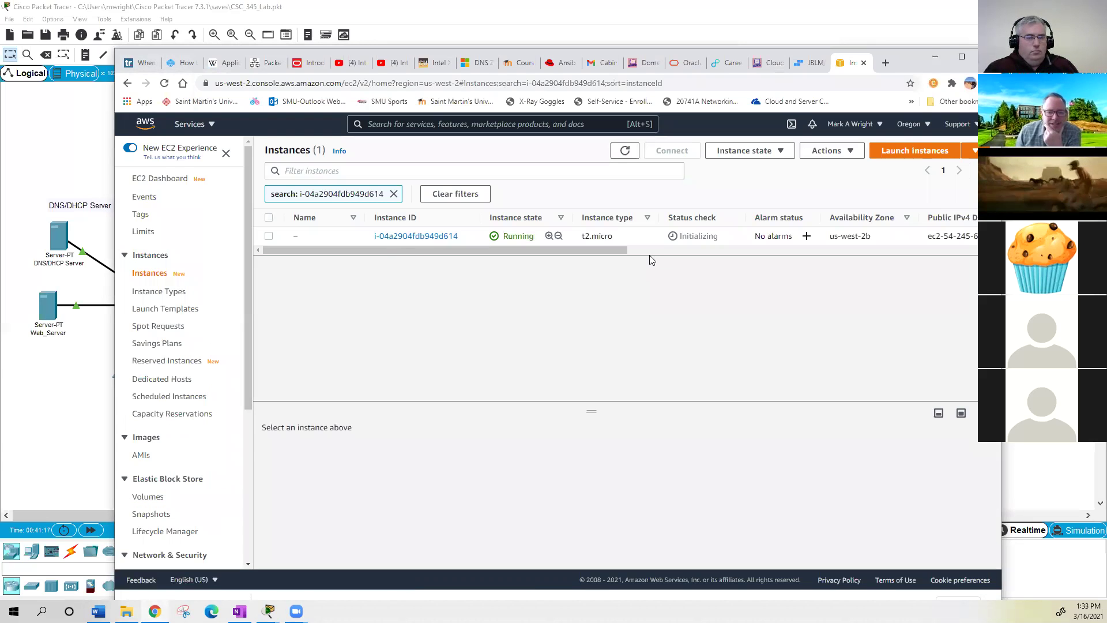
pyautogui.moveTo(592, 412); pyautogui.dragTo(591, 468)
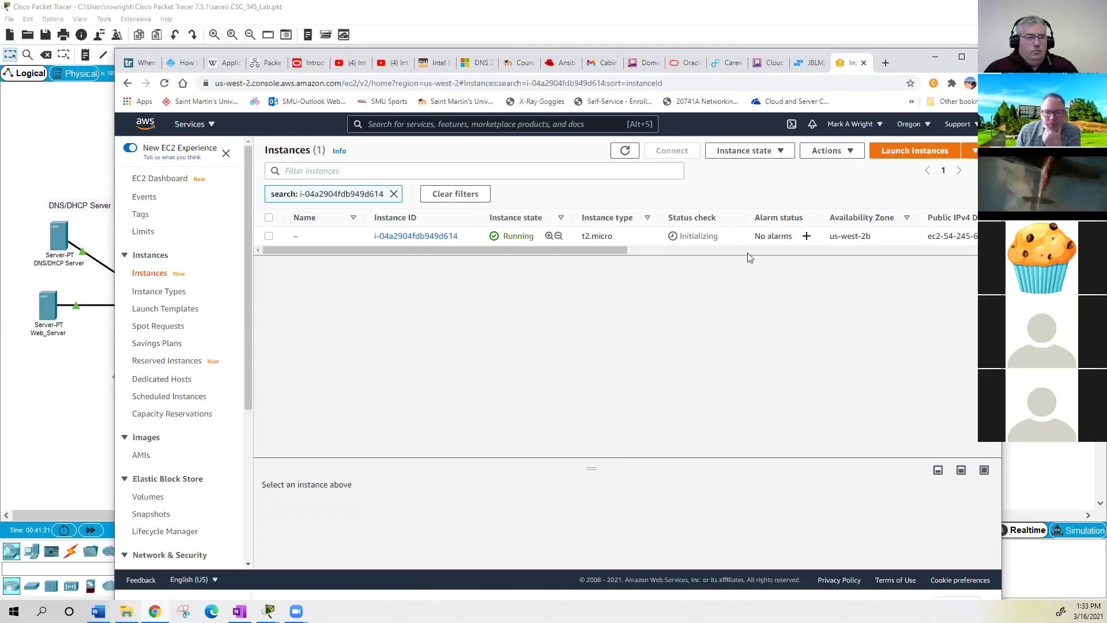
pyautogui.hscroll(5, 641, 281)
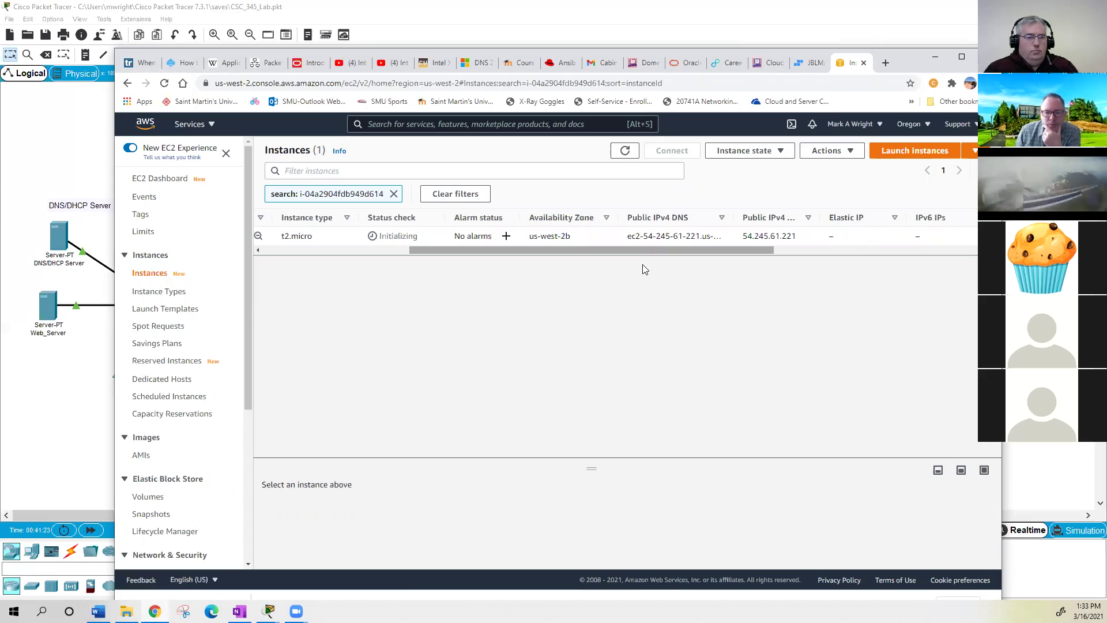
pyautogui.hscroll(5, 562, 252)
pyautogui.click(529, 250)
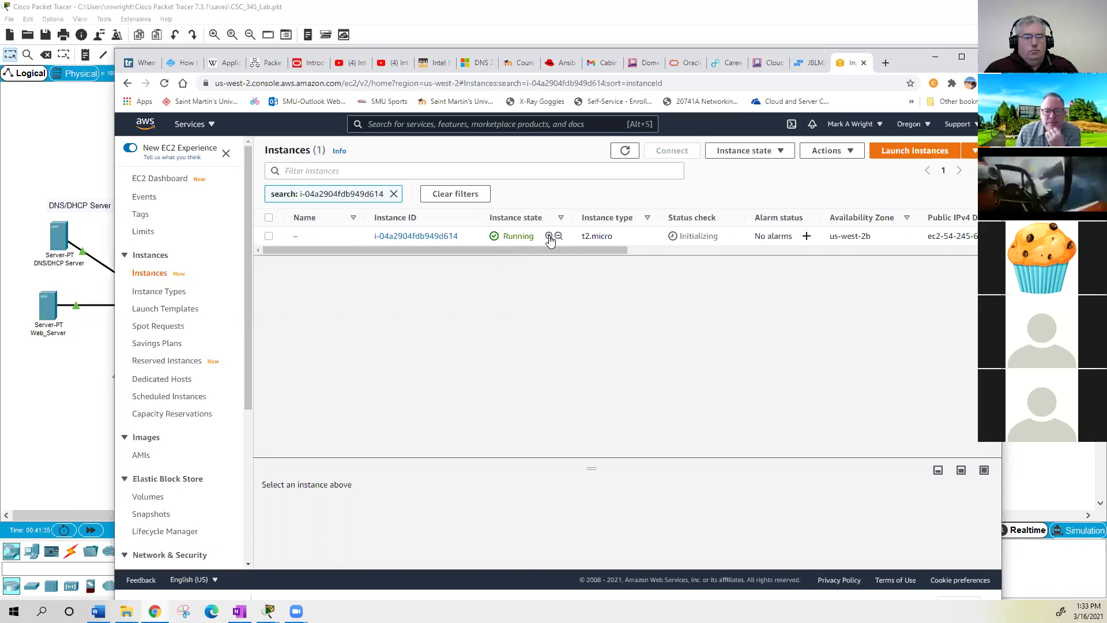
pyautogui.click(549, 236)
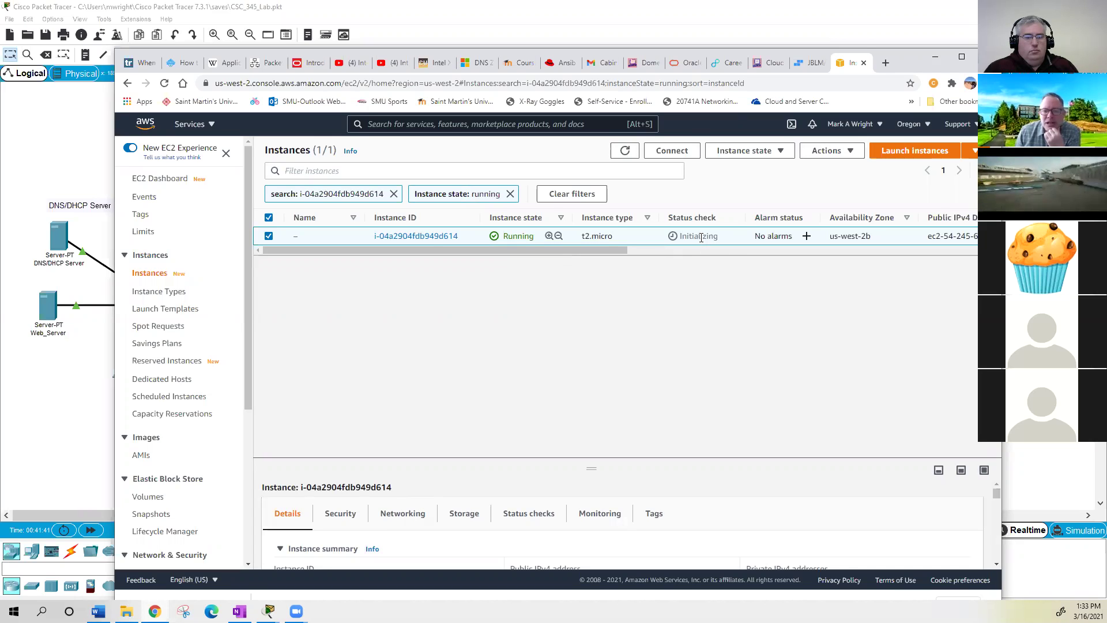
pyautogui.moveTo(605, 251); pyautogui.dragTo(735, 254)
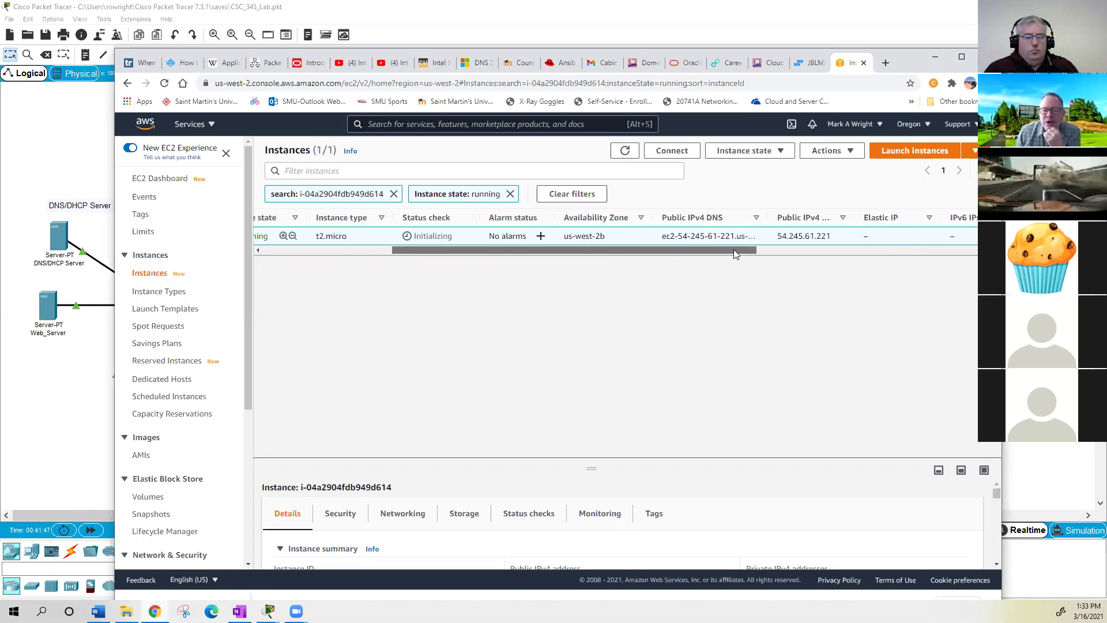
pyautogui.moveTo(734, 249); pyautogui.dragTo(766, 251)
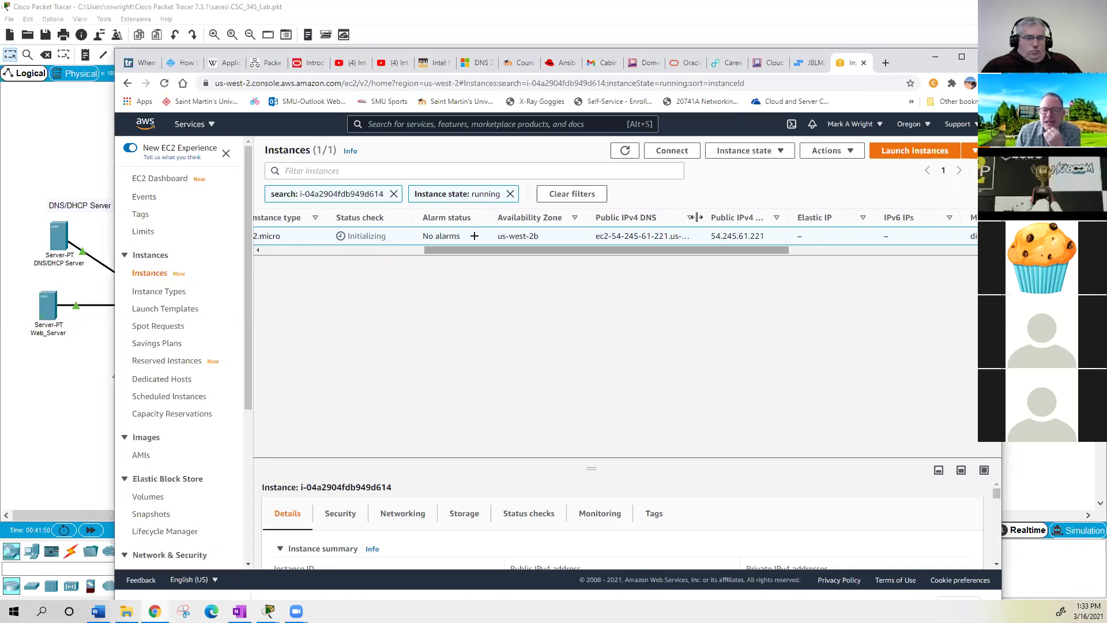
pyautogui.moveTo(701, 218); pyautogui.dragTo(829, 218)
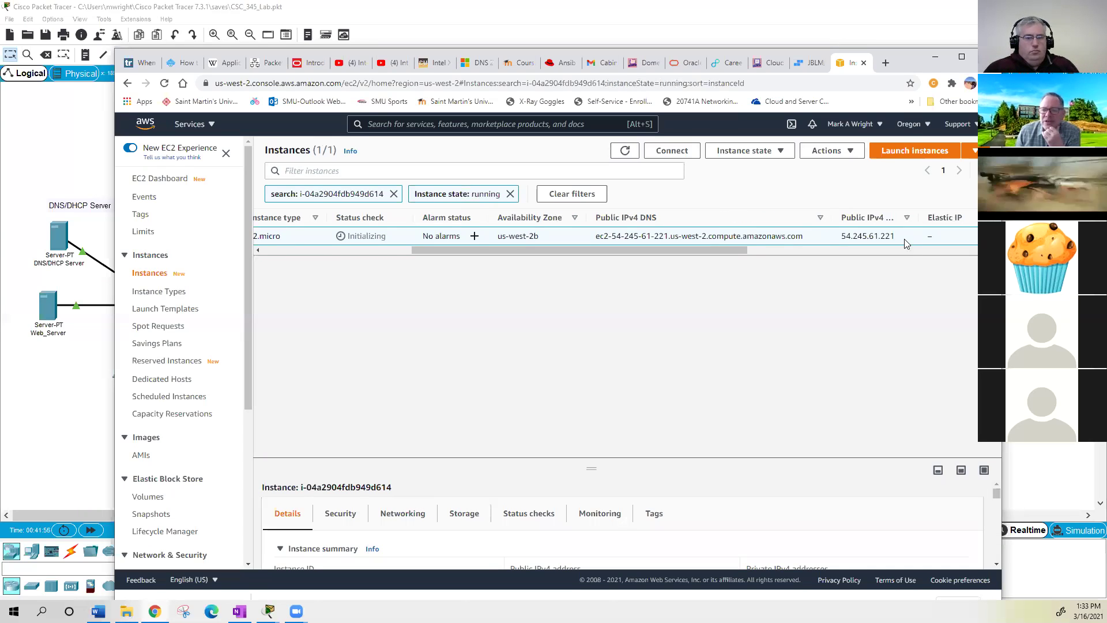
pyautogui.moveTo(931, 218); pyautogui.dragTo(937, 218)
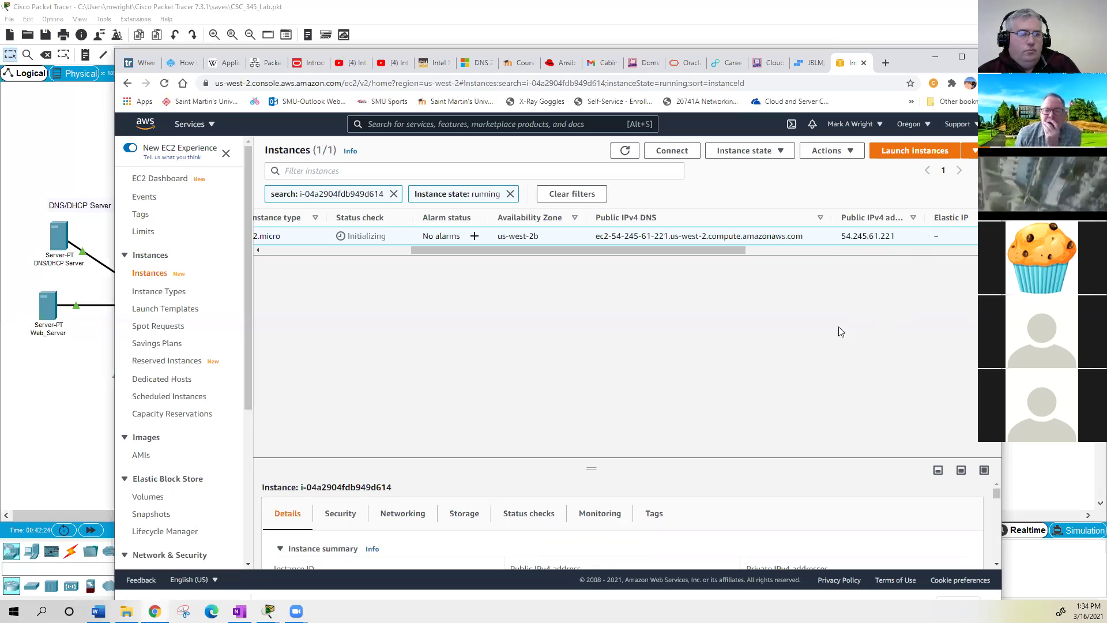
pyautogui.hscroll(7, 833, 259)
pyautogui.moveTo(901, 252); pyautogui.dragTo(922, 245)
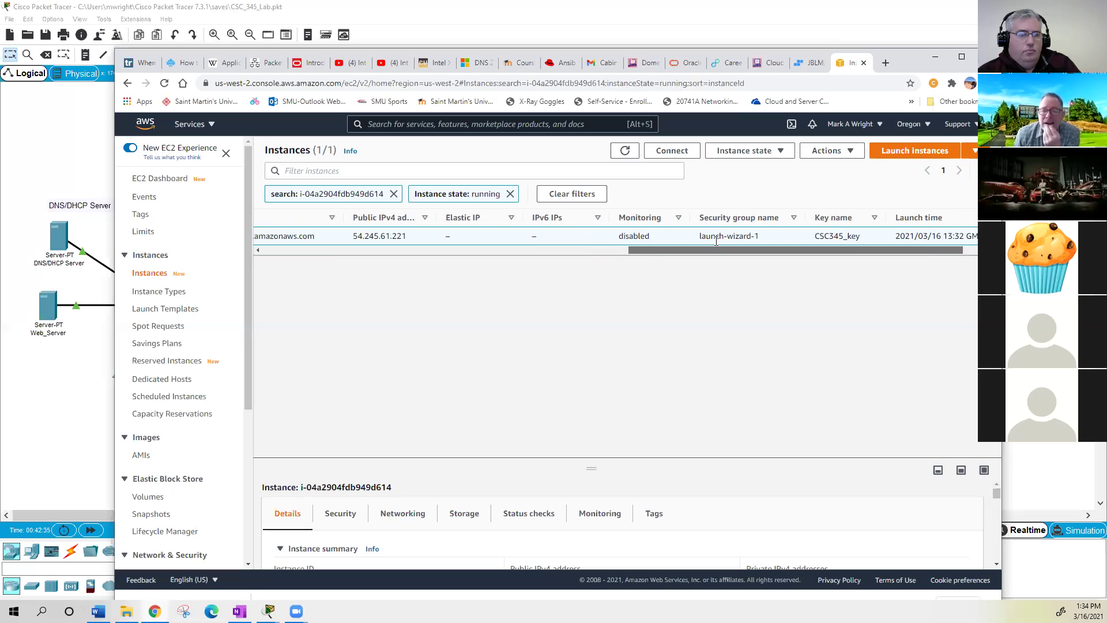
pyautogui.moveTo(811, 250); pyautogui.dragTo(858, 248)
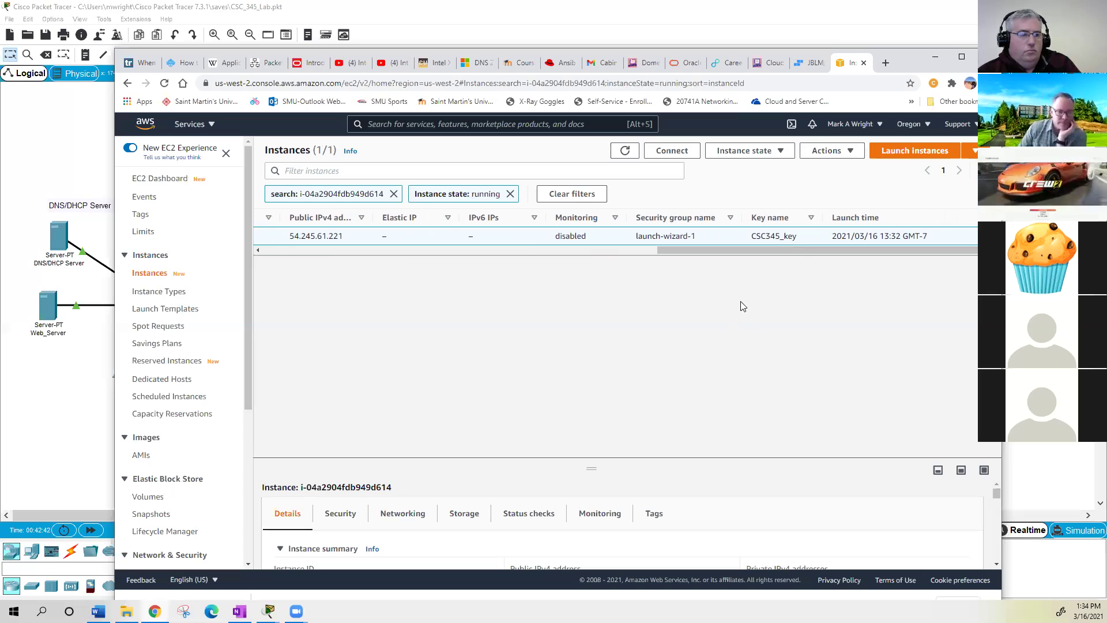
pyautogui.moveTo(797, 252); pyautogui.dragTo(443, 251)
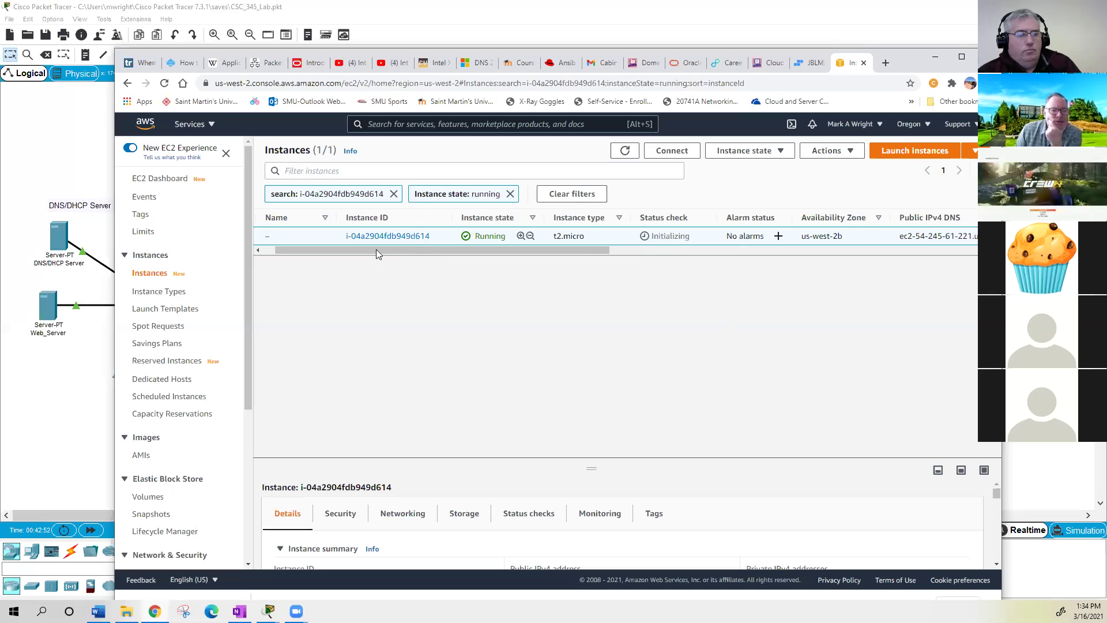
pyautogui.moveTo(376, 250); pyautogui.dragTo(352, 252)
pyautogui.hscroll(-1, 352, 315)
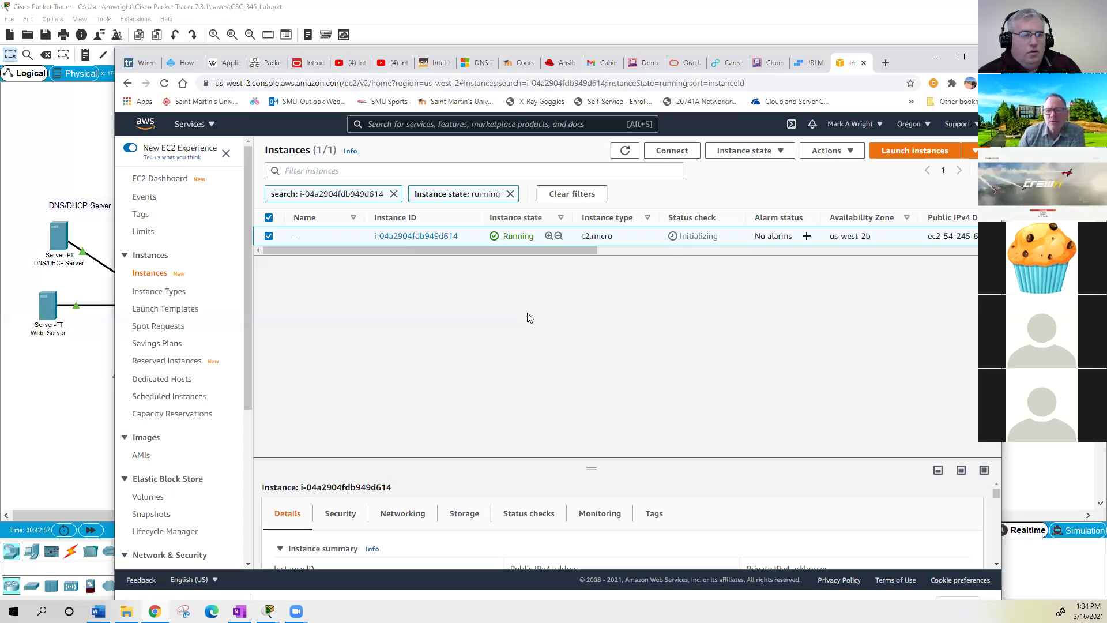
# - Open the instance's Connect page and request its RDP client remote desktop file
pyautogui.click(850, 152)
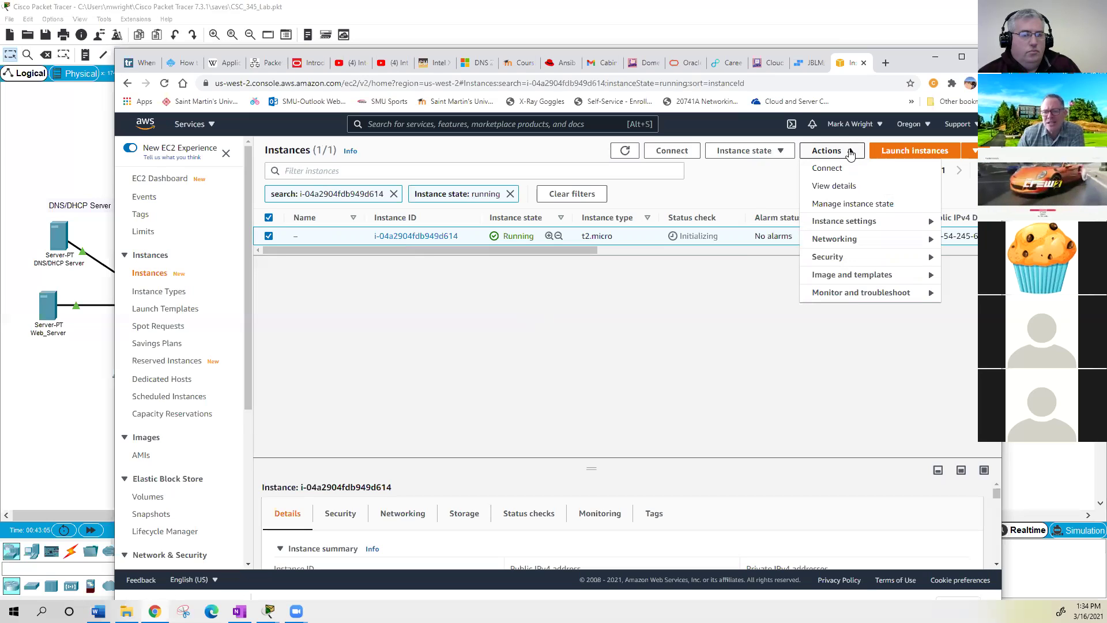
pyautogui.click(838, 170)
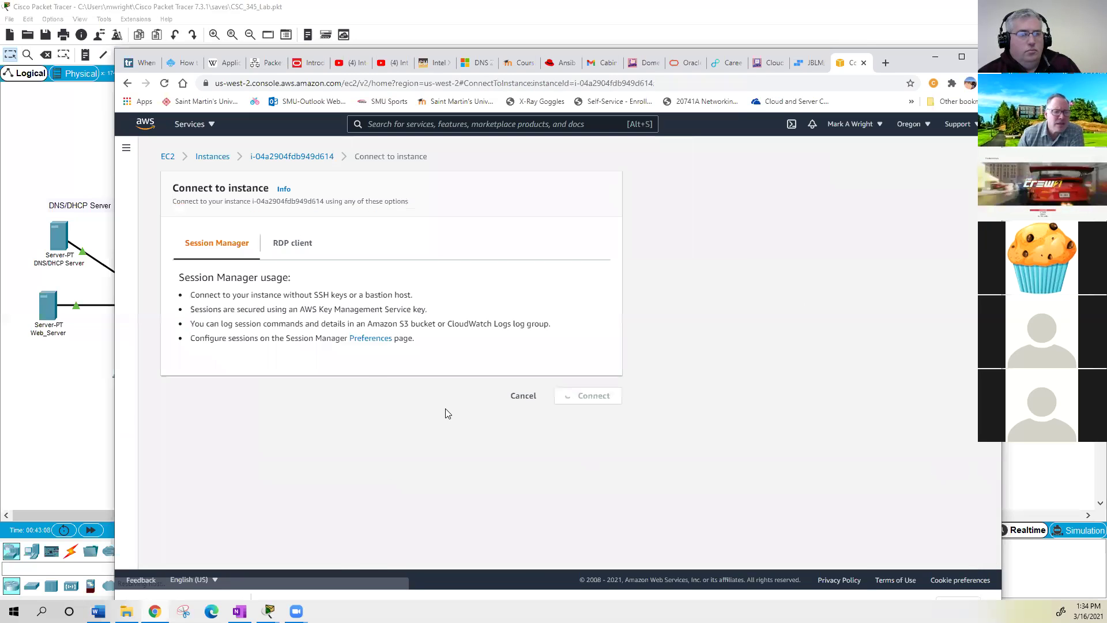
pyautogui.click(299, 248)
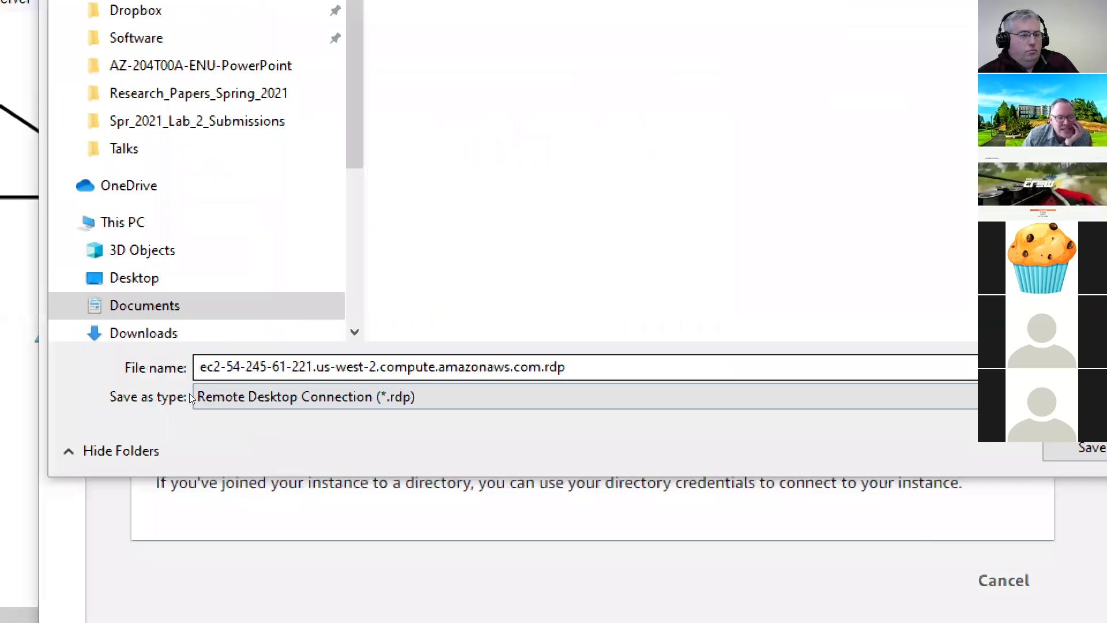
# - Save ec2-54-245-61-221.us-west-2.compute.amazonaws.com.rdp into the St_Martins\AWS folder
pyautogui.click(223, 387)
pyautogui.hotkey('shift', 'Right')
pyautogui.hotkey('shift', 'Right')
pyautogui.hotkey('shift', 'Right')
pyautogui.hotkey('shift', 'Right')
pyautogui.hotkey('shift', 'Right')
pyautogui.hotkey('shift', 'Right')
pyautogui.hotkey('shift', 'Right')
pyautogui.hotkey('shift', 'Right')
pyautogui.hotkey('shift', 'Right')
pyautogui.hotkey('shift', 'Right')
pyautogui.hotkey('shift', 'Right')
pyautogui.hotkey('shift', 'Right')
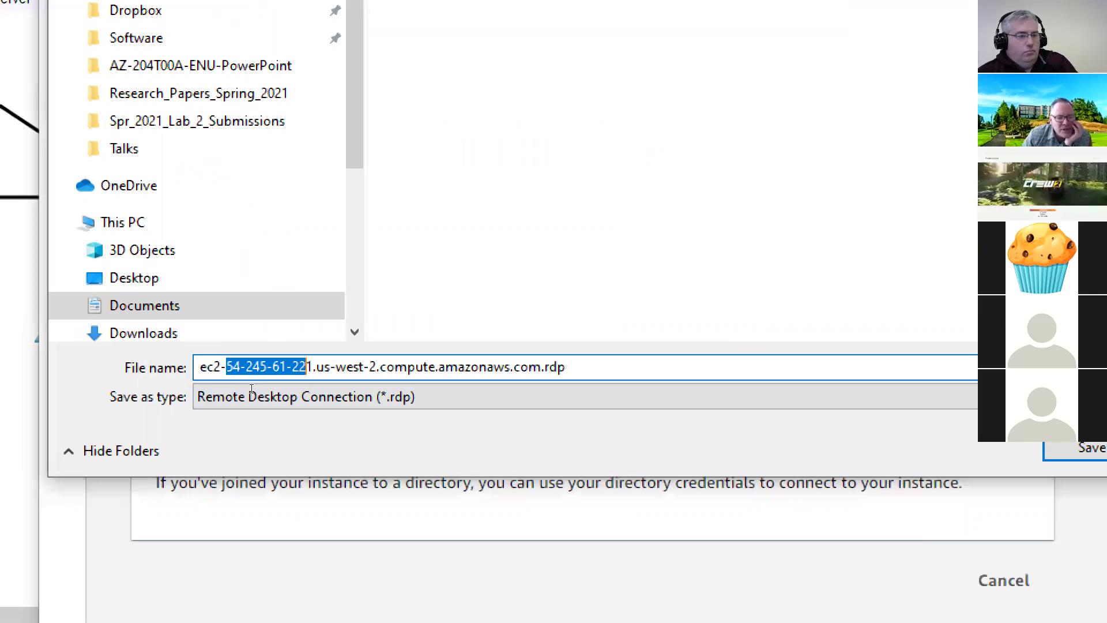
pyautogui.hotkey('shift', 'Right')
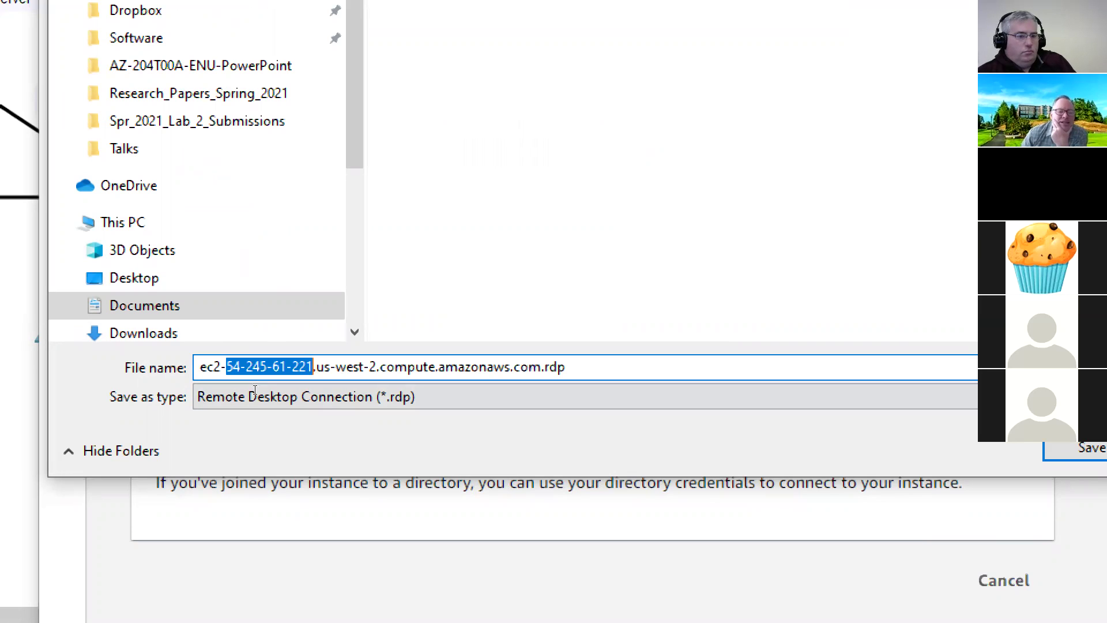
pyautogui.press('Right')
pyautogui.press('Right')
pyautogui.hotkey('ctrl', 'shift', 'Right')
pyautogui.hotkey('ctrl', 'shift', 'Right')
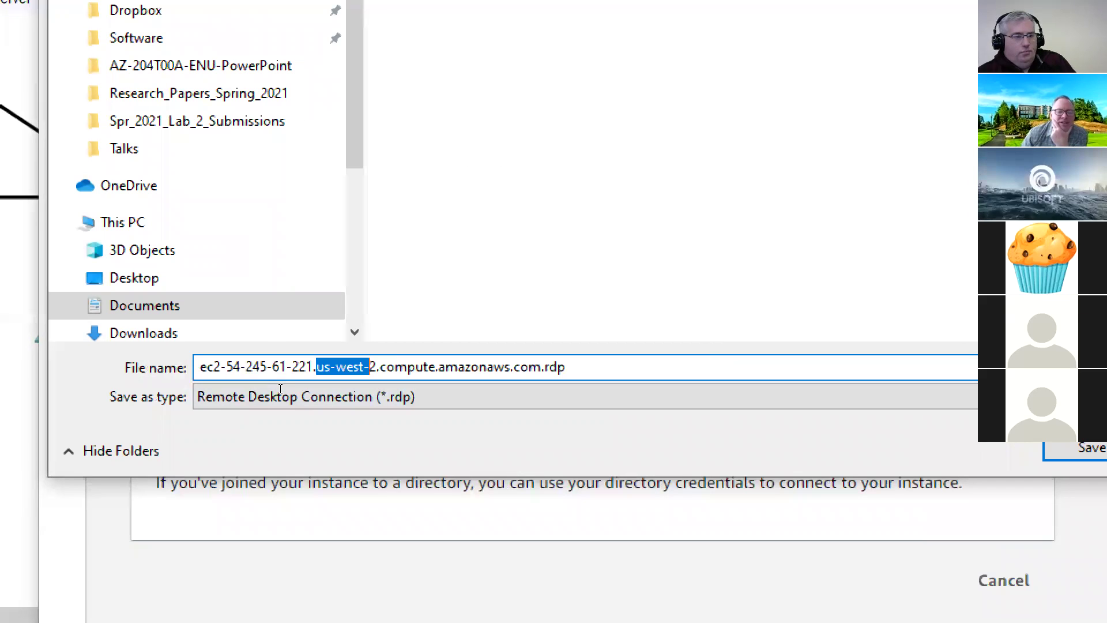
pyautogui.hotkey('shift', 'Right')
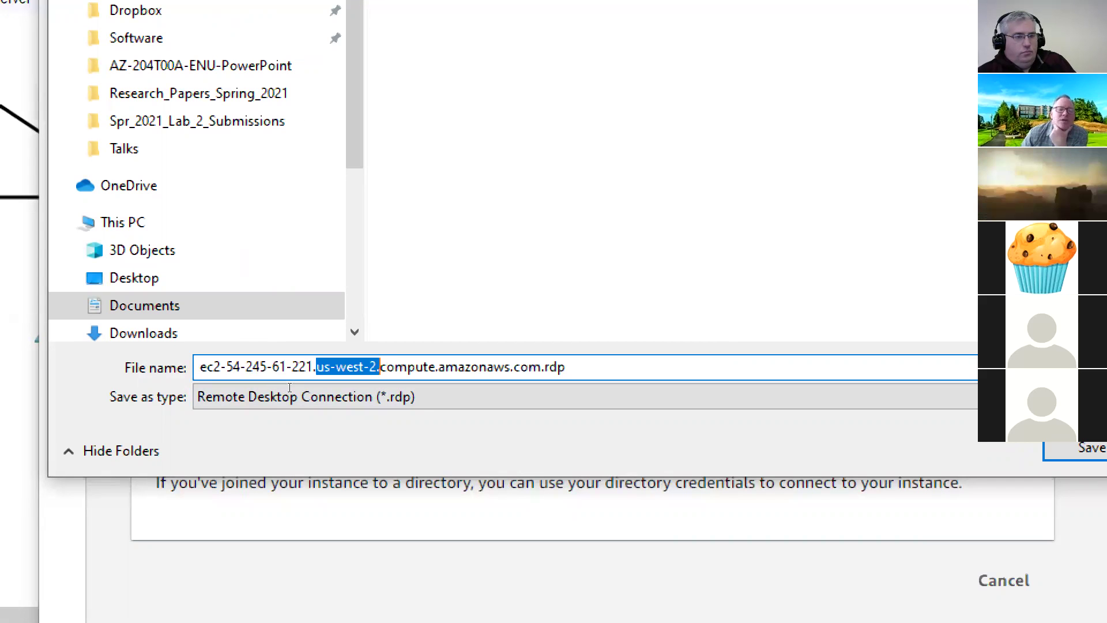
pyautogui.hotkey('shift', 'Right')
pyautogui.hotkey('shift', 'Right')
pyautogui.hotkey('shift', 'Right')
pyautogui.hotkey('shift', 'Right')
pyautogui.hotkey('shift', 'Right')
pyautogui.hotkey('shift', 'Right')
pyautogui.hotkey('shift', 'Right')
pyautogui.hotkey('shift', 'Right')
pyautogui.hotkey('shift', 'Right')
pyautogui.hotkey('shift', 'Right')
pyautogui.hotkey('shift', 'Right')
pyautogui.hotkey('shift', 'Right')
pyautogui.hotkey('shift', 'Right')
pyautogui.hotkey('shift', 'Right')
pyautogui.hotkey('shift', 'Right')
pyautogui.hotkey('shift', 'Right')
pyautogui.hotkey('shift', 'Right')
pyautogui.hotkey('shift', 'Right')
pyautogui.hotkey('shift', 'Right')
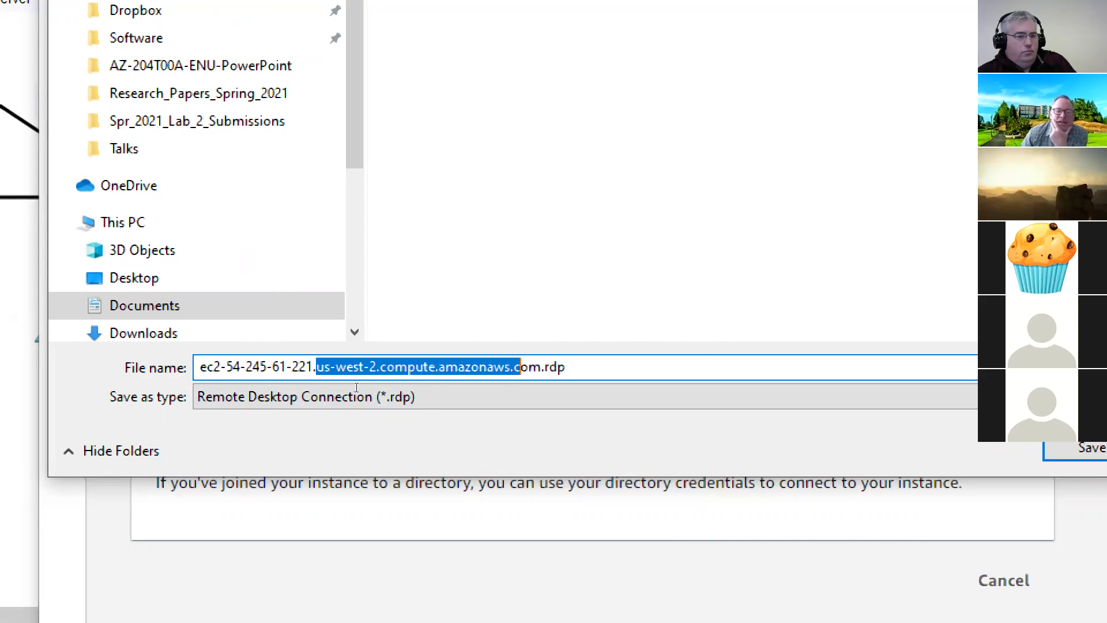
pyautogui.hotkey('shift', 'Right')
pyautogui.hotkey('shift', 'Right')
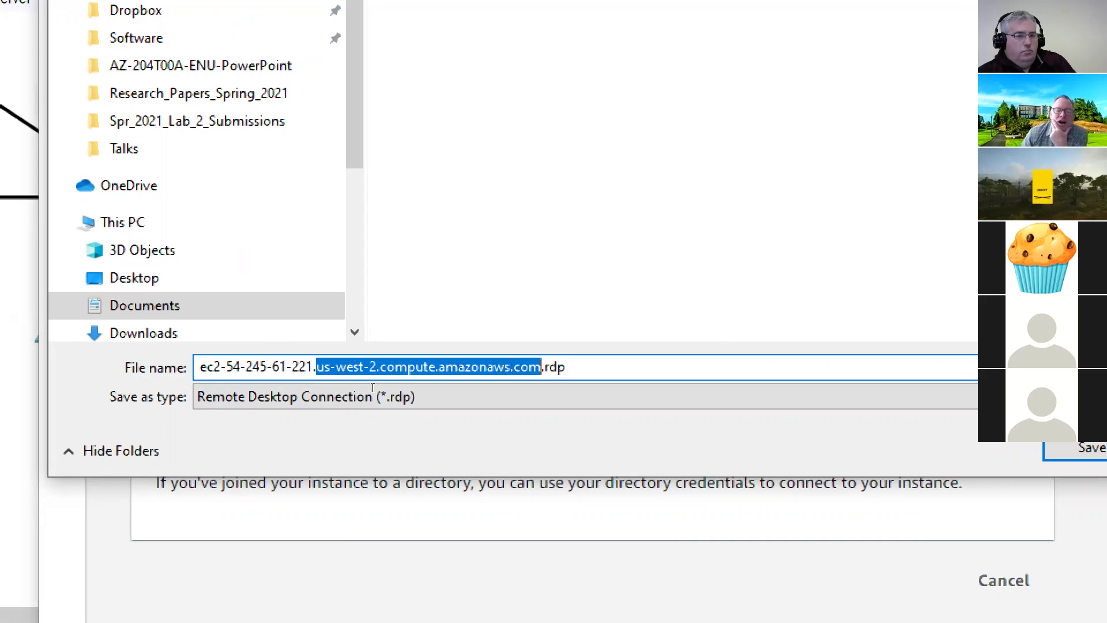
pyautogui.hotkey('shift', 'Right')
pyautogui.hotkey('shift', 'Right')
pyautogui.hotkey('shift', 'Right')
pyautogui.hotkey('shift', 'Right')
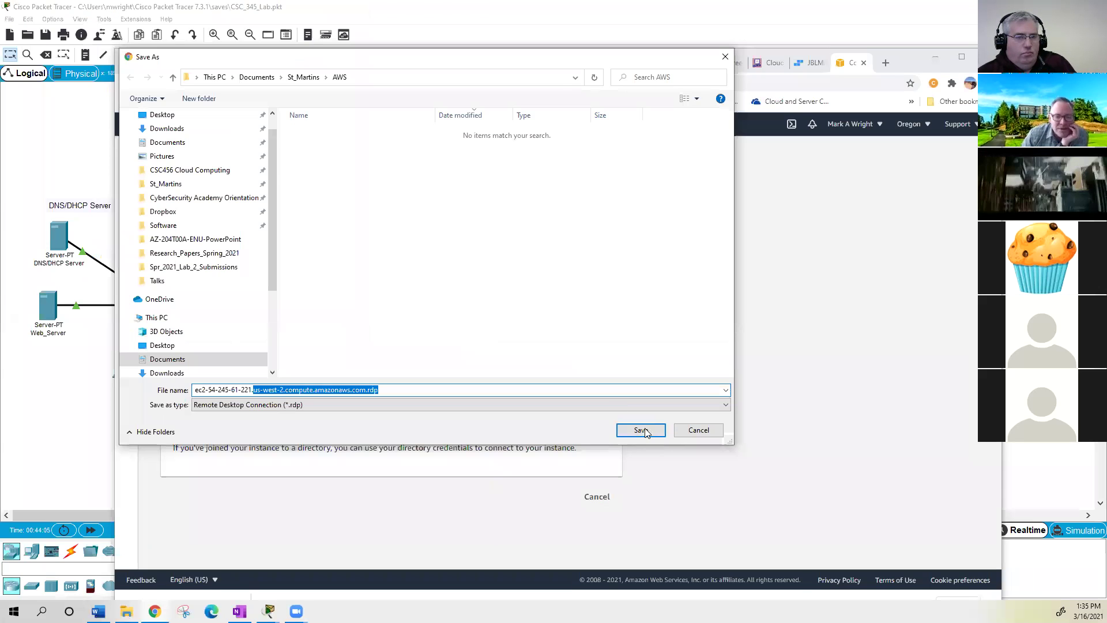
pyautogui.click(640, 430)
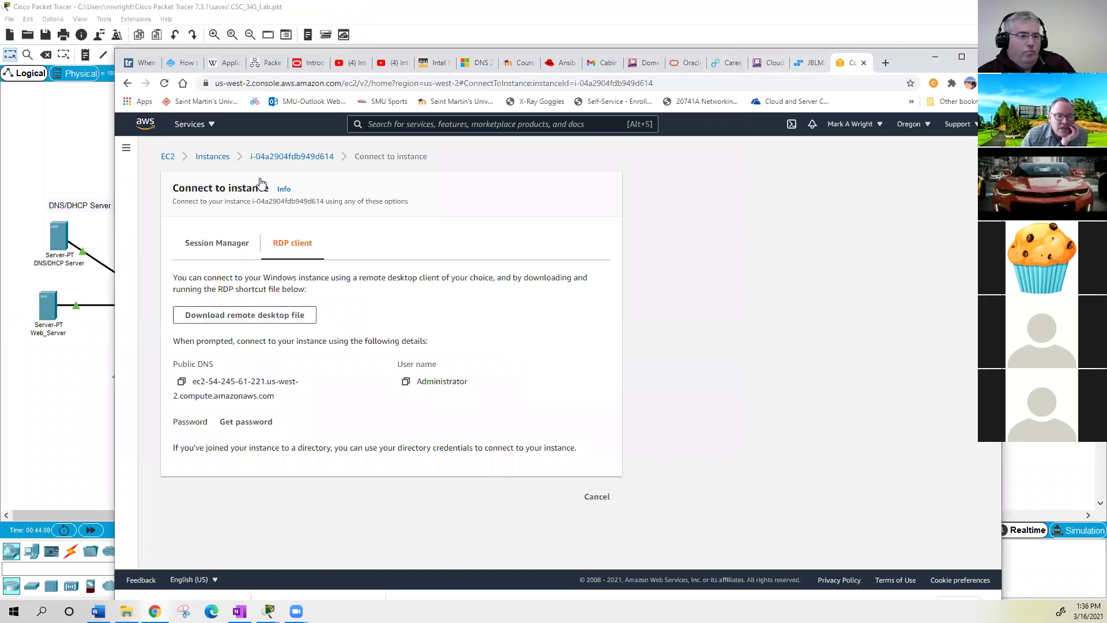
# - Return to the Instances list and widen the Status check column to show 2/2 checks passed
pyautogui.click(214, 158)
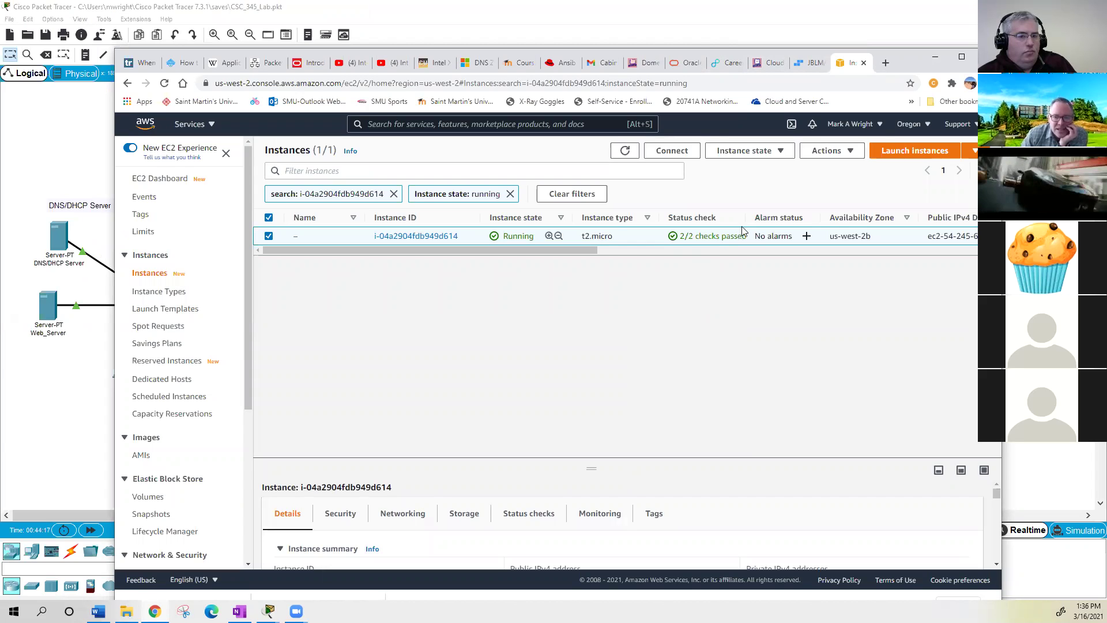
pyautogui.moveTo(752, 220); pyautogui.dragTo(772, 220)
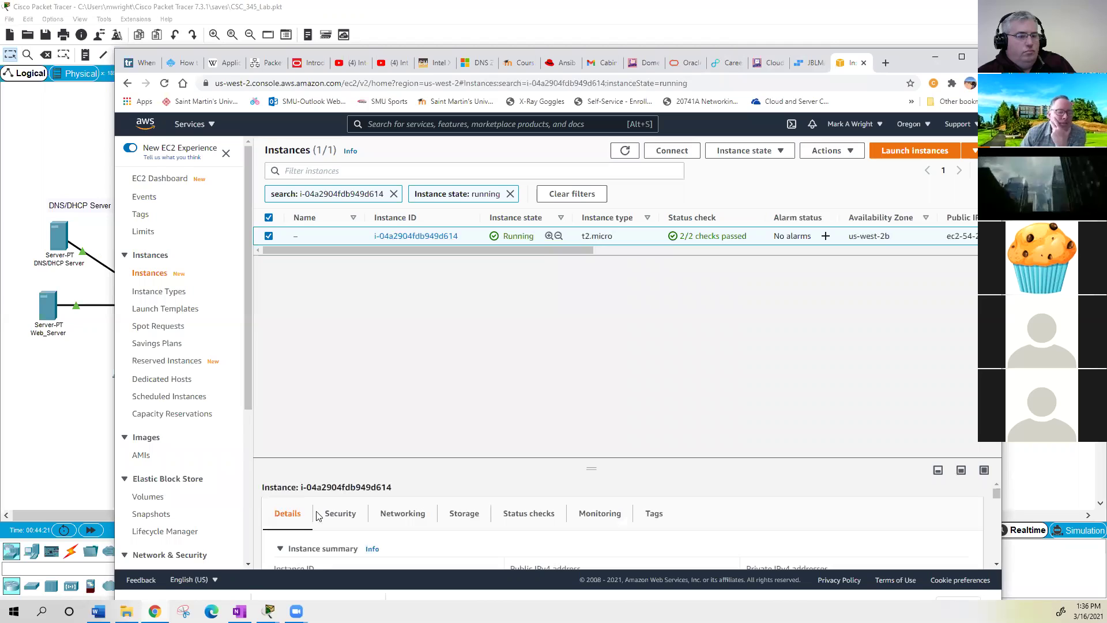
# - Open the saved .rdp file from the AWS folder in File Explorer
pyautogui.hotkey('alt', 'Tab')
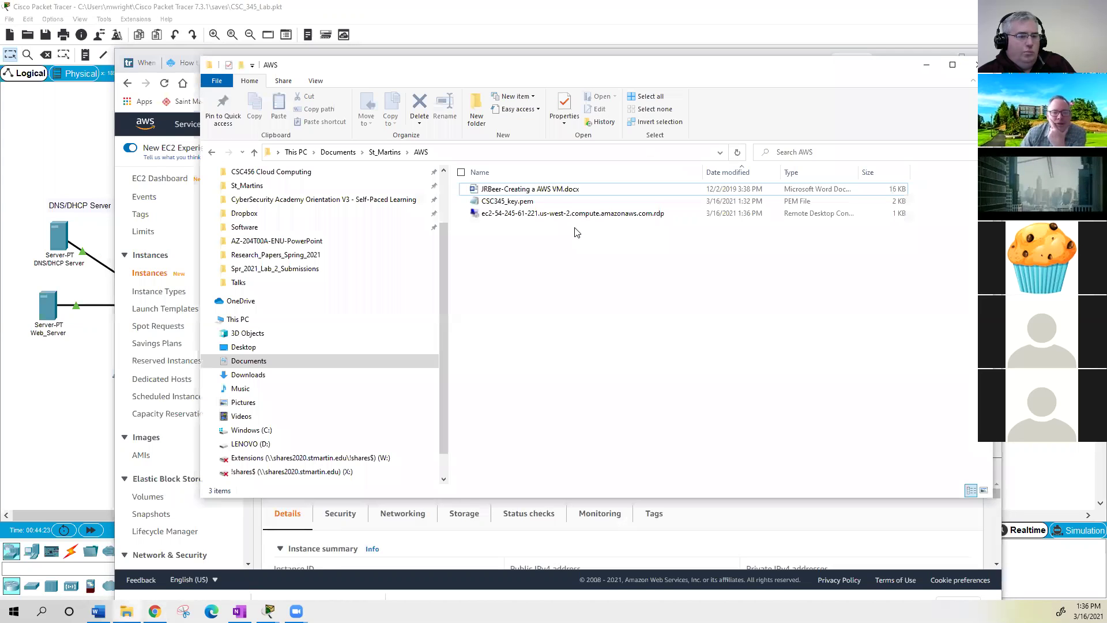
pyautogui.click(568, 218)
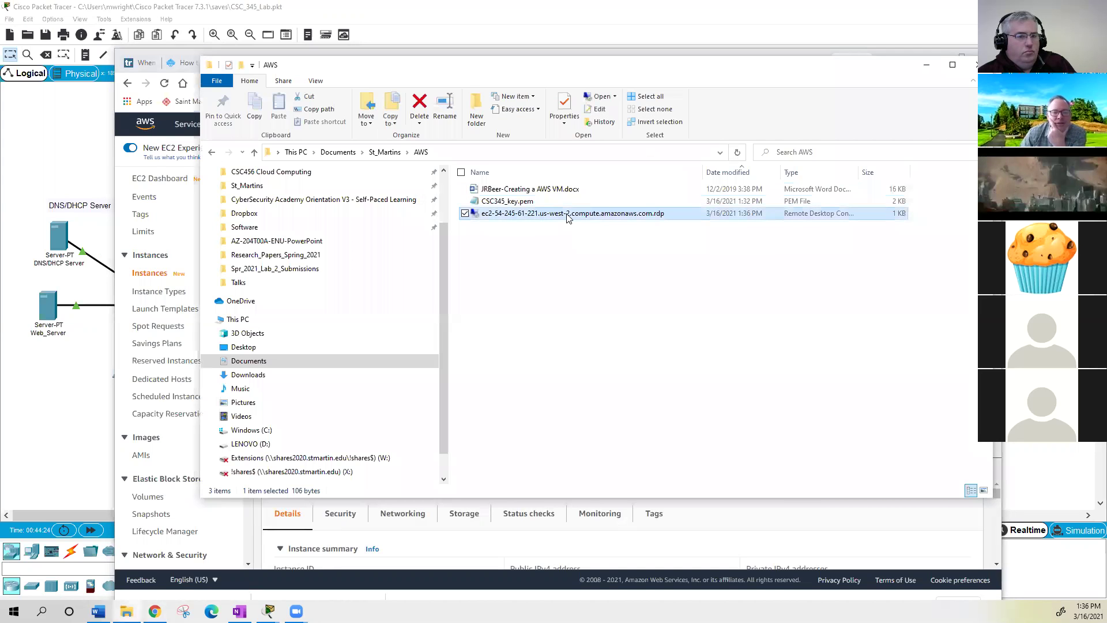
pyautogui.doubleClick(584, 216)
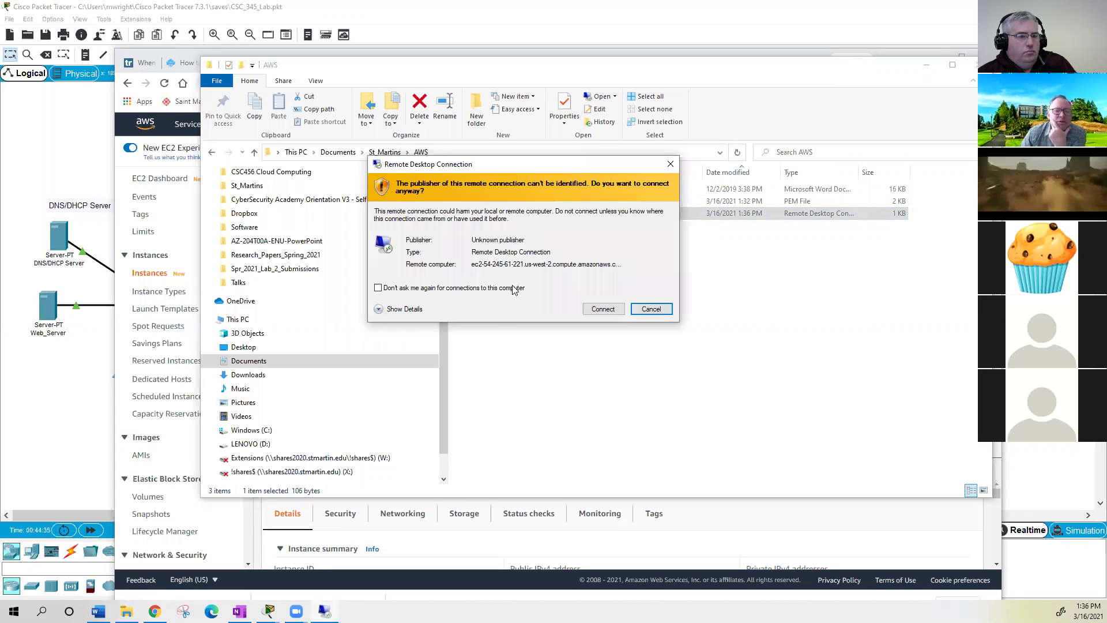
# - Stop future publisher warnings and connect, then cancel the failed sign-in credentials prompt
pyautogui.click(378, 288)
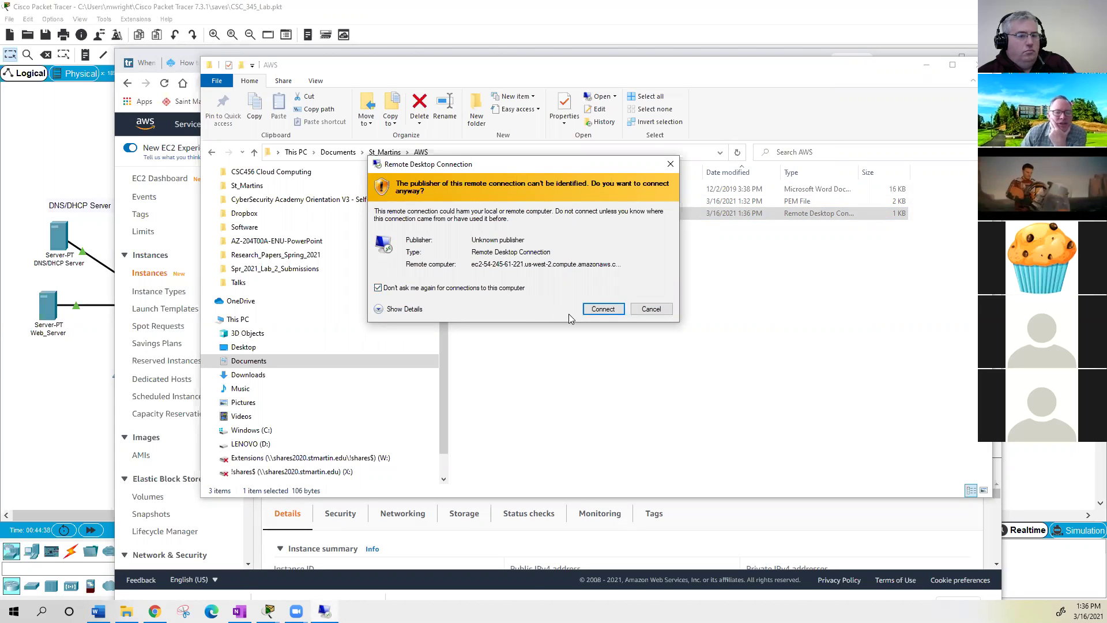
pyautogui.click(609, 310)
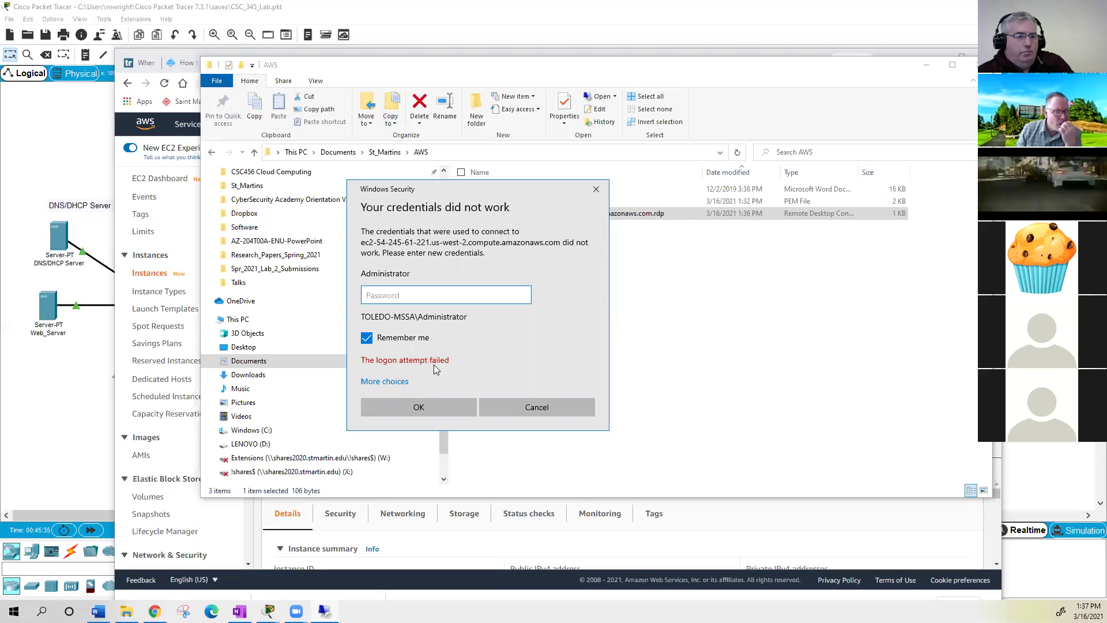
pyautogui.click(391, 382)
pyautogui.click(527, 478)
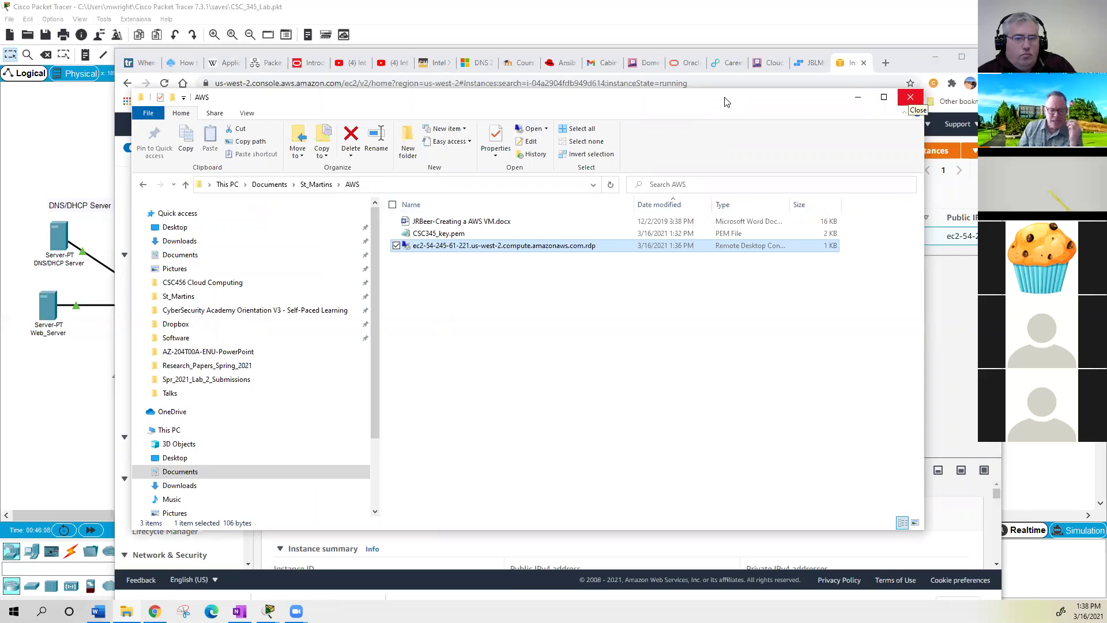
# - Close the AWS folder window and reach the instance's Get Windows password page via Actions > Security
pyautogui.click(858, 97)
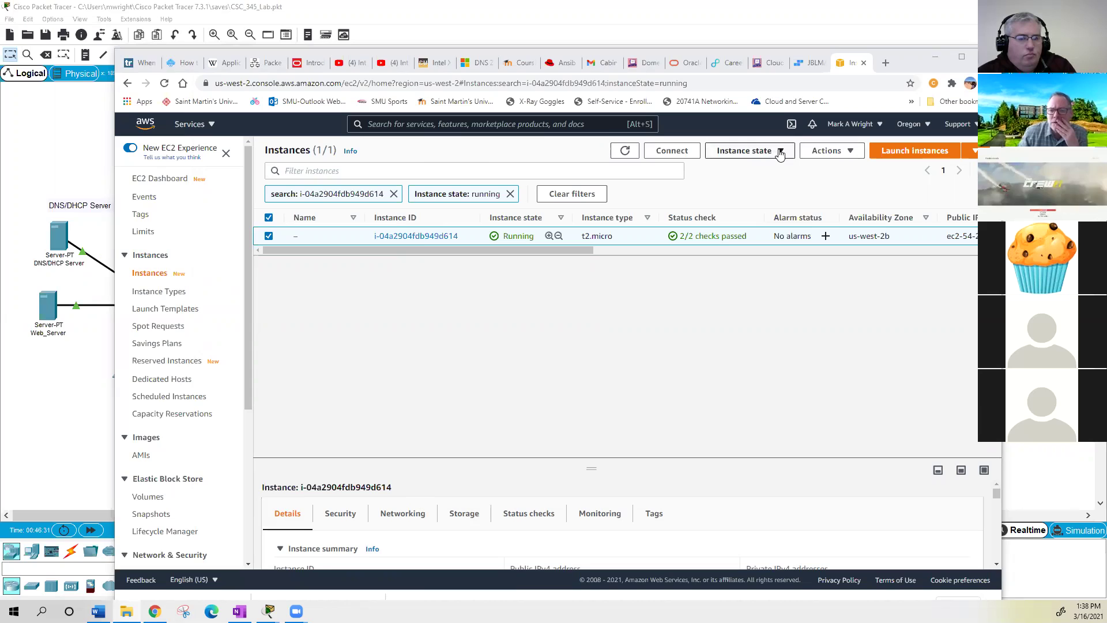
pyautogui.click(780, 154)
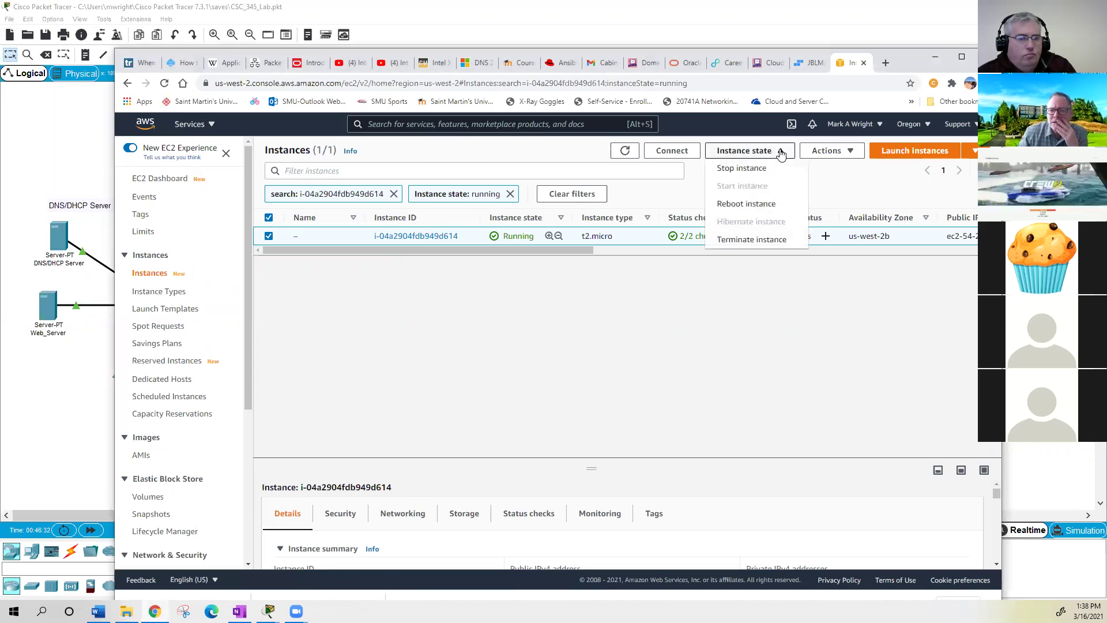
pyautogui.click(829, 153)
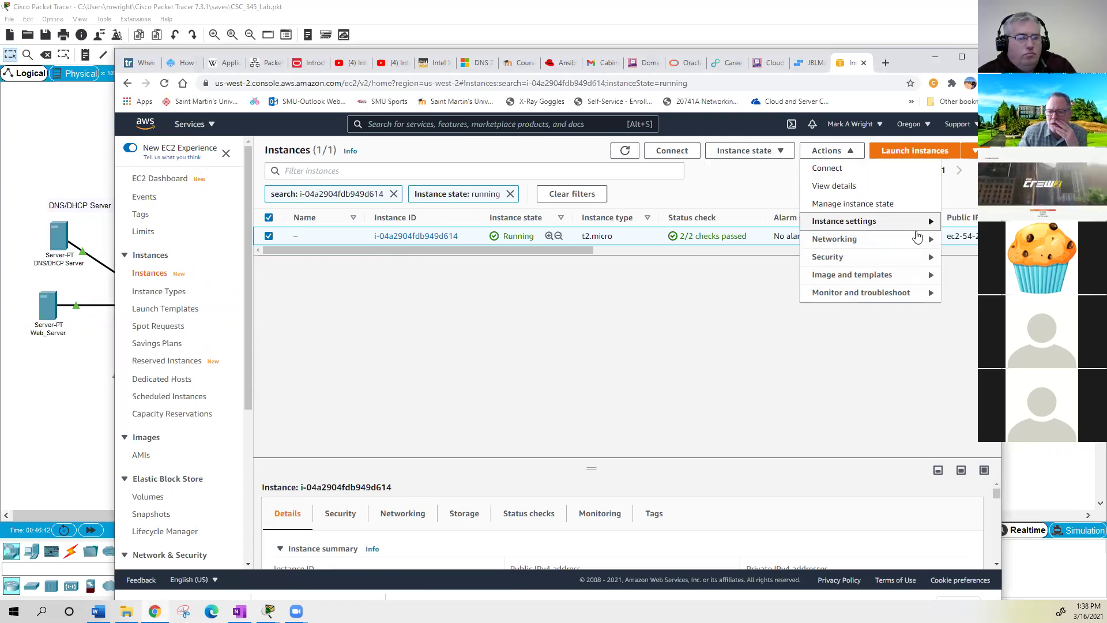
pyautogui.click(920, 226)
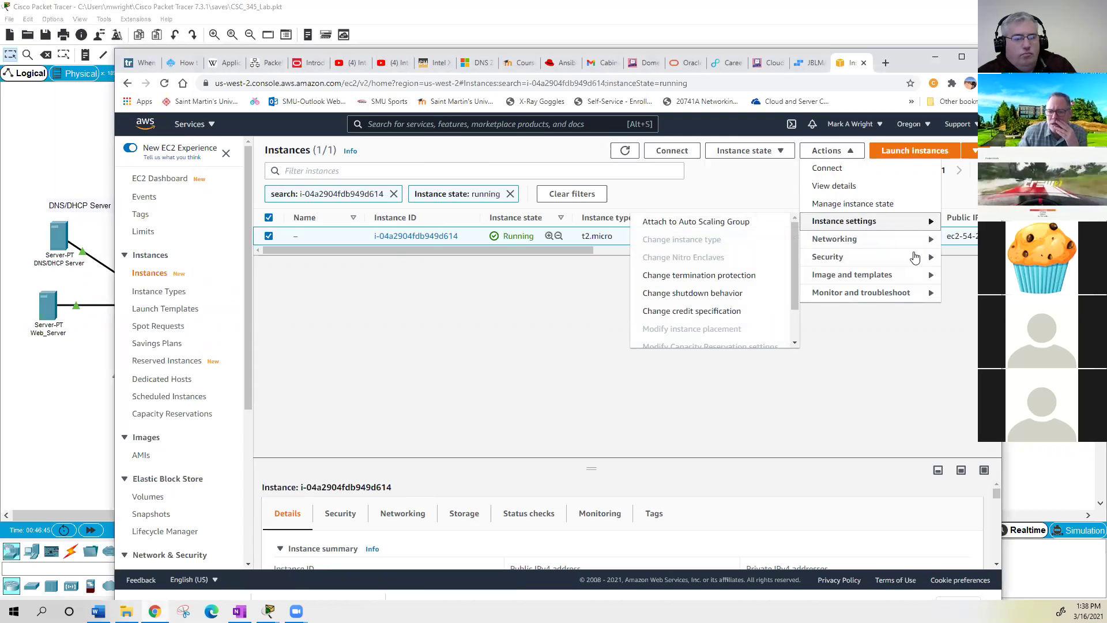
pyautogui.click(916, 259)
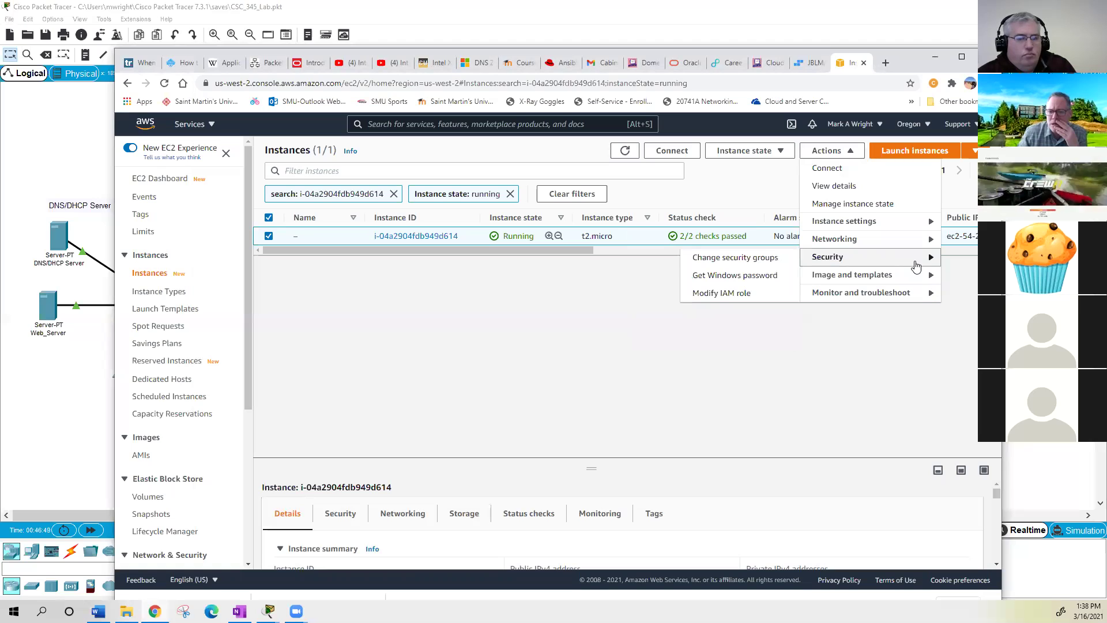
pyautogui.click(735, 278)
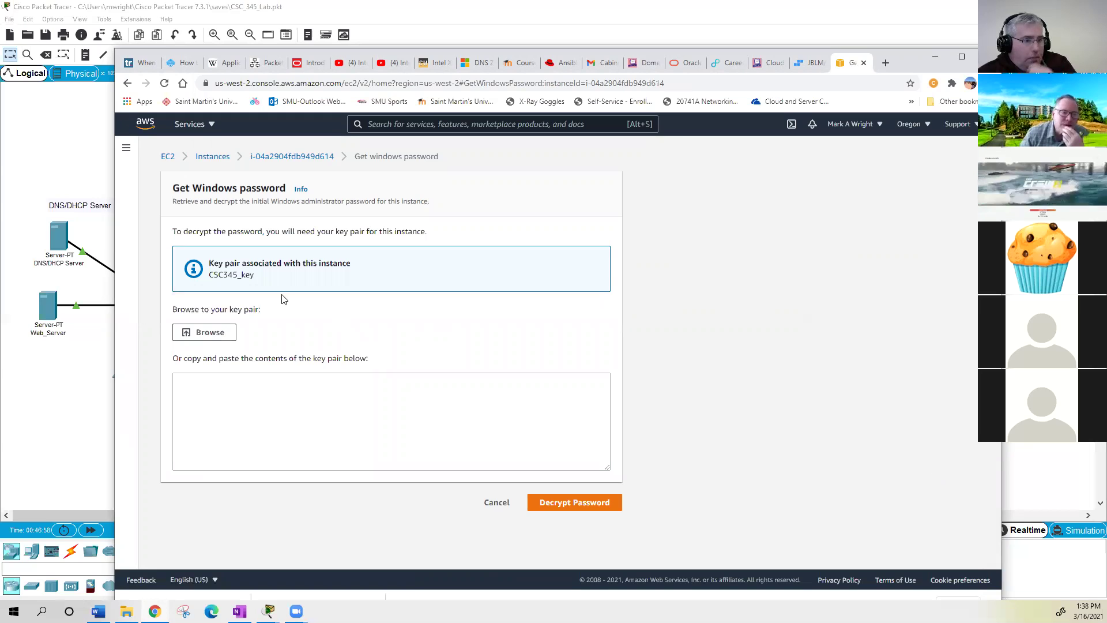
# - Load CSC345_key.pem from St_Martins > AWS as the key pair file
pyautogui.click(209, 334)
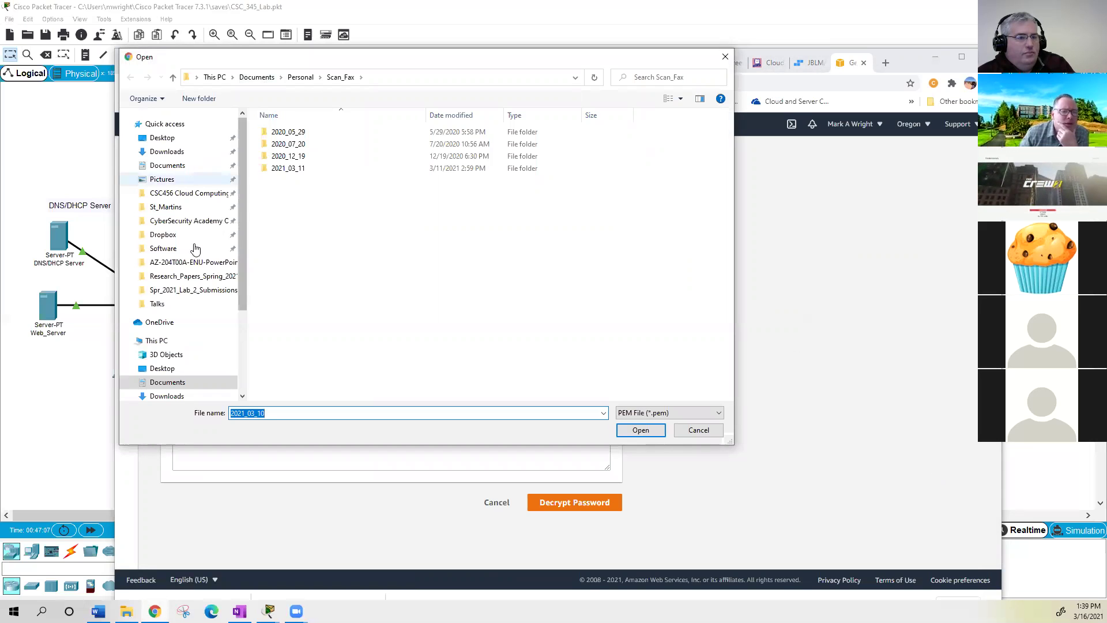
pyautogui.click(171, 252)
pyautogui.click(175, 209)
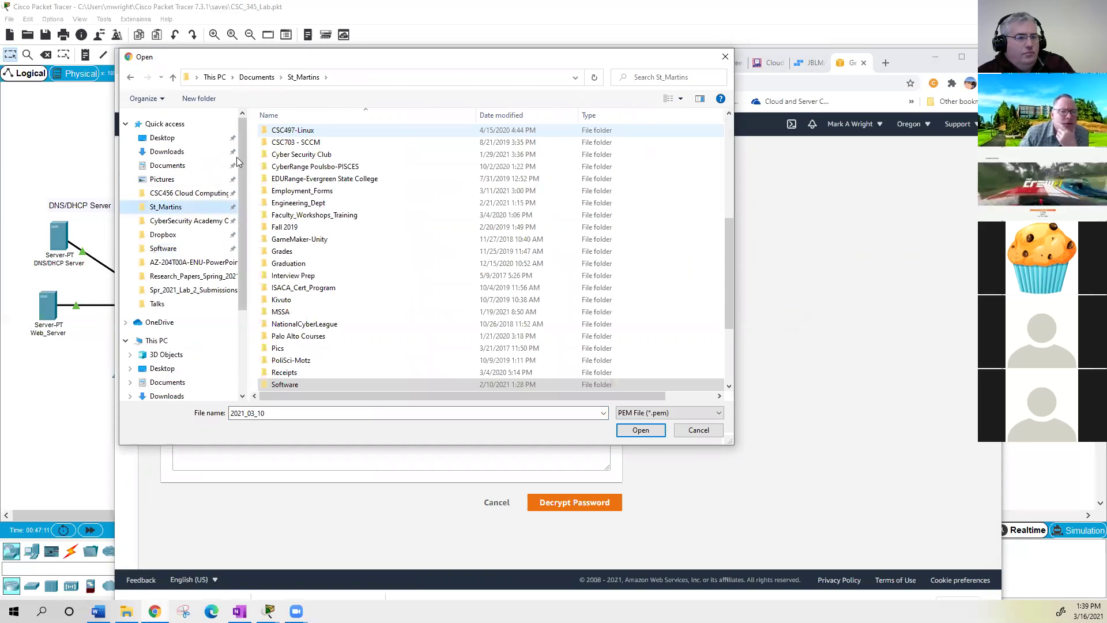
pyautogui.scroll(7, 300, 124)
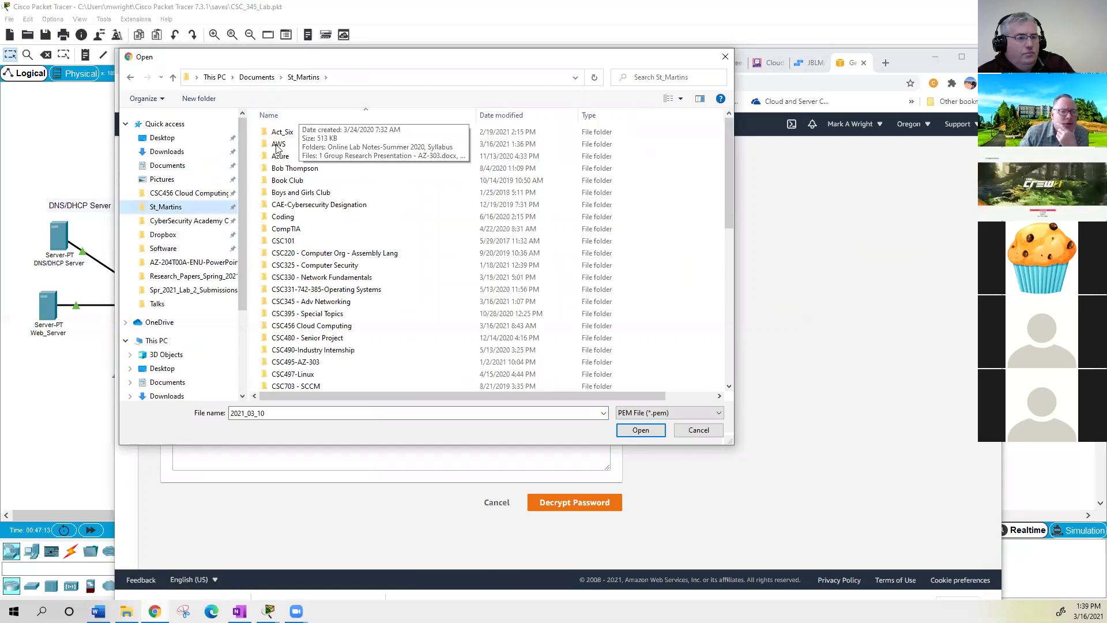
pyautogui.click(276, 145)
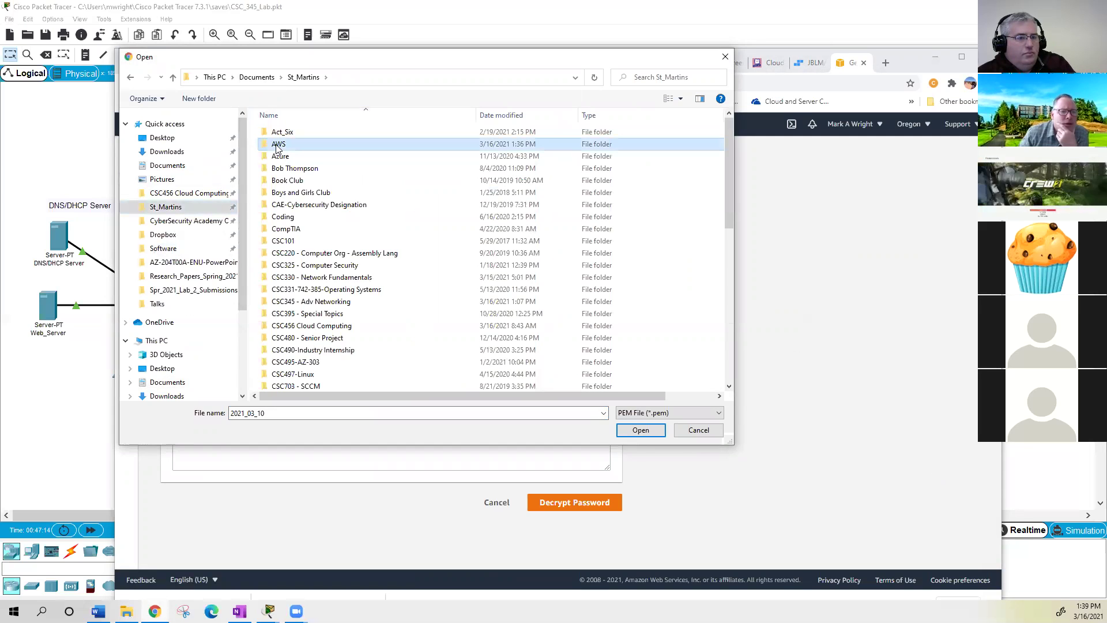
pyautogui.click(637, 431)
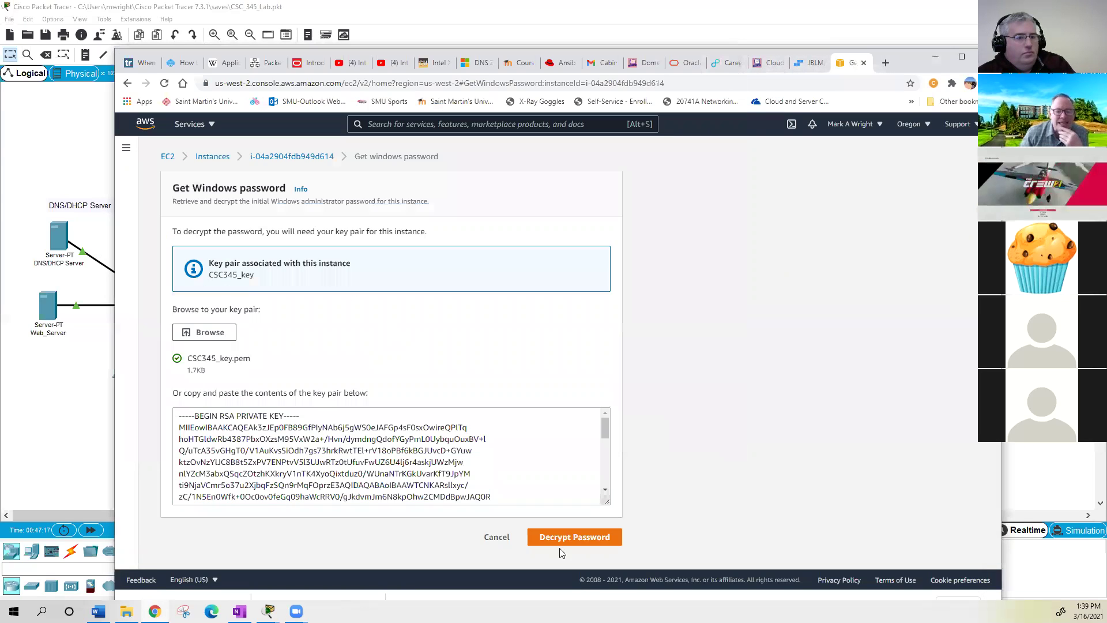
# - Decrypt the Administrator password, copy it, and return to the Instances list
pyautogui.click(590, 538)
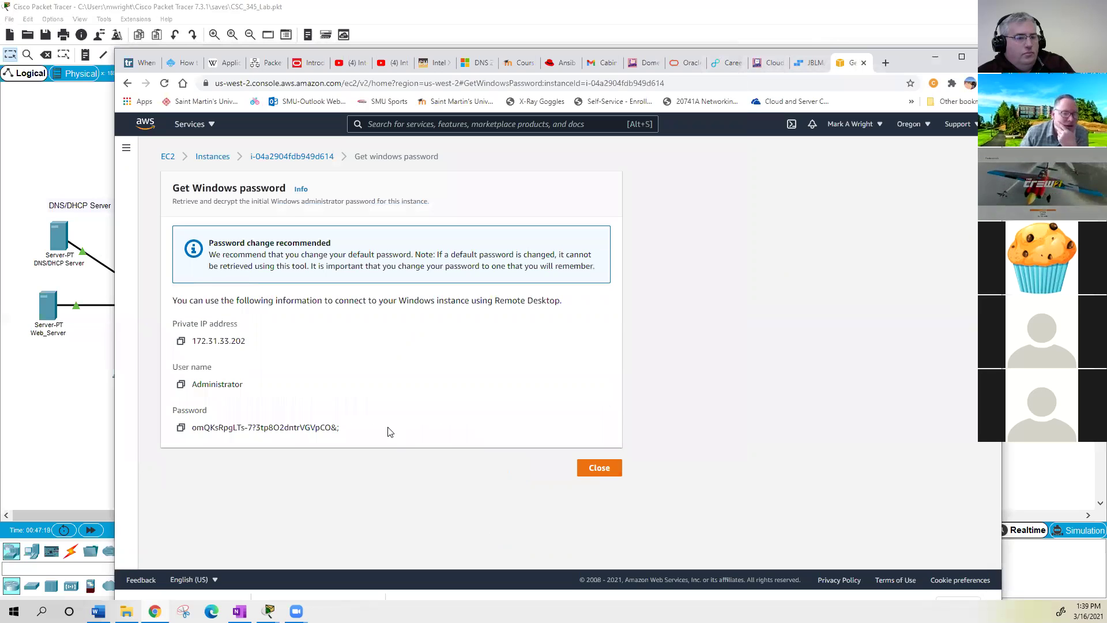
pyautogui.click(181, 430)
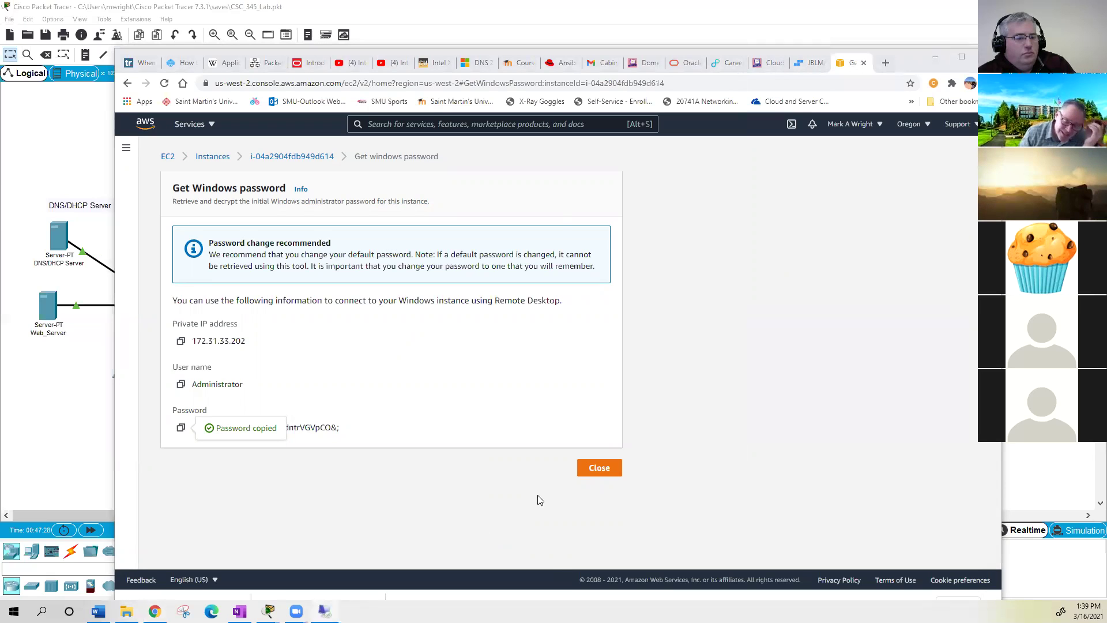
pyautogui.click(606, 470)
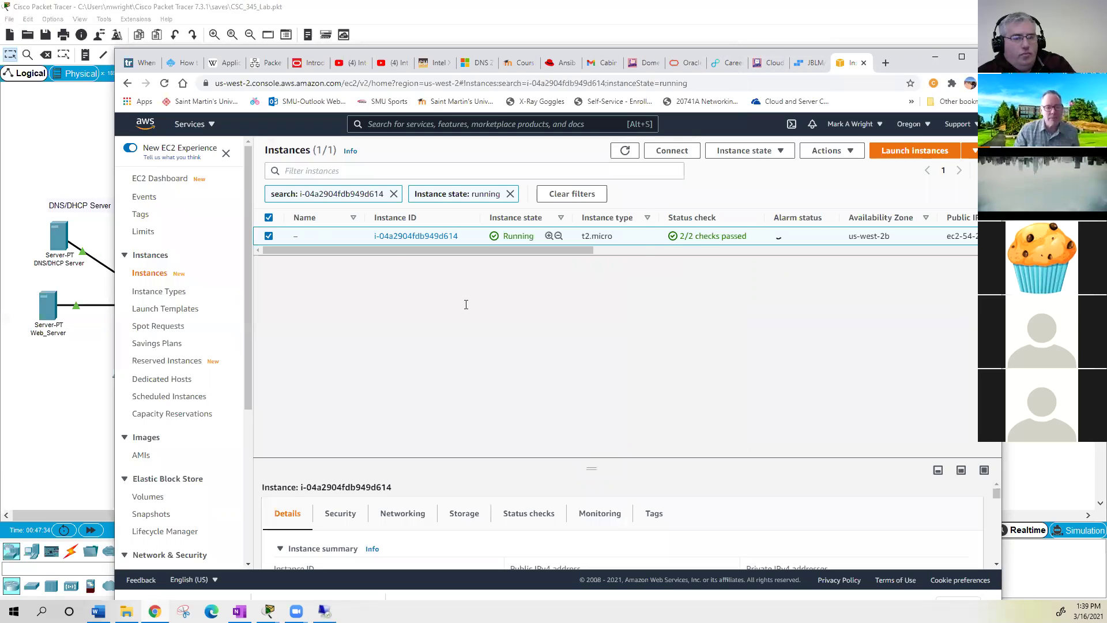
# - Paste the Administrator password, remember the credentials, and accept the server's certificate to connect
pyautogui.hotkey('ctrl', 'v')
pyautogui.click(401, 348)
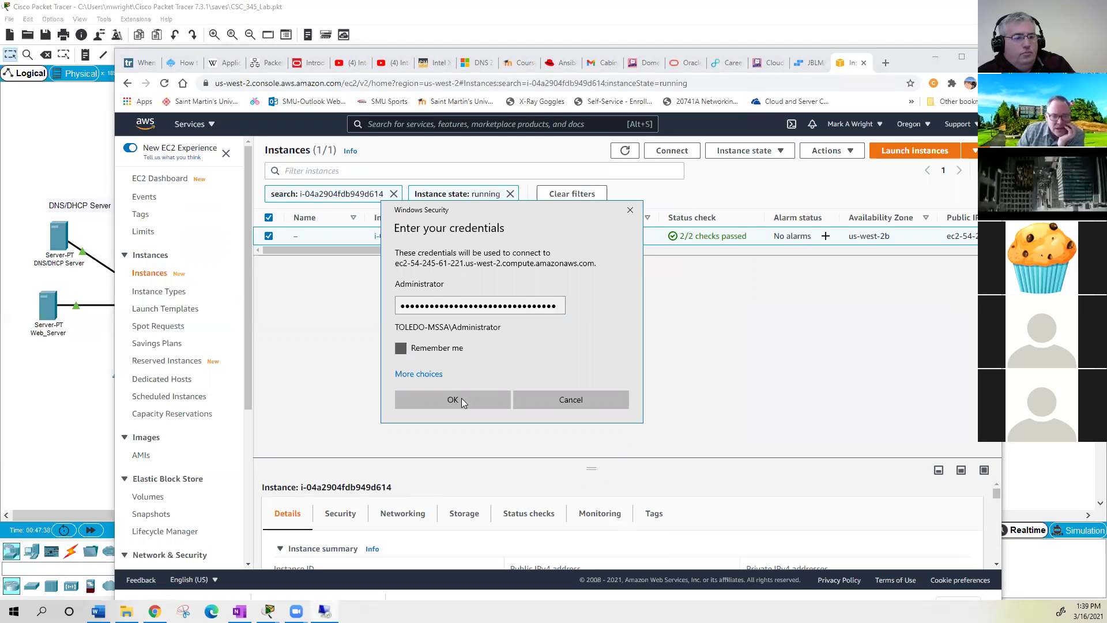
pyautogui.click(461, 398)
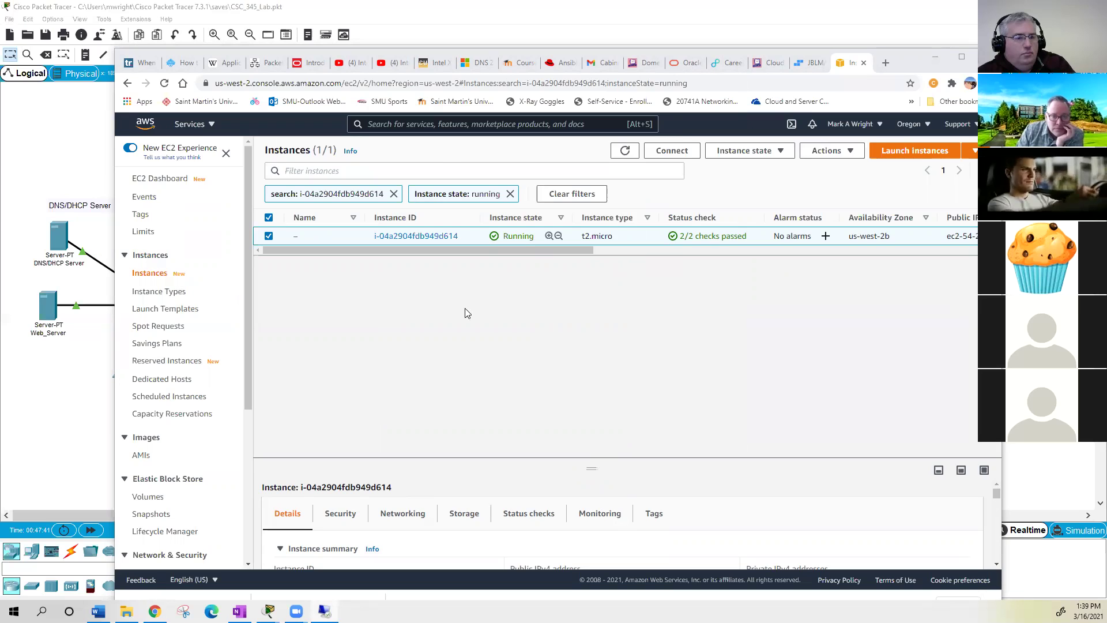
pyautogui.click(602, 337)
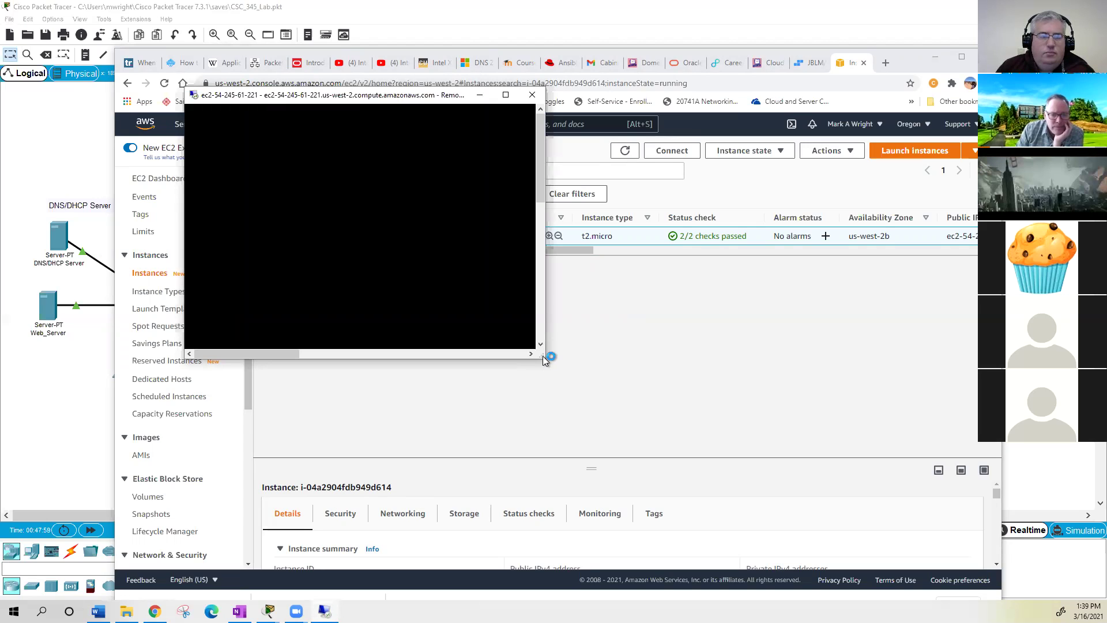
# - Enlarge the Remote Desktop window and scroll to reveal the remote Windows Server desktop
pyautogui.moveTo(542, 355); pyautogui.dragTo(1001, 555)
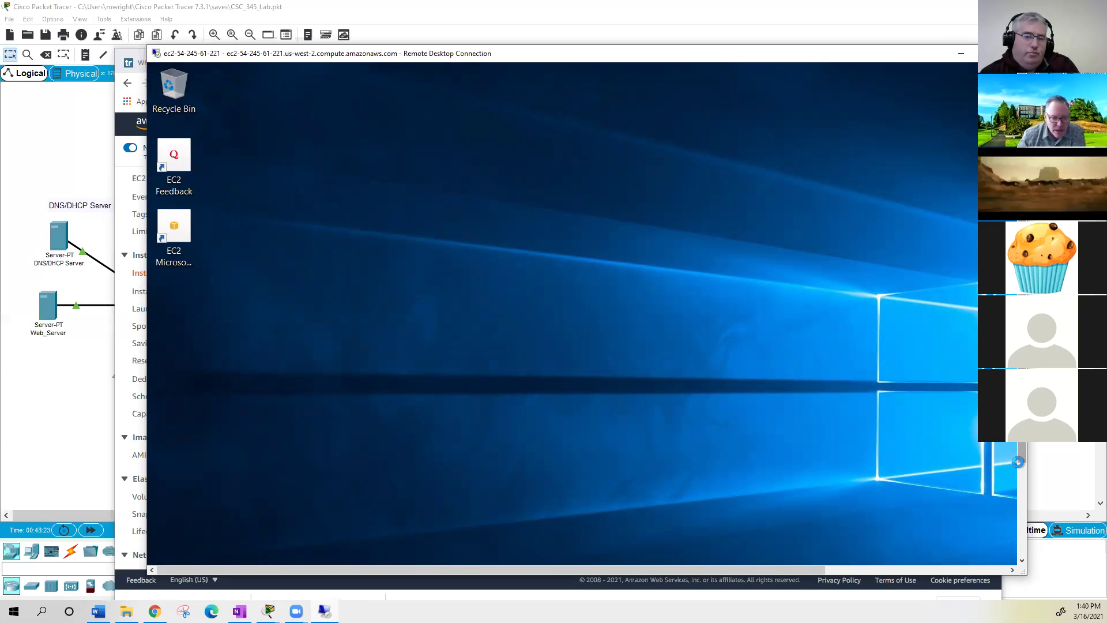
pyautogui.moveTo(1019, 445); pyautogui.dragTo(1019, 538)
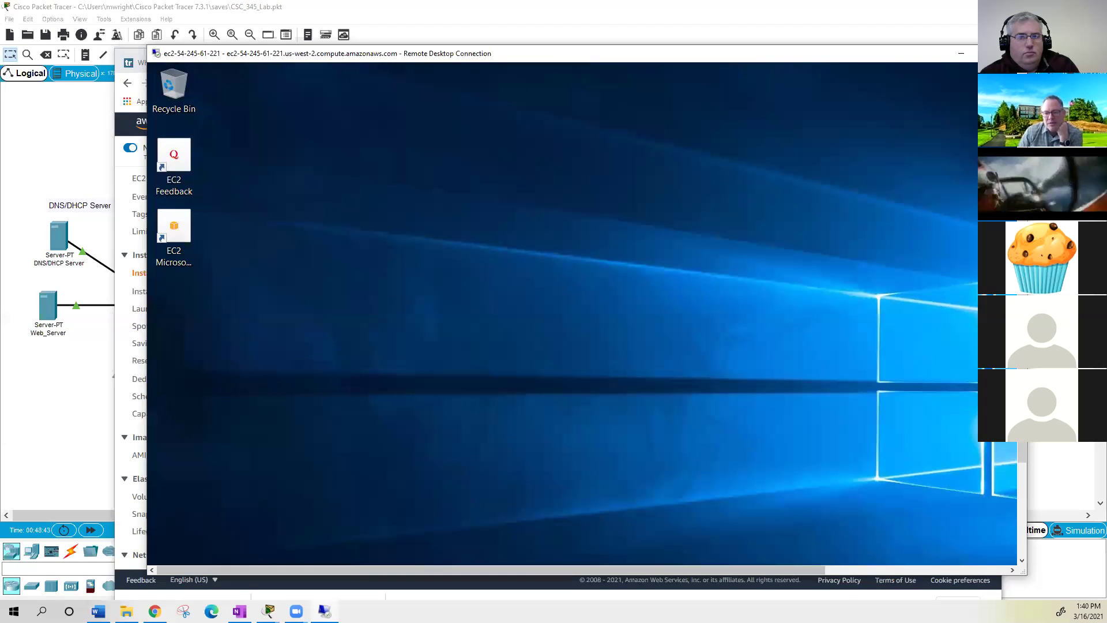
pyautogui.click(917, 570)
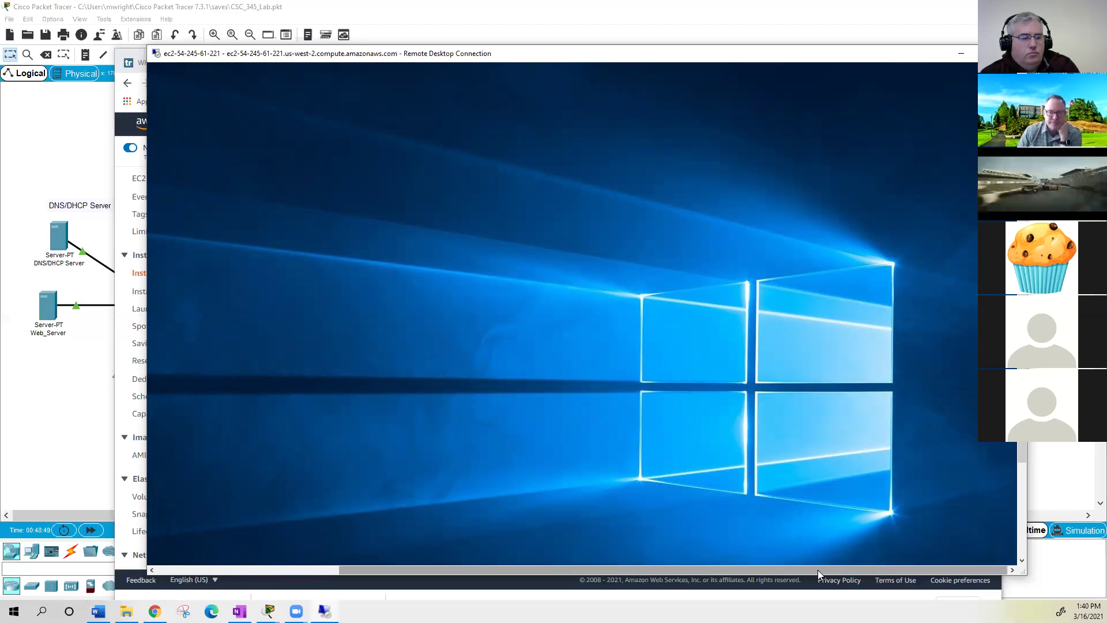
pyautogui.moveTo(817, 569); pyautogui.dragTo(568, 573)
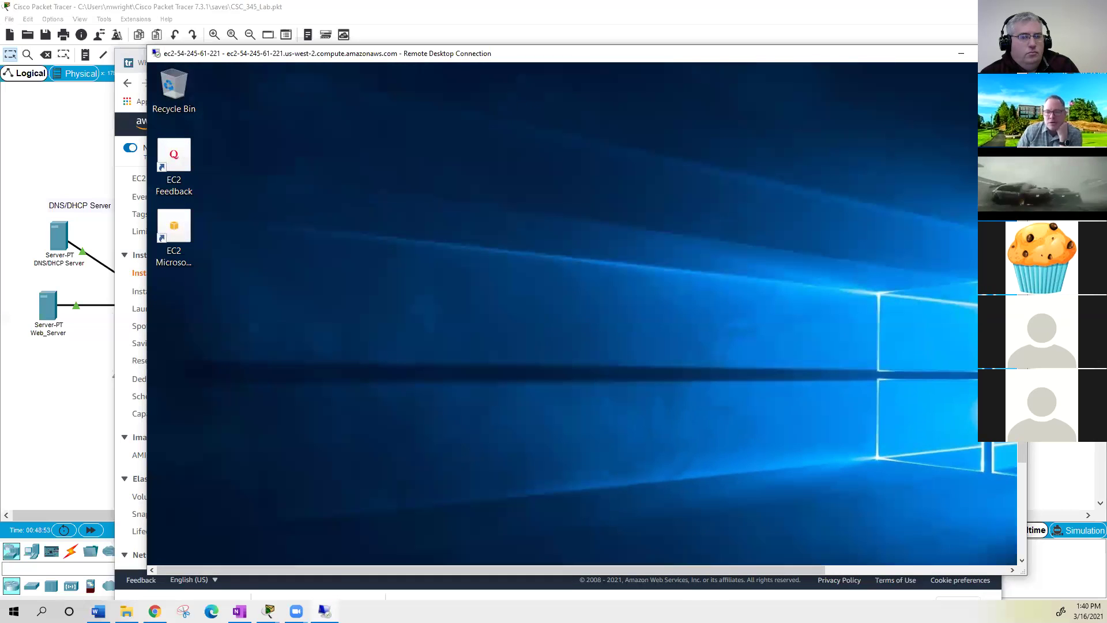
pyautogui.scroll(-3, 863, 458)
# - Launch Server Manager from Start and dismiss the Windows Admin Center notice
pyautogui.click(164, 552)
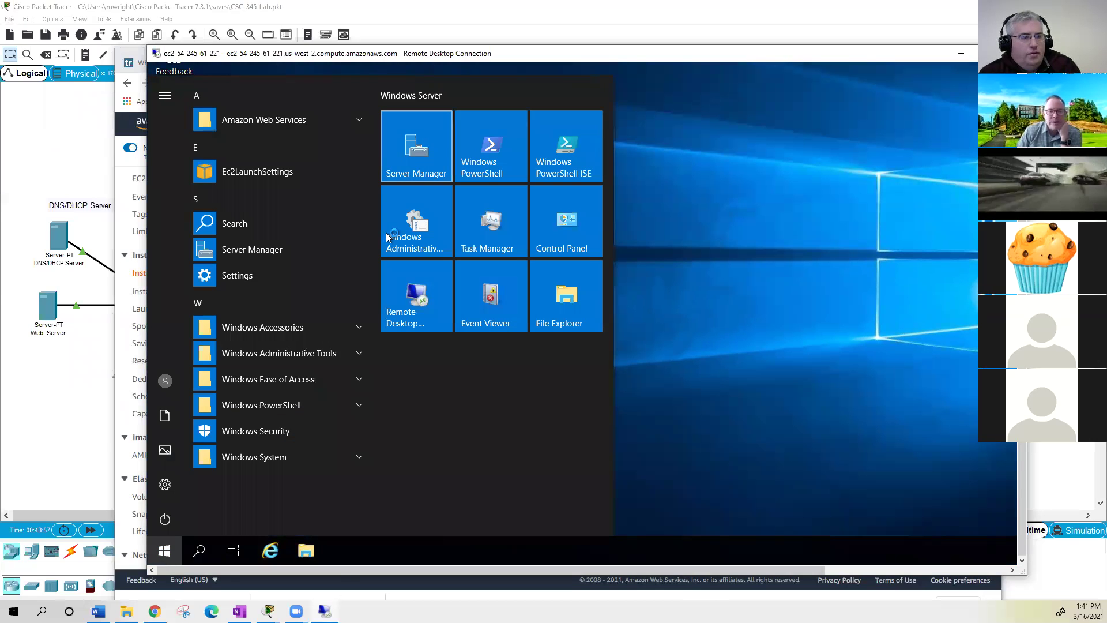
pyautogui.click(389, 231)
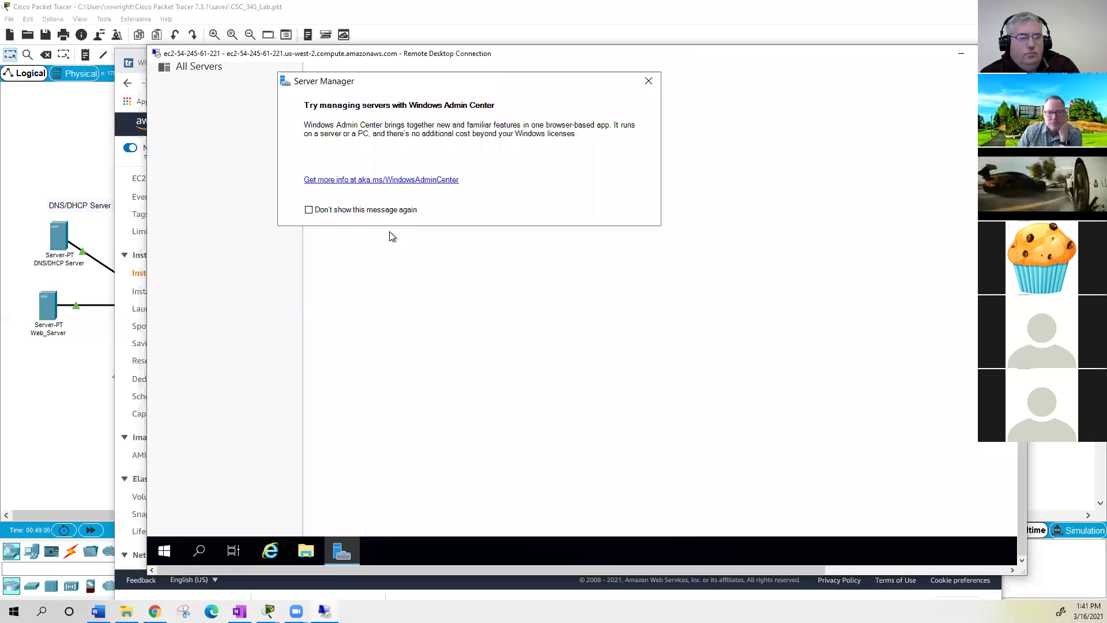
pyautogui.click(648, 81)
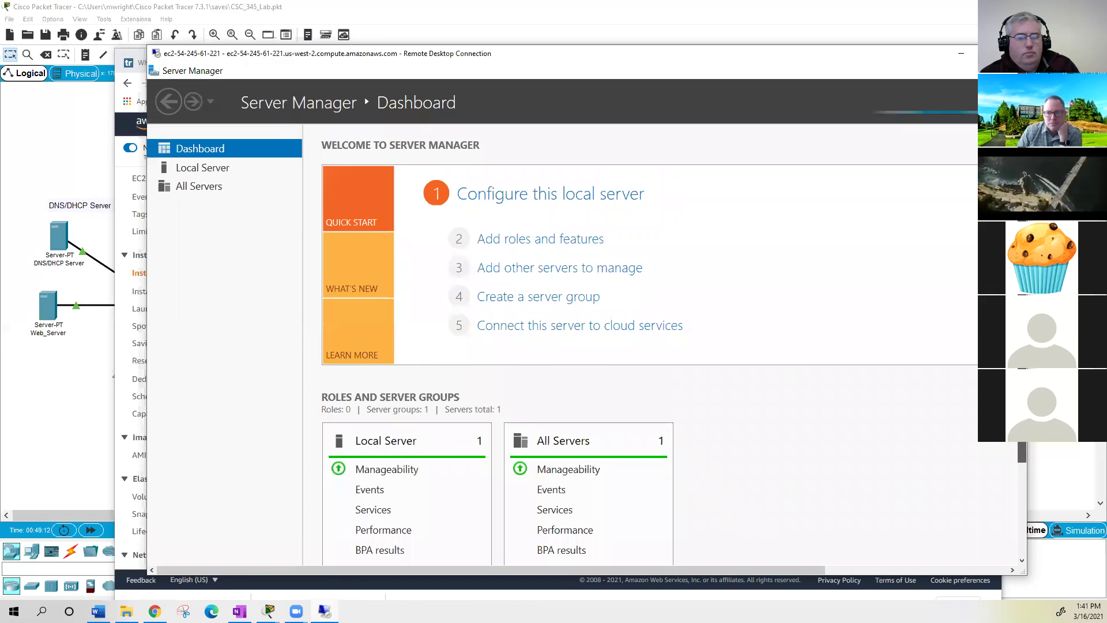
pyautogui.moveTo(682, 569); pyautogui.dragTo(968, 558)
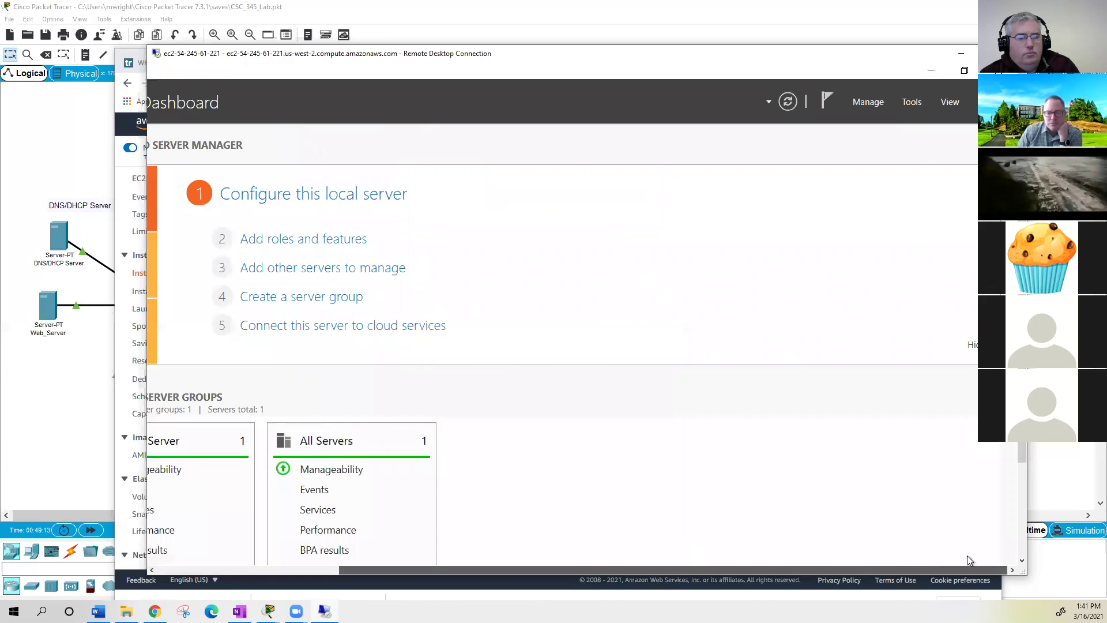
# - Try Manage > Add Roles and Features, then dismiss the inventory-collection message
pyautogui.click(914, 104)
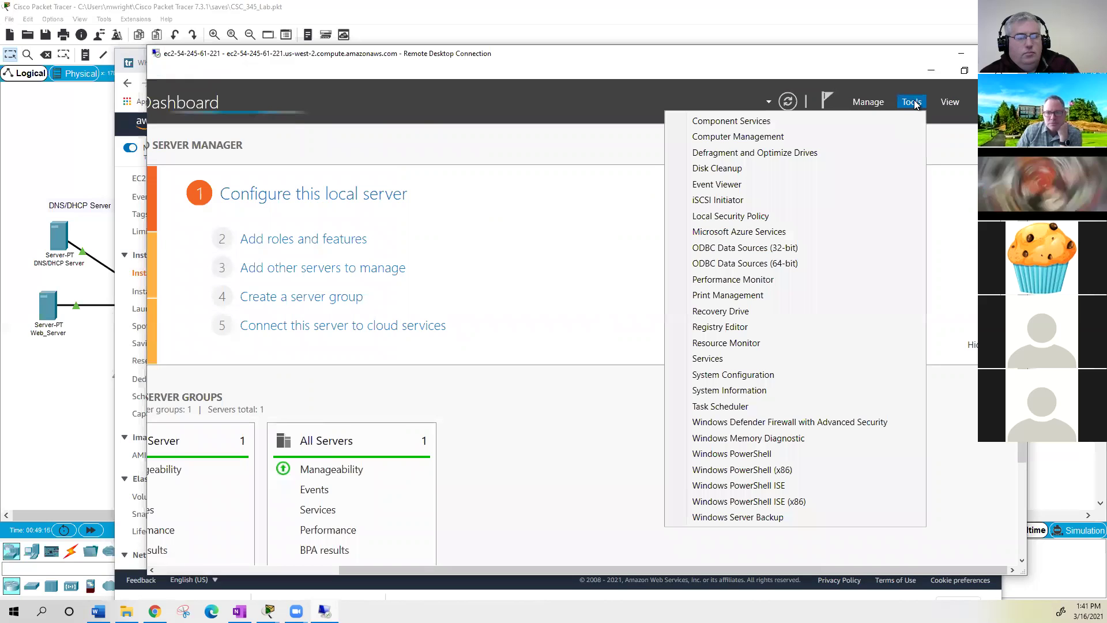
pyautogui.click(868, 104)
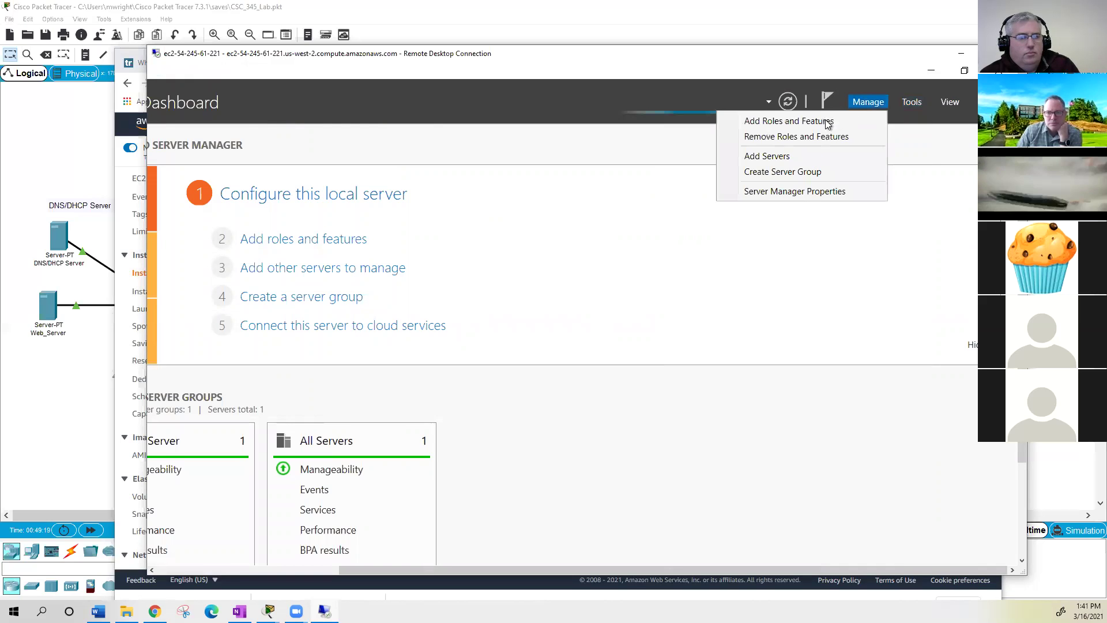
pyautogui.click(824, 121)
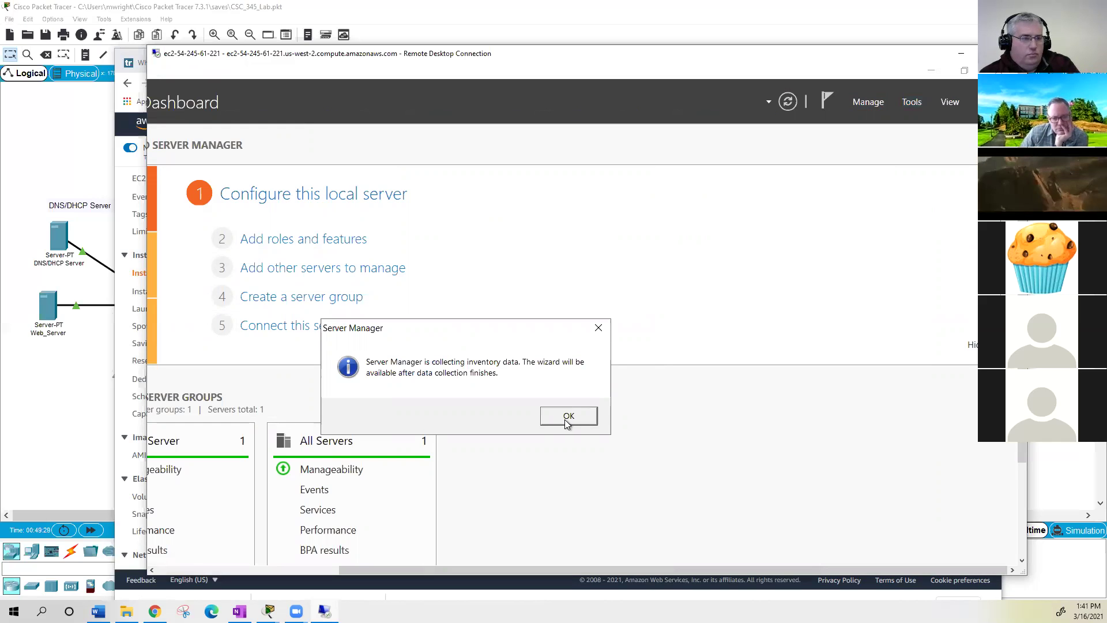
pyautogui.click(565, 419)
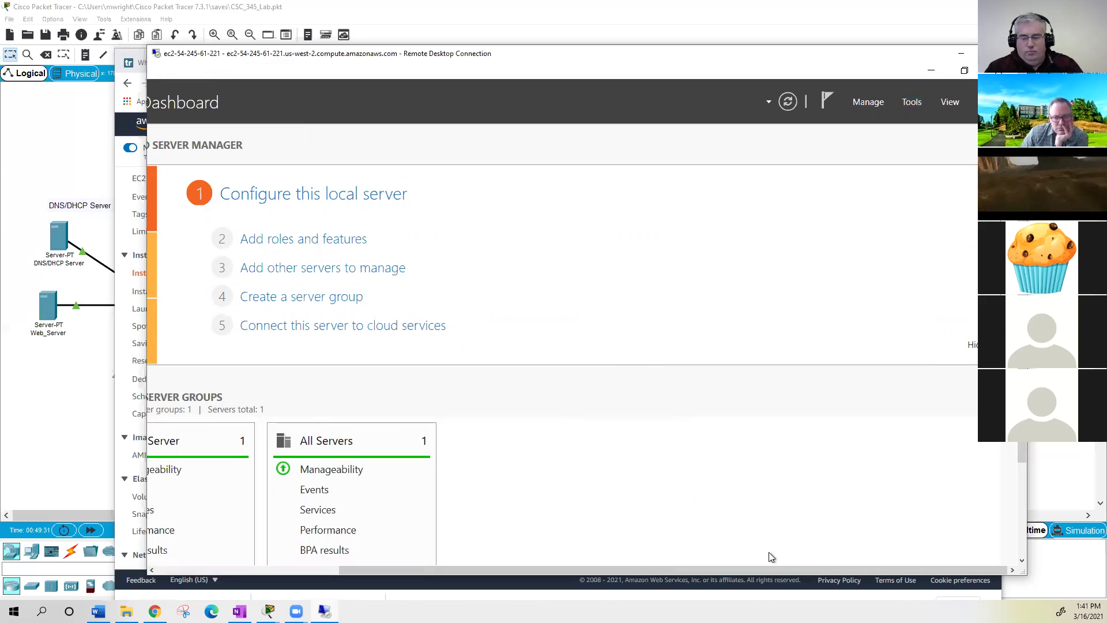
pyautogui.moveTo(609, 568); pyautogui.dragTo(425, 567)
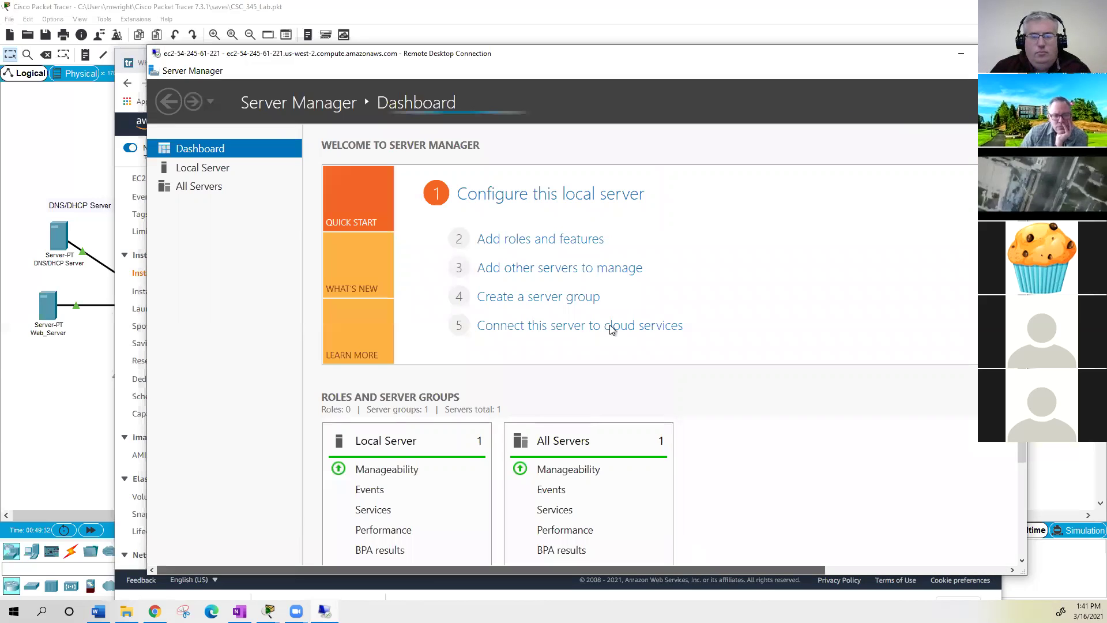
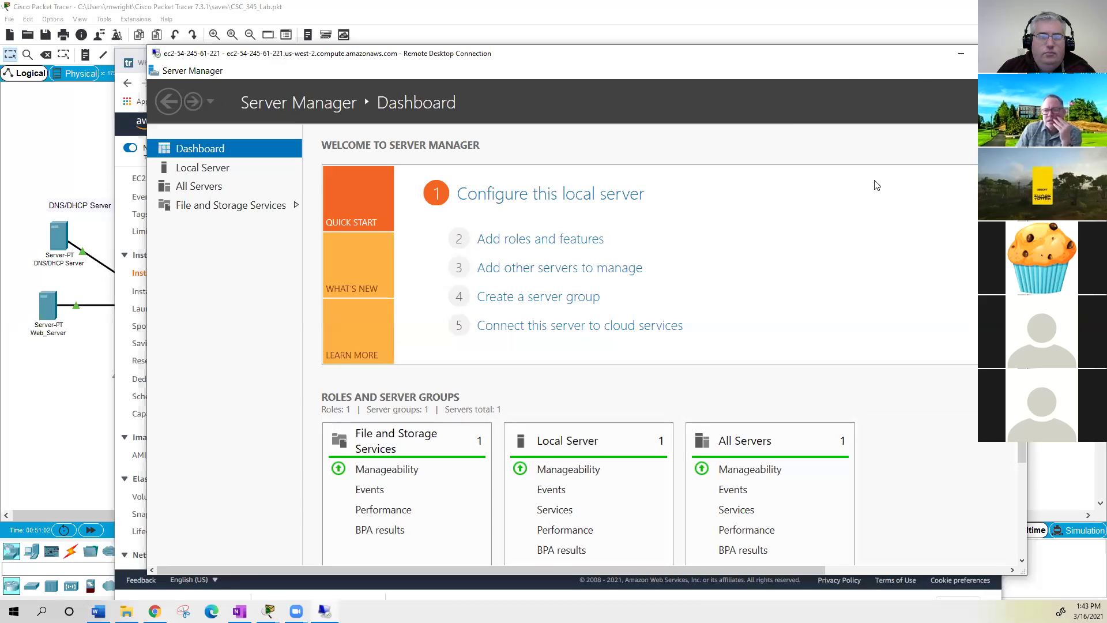
# - Shrink the Remote Desktop session to a smaller window so the EC2 Instances page shows behind it
pyautogui.press('super+Down')
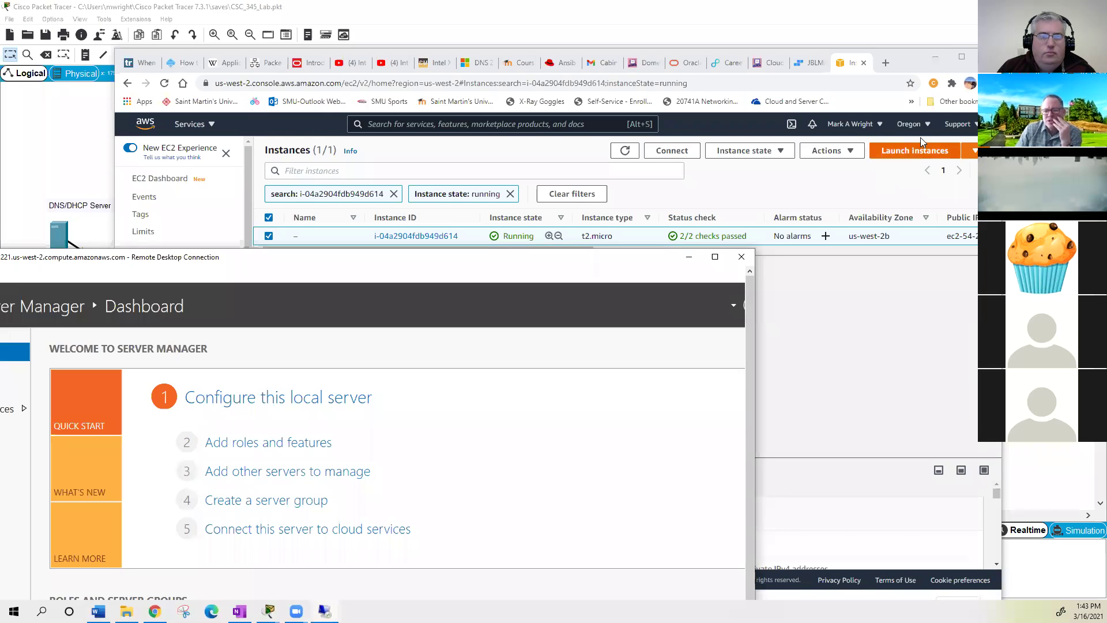
# - Bring the EC2 console forward and scroll through the AWS region list from the Oregon selector
pyautogui.click(927, 133)
pyautogui.click(923, 132)
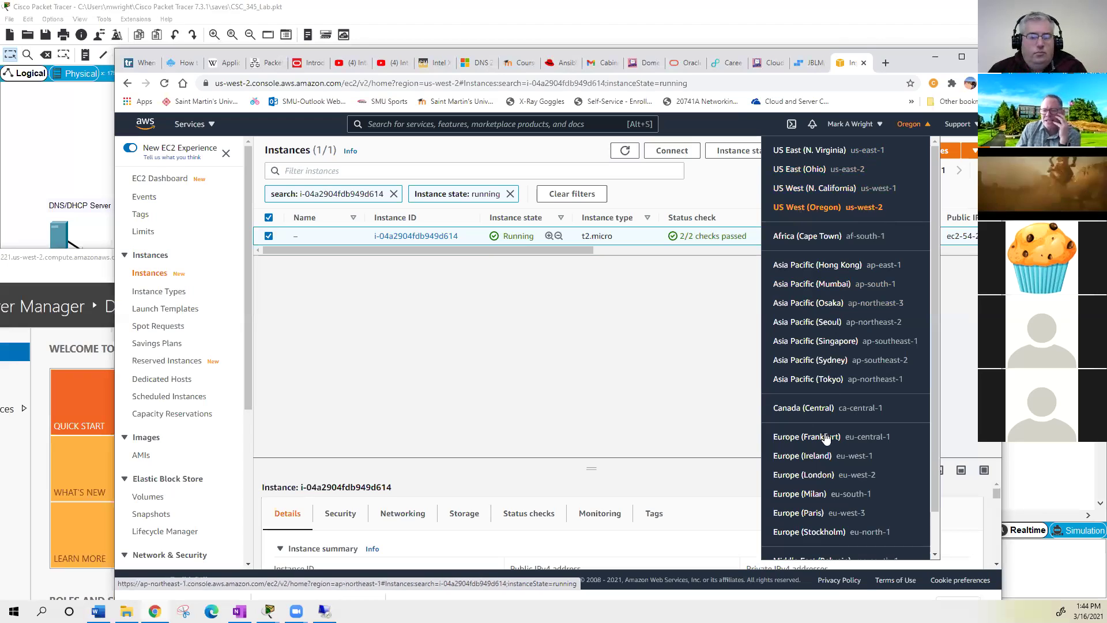
pyautogui.moveTo(932, 469); pyautogui.dragTo(935, 522)
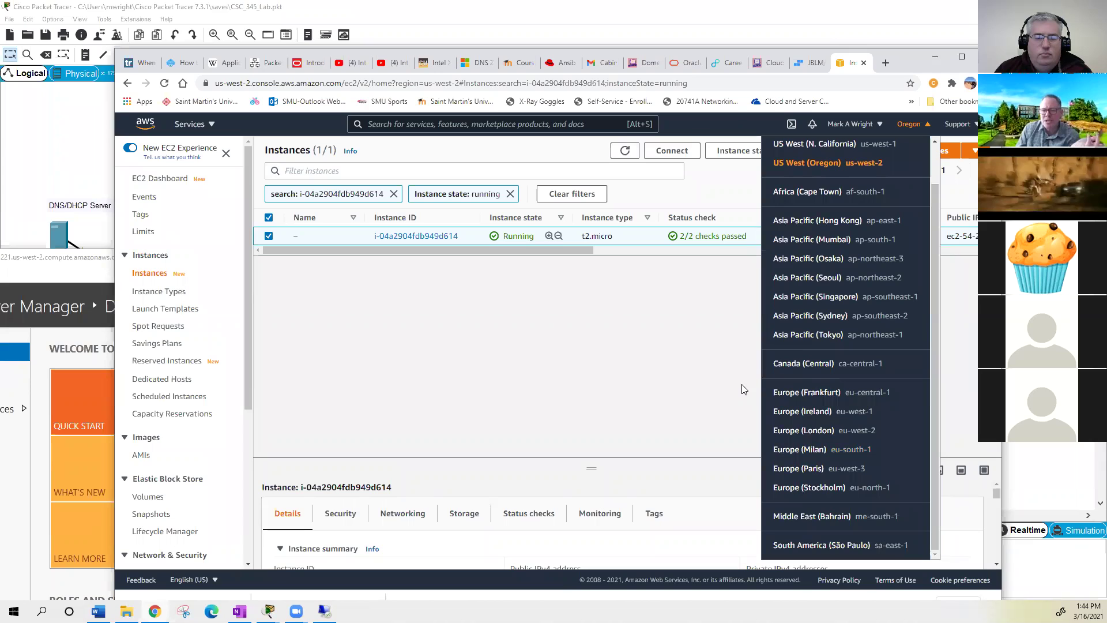
# - Close the region list, keeping Oregon as the selected region
pyautogui.click(692, 348)
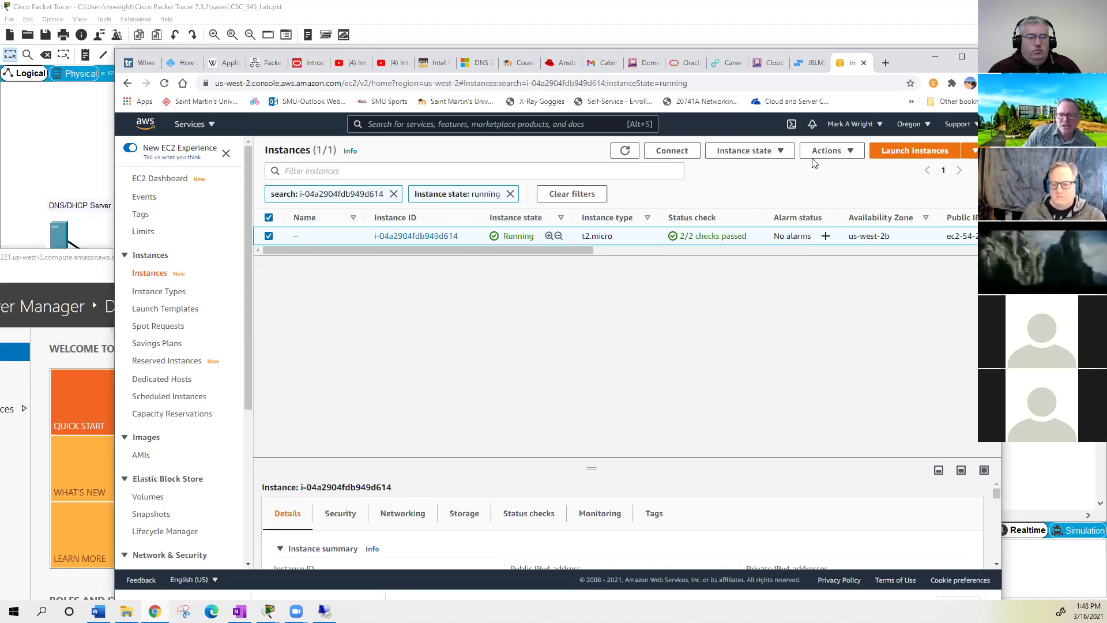
# - Open the instance's Instance state menu, then close it without stopping or starting anything
pyautogui.click(783, 153)
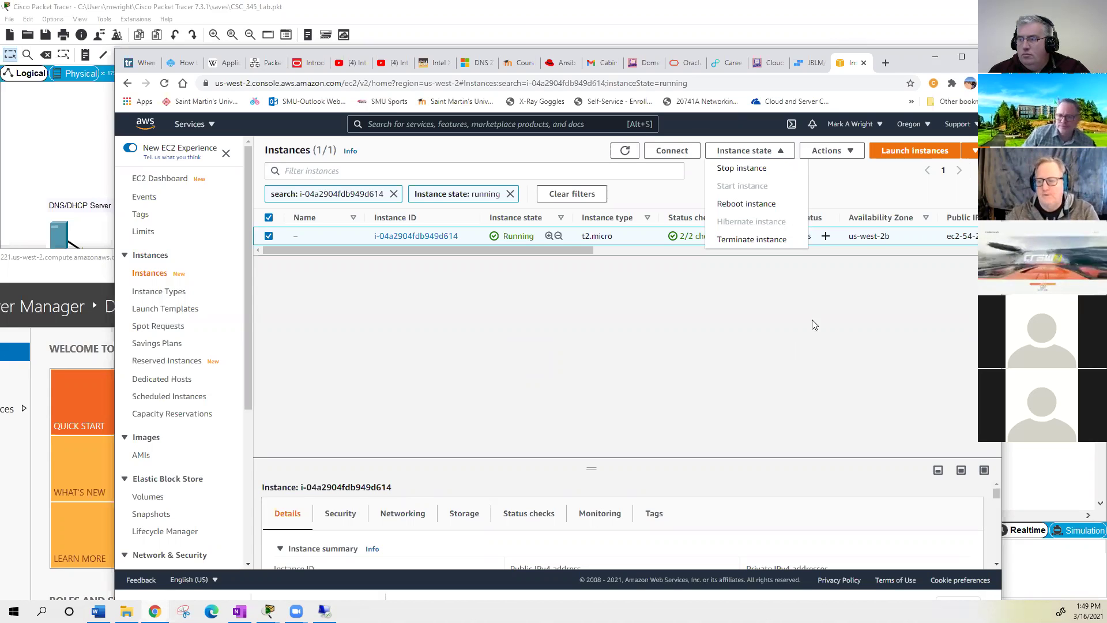
pyautogui.click(803, 304)
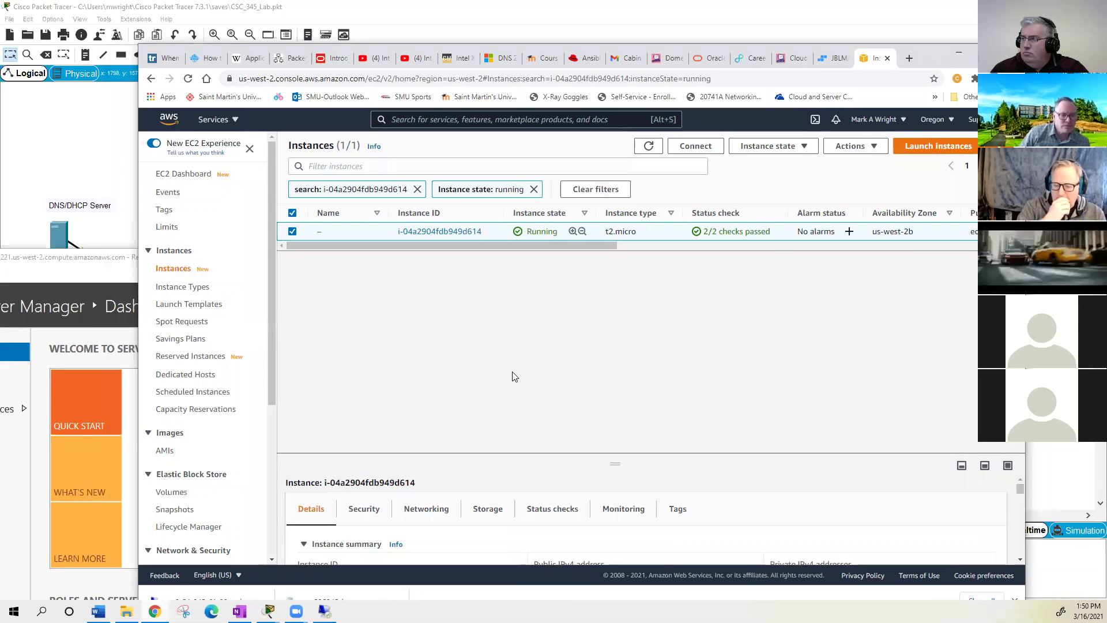
# - Bring the remote session forward, launch Manage > Add Roles and Features, and make the session full screen
pyautogui.hotkey('alt', 'Tab')
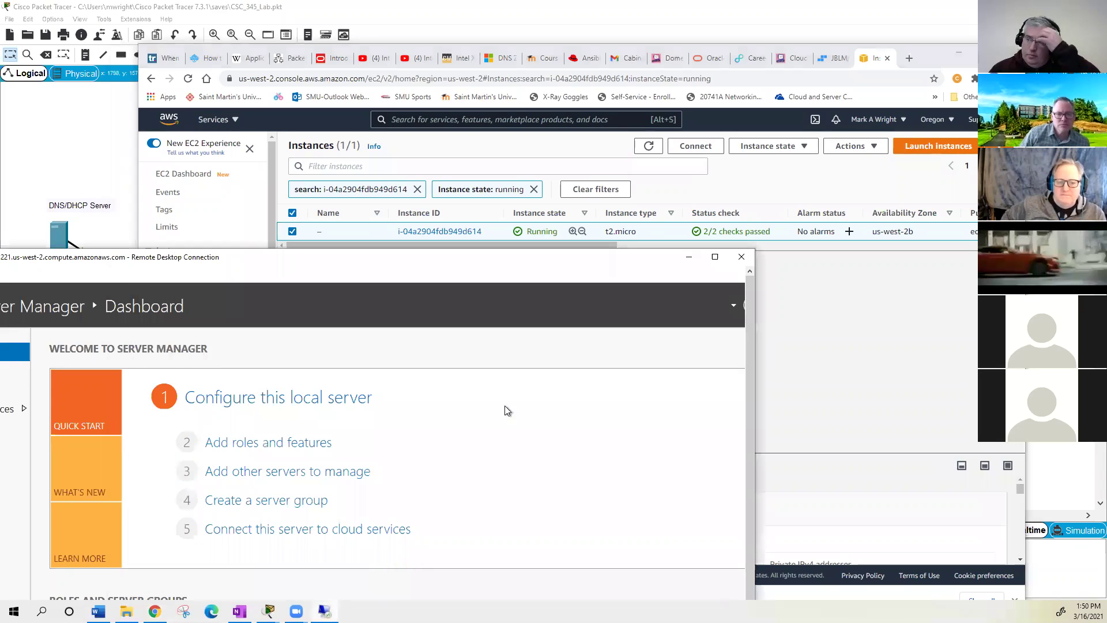
pyautogui.moveTo(536, 252); pyautogui.dragTo(739, 37)
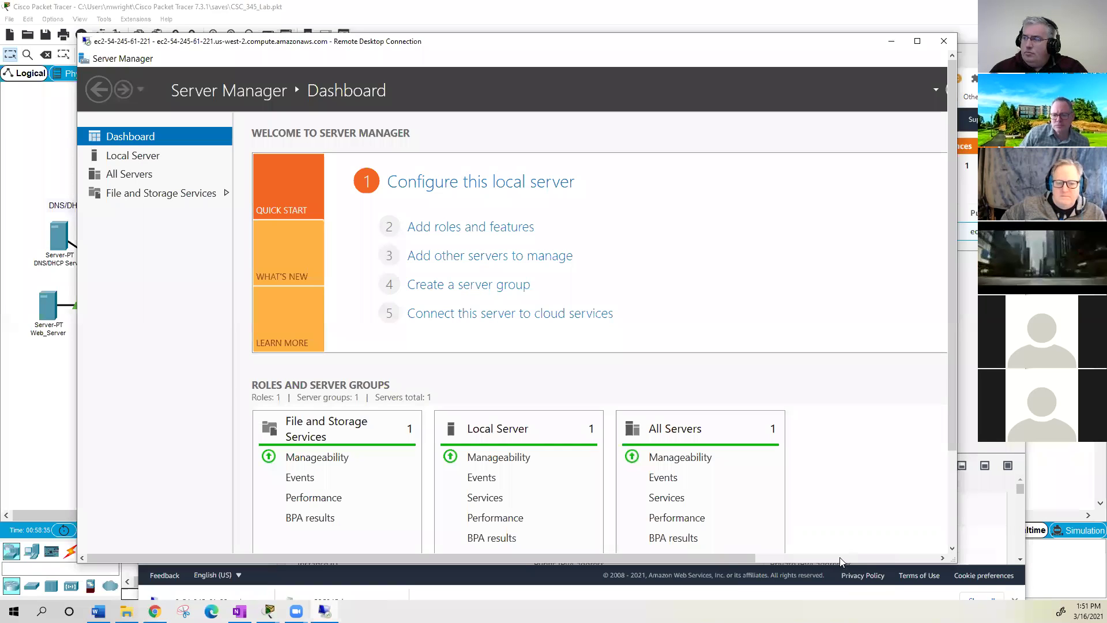
pyautogui.click(843, 562)
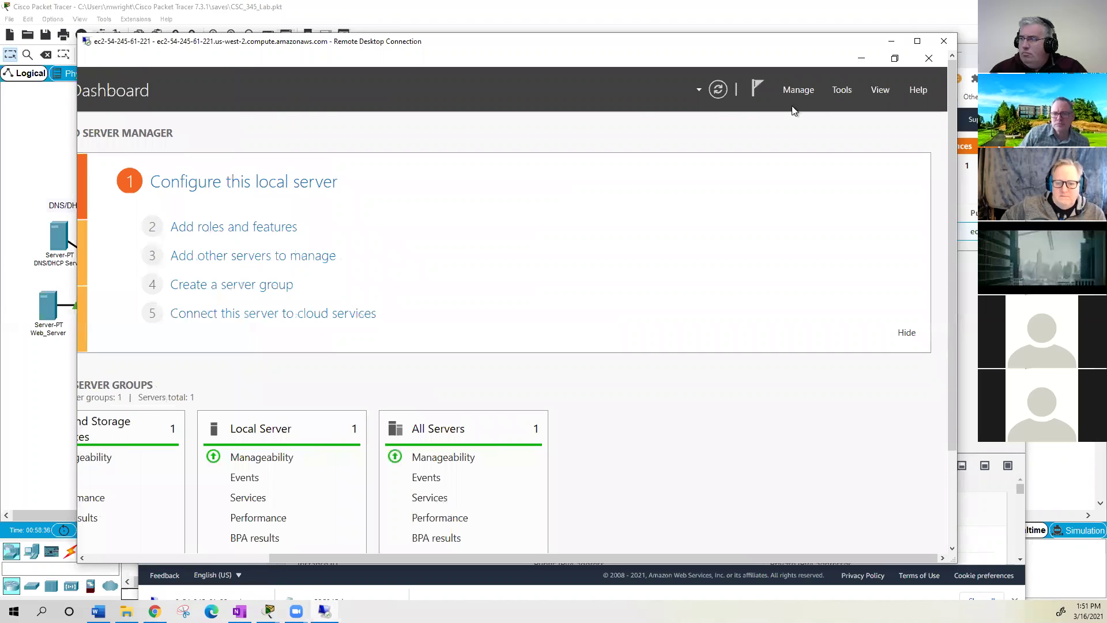
pyautogui.click(799, 92)
pyautogui.click(669, 255)
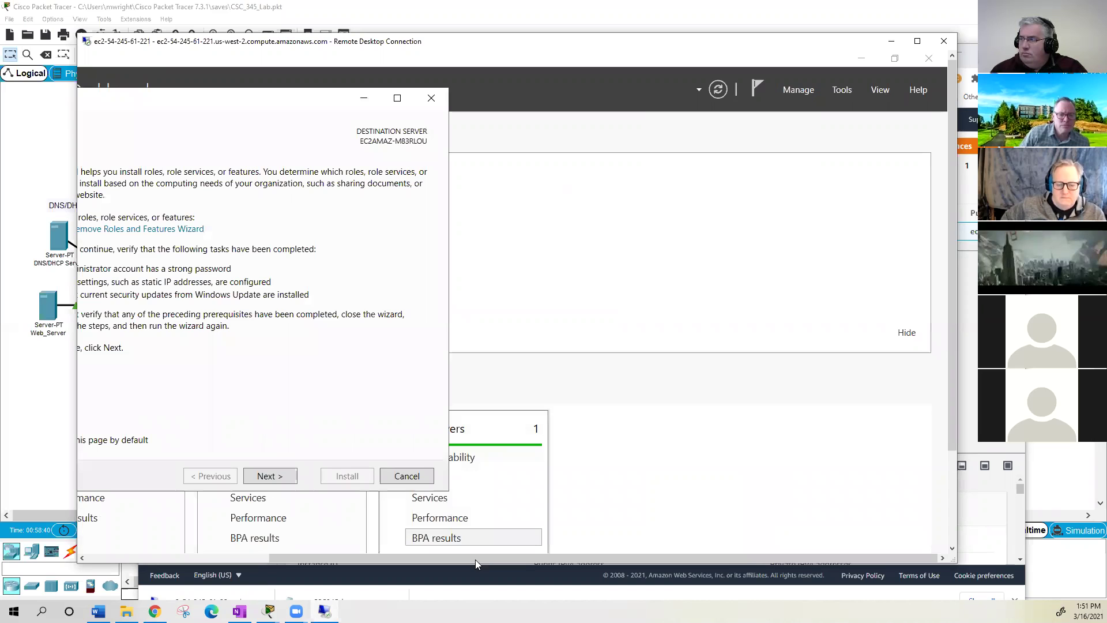
pyautogui.moveTo(475, 559); pyautogui.dragTo(332, 558)
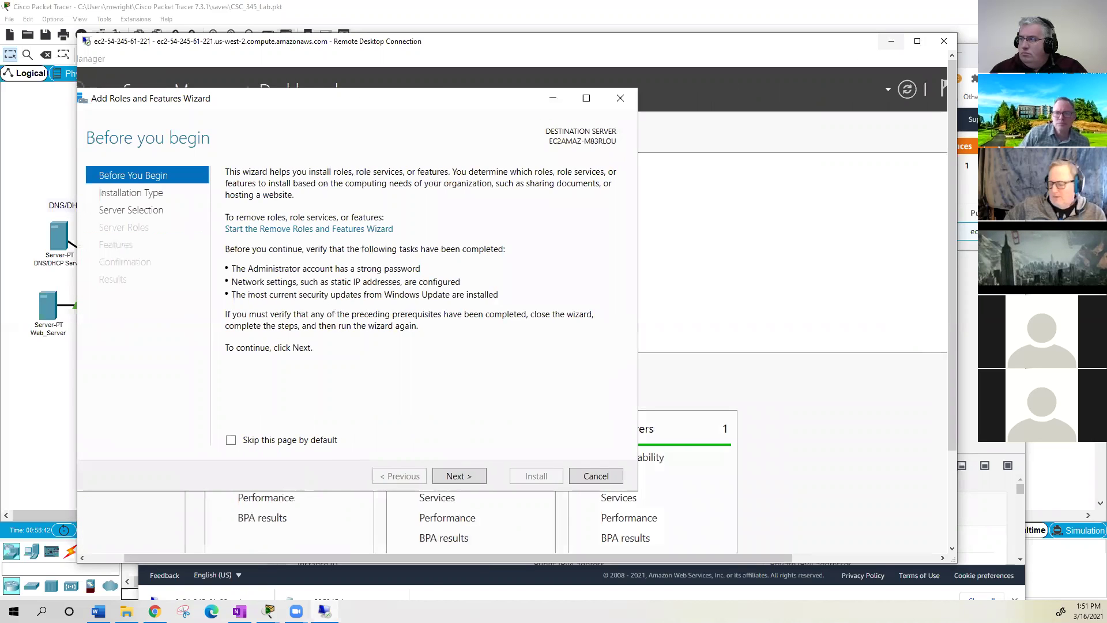
pyautogui.press('ctrl+alt+Break')
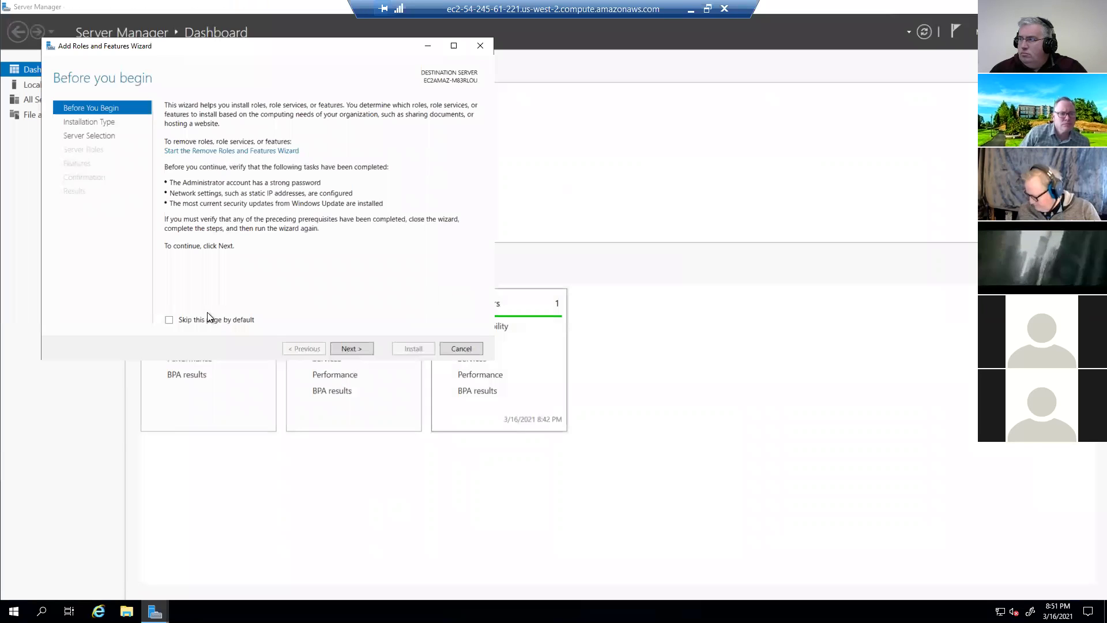
# - Advance the wizard past Before You Begin, keeping Role-based or feature-based installation
pyautogui.click(345, 349)
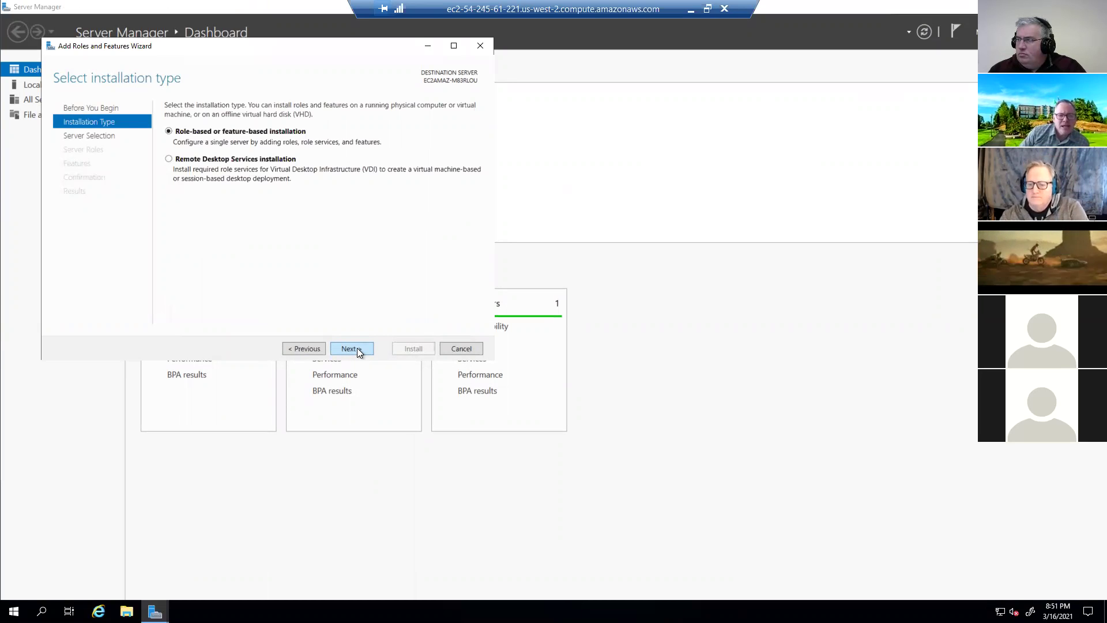
pyautogui.click(357, 347)
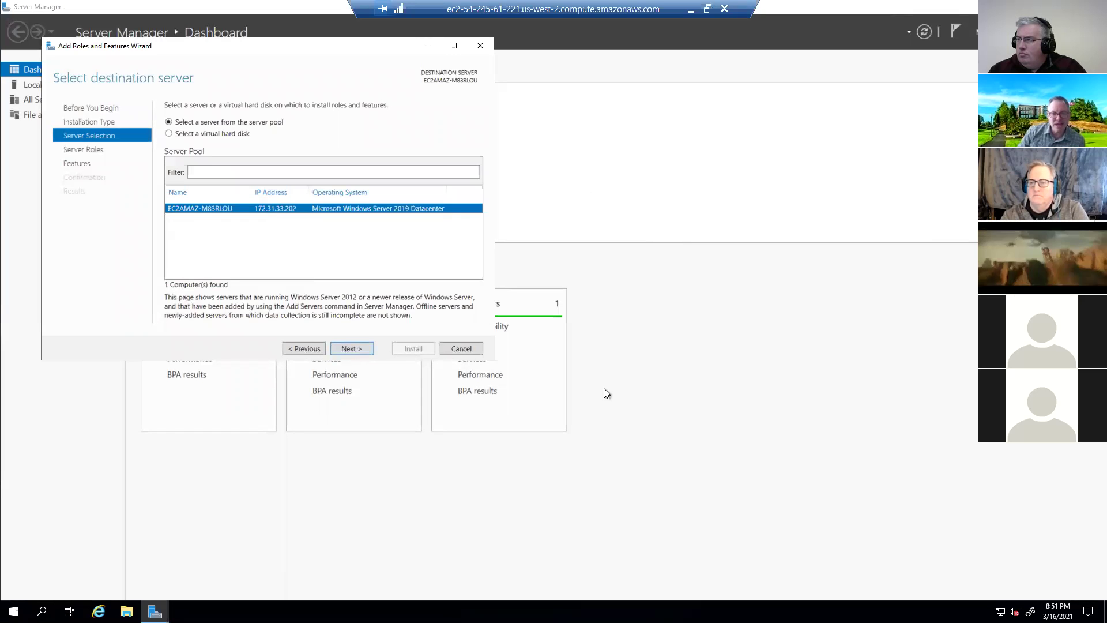
pyautogui.hotkey('alt', 'Tab')
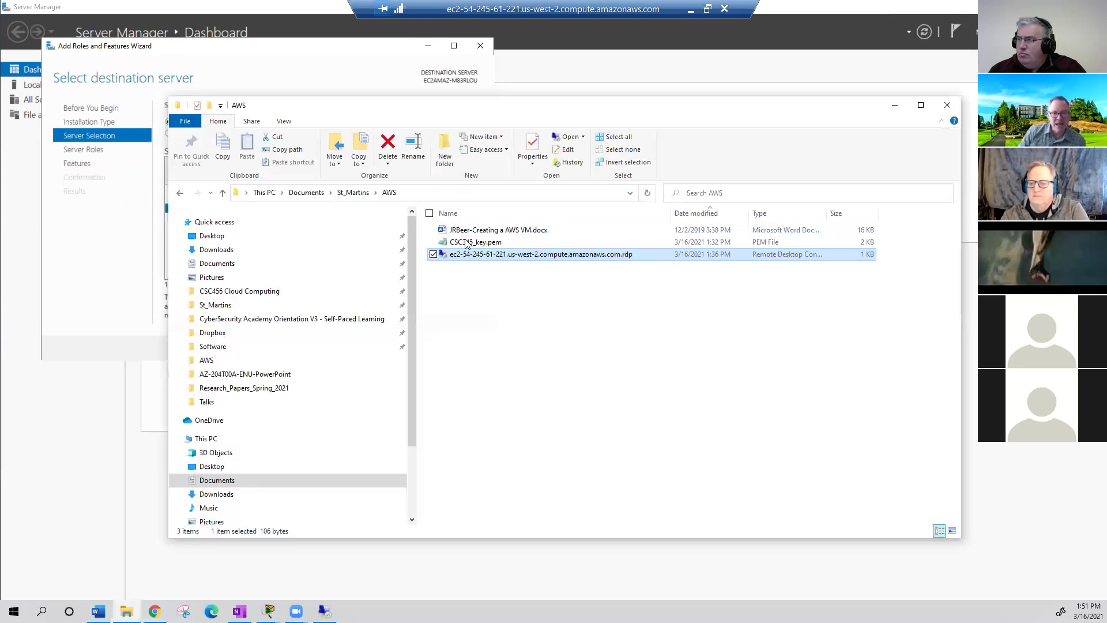
pyautogui.click(473, 243)
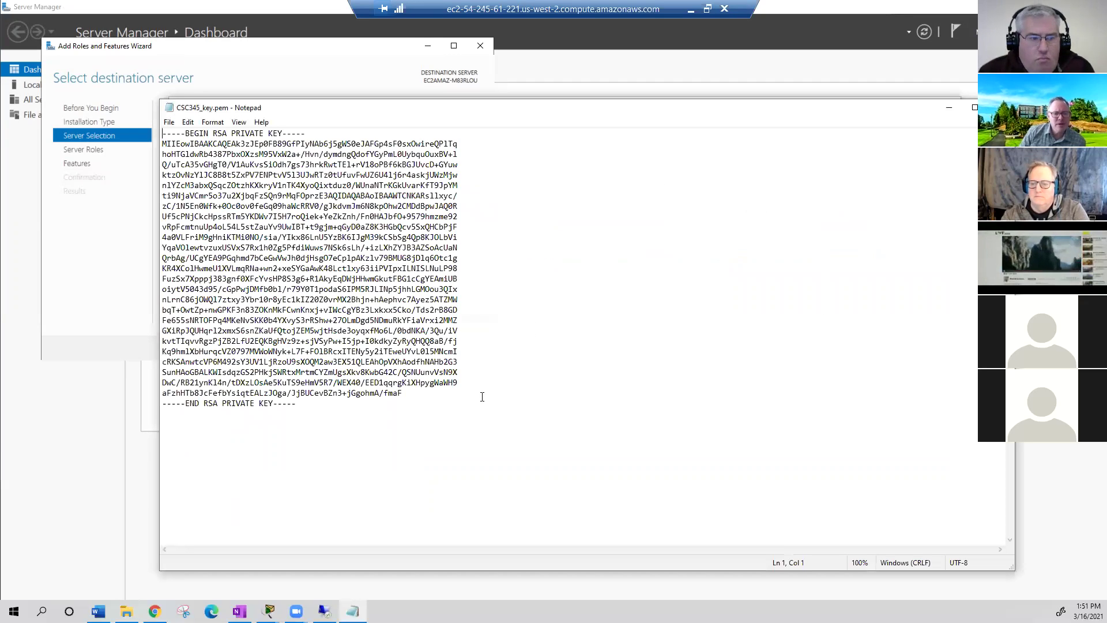
pyautogui.moveTo(423, 398); pyautogui.dragTo(162, 143)
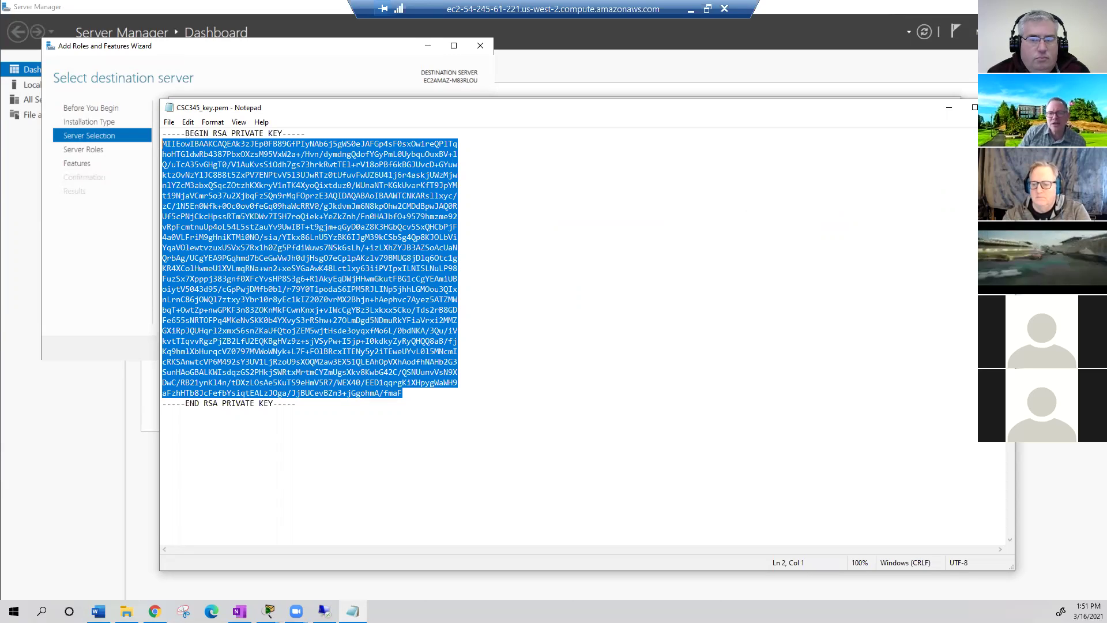
pyautogui.hotkey('alt', 'F4')
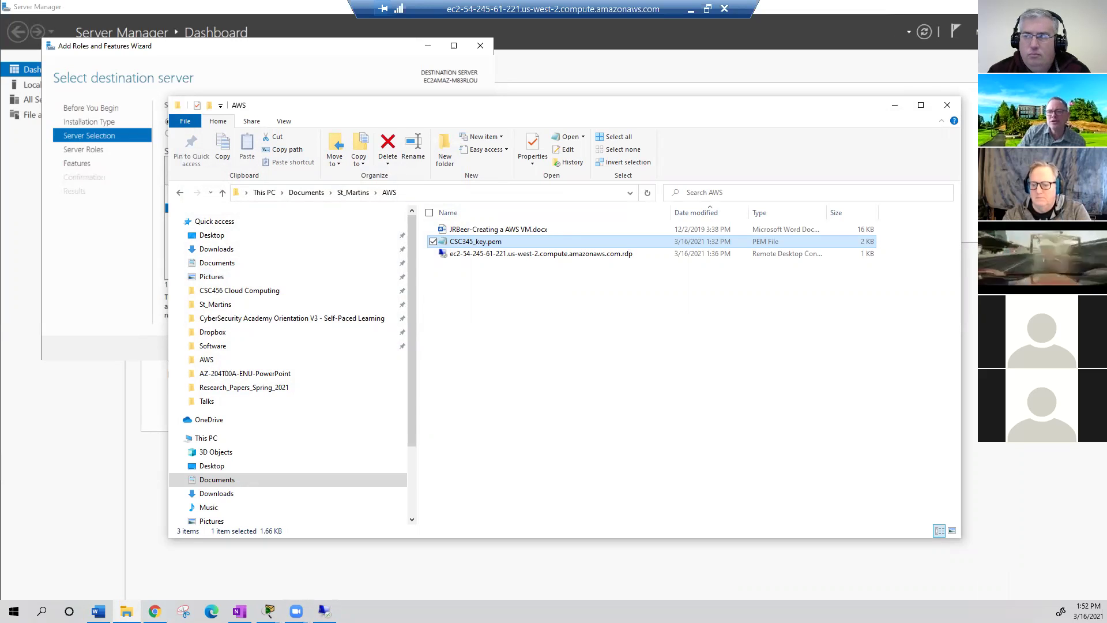
pyautogui.hotkey('alt', 'Tab')
pyautogui.press('super+d')
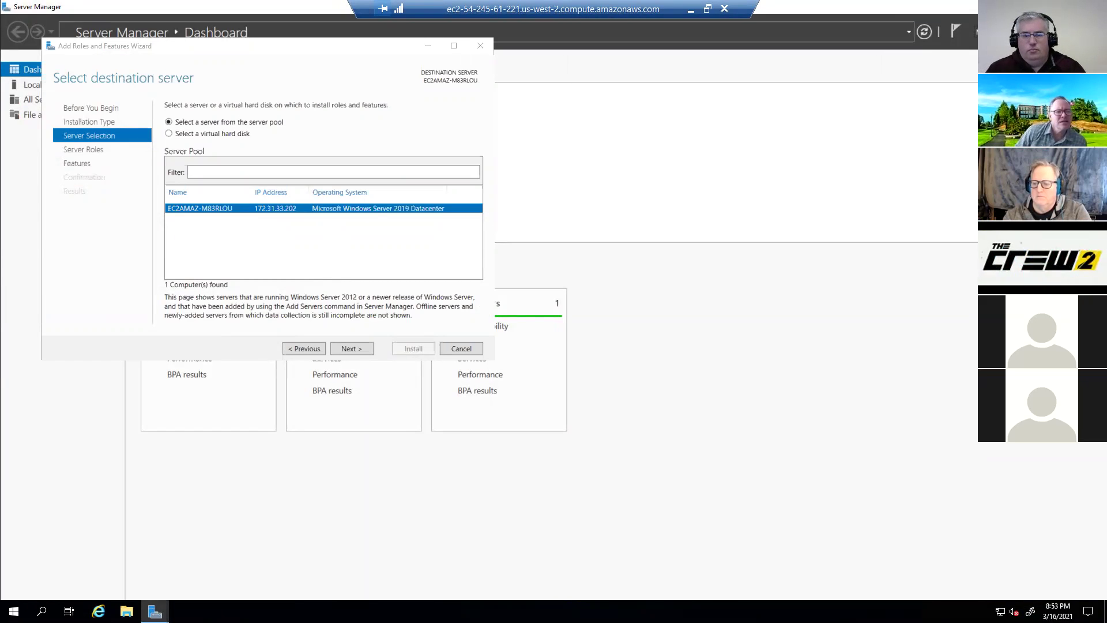
# - Select the Web Server (IIS) role and add its IIS Management Console feature
pyautogui.click(358, 350)
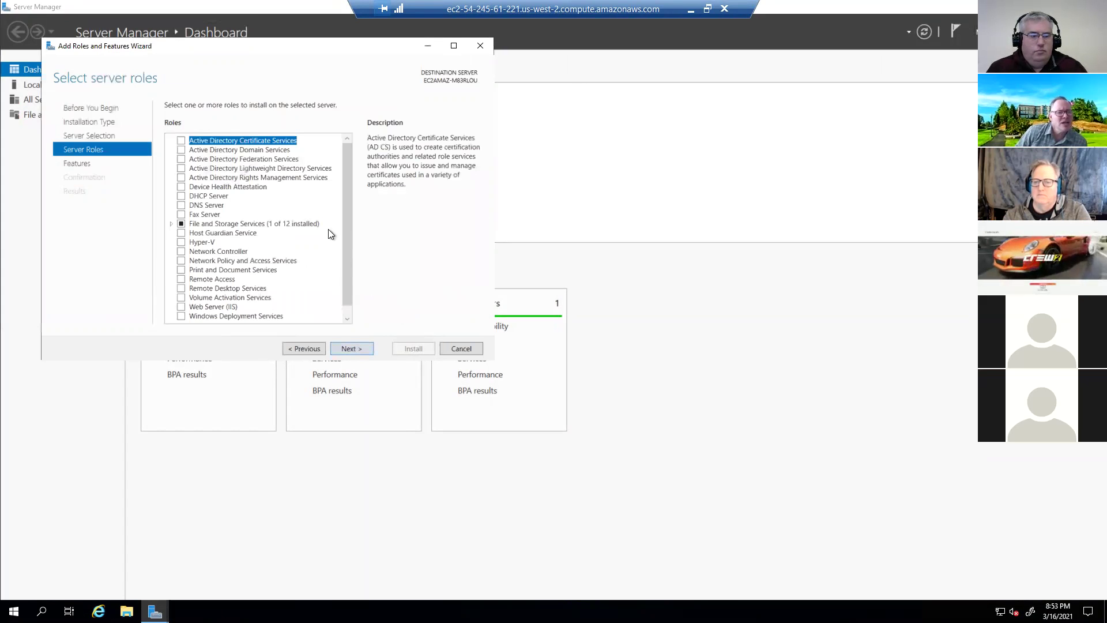
pyautogui.scroll(-1, 344, 199)
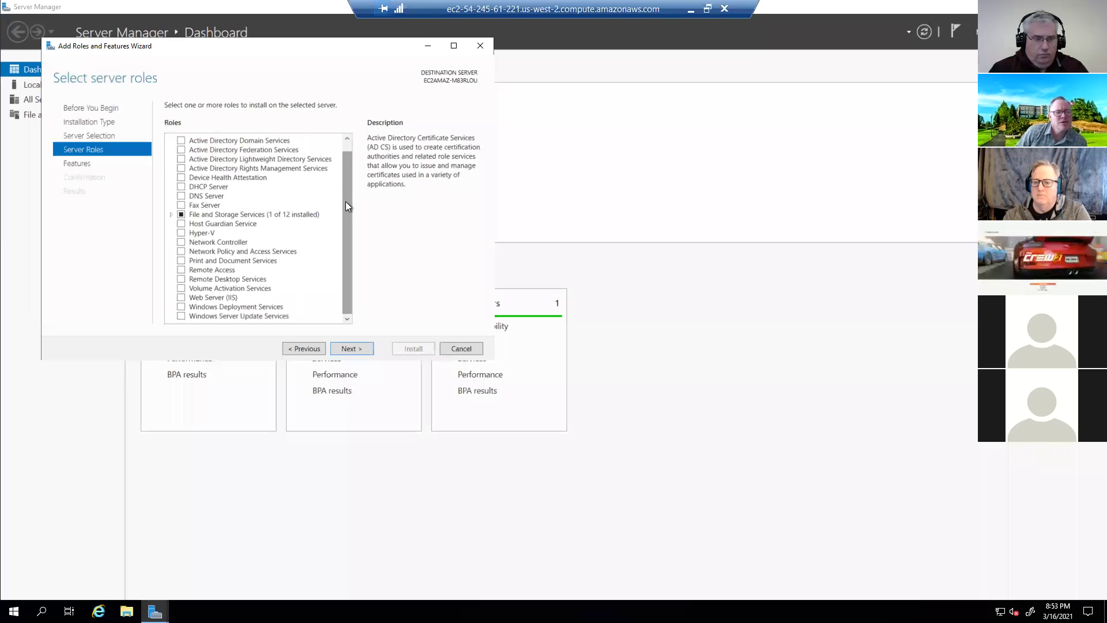
pyautogui.press('w')
pyautogui.press('space')
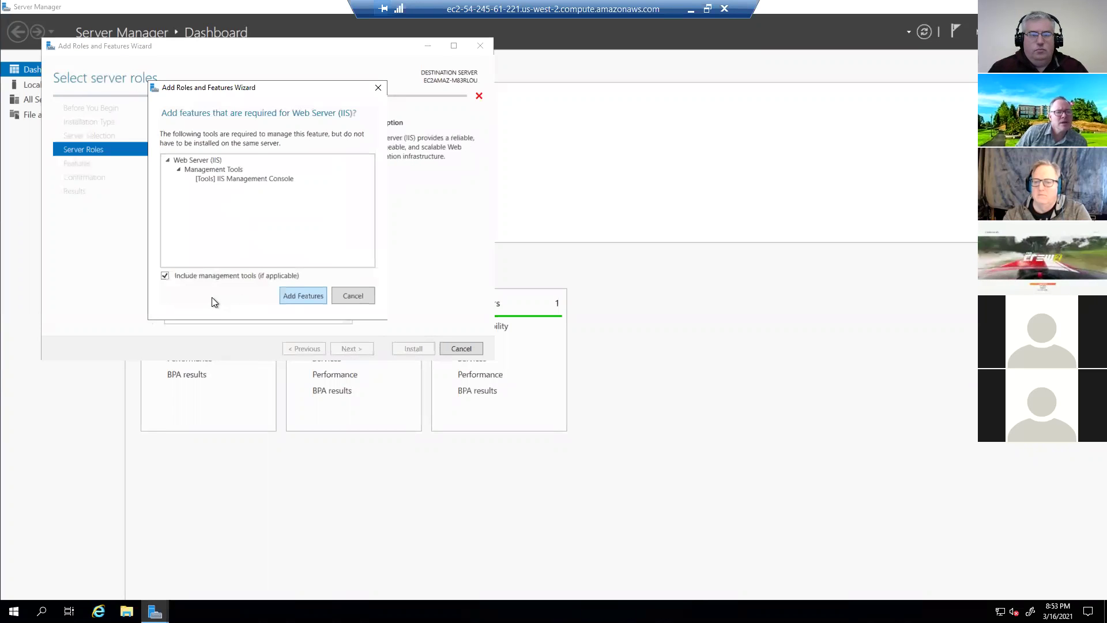
pyautogui.press('Return')
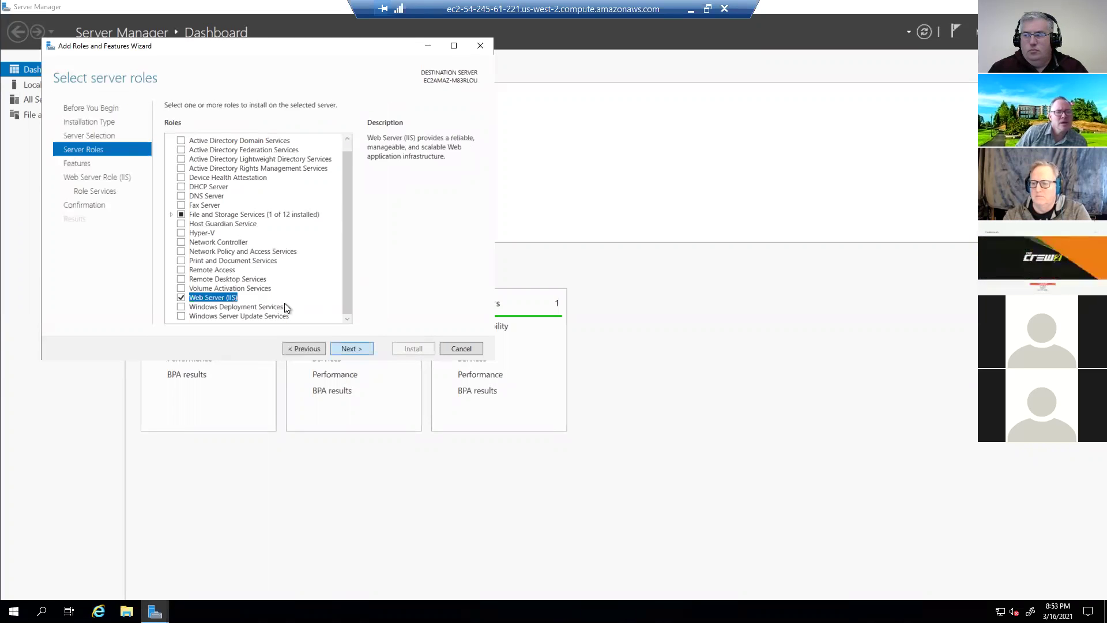
pyautogui.press('Return')
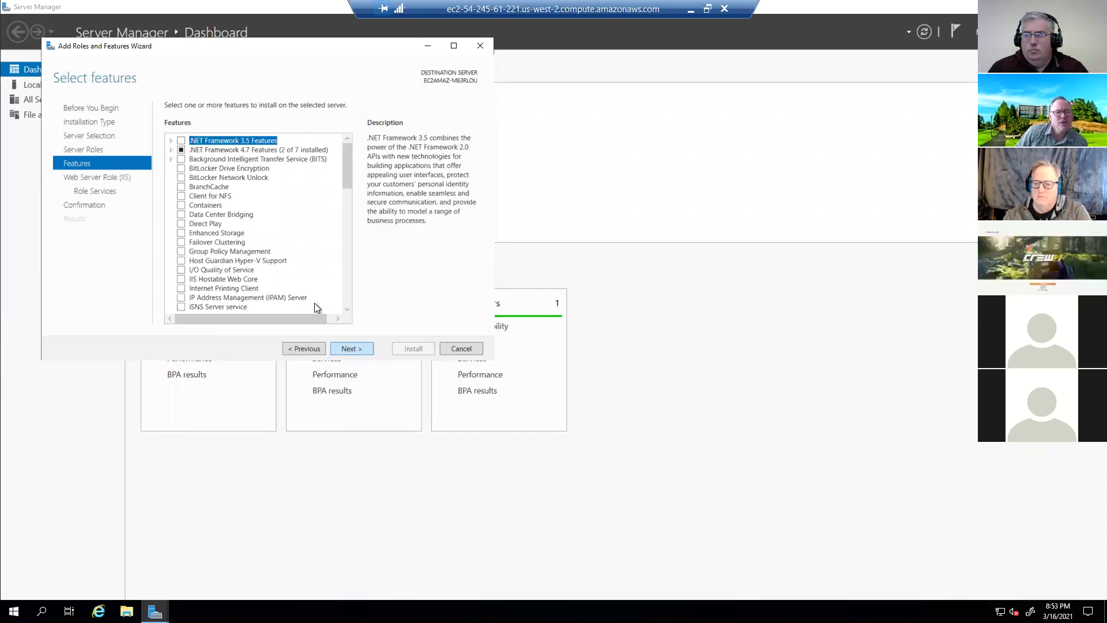
# - Accept the default features and role services and start installing IIS
pyautogui.click(354, 348)
pyautogui.click(354, 349)
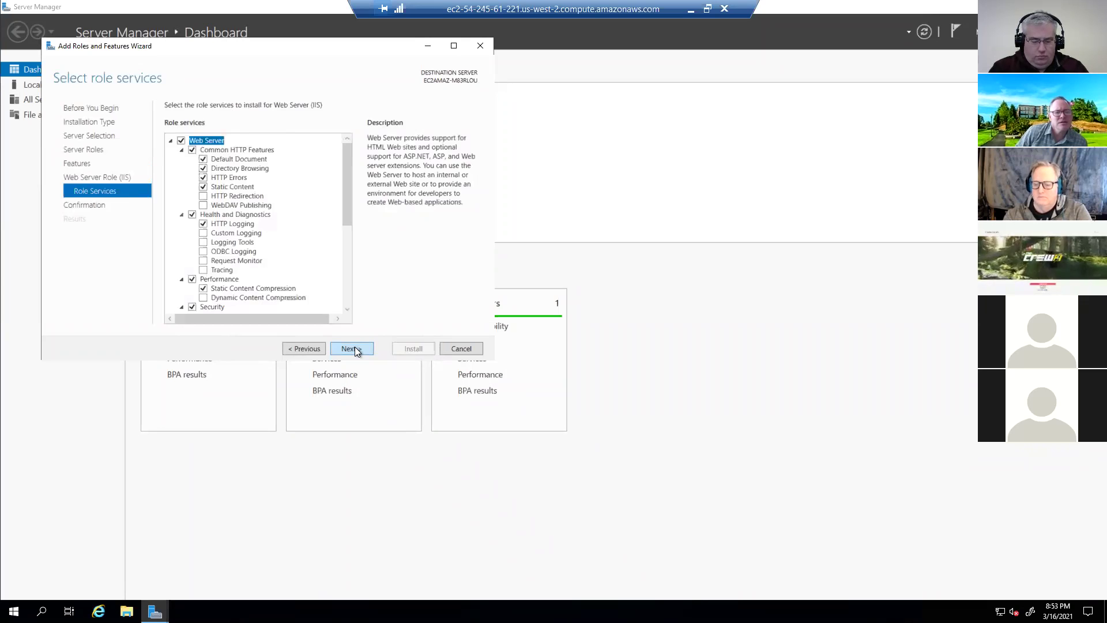
pyautogui.click(354, 348)
pyautogui.click(415, 348)
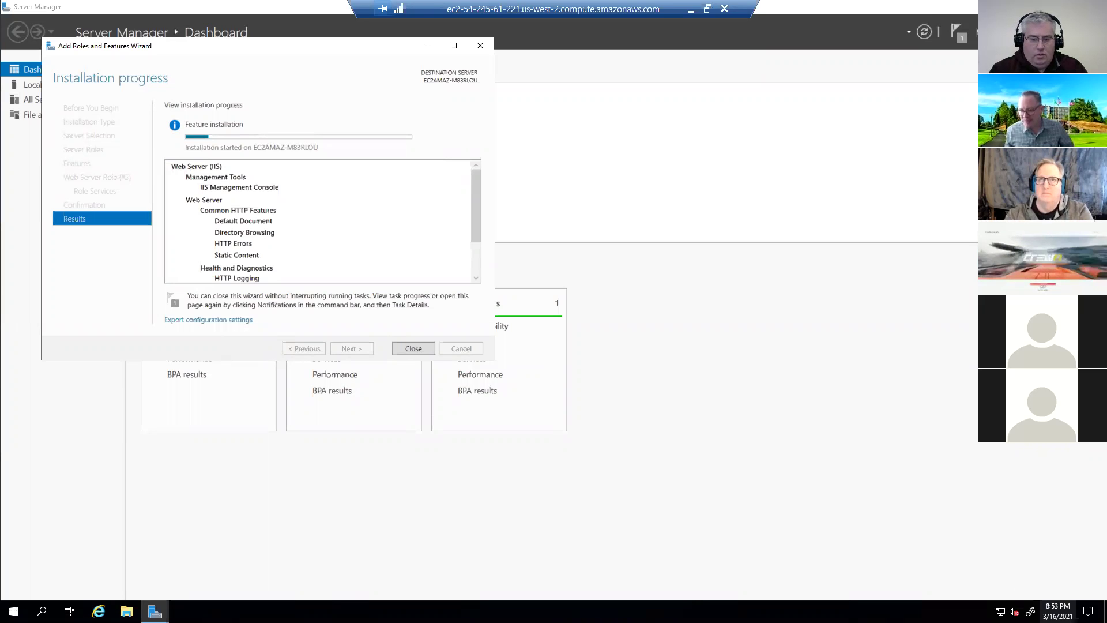
pyautogui.click(1058, 611)
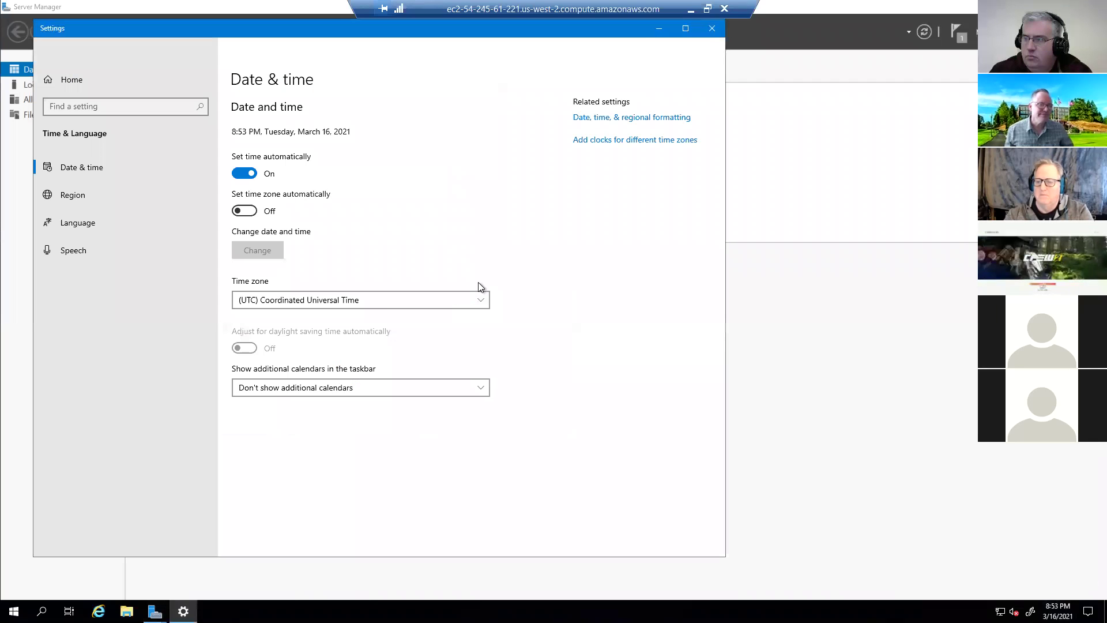
# - Set the server's time zone to (UTC-08:00) Pacific Time (US & Canada)
pyautogui.click(468, 290)
pyautogui.scroll(5, 396, 323)
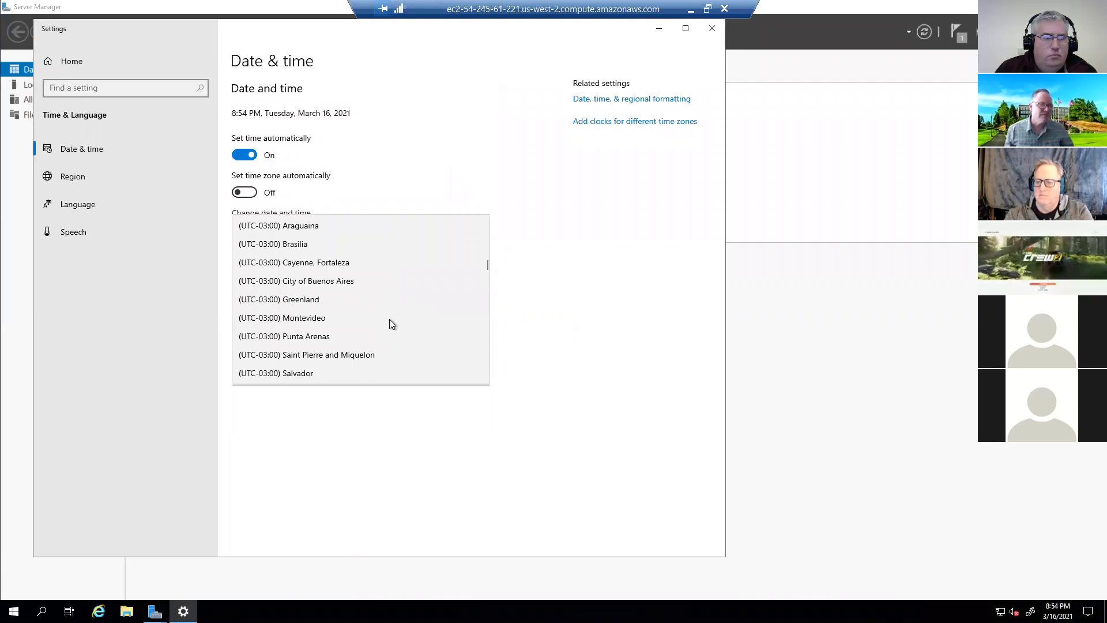
pyautogui.scroll(3, 357, 275)
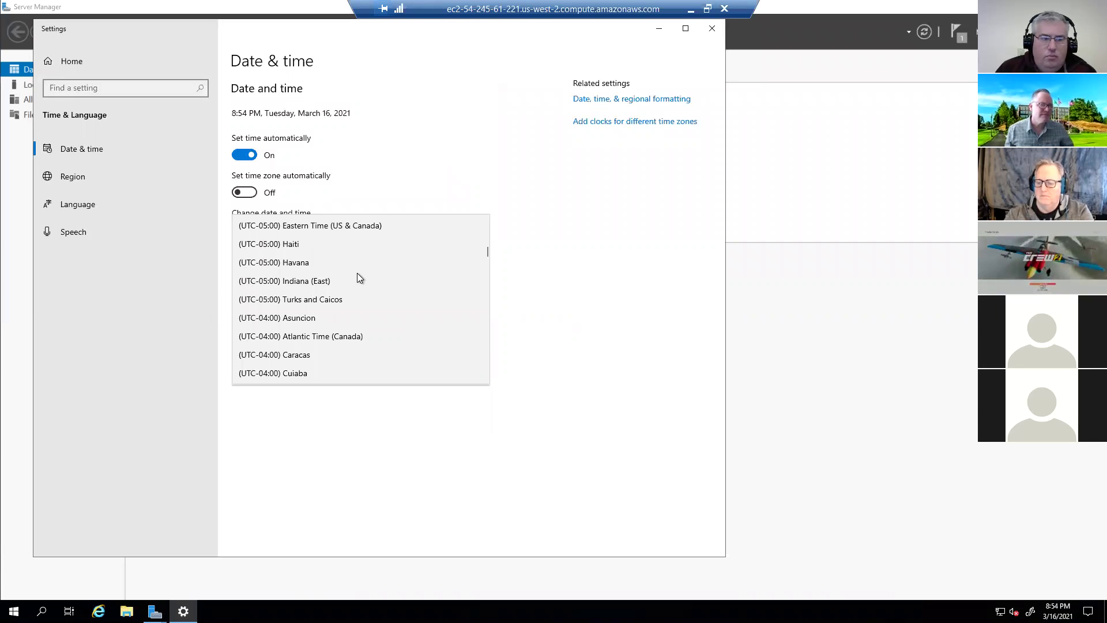
pyautogui.scroll(2, 365, 278)
pyautogui.scroll(3, 361, 258)
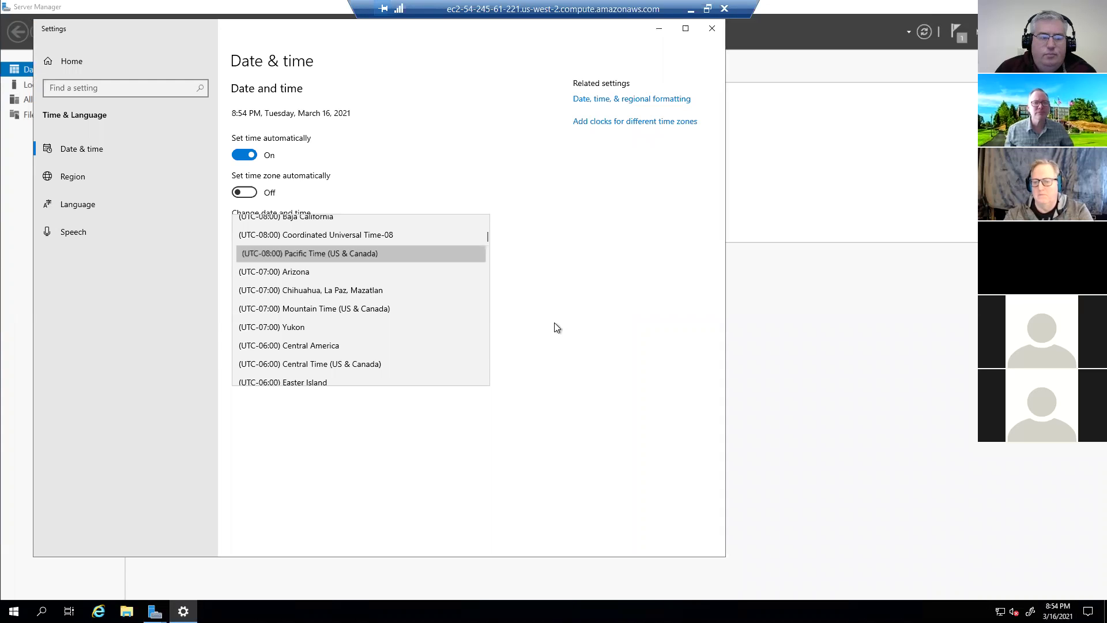
pyautogui.press('Return')
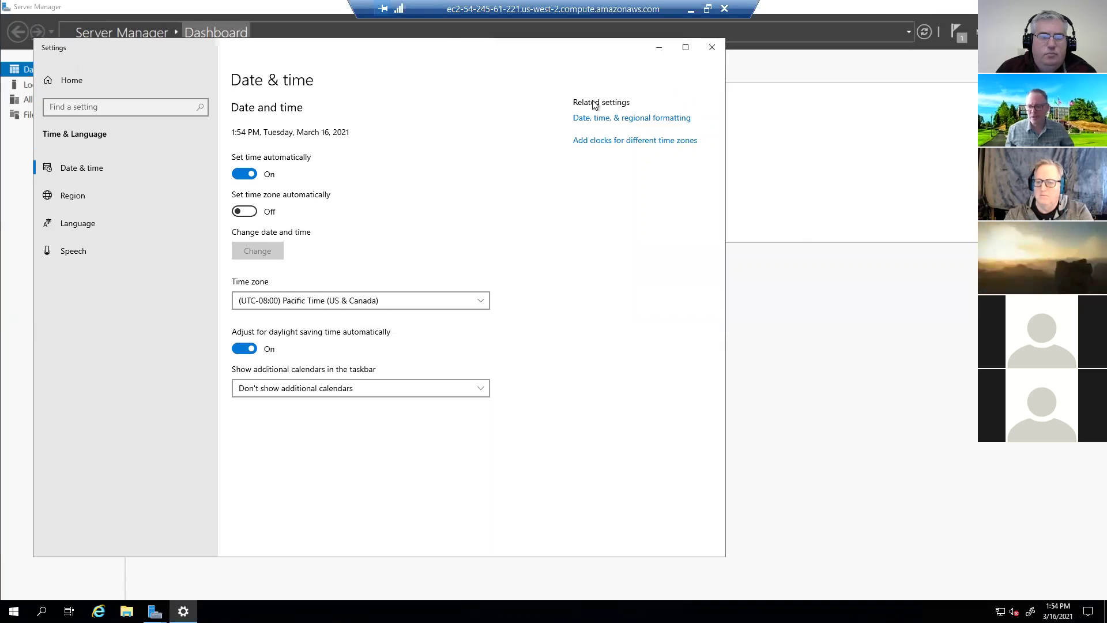
# - Close the Add Roles and Features wizard from its installation progress window
pyautogui.click(659, 44)
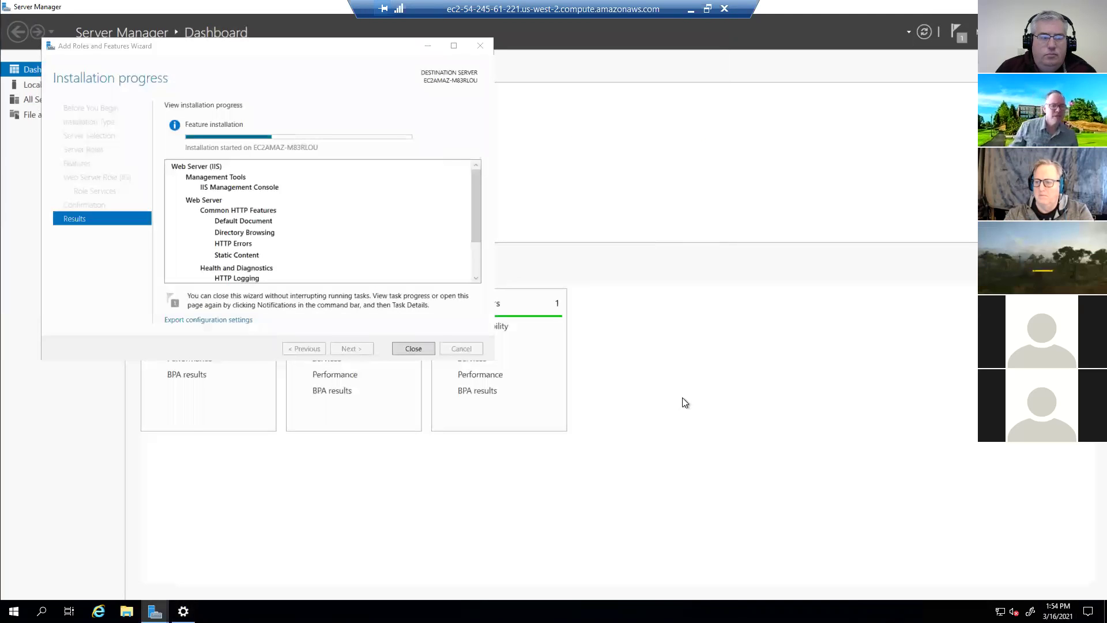
pyautogui.click(341, 216)
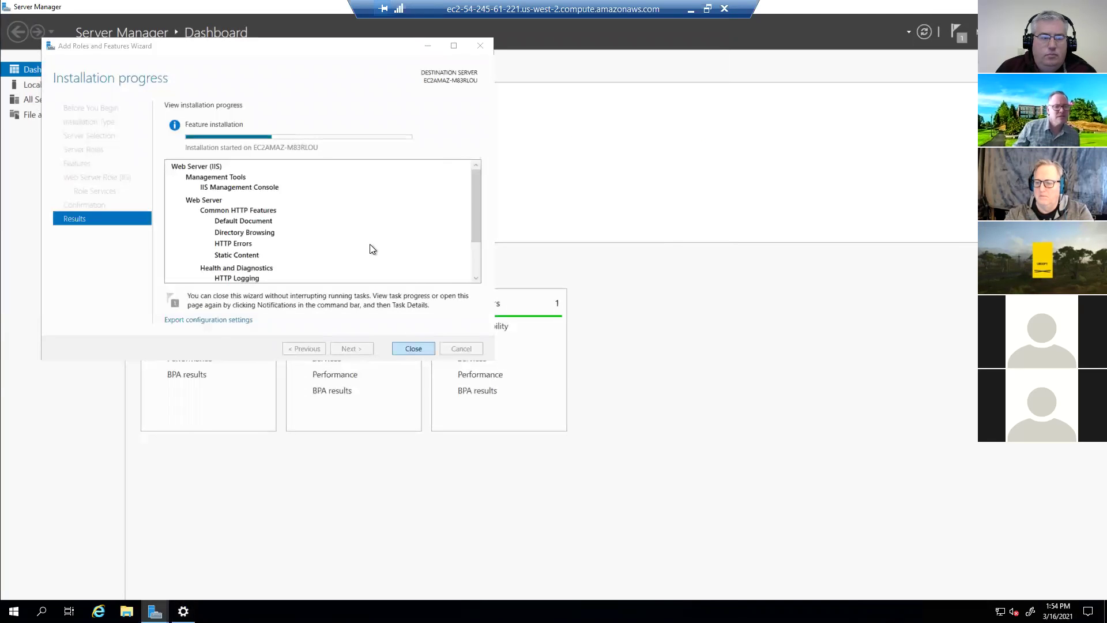
pyautogui.click(414, 349)
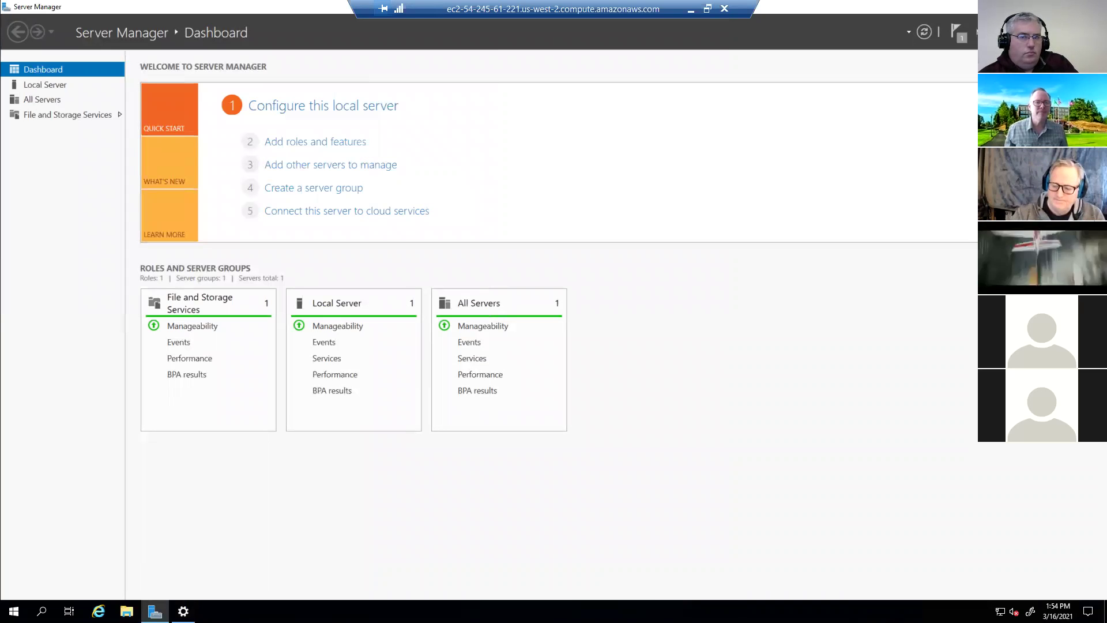
# - Close Server Manager and Settings, then load 54.245.61.221 in a new Chrome tab
pyautogui.hotkey('alt', 'F4')
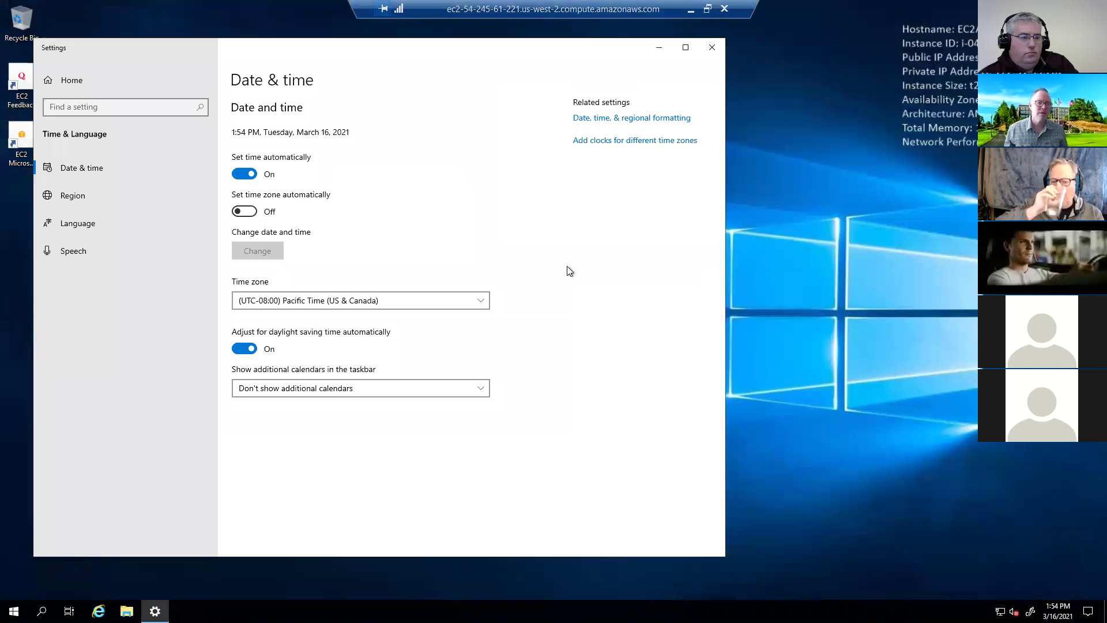
pyautogui.click(711, 47)
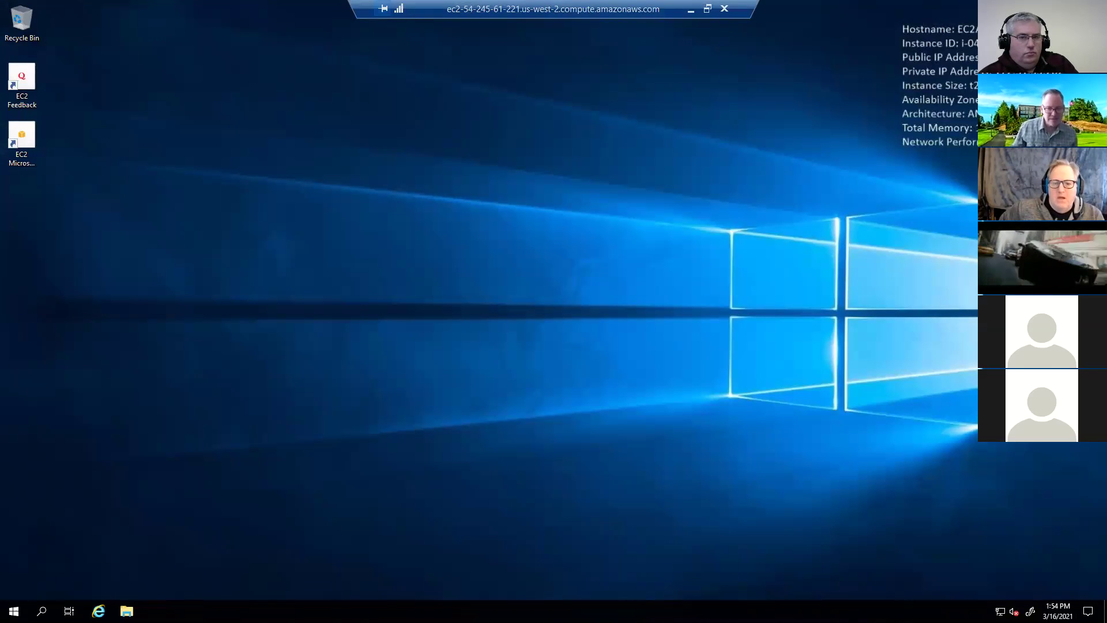
pyautogui.hotkey('alt', 'Tab')
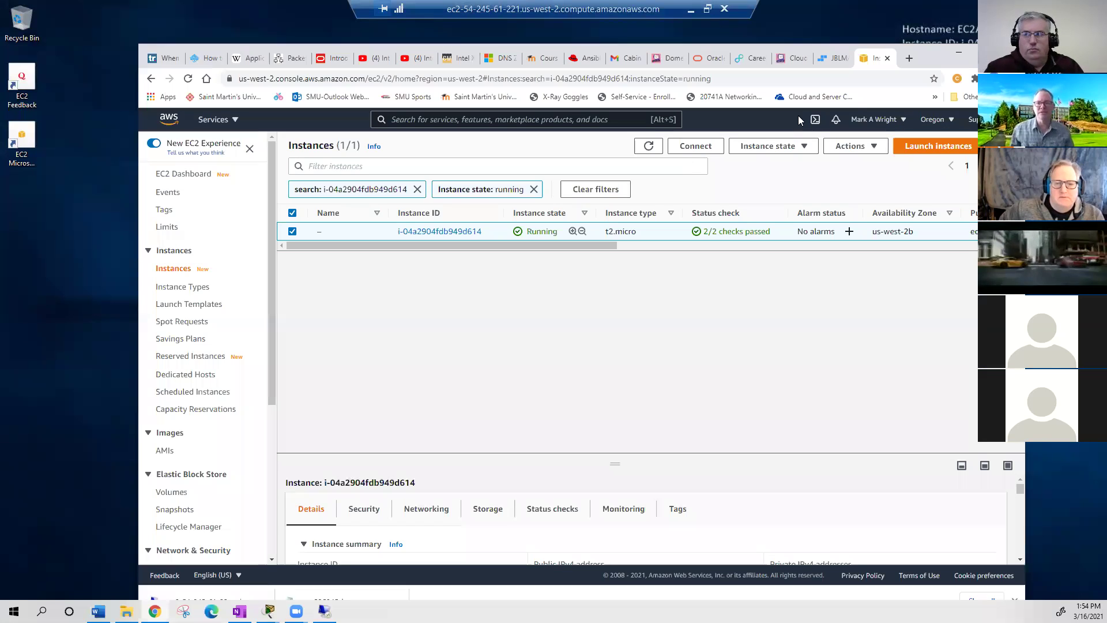
pyautogui.click(909, 59)
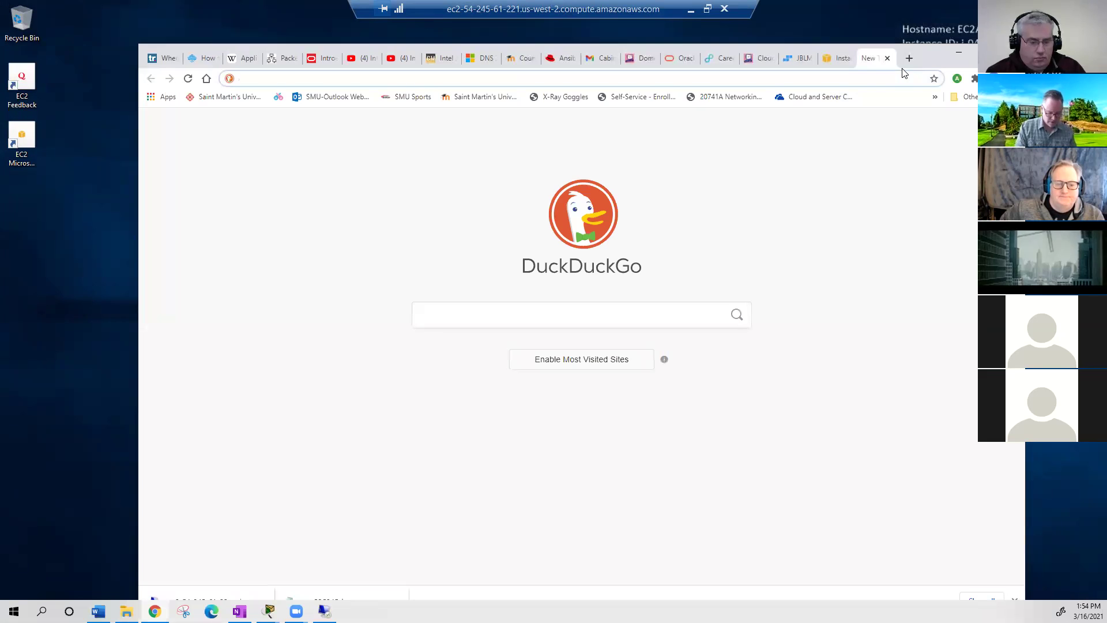
pyautogui.write('54.')
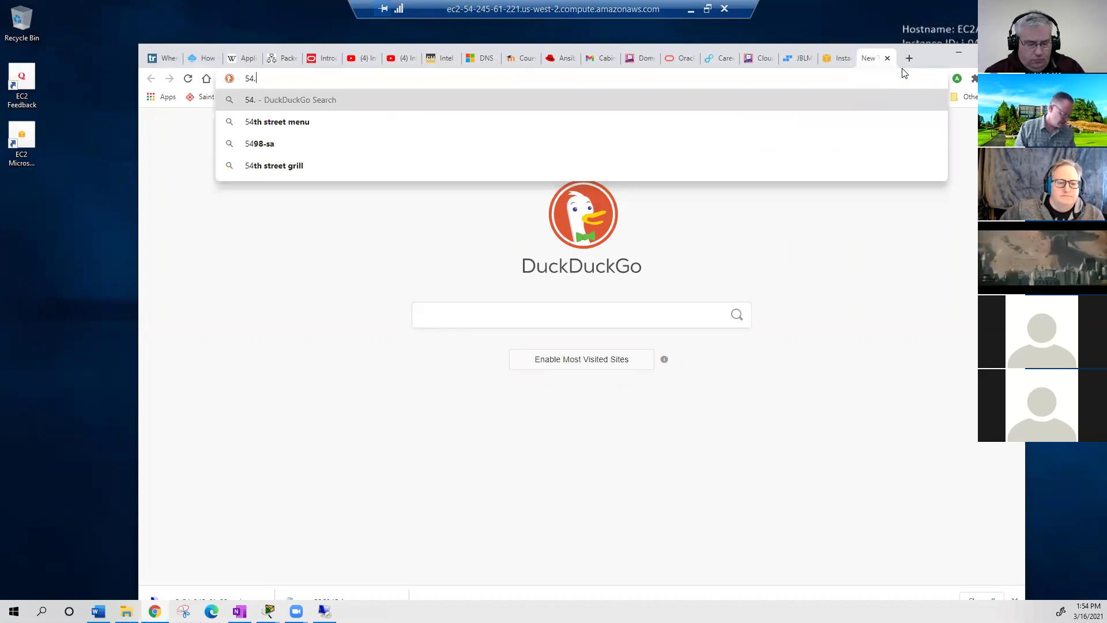
pyautogui.write('24')
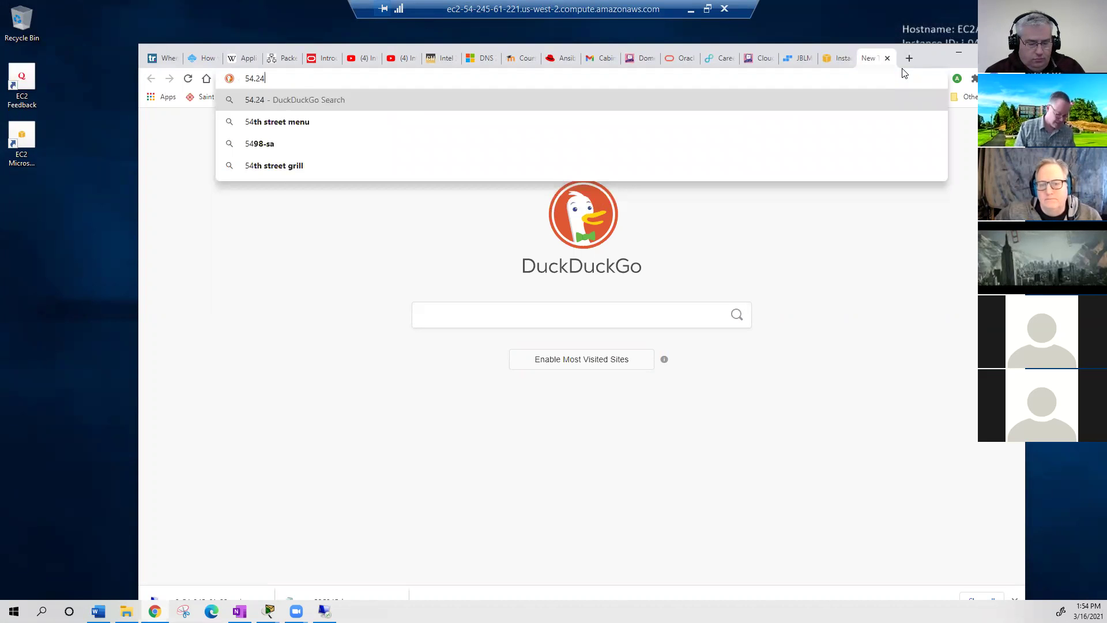
pyautogui.write('5.61')
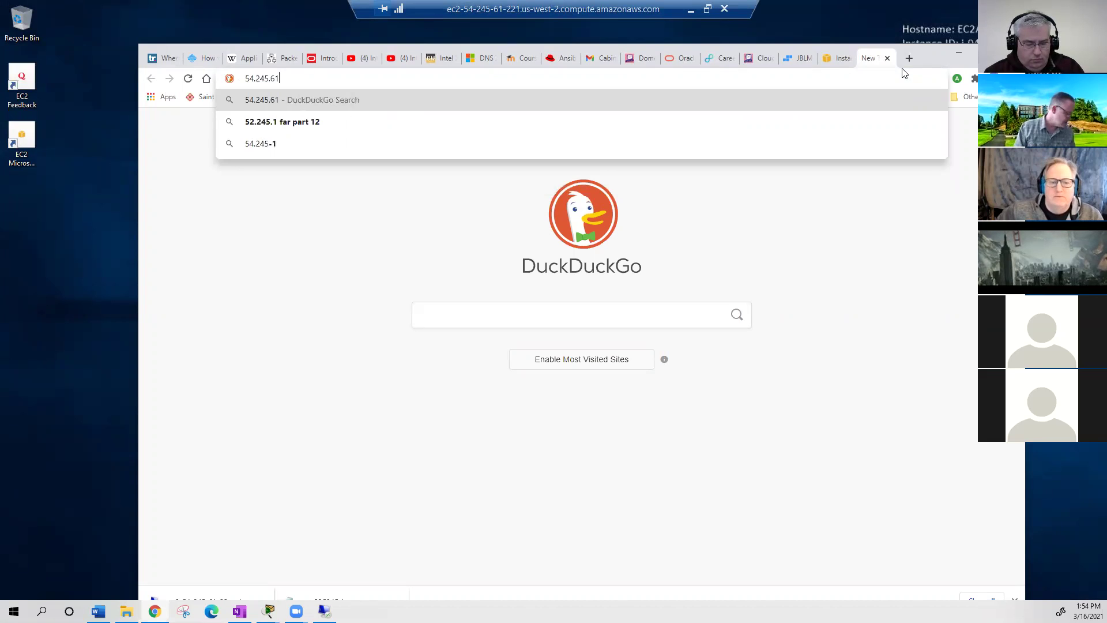
pyautogui.write('.221')
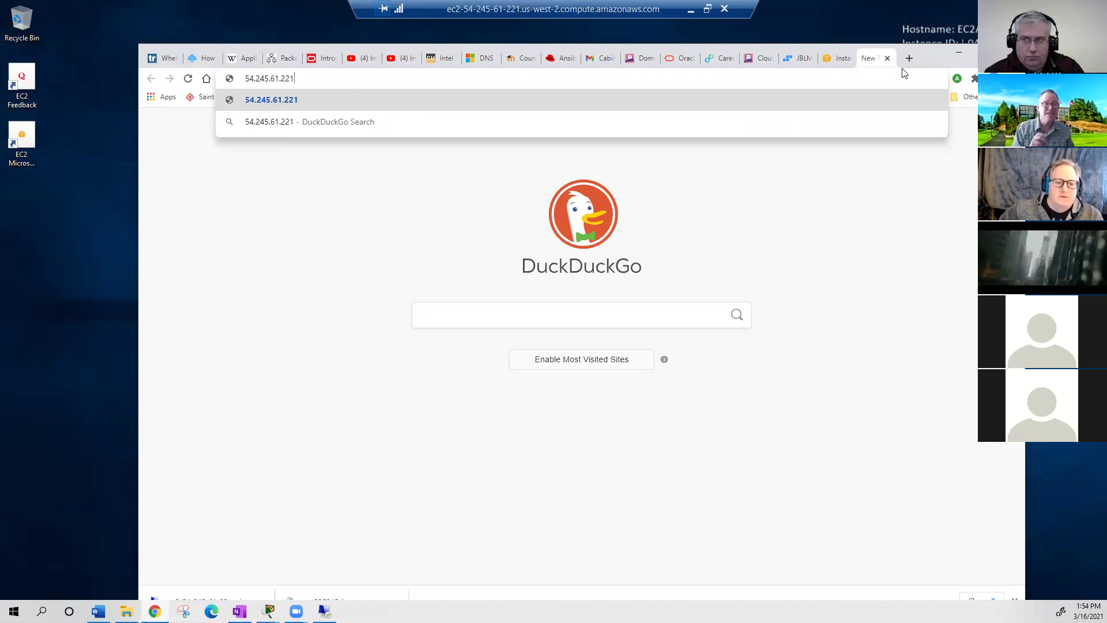
pyautogui.press('Return')
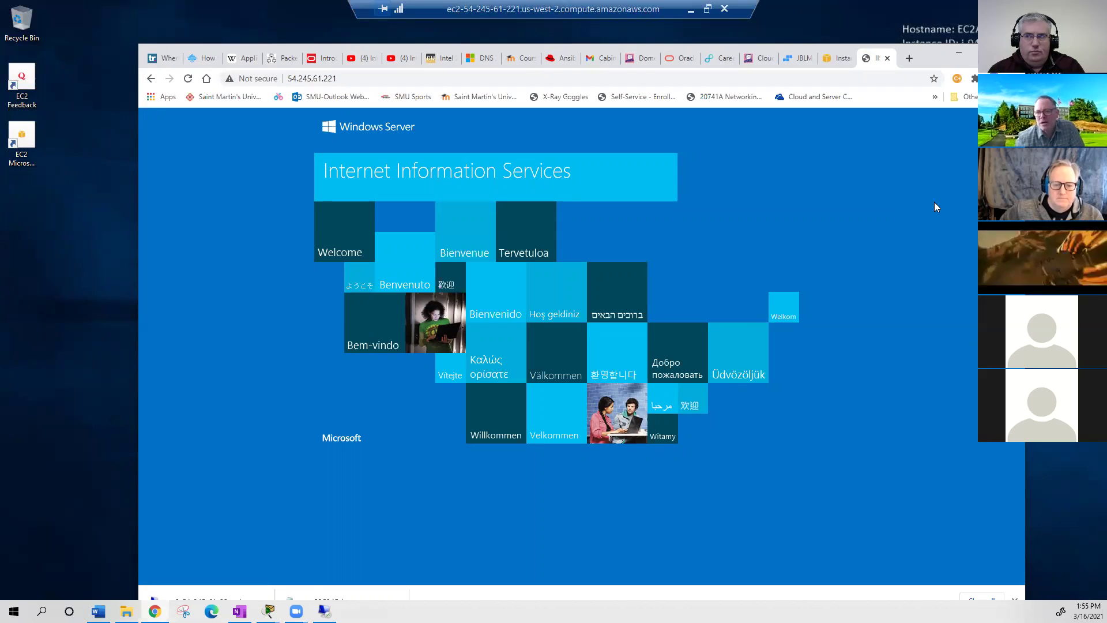
pyautogui.hotkey('alt', 'Tab')
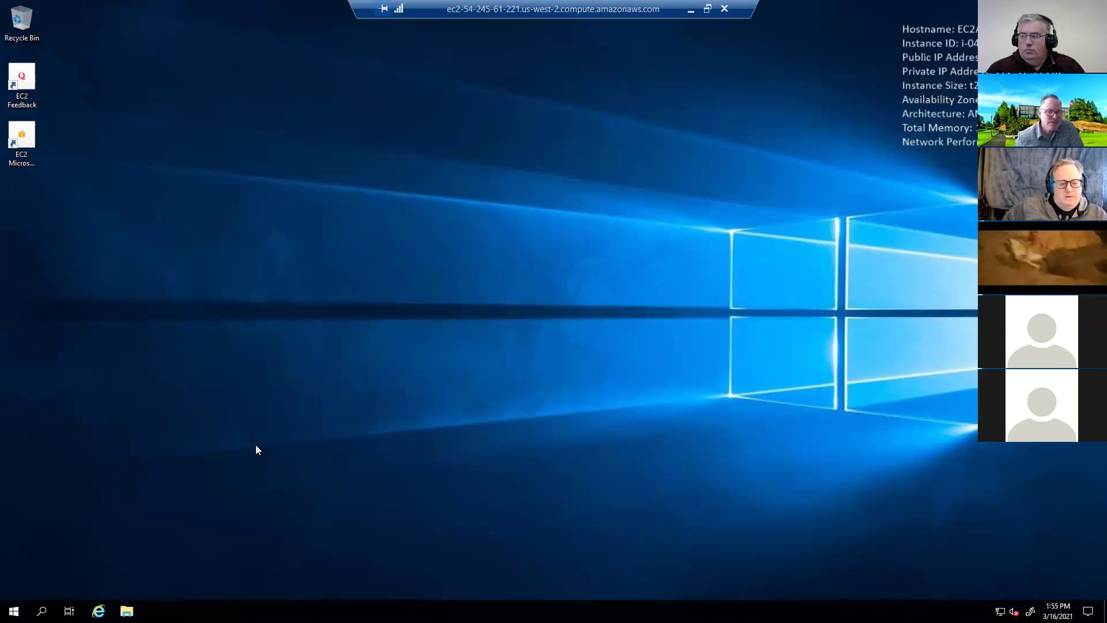
# - Browse File Explorer to C:\inetpub\wwwroot and move the window to the right
pyautogui.click(126, 610)
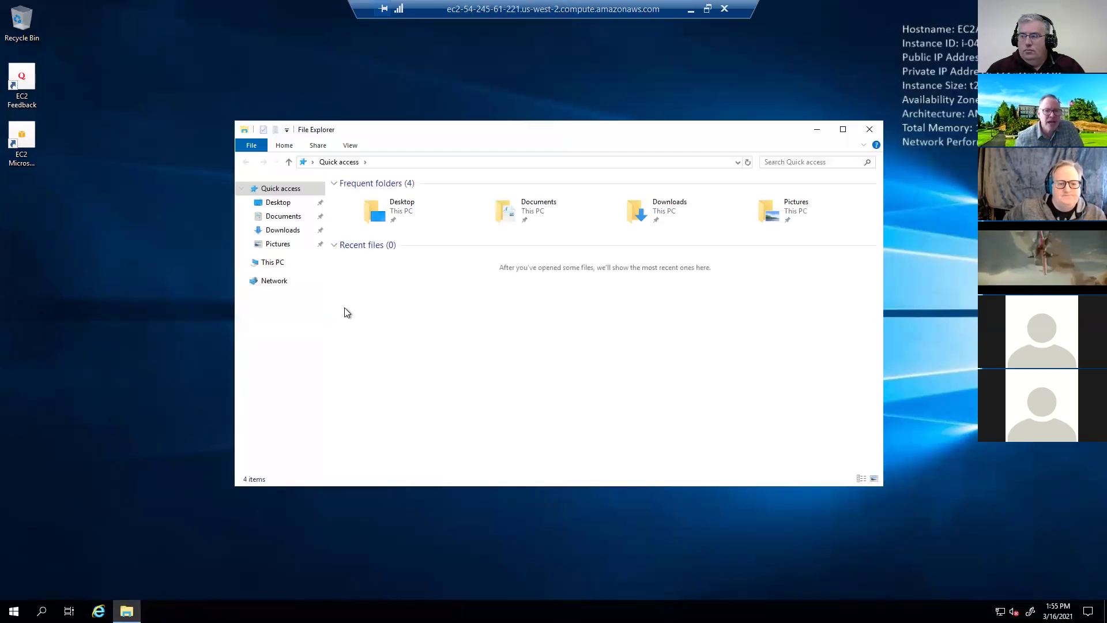
pyautogui.click(272, 262)
pyautogui.doubleClick(398, 318)
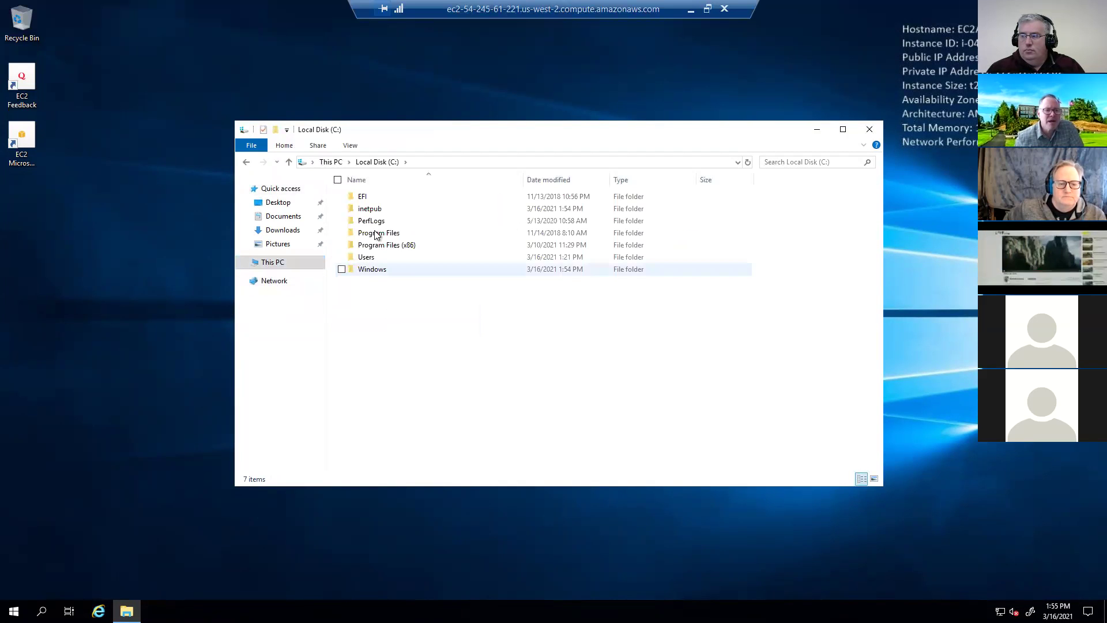
pyautogui.doubleClick(374, 209)
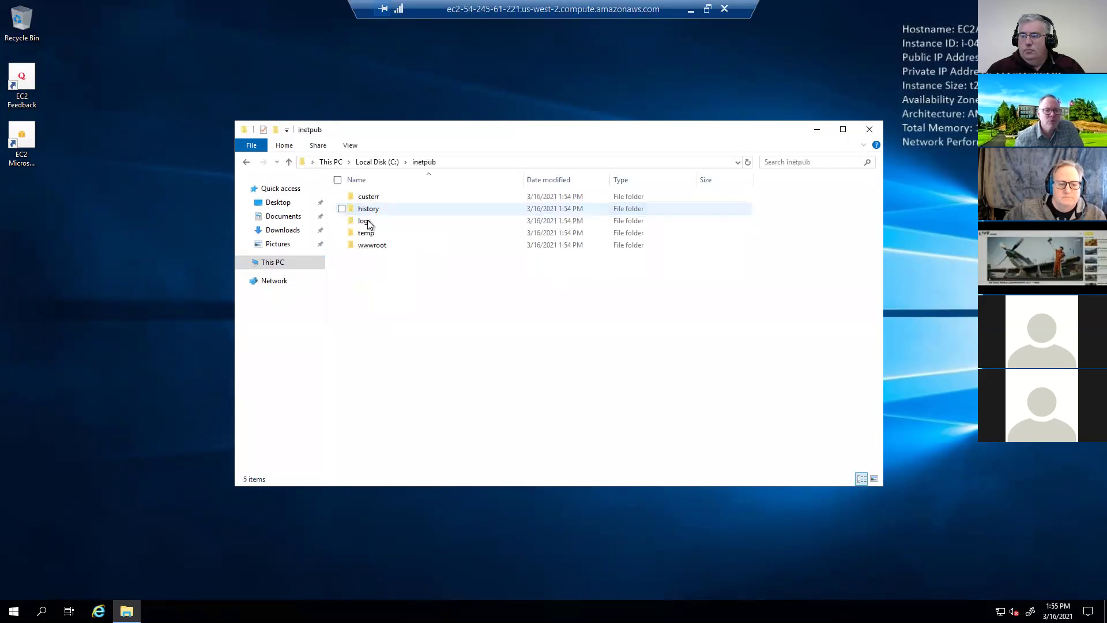
pyautogui.doubleClick(371, 245)
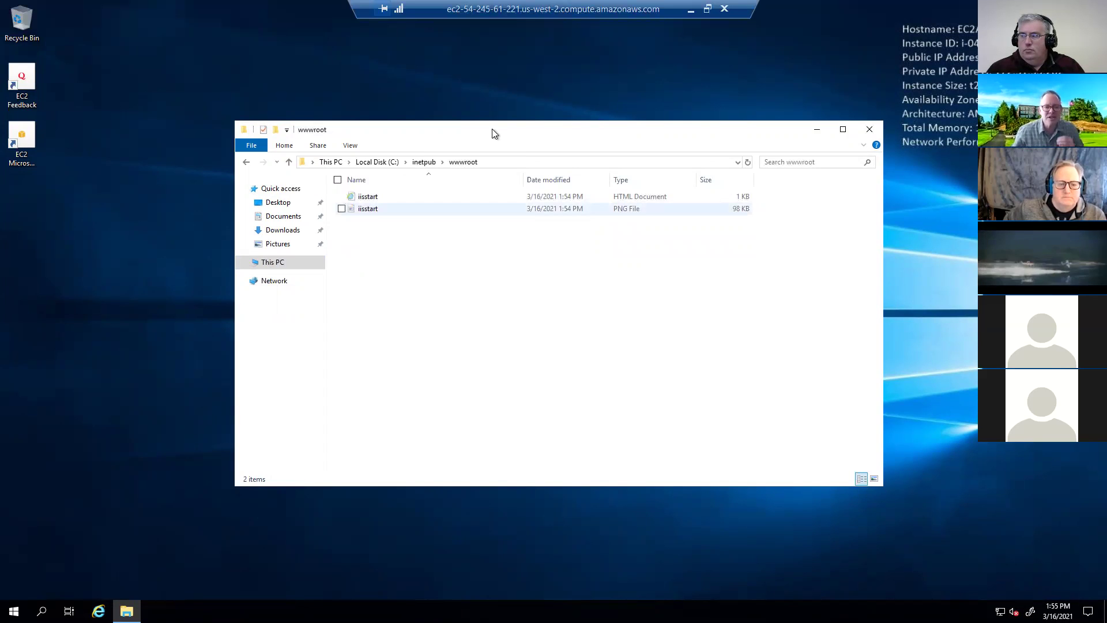
pyautogui.moveTo(492, 131); pyautogui.dragTo(670, 138)
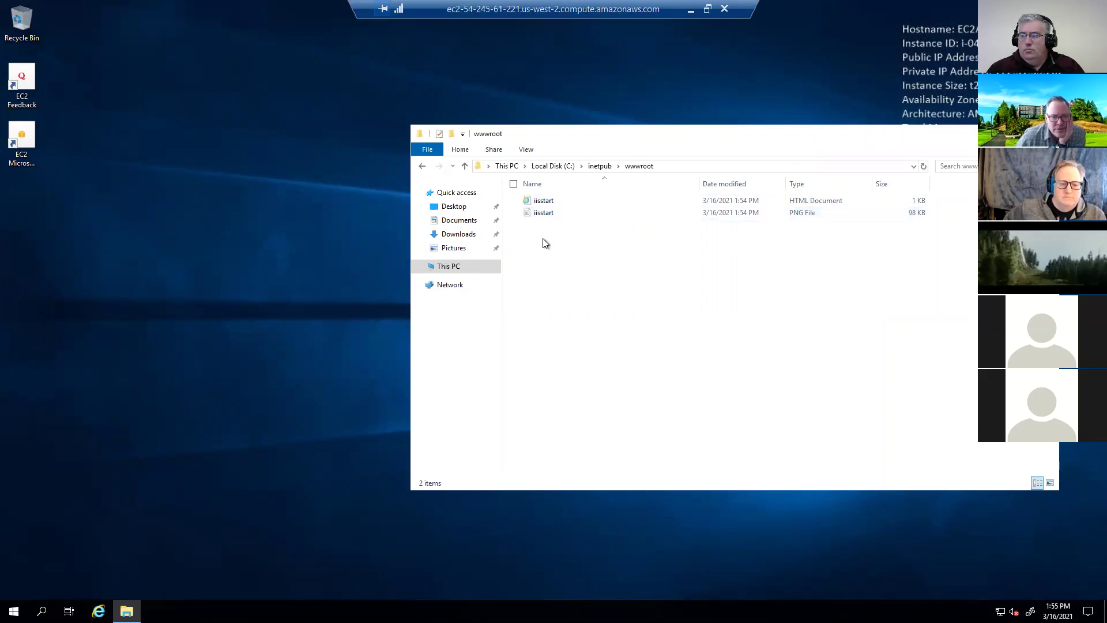
pyautogui.rightClick(532, 252)
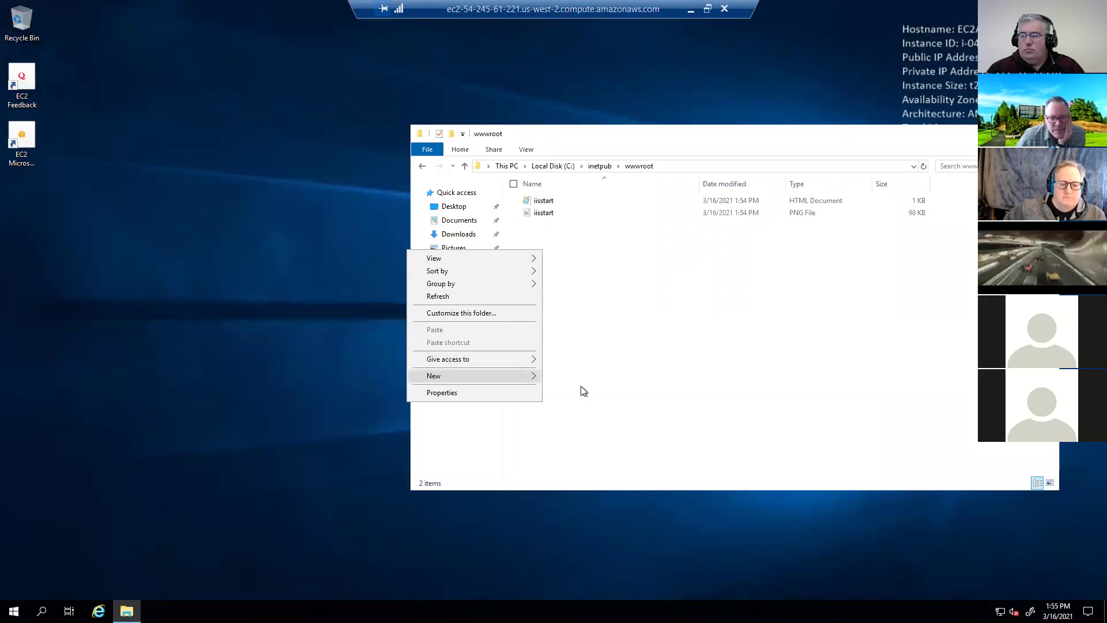
# - Create a new text file named index.html in C:\inetpub\wwwroot and open it in Notepad
pyautogui.moveTo(580, 386)
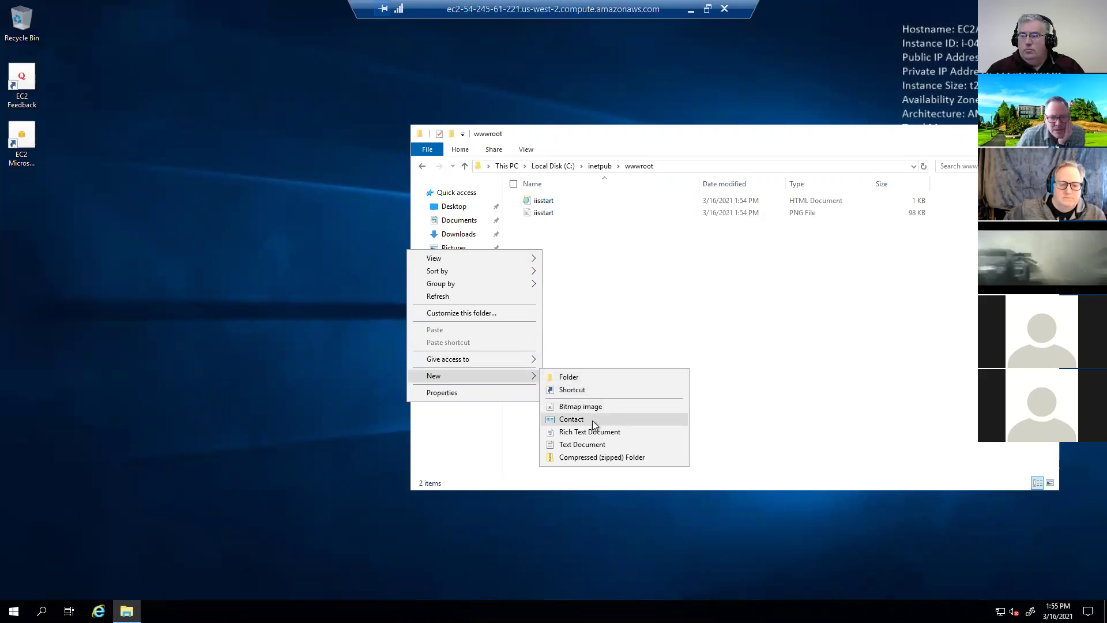
pyautogui.click(593, 444)
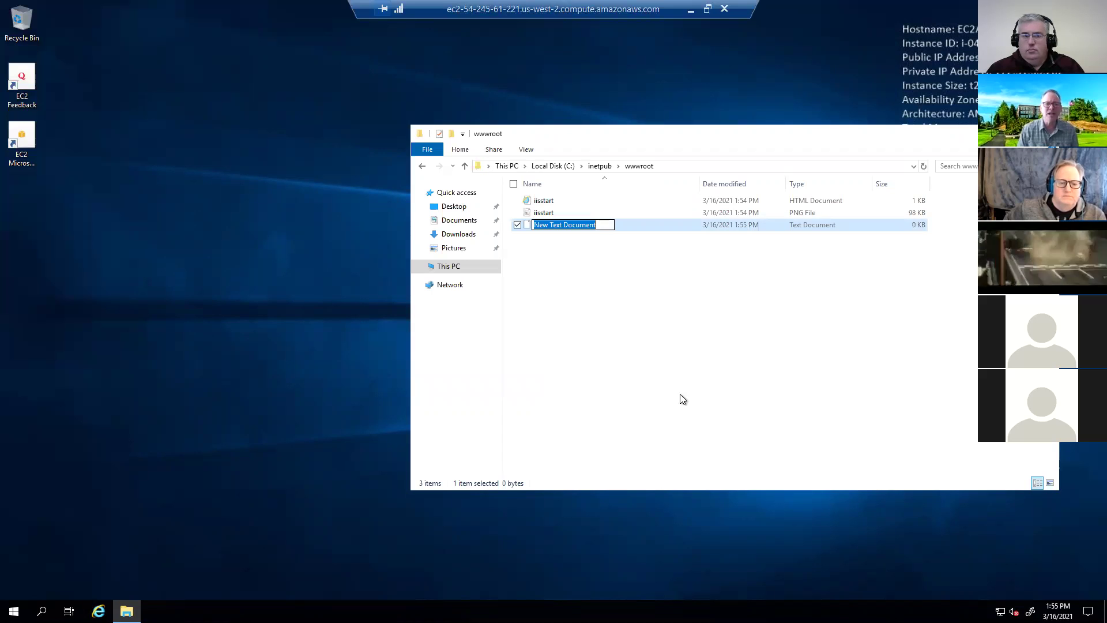
pyautogui.write('index.htm')
pyautogui.press('BackSpace')
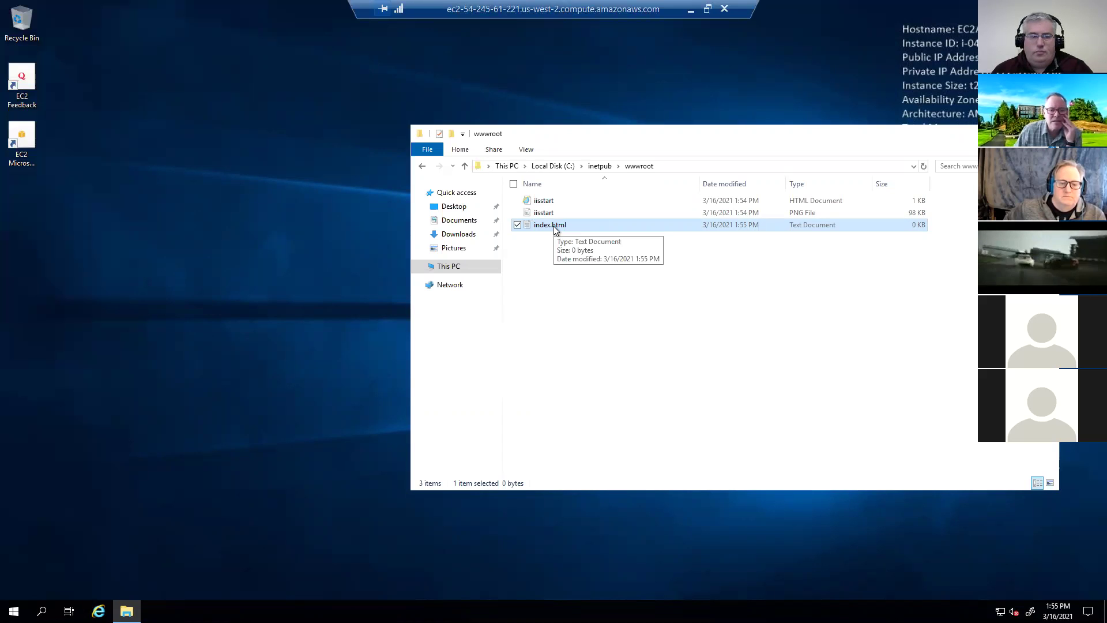
pyautogui.hotkey('shift', 'F10')
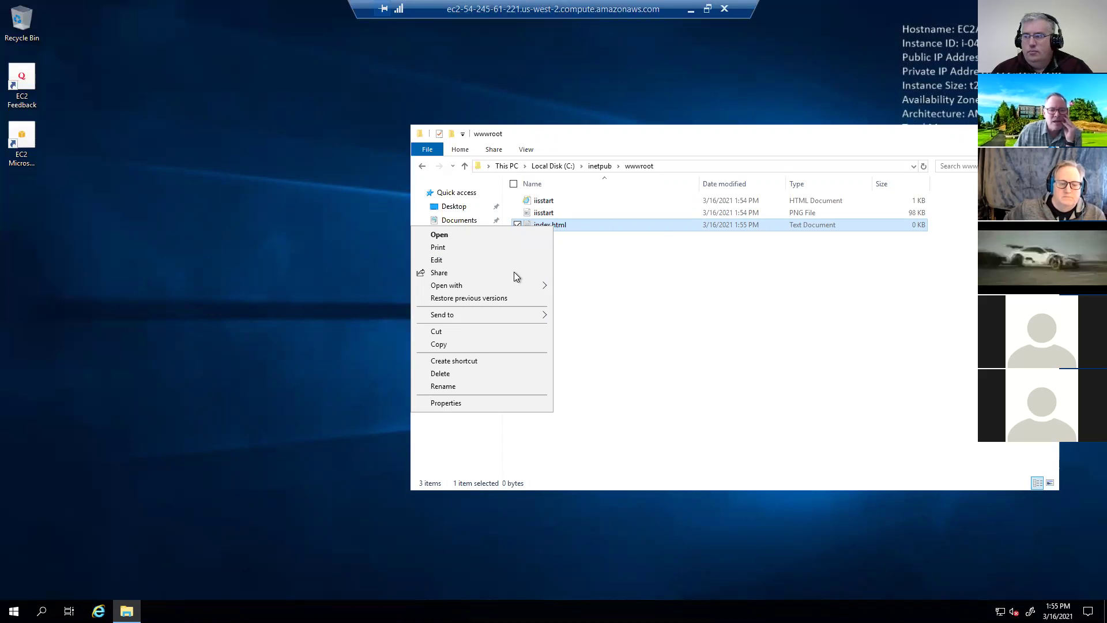
pyautogui.click(510, 259)
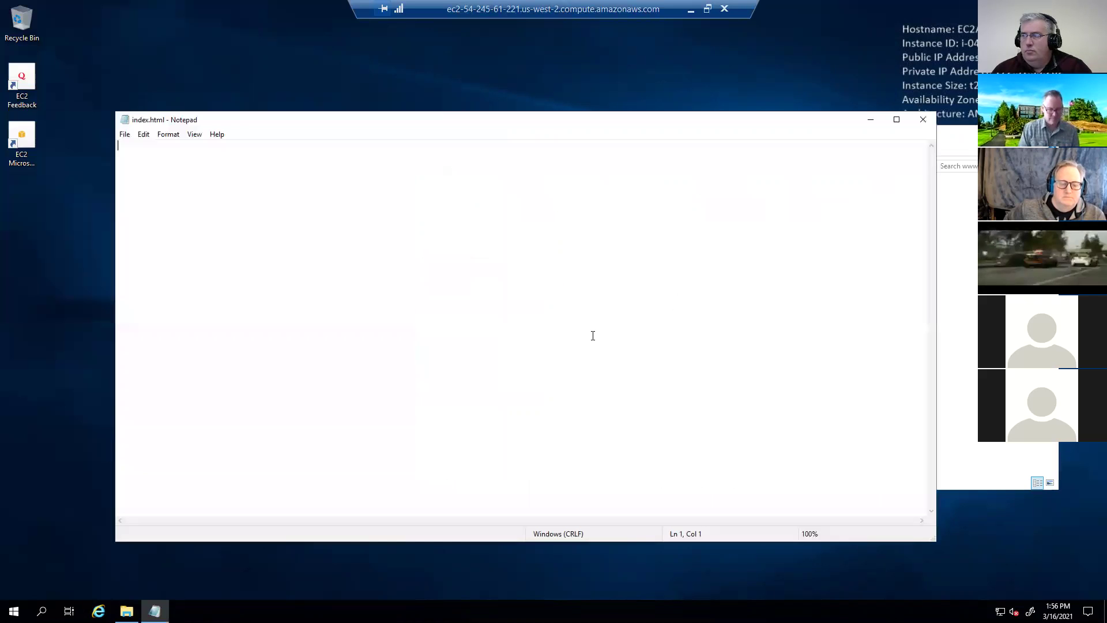
# - Write a one-line 'Cool Website!!!!' greeting into index.html, save it, and close Notepad
pyautogui.write('This ')
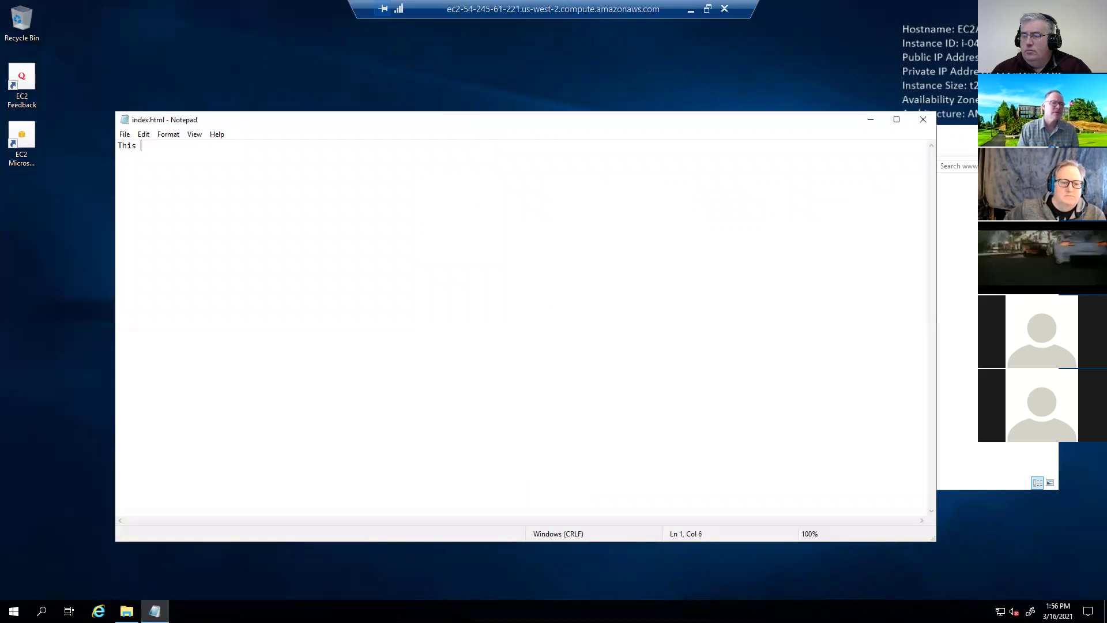
pyautogui.write("is mark'")
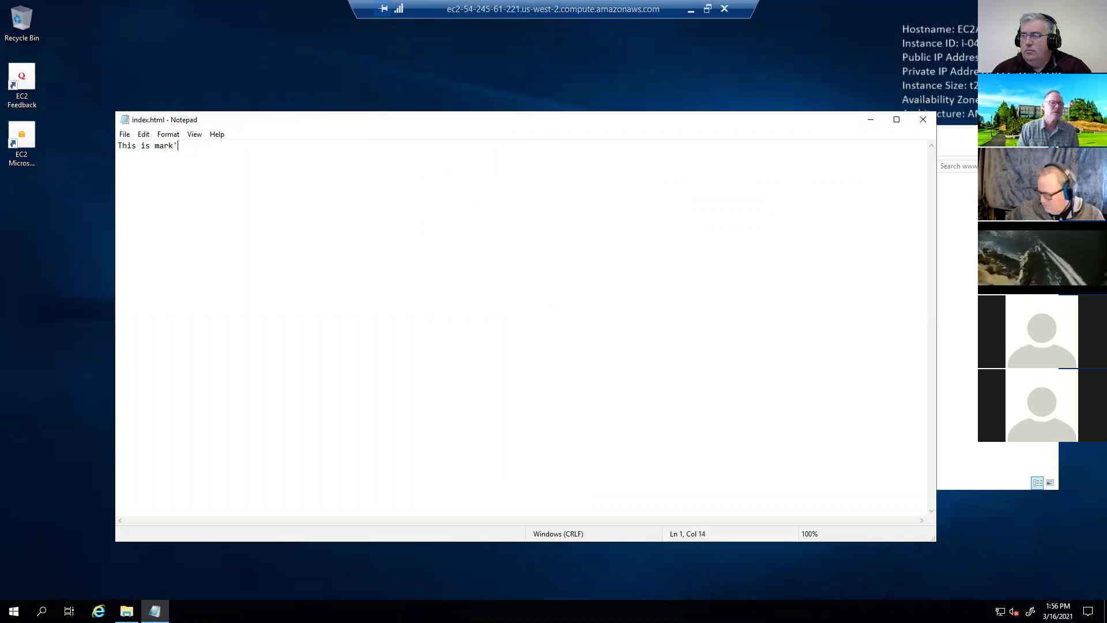
pyautogui.write('s Cool W')
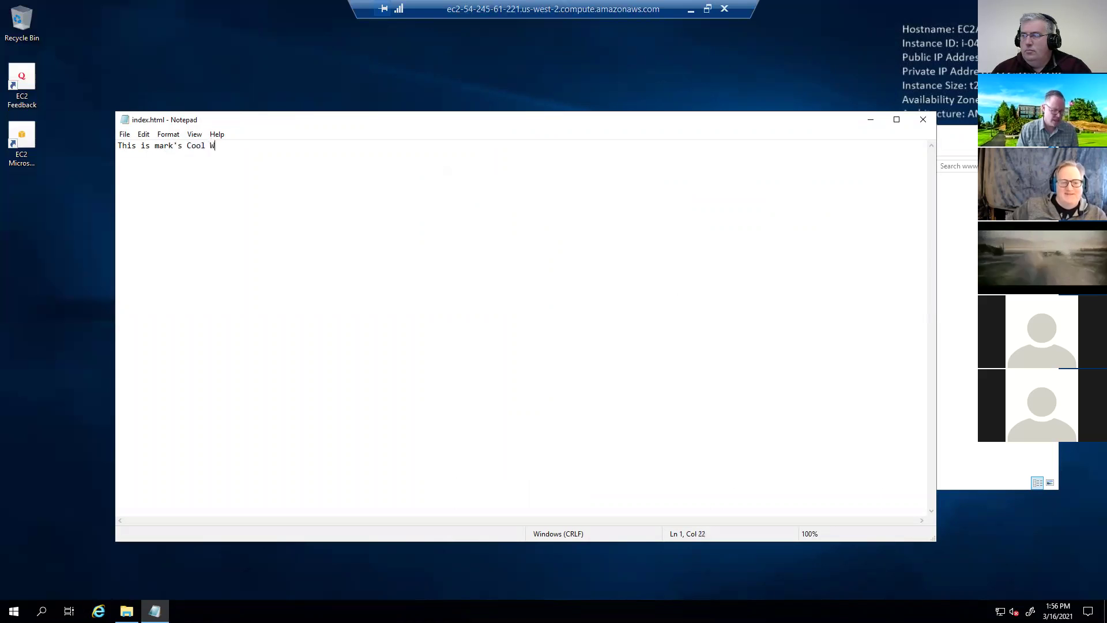
pyautogui.write('ebsite!!!!')
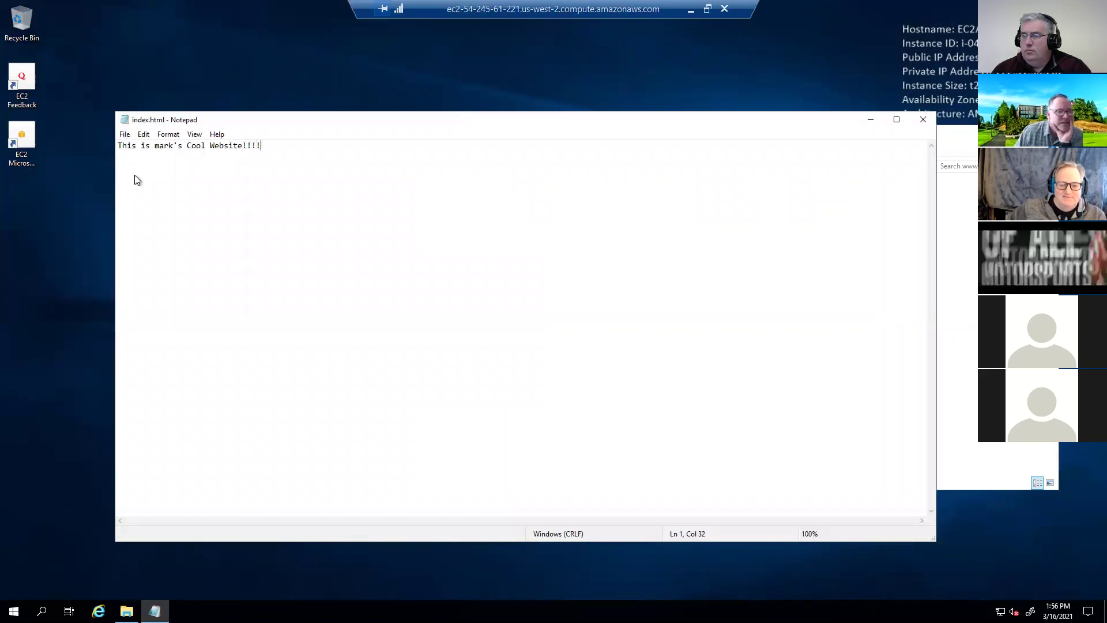
pyautogui.click(125, 134)
pyautogui.click(144, 171)
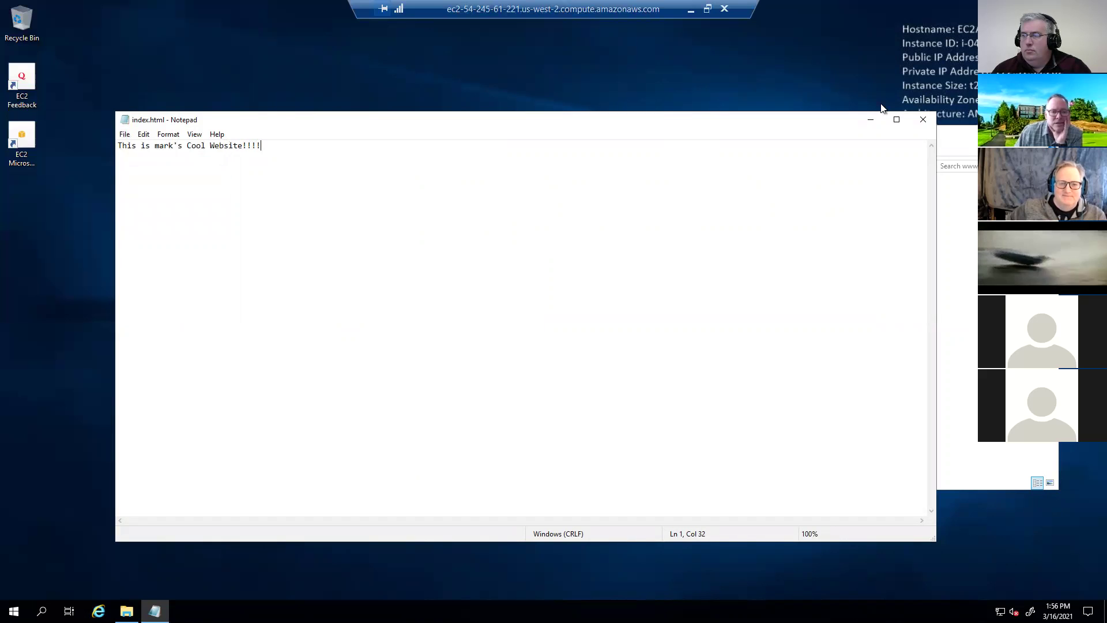
pyautogui.hotkey('alt', 'F4')
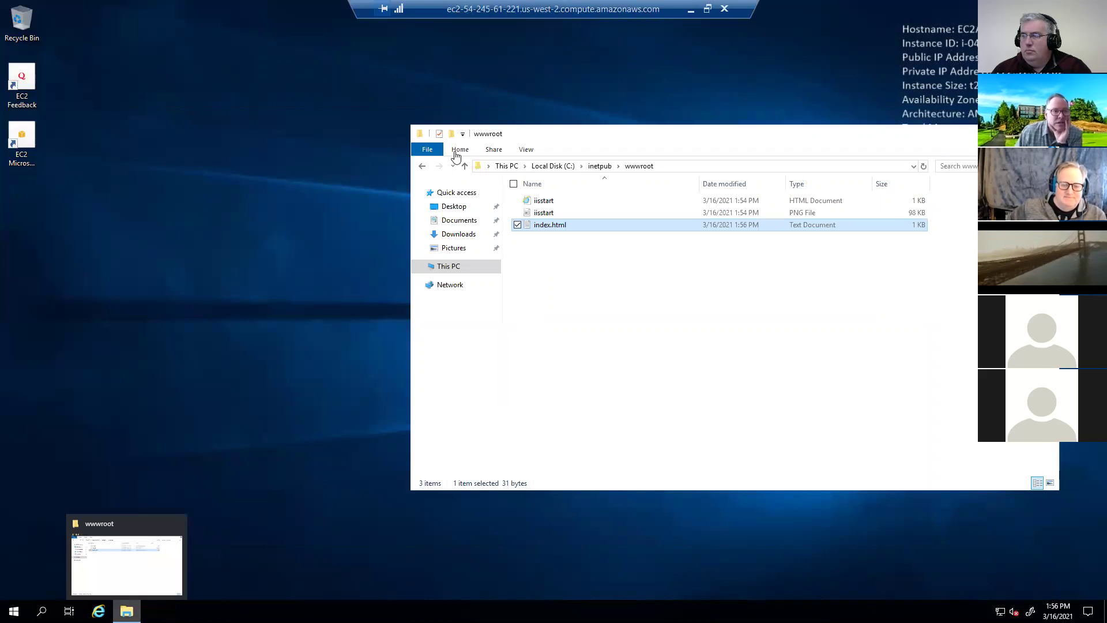
# - Reload 54.245.61.221 in Chrome to look for the new page
pyautogui.hotkey('alt', 'Tab')
pyautogui.click(188, 78)
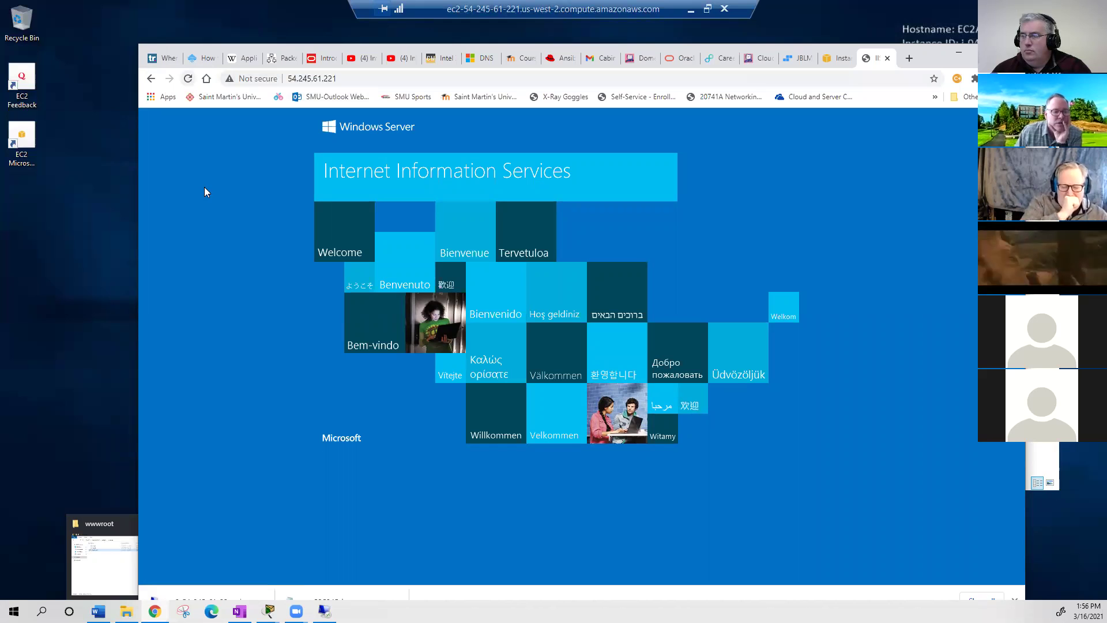
pyautogui.click(188, 80)
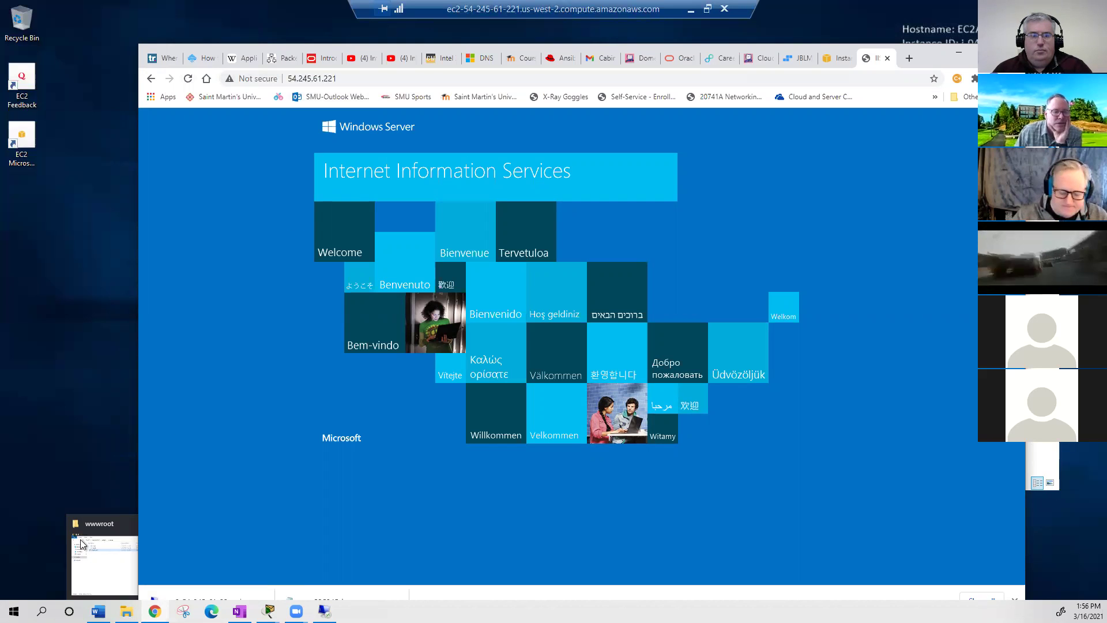
# - Reopen index.html from wwwroot to check its contents, then close it
pyautogui.click(136, 551)
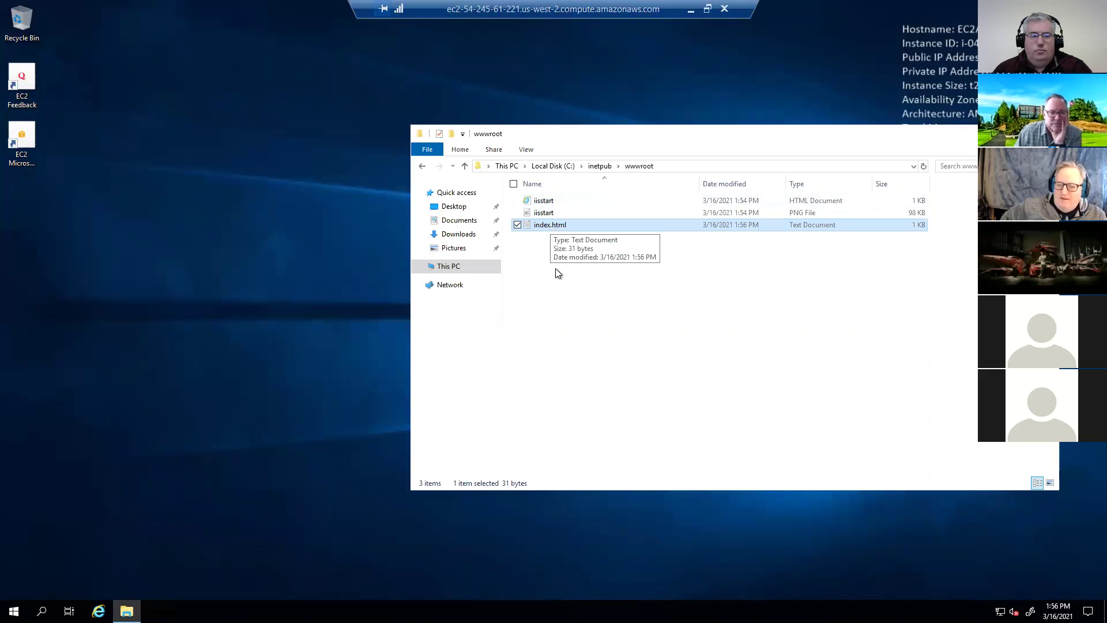
pyautogui.click(553, 225)
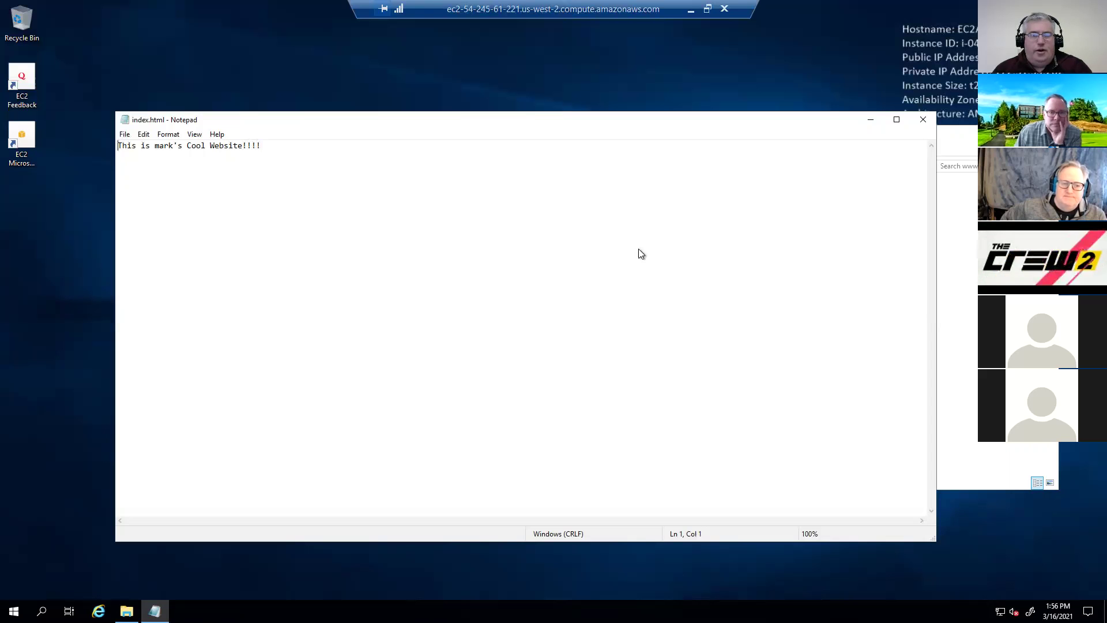
pyautogui.hotkey('alt', 'F4')
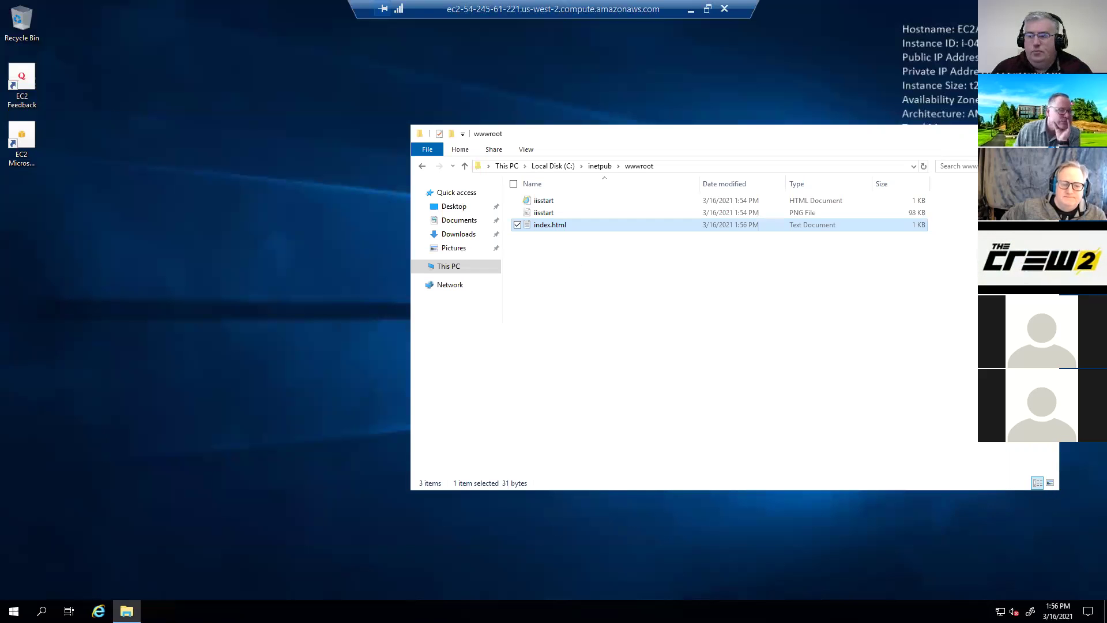
# - Search the server's Start menu for iis
pyautogui.click(233, 403)
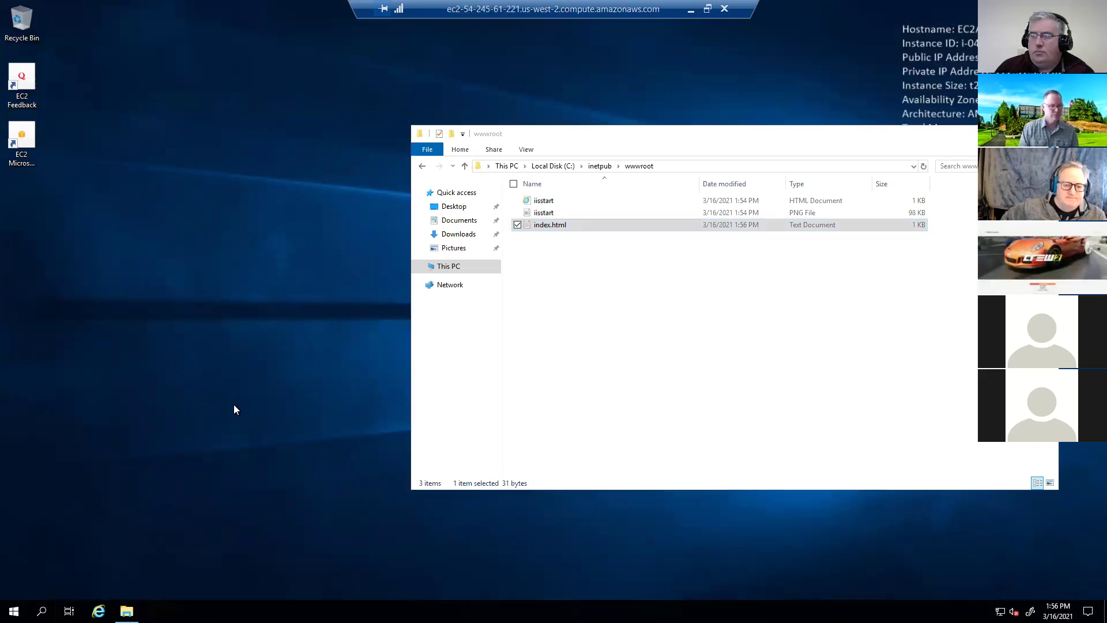
pyautogui.press('super')
pyautogui.write('iis')
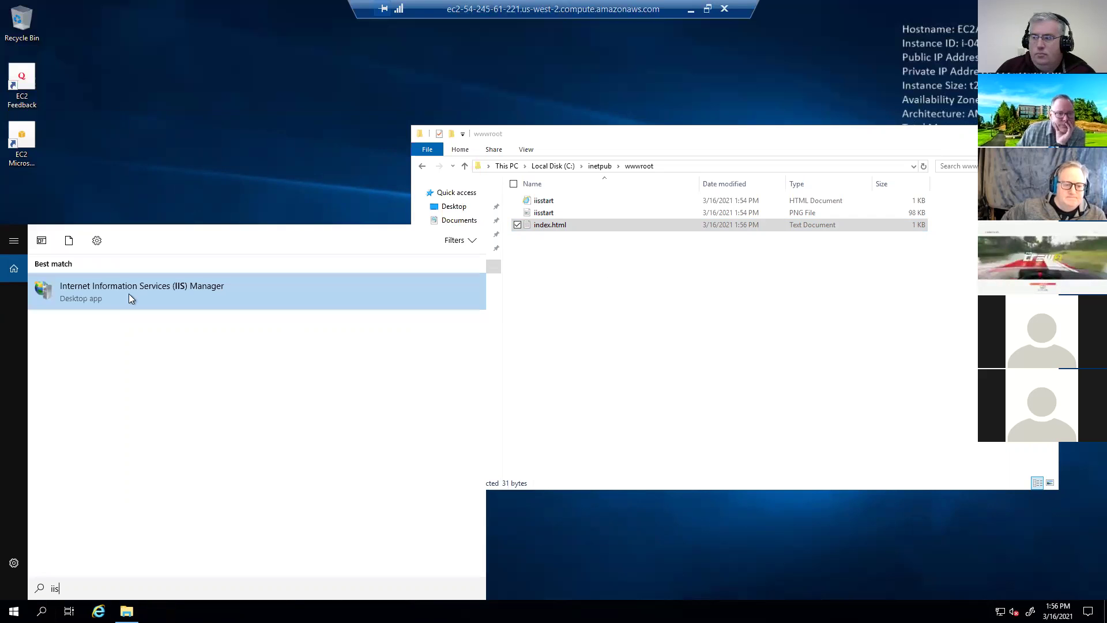
# - Launch IIS Manager and select Default Web Site under the server's Sites node
pyautogui.click(156, 294)
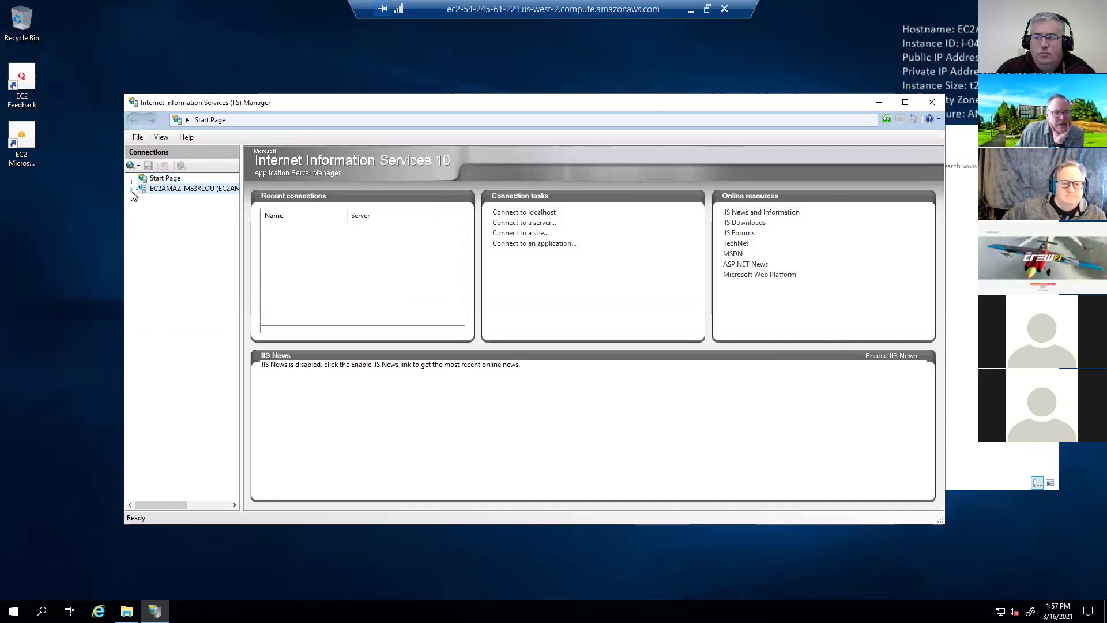
pyautogui.click(130, 190)
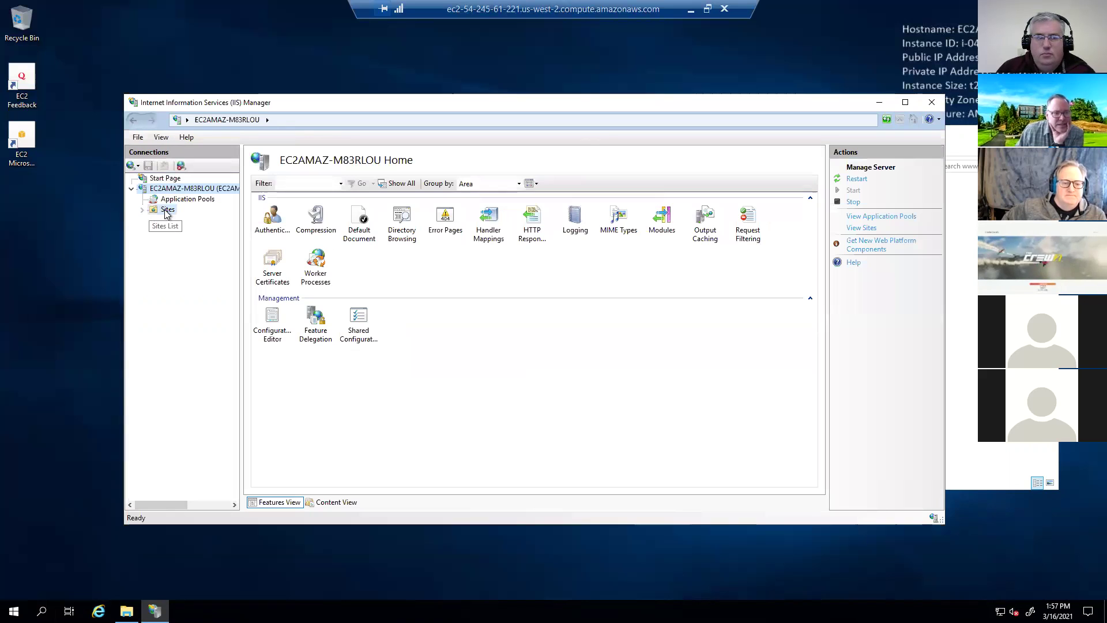
pyautogui.click(166, 210)
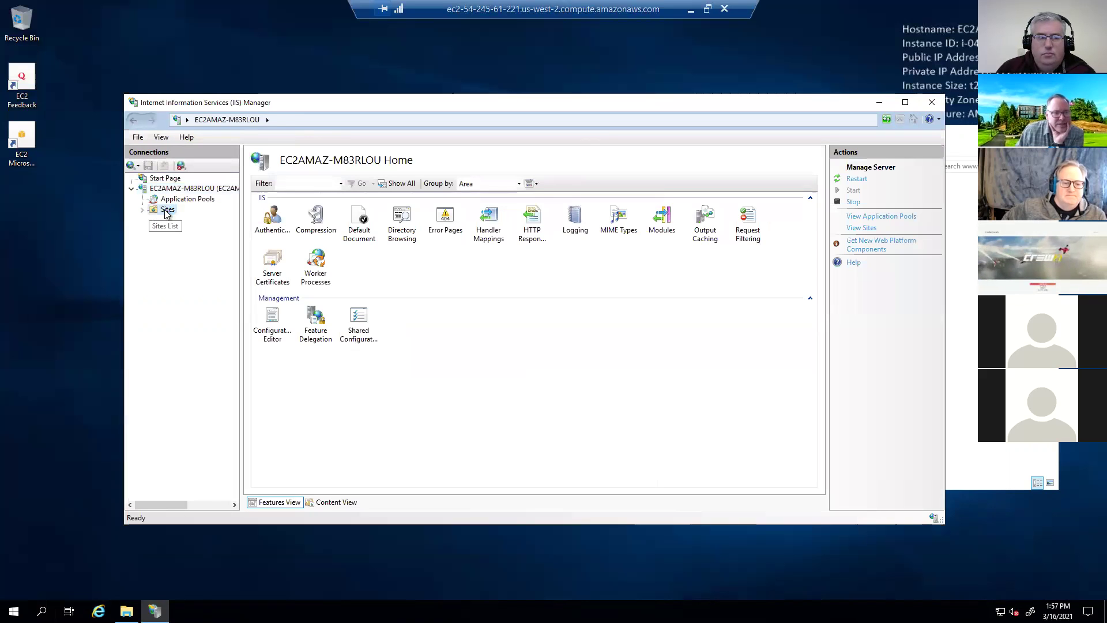
pyautogui.click(191, 220)
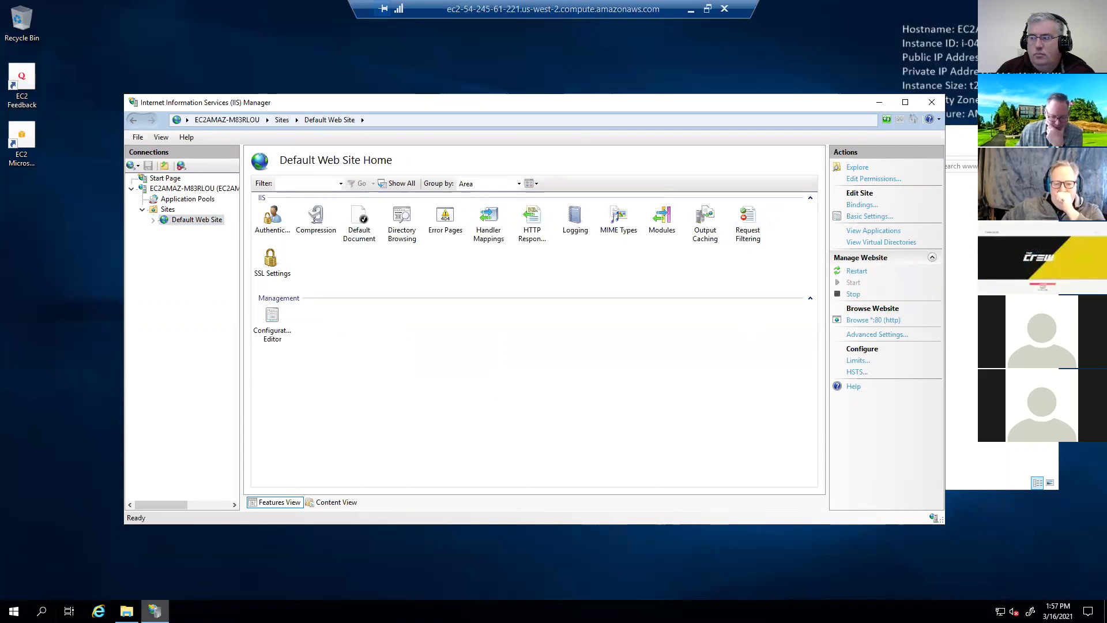
pyautogui.moveTo(154, 610)
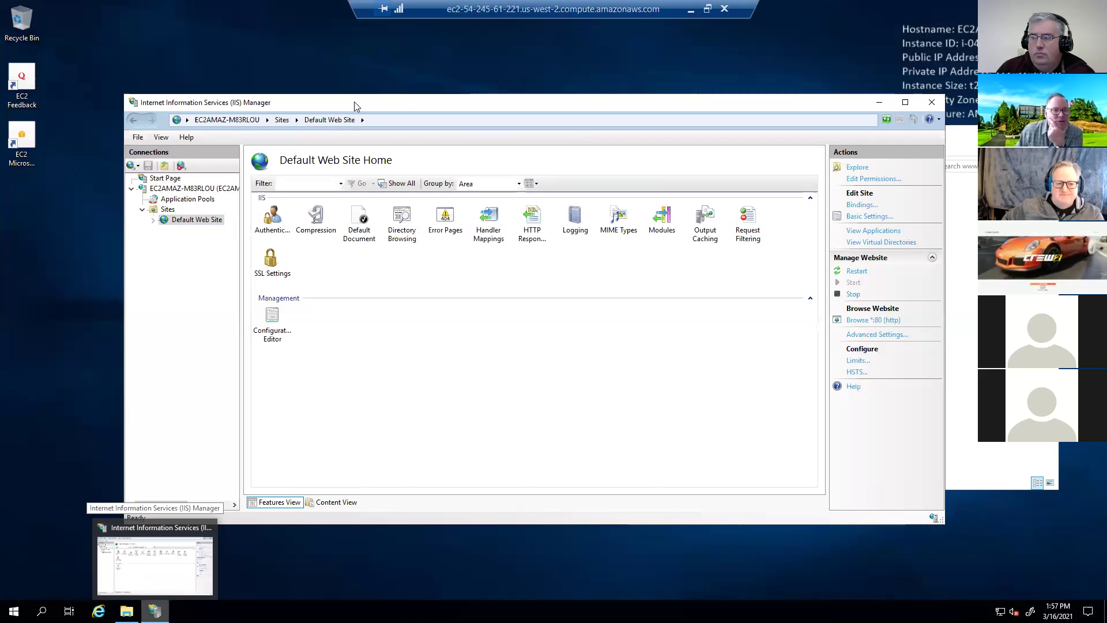
pyautogui.hotkey('alt', 'Tab')
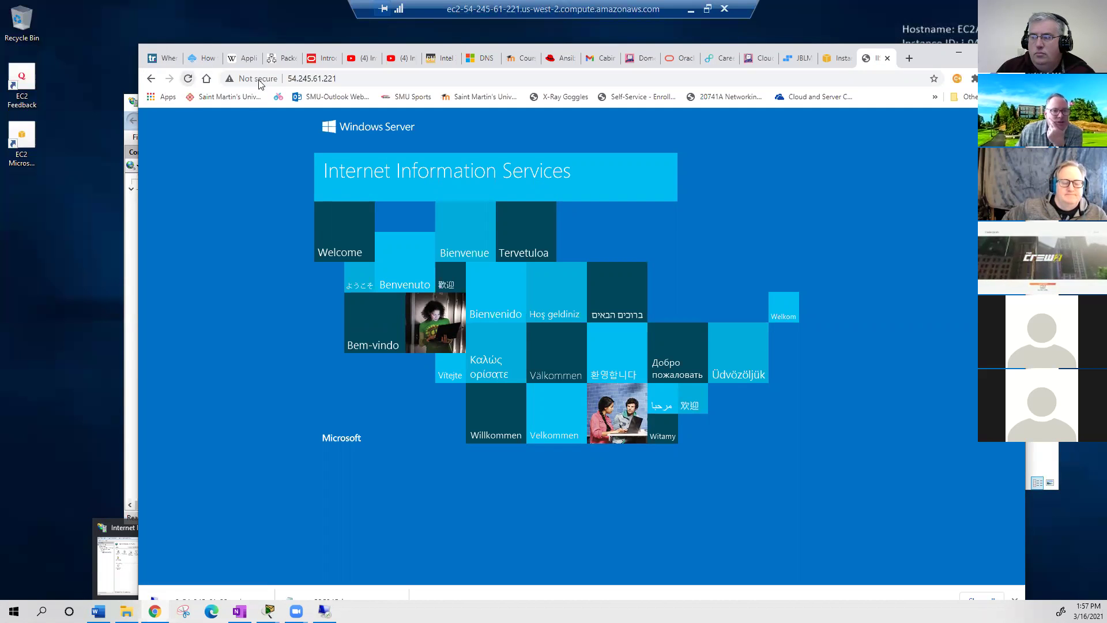
# - Reload the 54.245.61.221 page several times to check for an update
pyautogui.click(187, 79)
pyautogui.click(187, 81)
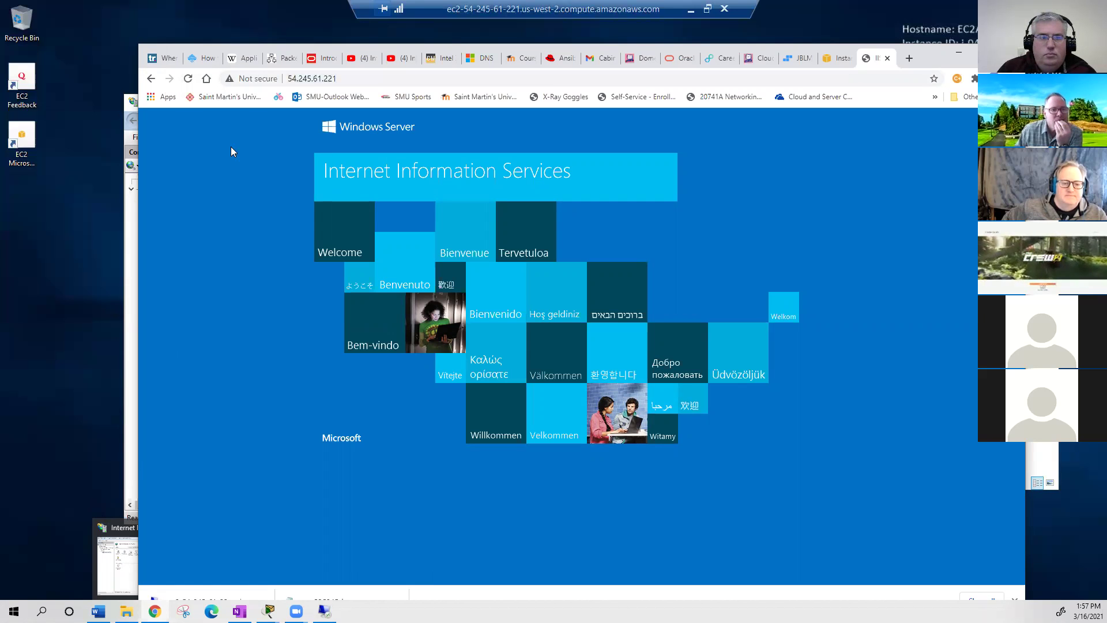
pyautogui.click(193, 78)
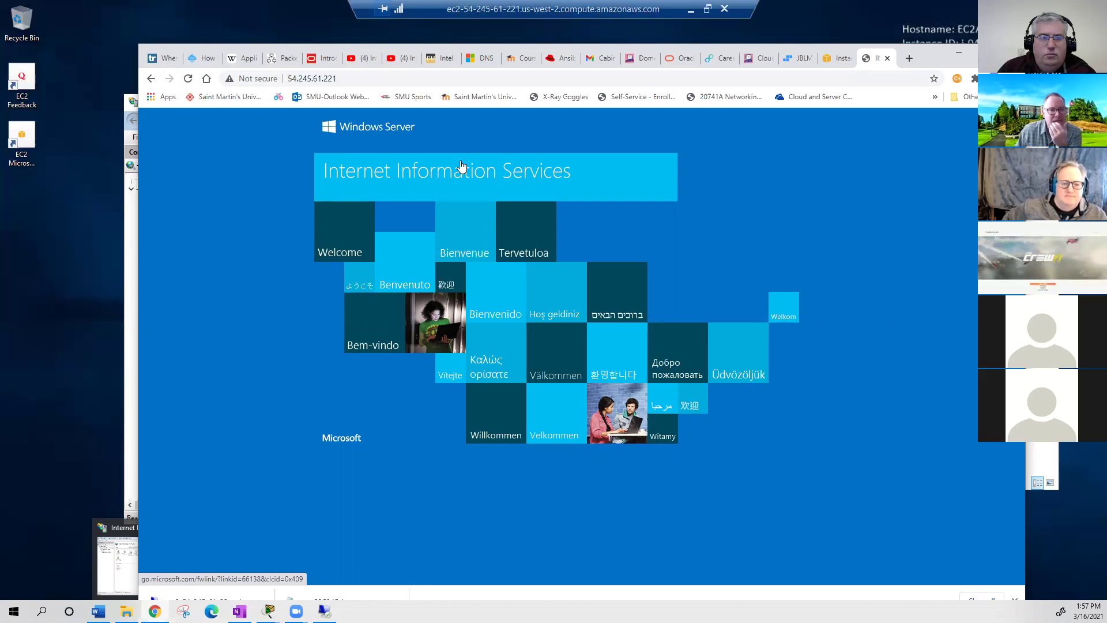
# - Reload 54.245.61.221 from the address bar, then bring the wwwroot folder to the front
pyautogui.click(354, 79)
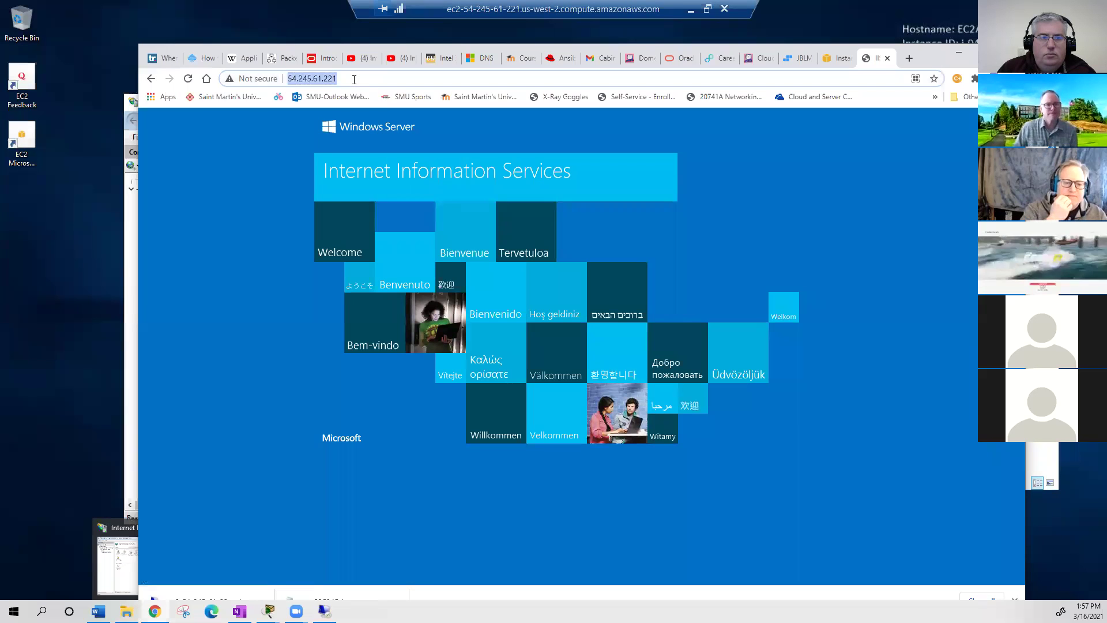
pyautogui.click(353, 79)
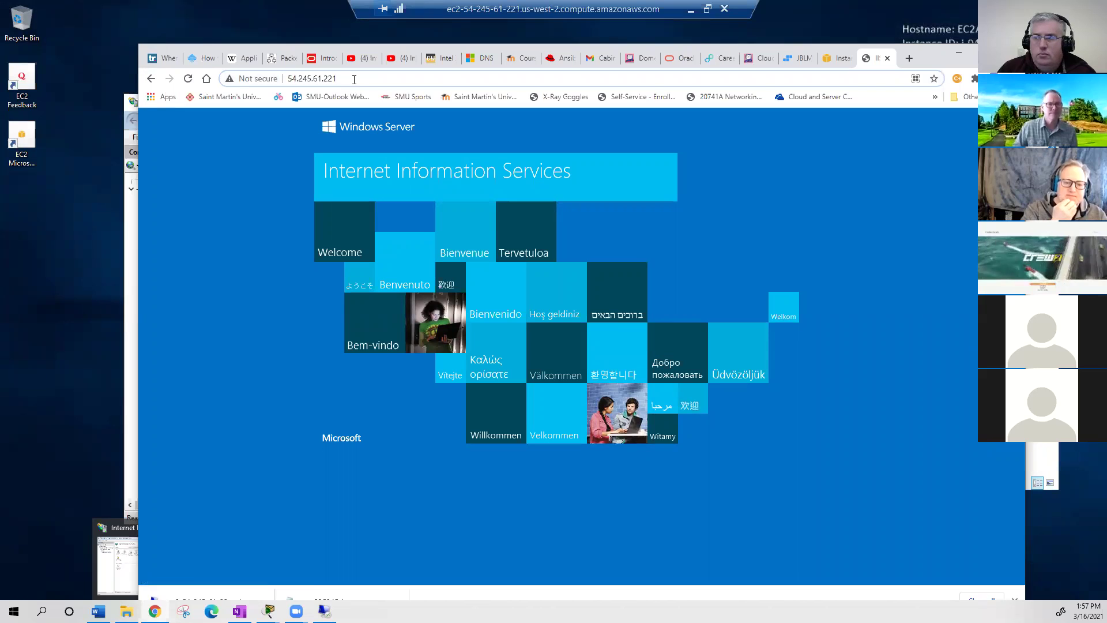
pyautogui.click(354, 84)
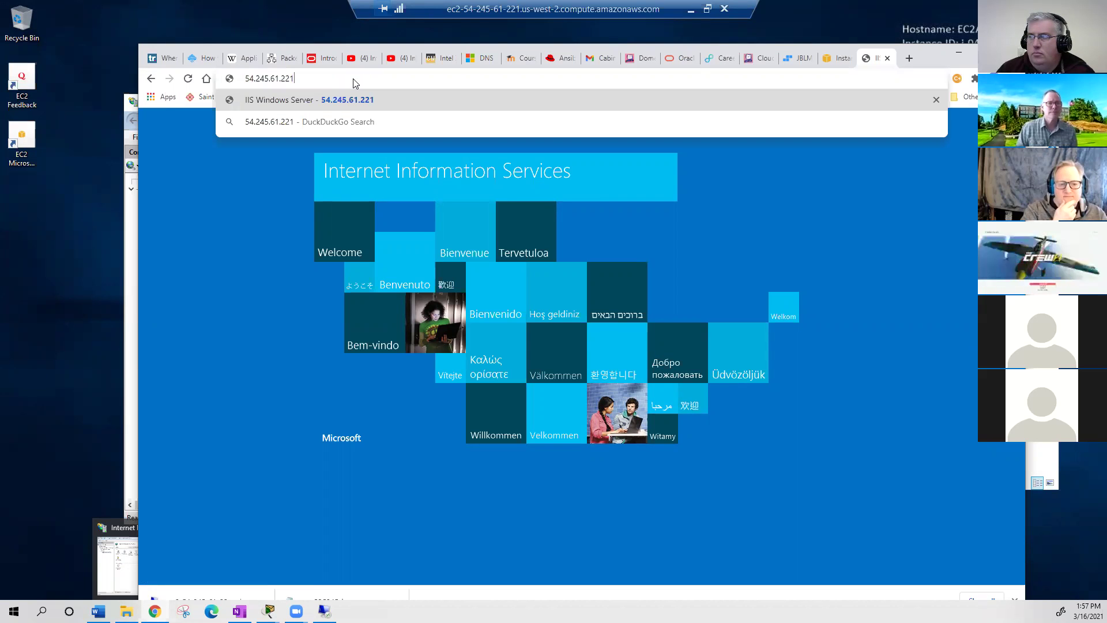
pyautogui.click(361, 91)
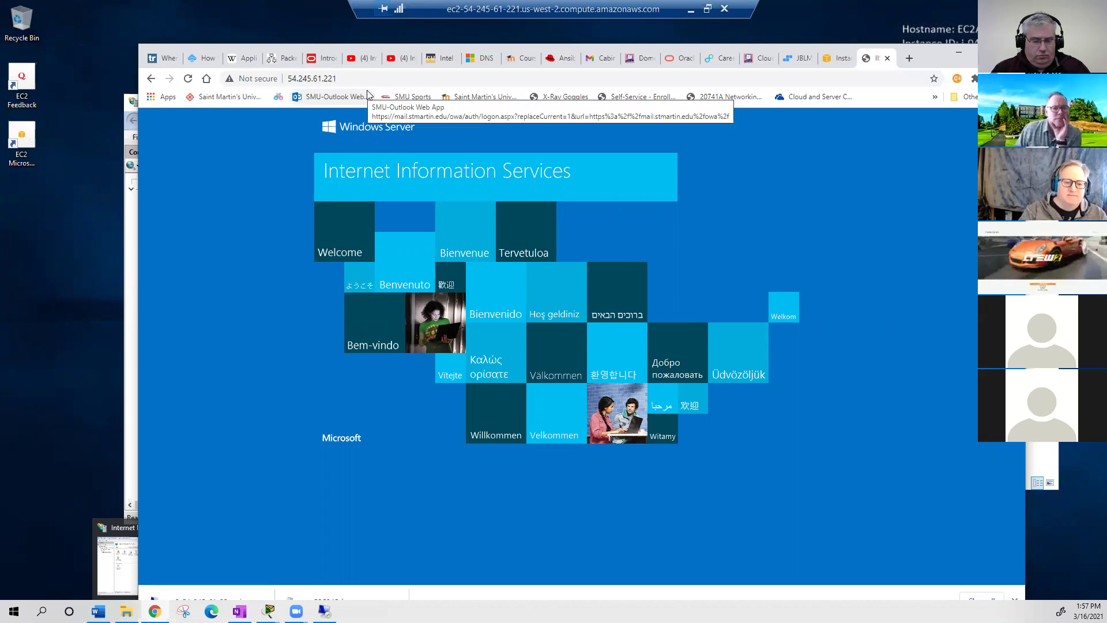
pyautogui.click(127, 571)
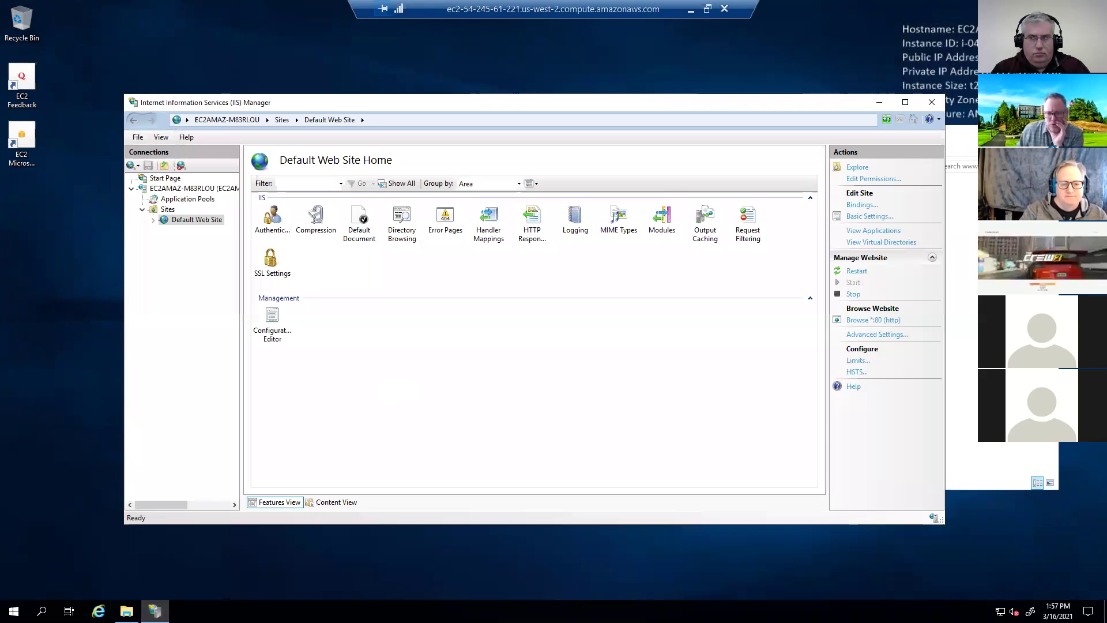
pyautogui.click(126, 611)
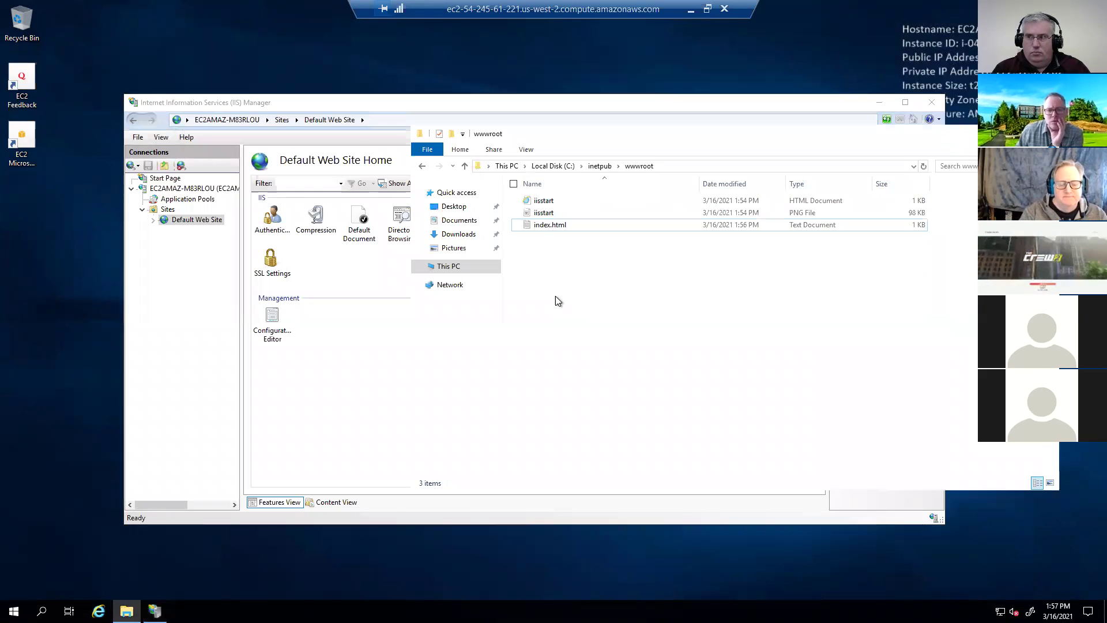
pyautogui.rightClick(547, 229)
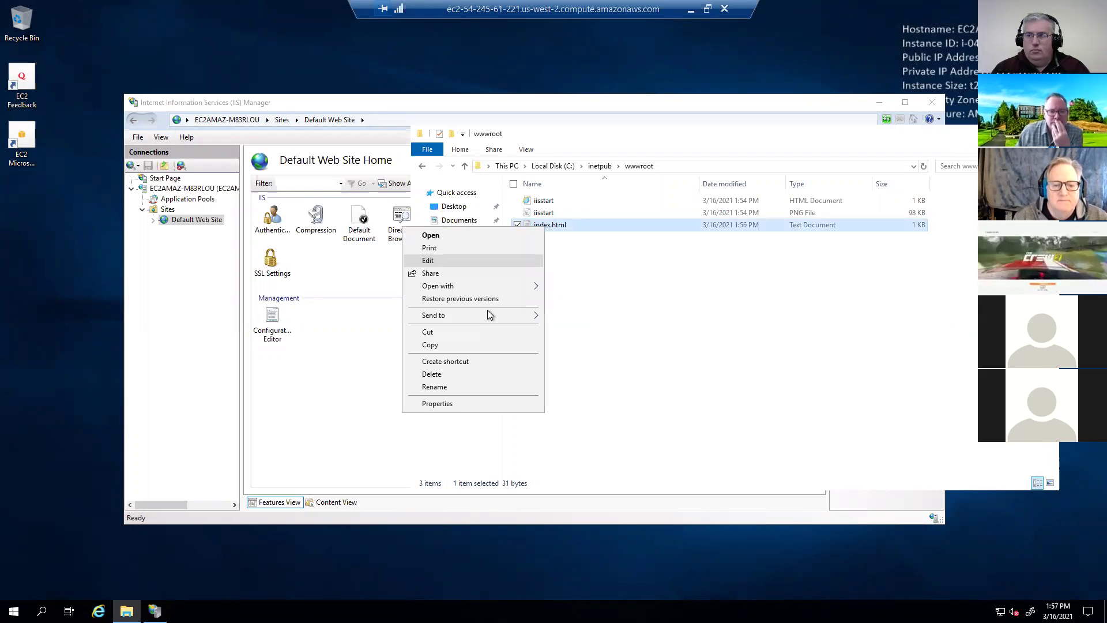
pyautogui.click(444, 408)
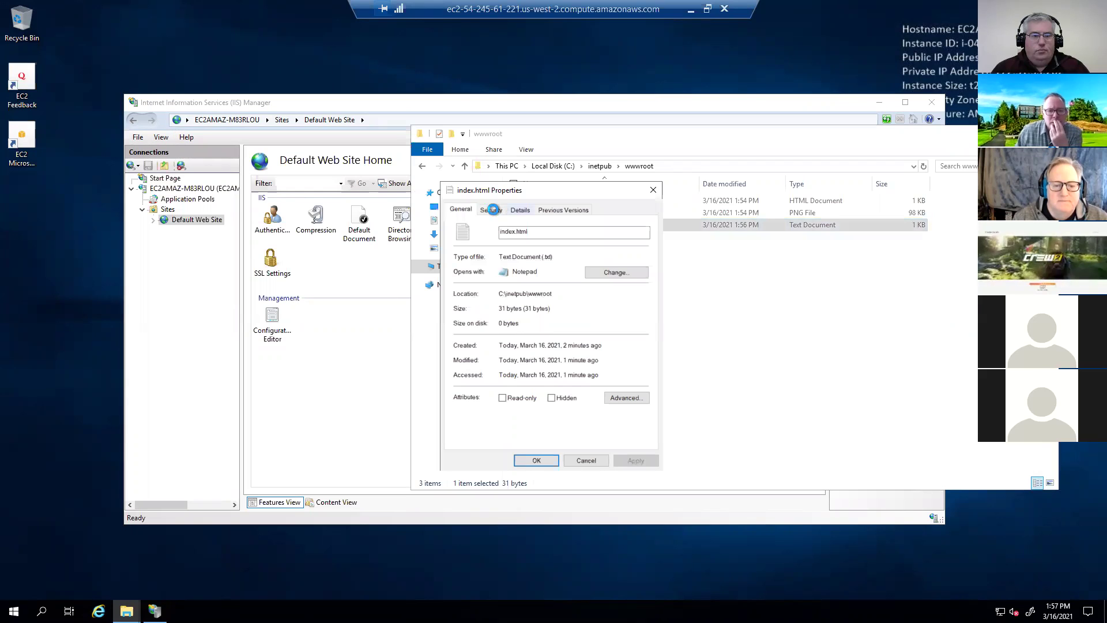
pyautogui.click(492, 211)
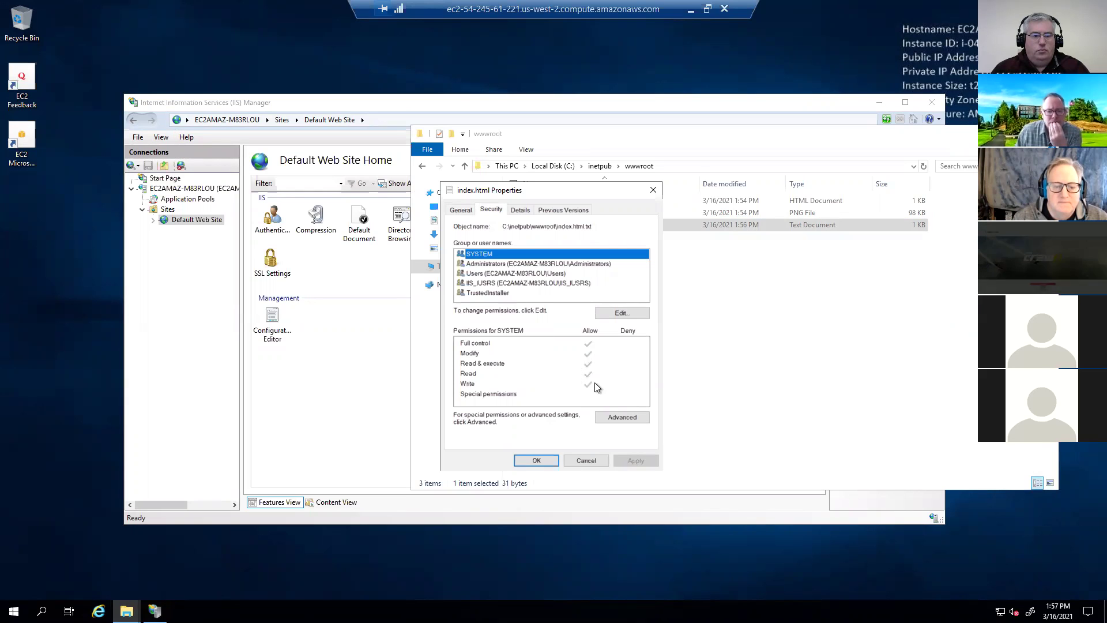
pyautogui.click(529, 460)
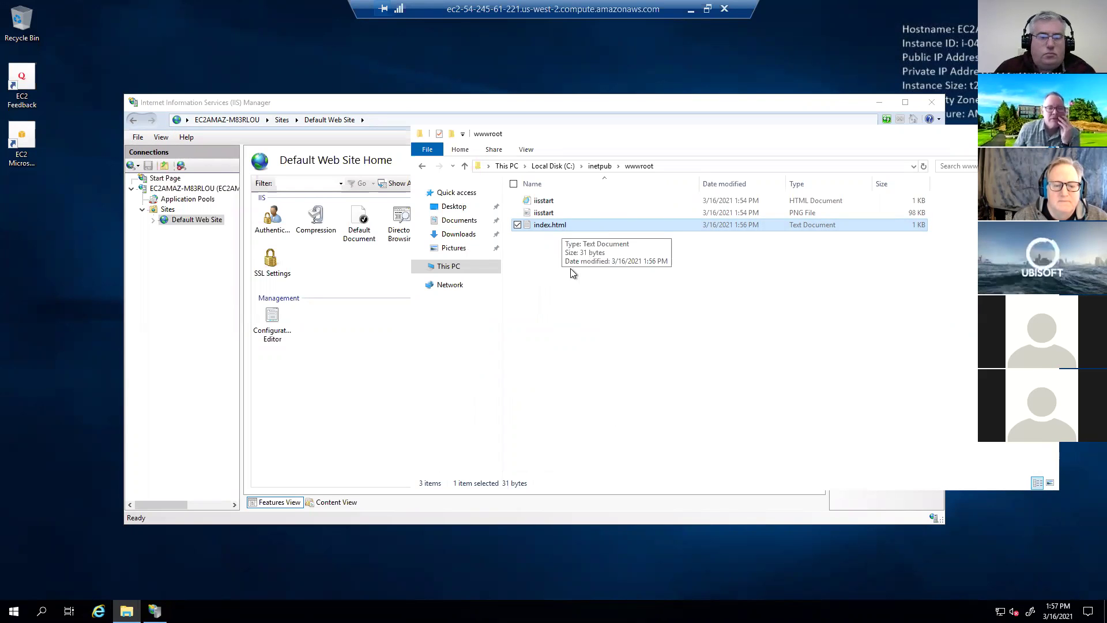
pyautogui.click(558, 226)
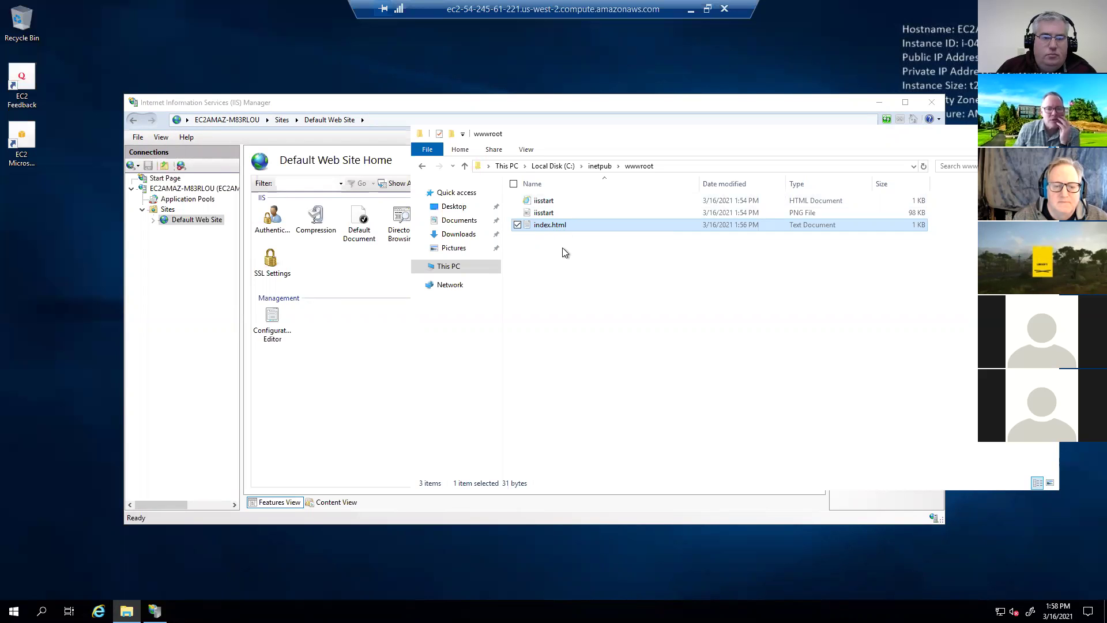
pyautogui.press('Return')
# - Check index.html in Notepad, then rename the file to index.htm
pyautogui.doubleClick(549, 224)
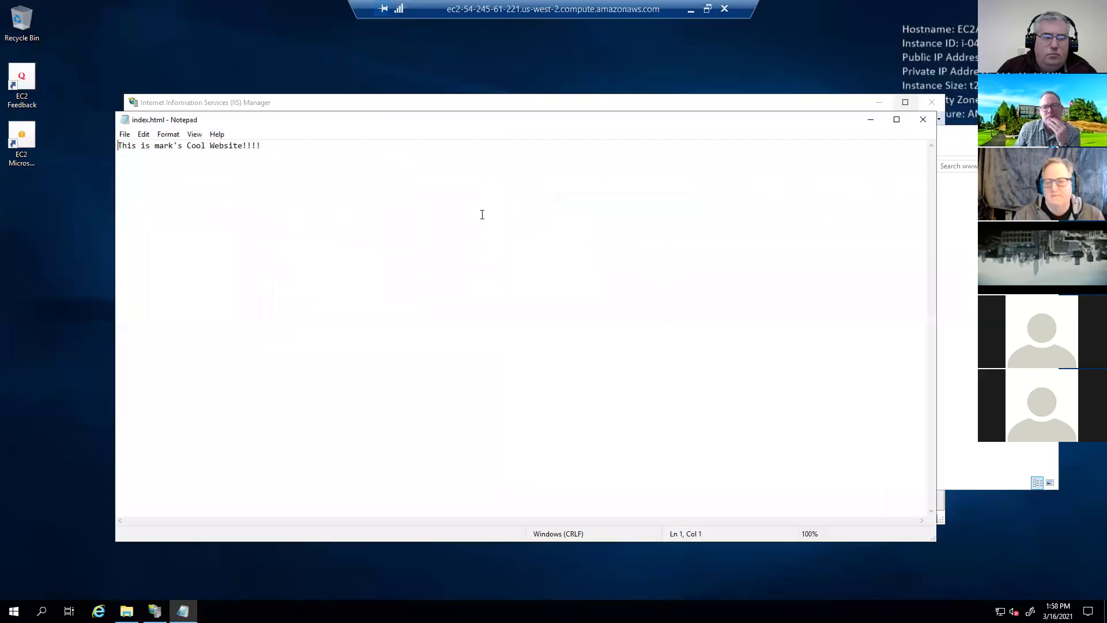
pyautogui.click(923, 124)
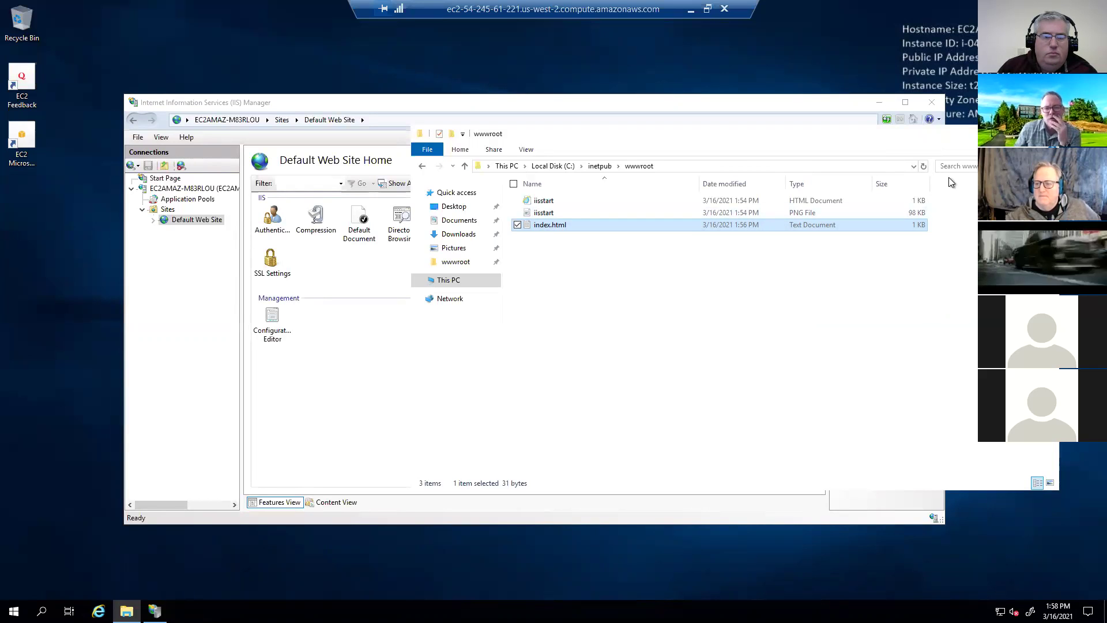
pyautogui.click(563, 223)
pyautogui.click(575, 225)
pyautogui.press('BackSpace')
pyautogui.press('Return')
# - Move index.htm to the top of Default Web Site's Default Document list
pyautogui.click(731, 111)
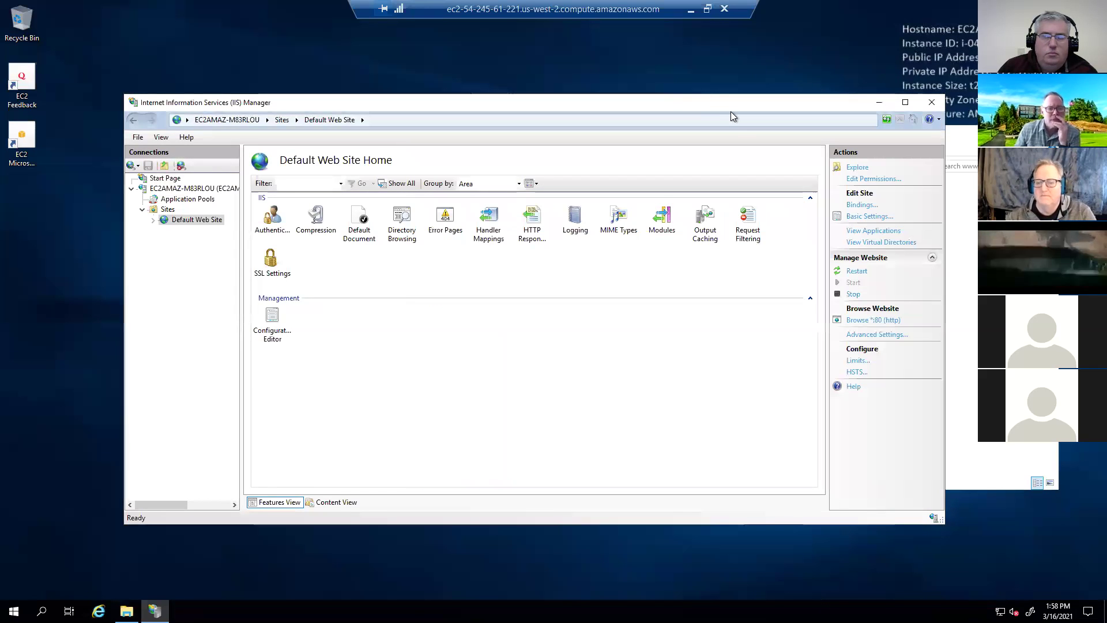
pyautogui.doubleClick(363, 225)
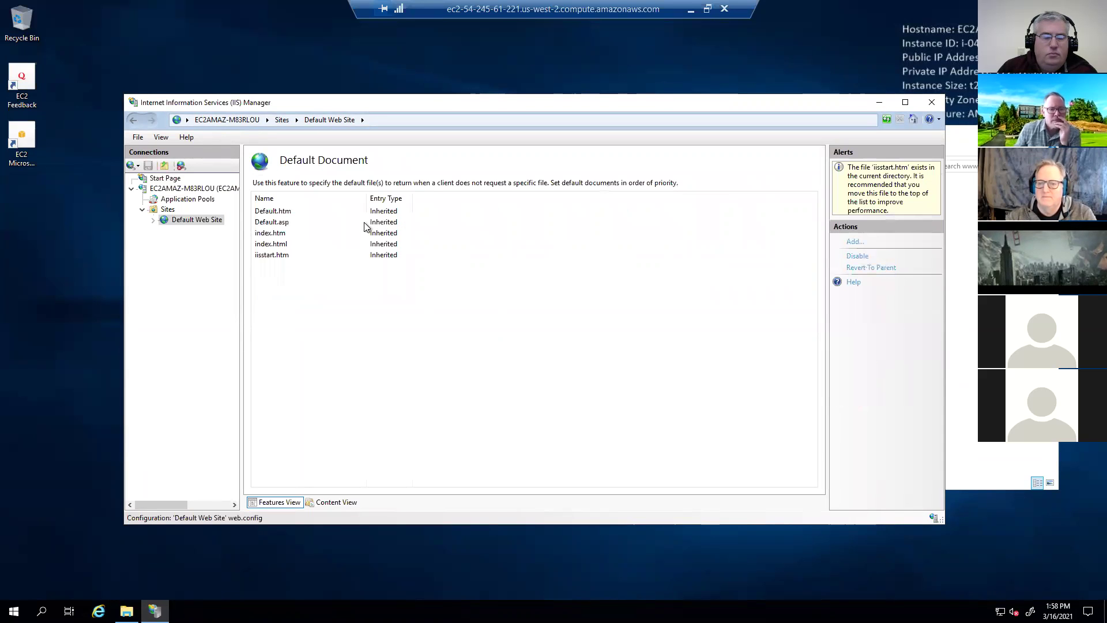
pyautogui.click(288, 234)
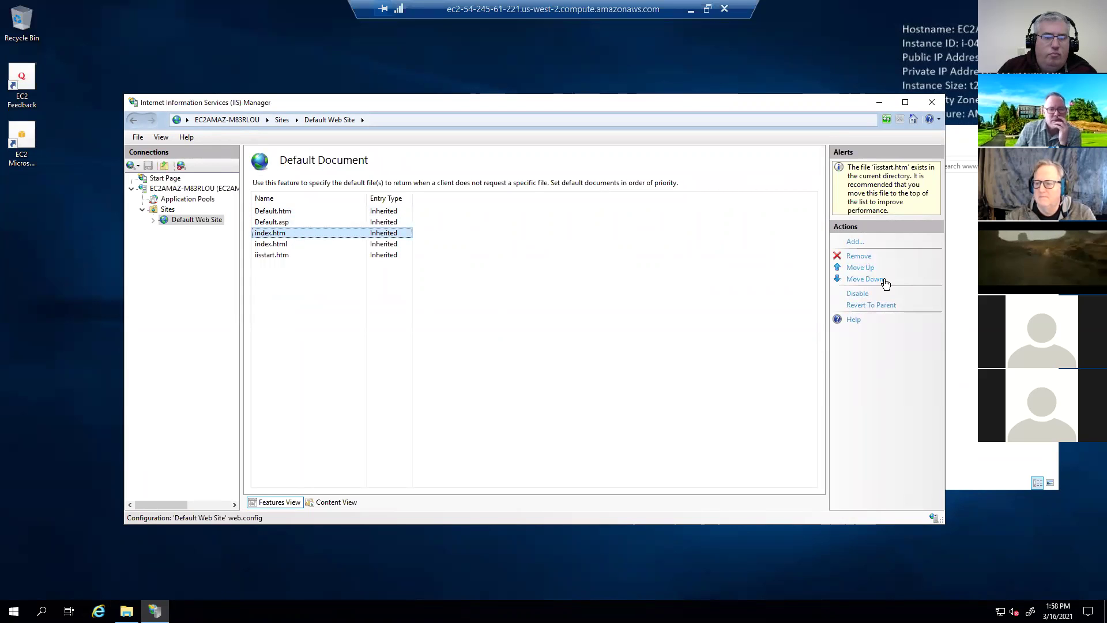
pyautogui.click(859, 268)
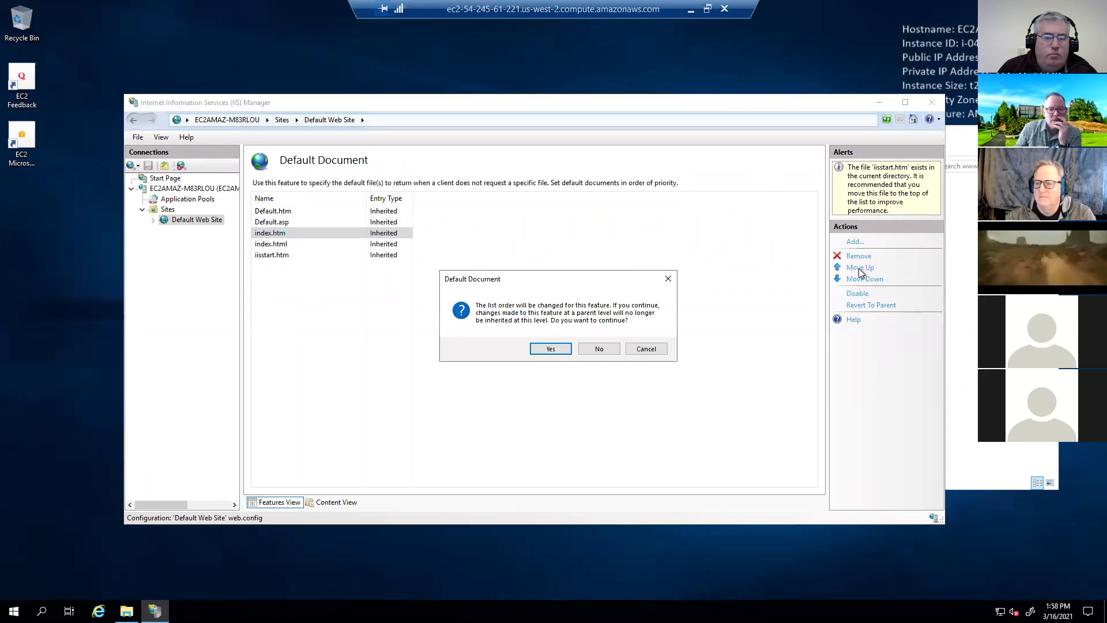
pyautogui.click(551, 348)
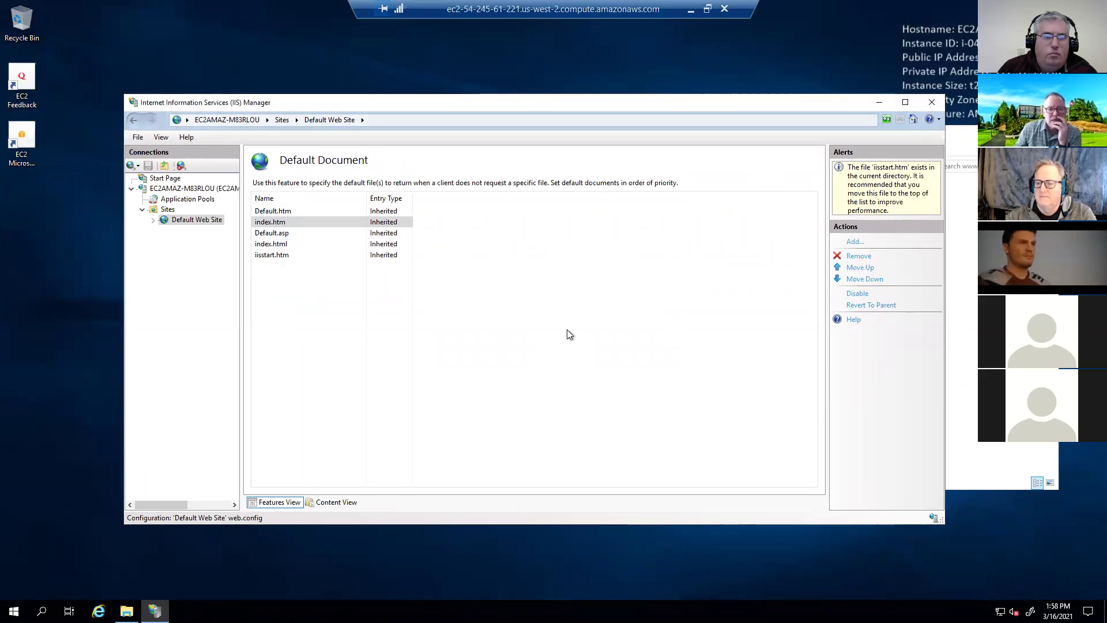
pyautogui.click(858, 268)
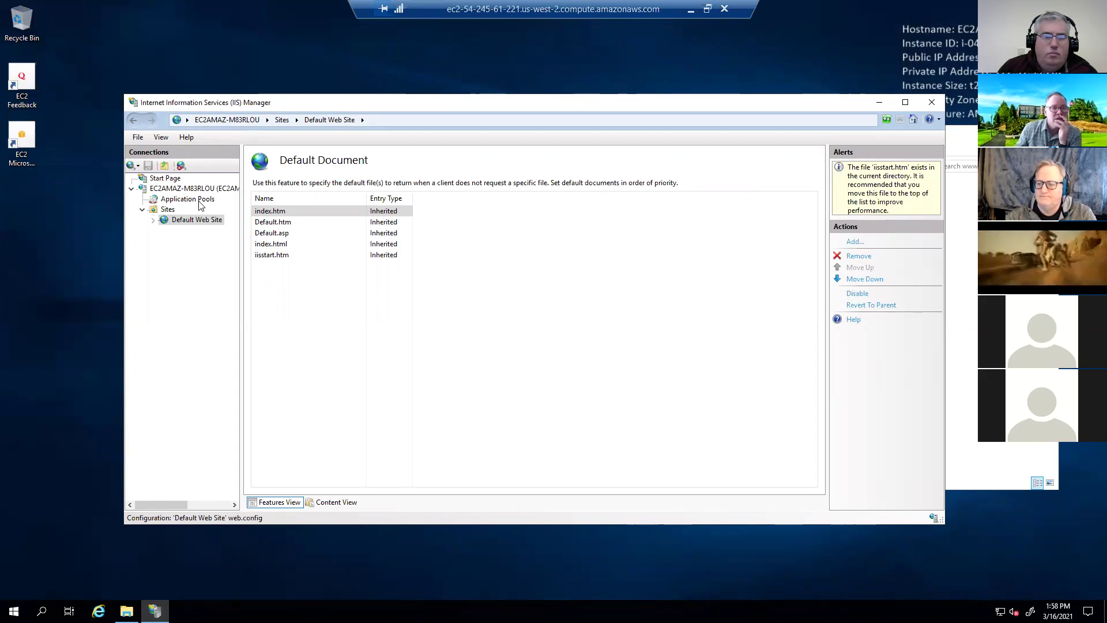
pyautogui.hotkey('alt', 'Tab')
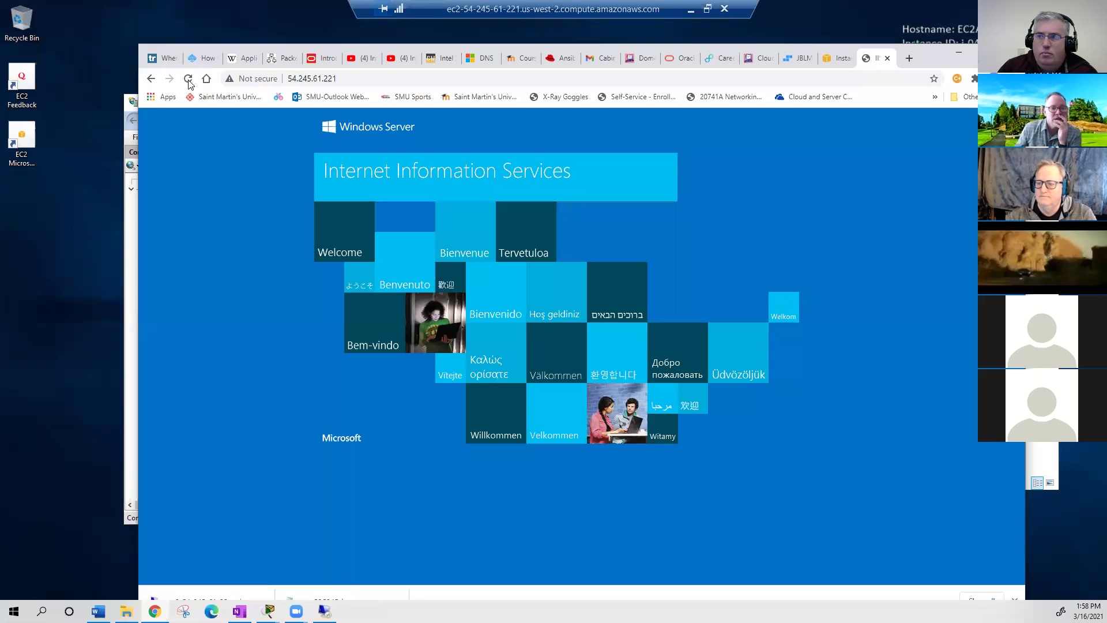
# - Reload 54.245.61.221 in Chrome, then load the same address in Edge
pyautogui.click(188, 79)
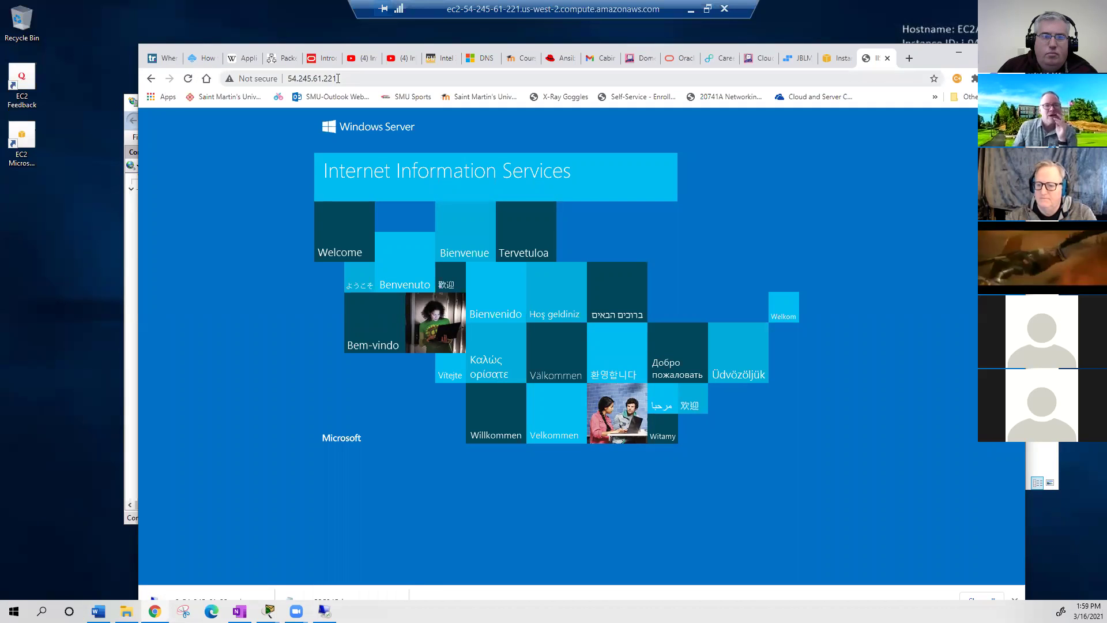
pyautogui.click(338, 79)
pyautogui.hotkey('ctrl', 'c')
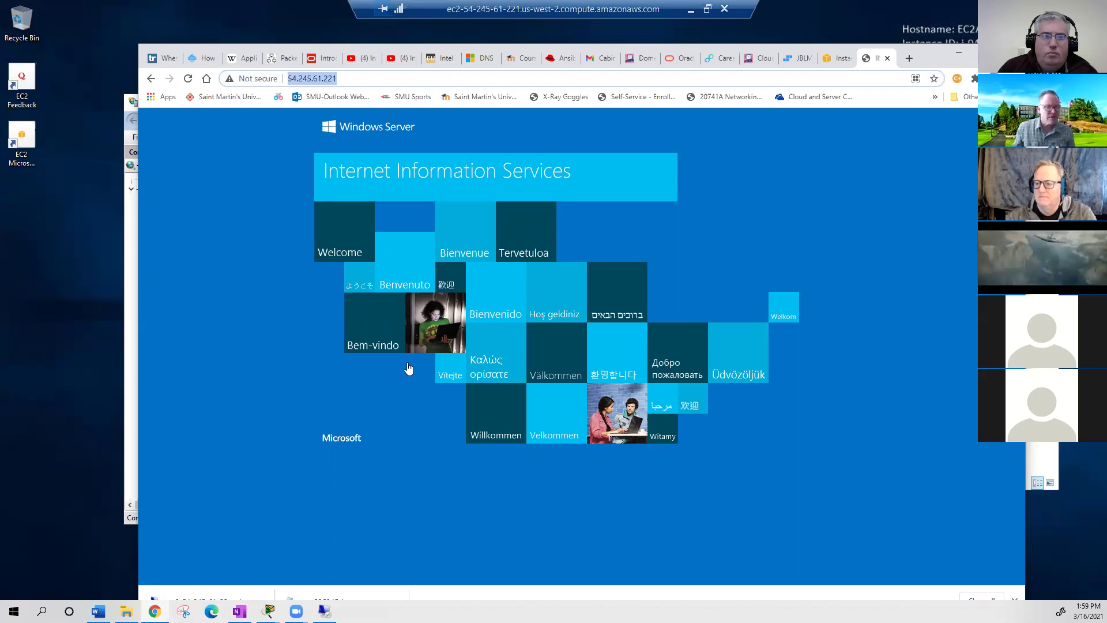
pyautogui.click(449, 265)
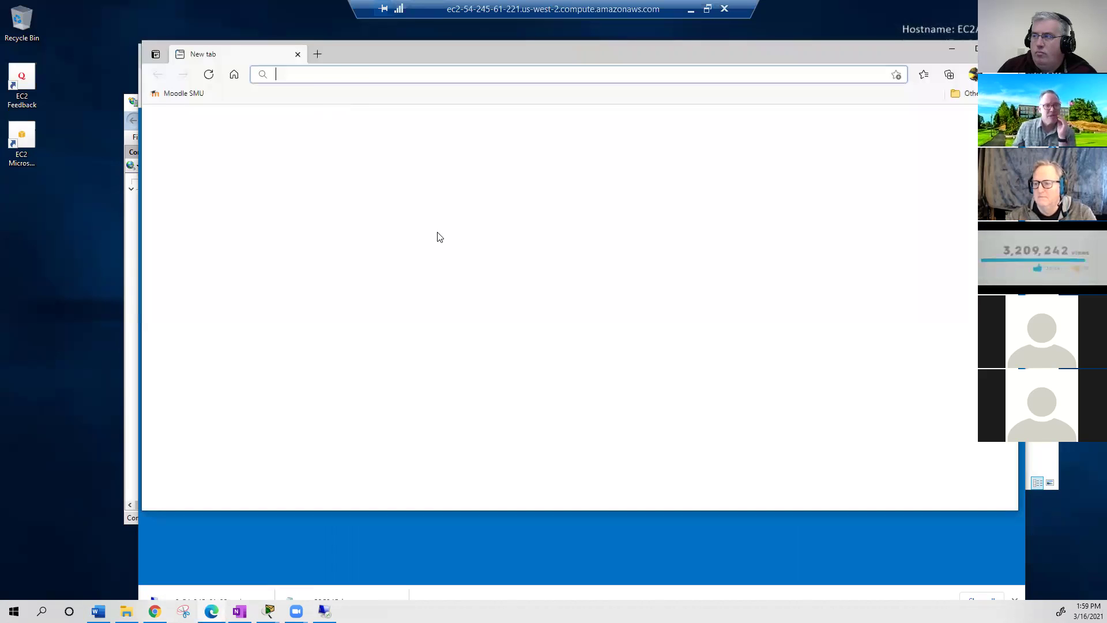
pyautogui.hotkey('ctrl', 'v')
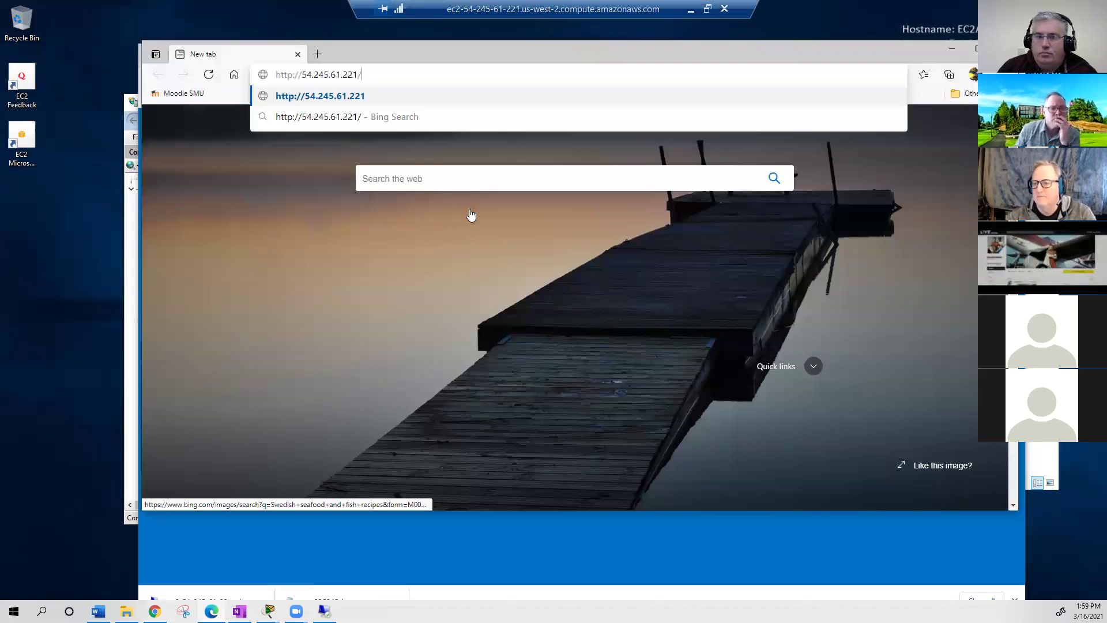
pyautogui.press('Return')
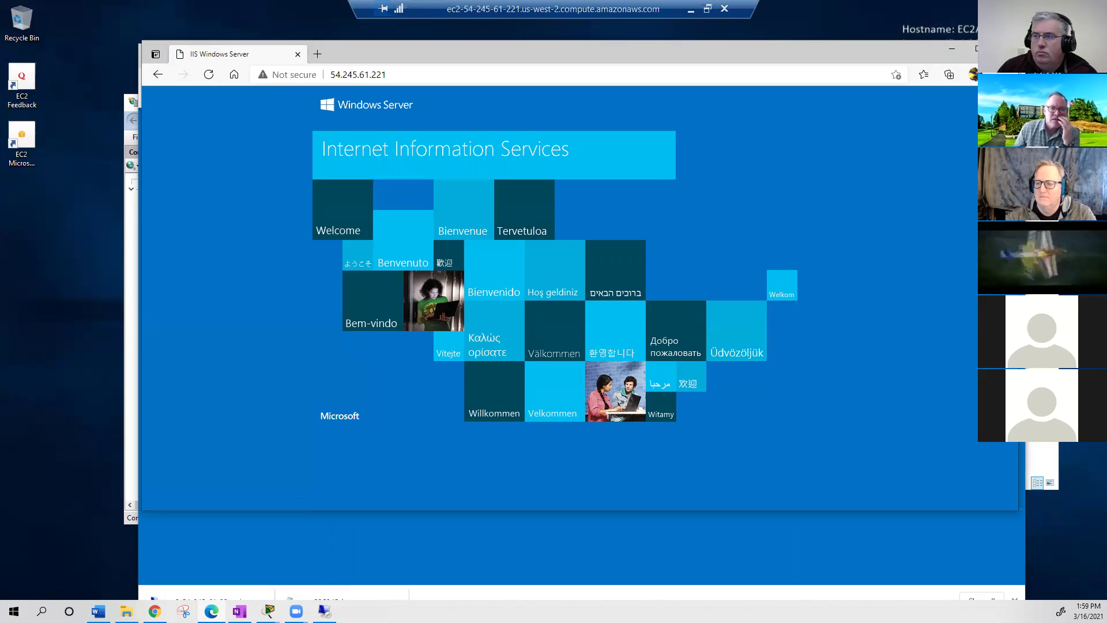
# - Switch windows back to the Remote Desktop session
pyautogui.hotkey('alt', 'Tab')
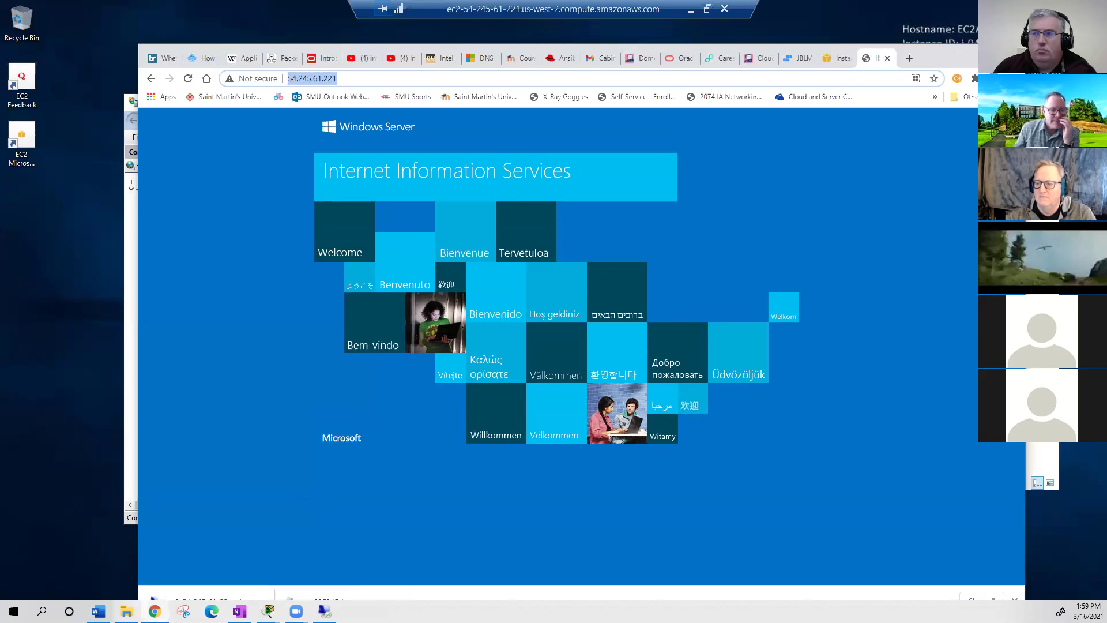
pyautogui.hotkey('alt', 'Tab')
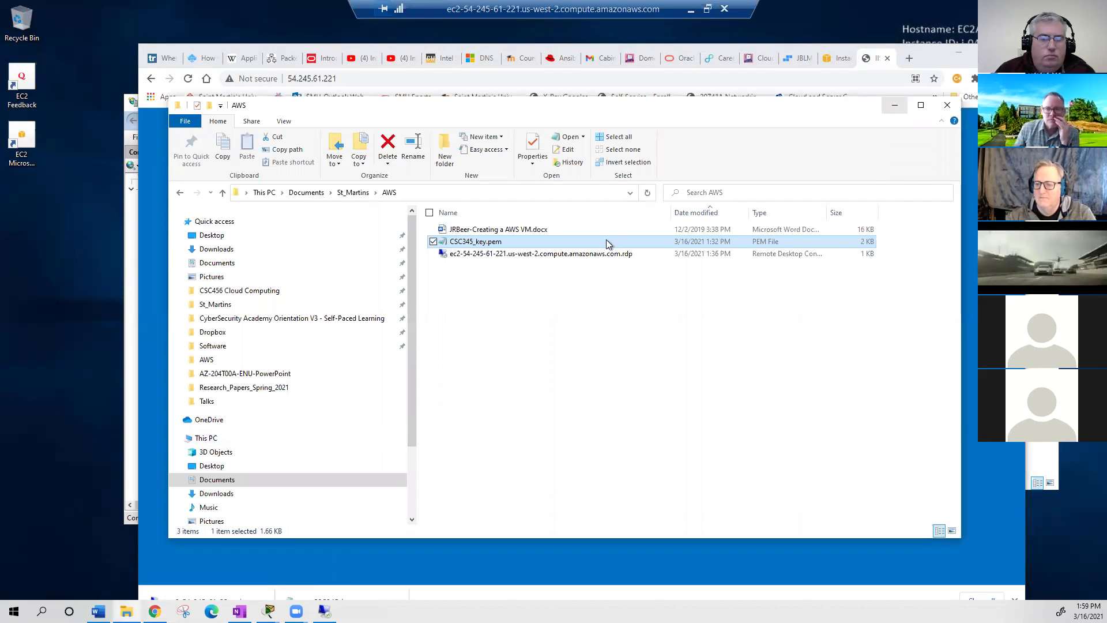
pyautogui.hotkey('alt', 'Tab')
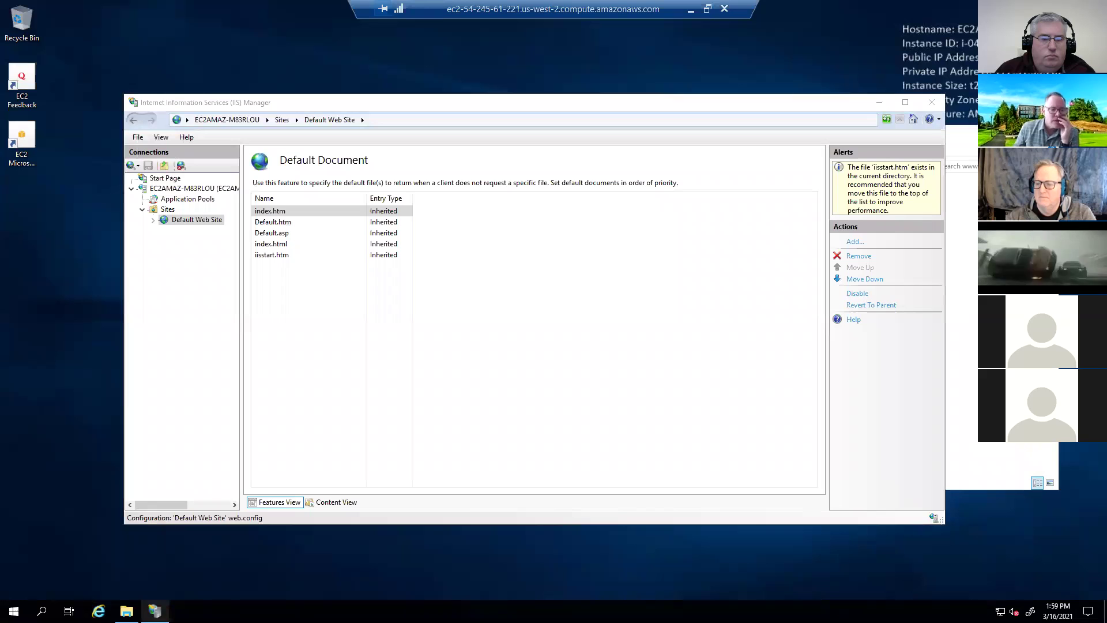
# - Confirm index.htm's greeting is unchanged, then open the server's empty Documents folder
pyautogui.hotkey('alt', 'Tab')
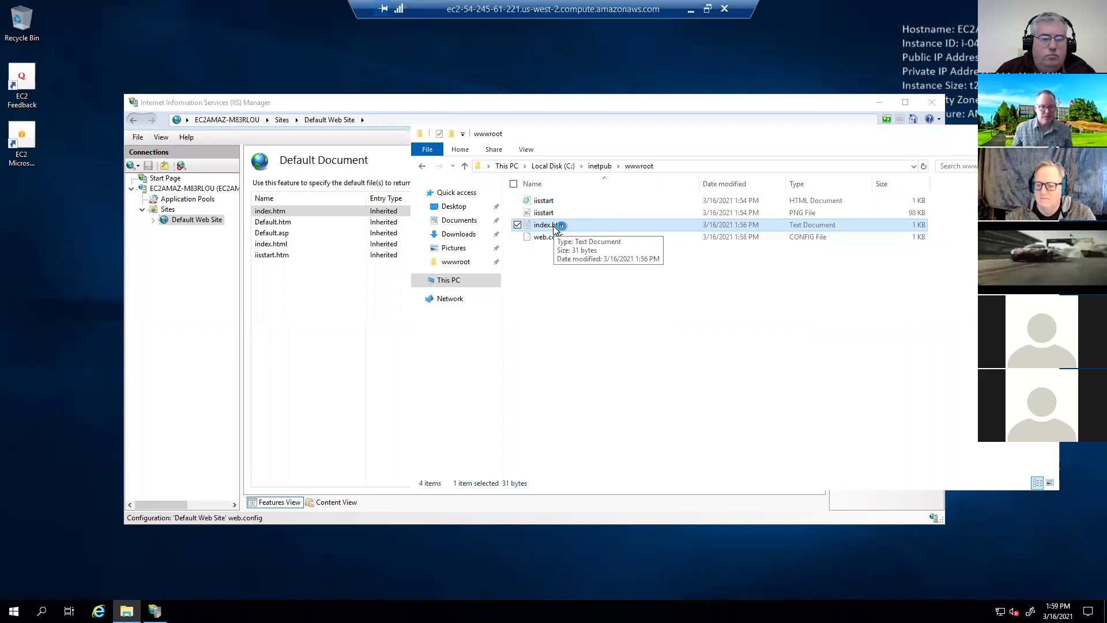
pyautogui.doubleClick(552, 226)
pyautogui.hotkey('ctrl', 'a')
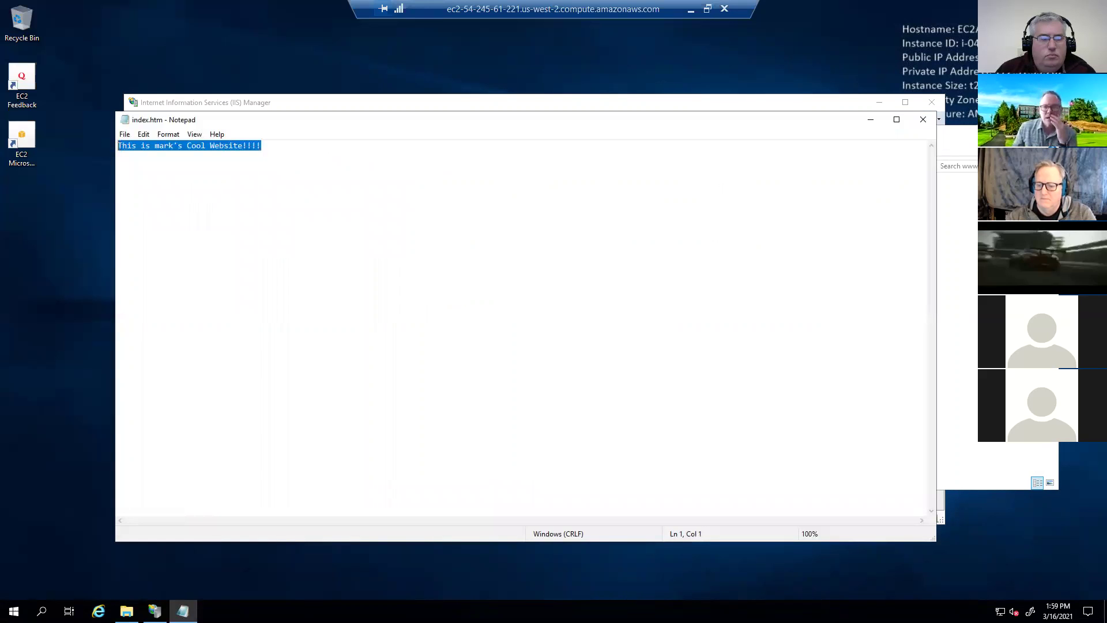
pyautogui.click(923, 120)
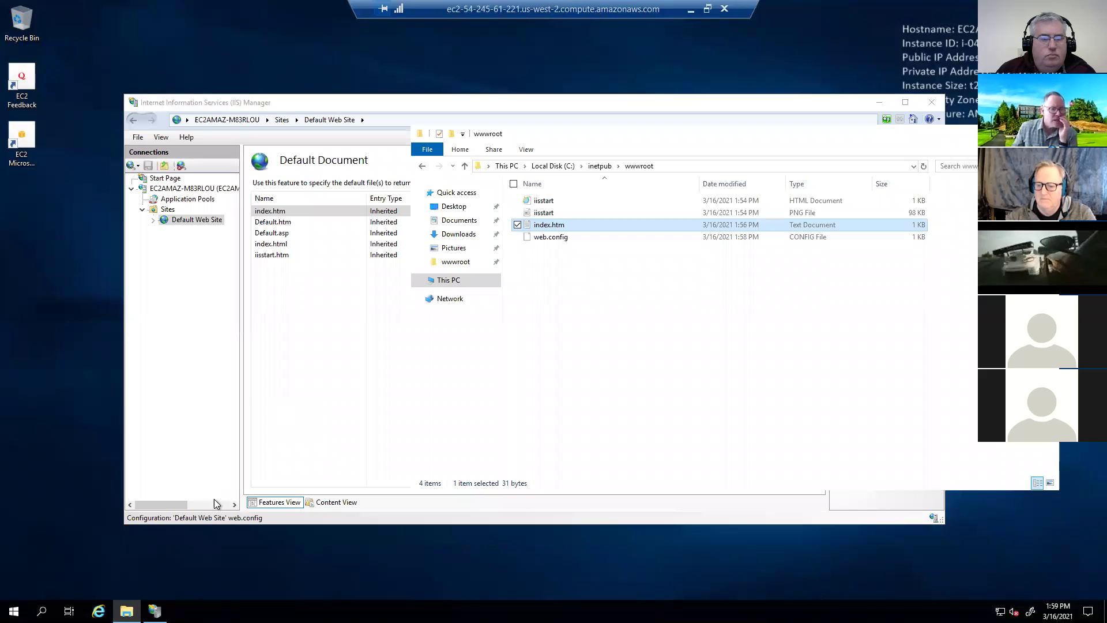
pyautogui.click(126, 610)
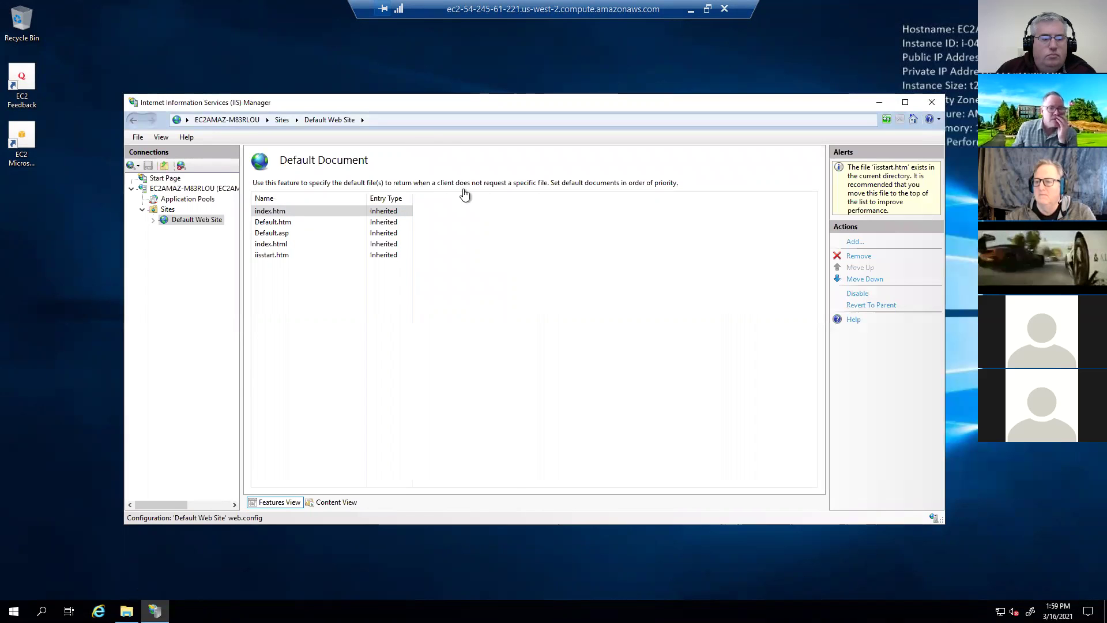
pyautogui.click(460, 222)
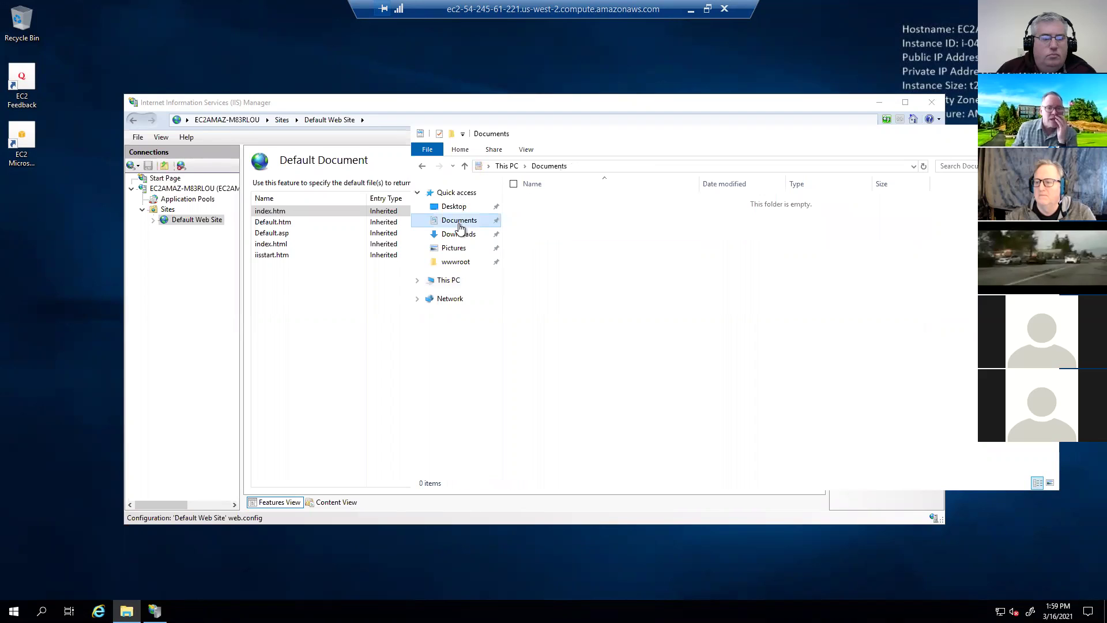
# - Create a New folder in Documents with its default name
pyautogui.rightClick(558, 232)
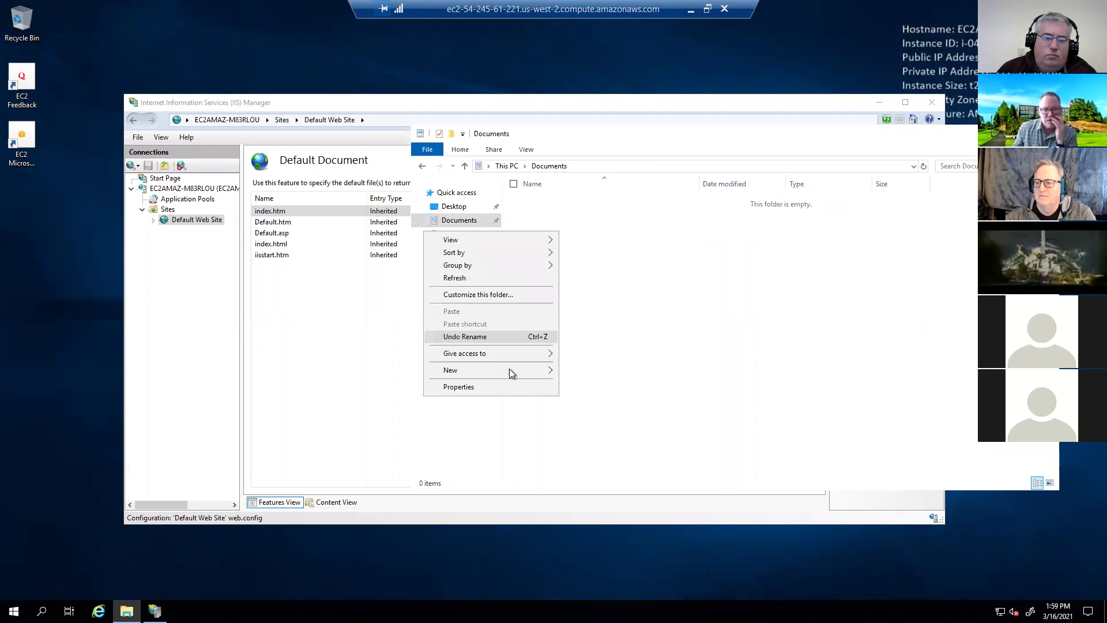
pyautogui.moveTo(510, 368)
pyautogui.click(617, 369)
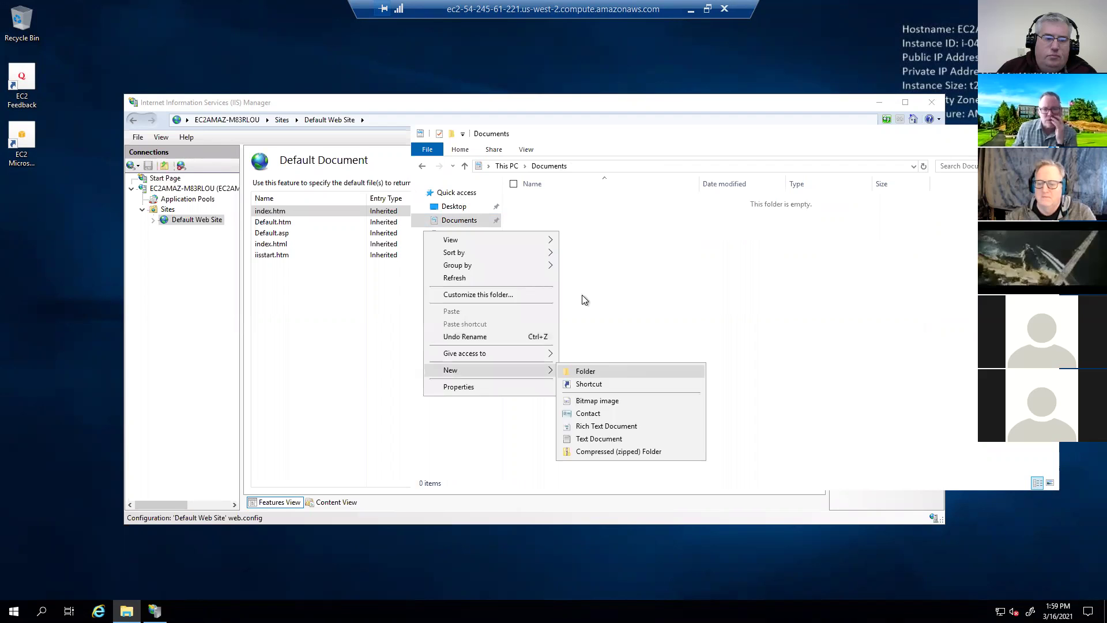
pyautogui.click(562, 224)
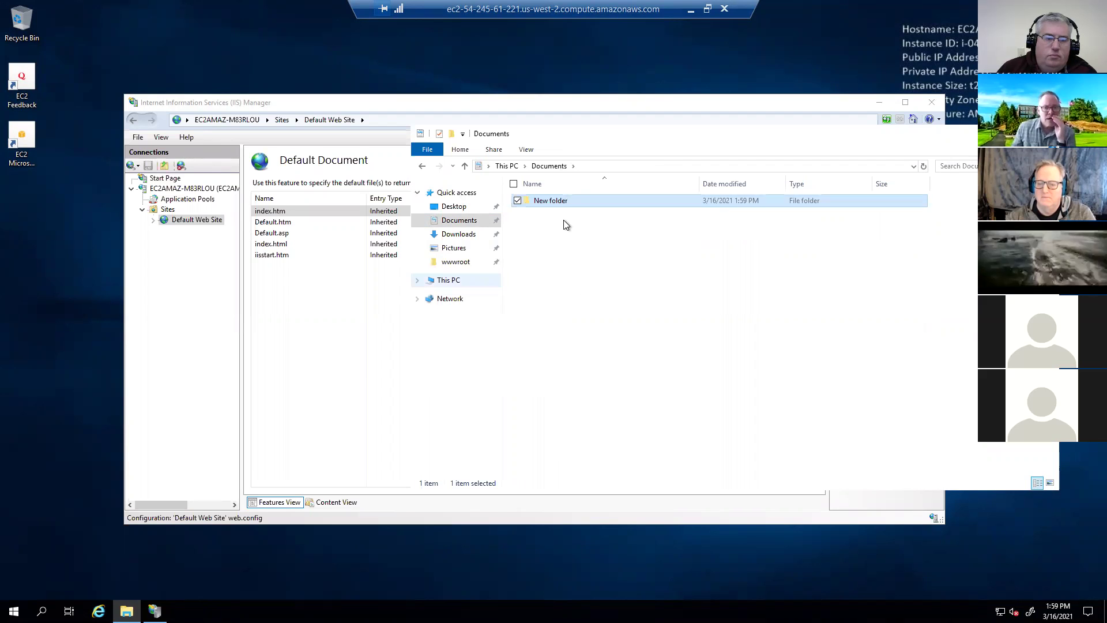
# - Create index.html in Documents holding the one-line 'Cool Website!!!!' greeting and save it
pyautogui.rightClick(548, 237)
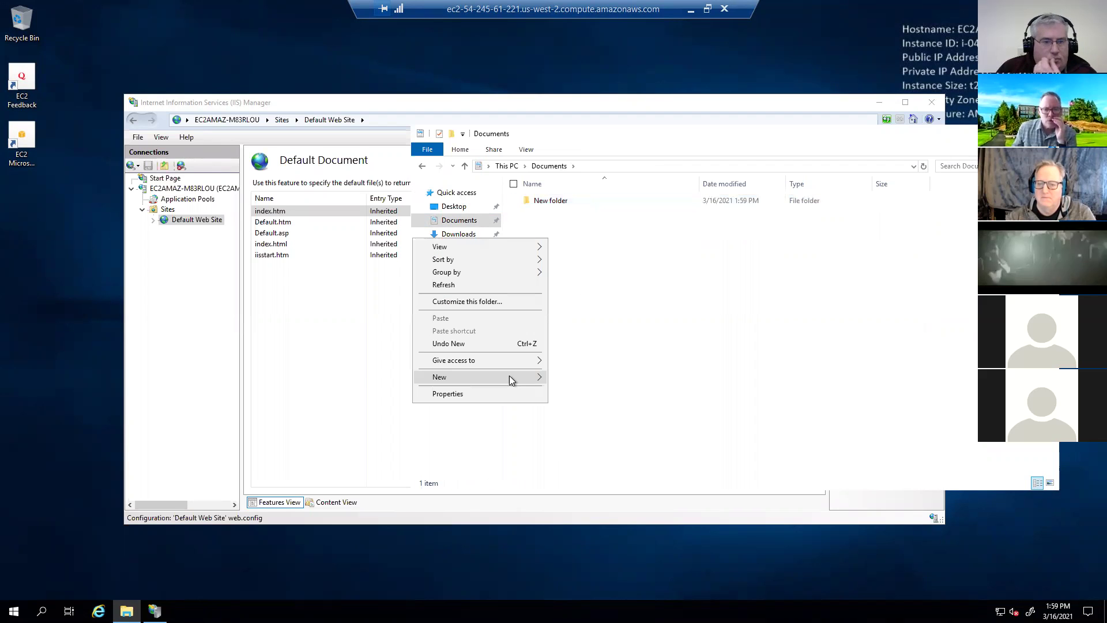
pyautogui.moveTo(509, 377)
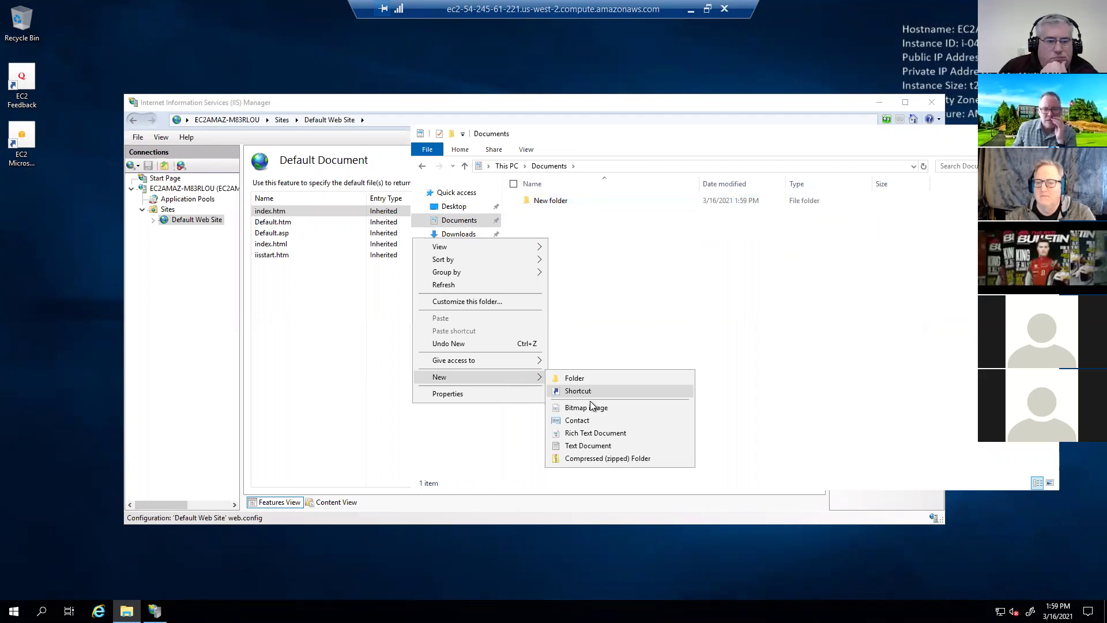
pyautogui.click(587, 445)
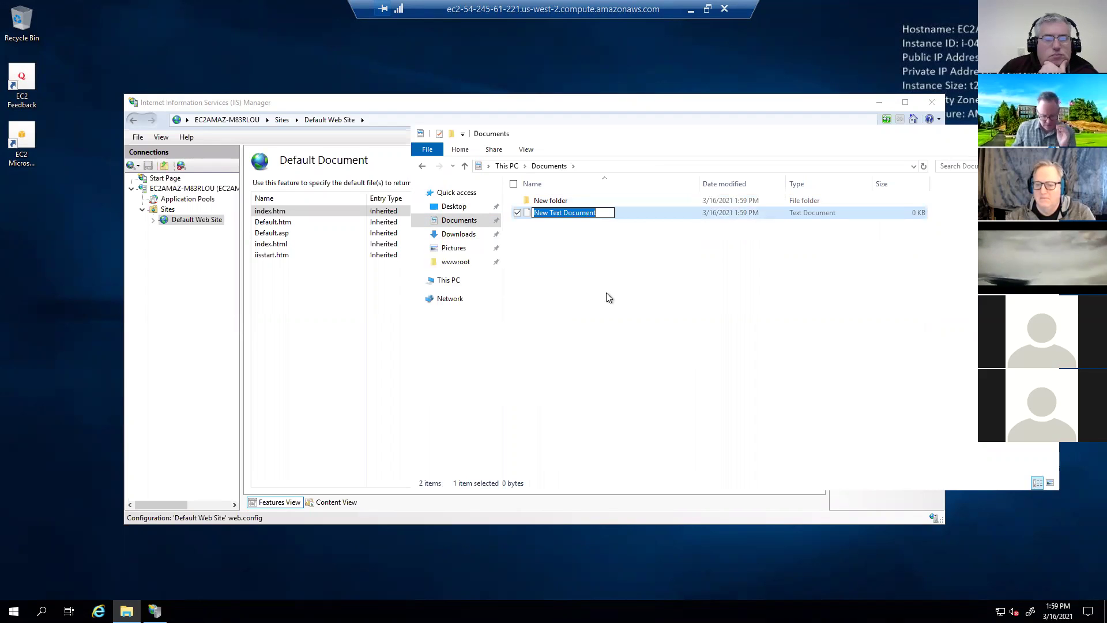
pyautogui.write('inde')
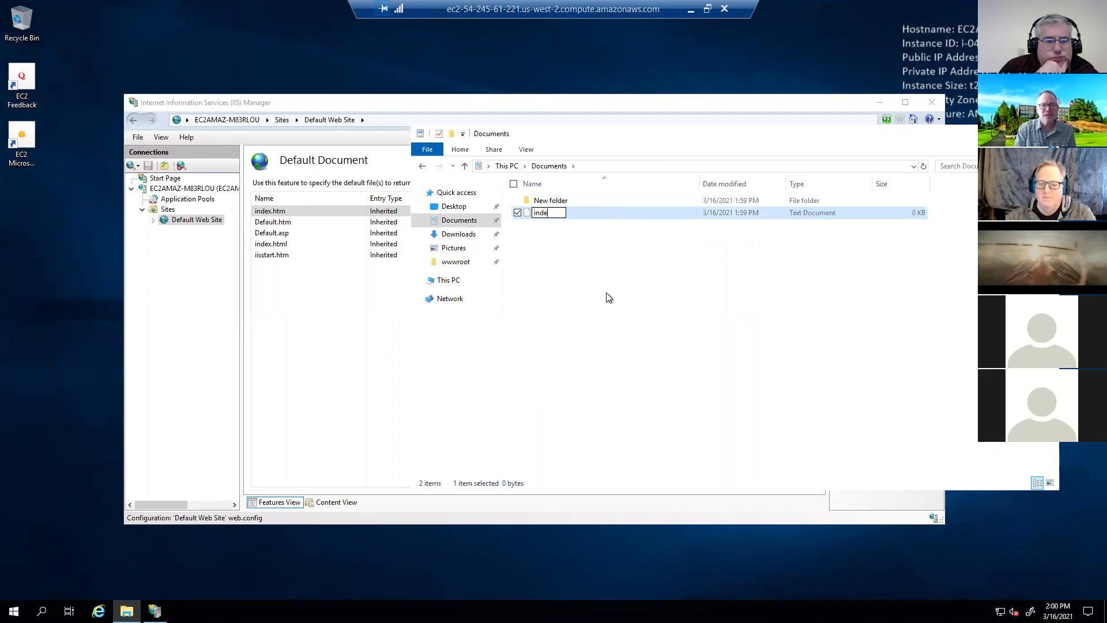
pyautogui.write('x.htm')
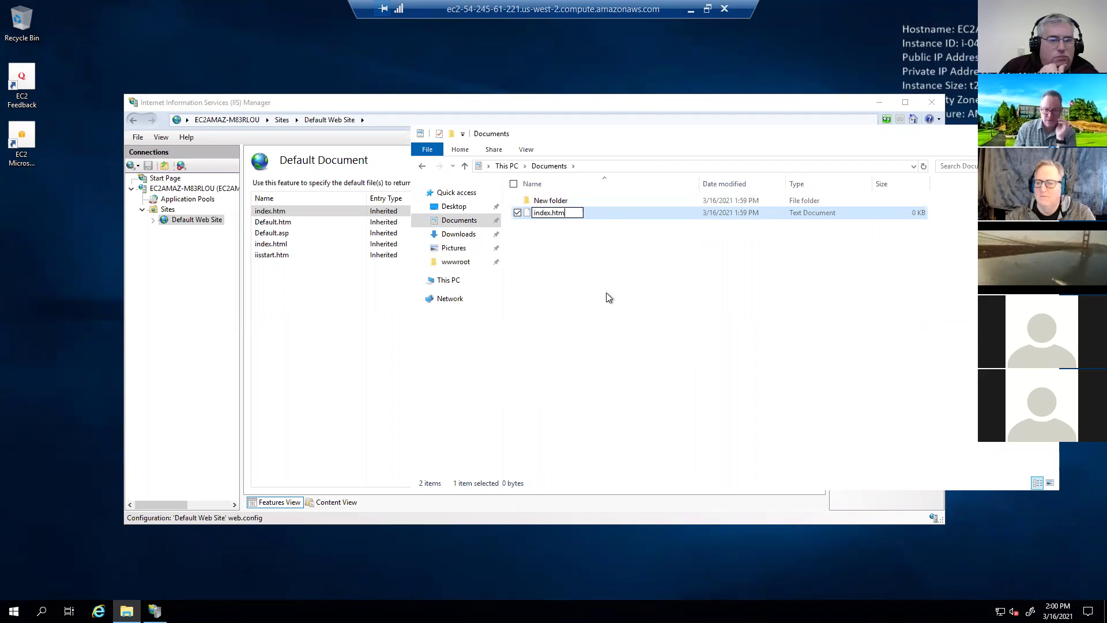
pyautogui.write('l')
pyautogui.press('Return')
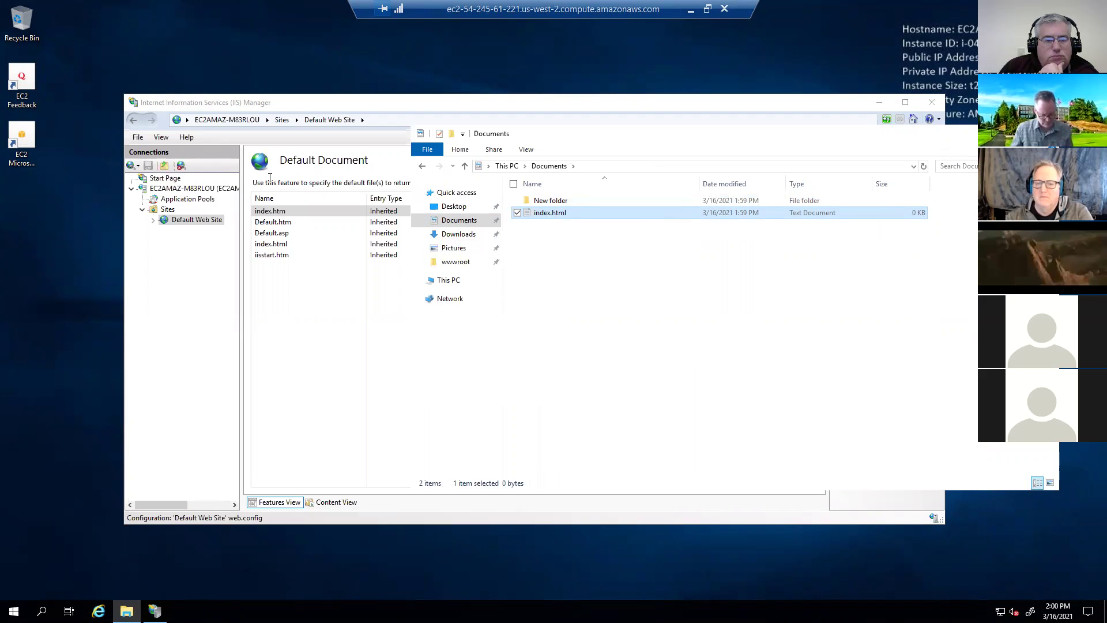
pyautogui.write("This is mark's Cool Website!!!!")
pyautogui.hotkey('alt', 'F4')
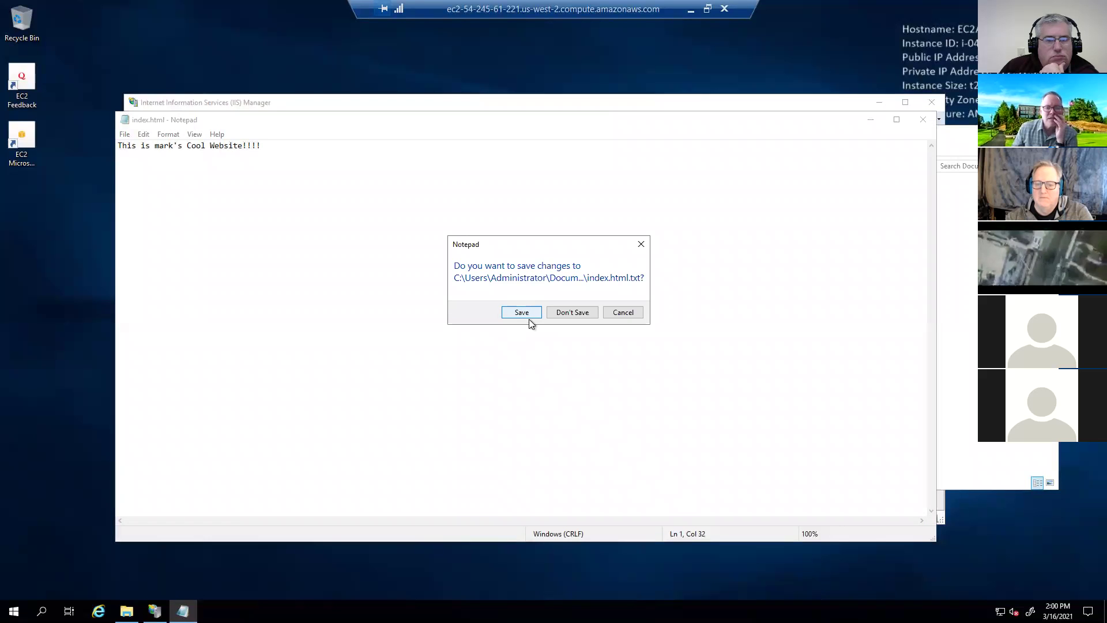
pyautogui.click(528, 319)
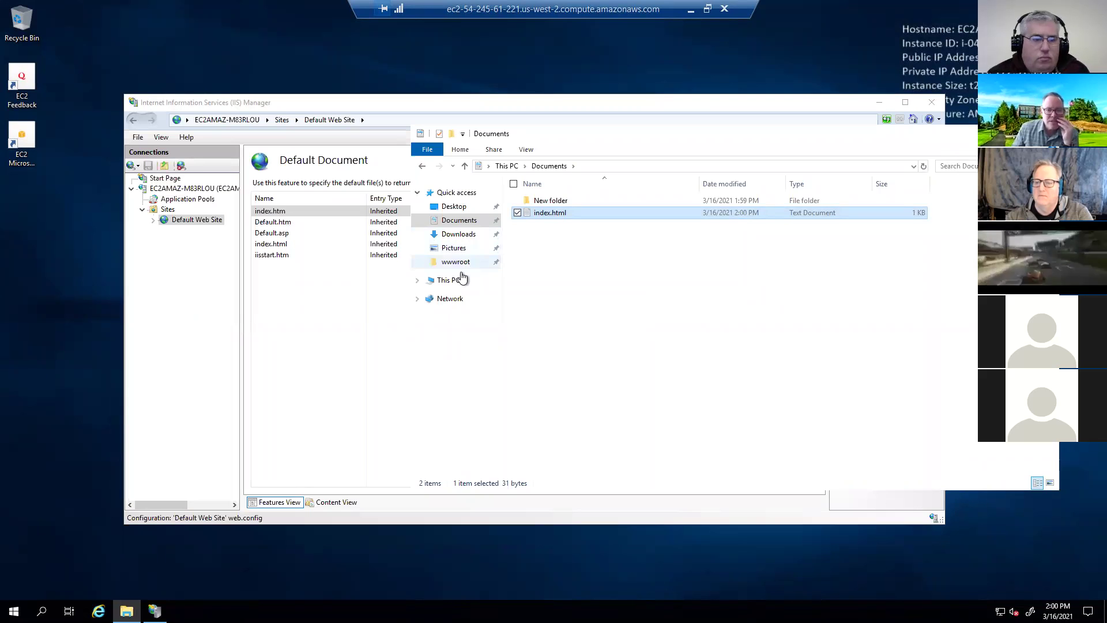
# - Browse from This PC to C:\inetpub\wwwroot
pyautogui.click(462, 278)
pyautogui.doubleClick(576, 320)
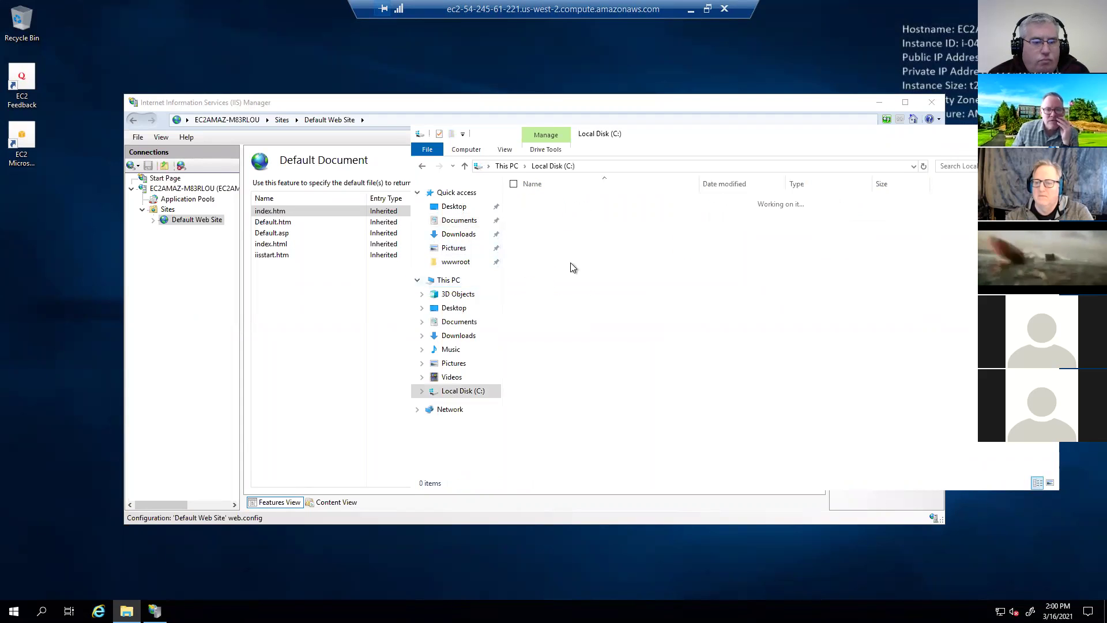
pyautogui.doubleClick(544, 209)
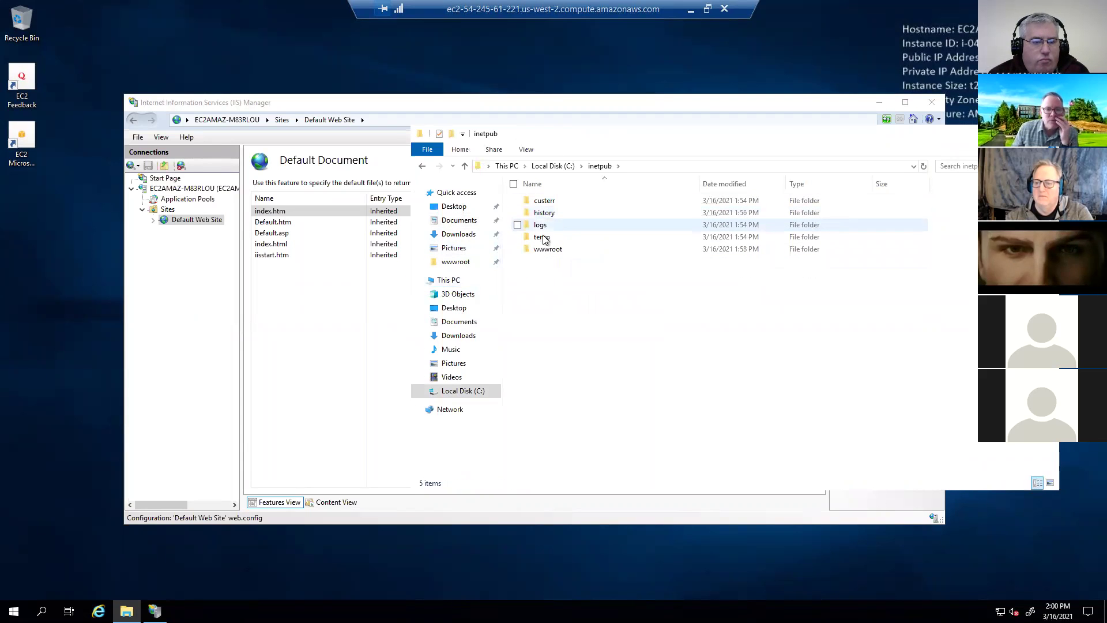
pyautogui.doubleClick(545, 249)
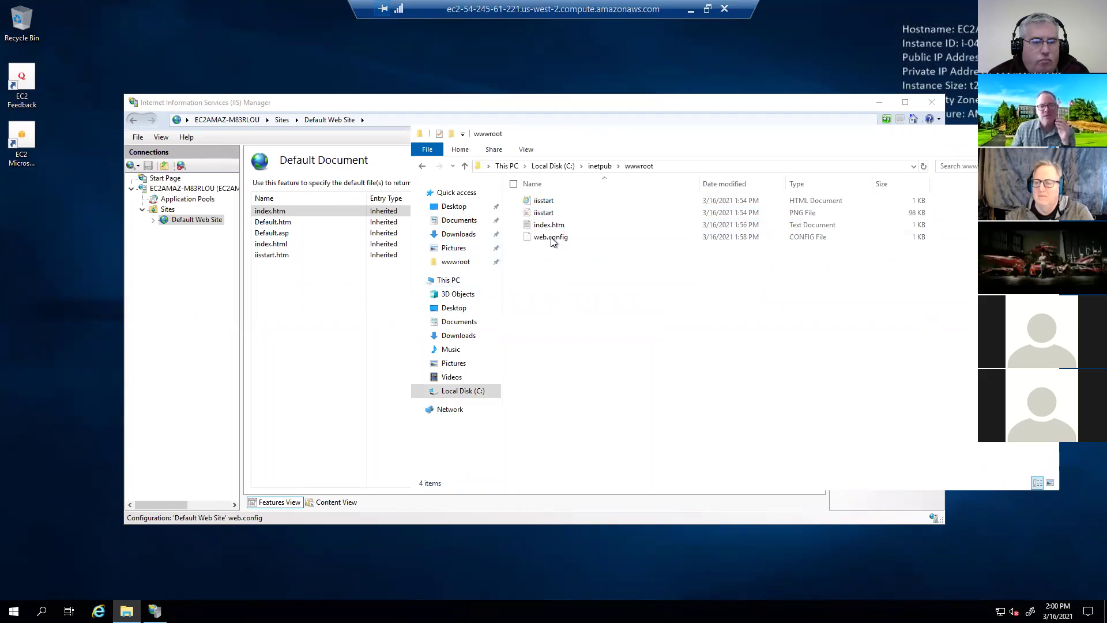
# - Paste index.html into wwwroot, then reload 54.245.61.221, which still shows the IIS welcome page
pyautogui.rightClick(570, 324)
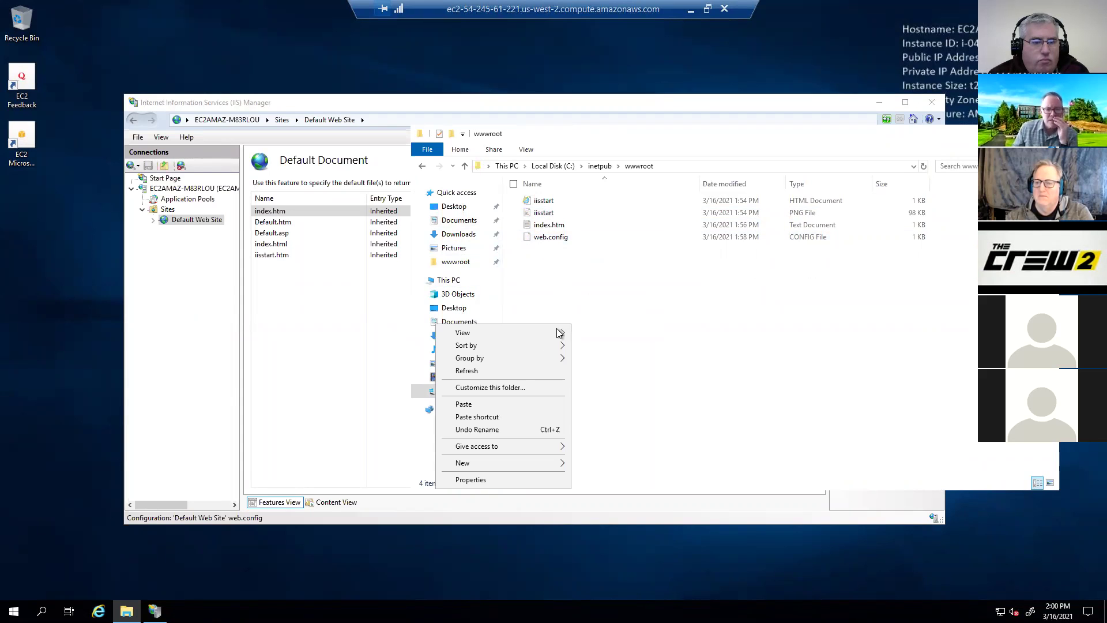
pyautogui.click(507, 405)
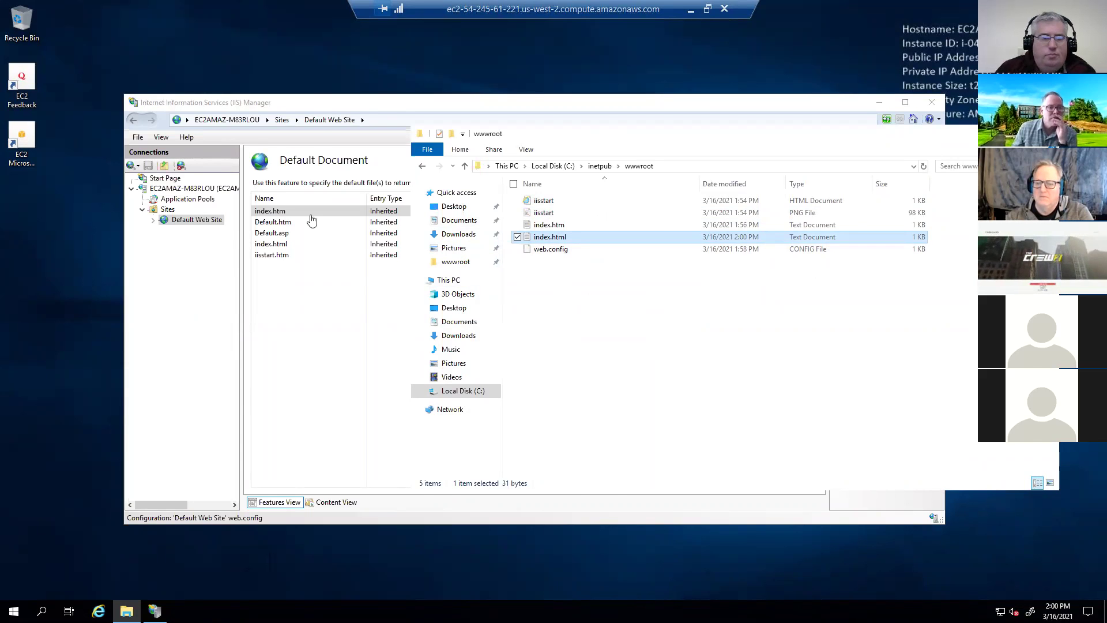
pyautogui.hotkey('alt', 'Tab')
pyautogui.click(188, 81)
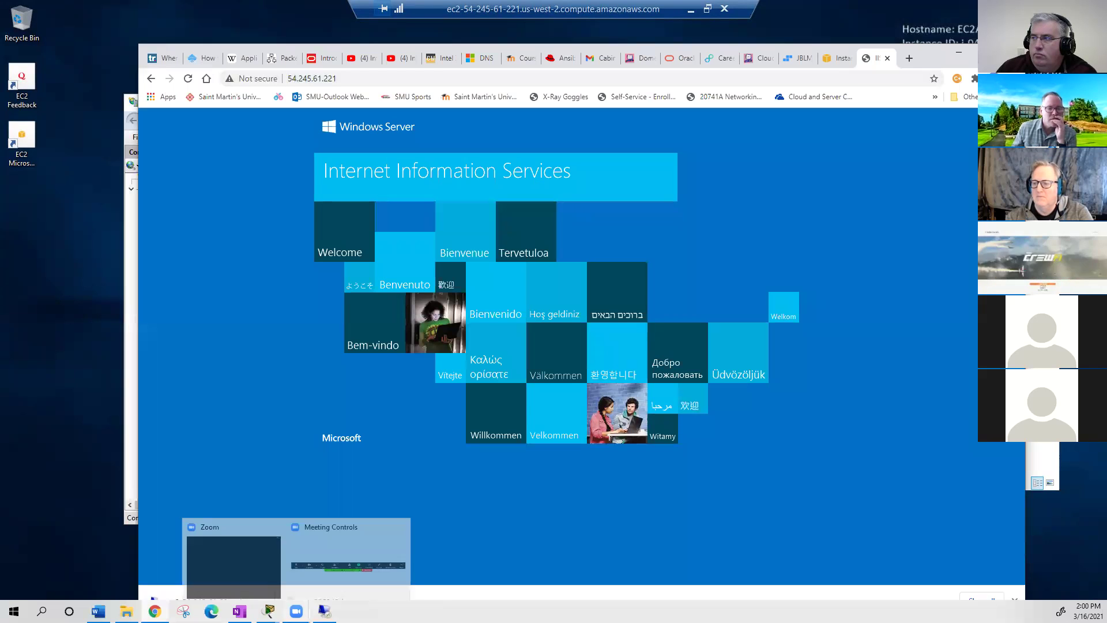
# - Back in the remote server session, delete the old index.htm from wwwroot
pyautogui.moveTo(171, 590)
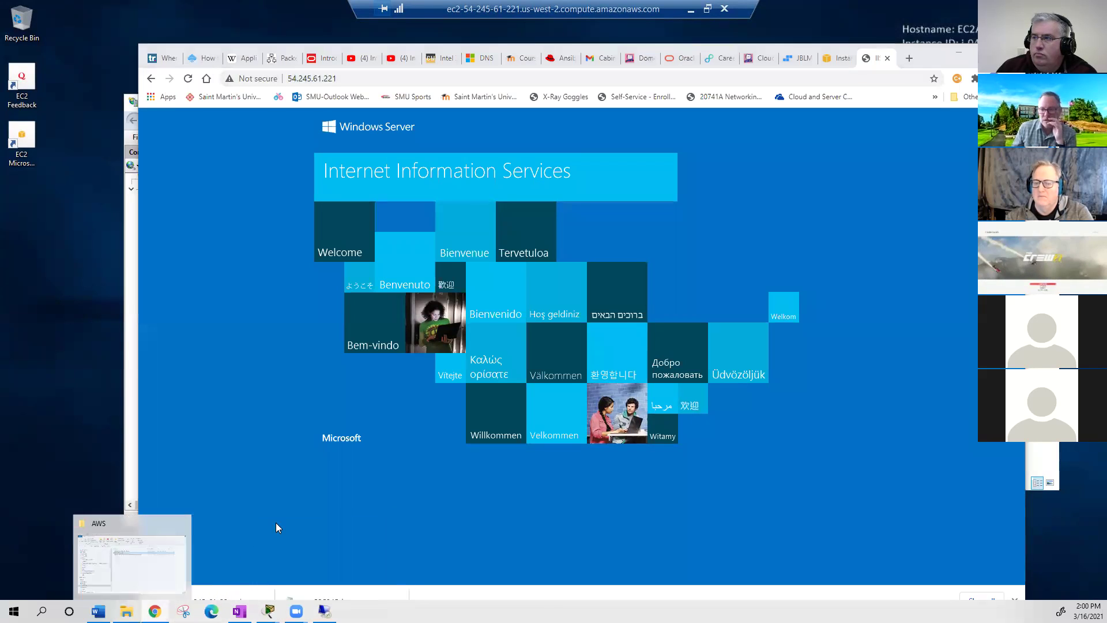
pyautogui.click(126, 611)
pyautogui.click(419, 567)
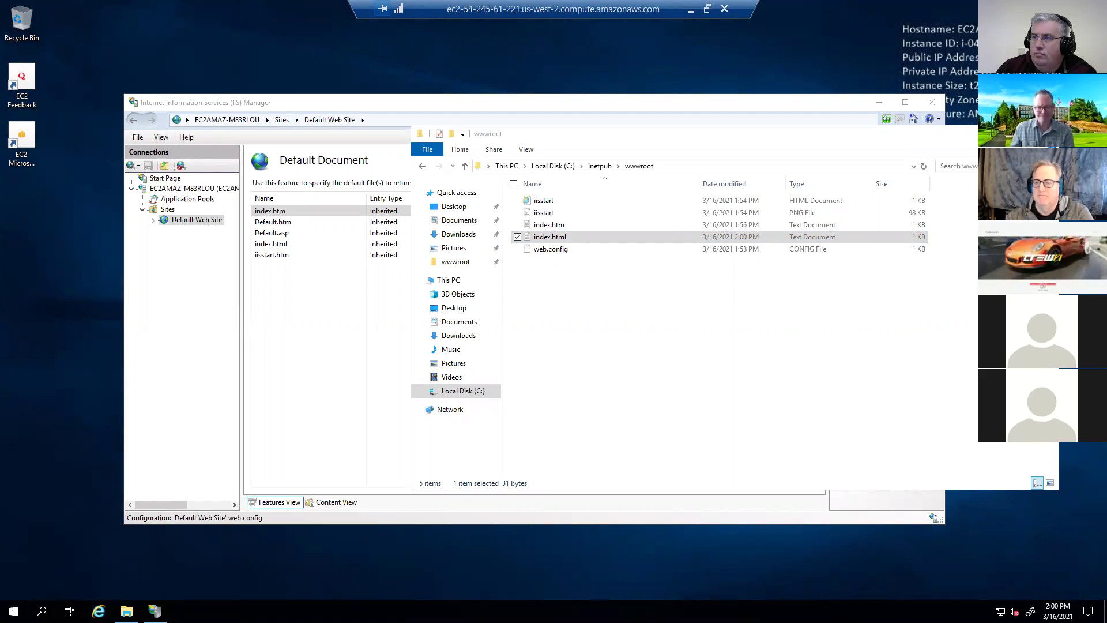
pyautogui.click(548, 225)
pyautogui.press('Delete')
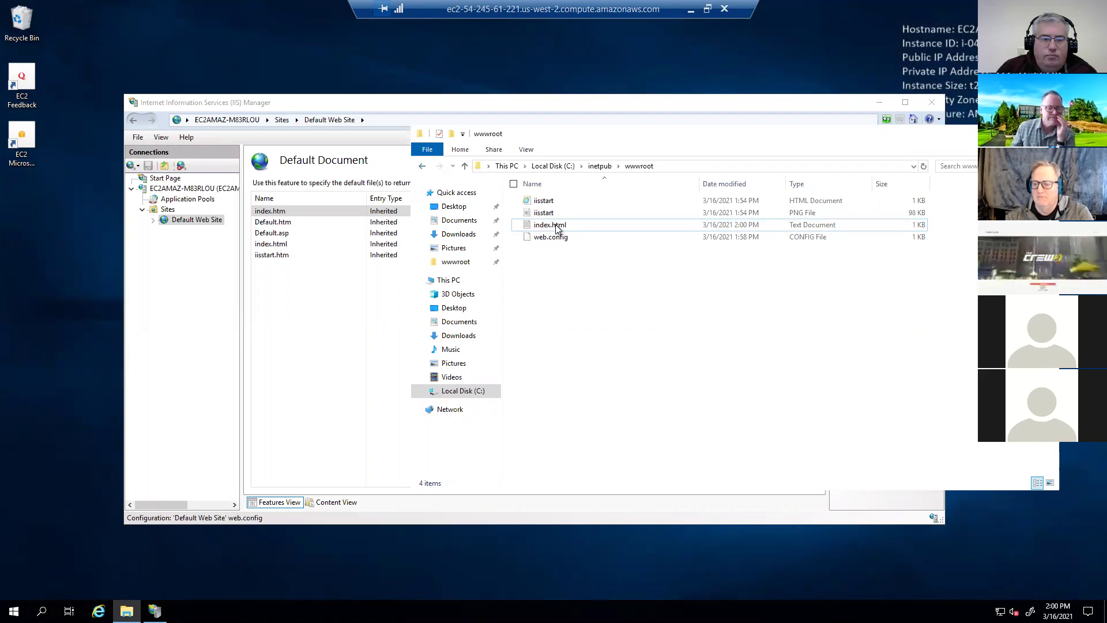
# - Check the 54.245.61.221 page in Chrome, then return to the remote server session
pyautogui.hotkey('alt', 'Tab')
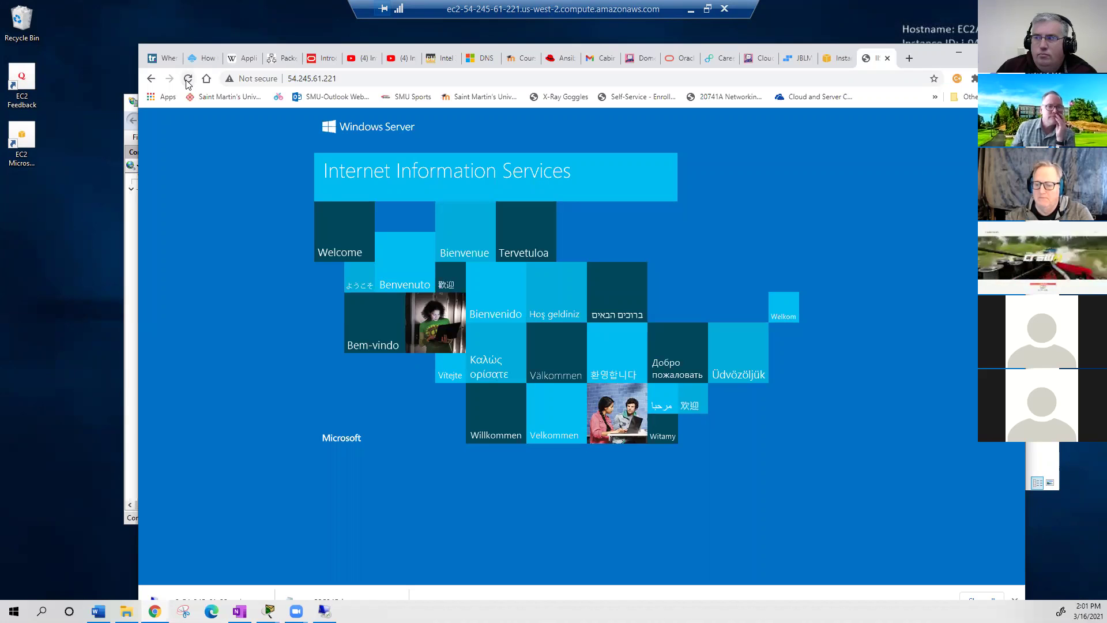
pyautogui.click(353, 80)
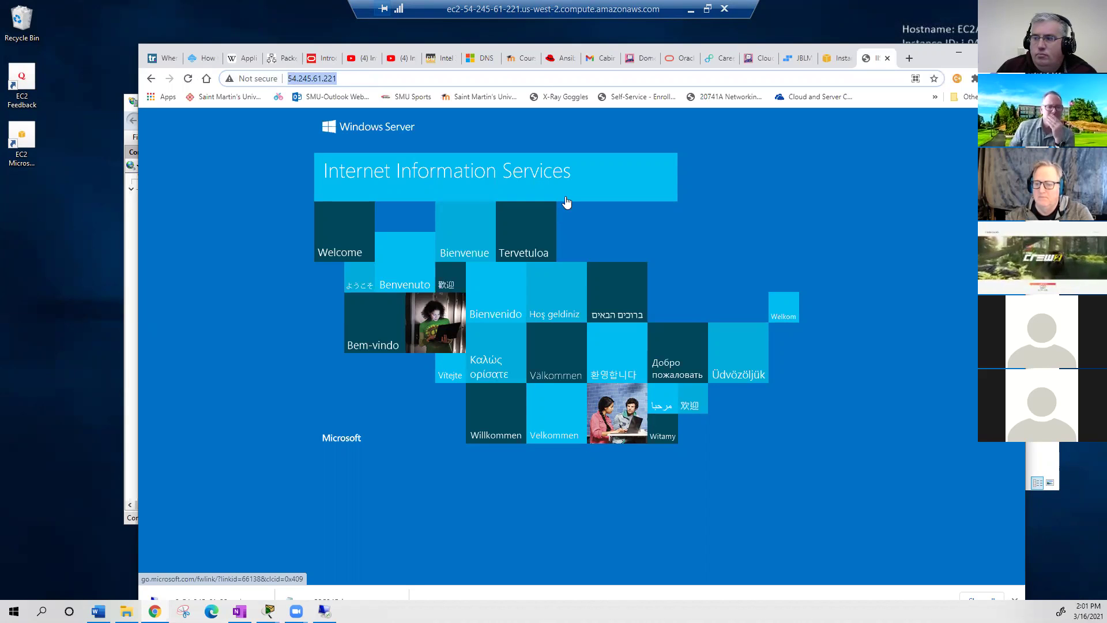
pyautogui.hotkey('alt', 'Tab')
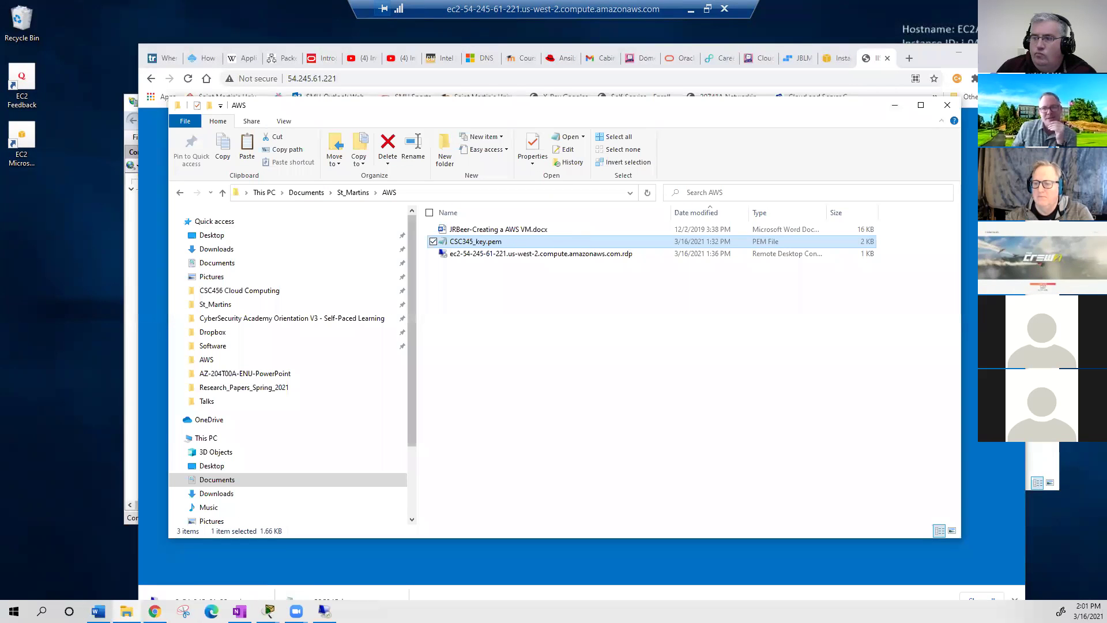
pyautogui.hotkey('alt', 'Tab')
# - Delete both iisstart files from wwwroot and reload the site, which now returns 403 Forbidden
pyautogui.click(566, 204)
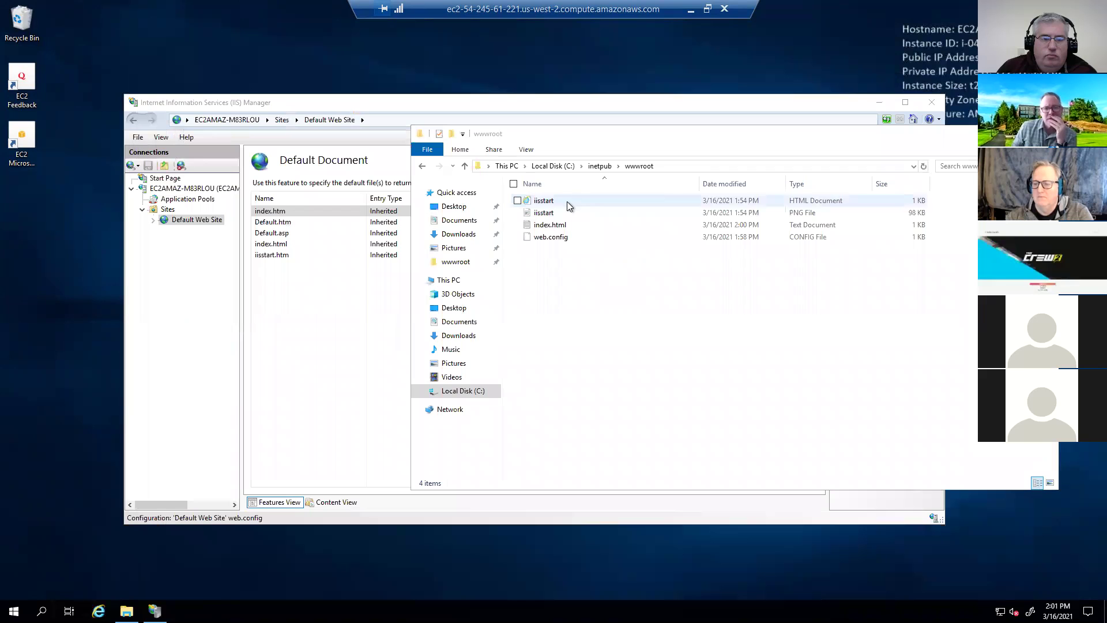
pyautogui.keyDown('ctrl'); pyautogui.click(573, 216); pyautogui.keyUp('ctrl')
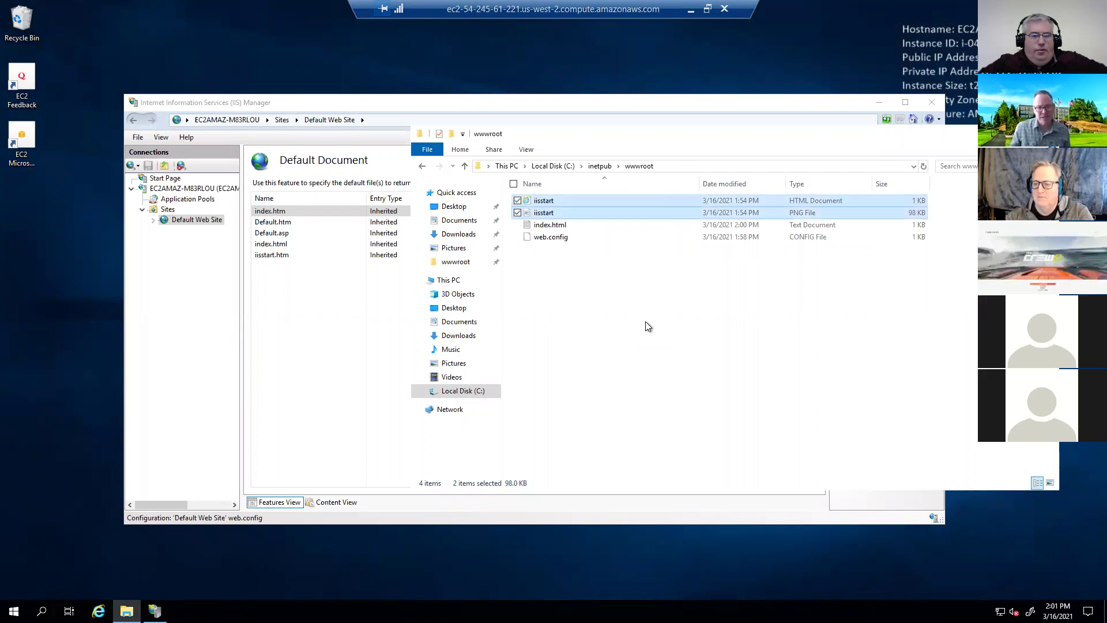
pyautogui.press('Delete')
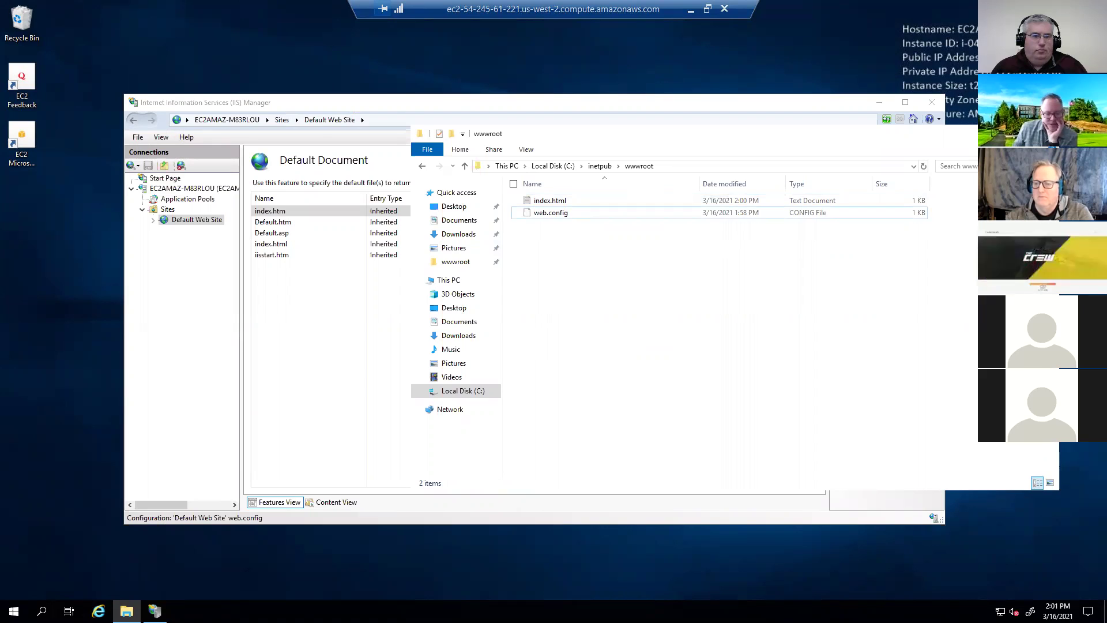
pyautogui.hotkey('alt', 'Tab')
pyautogui.click(188, 84)
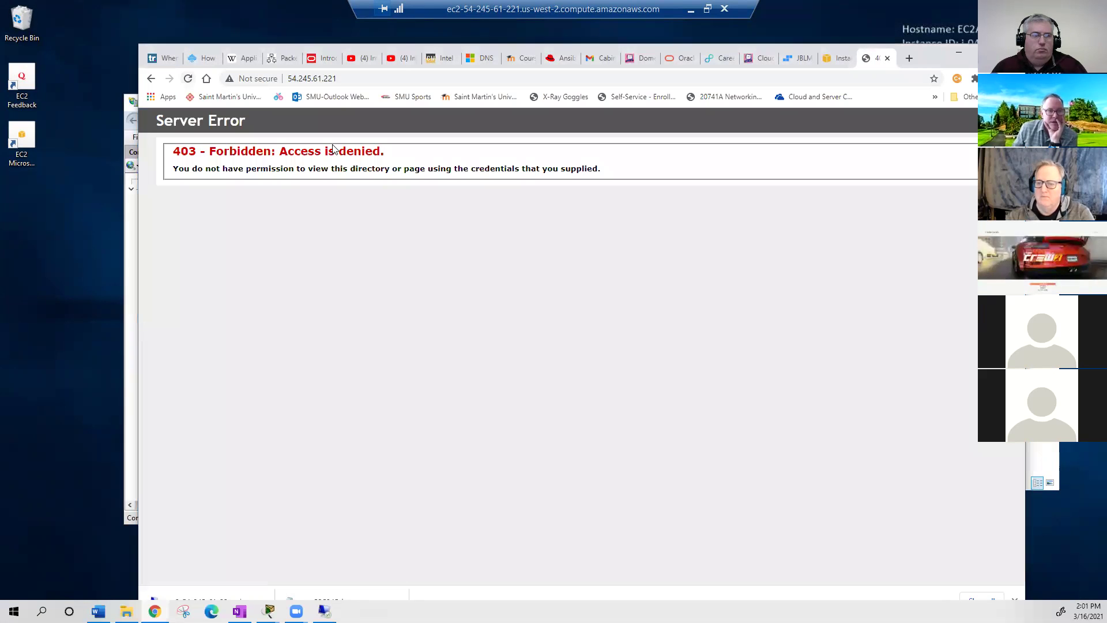
pyautogui.click(350, 79)
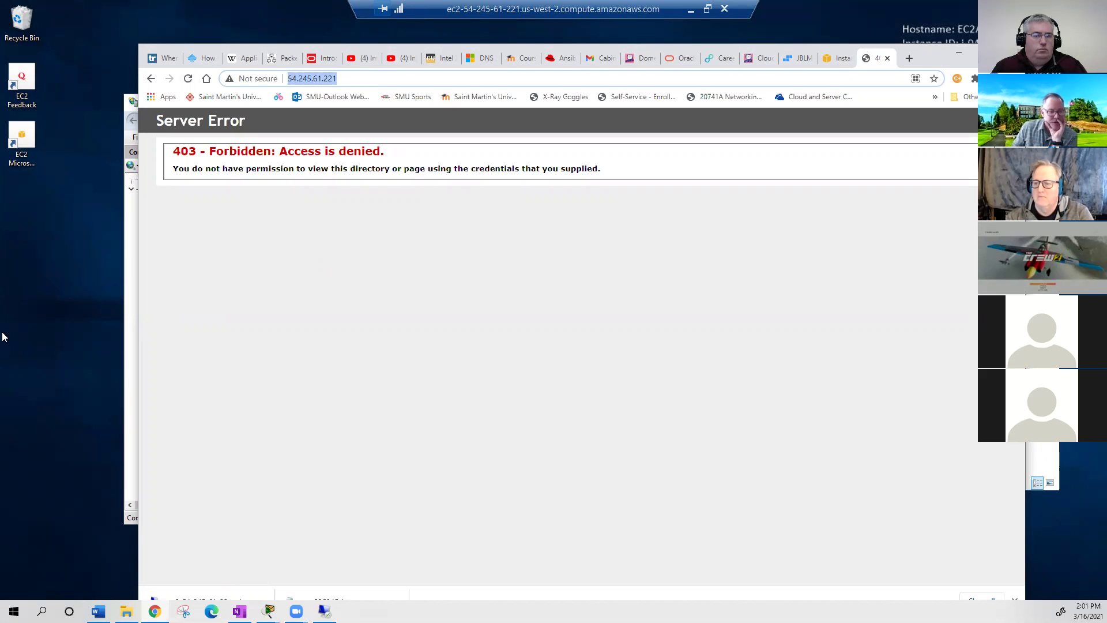
# - On the server, open Local Disk (C:) in File Explorer and select the inetpub folder
pyautogui.click(155, 610)
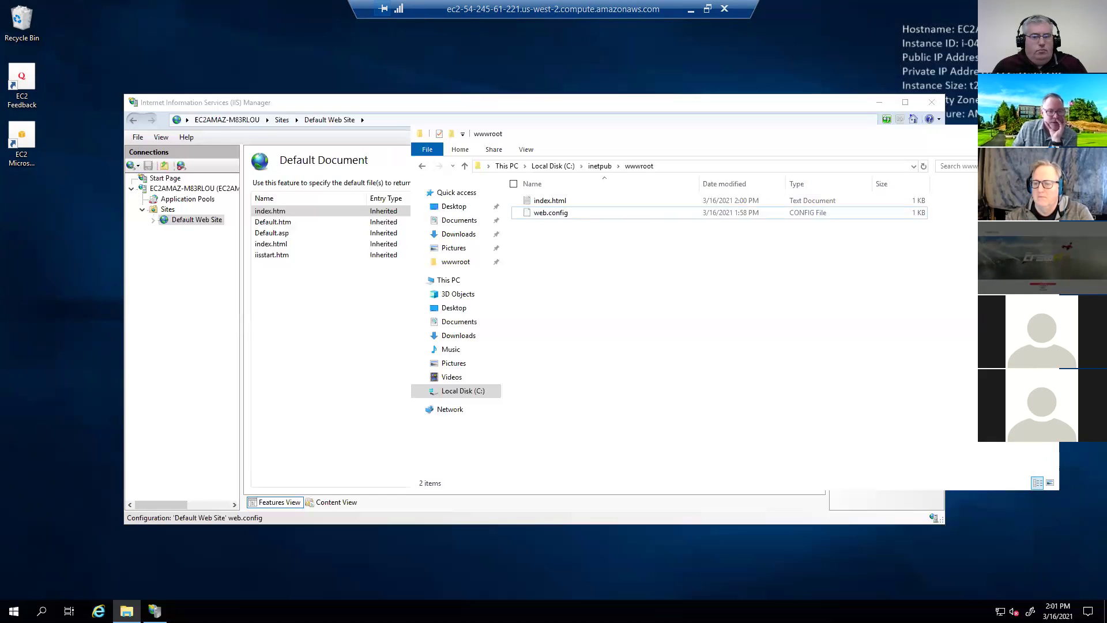
pyautogui.moveTo(127, 611)
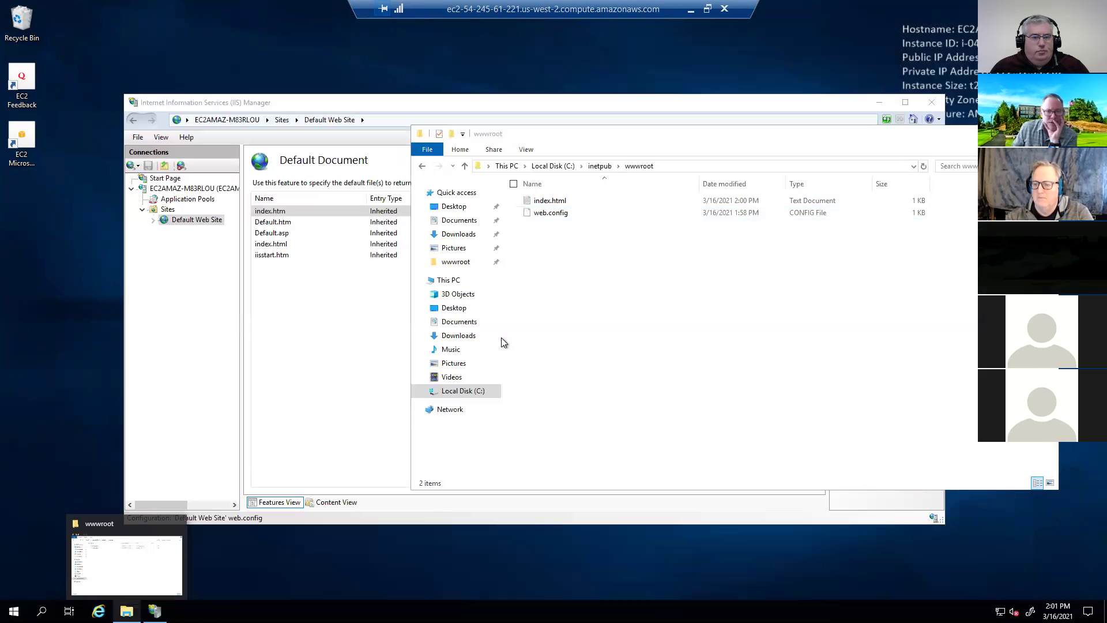
pyautogui.click(606, 248)
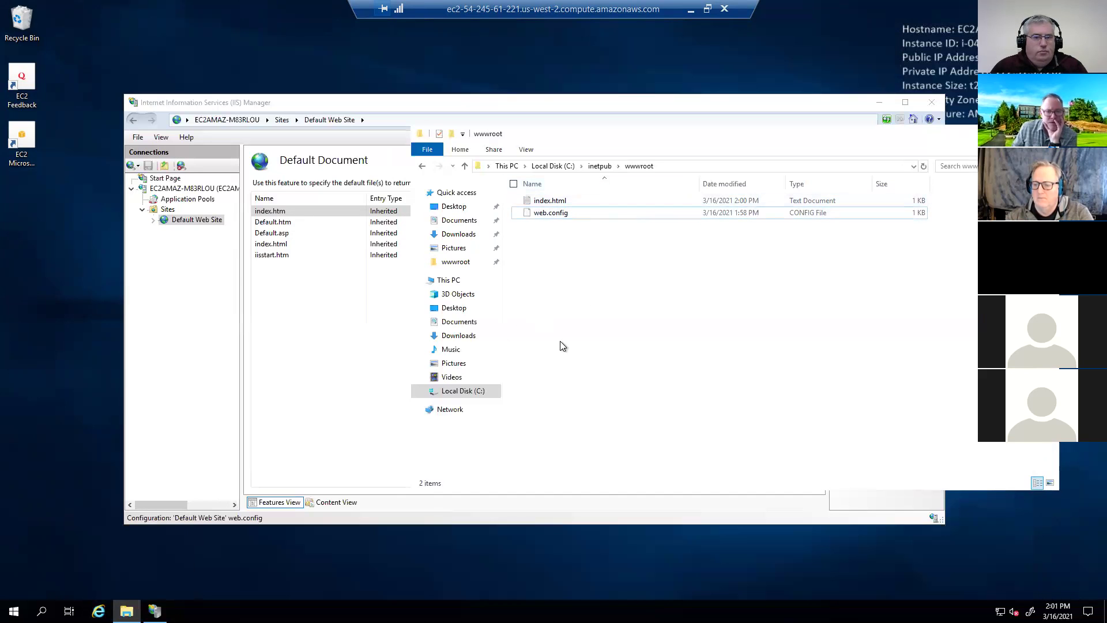
pyautogui.click(468, 390)
pyautogui.click(553, 213)
# - Open inetpub and review the SYSTEM and CREATOR OWNER permissions on wwwroot's Security tab
pyautogui.doubleClick(549, 213)
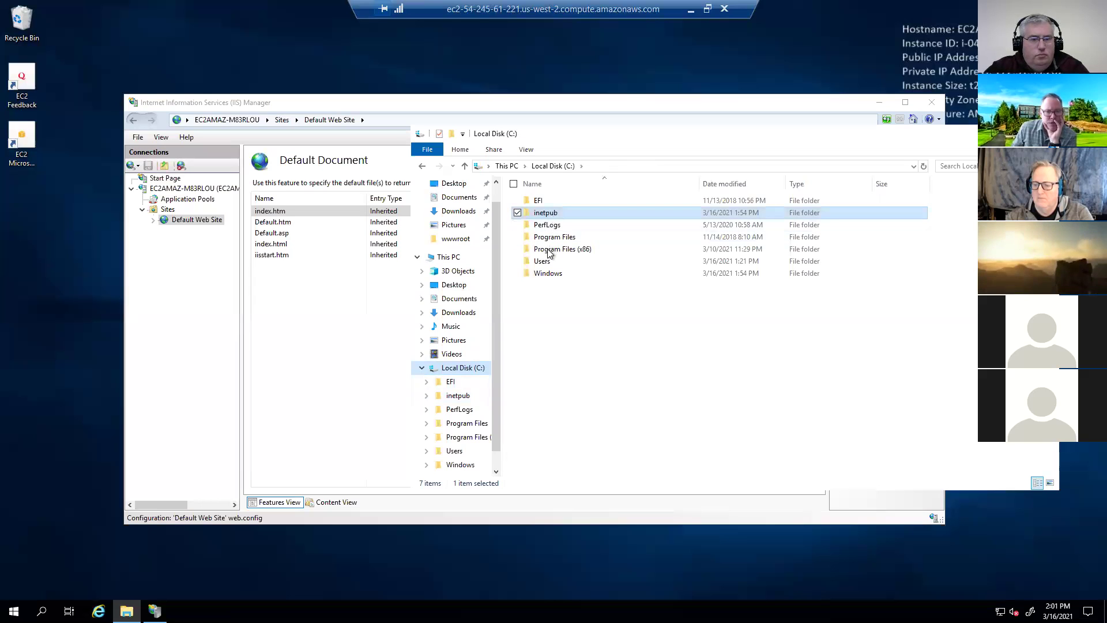
pyautogui.rightClick(548, 252)
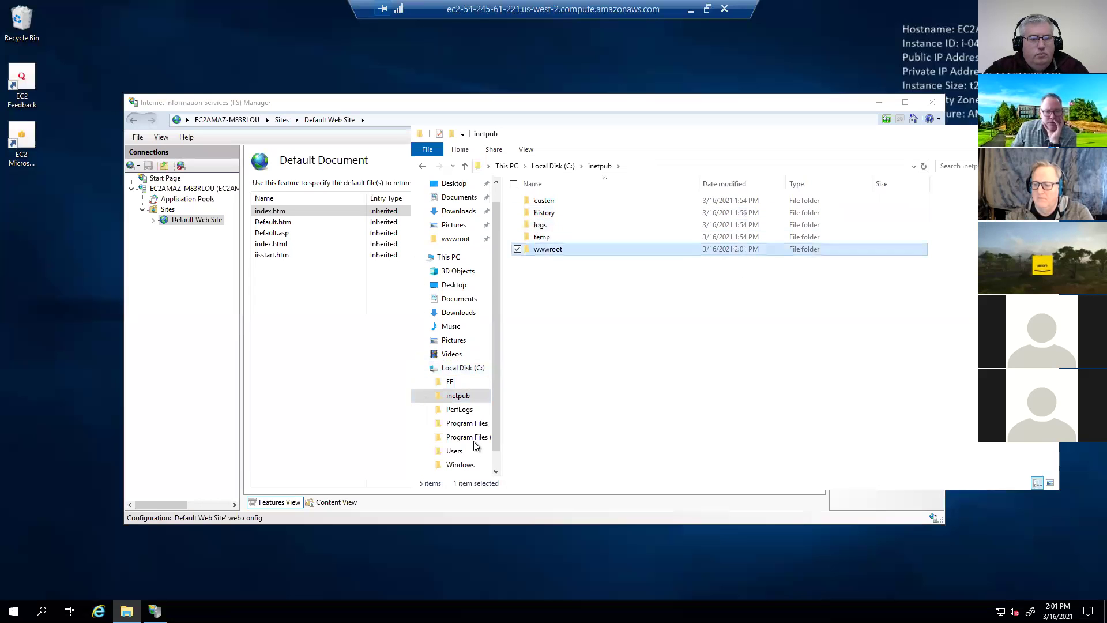
pyautogui.click(440, 457)
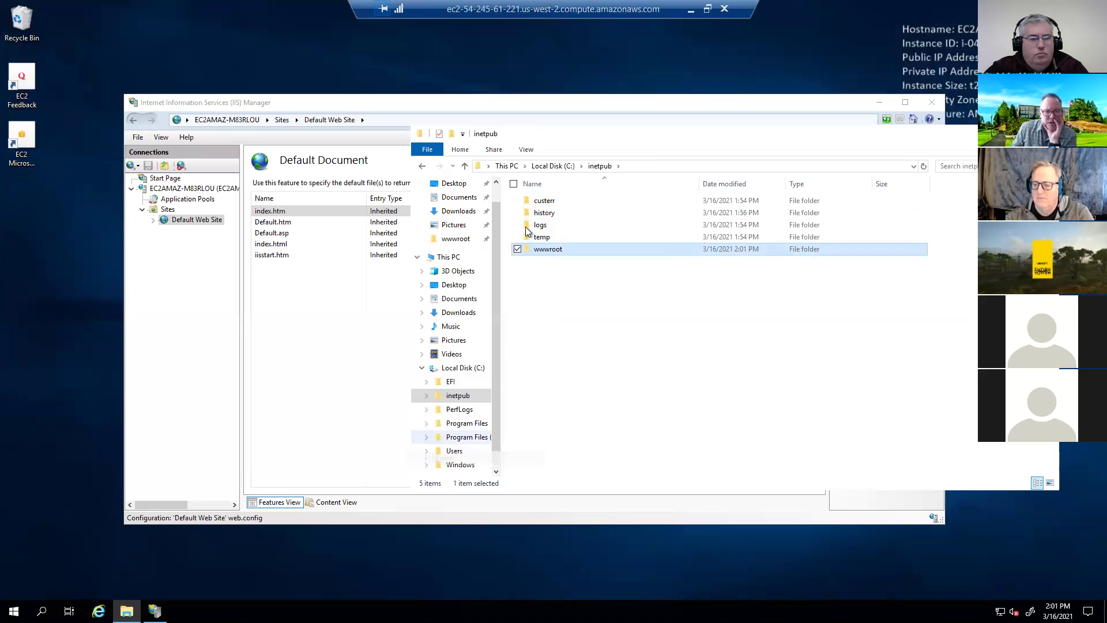
pyautogui.click(526, 230)
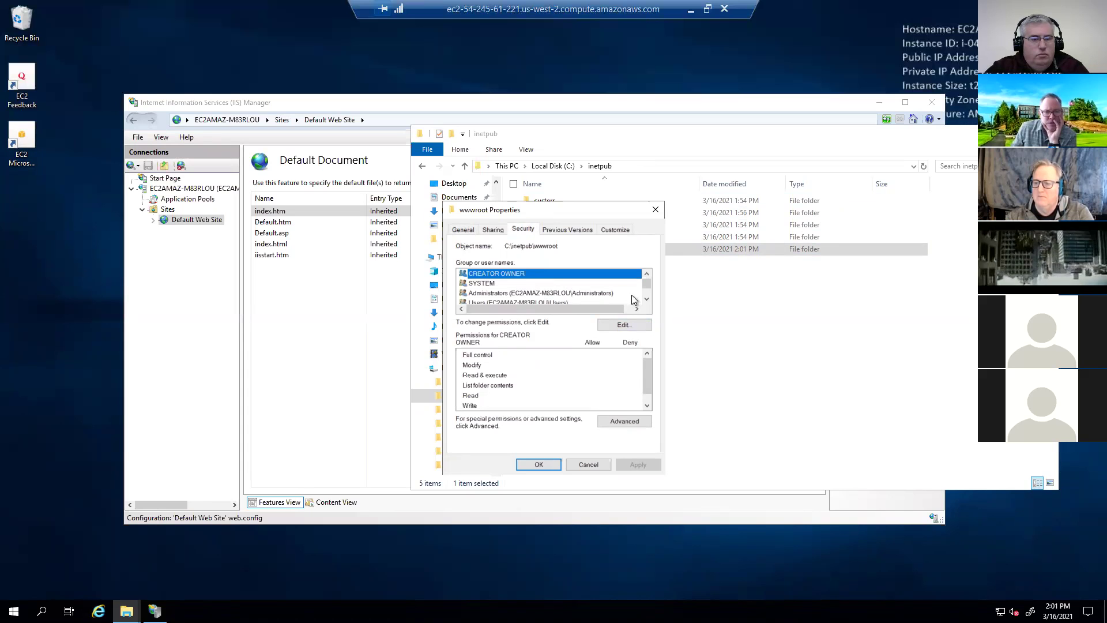
pyautogui.click(510, 283)
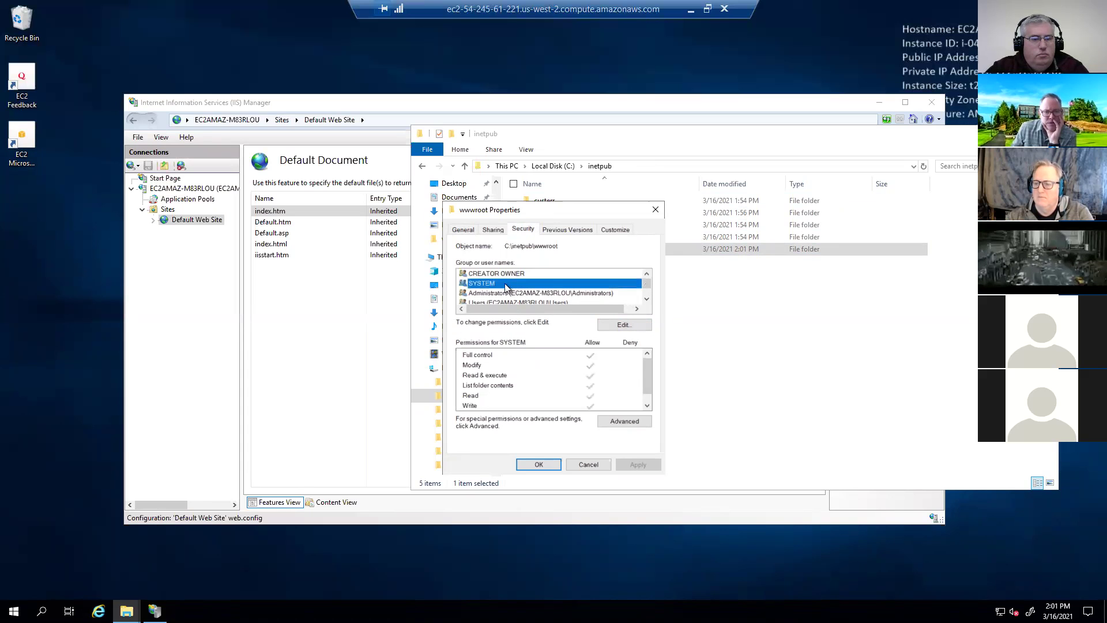
pyautogui.click(490, 275)
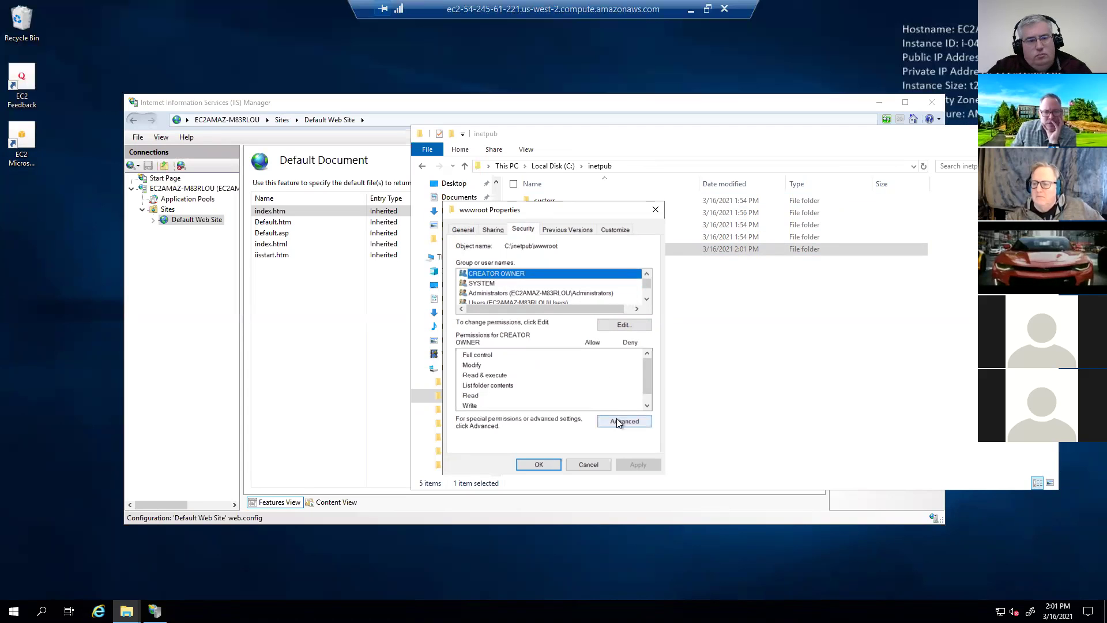
# - Grant CREATOR OWNER Full control on wwwroot, apply it, and close the Properties dialog
pyautogui.click(619, 325)
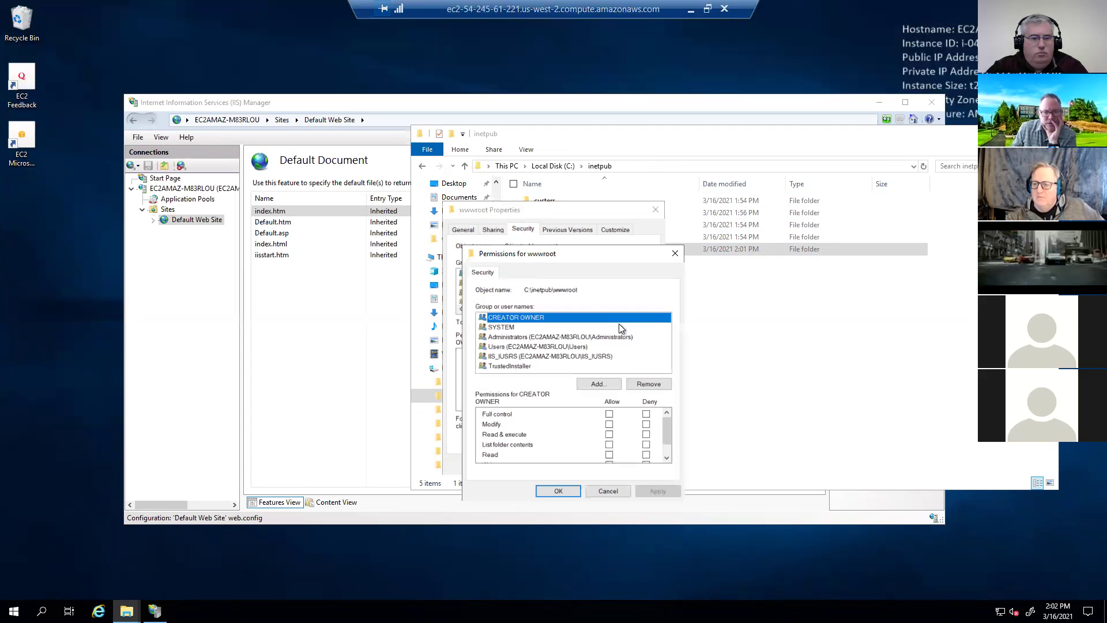
pyautogui.click(610, 414)
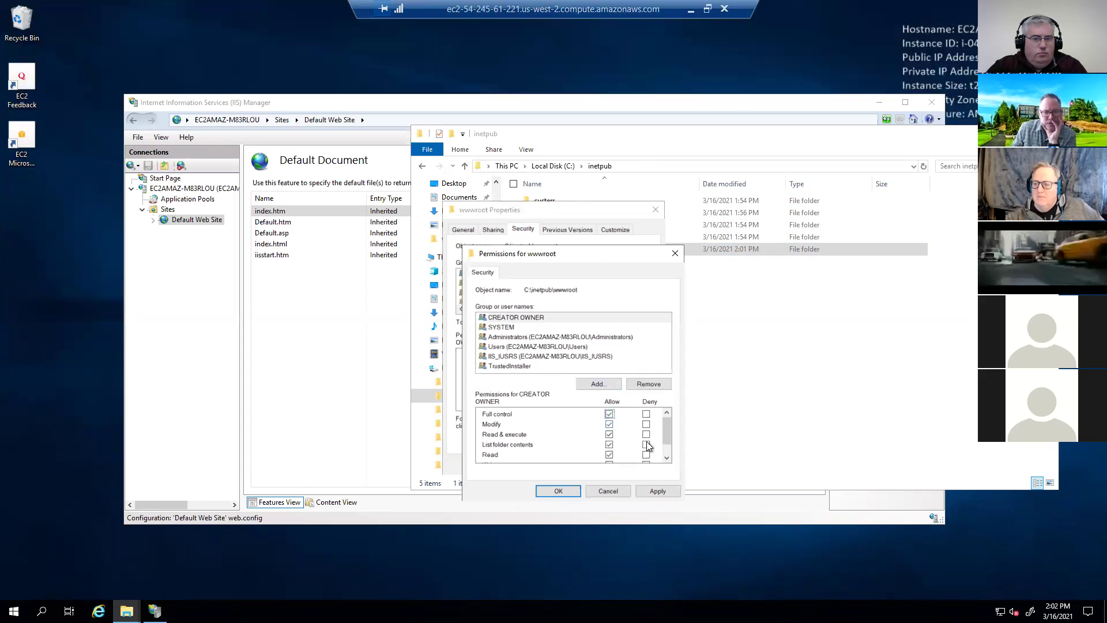
pyautogui.moveTo(666, 431); pyautogui.dragTo(666, 447)
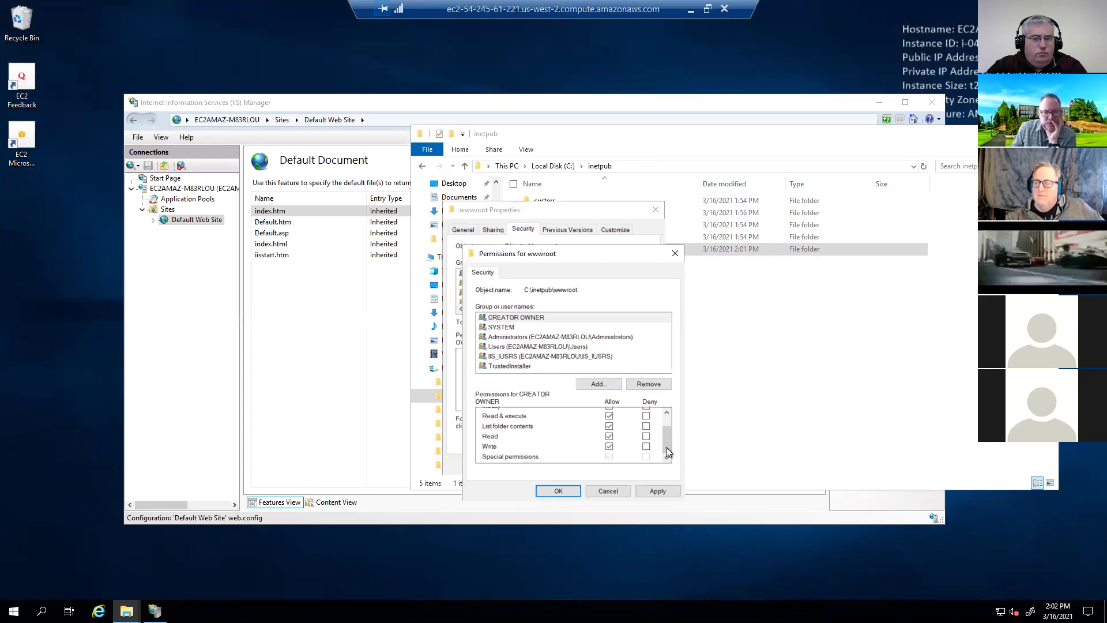
pyautogui.click(657, 491)
pyautogui.click(608, 490)
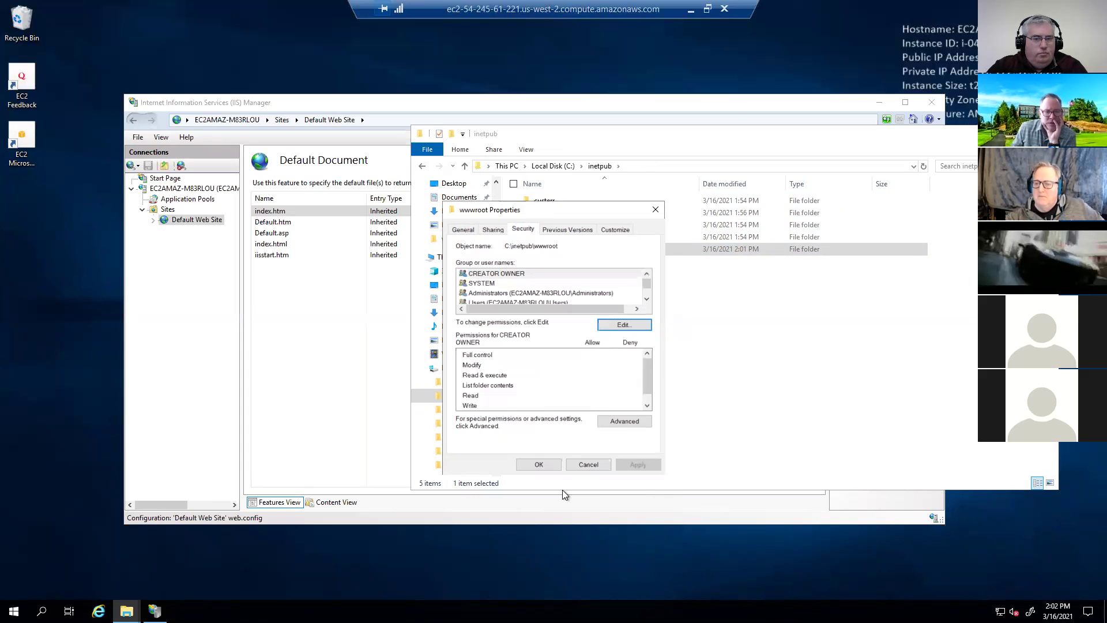
pyautogui.click(567, 464)
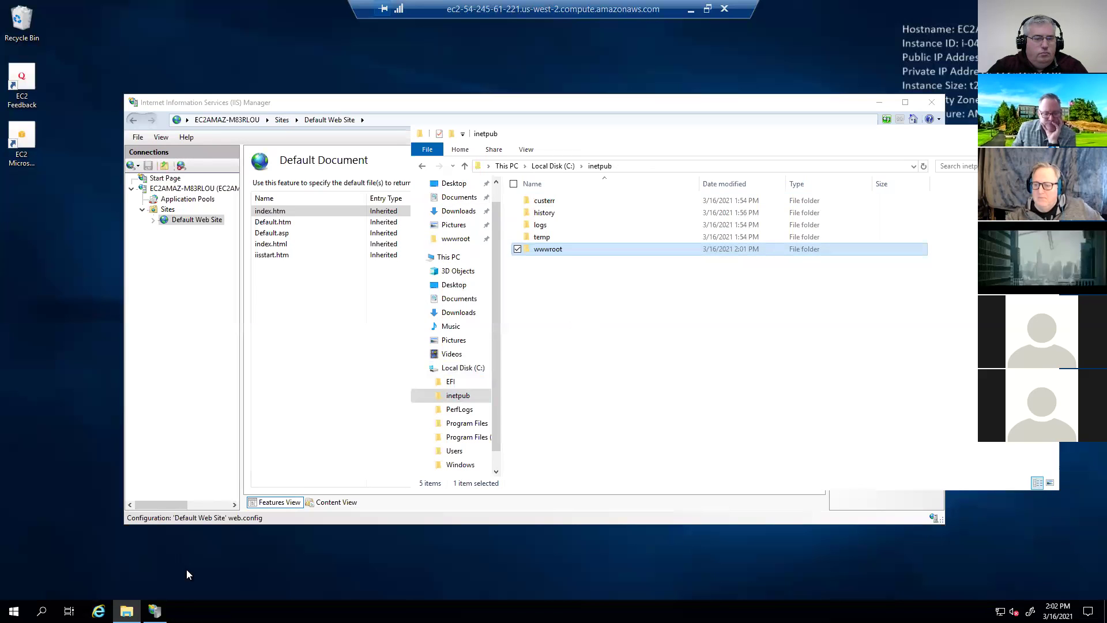
# - Reload 54.245.61.221 in Chrome, which still returns 403 Forbidden, then go back to the server desktop
pyautogui.hotkey('alt', 'Tab')
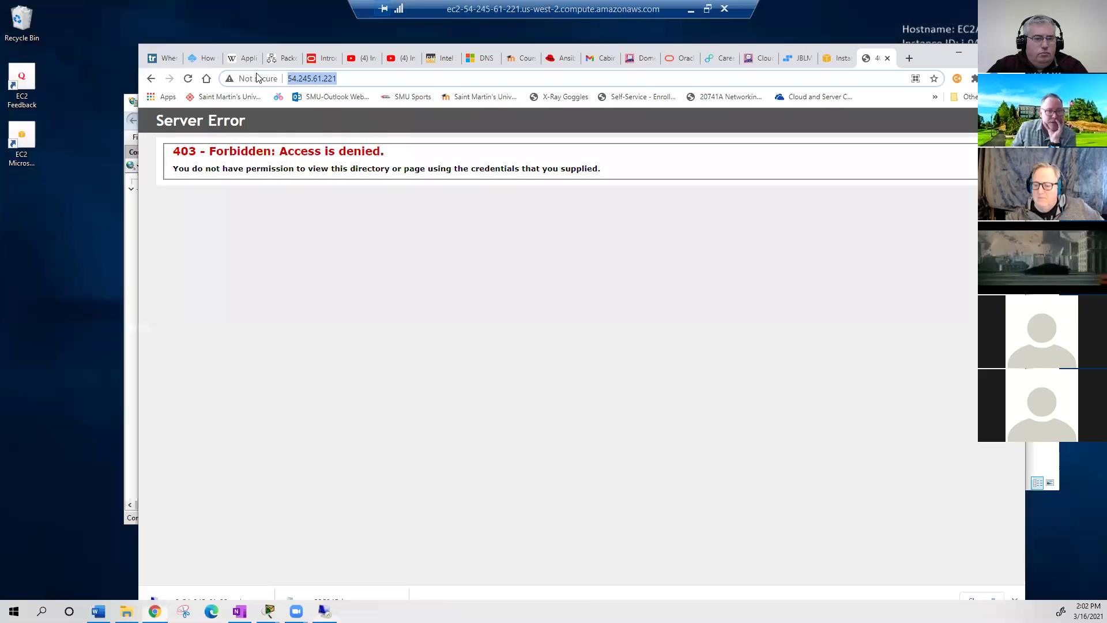
pyautogui.click(187, 79)
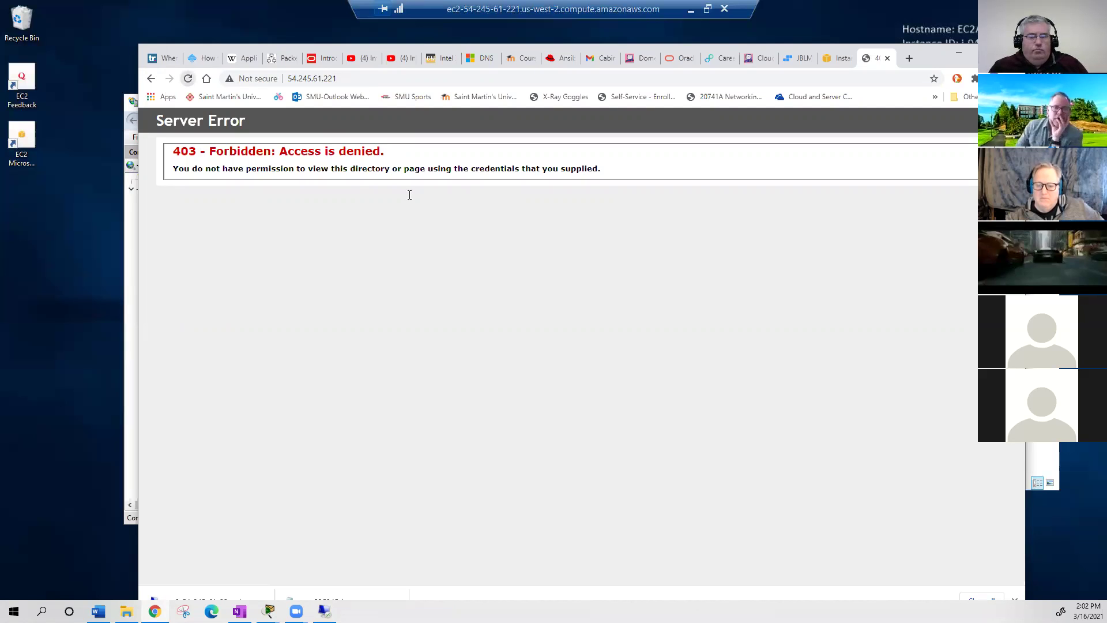
pyautogui.hotkey('ctrl', 'l')
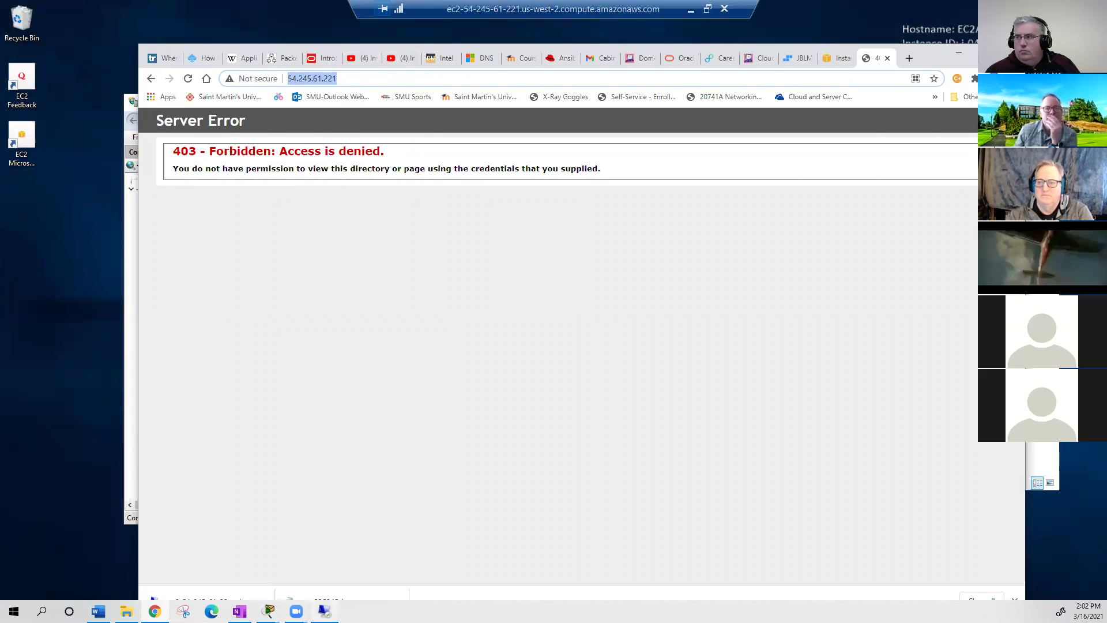
pyautogui.click(324, 611)
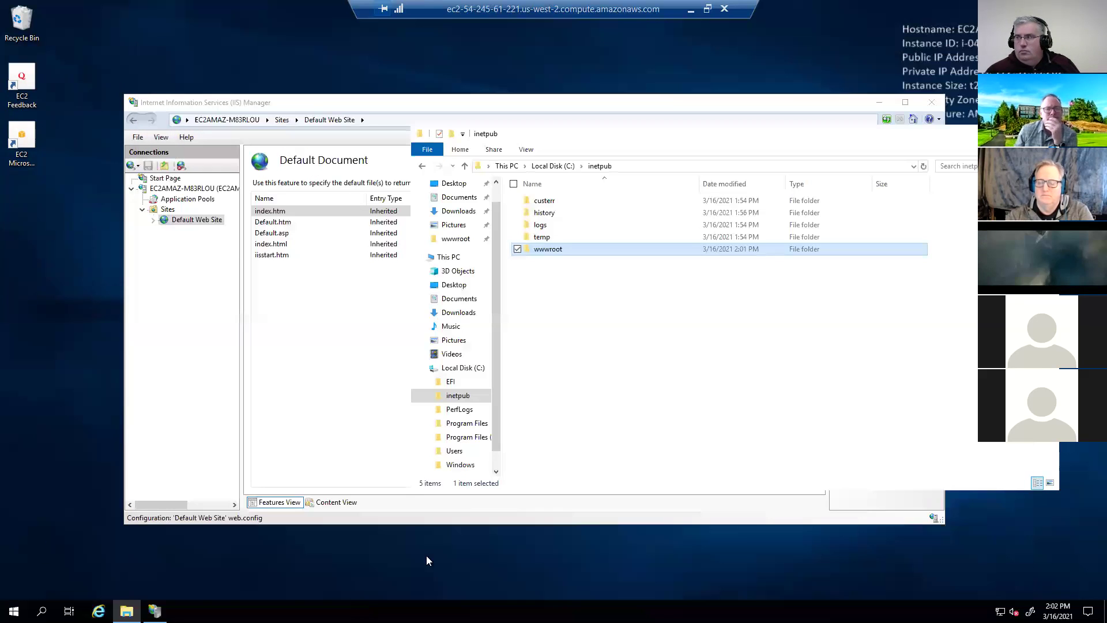
# - In the server's Recycle Bin, select the two deleted iisstart files and index.htm
pyautogui.doubleClick(544, 250)
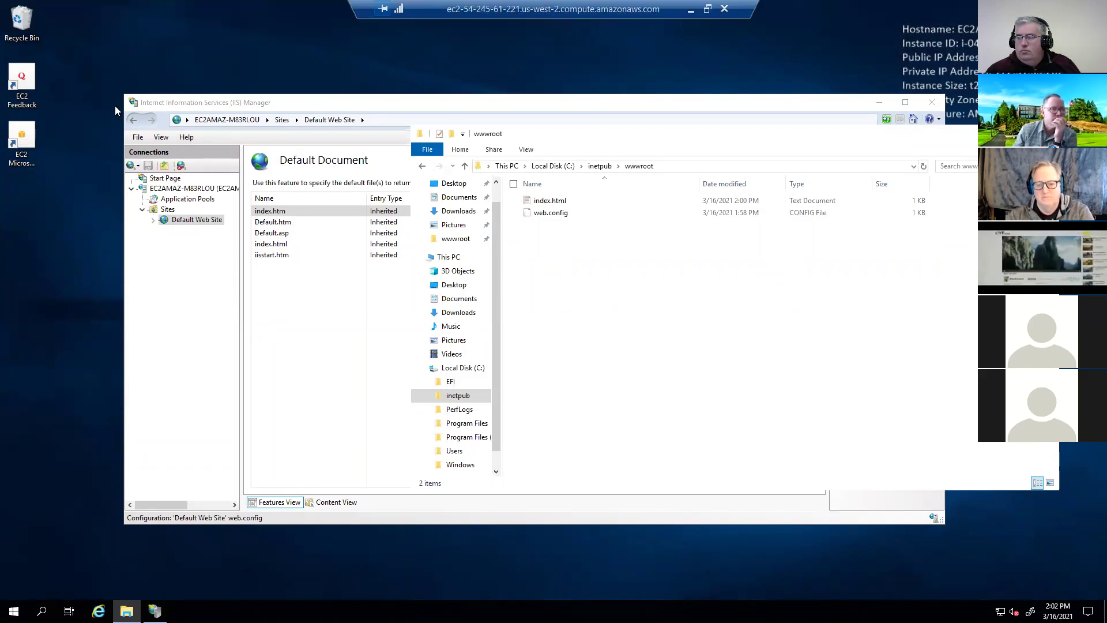
pyautogui.doubleClick(33, 26)
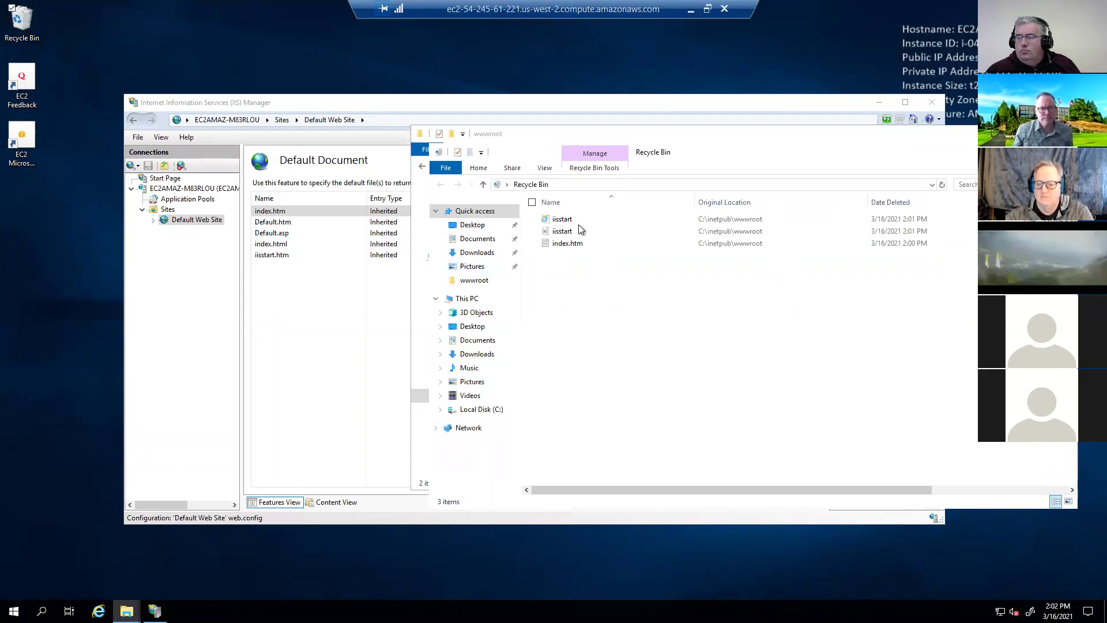
pyautogui.click(577, 220)
pyautogui.keyDown('ctrl'); pyautogui.click(583, 241); pyautogui.keyUp('ctrl')
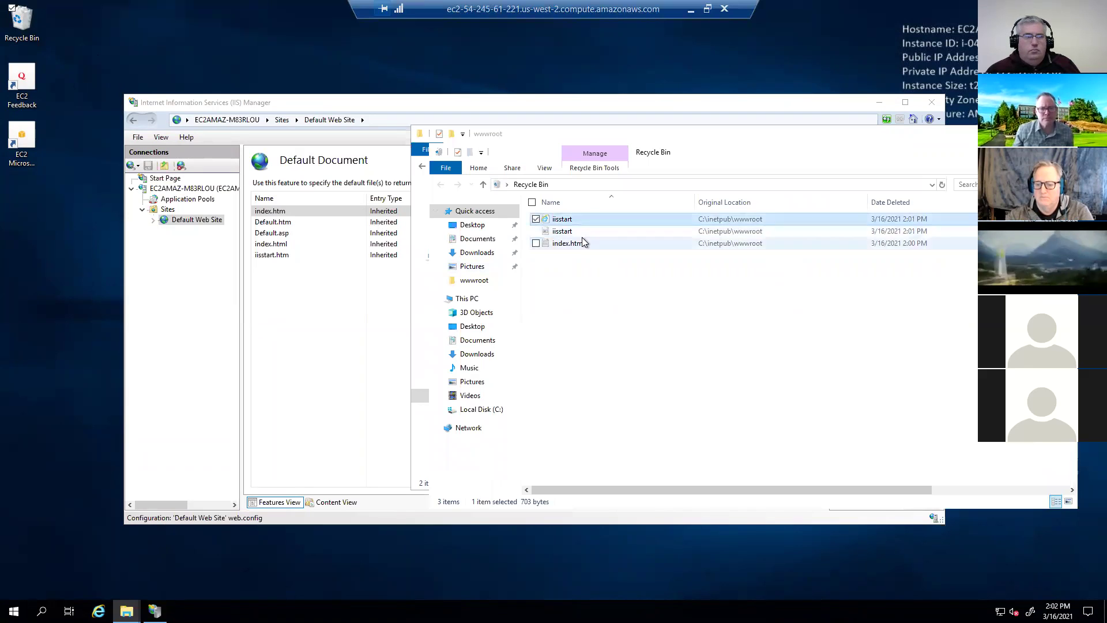
pyautogui.hotkey('shift', 'Up')
# - Restore all three deleted files to wwwroot and bring the local Chrome window forward
pyautogui.hotkey('shift', 'F10')
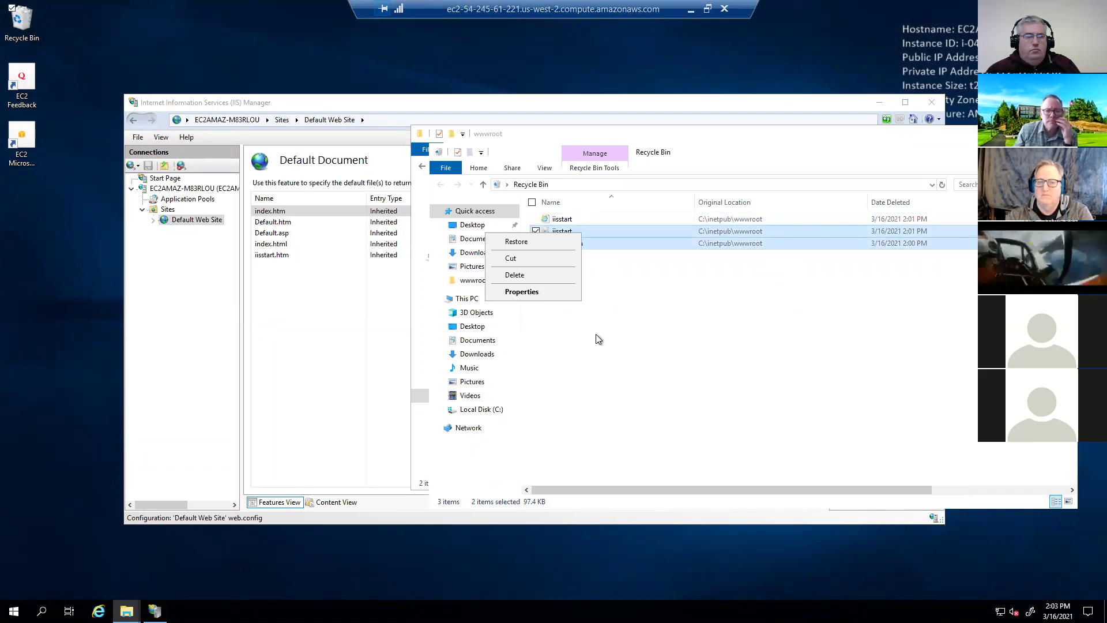
pyautogui.click(569, 218)
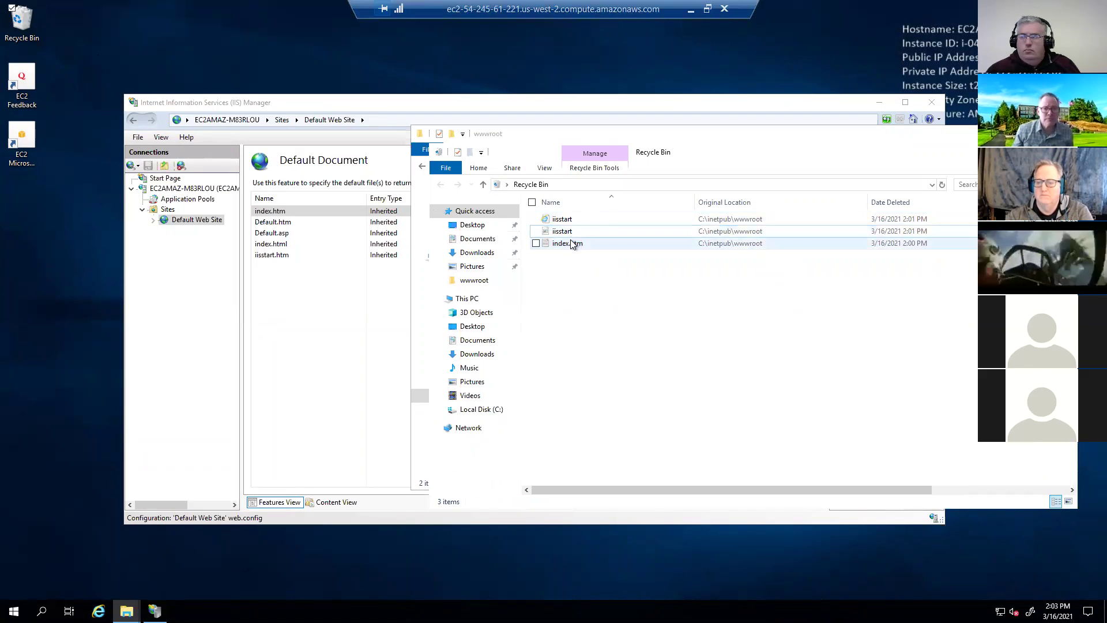
pyautogui.keyDown('shift'); pyautogui.click(568, 243); pyautogui.keyUp('shift')
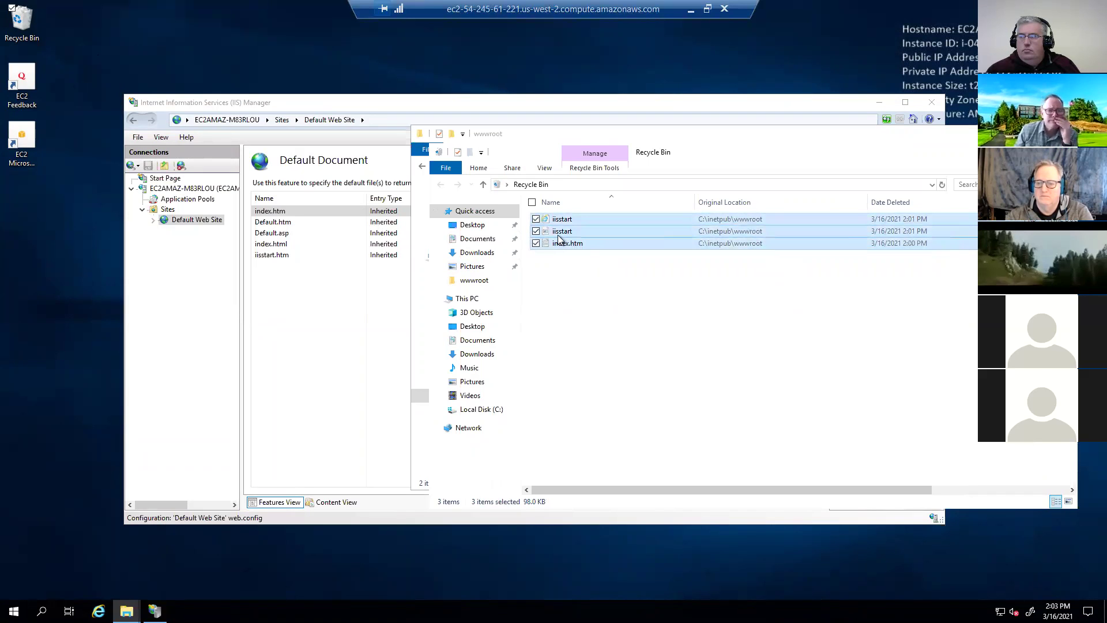
pyautogui.hotkey('shift', 'F10')
pyautogui.press('e')
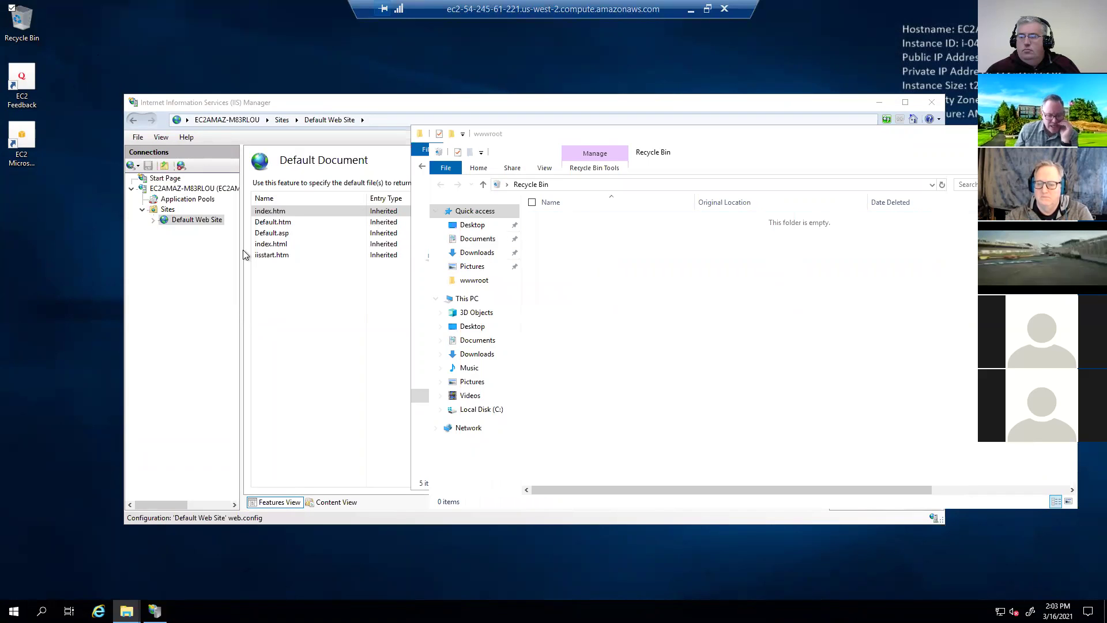
pyautogui.moveTo(126, 611)
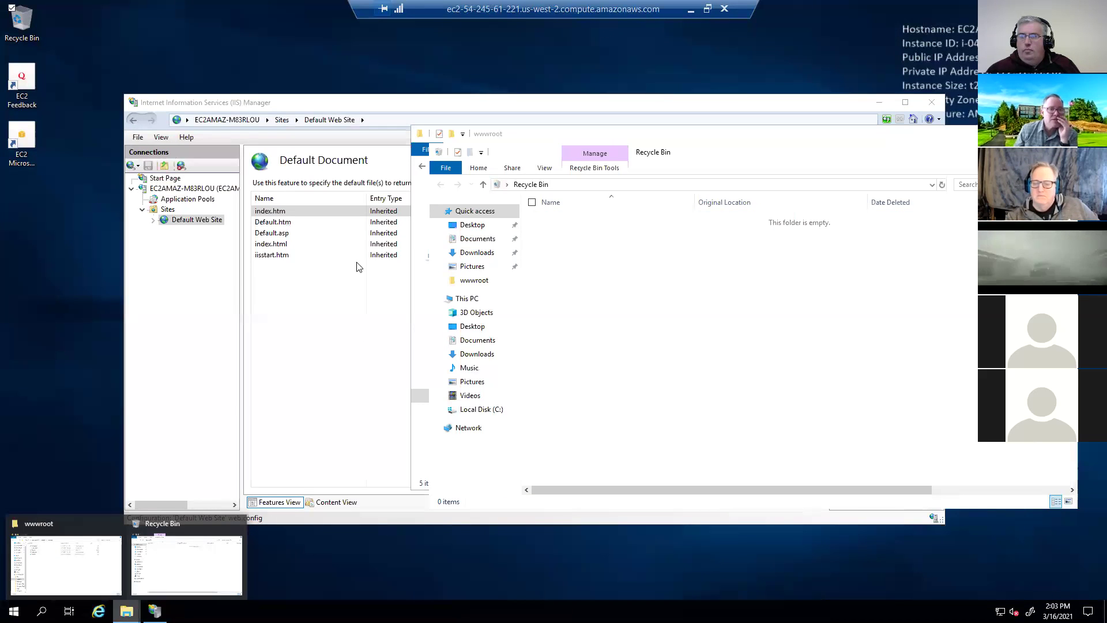
pyautogui.hotkey('alt', 'Tab')
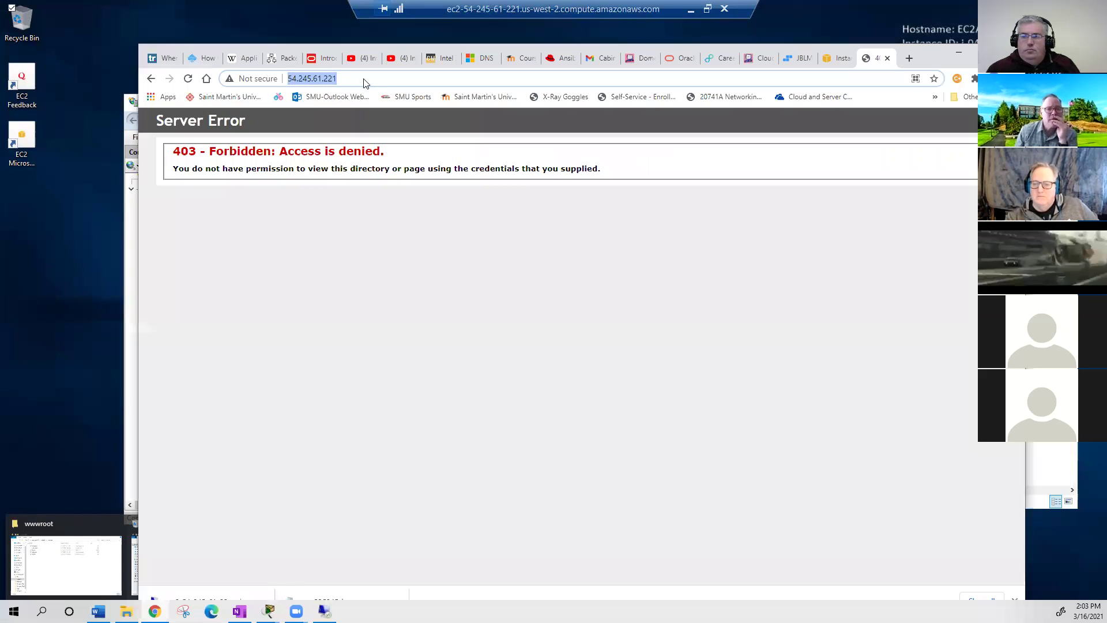
# - Reload 54.245.61.221 to confirm the IIS welcome page loads, then go to the EC2 Instances tab
pyautogui.press('Return')
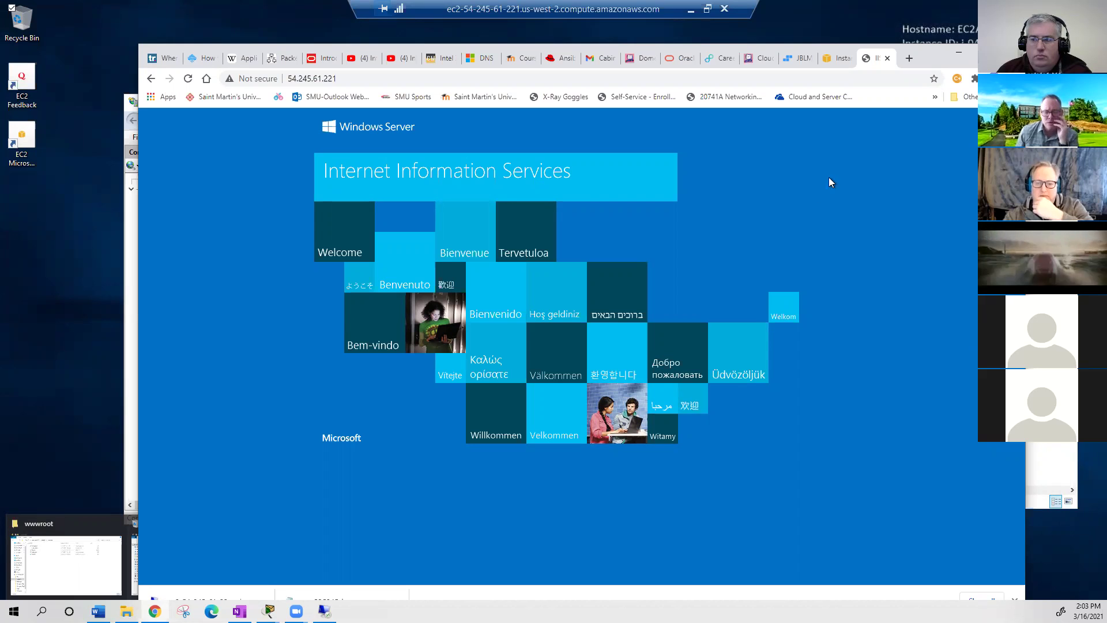
pyautogui.click(324, 611)
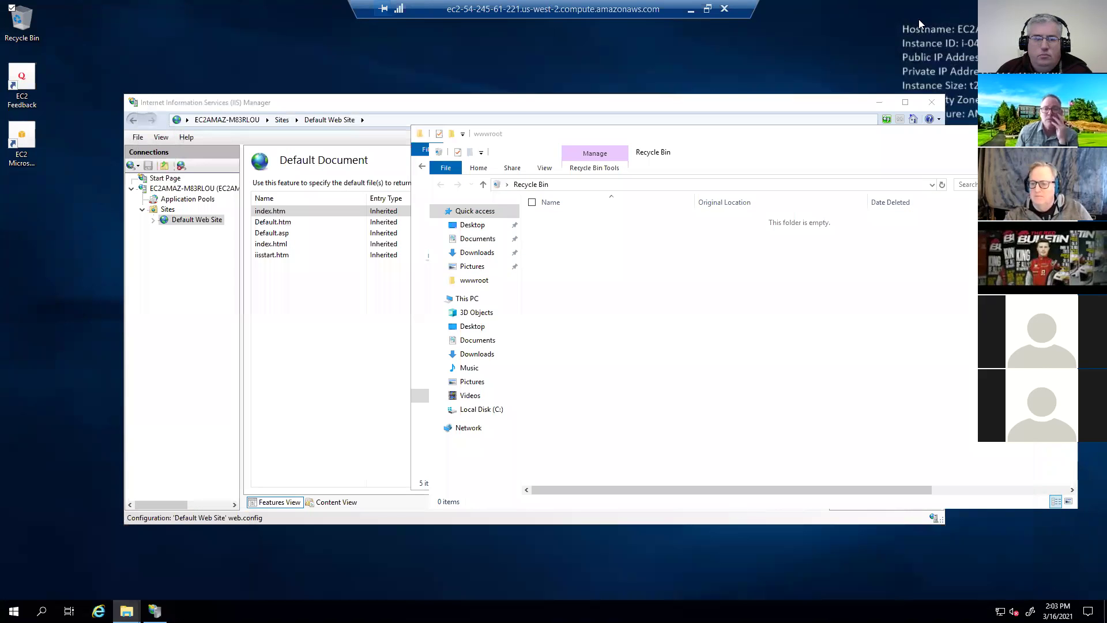
pyautogui.hotkey('alt', 'Tab')
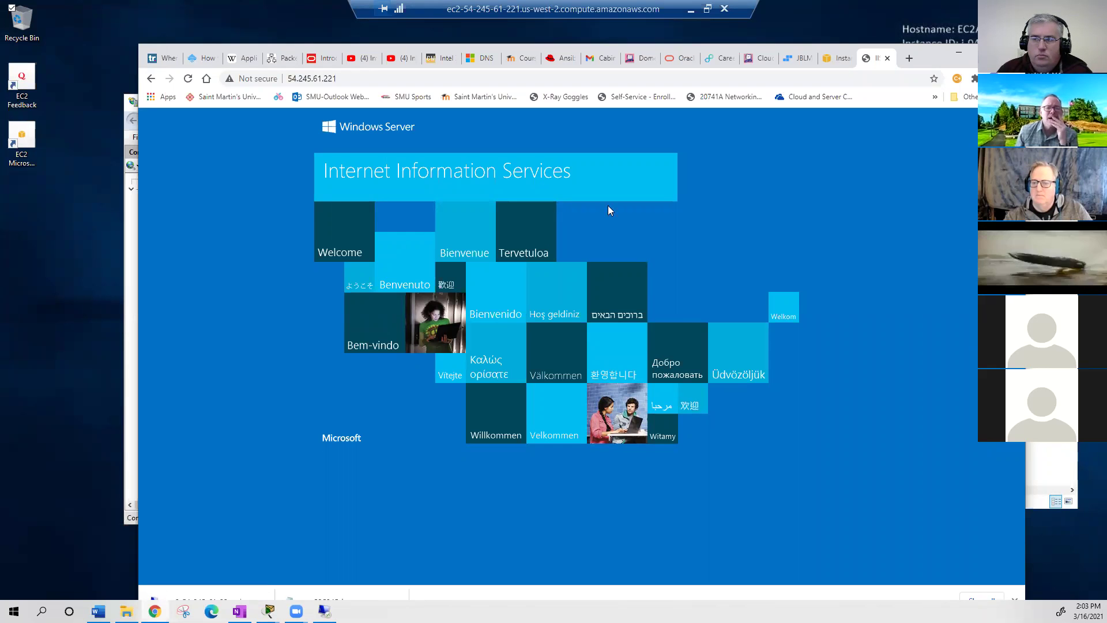
pyautogui.hotkey('ctrl', 'shift', 'Tab')
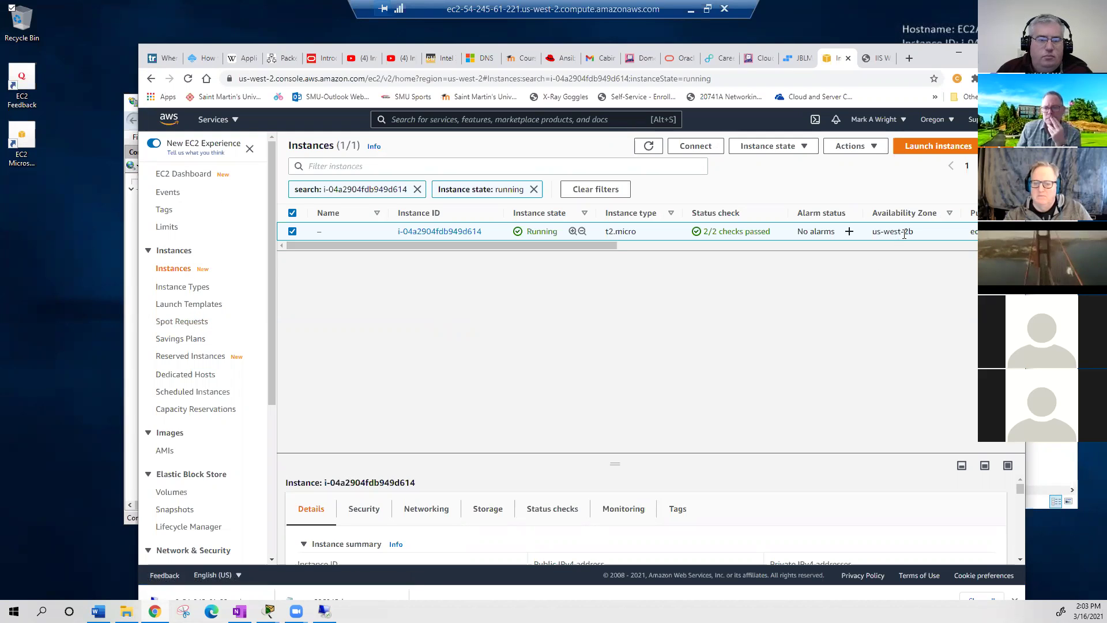
# - Note the instance's launch-wizard-1 security group, then view the Security Groups list and the default group's details
pyautogui.moveTo(566, 247); pyautogui.dragTo(957, 252)
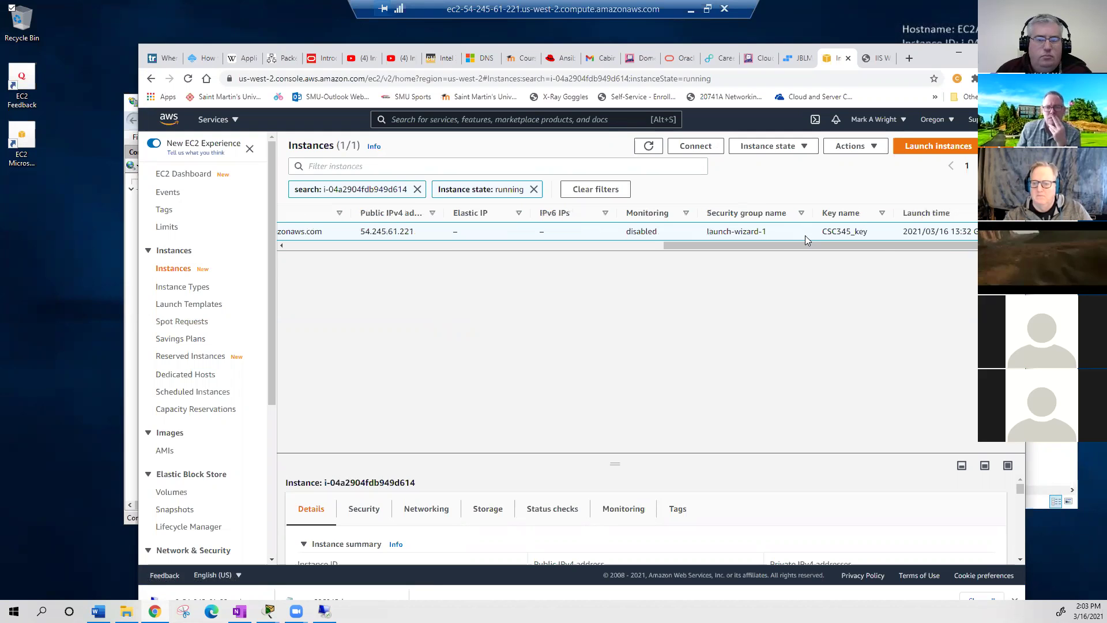
pyautogui.doubleClick(752, 233)
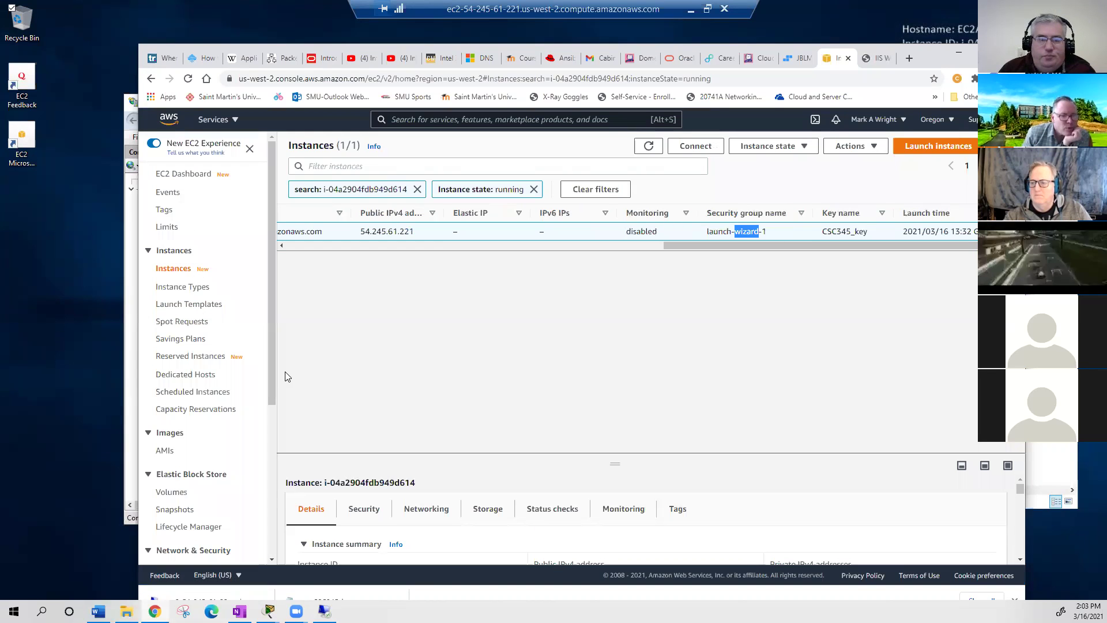
pyautogui.moveTo(273, 327); pyautogui.dragTo(275, 449)
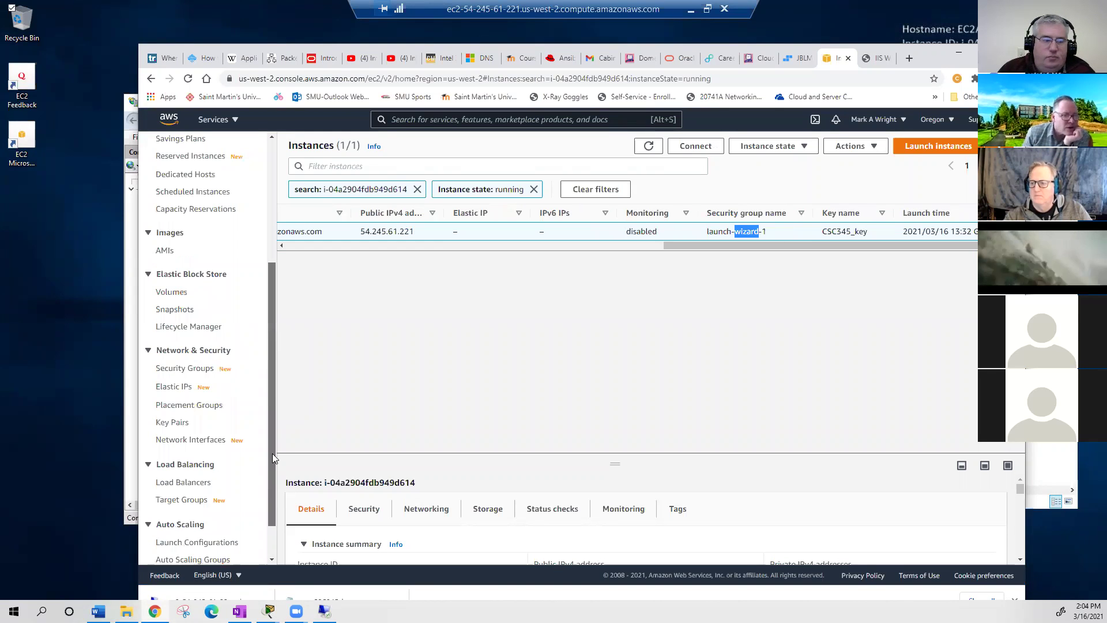
pyautogui.scroll(-1, 228, 369)
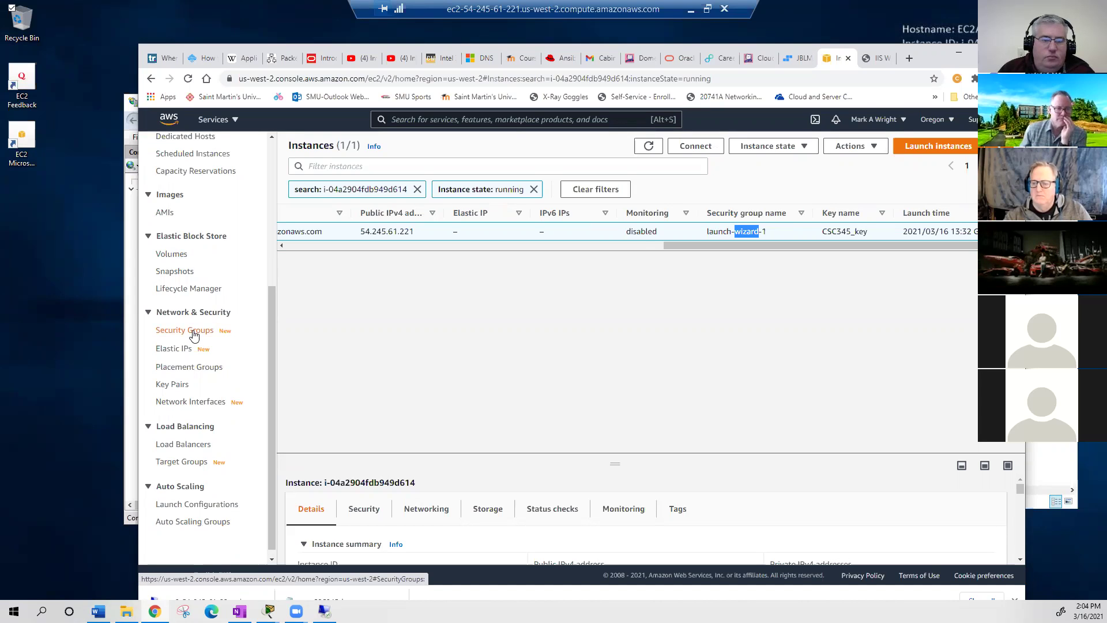
pyautogui.click(194, 333)
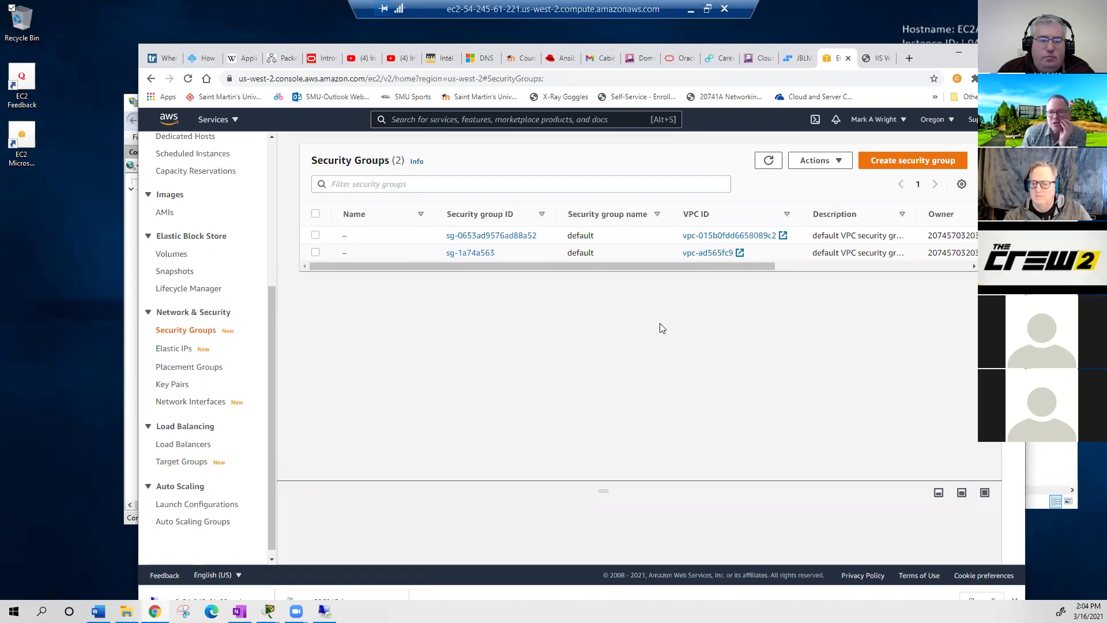
pyautogui.moveTo(708, 267); pyautogui.dragTo(938, 266)
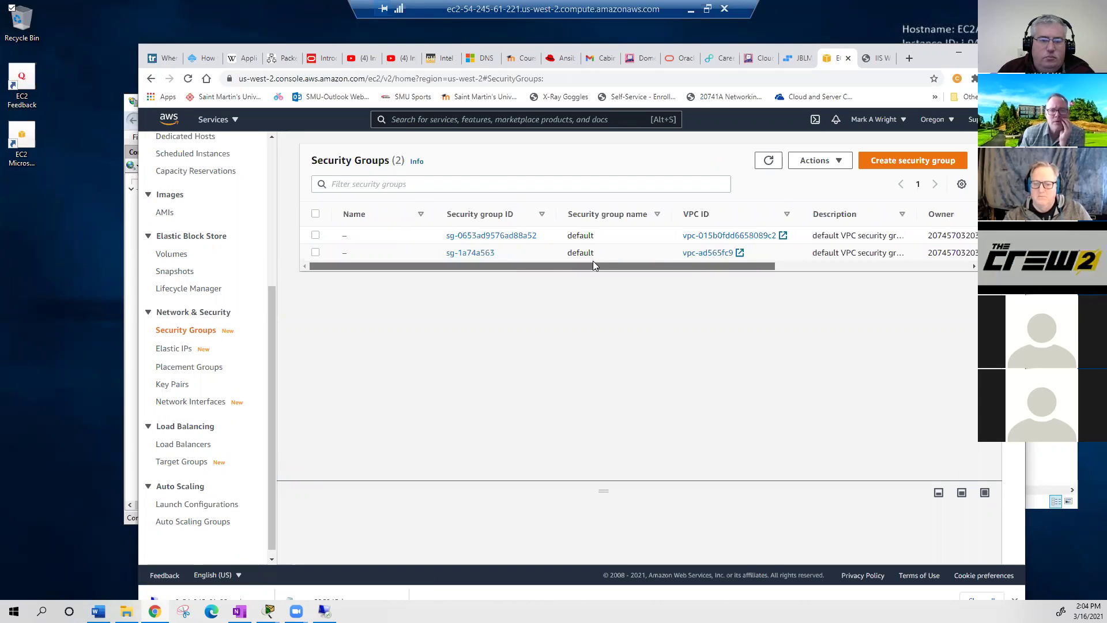
pyautogui.click(491, 236)
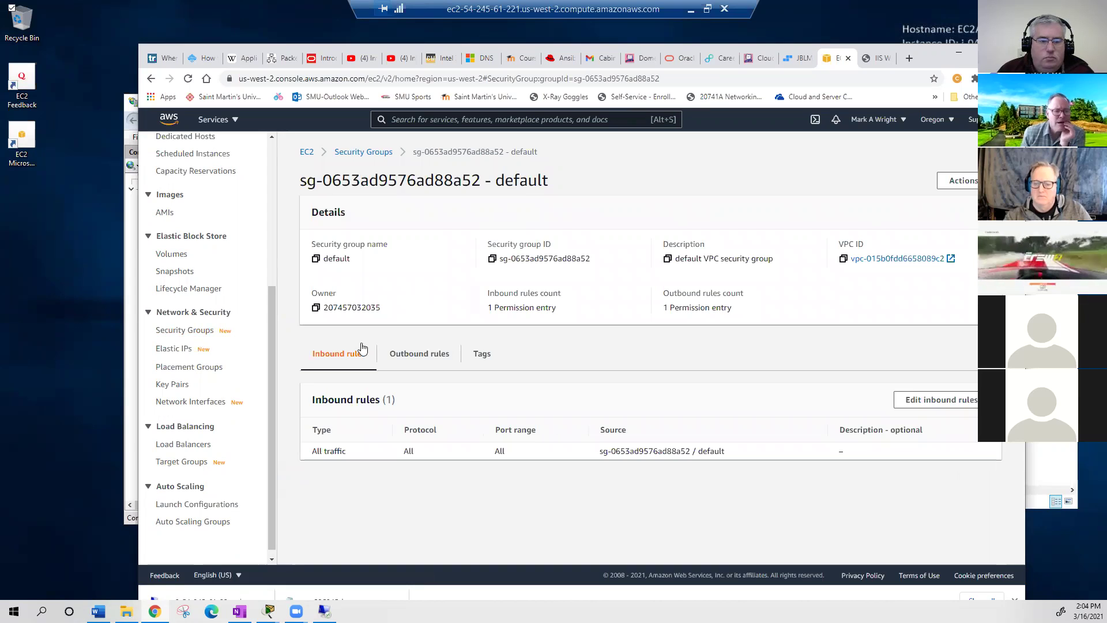
# - Inspect the instance's network interface, showing public IPv4 54.245.61.221 and private 172.31.33.202
pyautogui.click(198, 407)
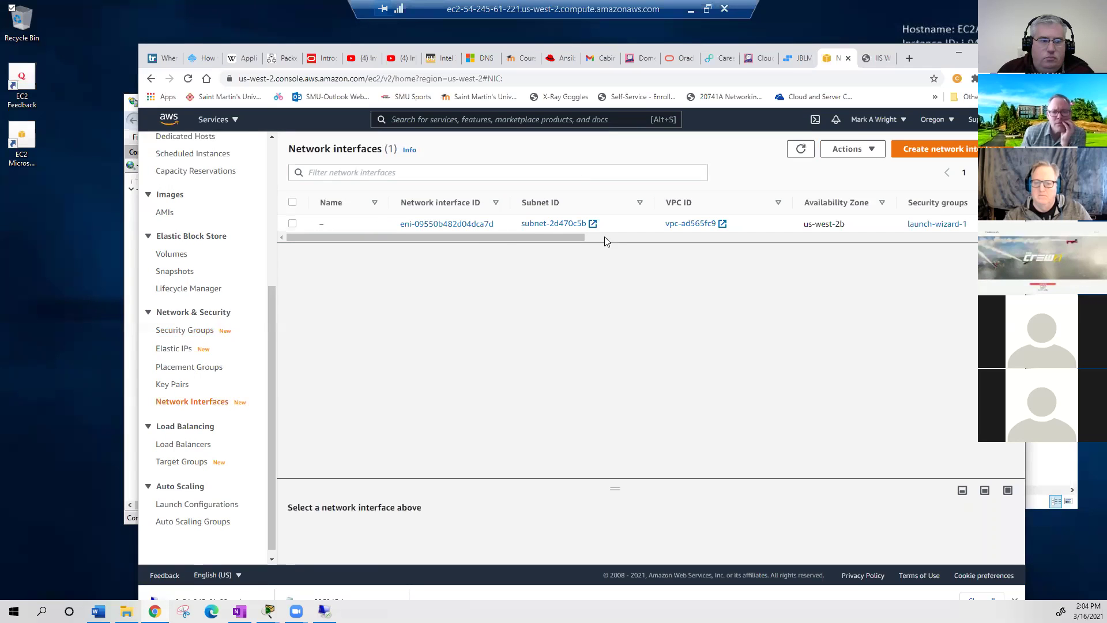
pyautogui.click(450, 224)
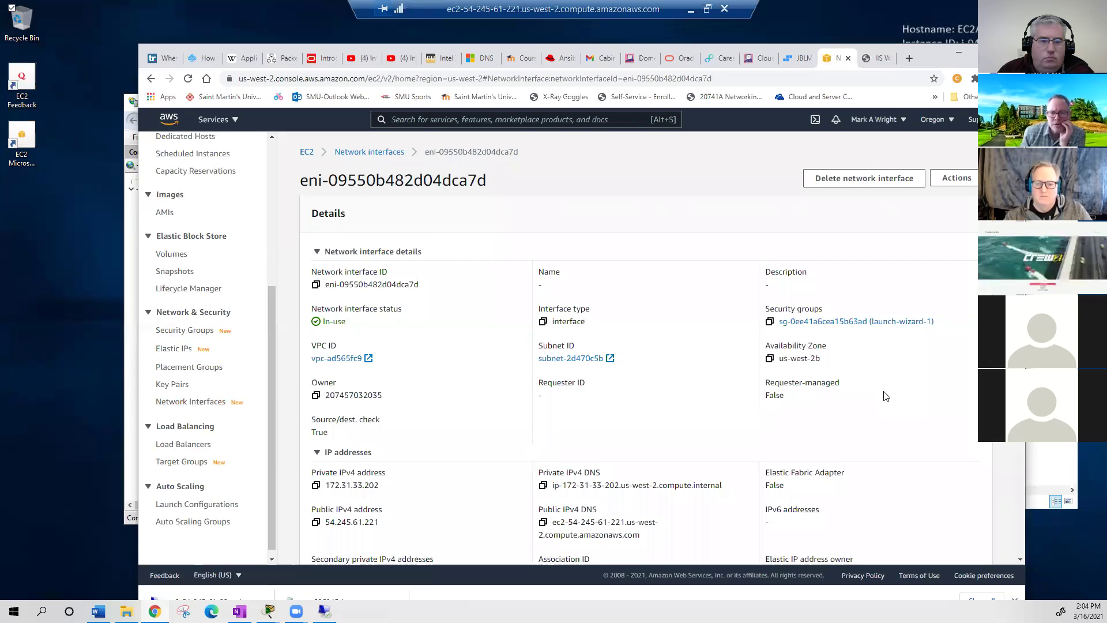
pyautogui.scroll(-1, 888, 396)
pyautogui.scroll(-2, 888, 397)
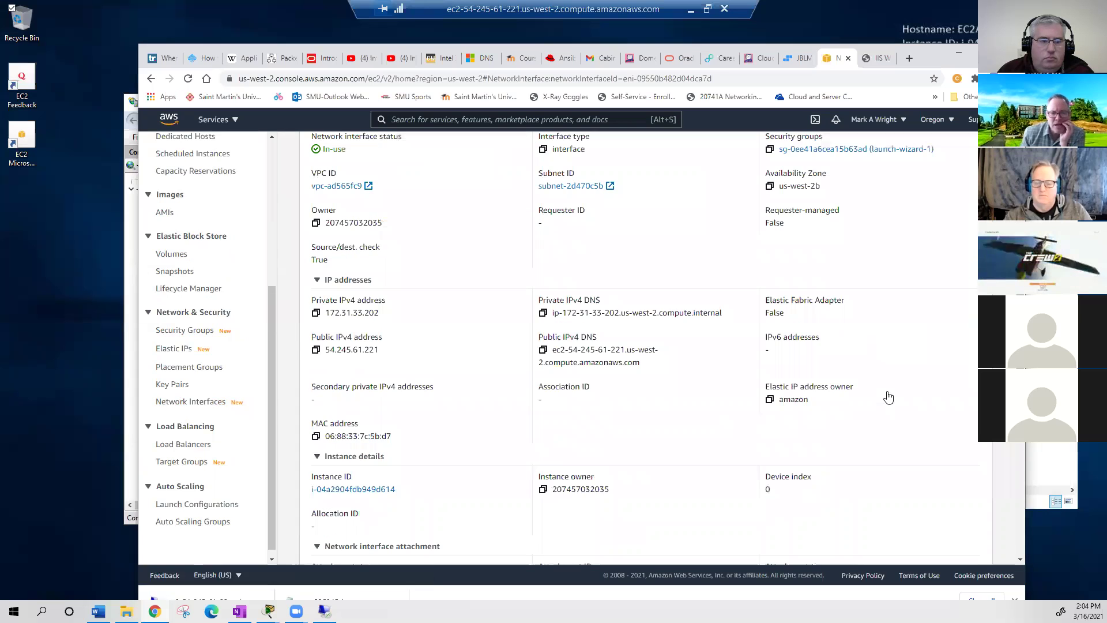
pyautogui.scroll(-1, 889, 397)
pyautogui.scroll(-2, 889, 397)
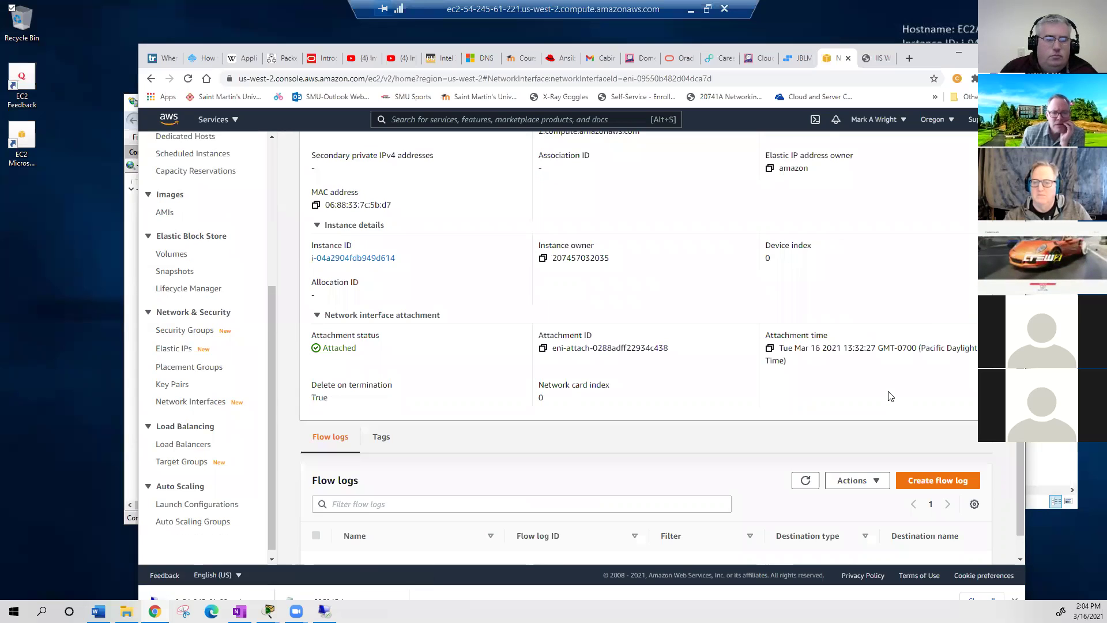
pyautogui.scroll(6, 721, 234)
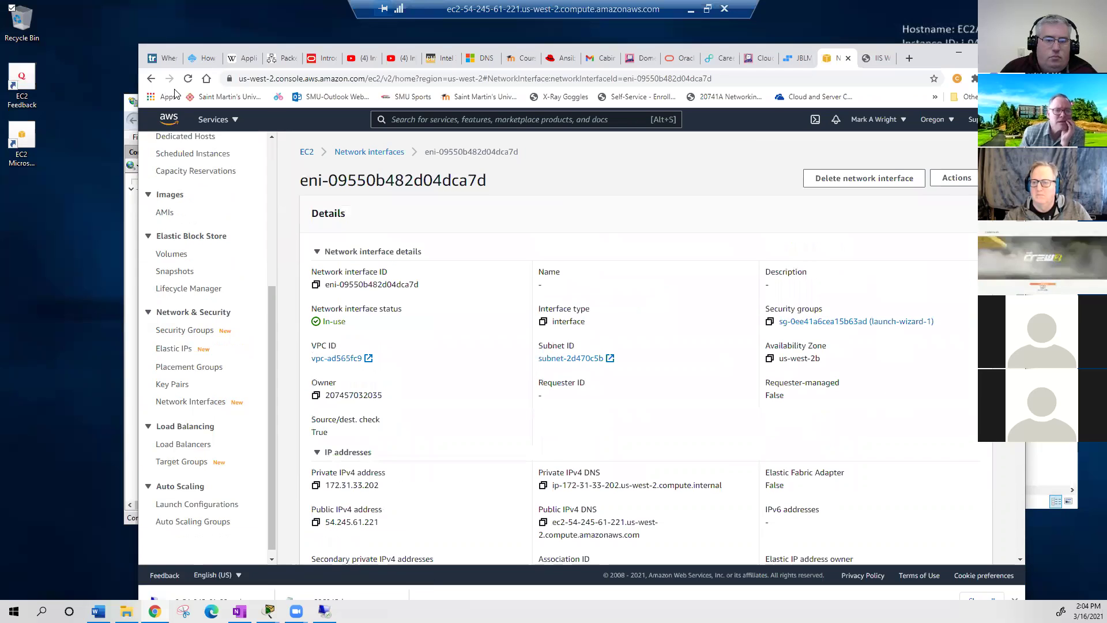
# - Remove launch-wizard-1's HTTP inbound rules for 0.0.0.0/0 and ::/0, leaving only RDP on port 3389
pyautogui.click(152, 80)
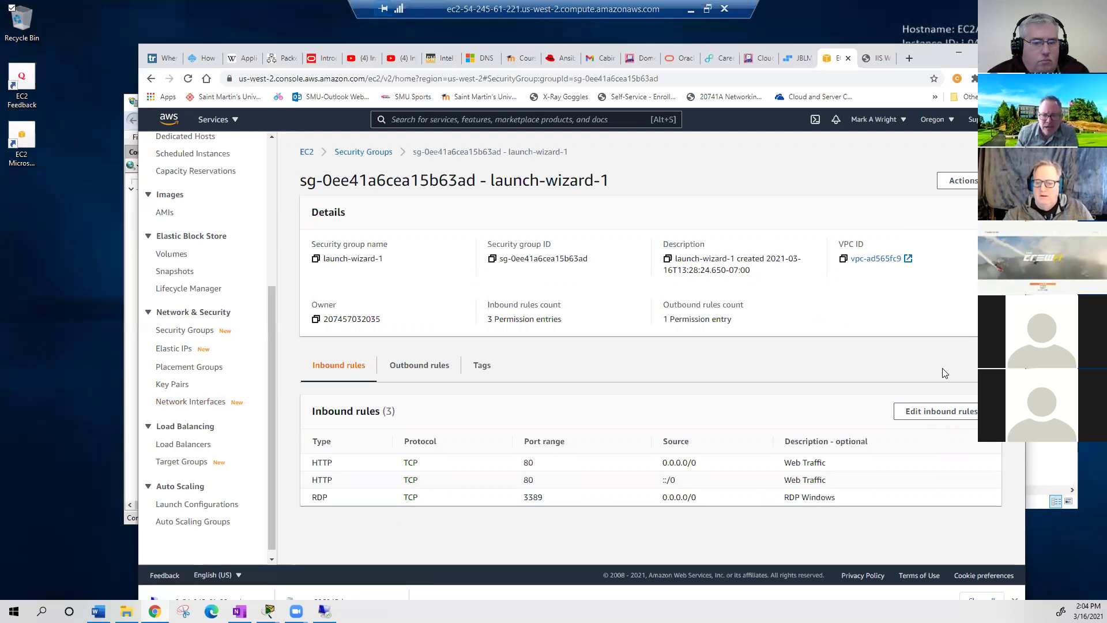
pyautogui.moveTo(832, 483); pyautogui.dragTo(304, 470)
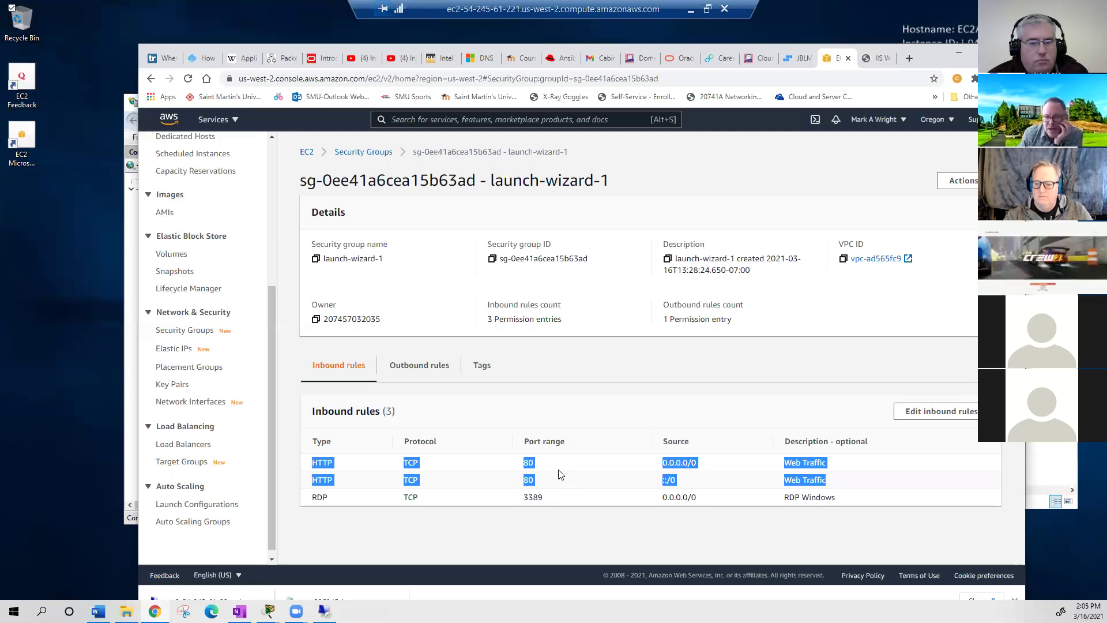
pyautogui.click(937, 410)
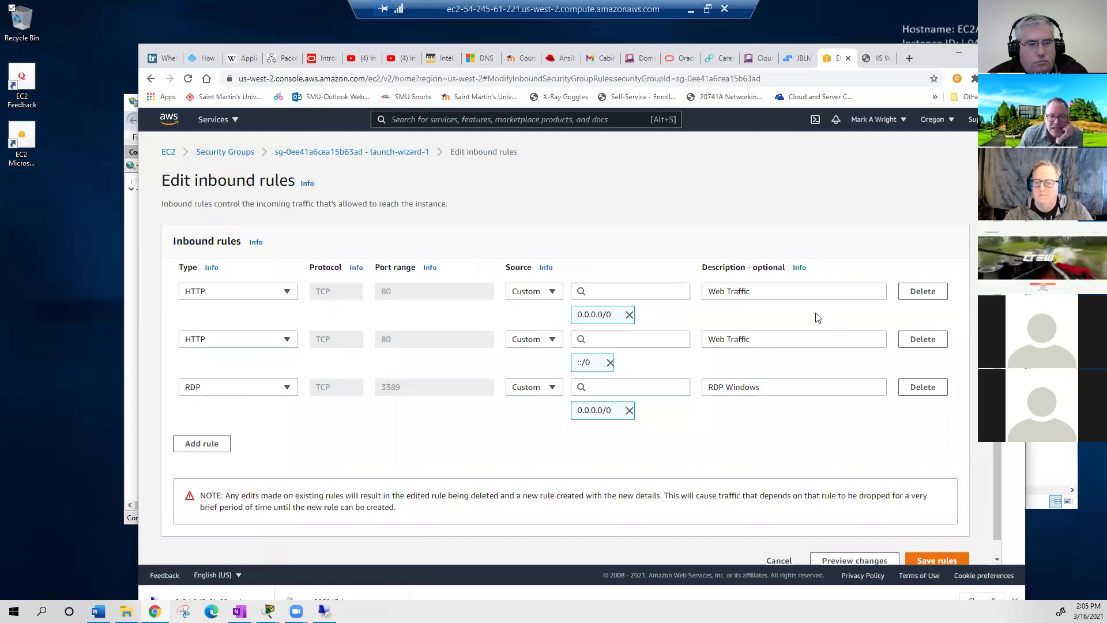
pyautogui.click(926, 299)
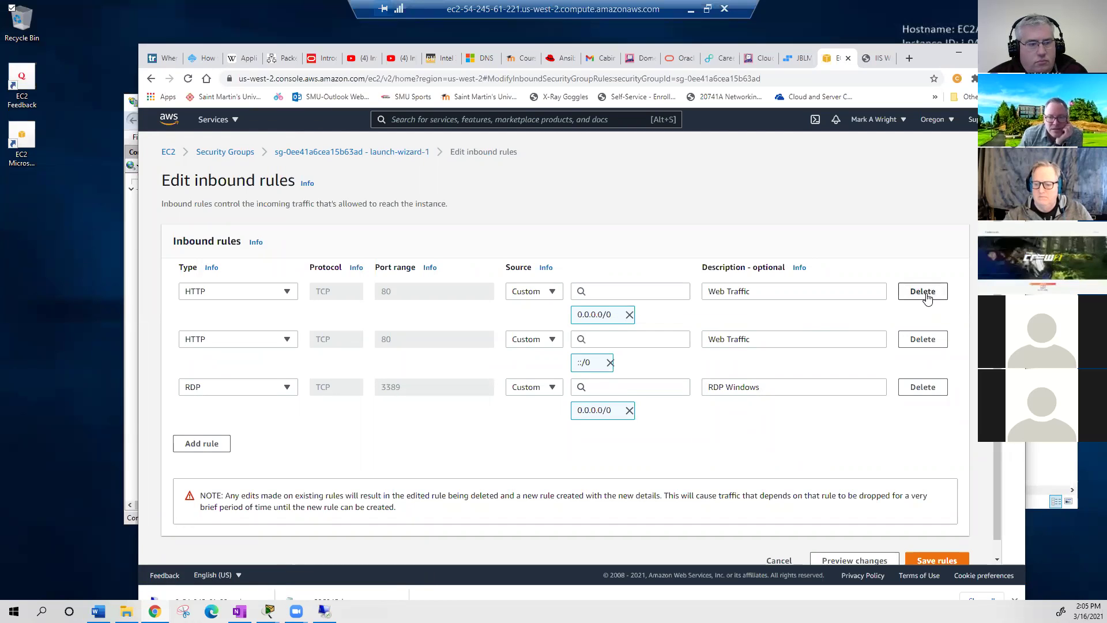
pyautogui.click(925, 297)
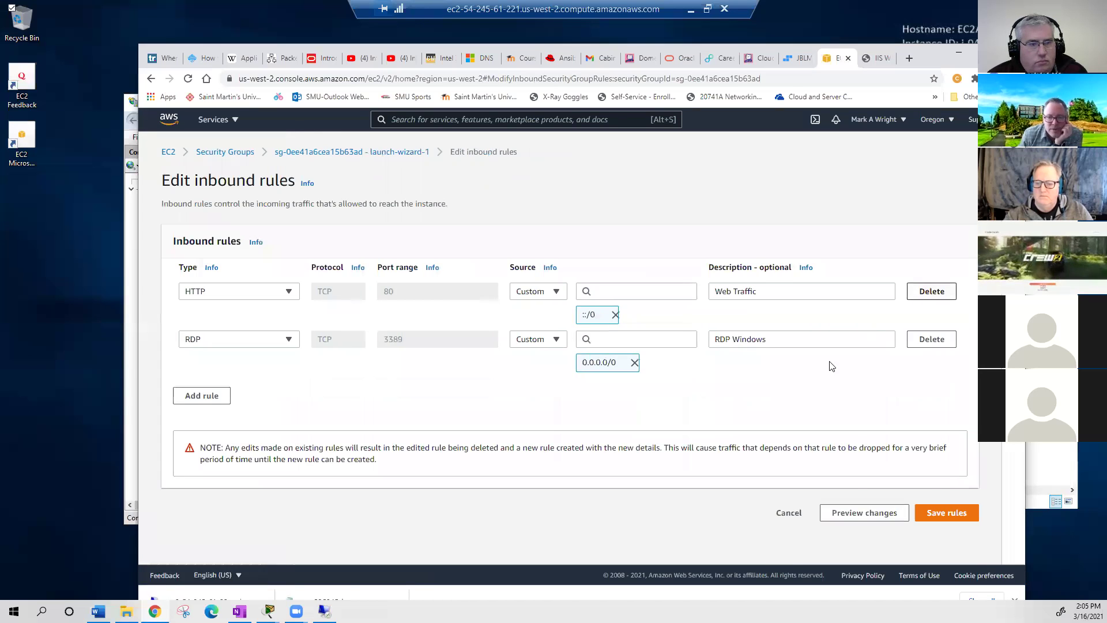
pyautogui.click(922, 292)
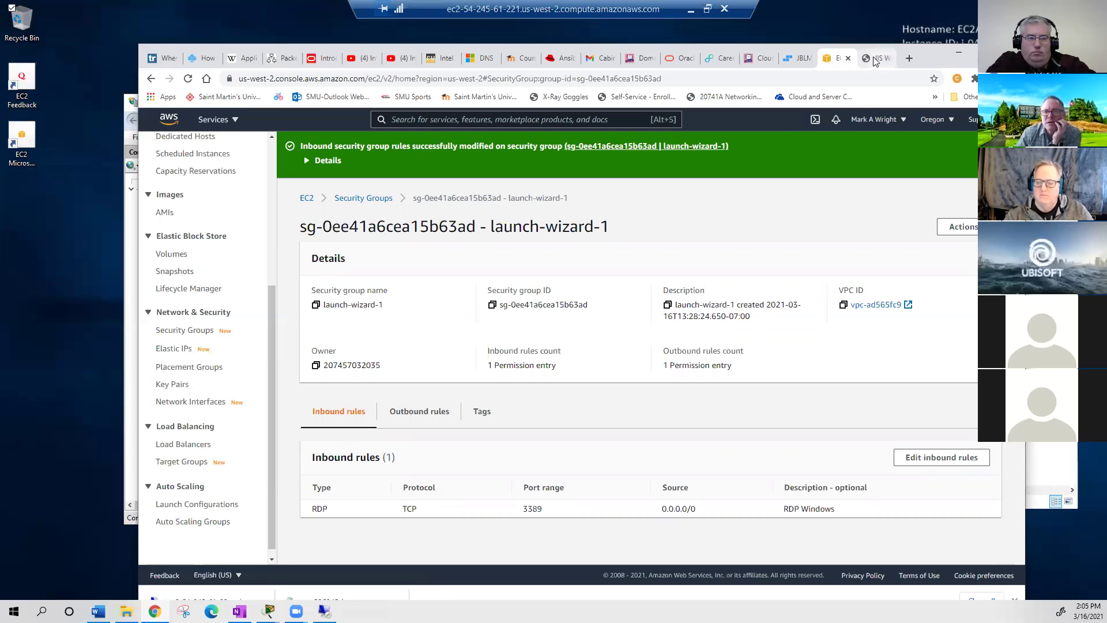
# - Reload 54.245.61.221, which now fails with ERR_CONNECTION_TIMED_OUT ('This site can't be reached')
pyautogui.hotkey('ctrl', 'Tab')
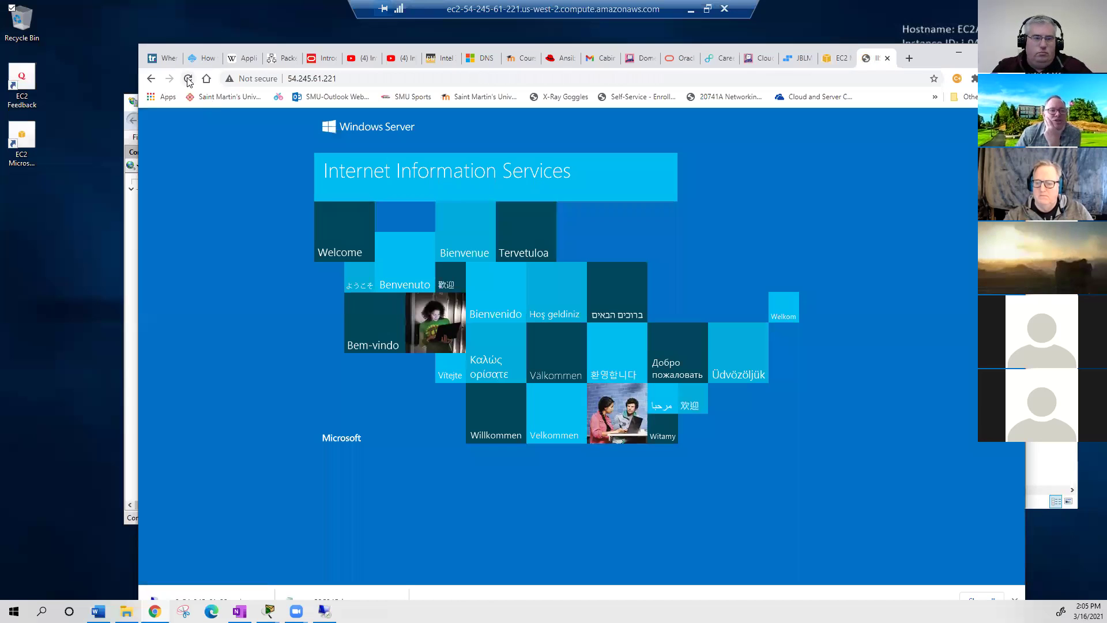
pyautogui.click(188, 79)
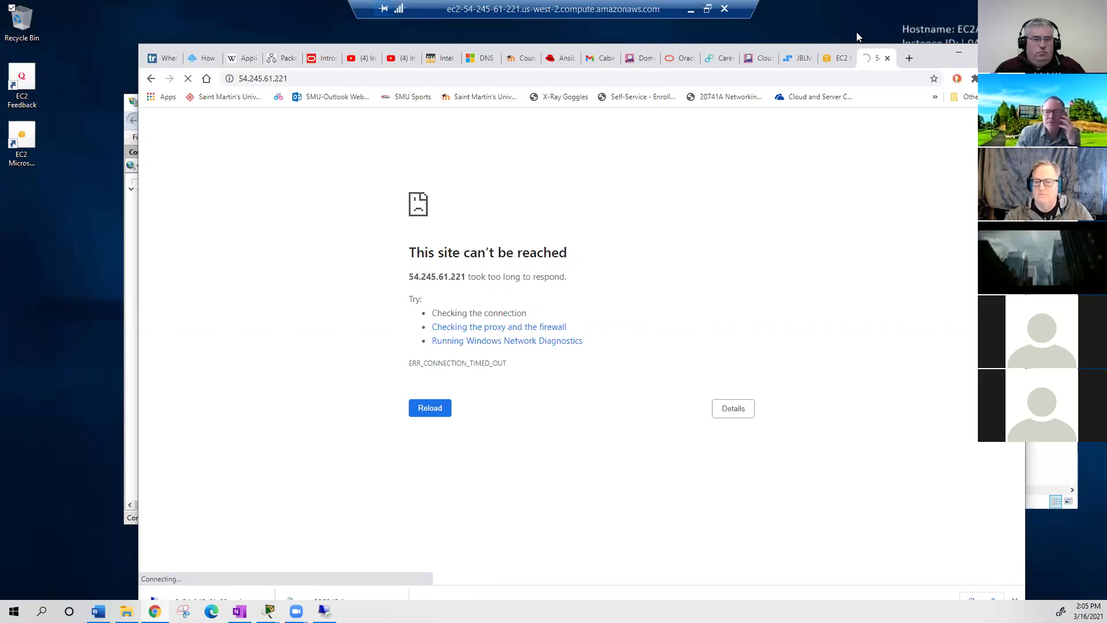
# - Add a new inbound rule to launch-wizard-1 with type HTTP on port 80
pyautogui.click(838, 57)
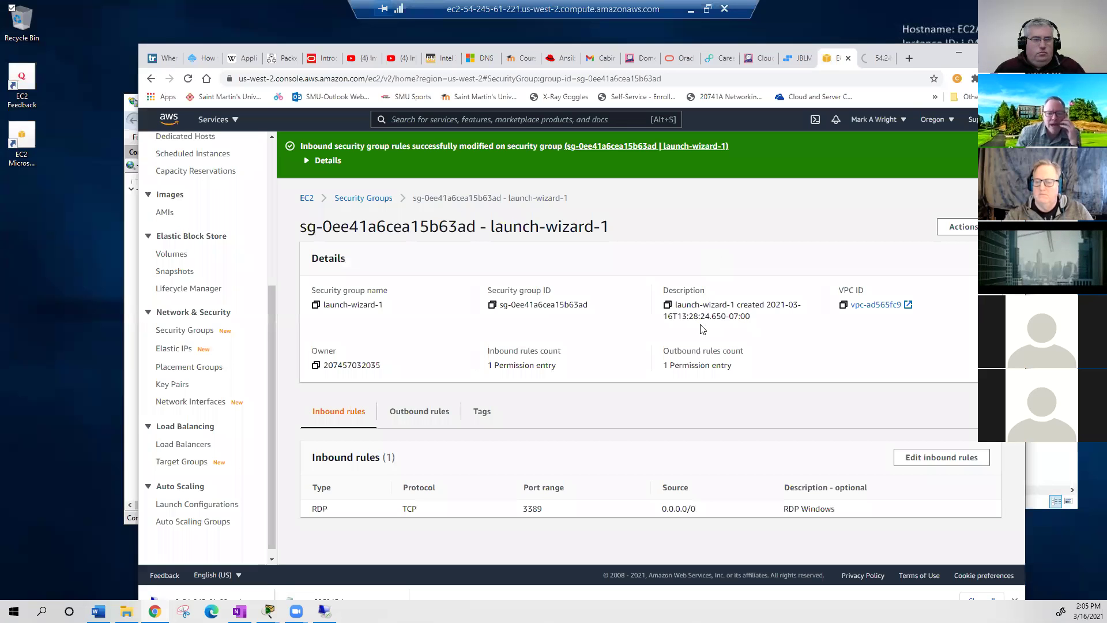
pyautogui.click(952, 458)
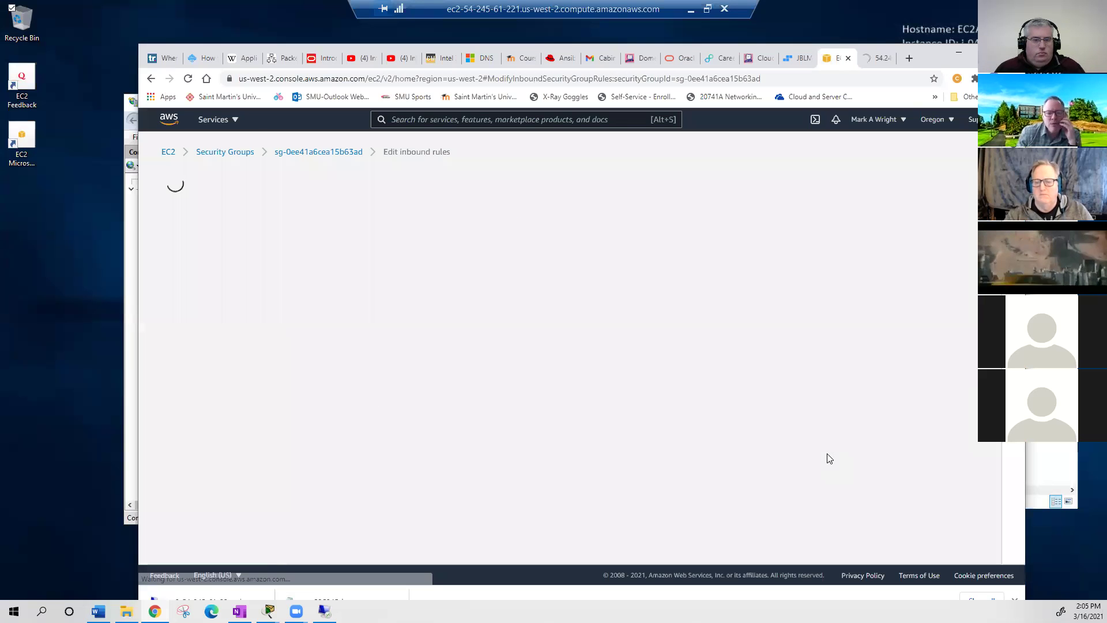
pyautogui.click(211, 347)
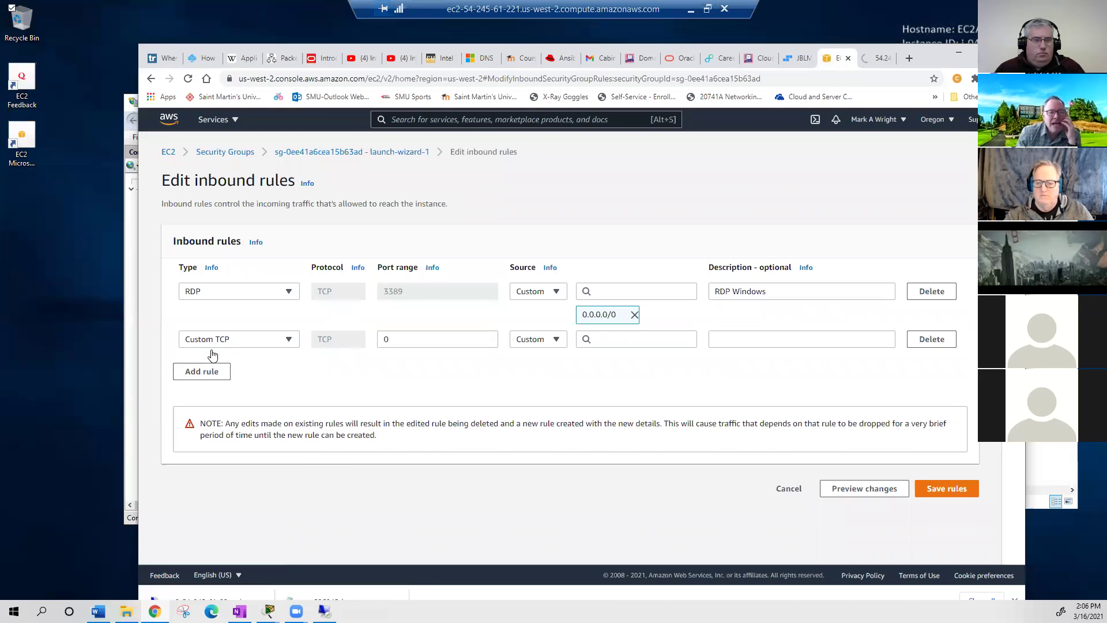
pyautogui.click(289, 343)
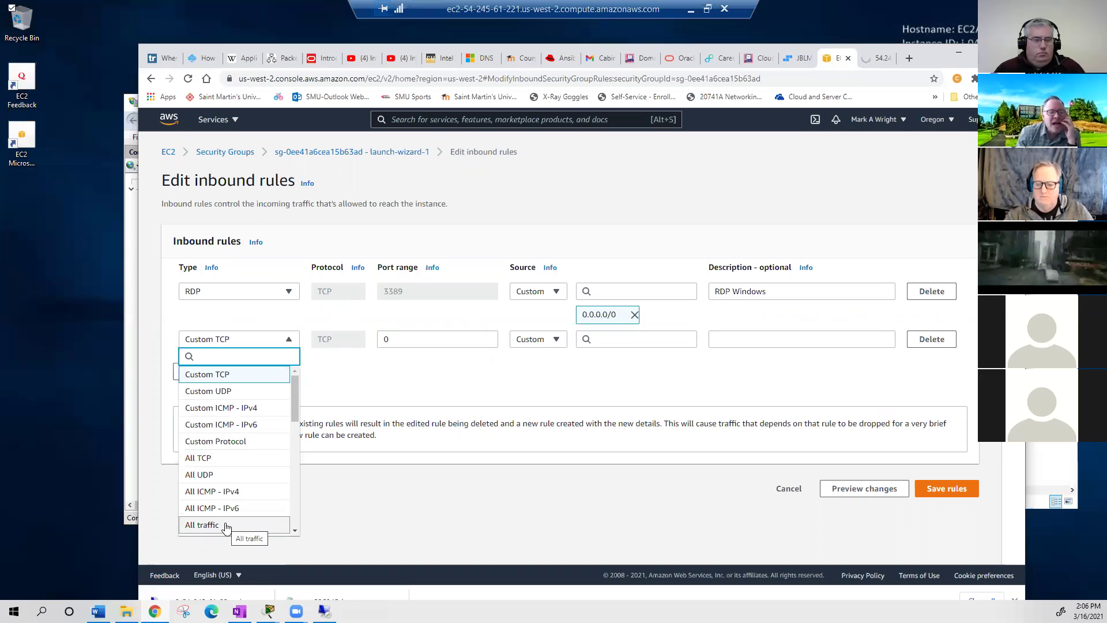
pyautogui.scroll(-5, 226, 519)
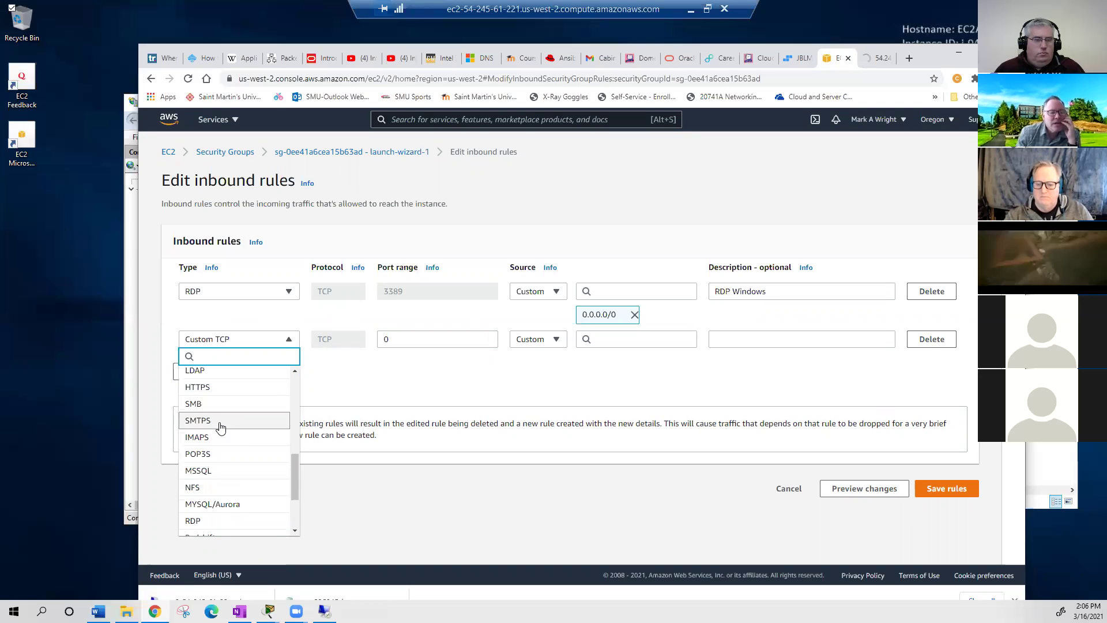
pyautogui.scroll(-1, 233, 522)
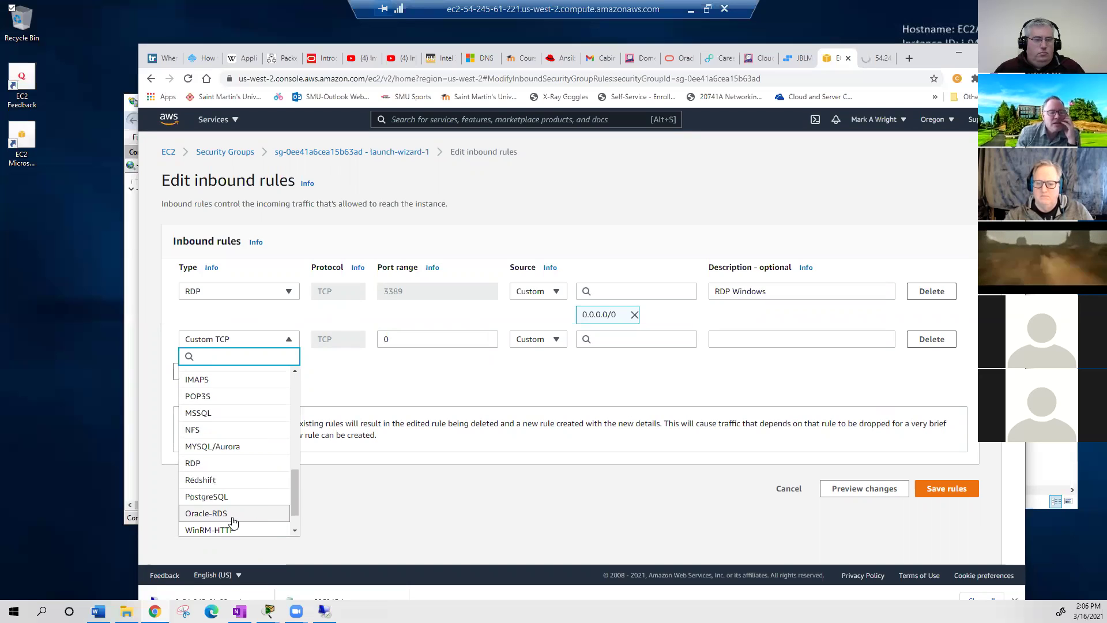
pyautogui.scroll(3, 233, 519)
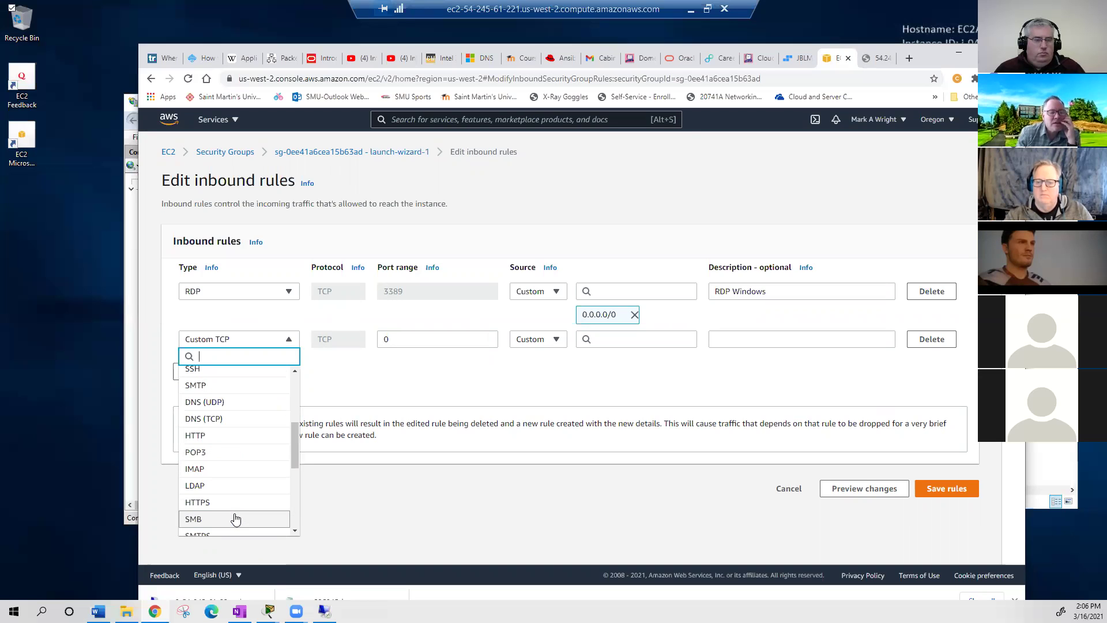
pyautogui.click(233, 508)
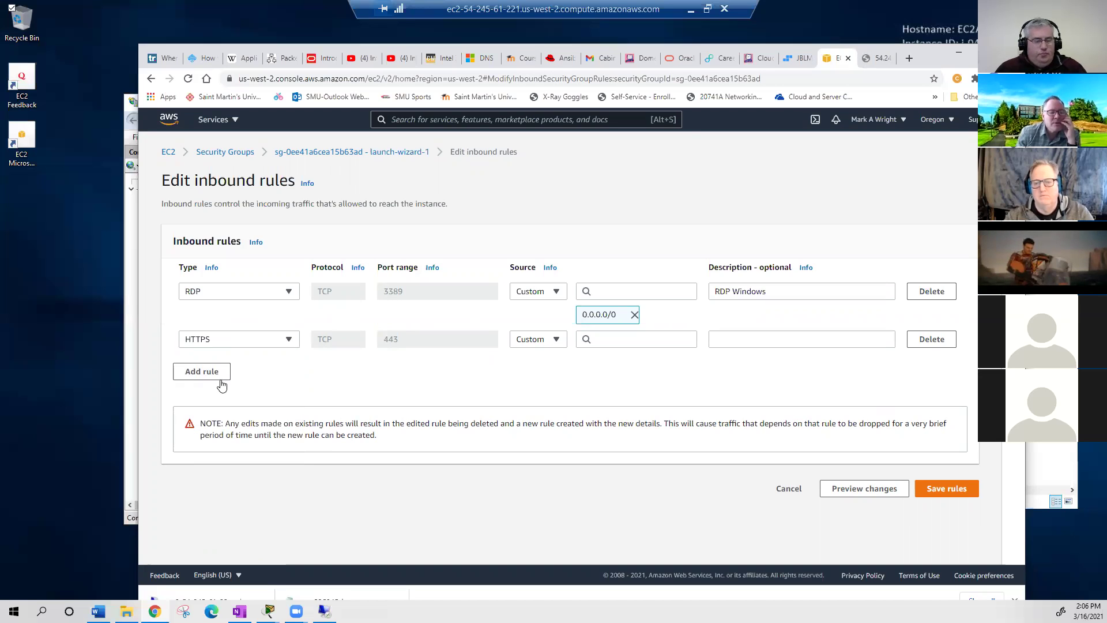
pyautogui.click(290, 339)
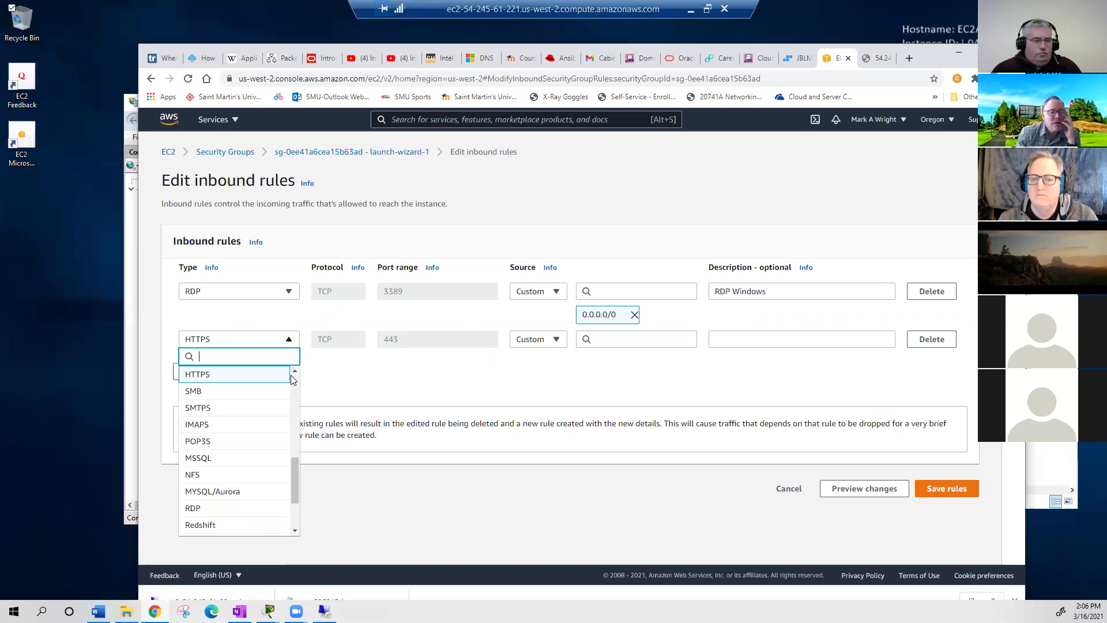
pyautogui.click(295, 372)
pyautogui.click(295, 372)
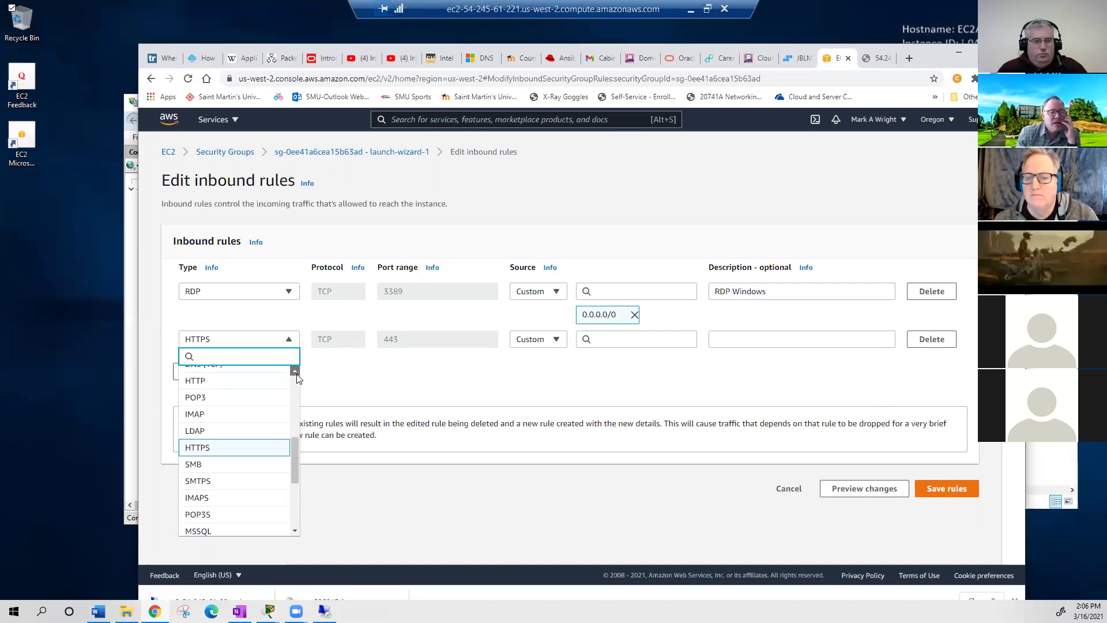
pyautogui.scroll(1, 213, 402)
pyautogui.click(227, 399)
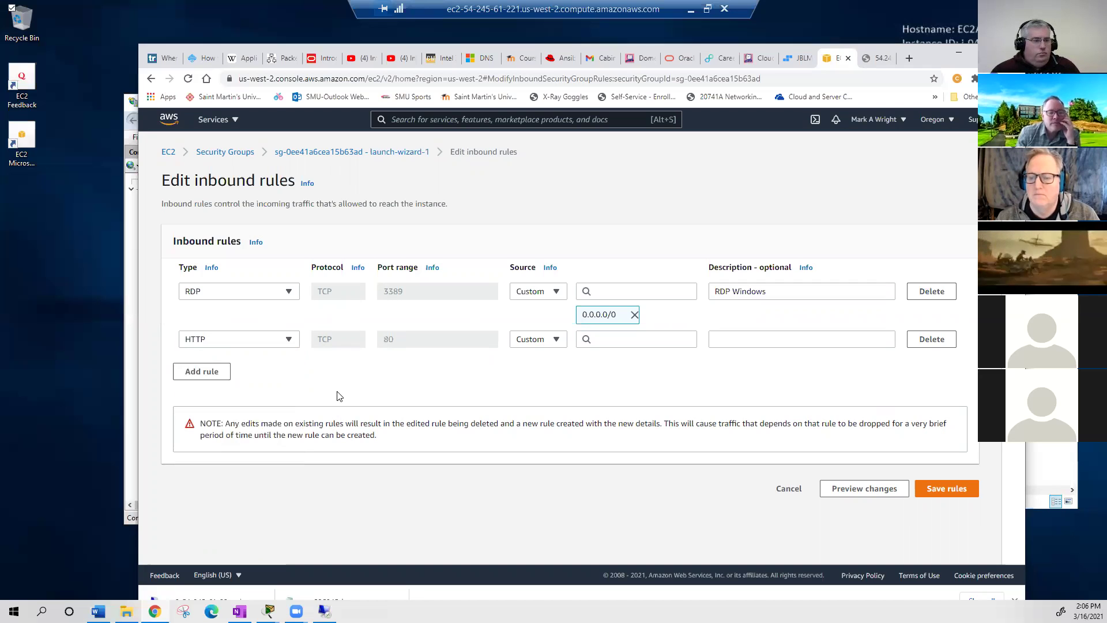
# - Set the HTTP rule's source to 0.0.0.0/0 with description 'Web Traffic' and save the rules
pyautogui.click(631, 348)
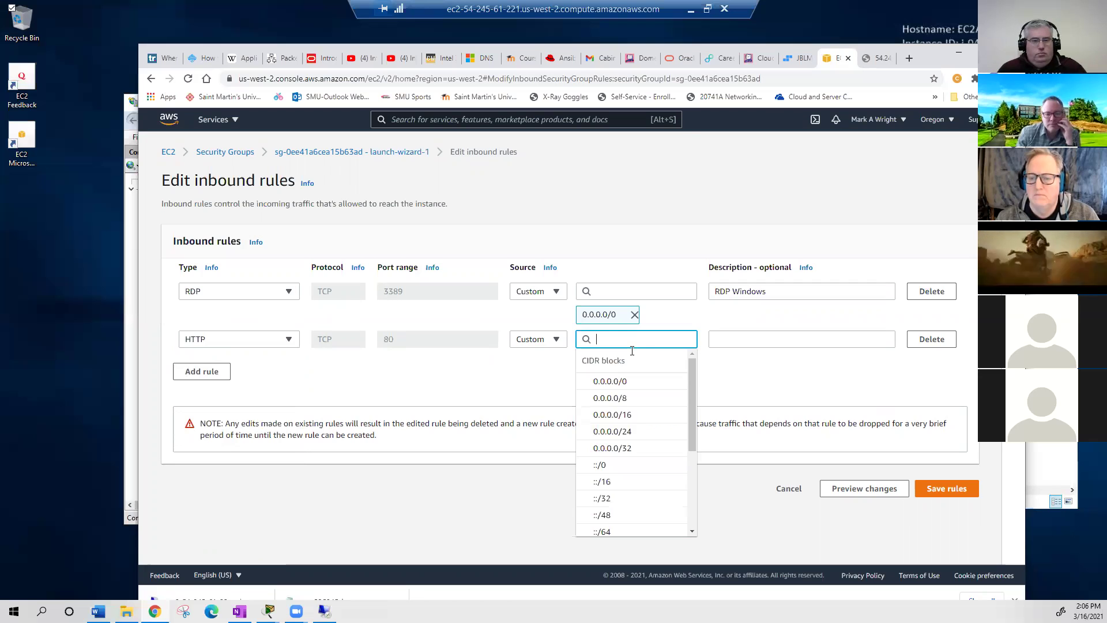
pyautogui.click(617, 383)
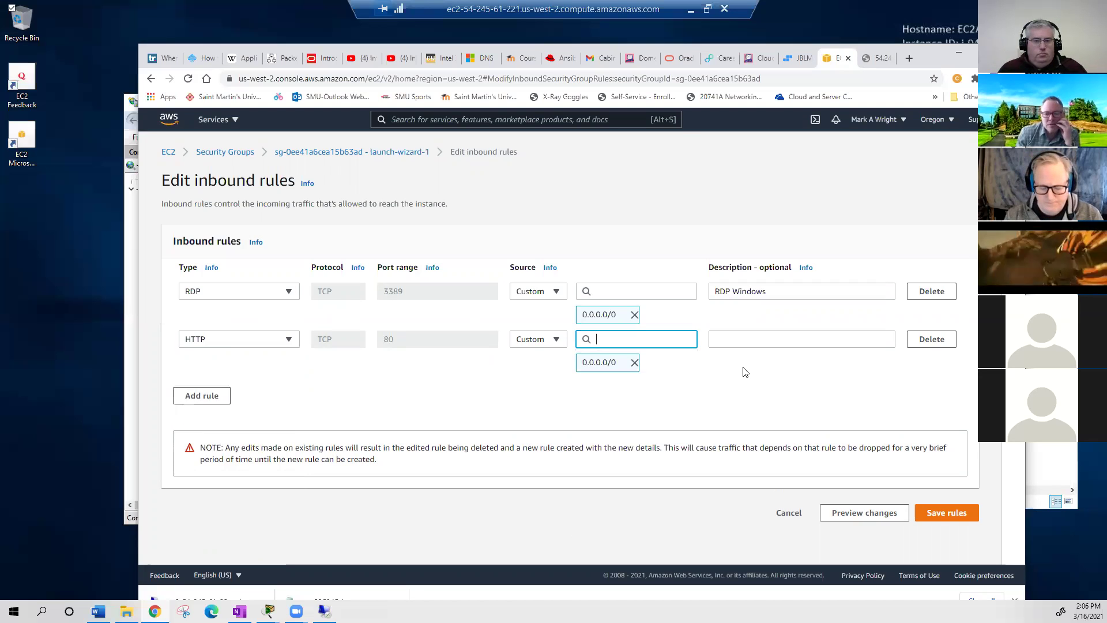
pyautogui.click(754, 342)
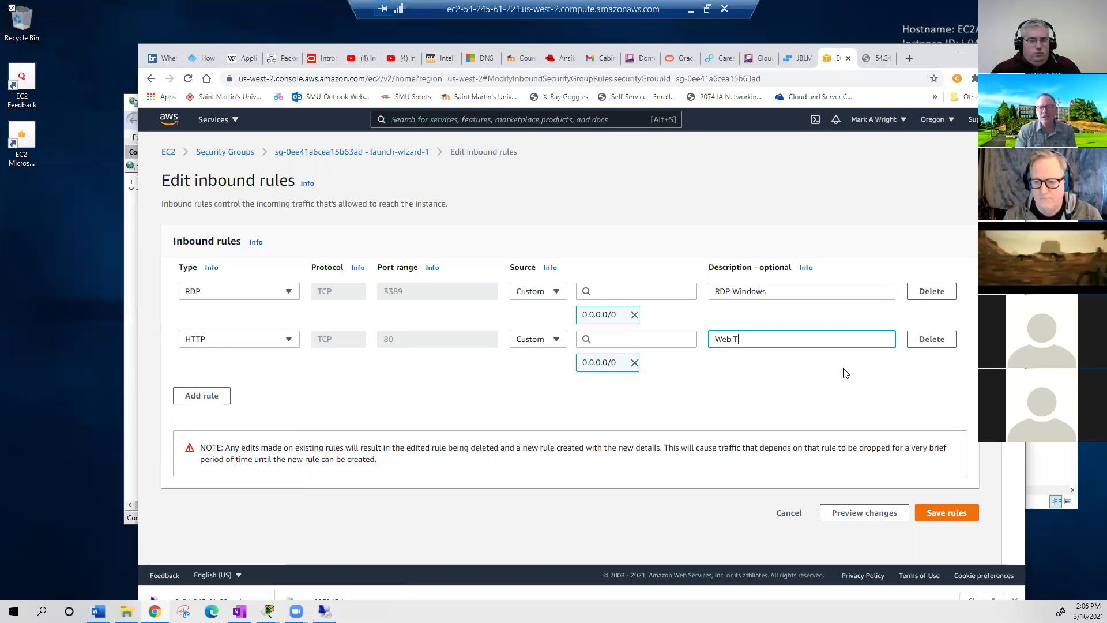
pyautogui.write('Web Traffic')
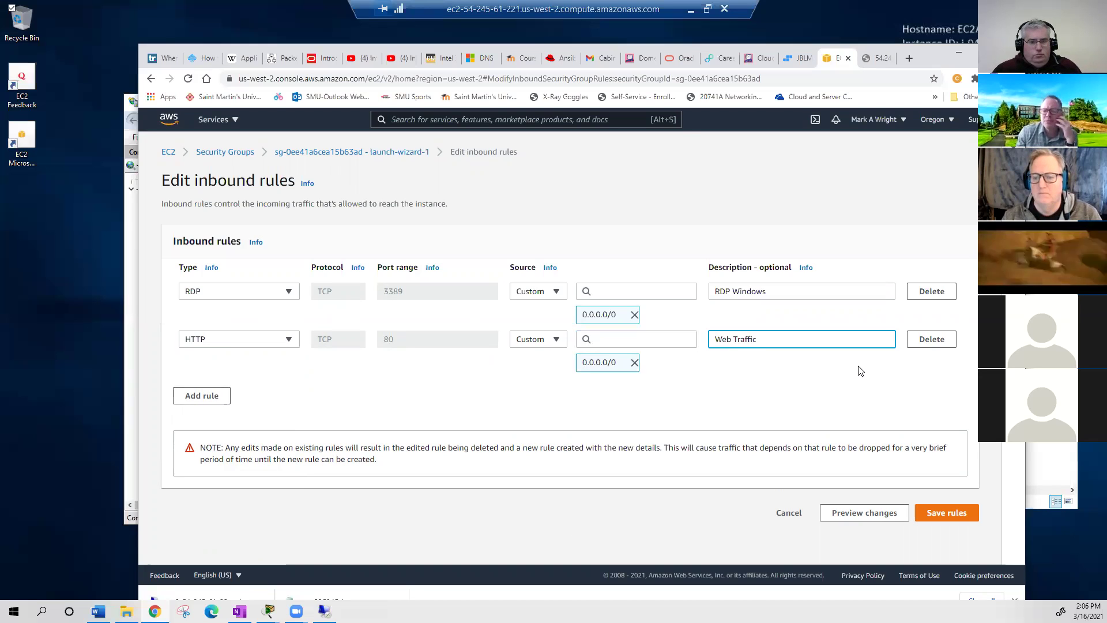
pyautogui.press('Return')
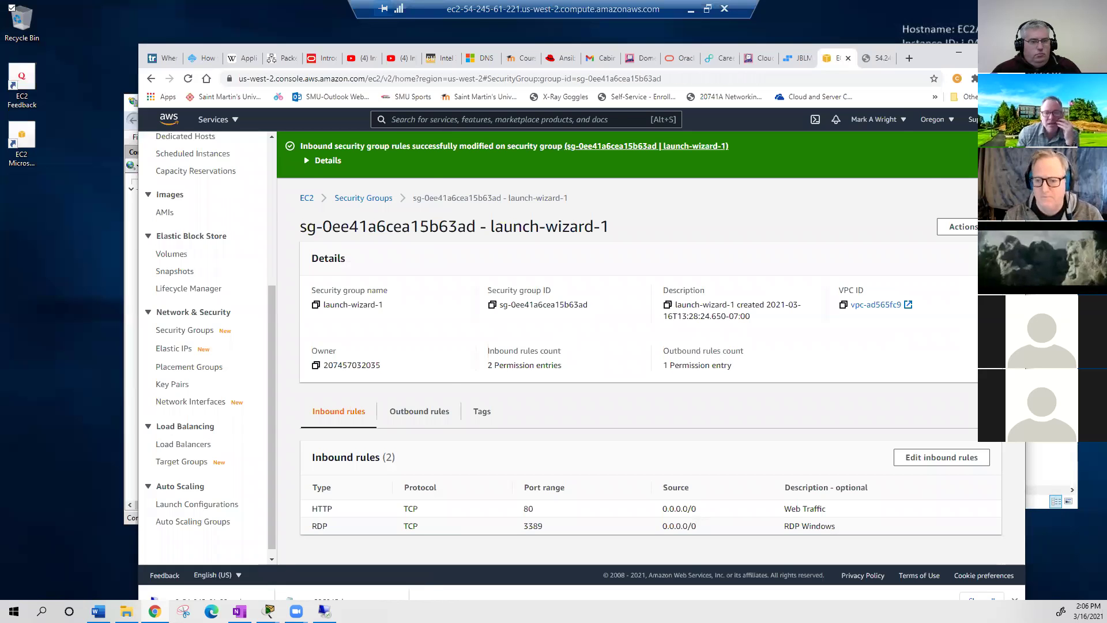
# - Reload the 54.245.61.221 tab in Chrome to confirm the IIS welcome page loads
pyautogui.hotkey('alt', 'Tab')
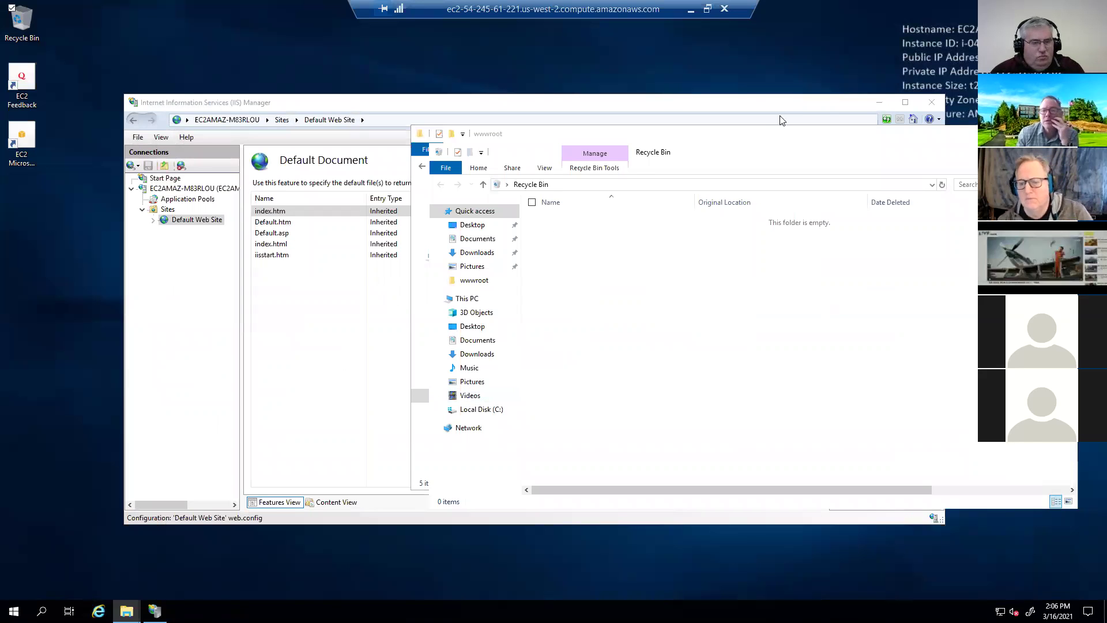
pyautogui.hotkey('alt', 'Tab')
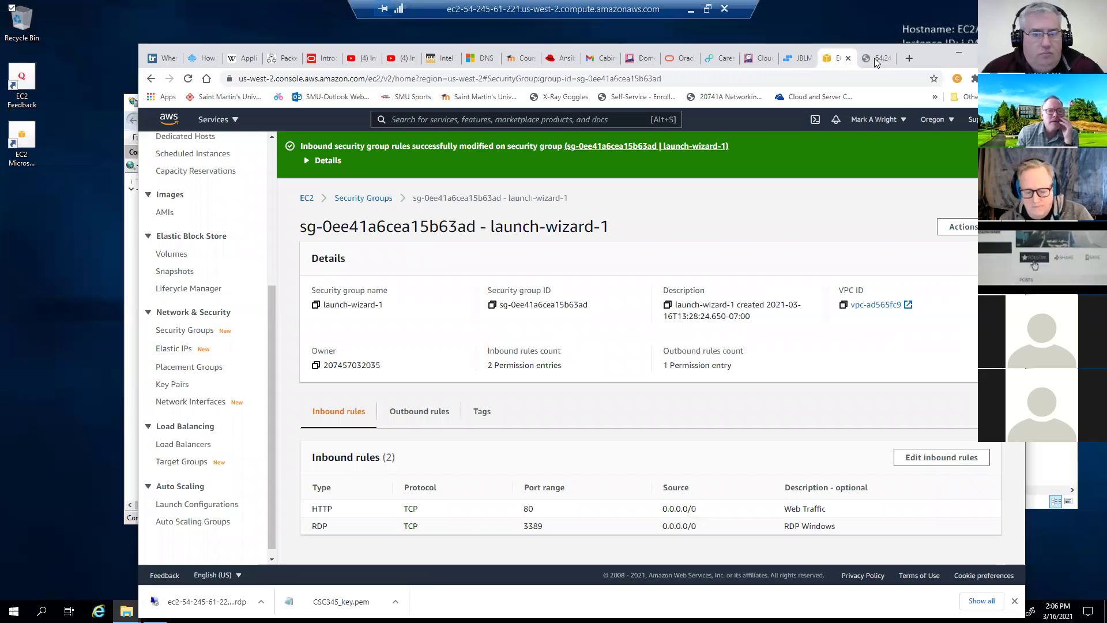
pyautogui.click(876, 59)
pyautogui.click(189, 79)
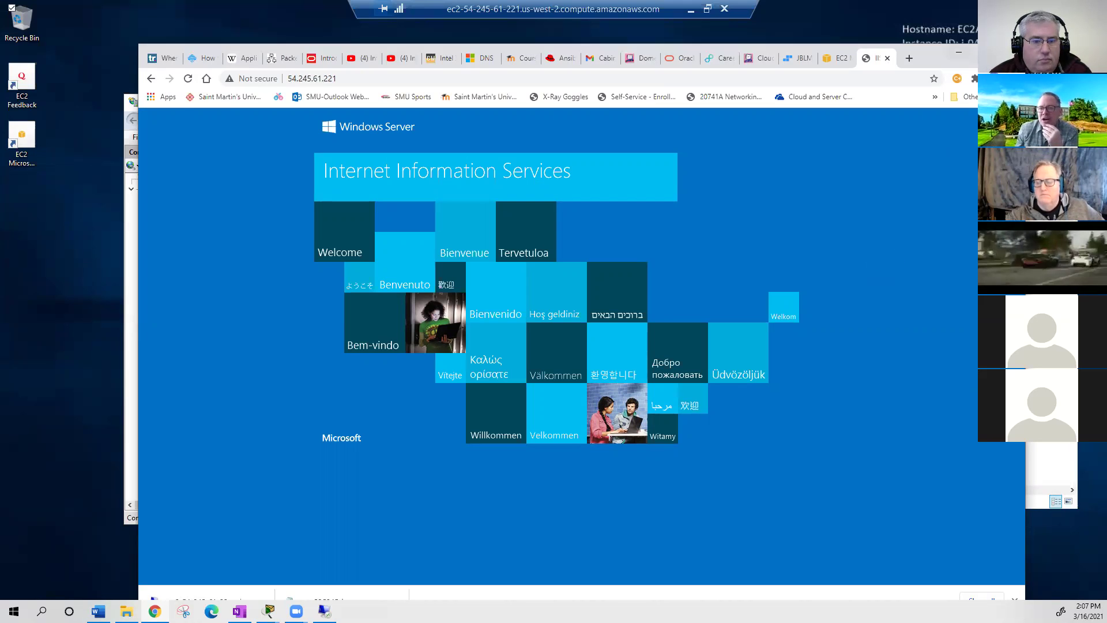
# - Minimize the Chrome IIS page and the Remote Desktop session
pyautogui.click(960, 53)
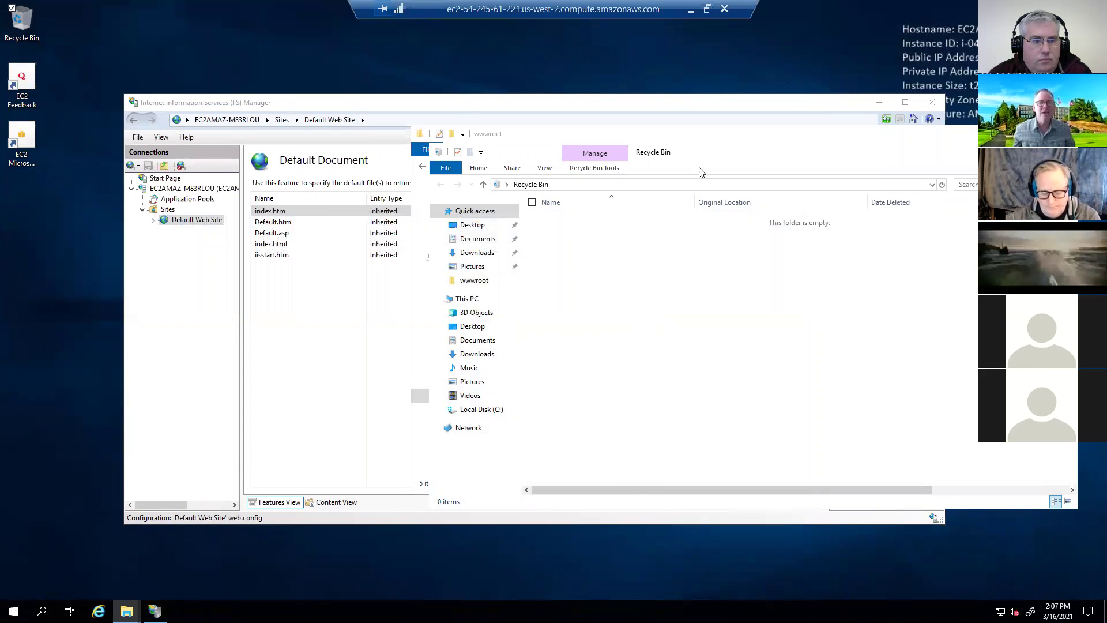
pyautogui.click(690, 9)
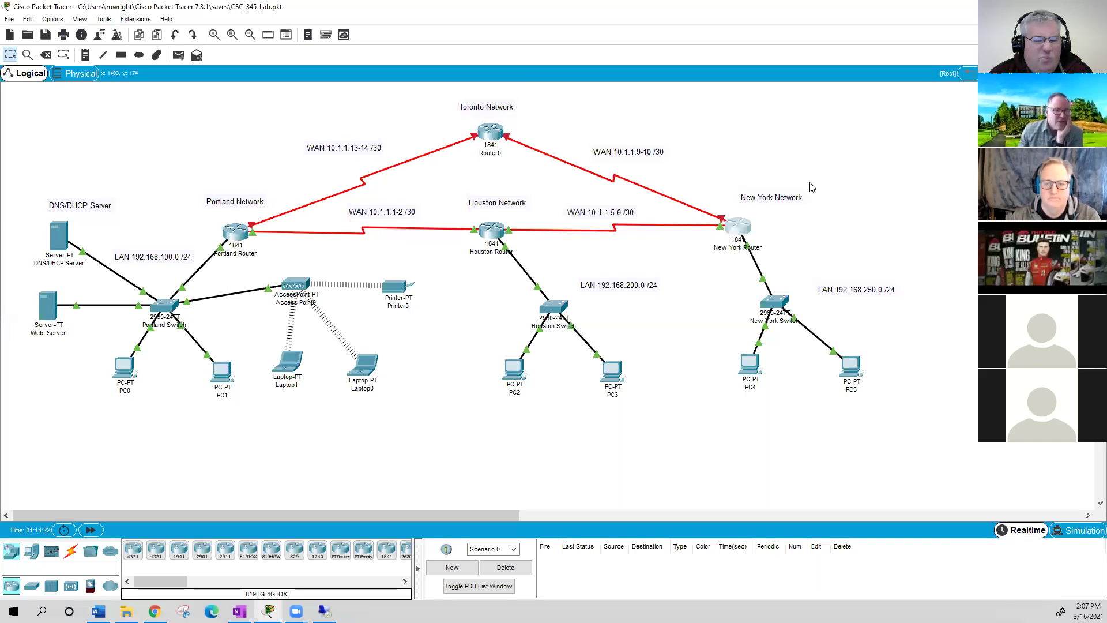
# - Check Web_Server's FastEthernet0 address 192.168.100.5, then open PC3's device window
pyautogui.click(46, 308)
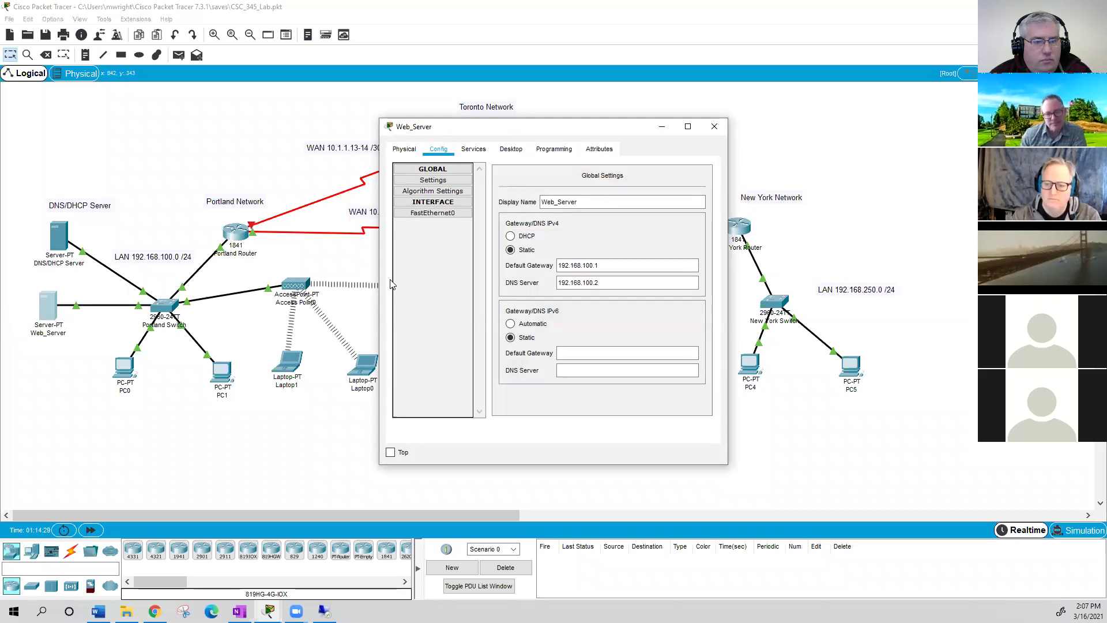
pyautogui.click(453, 213)
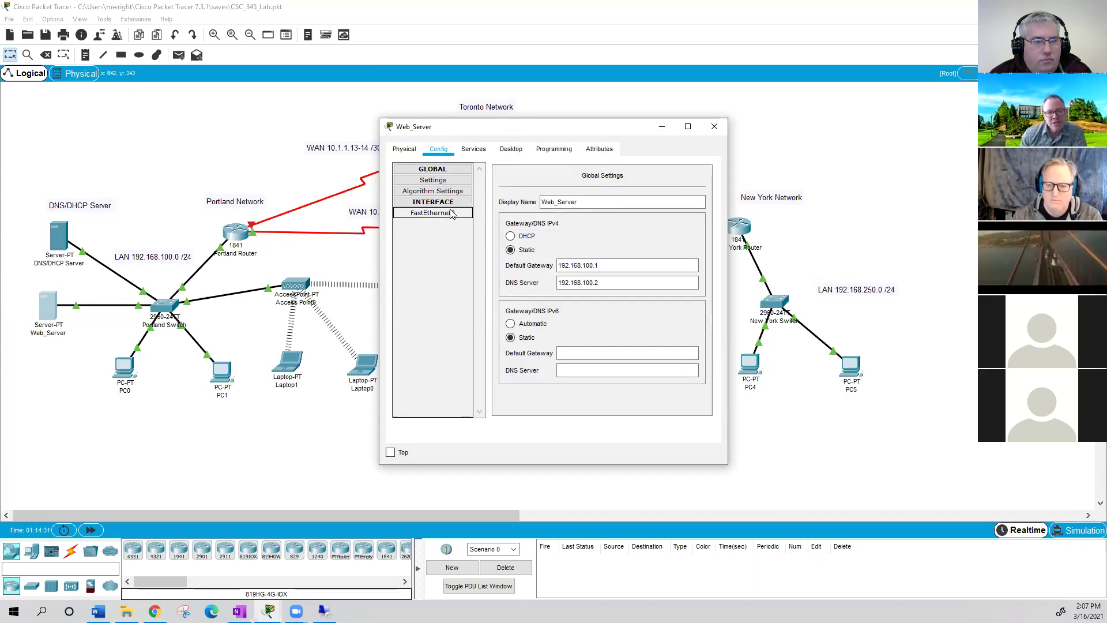
pyautogui.moveTo(653, 268); pyautogui.dragTo(603, 268)
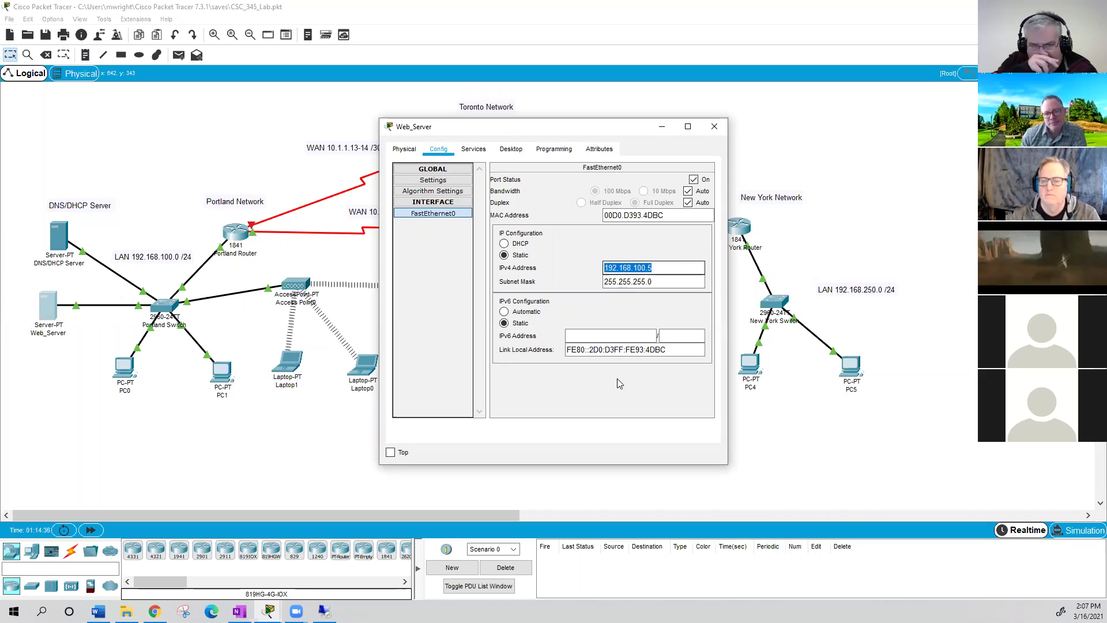
pyautogui.click(713, 128)
pyautogui.click(610, 372)
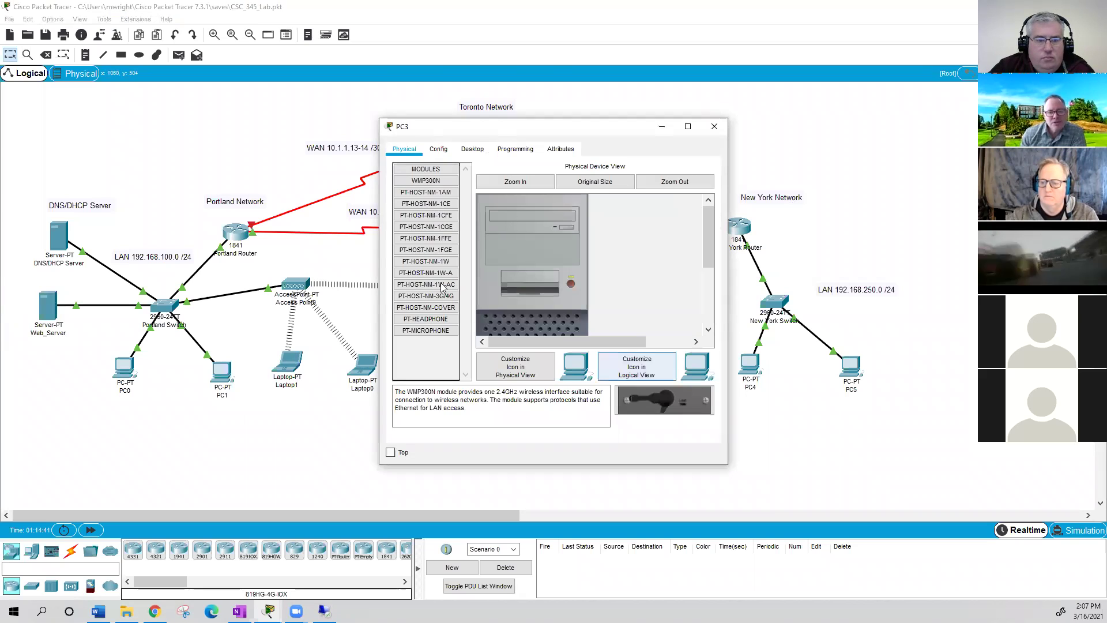
# - In PC3's web browser, load the web server's page by its 192.168 IP address
pyautogui.click(473, 148)
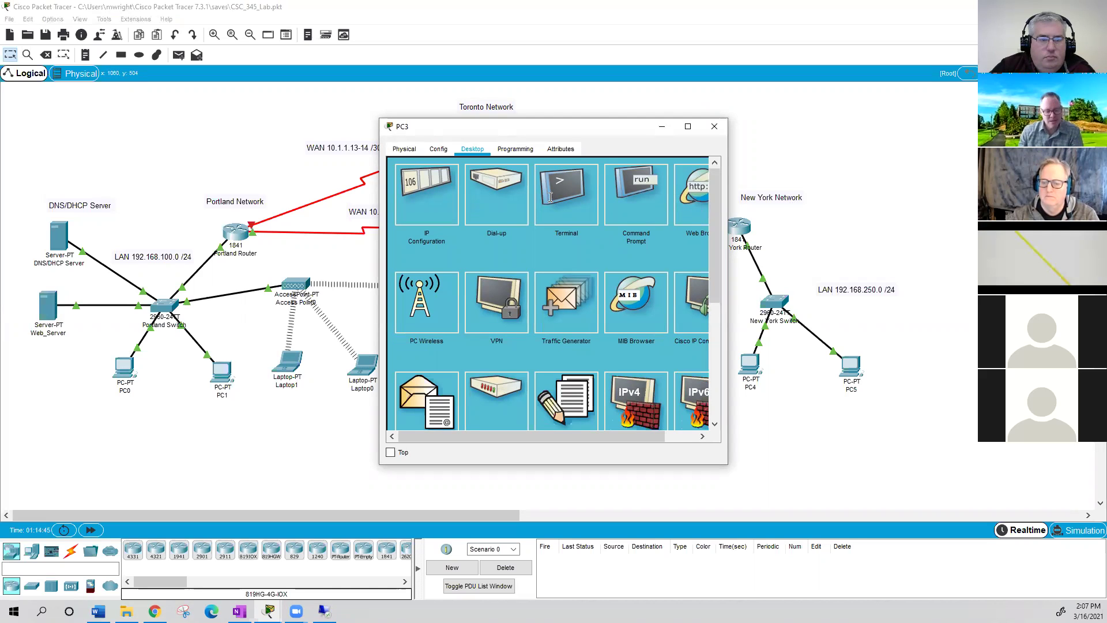
pyautogui.click(482, 186)
pyautogui.write('192.168.100.5')
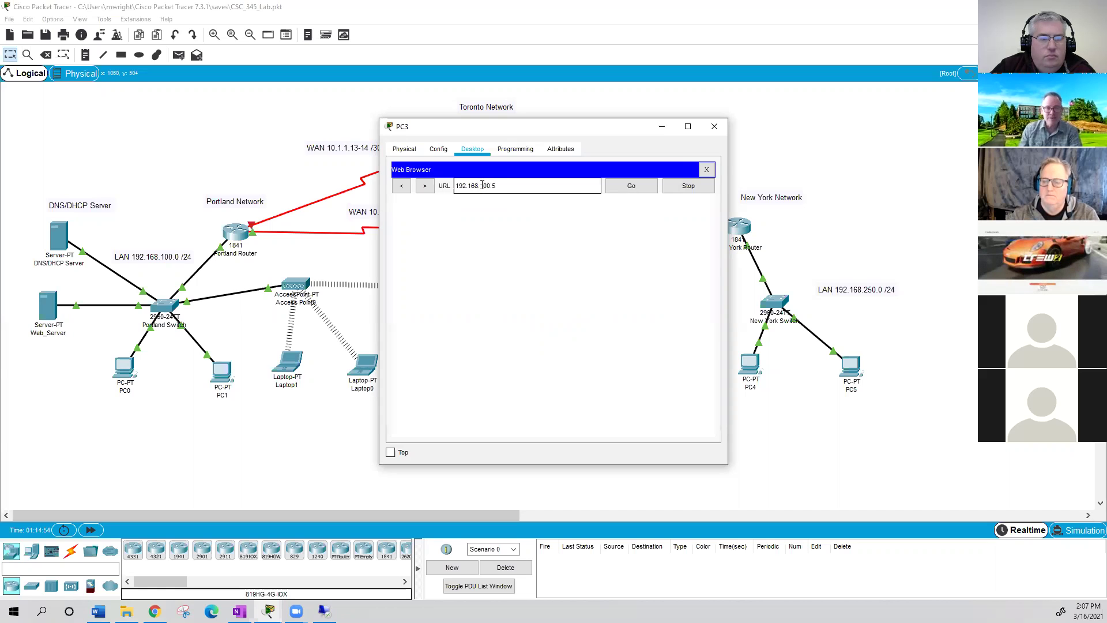
pyautogui.press('Return')
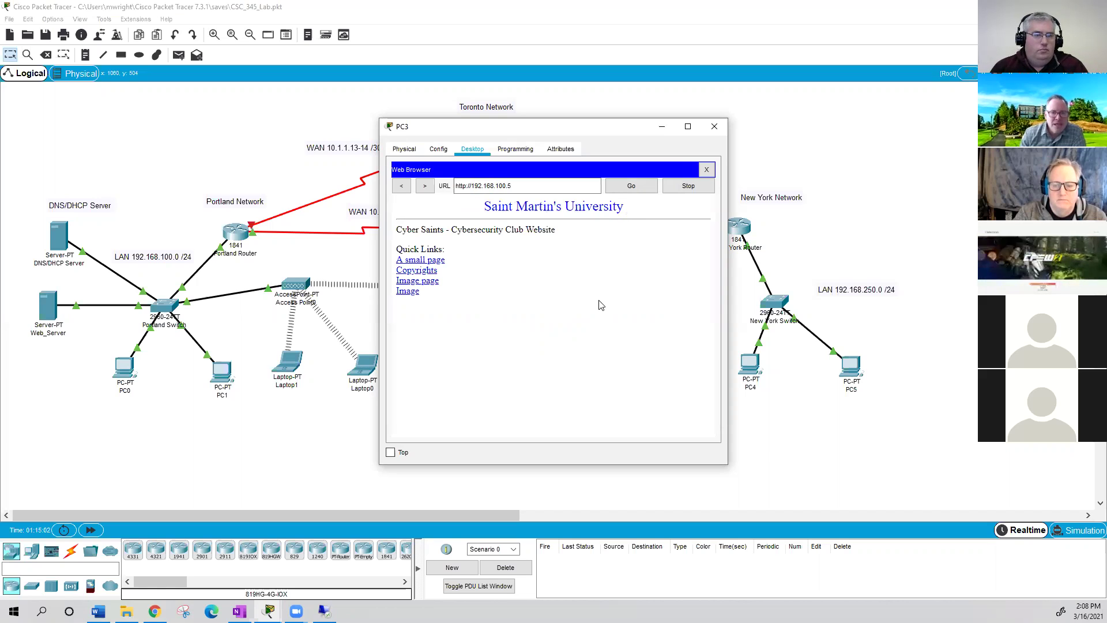
pyautogui.click(516, 188)
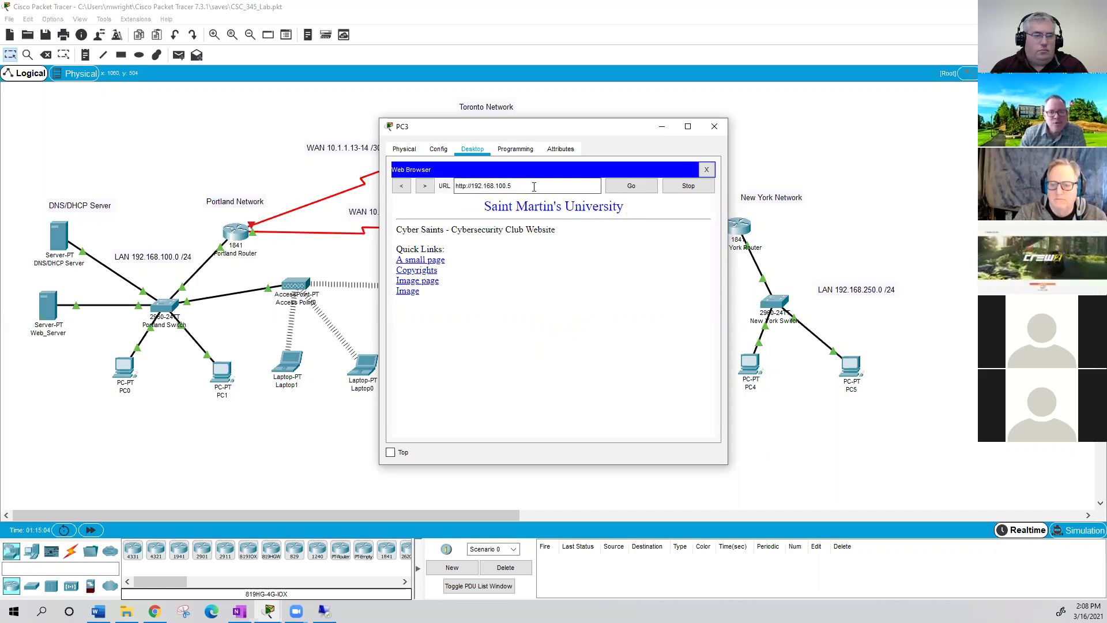
pyautogui.moveTo(479, 187); pyautogui.dragTo(471, 190)
pyautogui.write('www.')
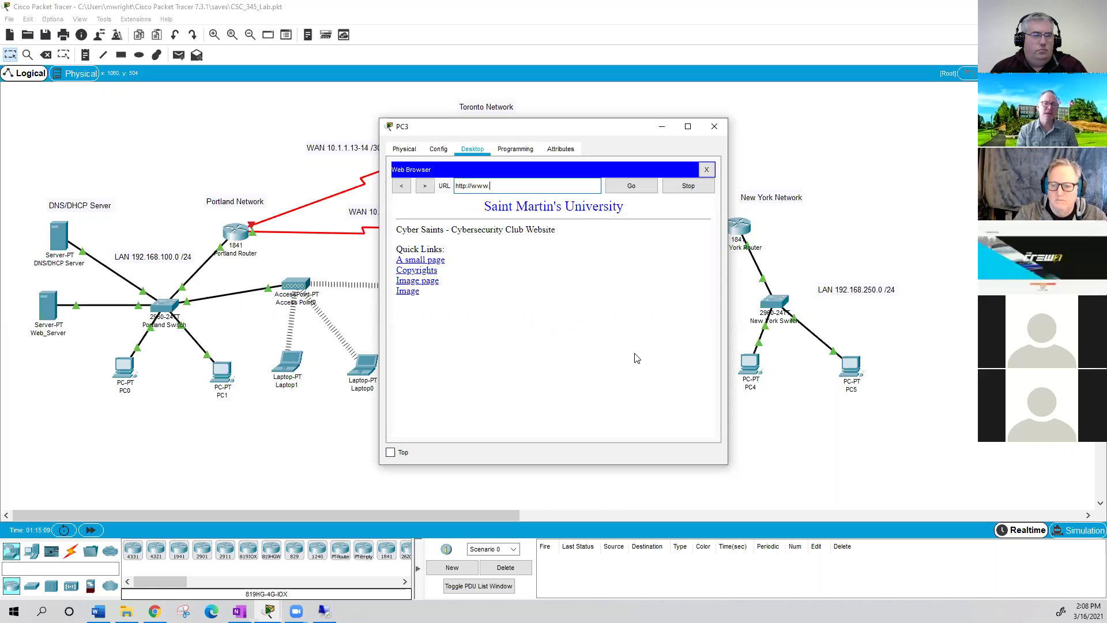
pyautogui.write('stmartin.edu')
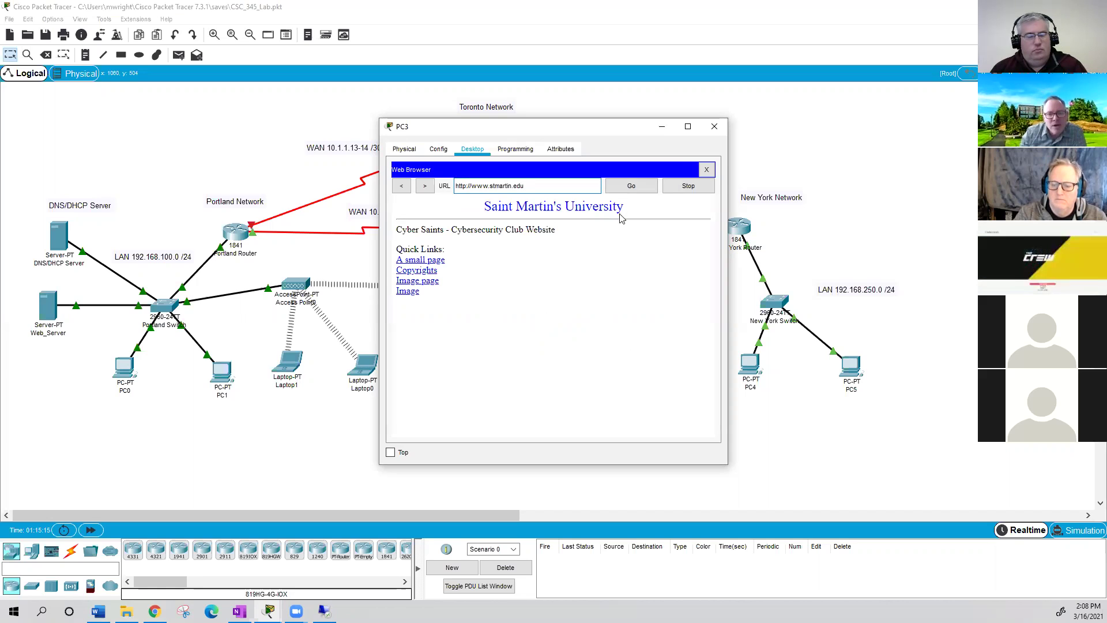
pyautogui.click(631, 187)
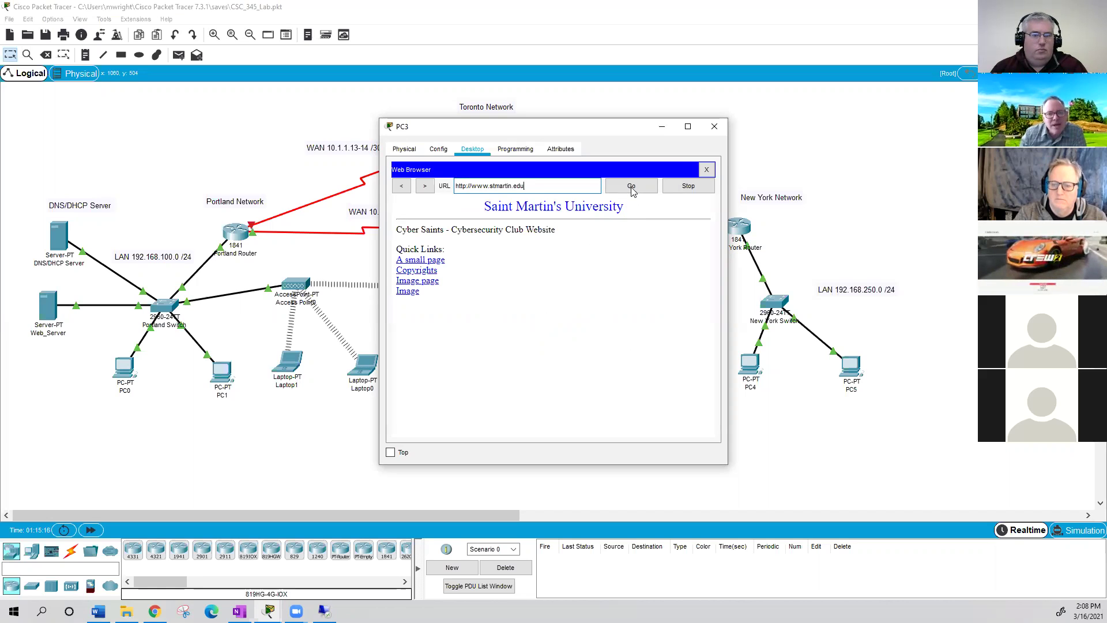
pyautogui.tripleClick(453, 185)
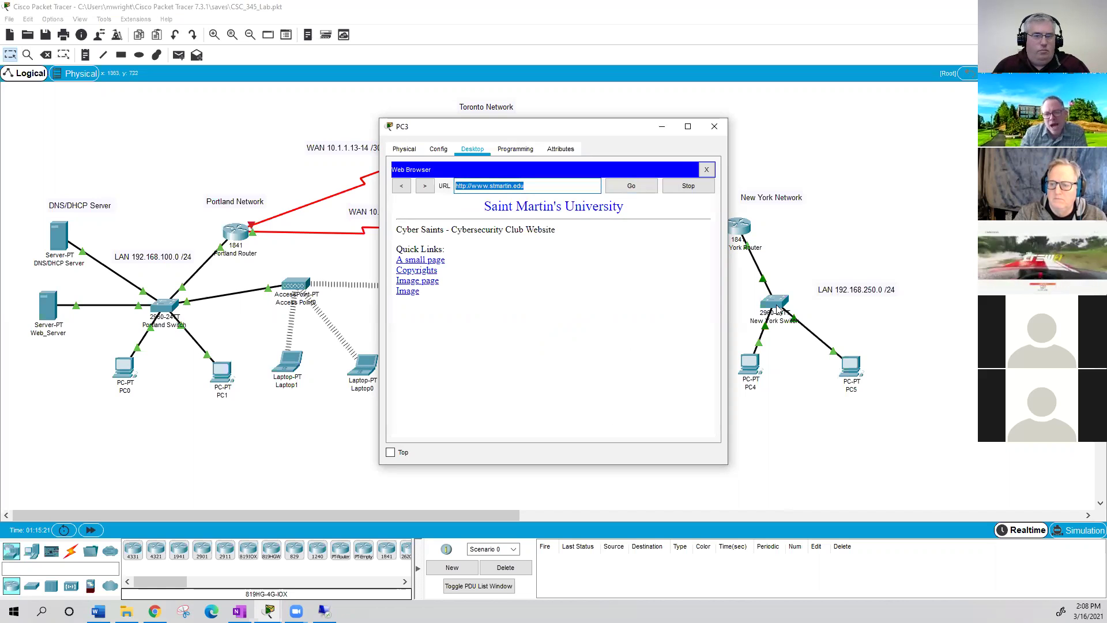
pyautogui.click(742, 226)
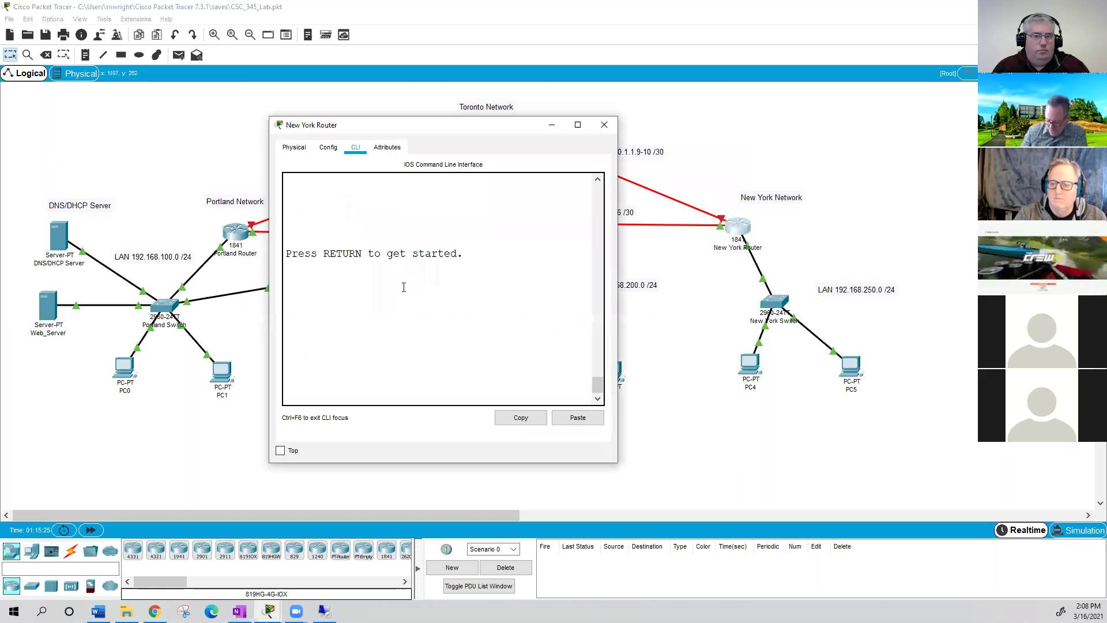
# - Enter privileged mode with en and run sh run on the New York Router
pyautogui.press('Return')
pyautogui.write('en')
pyautogui.press('Return')
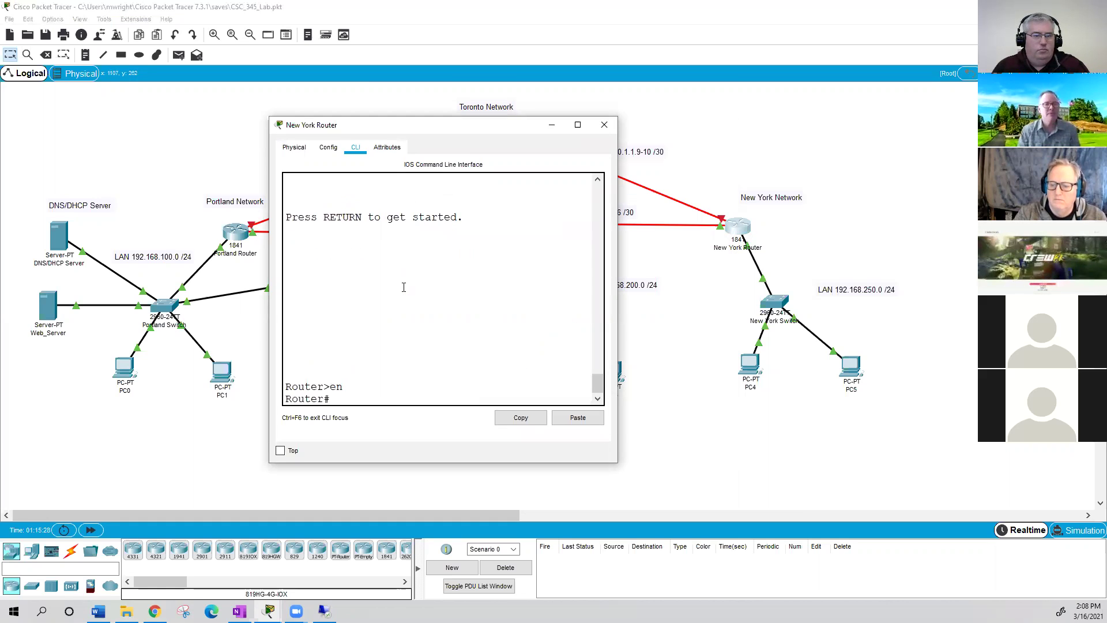
pyautogui.write('sh run')
pyautogui.press('Return')
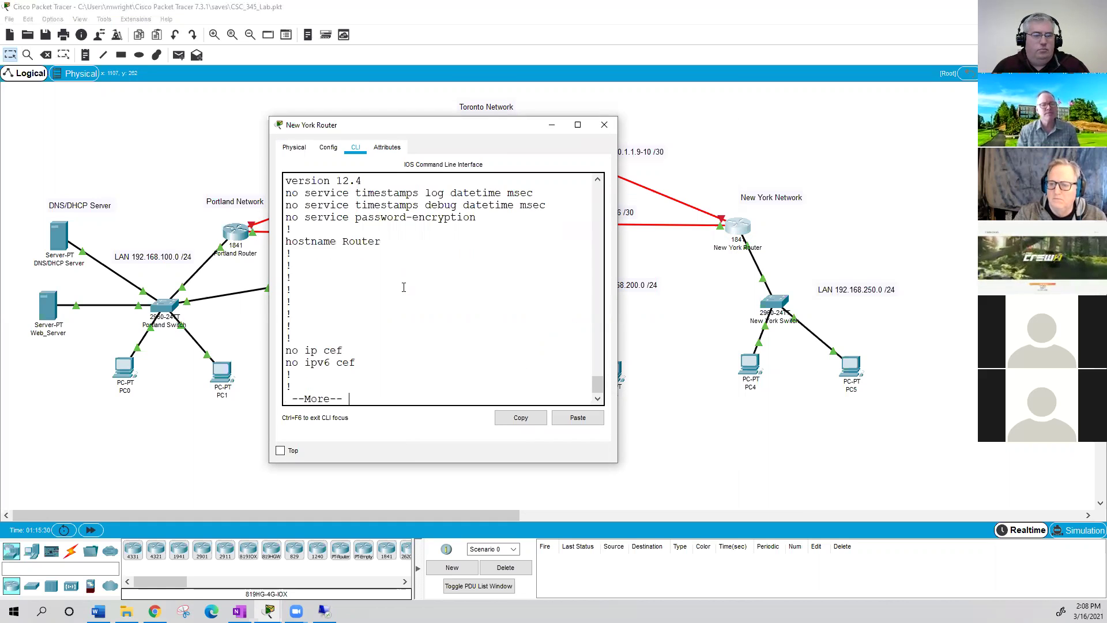
# - Page to FastEthernet0/0 and highlight its helper-address 192.168.100.2 and access-group 1 out lines
pyautogui.press('Return')
pyautogui.press('Return')
pyautogui.press('Return')
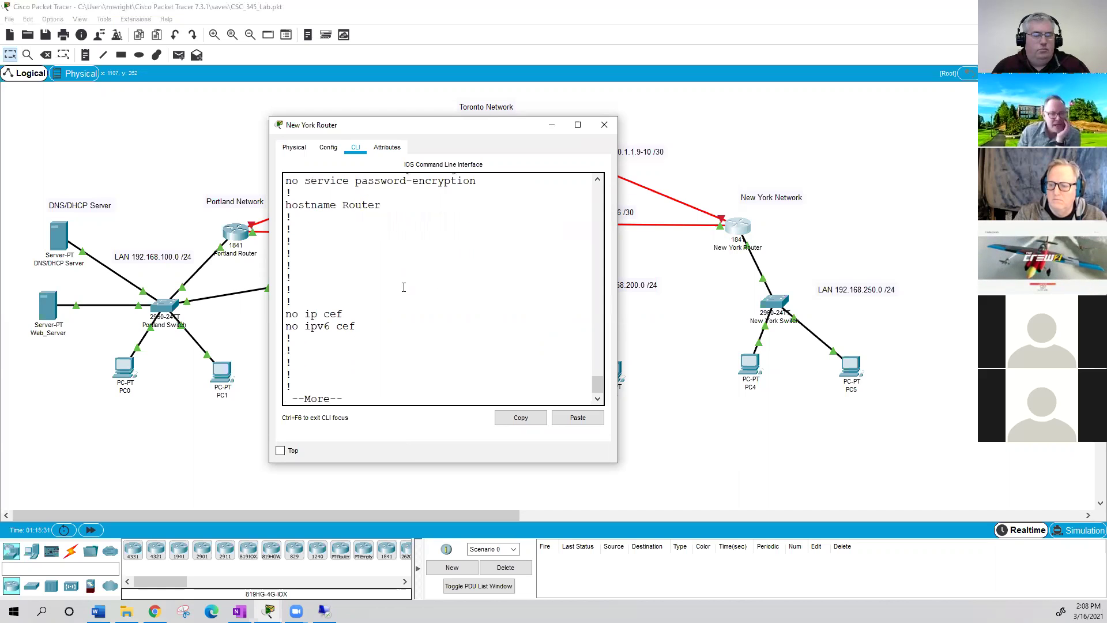
pyautogui.press('Return')
pyautogui.press('Return')
pyautogui.press('Return')
pyautogui.press('Return')
pyautogui.press('Return')
pyautogui.press('Return')
pyautogui.press('Return')
pyautogui.press('Return')
pyautogui.press('Return')
pyautogui.press('Return')
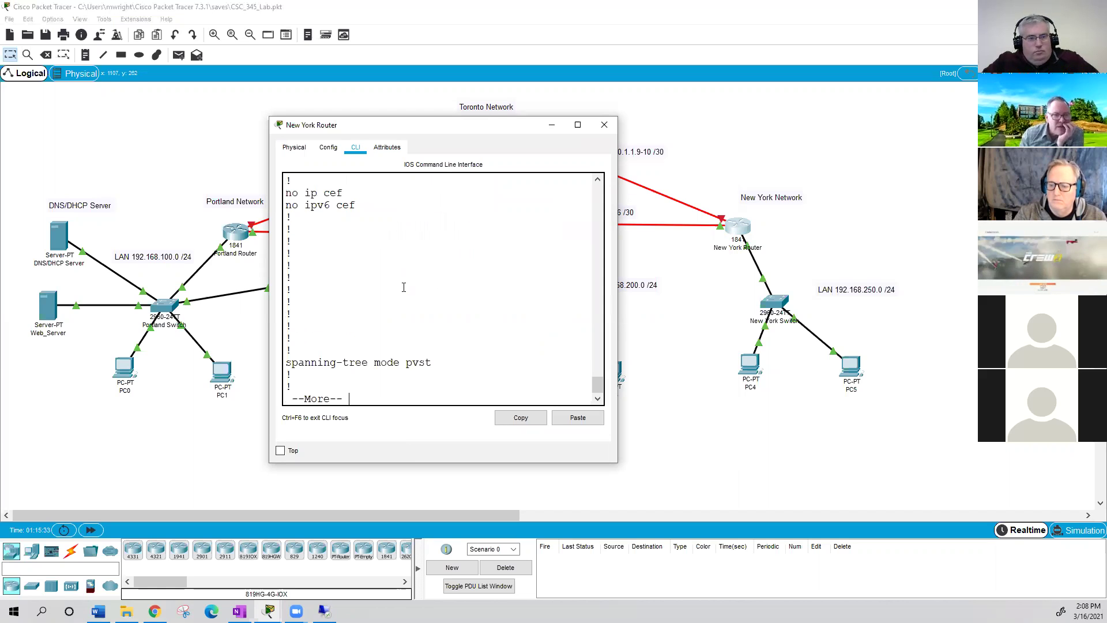
pyautogui.press('Return')
pyautogui.press('Return')
pyautogui.press('Return')
pyautogui.press('Return')
pyautogui.press('Return')
pyautogui.press('Return')
pyautogui.press('Return')
pyautogui.press('Return')
pyautogui.press('Return')
pyautogui.press('Return')
pyautogui.press('Return')
pyautogui.press('Return')
pyautogui.press('Return')
pyautogui.press('Return')
pyautogui.press('Return')
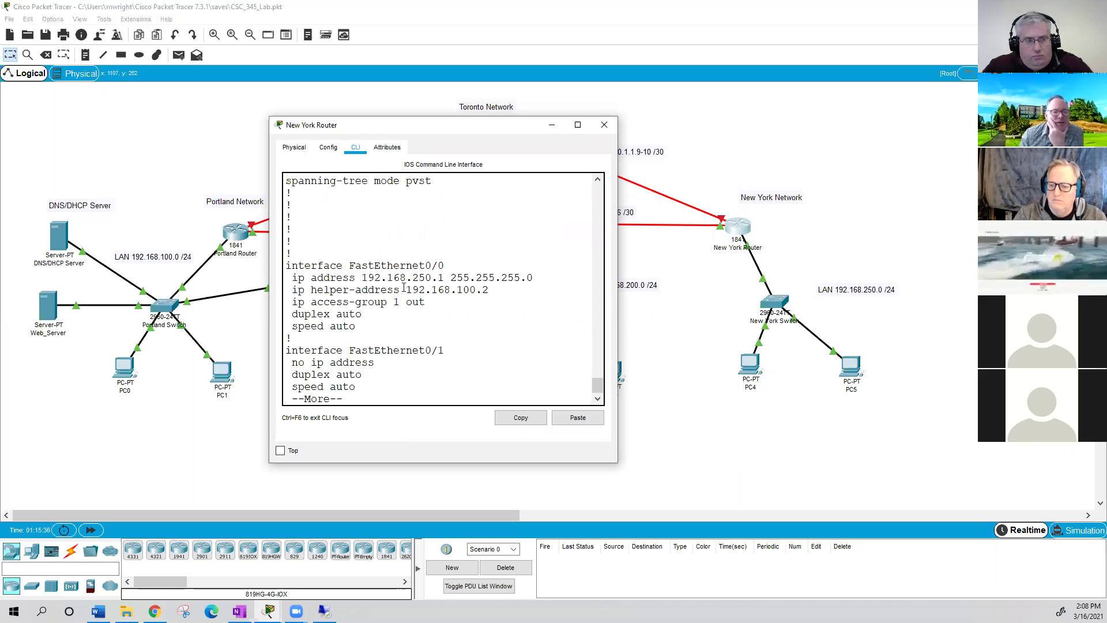
pyautogui.press('Return')
pyautogui.press('Return')
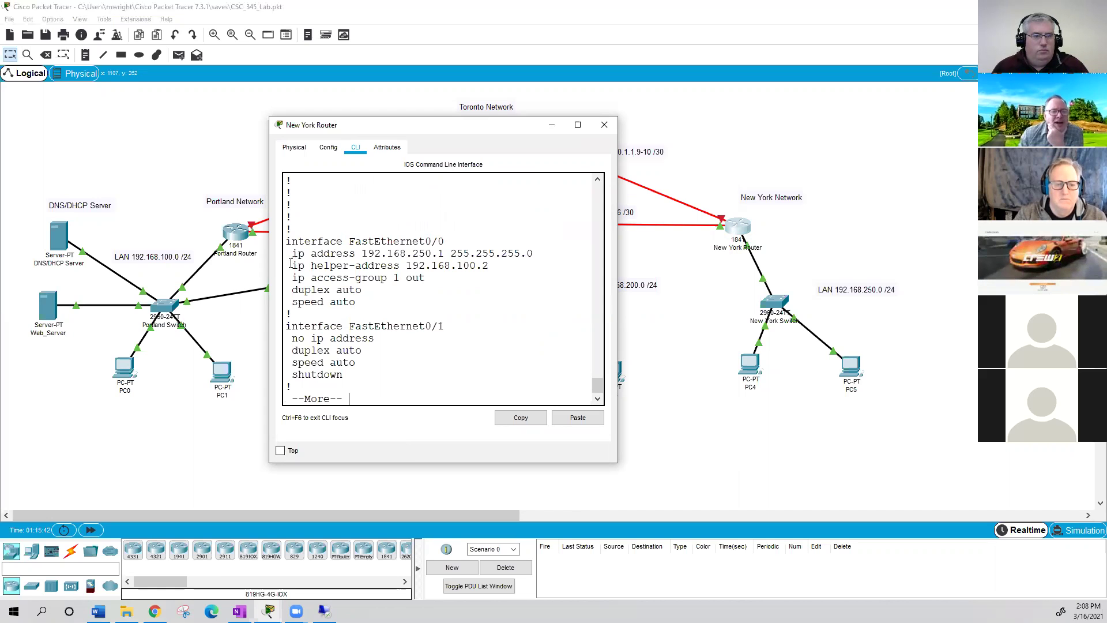
pyautogui.moveTo(292, 265); pyautogui.dragTo(489, 265)
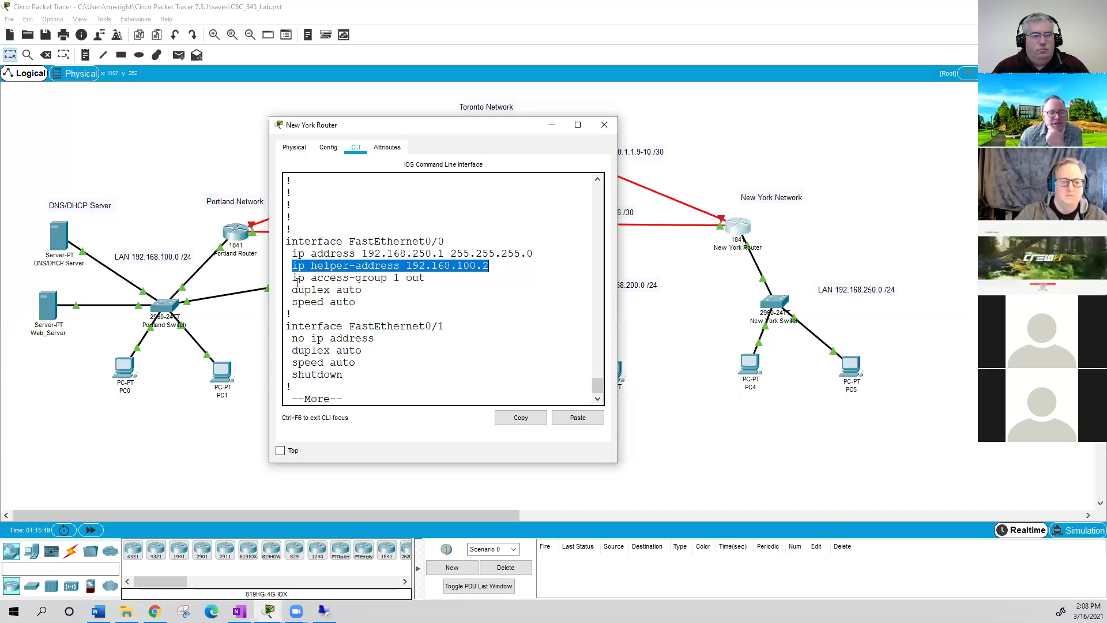
pyautogui.moveTo(291, 278); pyautogui.dragTo(430, 281)
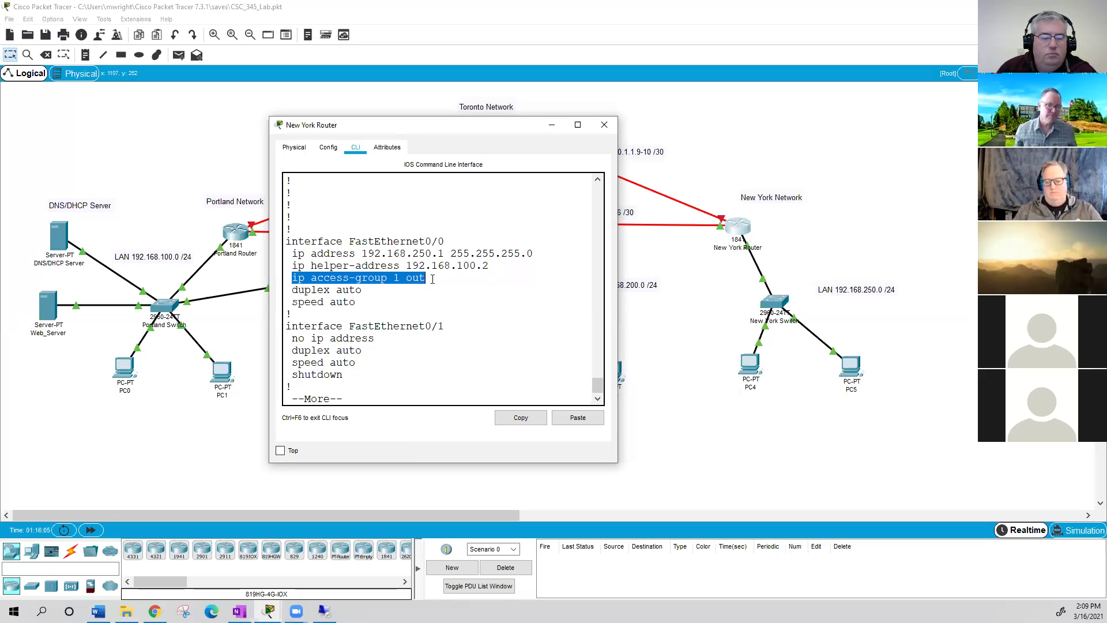
# - Page through the running config to access-list 1 denying host 192.168.100.3
pyautogui.scroll(-1, 455, 316)
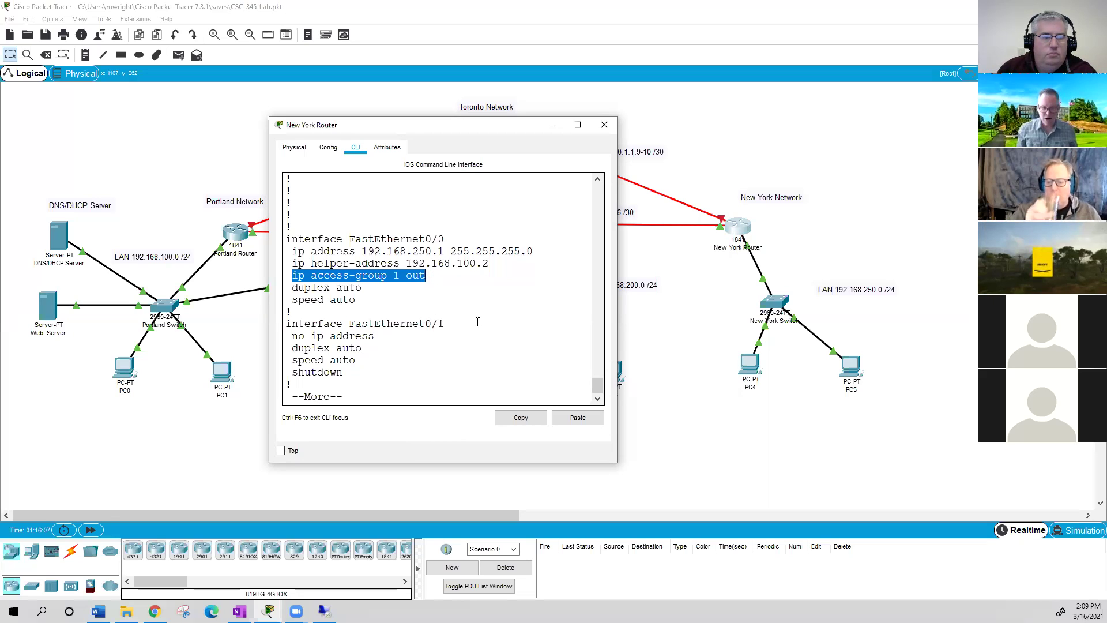
pyautogui.press('Return')
pyautogui.press('Return')
pyautogui.press('Return')
pyautogui.press('Return')
pyautogui.press('Return')
pyautogui.press('Return')
pyautogui.press('Return')
pyautogui.press('Return')
pyautogui.press('Return')
pyautogui.press('Return')
pyautogui.press('Return')
pyautogui.press('Return')
pyautogui.press('Return')
pyautogui.press('Return')
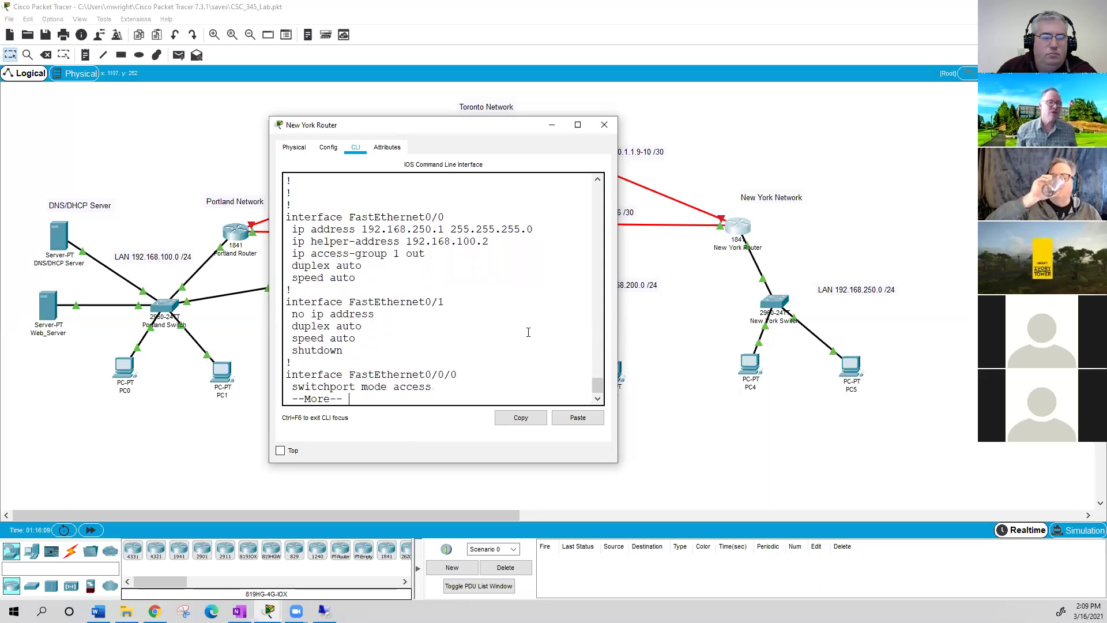
pyautogui.press('Return')
pyautogui.press('Return')
pyautogui.press('Return')
pyautogui.press('Return')
pyautogui.press('Return')
pyautogui.press('Return')
pyautogui.press('Return')
pyautogui.press('Return')
pyautogui.press('Return')
pyautogui.press('Return')
pyautogui.press('Return')
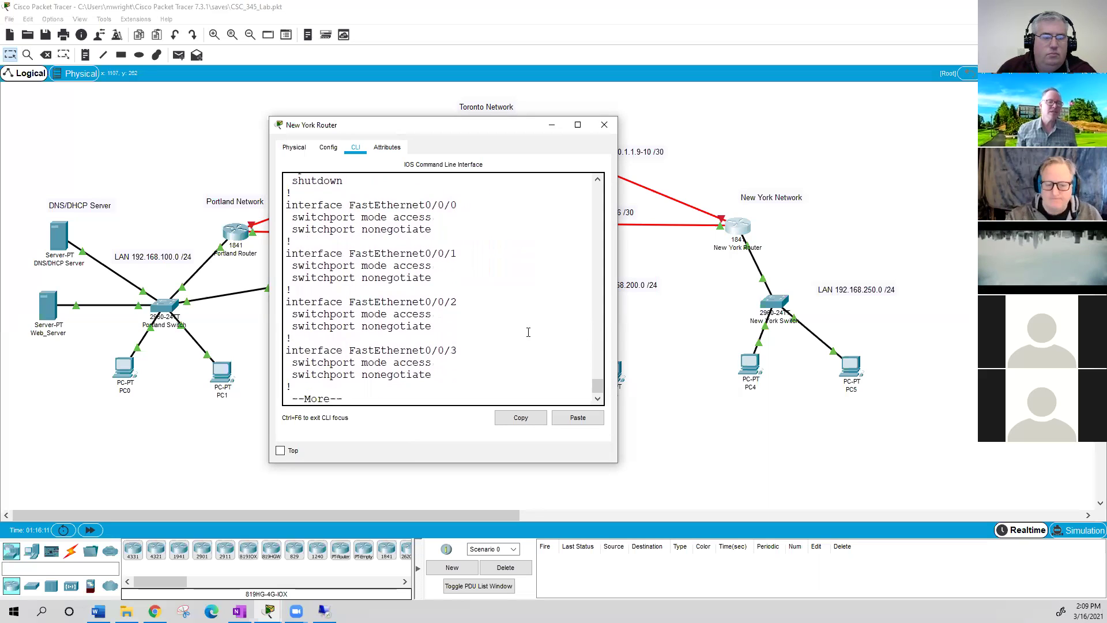
pyautogui.press('Return')
pyautogui.press('Return')
pyautogui.press('Return')
pyautogui.press('Return')
pyautogui.press('Return')
pyautogui.press('Return')
pyautogui.press('Return')
pyautogui.press('Return')
pyautogui.press('Return')
pyautogui.press('Return')
pyautogui.press('Return')
pyautogui.press('Return')
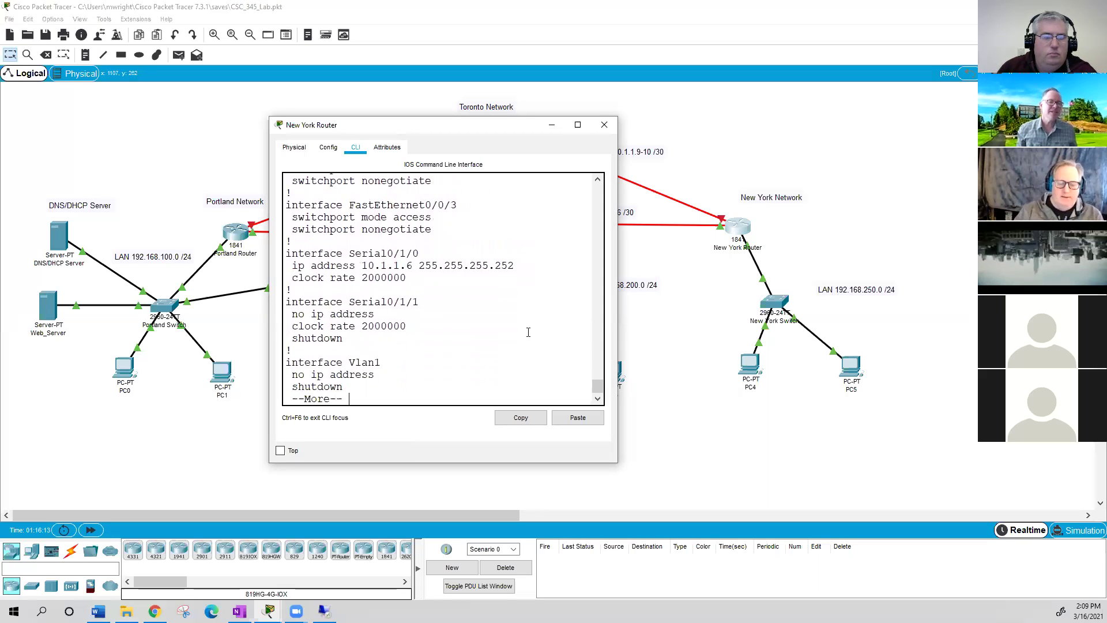
pyautogui.press('Return')
pyautogui.press('Return')
pyautogui.press('Return')
pyautogui.press('Return')
pyautogui.press('Return')
pyautogui.press('Return')
pyautogui.press('Return')
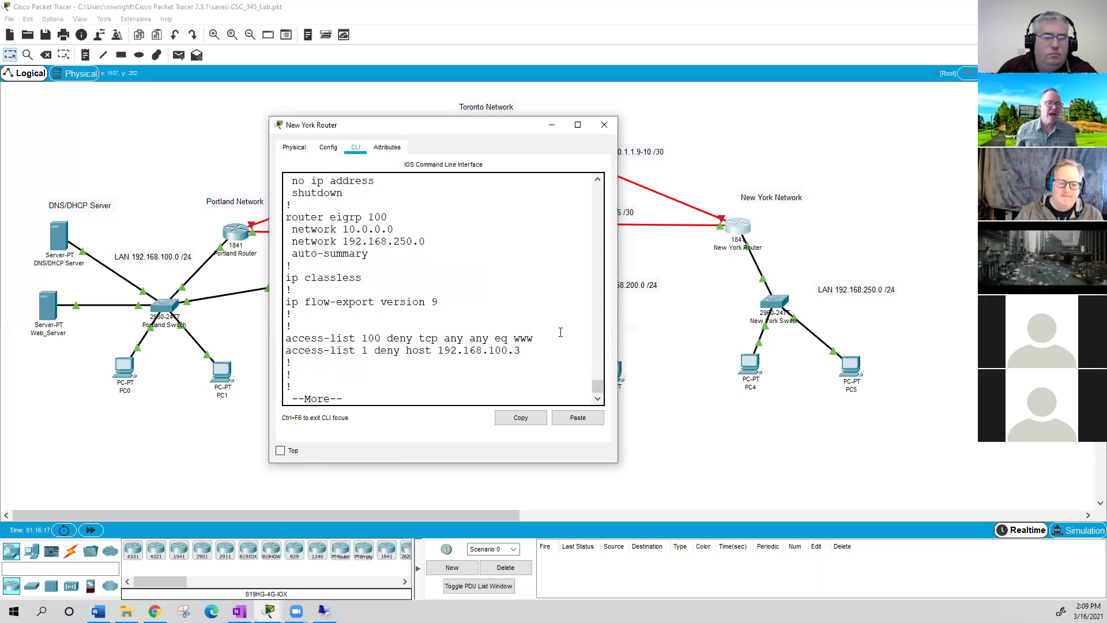
pyautogui.press('Return')
pyautogui.press('Return')
pyautogui.press('Return')
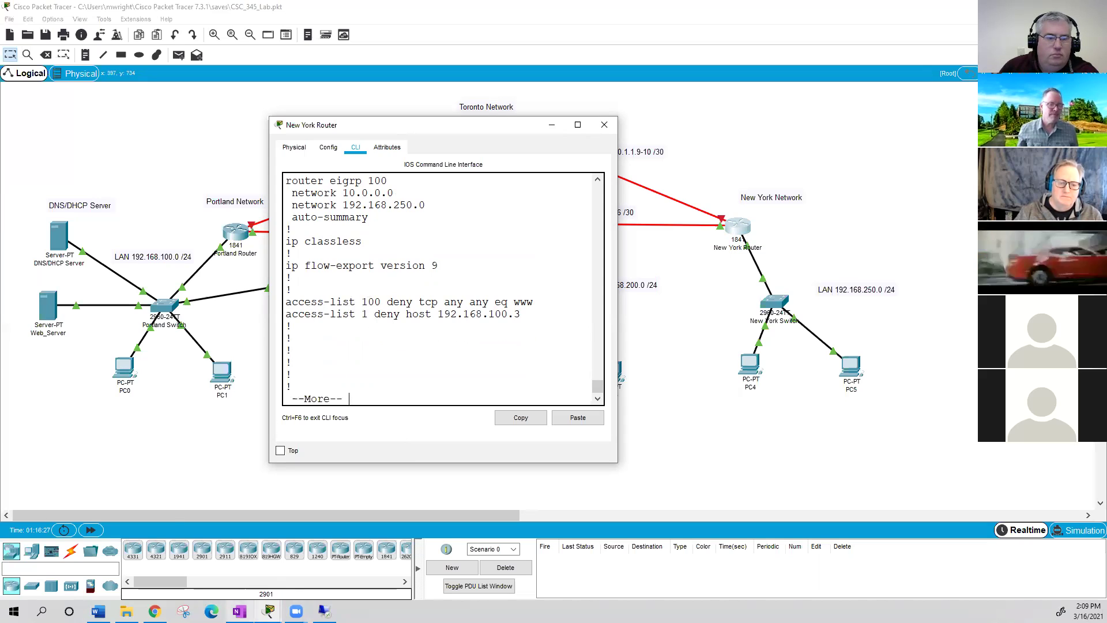
# - Bring up OneNote's ACL notes and close the search pane
pyautogui.moveTo(239, 611)
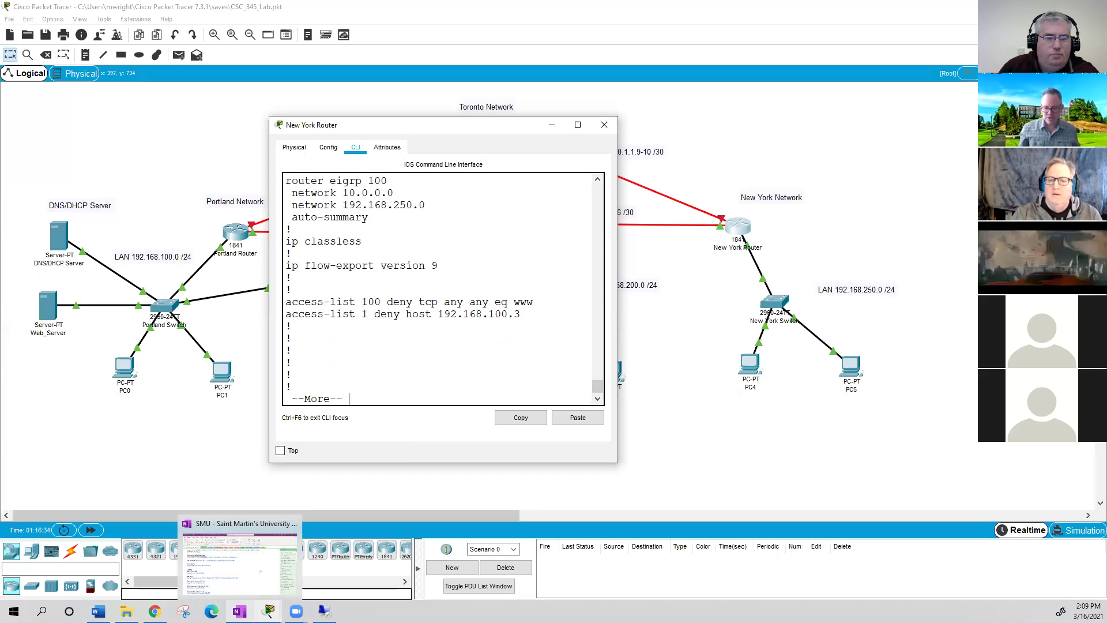
pyautogui.click(239, 611)
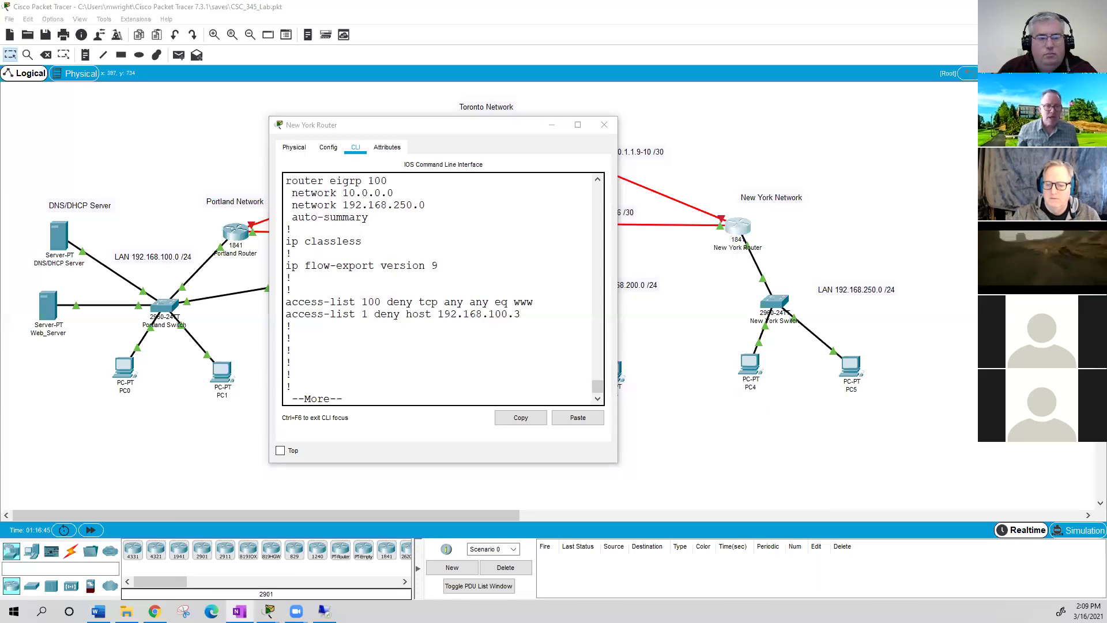
pyautogui.hotkey('alt', 'Tab')
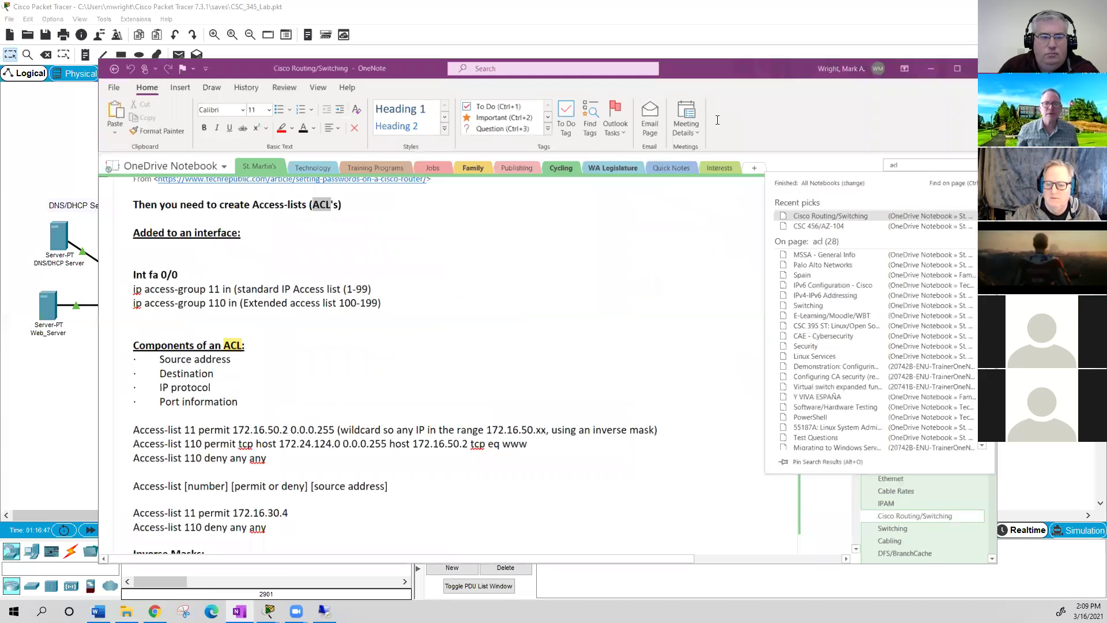
pyautogui.press('Escape')
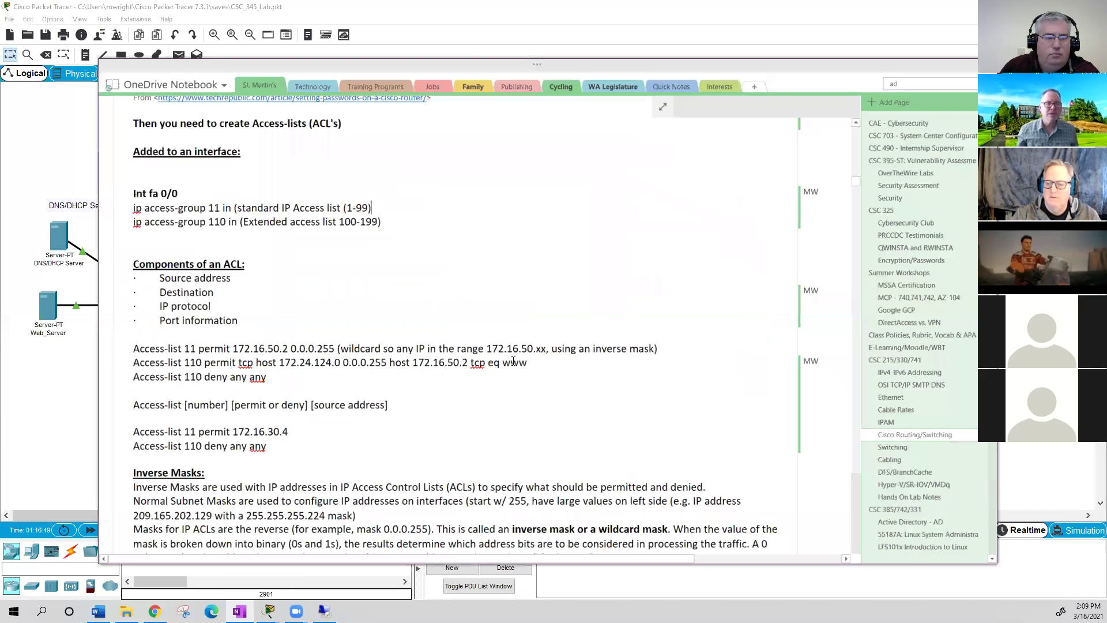
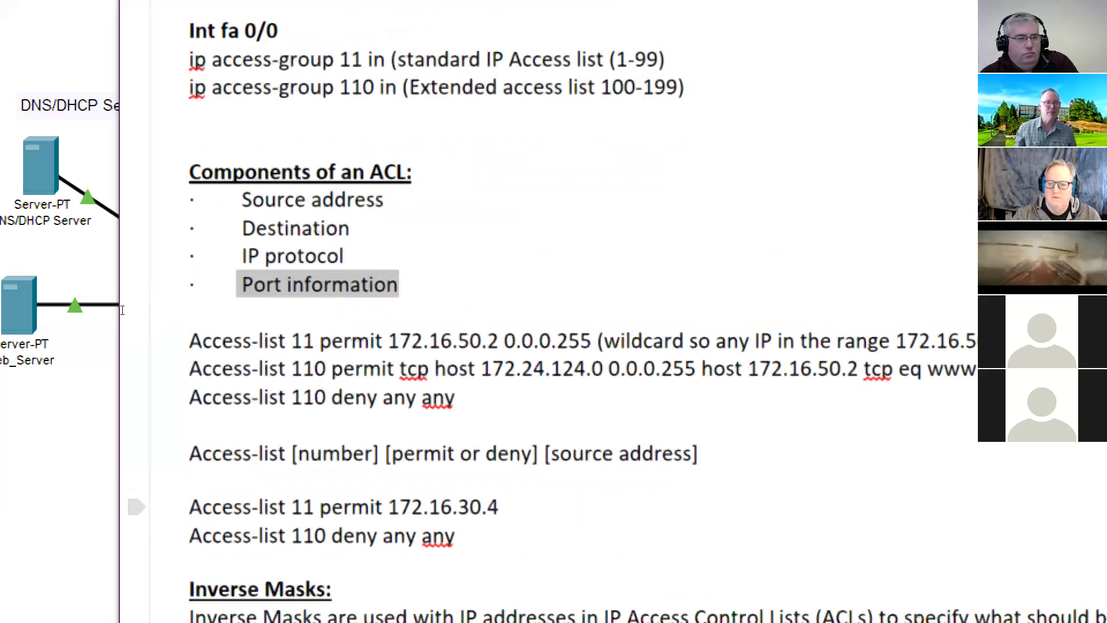
# - Highlight the access-list 110 example's number, permit, host 172.16.50.2, tcp and eq www parts
pyautogui.moveTo(190, 368); pyautogui.dragTo(326, 368)
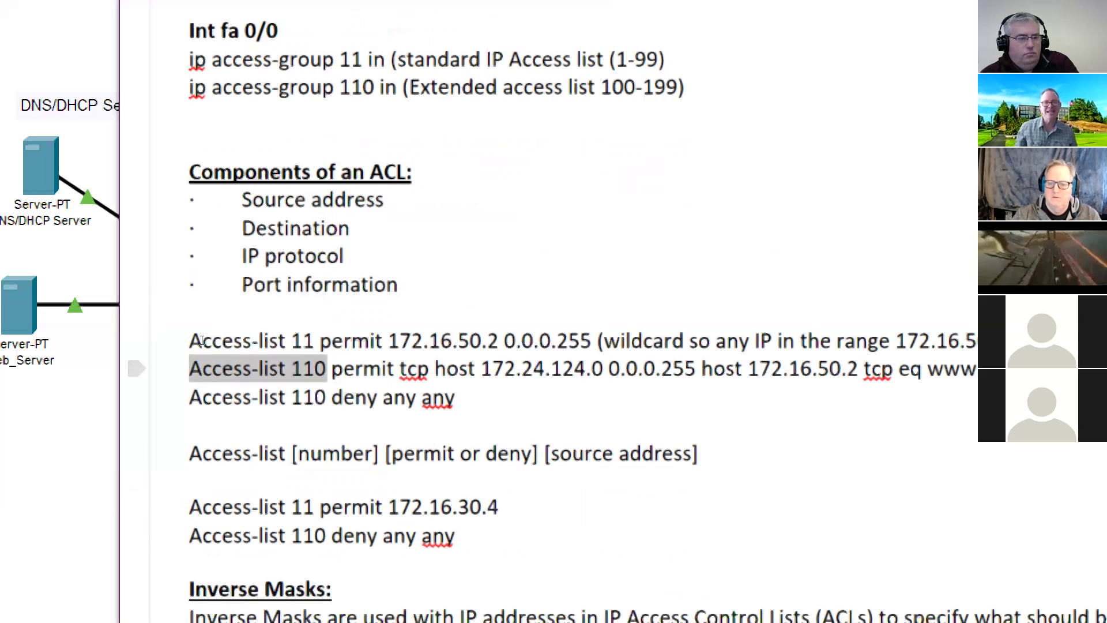
pyautogui.moveTo(202, 340); pyautogui.dragTo(388, 339)
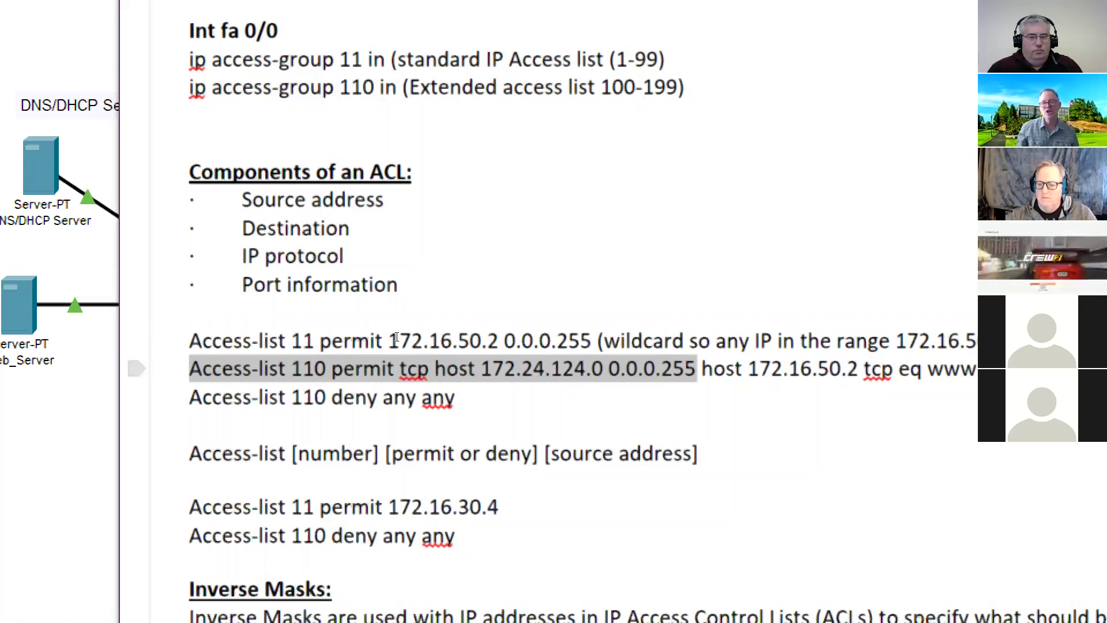
pyautogui.click(429, 336)
pyautogui.moveTo(430, 336); pyautogui.dragTo(470, 339)
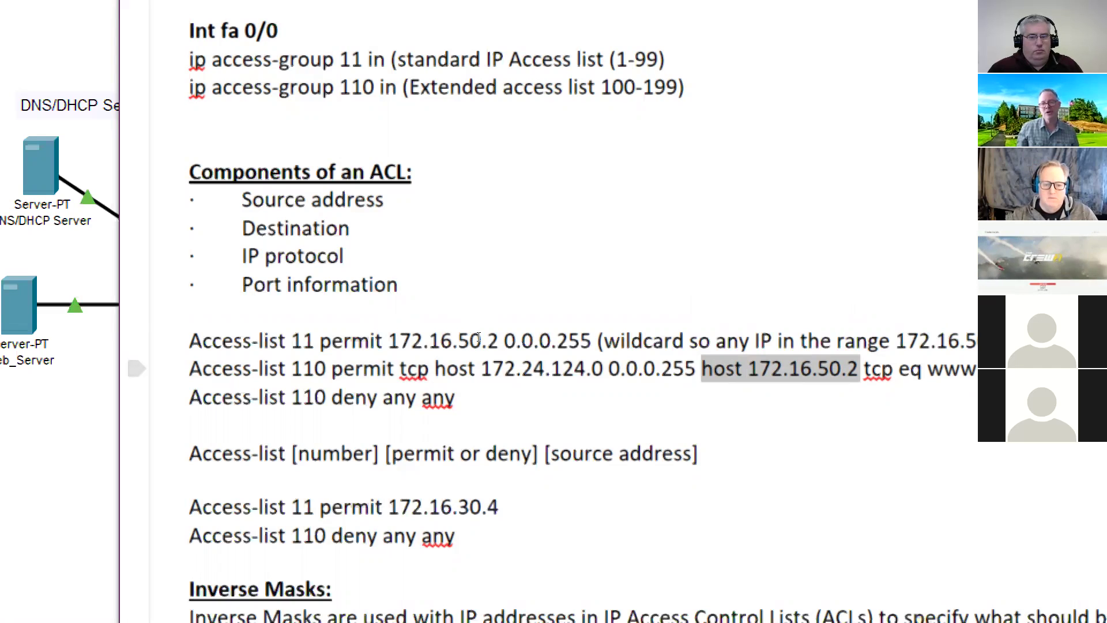
pyautogui.doubleClick(877, 369)
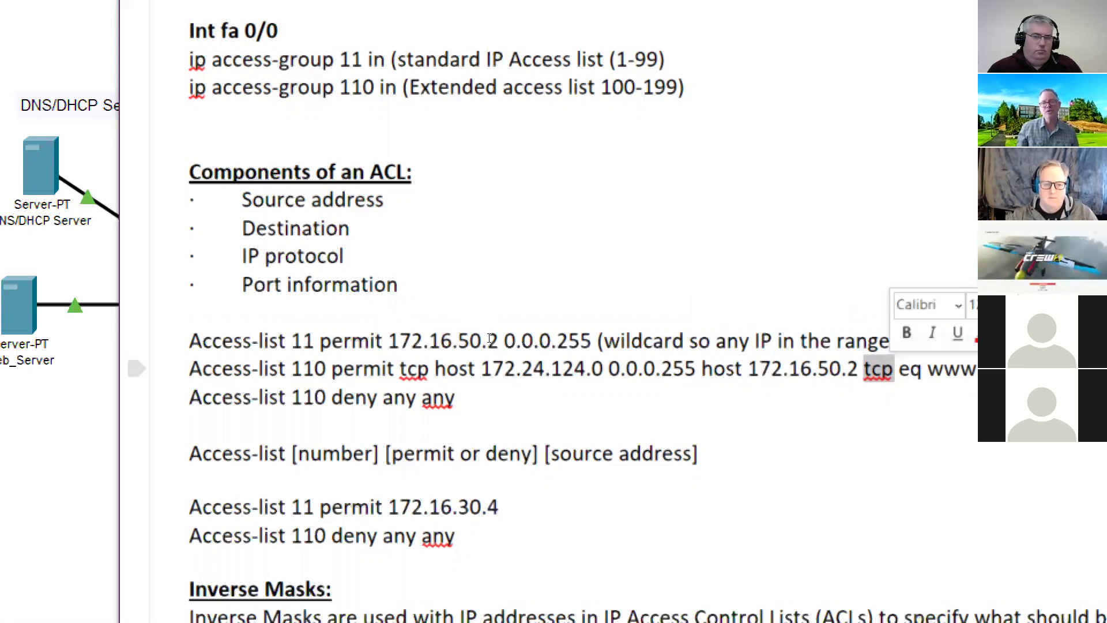
pyautogui.moveTo(900, 369); pyautogui.dragTo(978, 369)
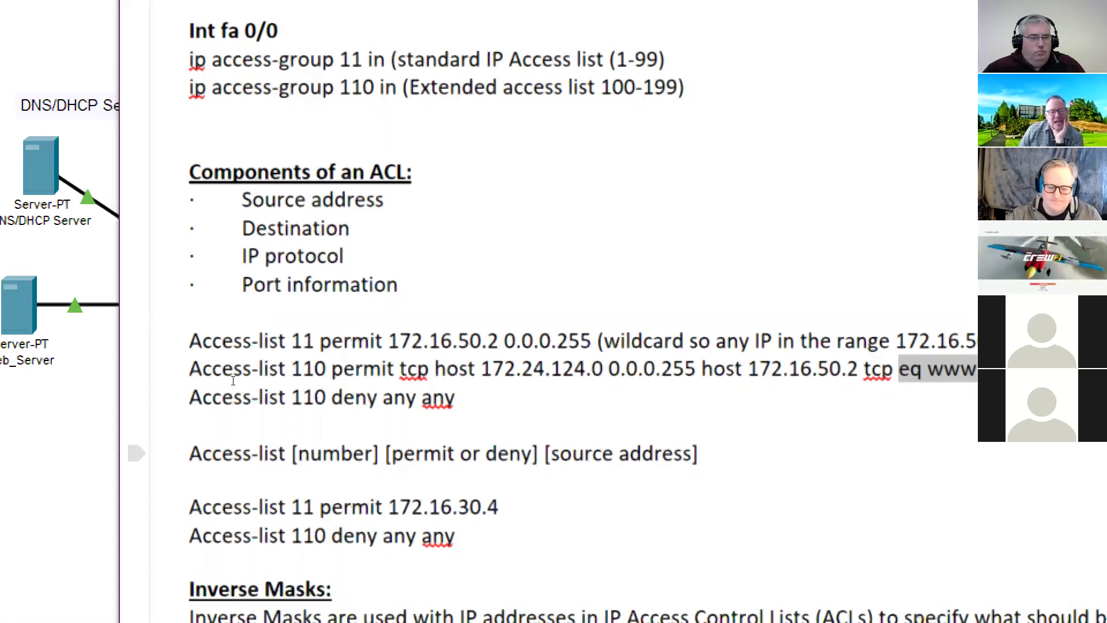
# - Highlight the extended ACL syntax line from number to its end, then return to Packet Tracer
pyautogui.moveTo(263, 454); pyautogui.dragTo(539, 453)
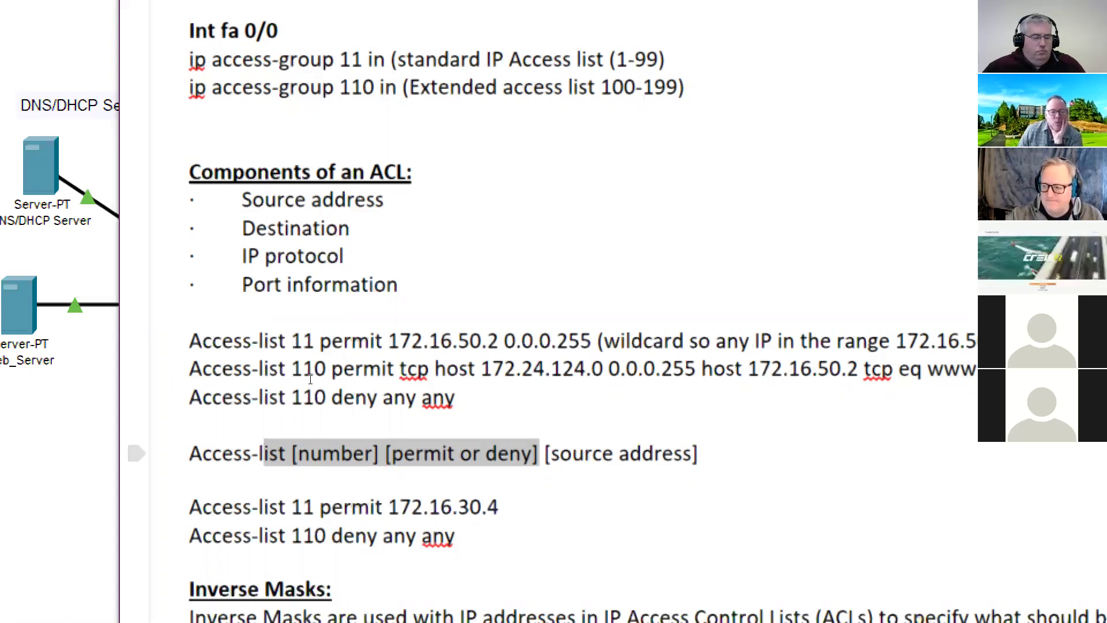
pyautogui.moveTo(539, 454); pyautogui.dragTo(544, 453)
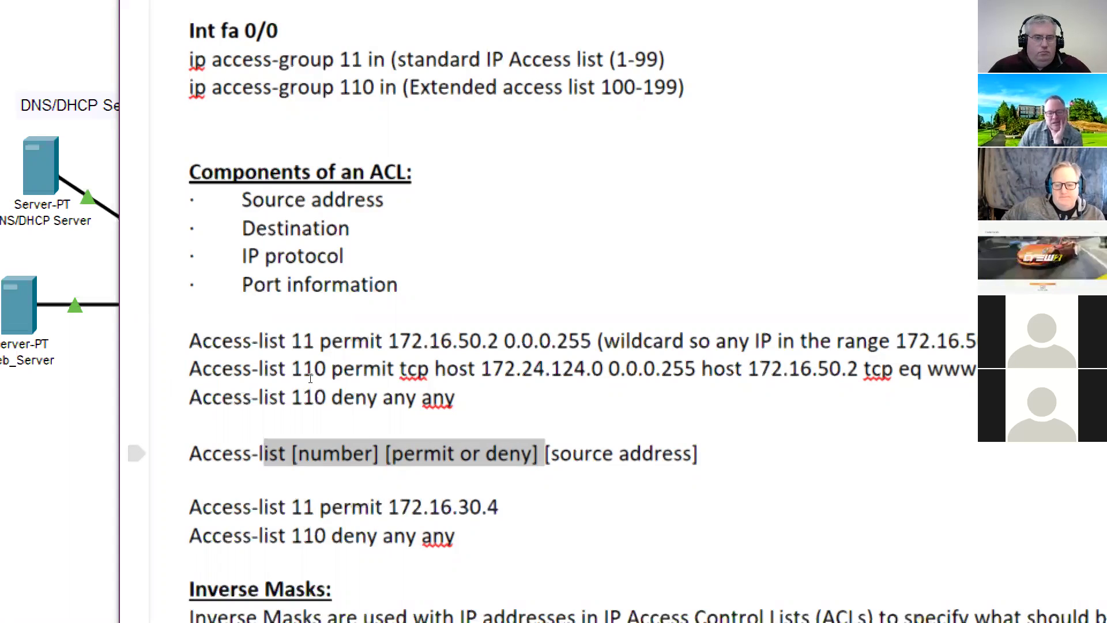
pyautogui.moveTo(545, 454); pyautogui.dragTo(631, 454)
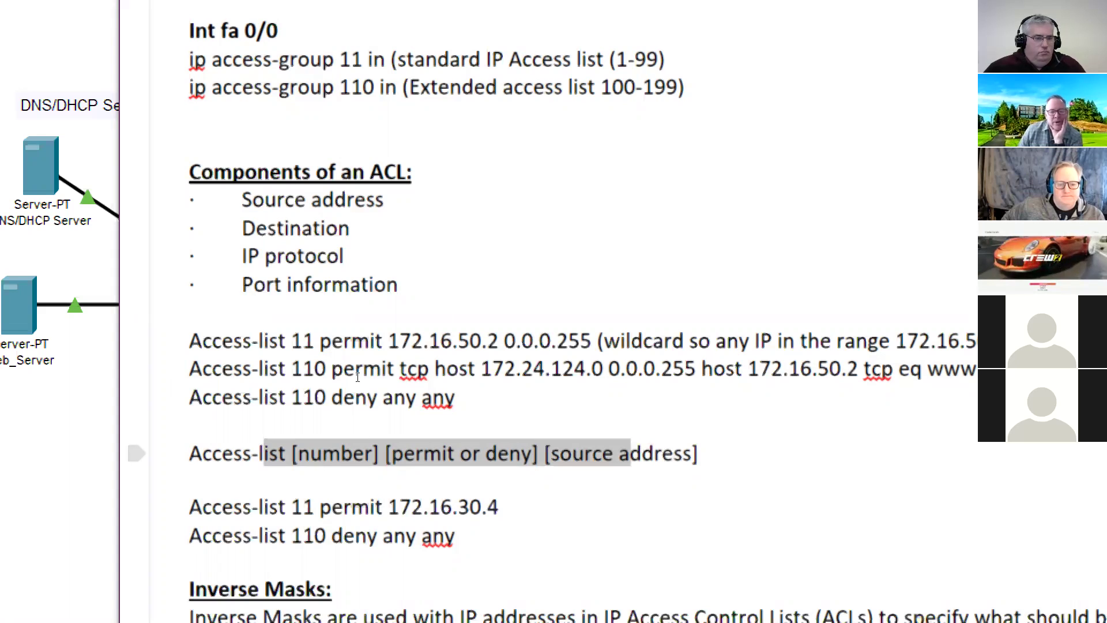
pyautogui.hotkey('shift', 'End')
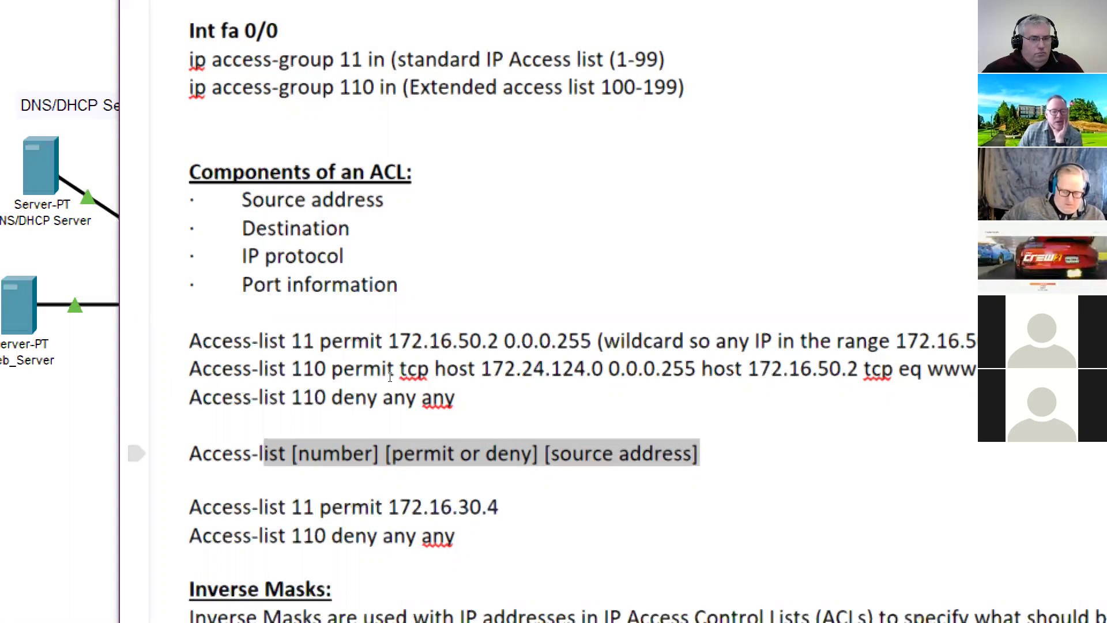
pyautogui.scroll(-3, 345, 421)
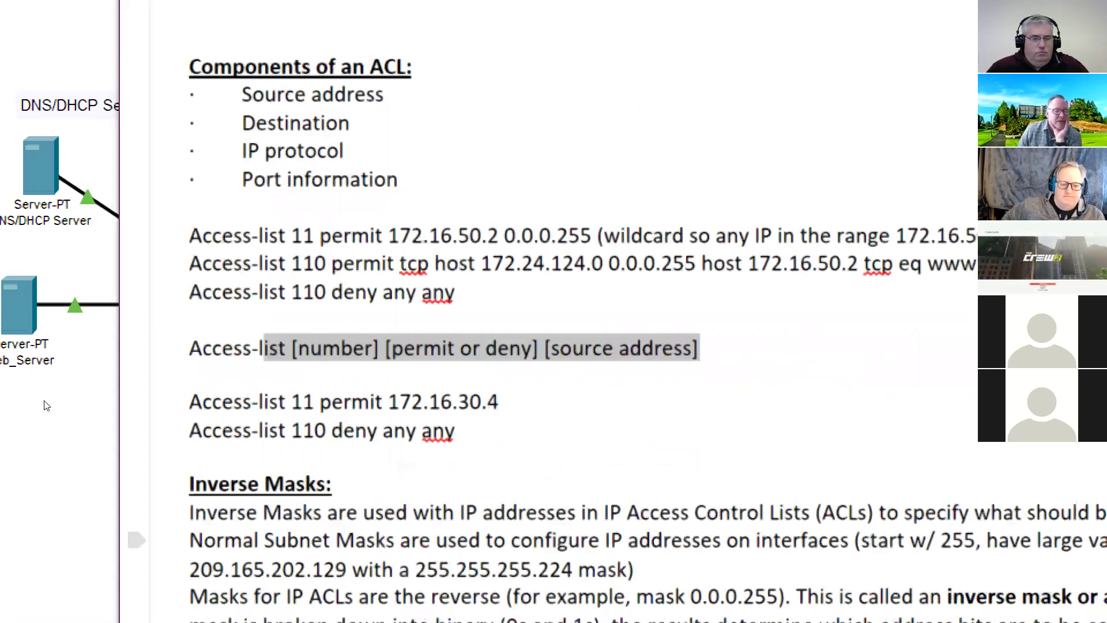
pyautogui.hotkey('alt', 'Tab')
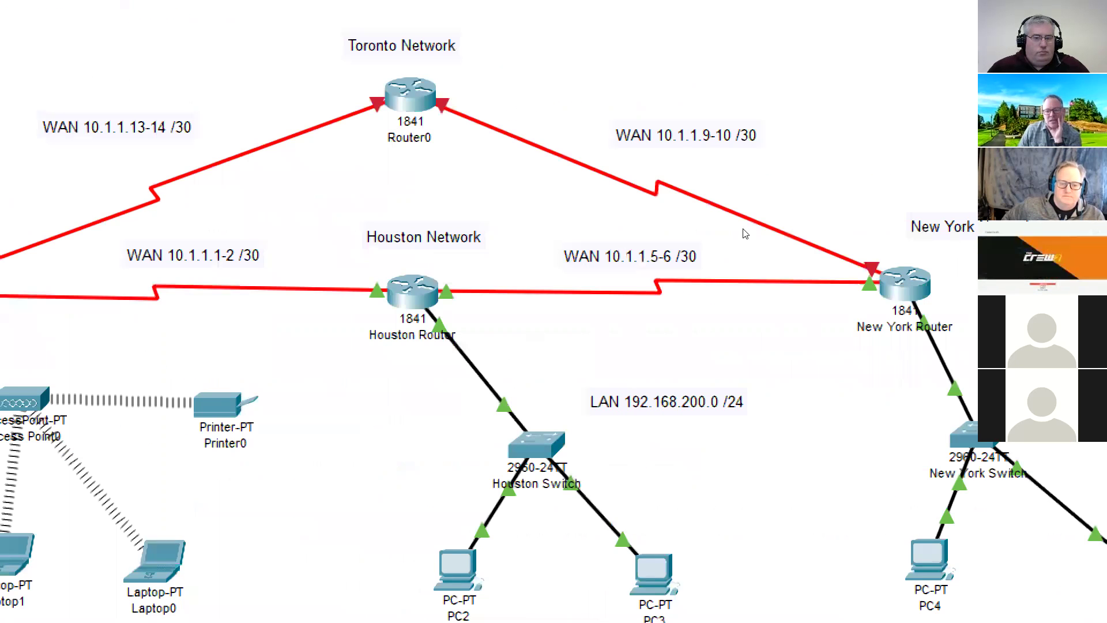
# - Bring up the New York router's running config and highlight its access-list 1 line
pyautogui.hotkey('alt', 'Tab')
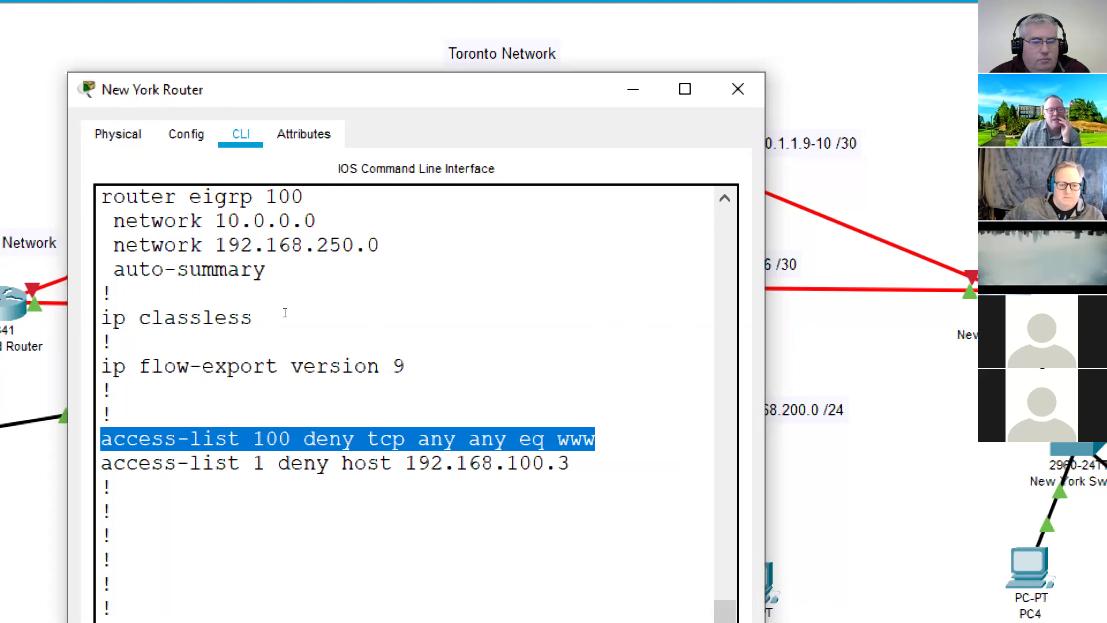
pyautogui.moveTo(355, 313); pyautogui.dragTo(494, 375)
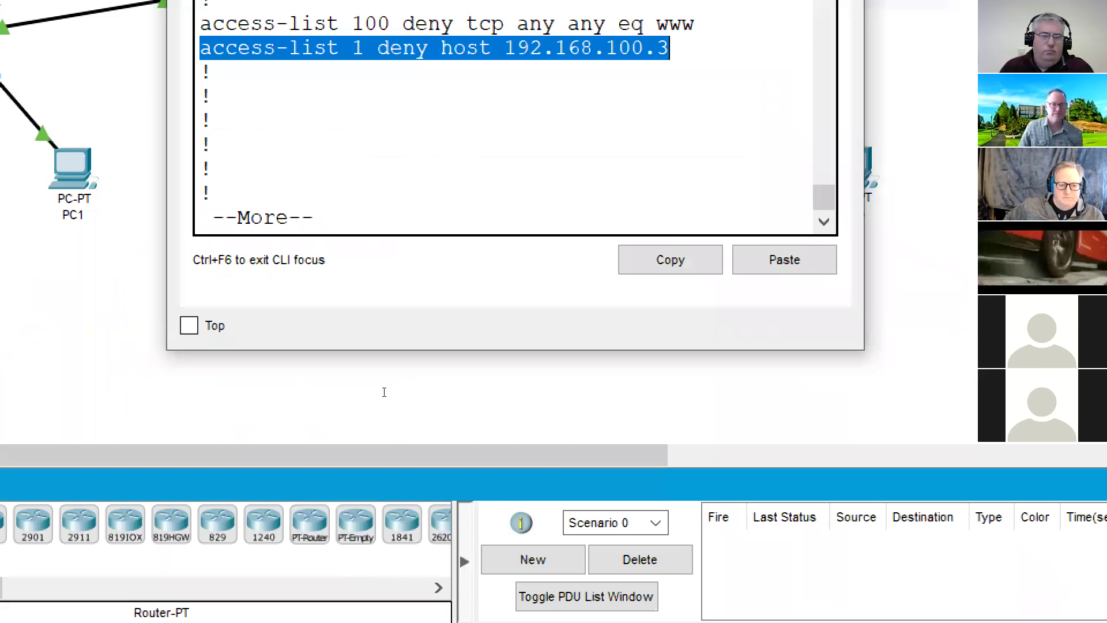
pyautogui.click(380, 391)
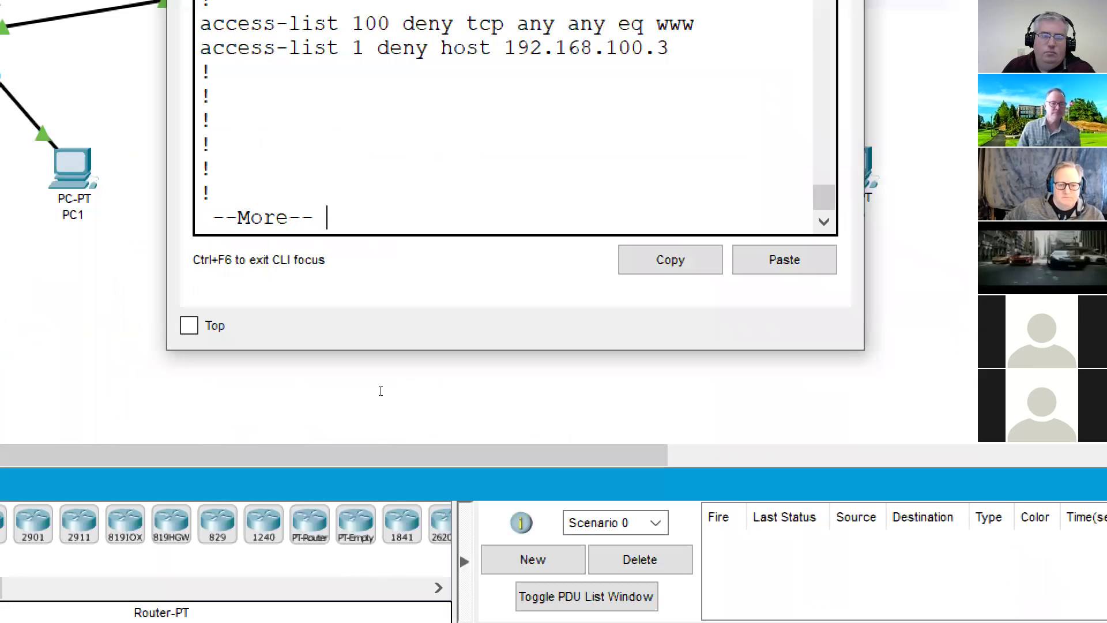
# - Enter global config and submit 'access-list 1 deny any 192.168.100.5', checking options with ?
pyautogui.press('Return')
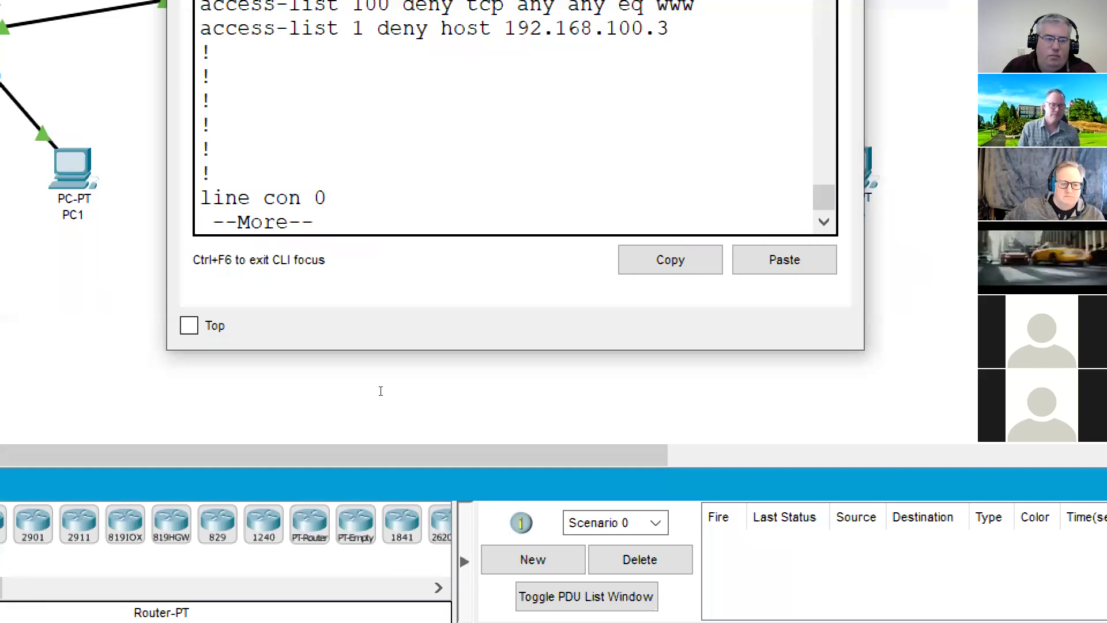
pyautogui.press('Return')
pyautogui.press('q')
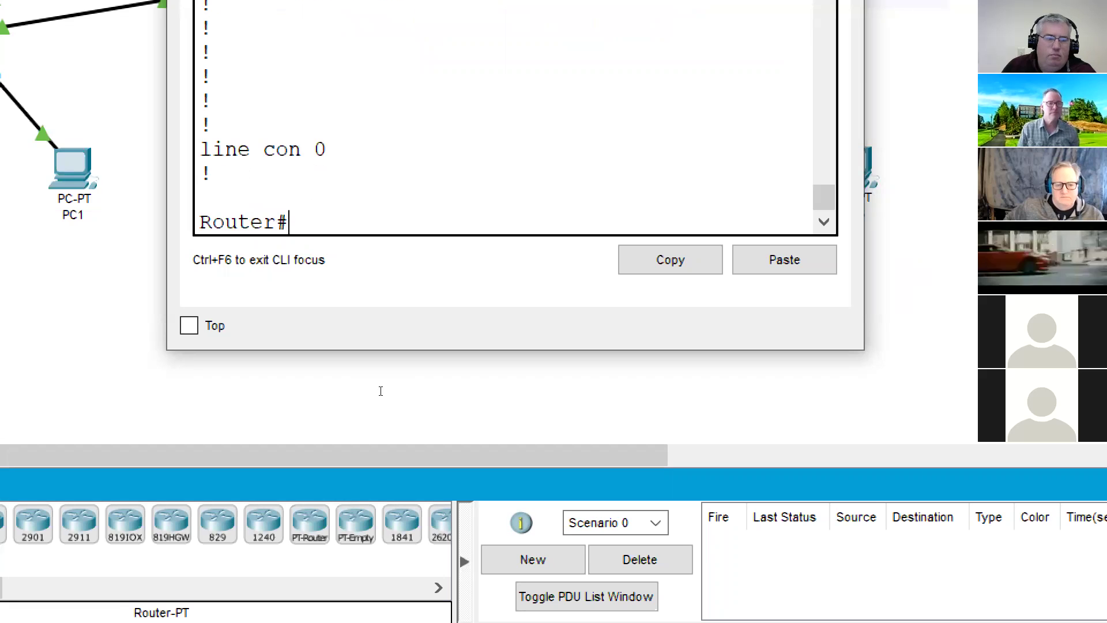
pyautogui.write('con')
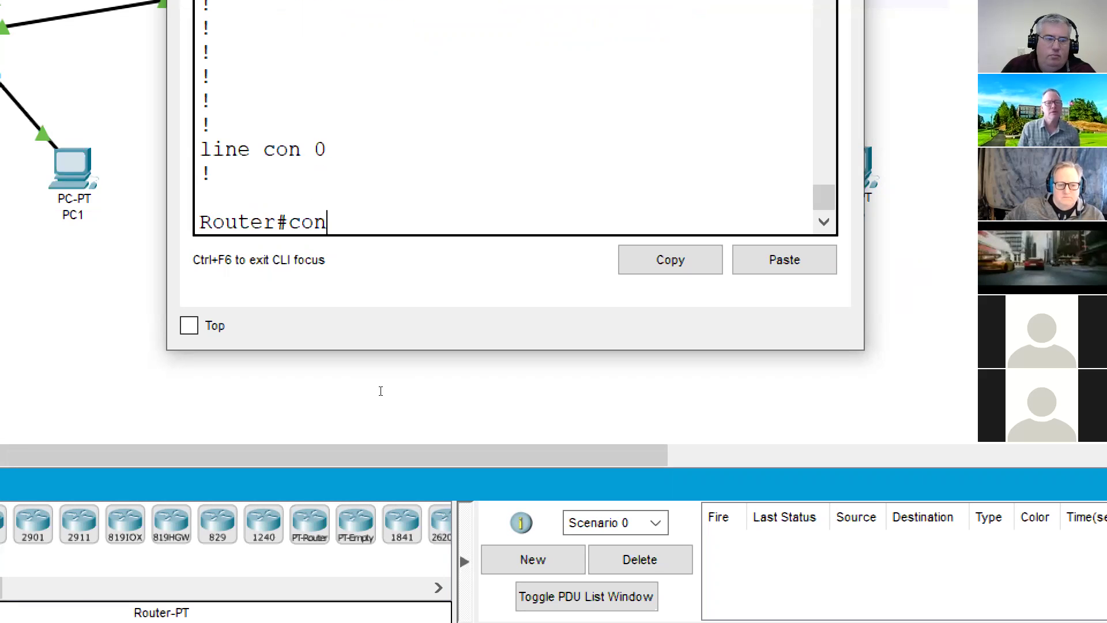
pyautogui.write('f t')
pyautogui.press('Return')
pyautogui.write('access-list')
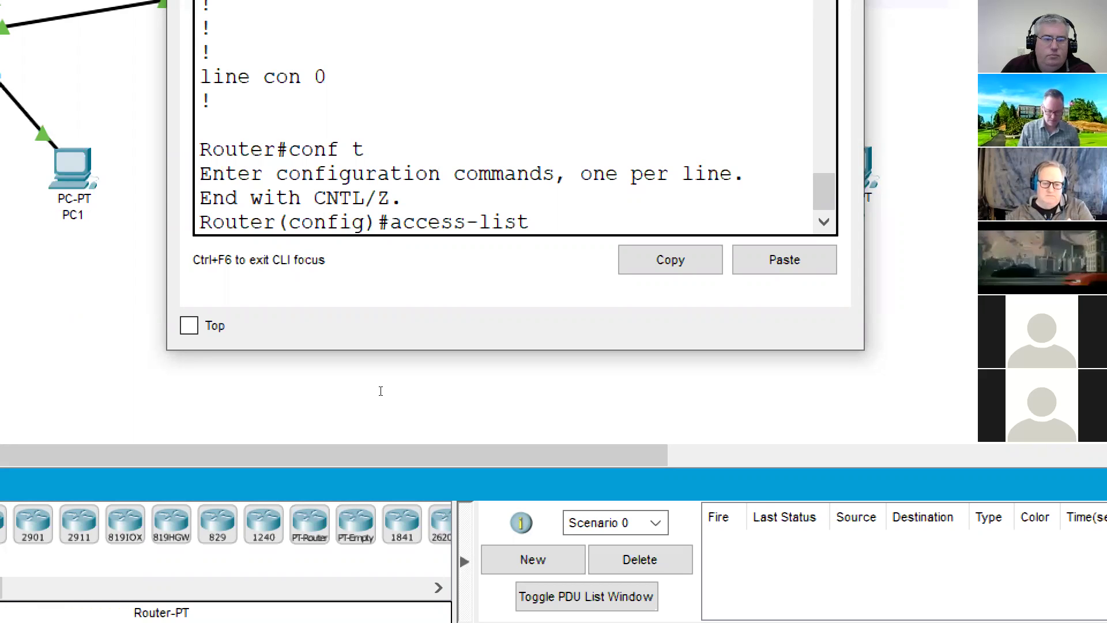
pyautogui.write(' 1')
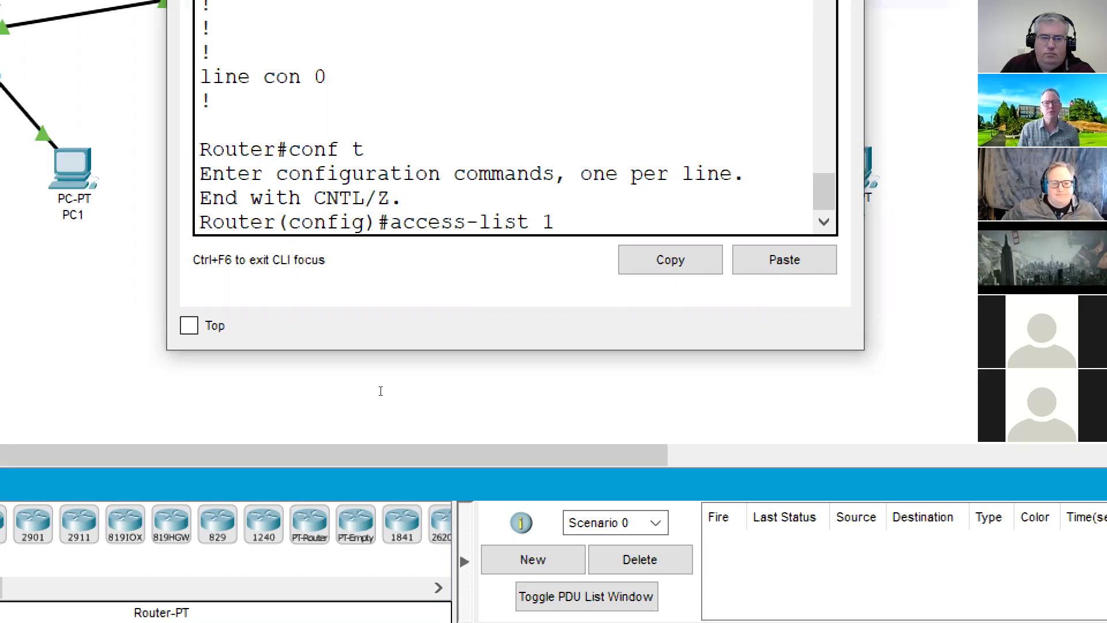
pyautogui.write(' ?')
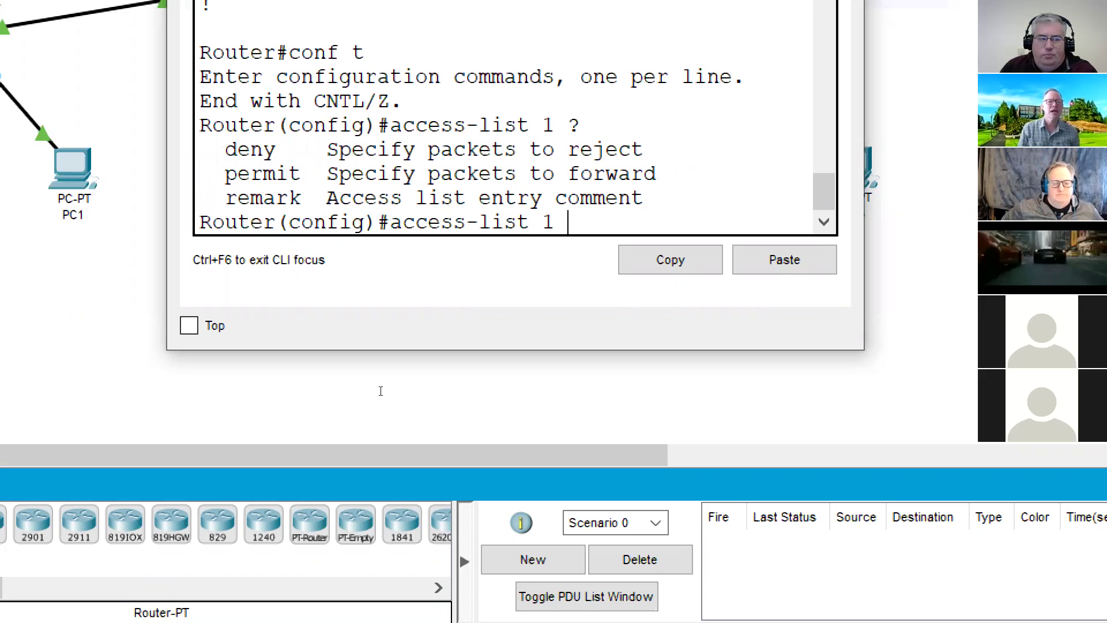
pyautogui.write('deny')
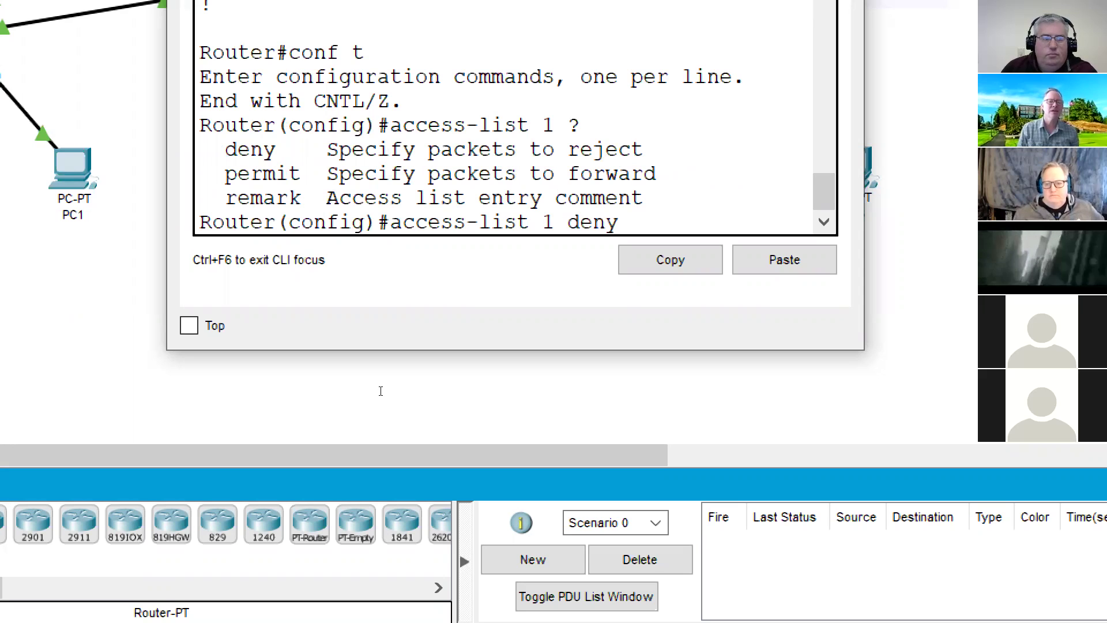
pyautogui.write(' ?')
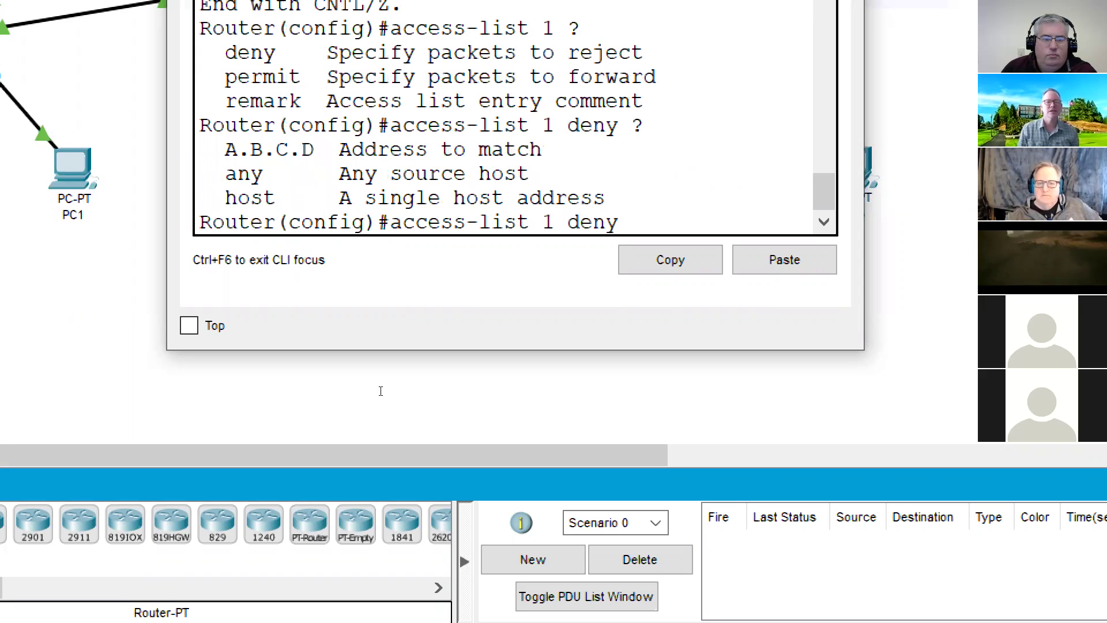
pyautogui.write('any')
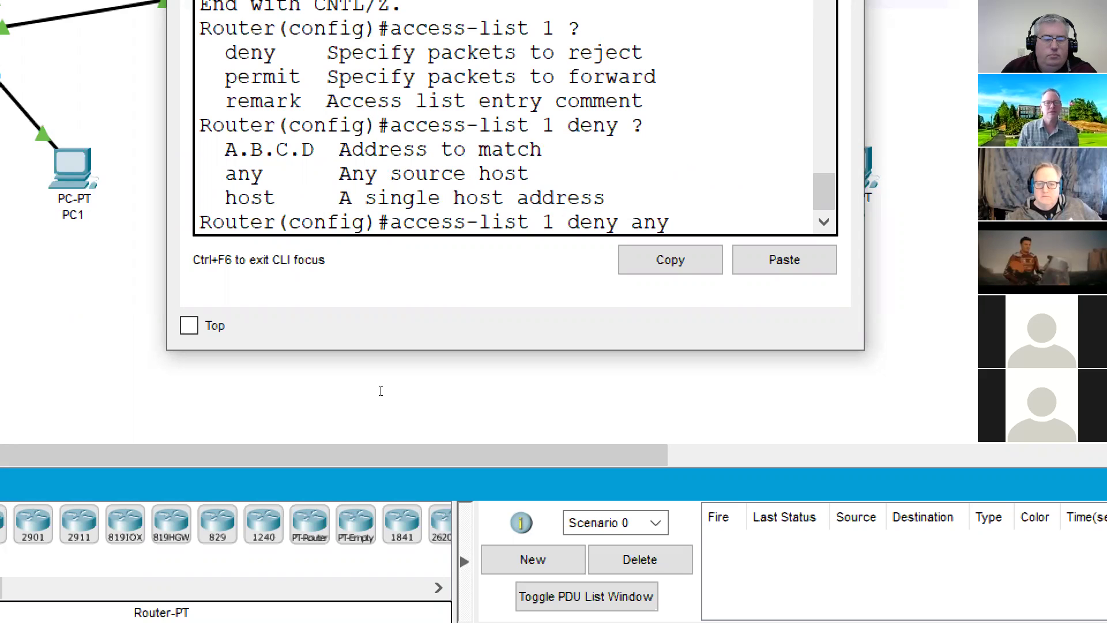
pyautogui.write(' ?')
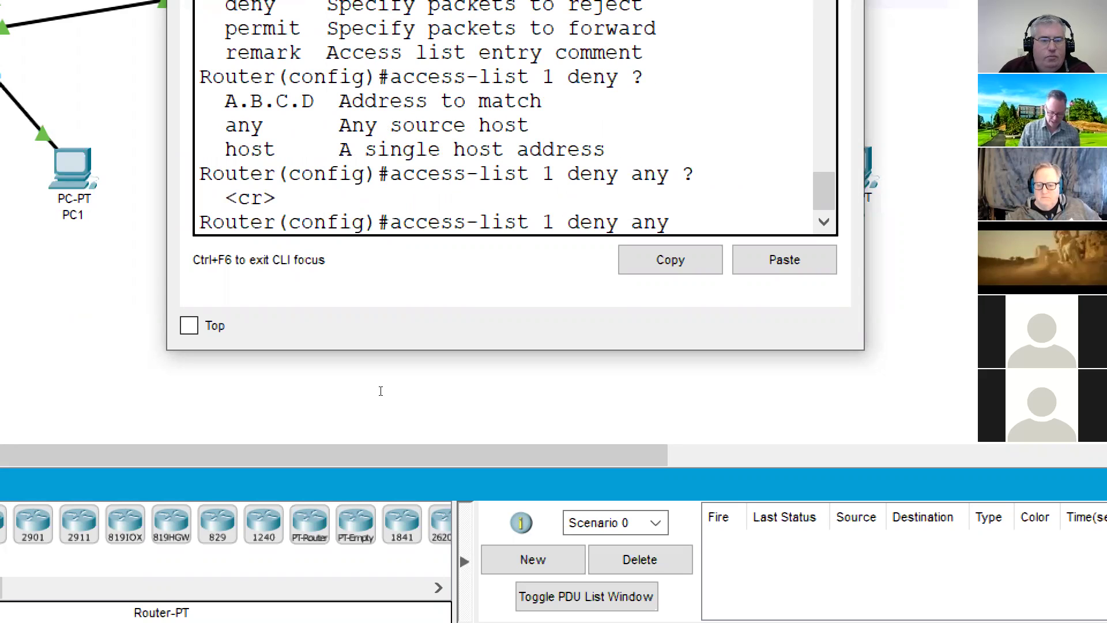
pyautogui.write('192.')
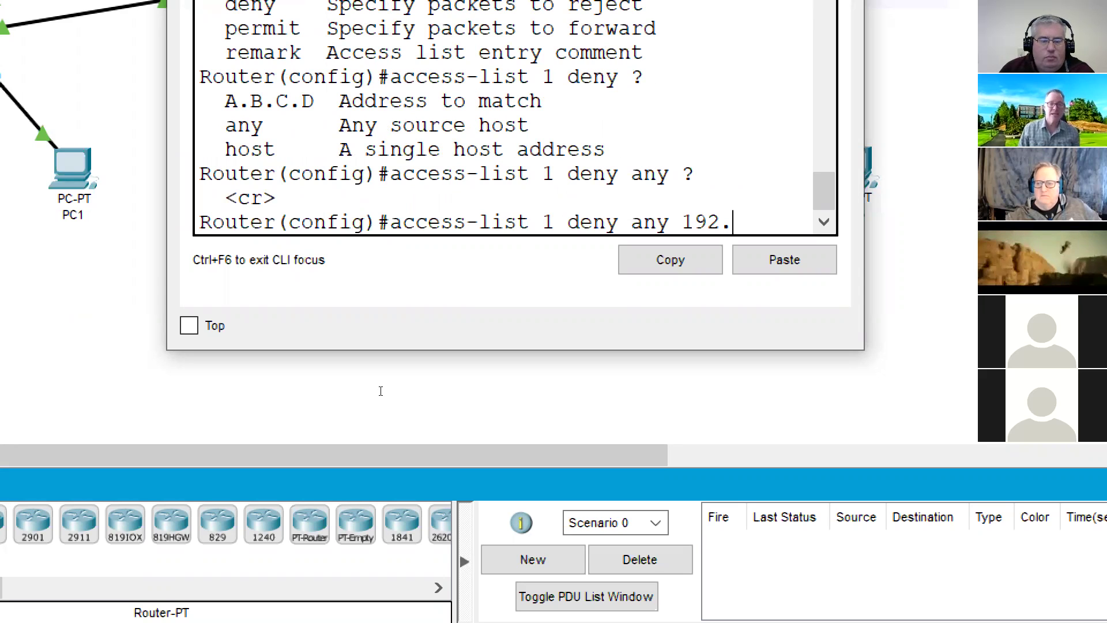
pyautogui.write('168.')
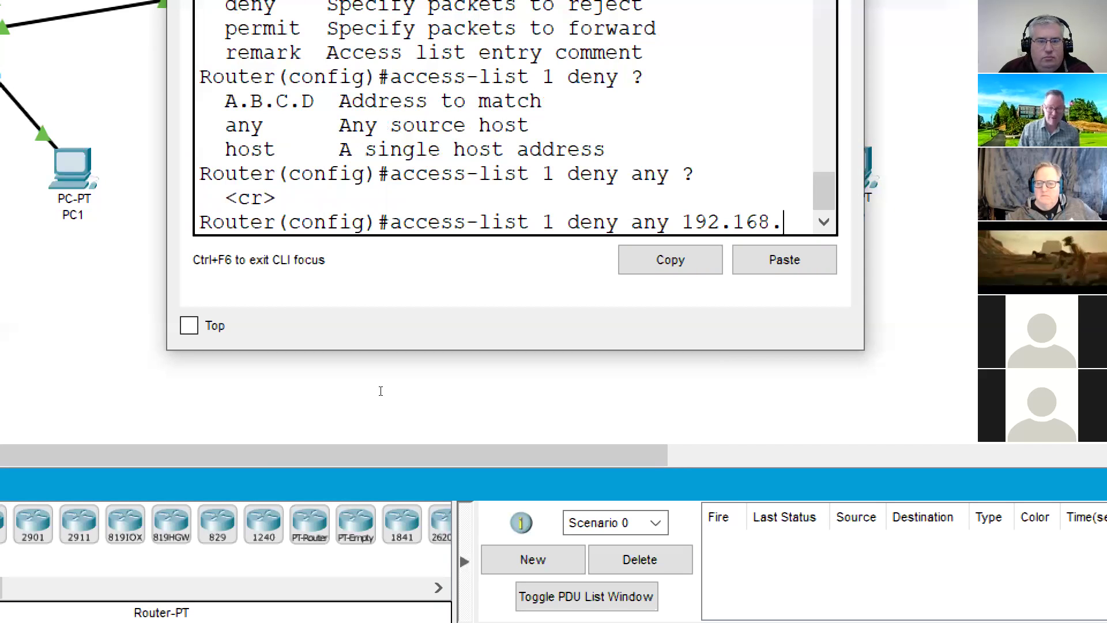
pyautogui.write('100.5')
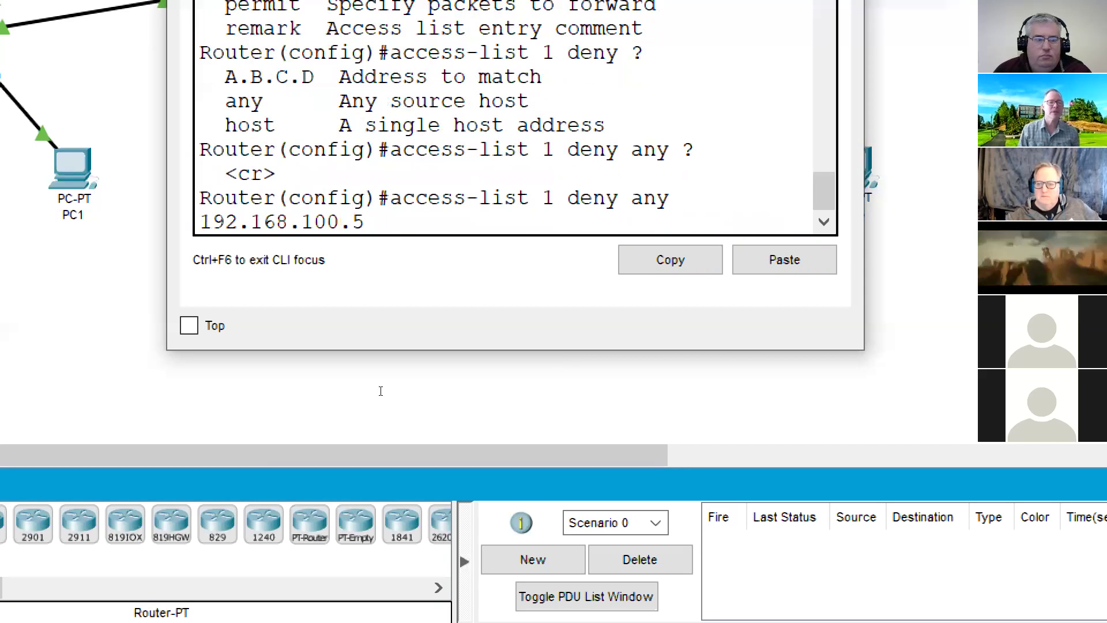
pyautogui.write(' ?')
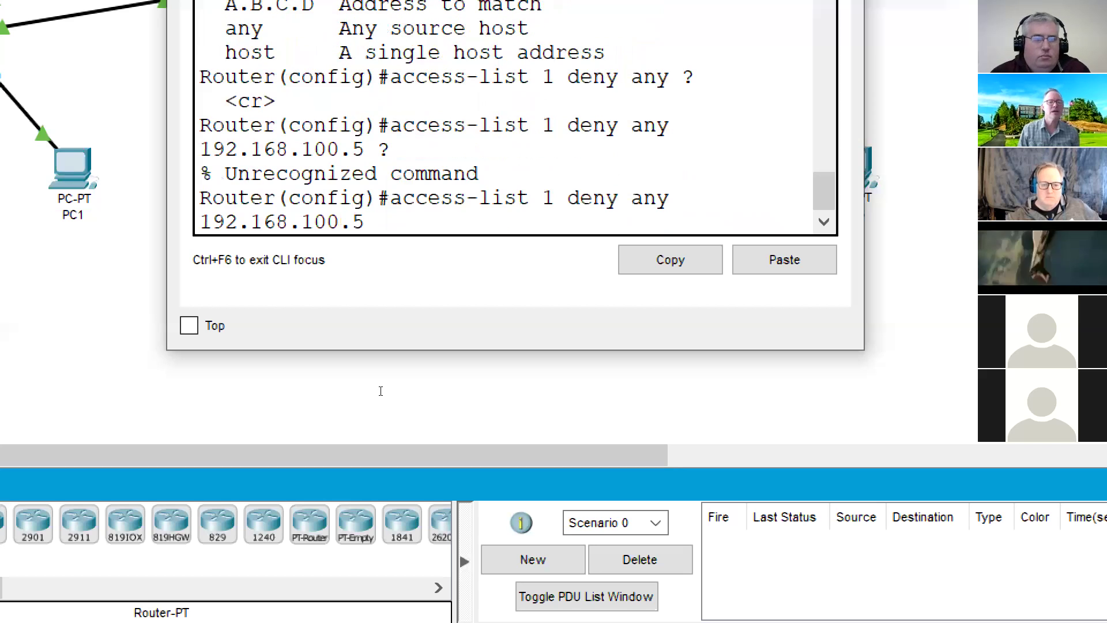
pyautogui.press('Return')
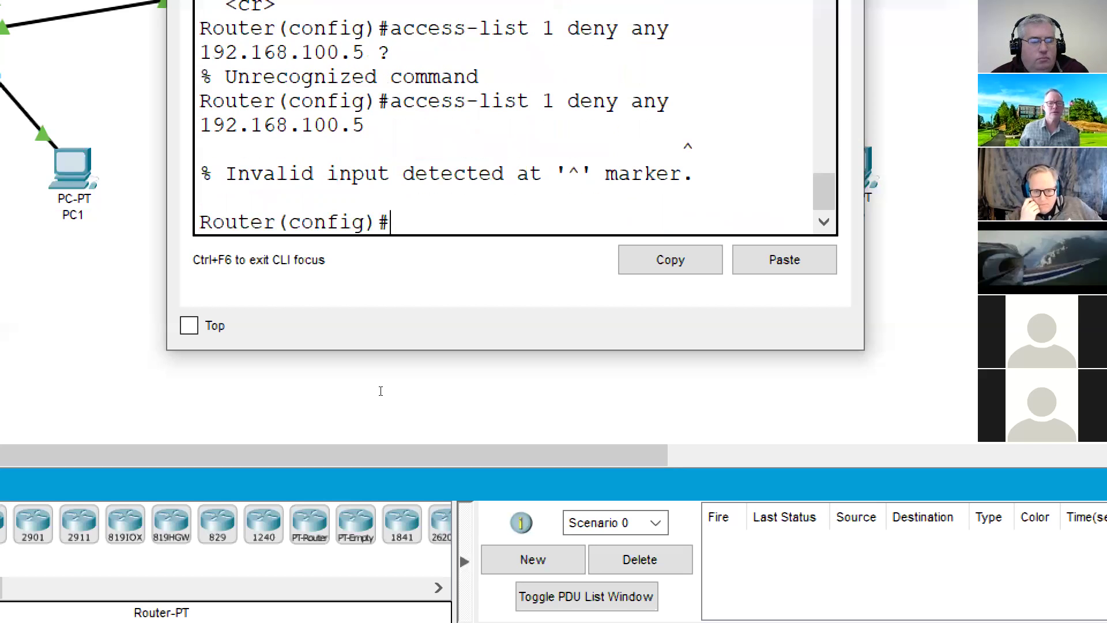
# - Retry the rejected entry without its trailing space, widen the console, and start editing it again
pyautogui.press('Up')
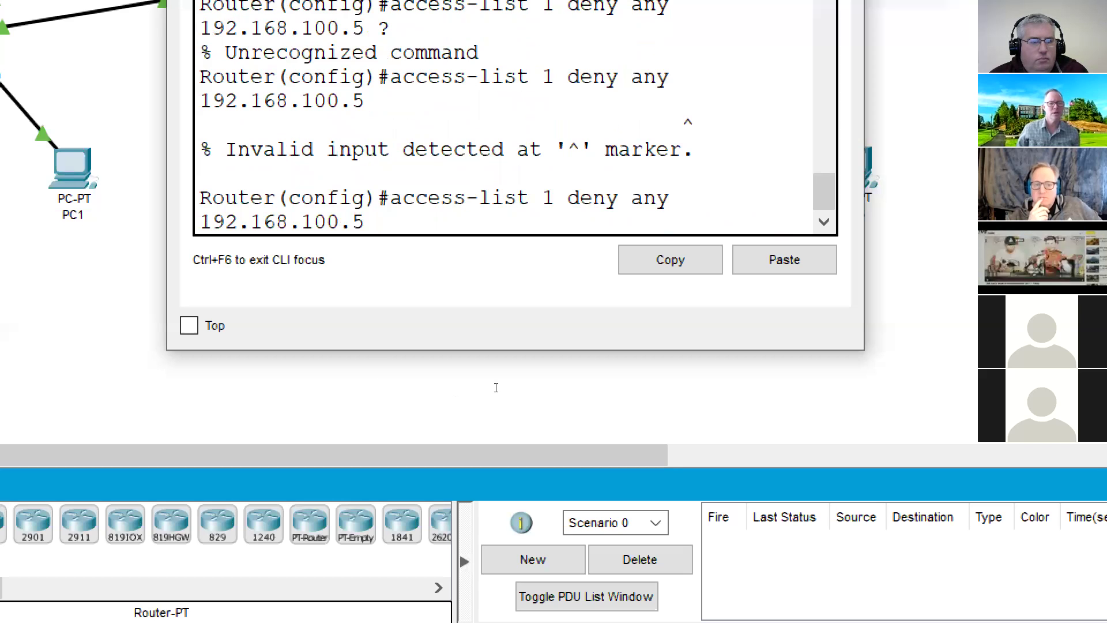
pyautogui.press('BackSpace')
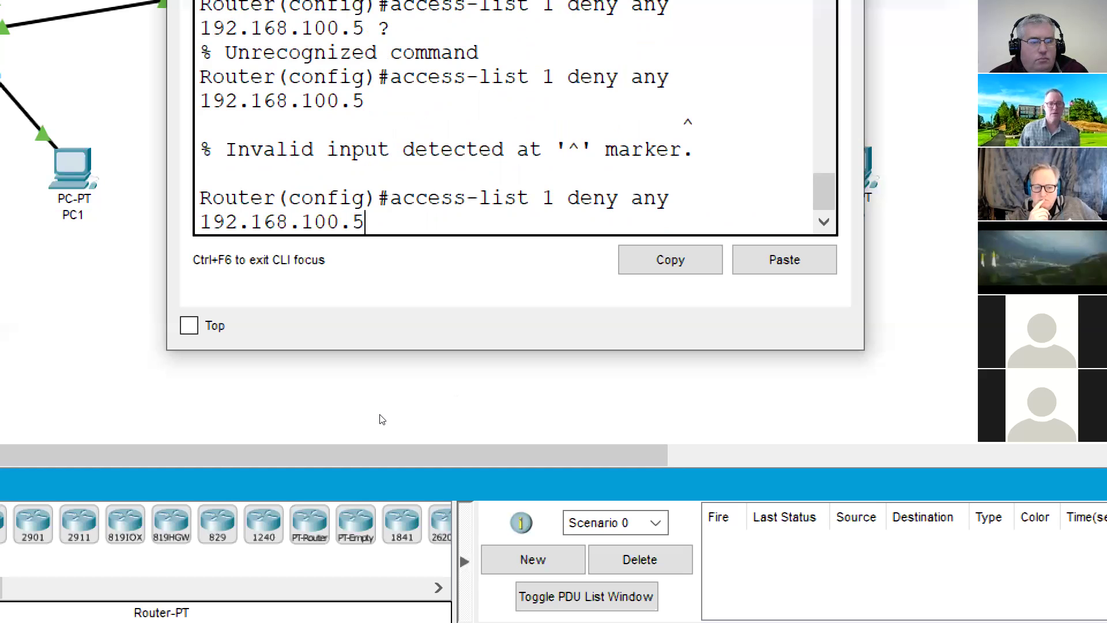
pyautogui.press('Return')
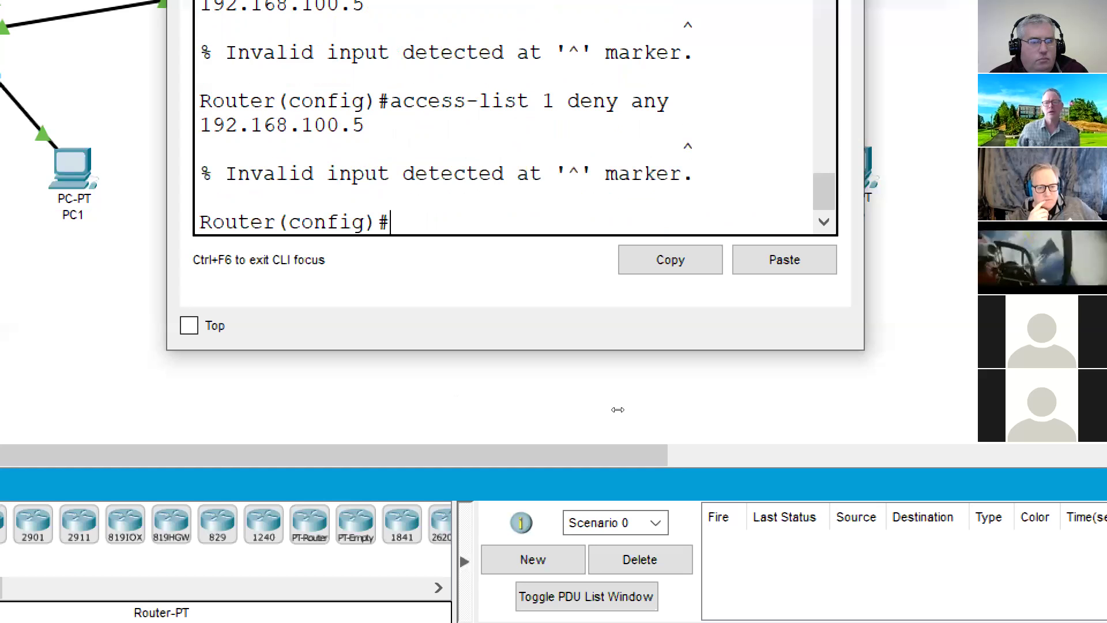
pyautogui.moveTo(617, 412); pyautogui.dragTo(593, 415)
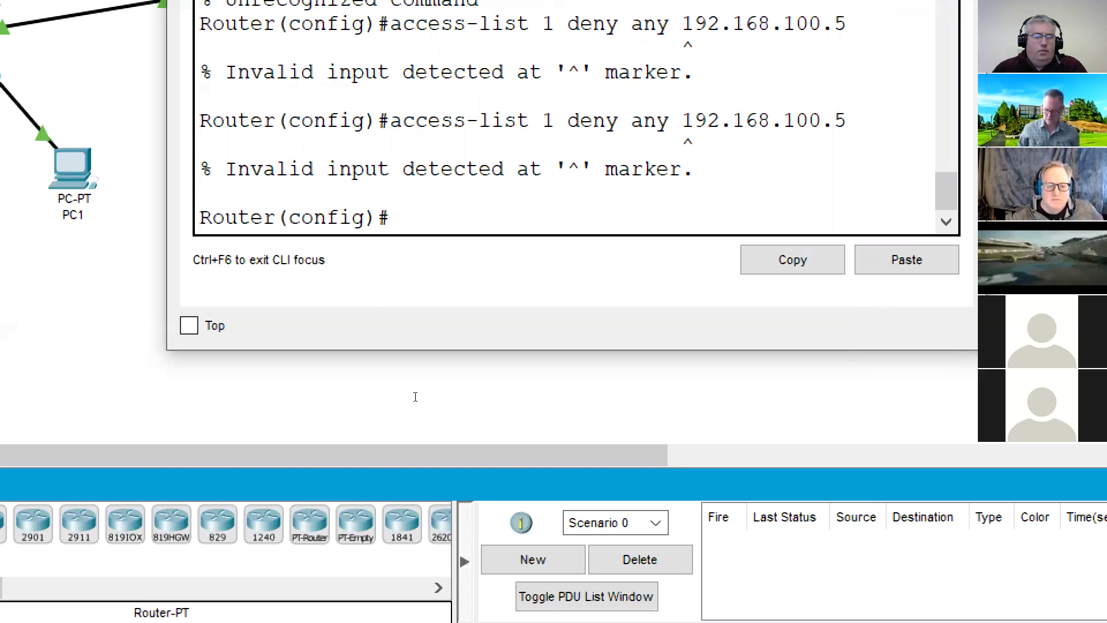
pyautogui.press('Up')
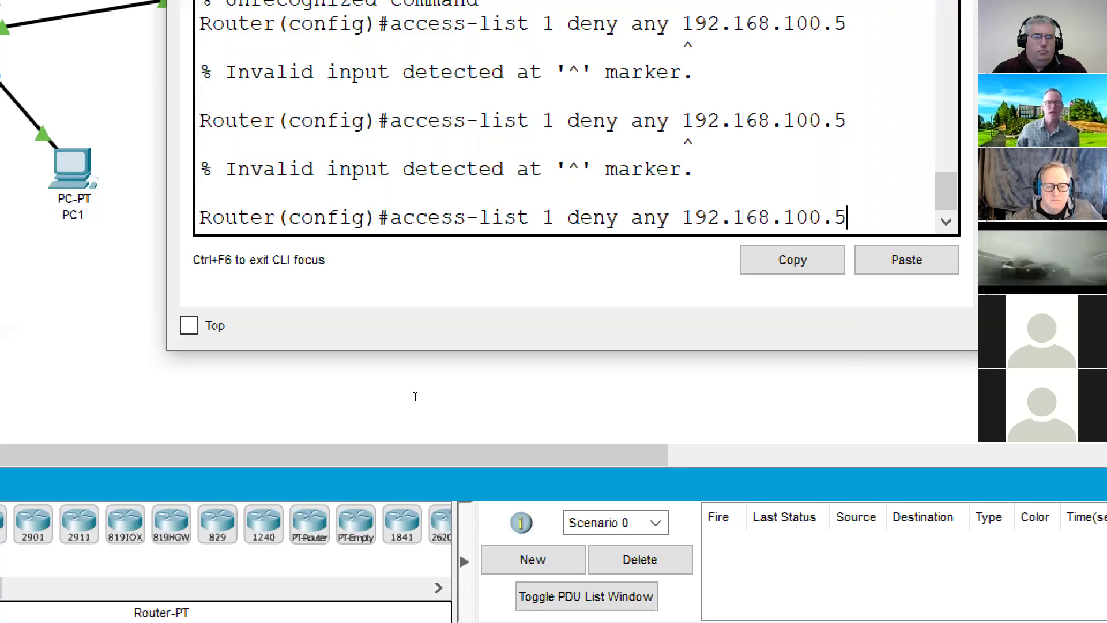
pyautogui.hotkey('ctrl', 'shift', 'Left')
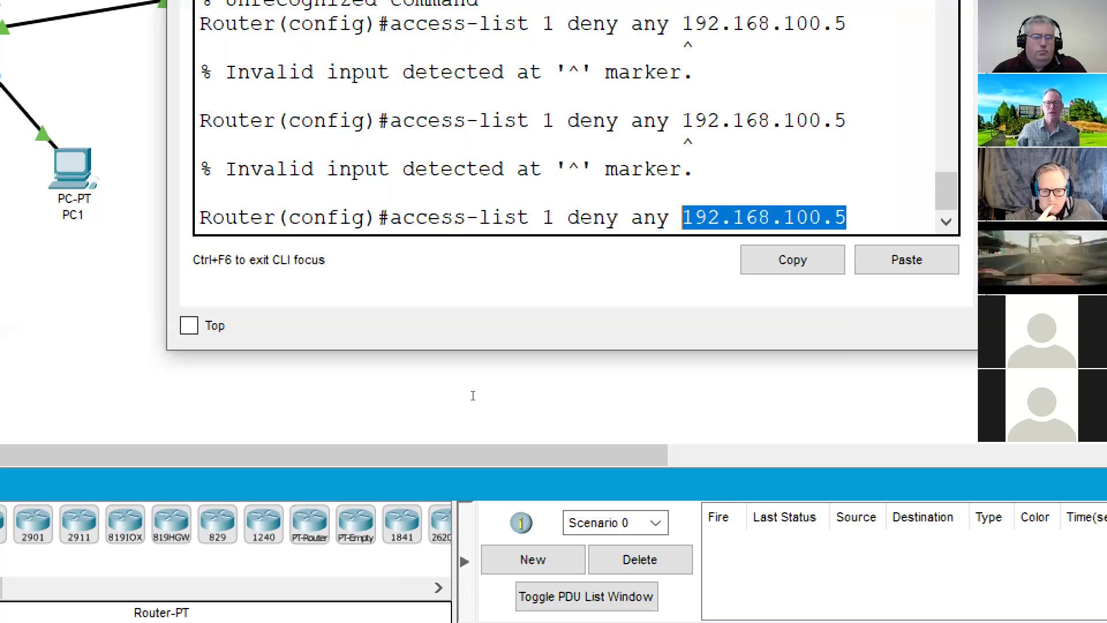
pyautogui.hotkey('ctrl', 'shift', 'Left')
pyautogui.hotkey('ctrl', 'shift', 'Left')
pyautogui.press('BackSpace')
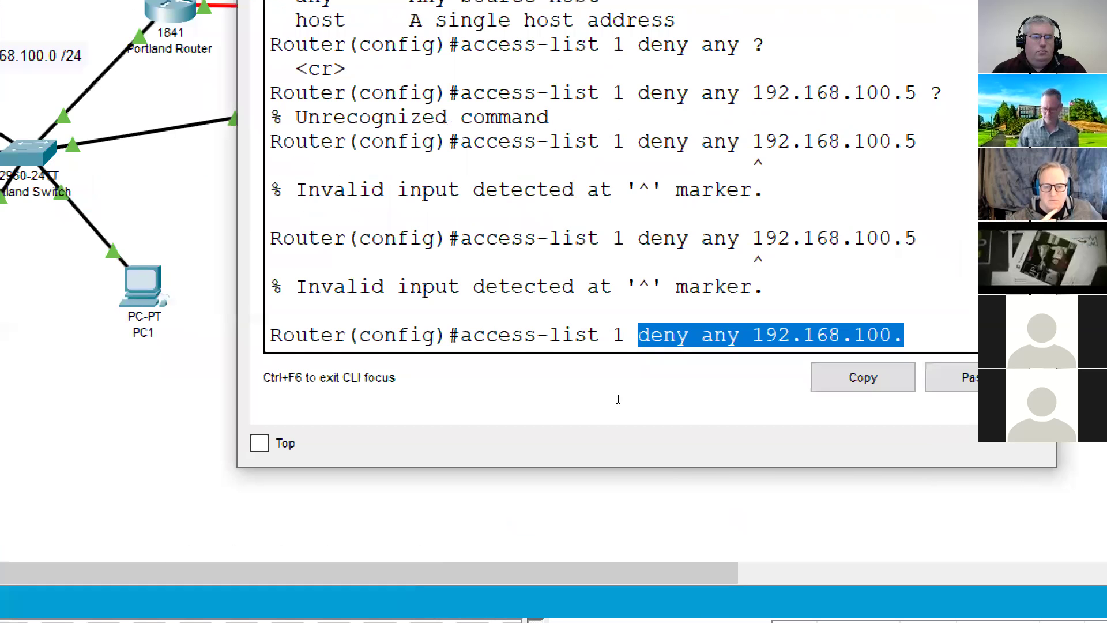
pyautogui.click(548, 281)
# - Add 'access-list 1 deny any' to the router configuration
pyautogui.press('BackSpace')
pyautogui.press('BackSpace')
pyautogui.press('BackSpace')
pyautogui.press('BackSpace')
pyautogui.press('BackSpace')
pyautogui.press('BackSpace')
pyautogui.press('BackSpace')
pyautogui.press('BackSpace')
pyautogui.press('BackSpace')
pyautogui.press('BackSpace')
pyautogui.press('BackSpace')
pyautogui.press('BackSpace')
pyautogui.press('BackSpace')
pyautogui.press('BackSpace')
pyautogui.press('BackSpace')
pyautogui.press('BackSpace')
pyautogui.press('BackSpace')
pyautogui.press('BackSpace')
pyautogui.press('BackSpace')
pyautogui.press('BackSpace')
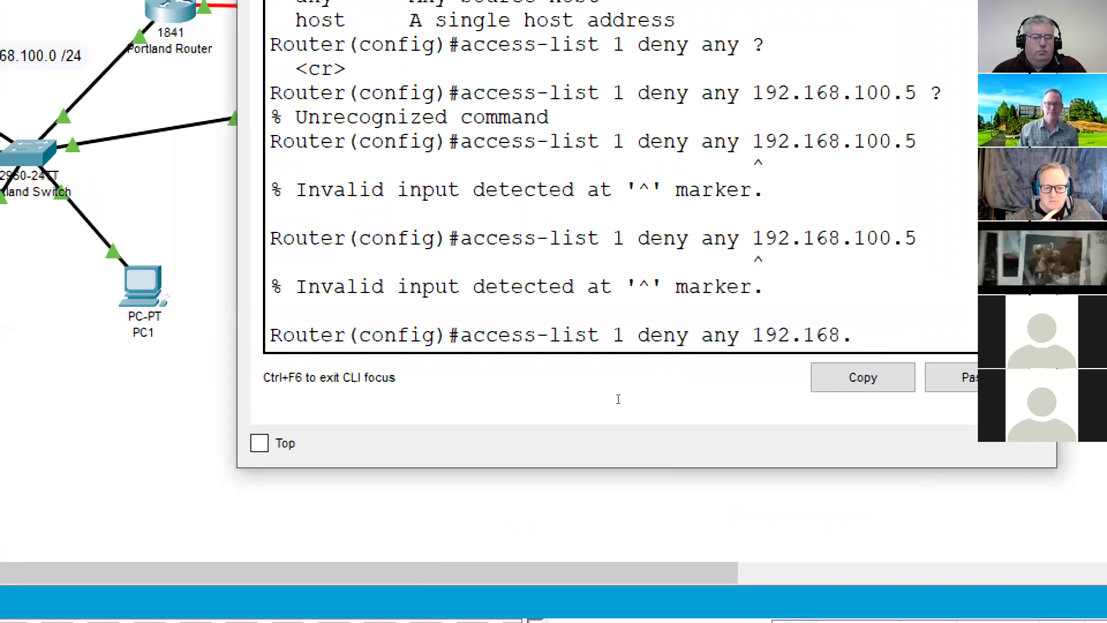
pyautogui.write('?')
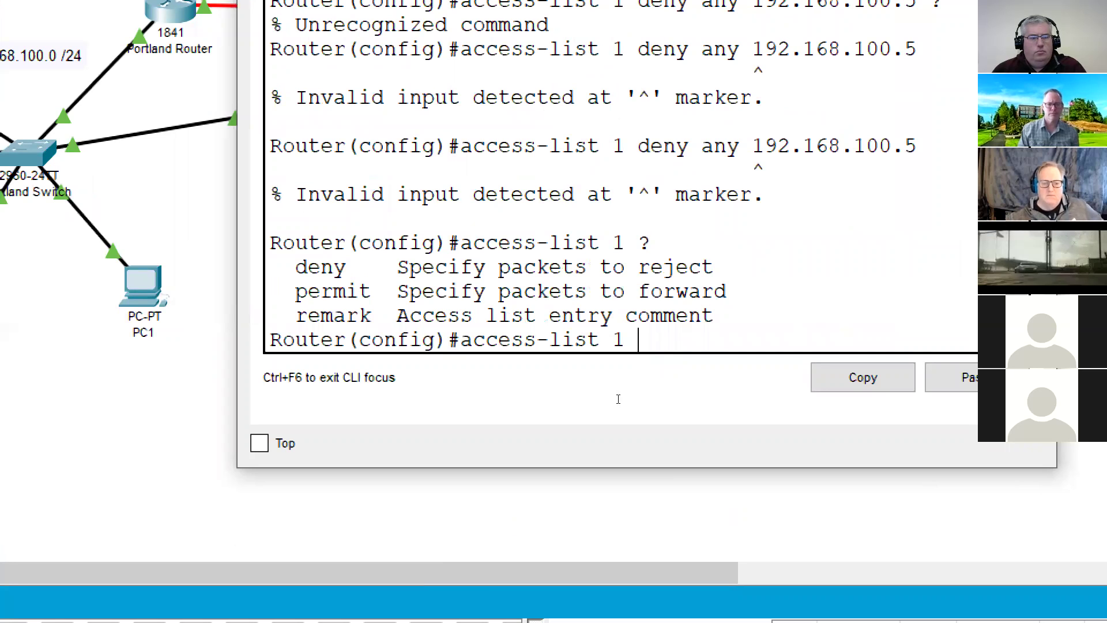
pyautogui.write('deny')
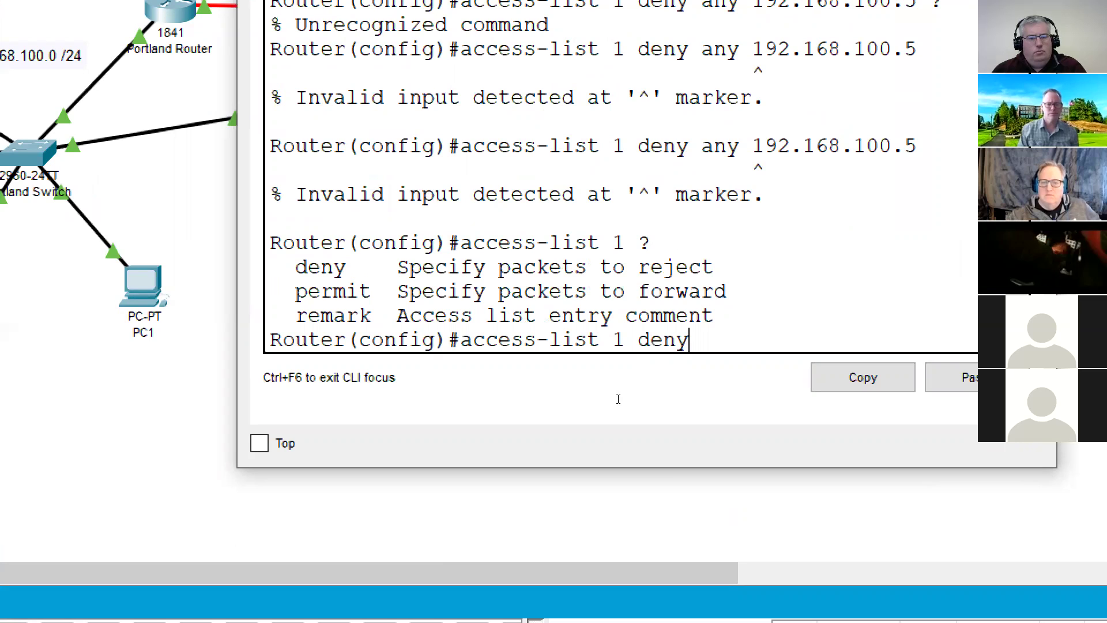
pyautogui.write(' ?')
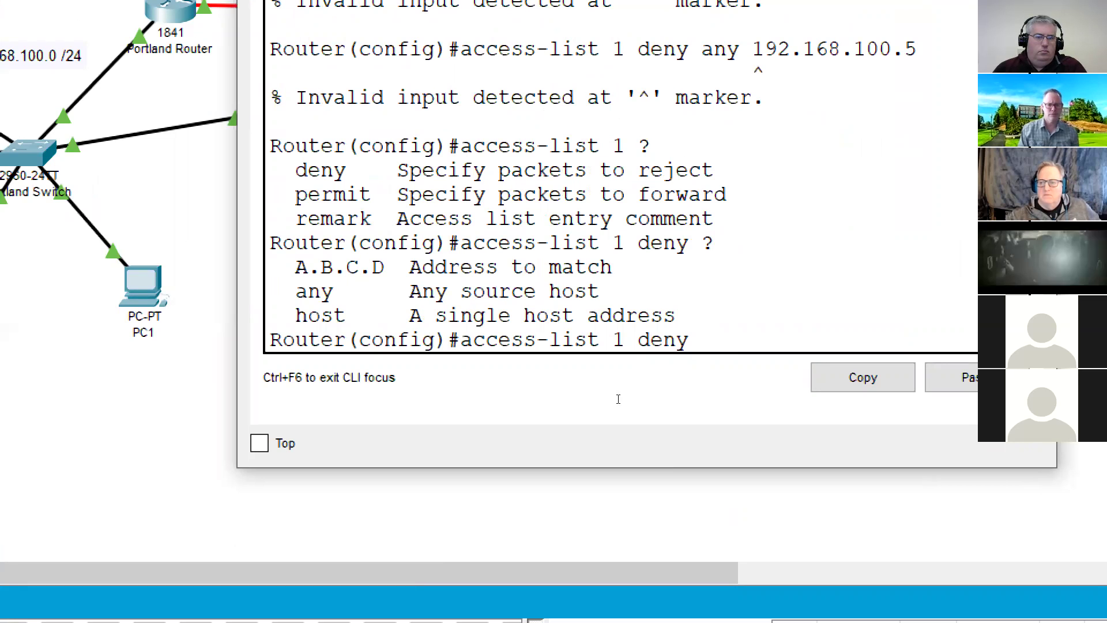
pyautogui.write('any ?')
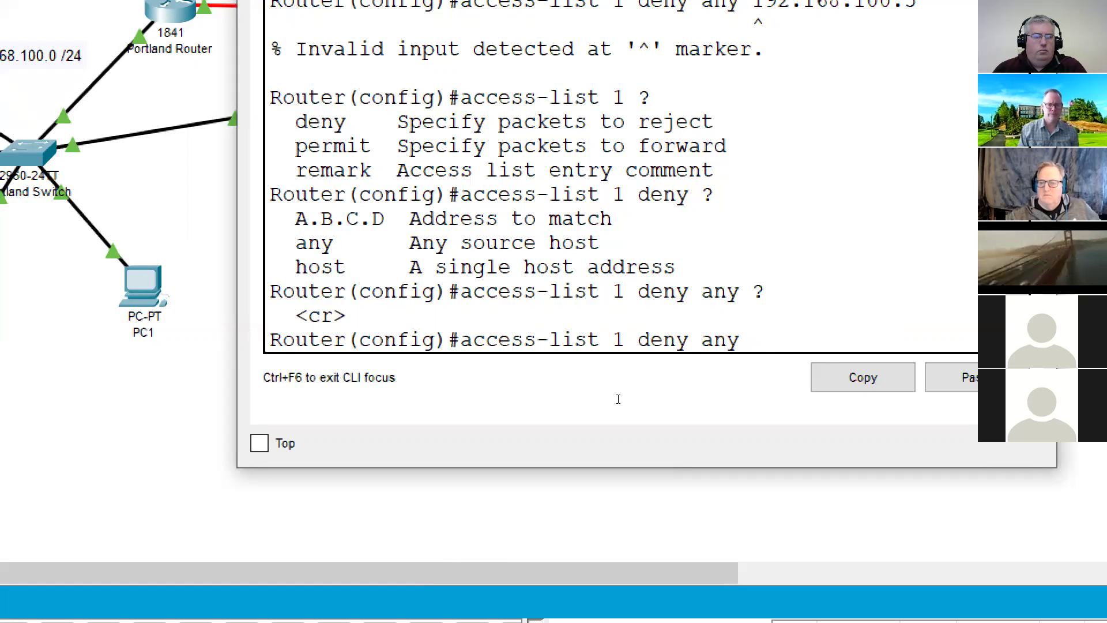
pyautogui.press('Return')
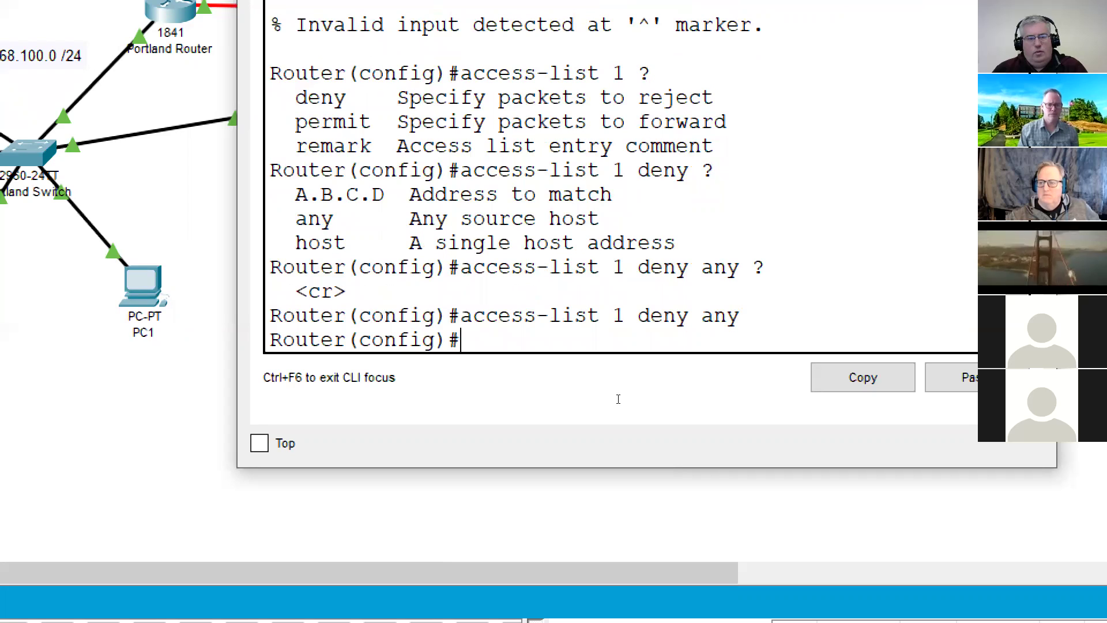
# - Apply access list 1 inbound on f0/0 with 'ip access-group 1 in', then exit configuration mode
pyautogui.write('int f0/0')
pyautogui.press('Return')
pyautogui.write('ip access')
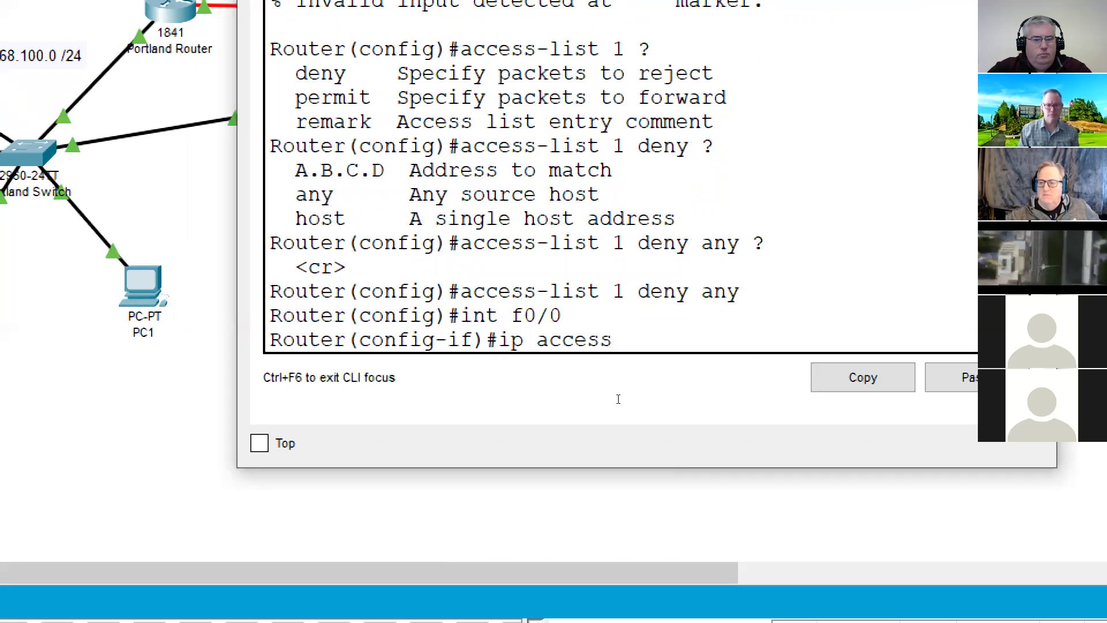
pyautogui.press('Tab')
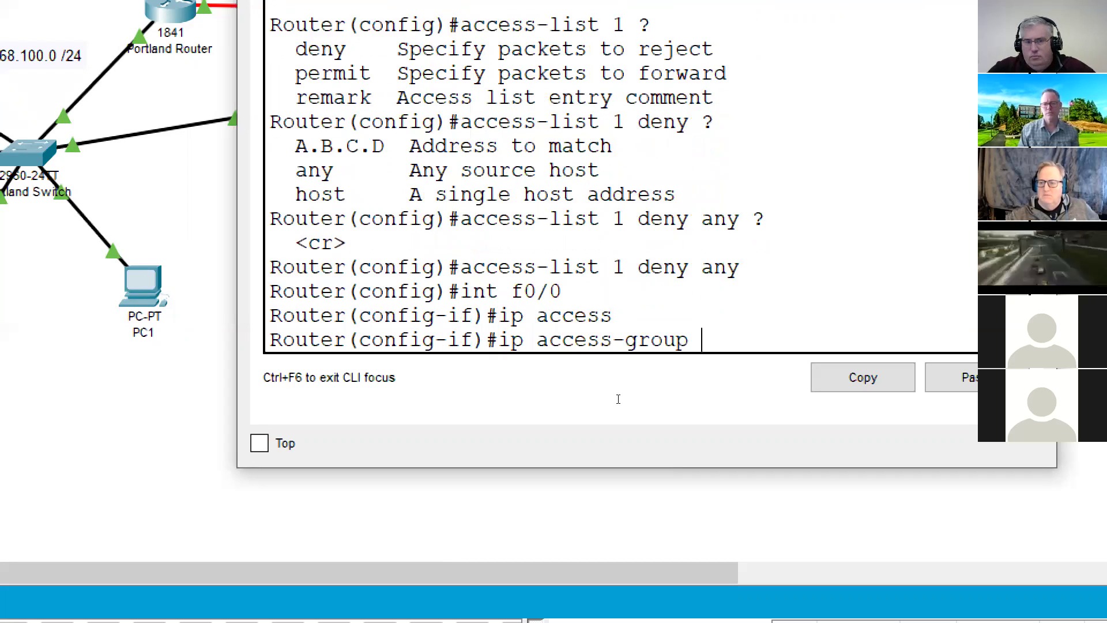
pyautogui.write('1 in')
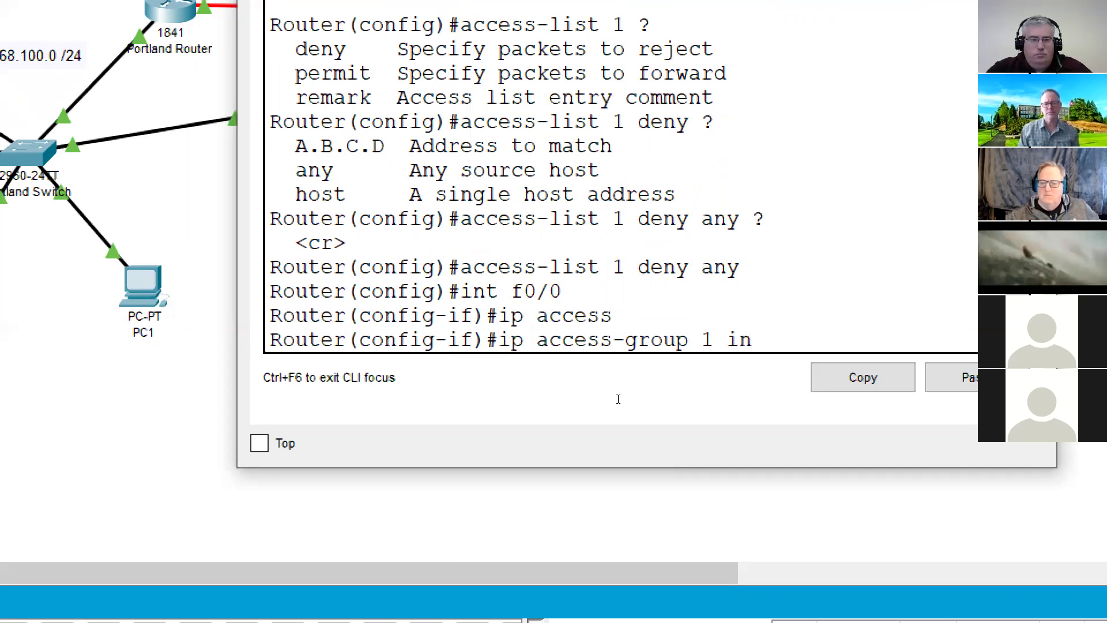
pyautogui.press('Return')
pyautogui.write('exit')
pyautogui.press('Return')
pyautogui.write('e')
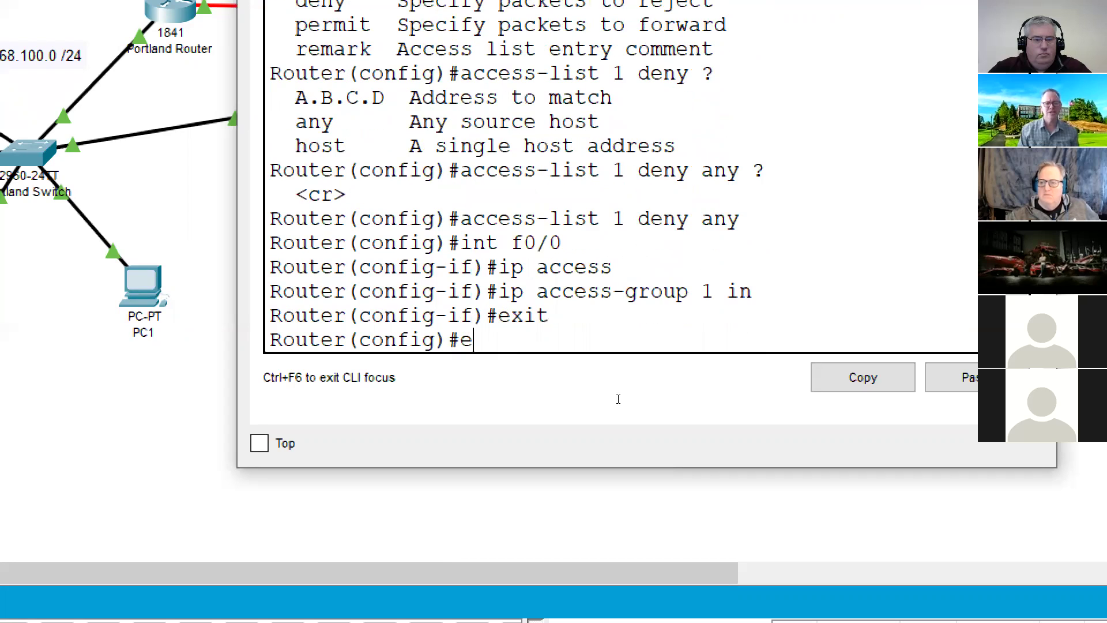
pyautogui.write('xit')
pyautogui.press('Return')
# - Display the running config with 'sho ru' and page to FastEthernet0/0's access-group lines
pyautogui.write('sho ru')
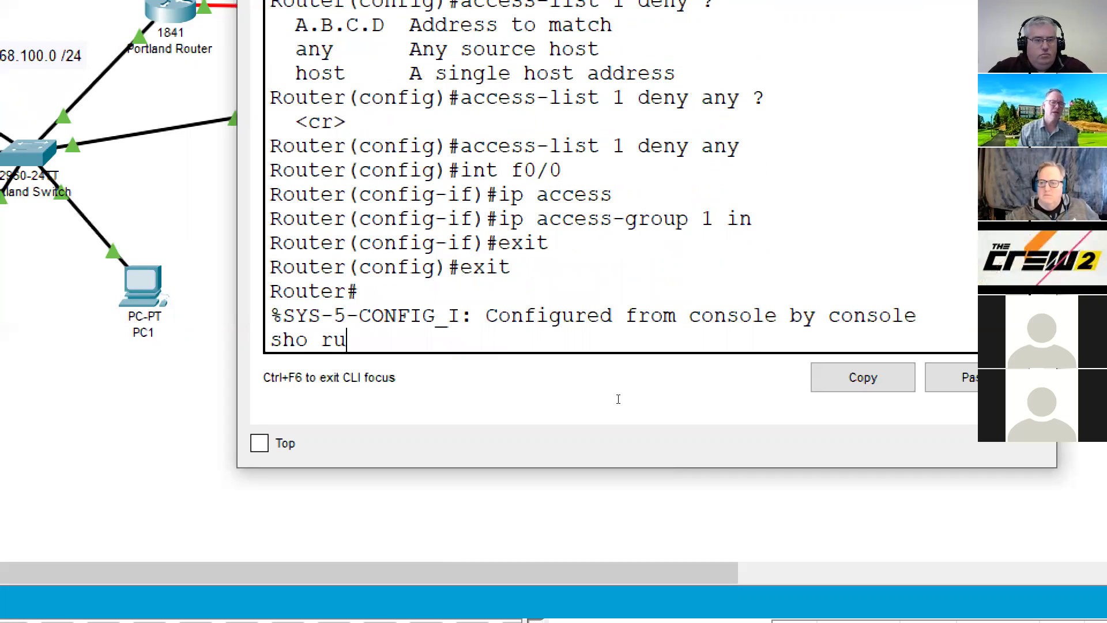
pyautogui.press('Return')
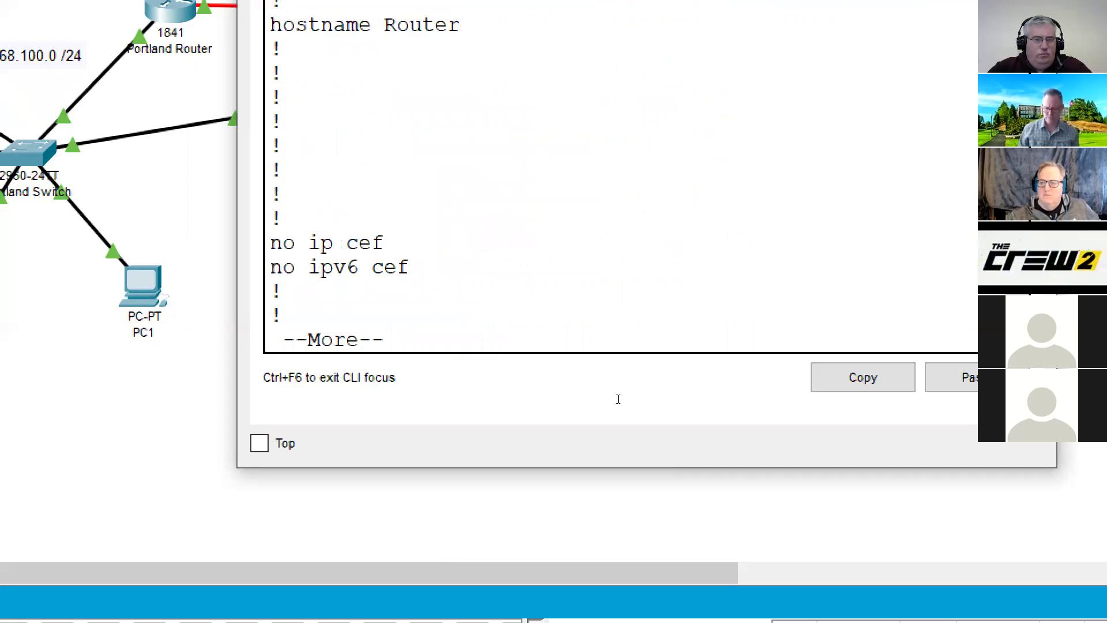
pyautogui.press('space')
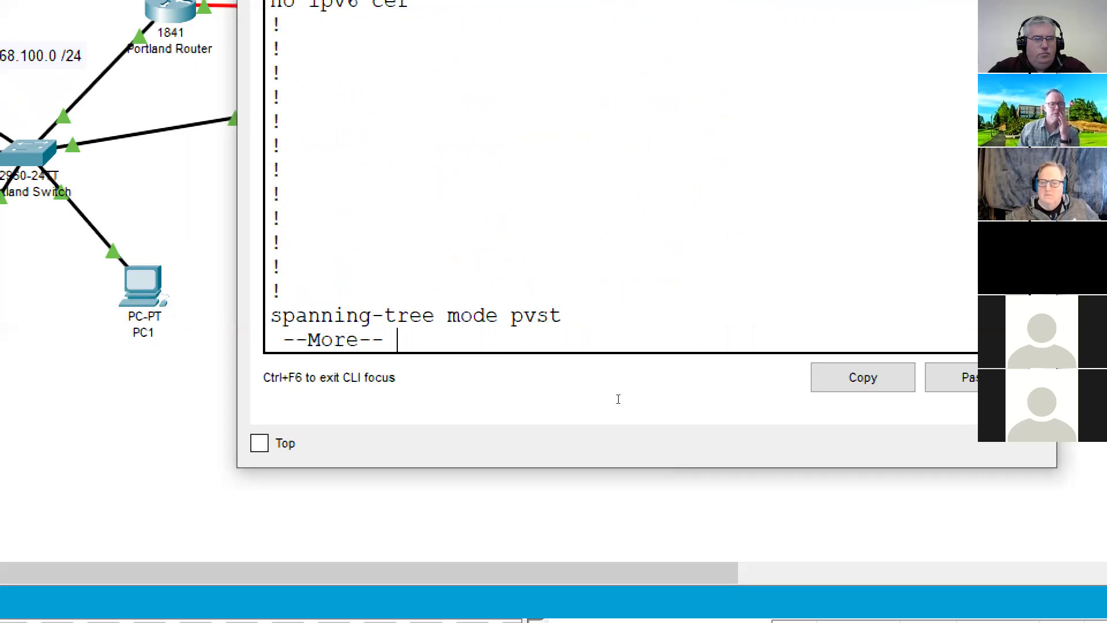
pyautogui.press('space')
pyautogui.press('Return')
pyautogui.press('Return')
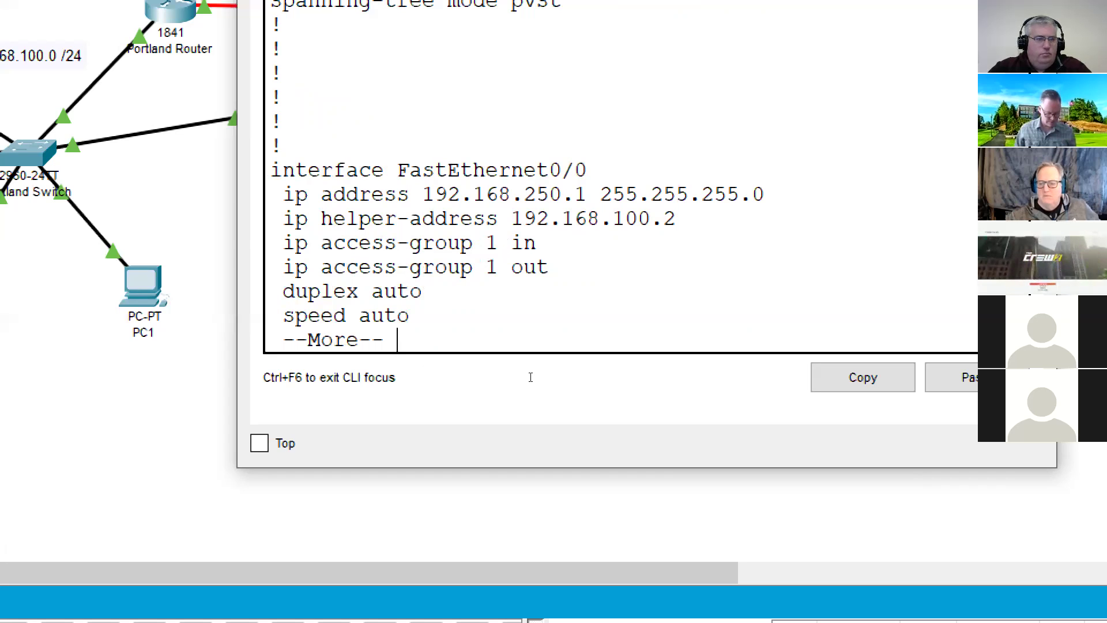
pyautogui.press('q')
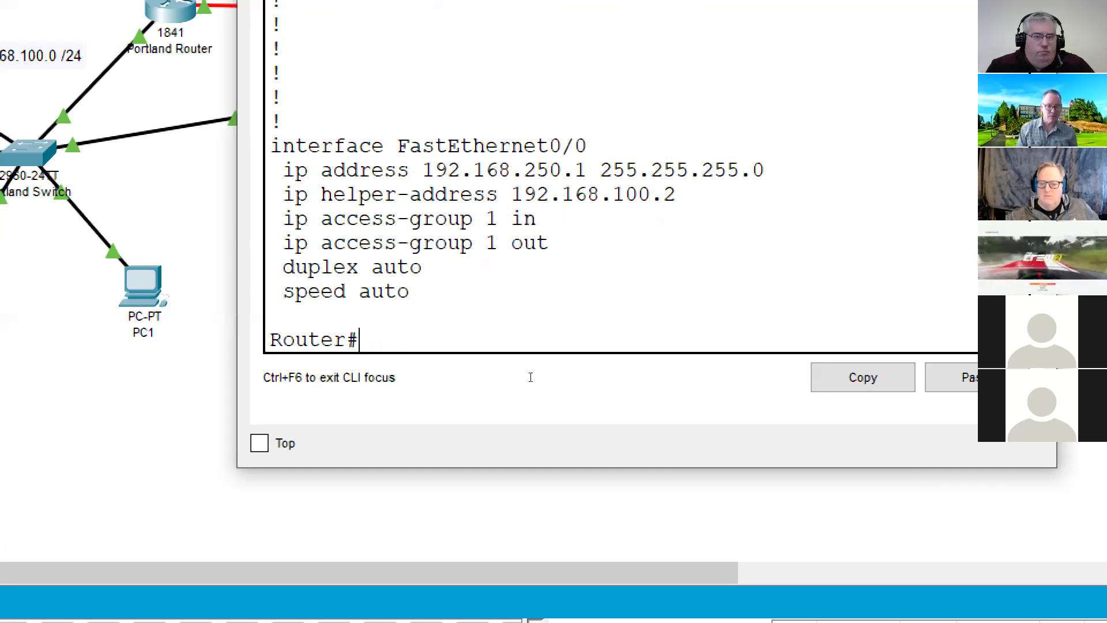
# - Remove outbound access list 1 from f0/0 with 'no ip access-group 1 out' and exit
pyautogui.write('conf t')
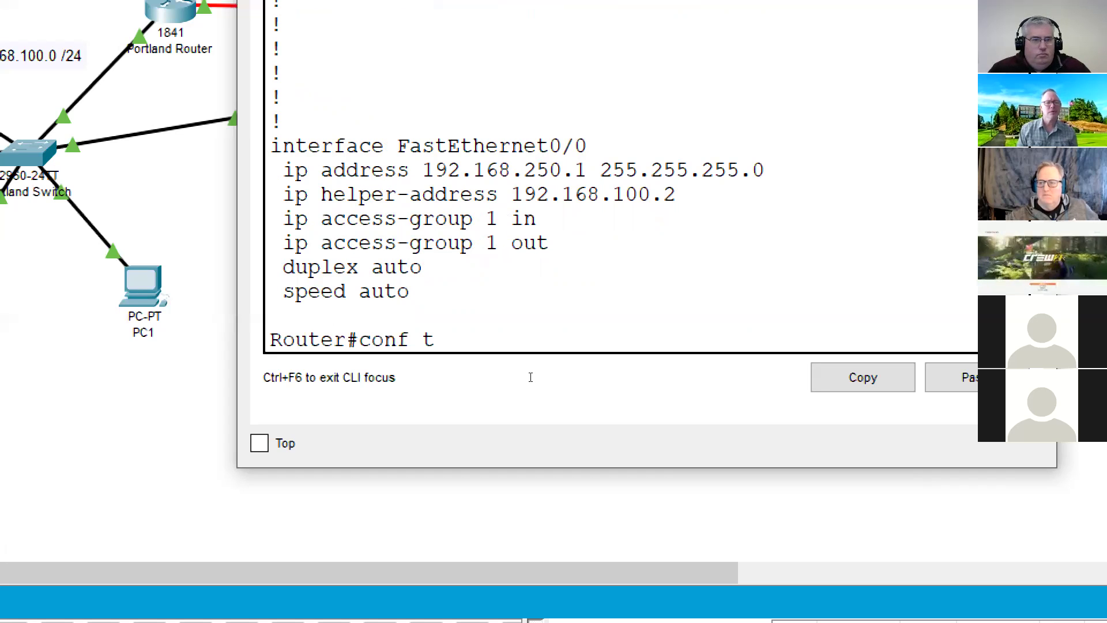
pyautogui.press('Return')
pyautogui.write('int f0/0')
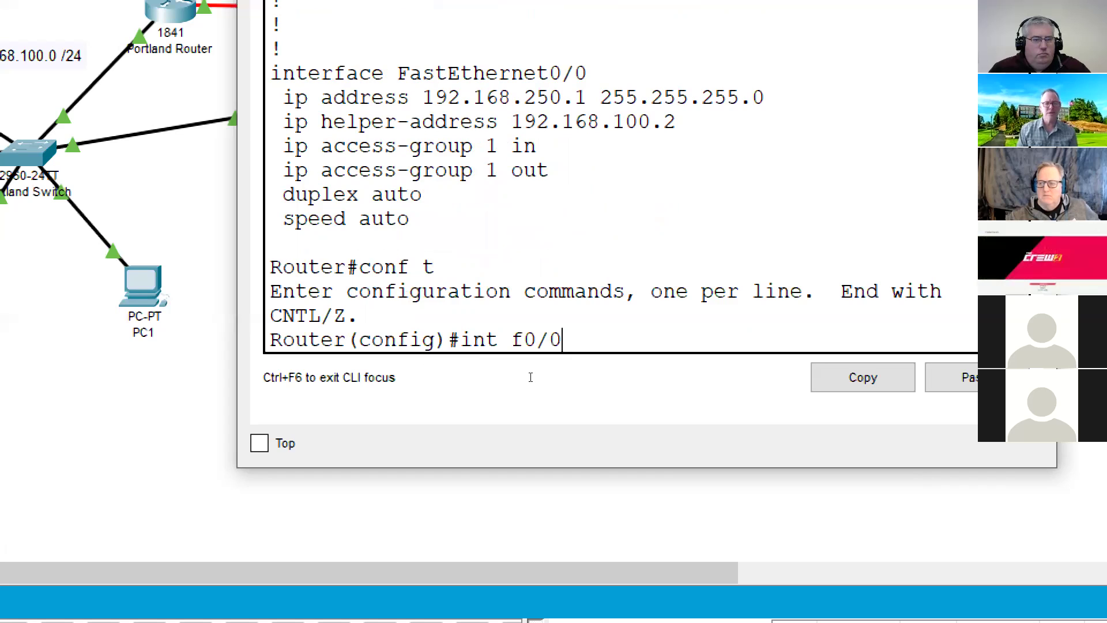
pyautogui.press('Return')
pyautogui.write('n')
pyautogui.write('o')
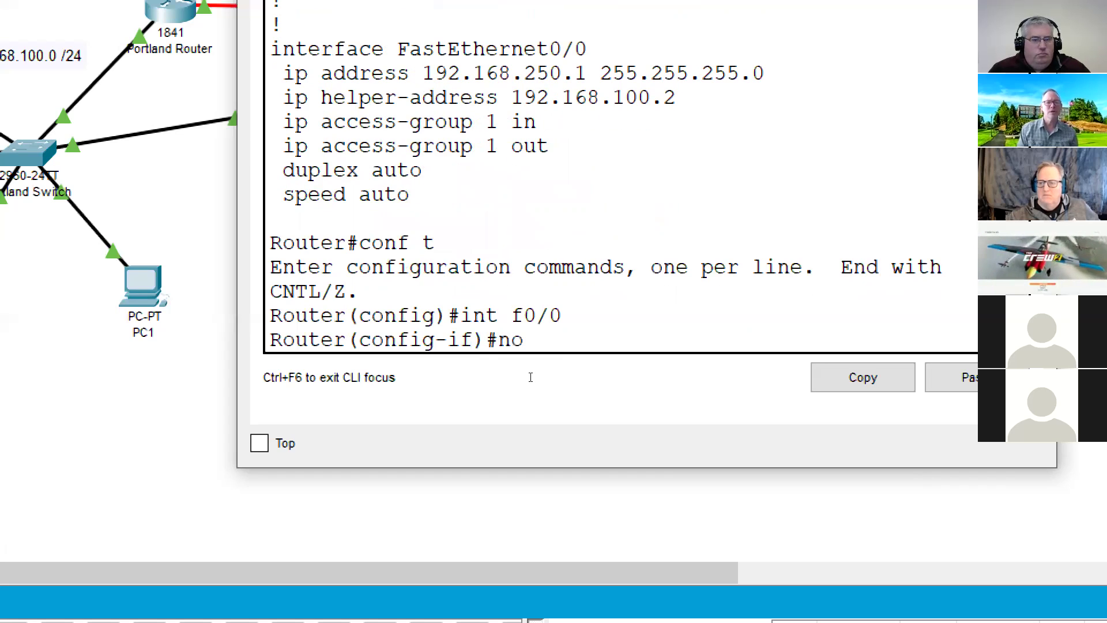
pyautogui.write(' ip acce')
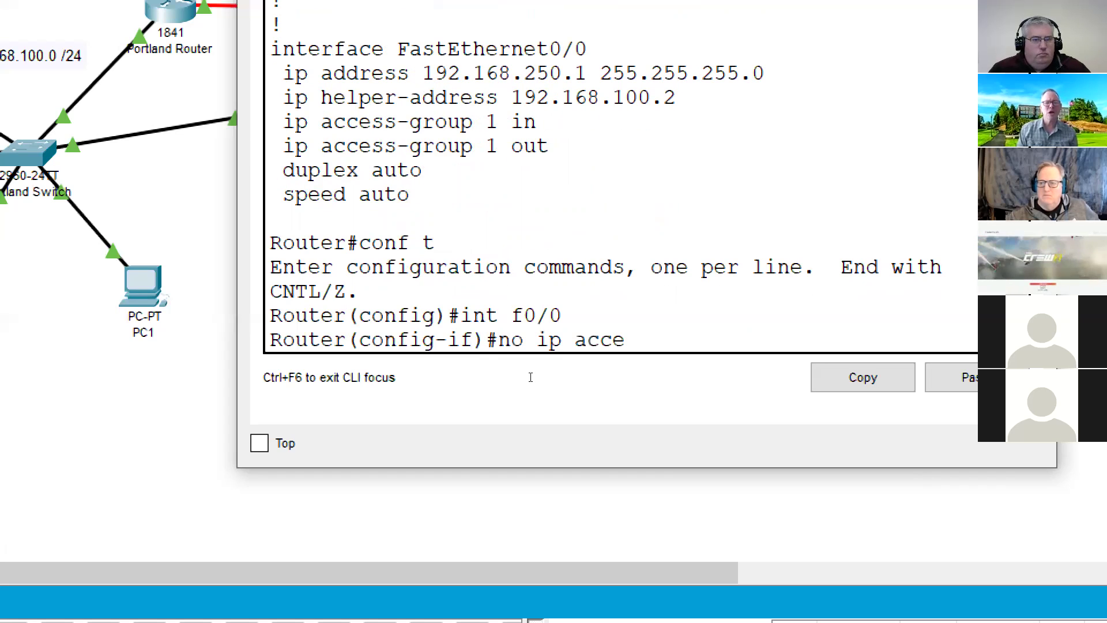
pyautogui.write('ss')
pyautogui.press('Tab')
pyautogui.write('1')
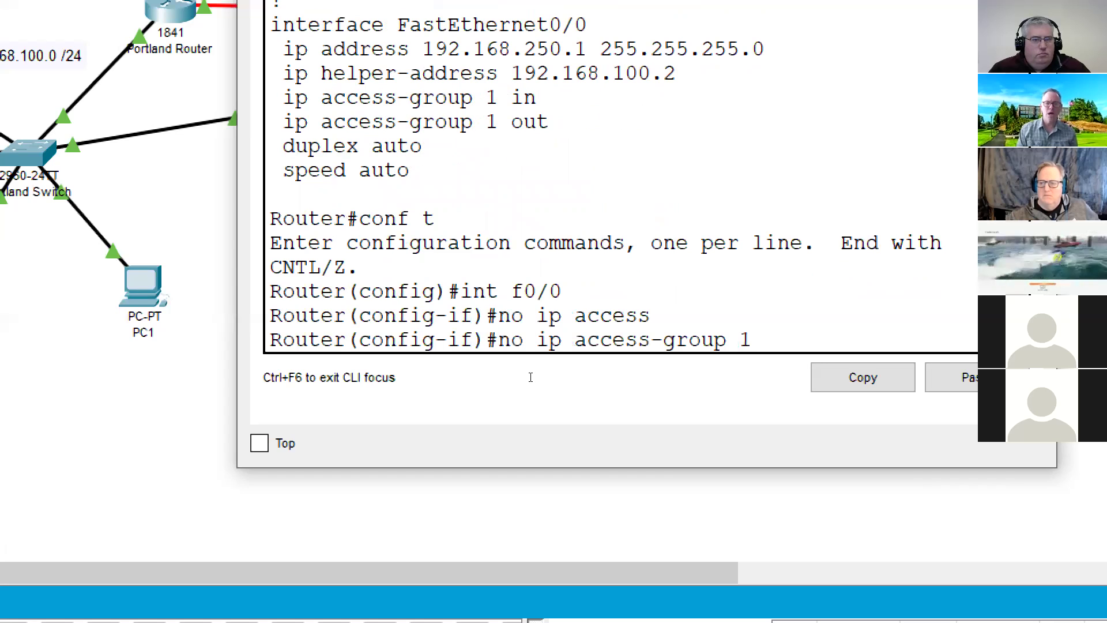
pyautogui.write(' out')
pyautogui.press('Return')
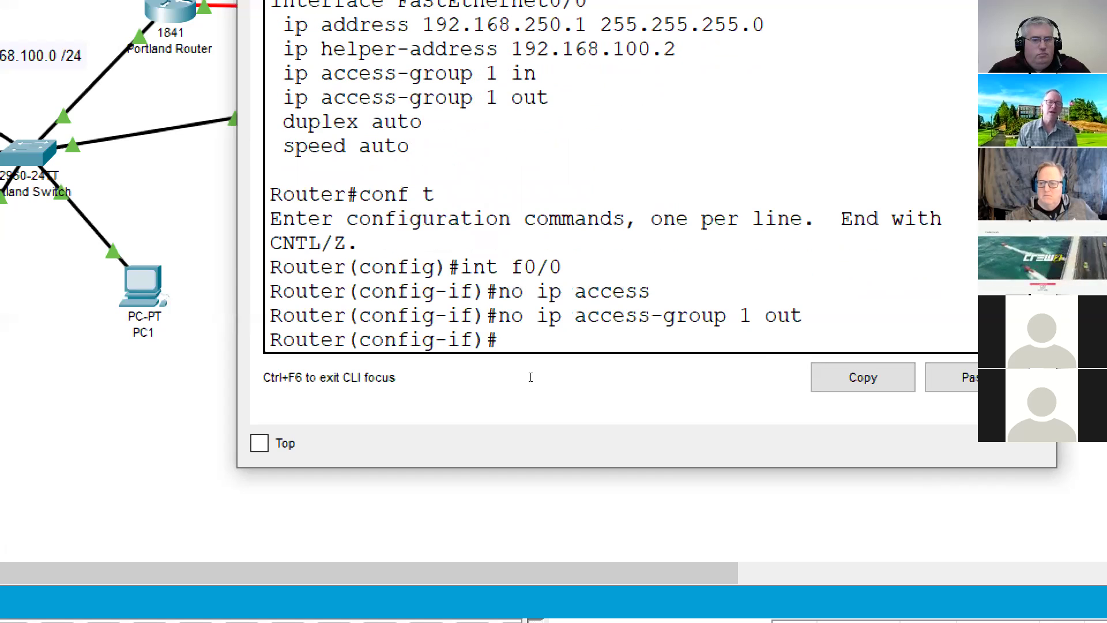
pyautogui.write('exit')
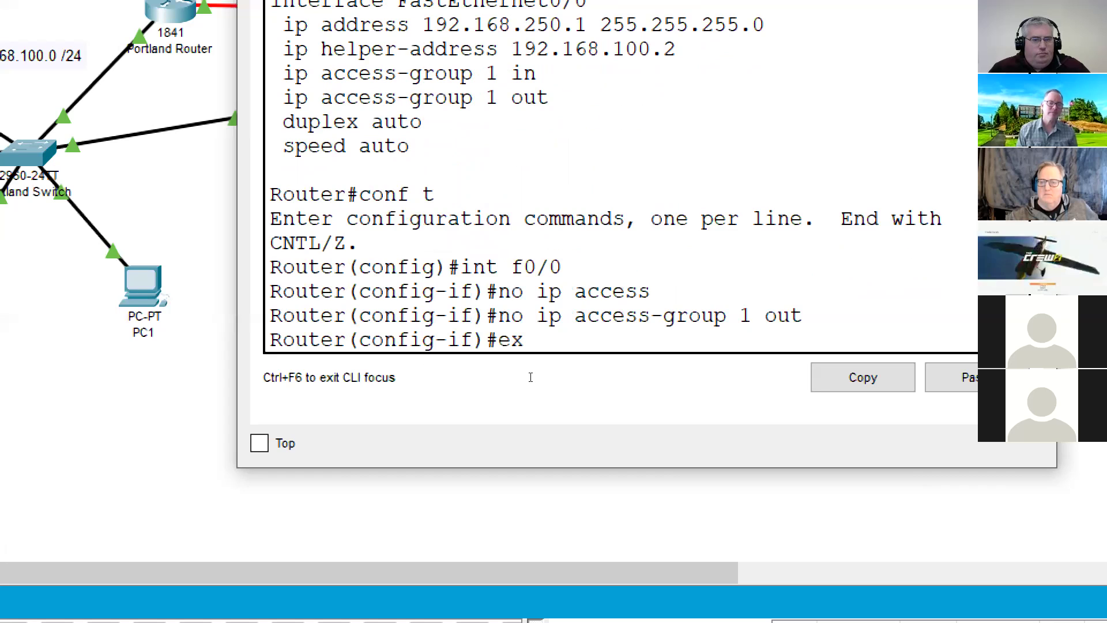
pyautogui.press('Return')
pyautogui.write('exit')
pyautogui.press('Return')
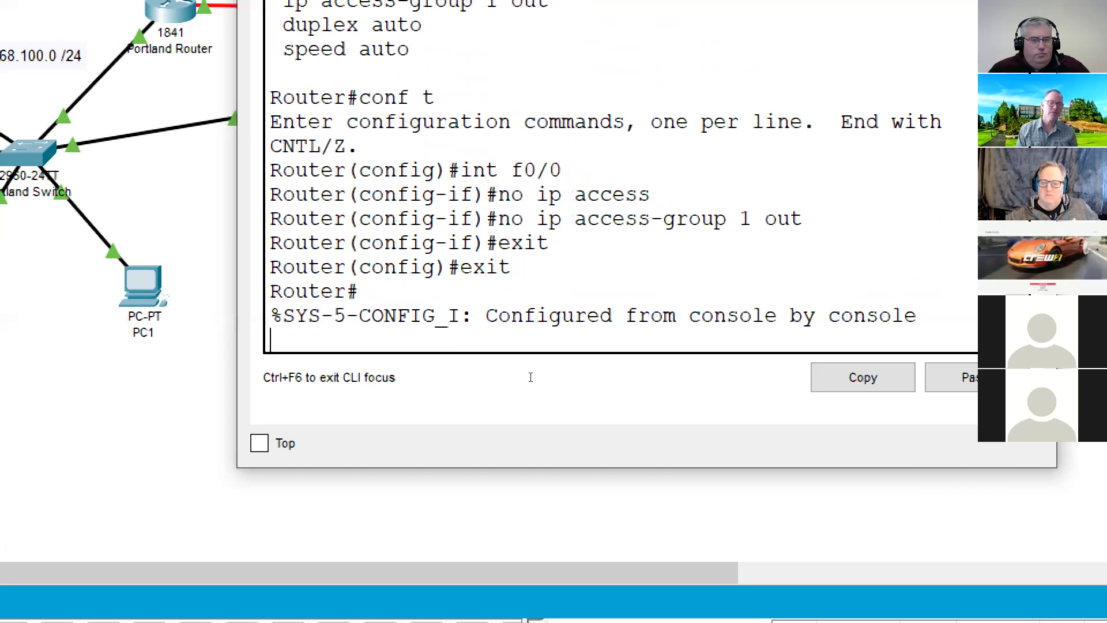
# - Save with 'wr' and page the running config to the FastEthernet0/0 settings
pyautogui.write('wr')
pyautogui.press('Return')
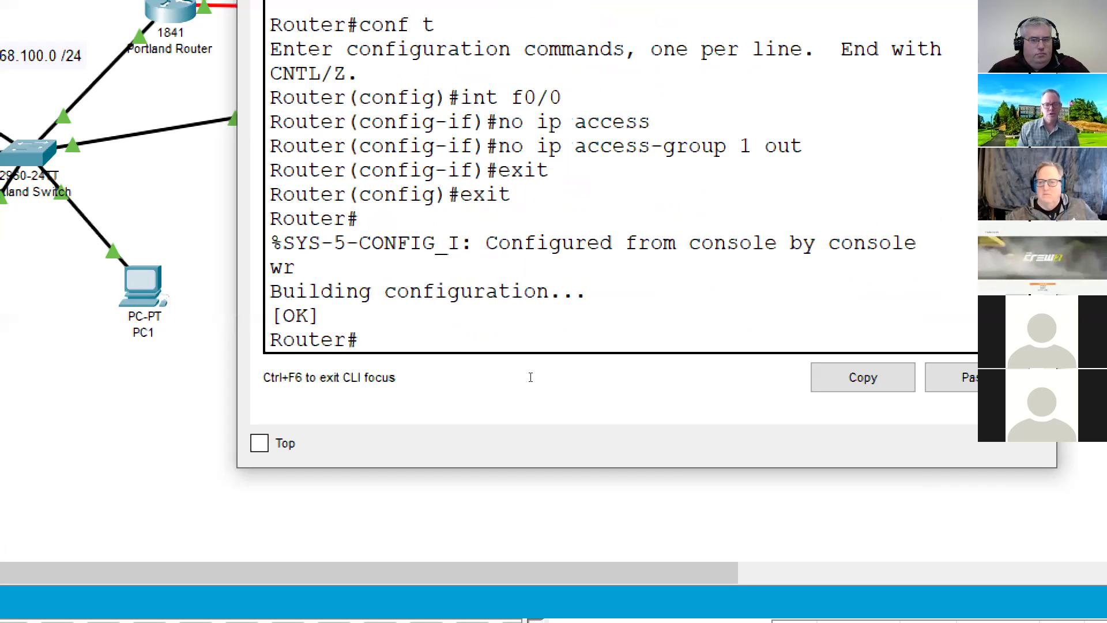
pyautogui.write('sho run')
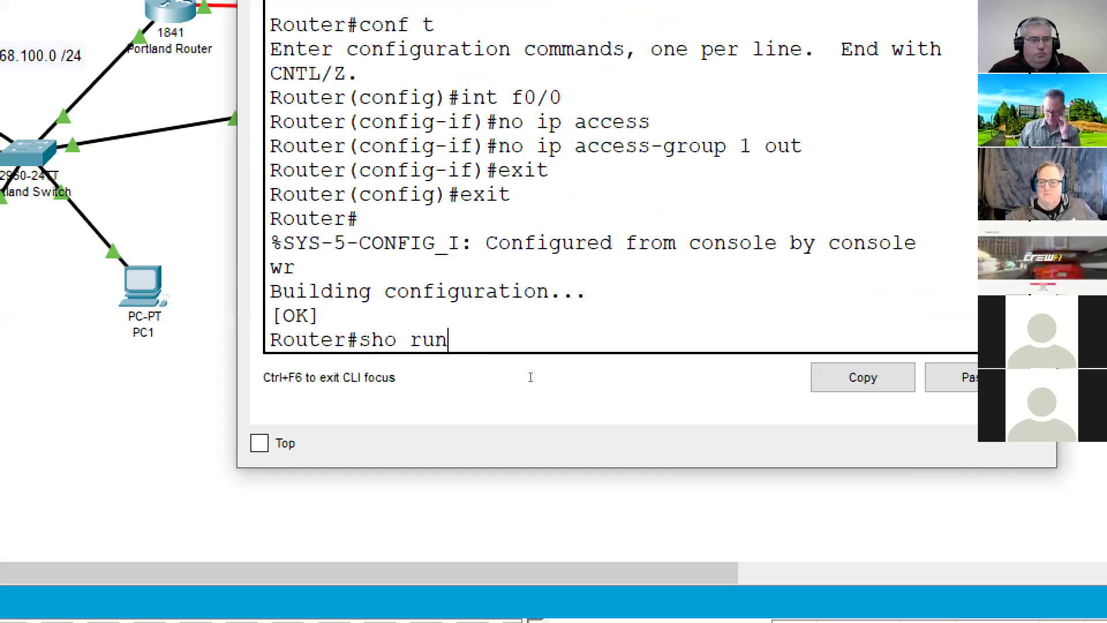
pyautogui.press('Return')
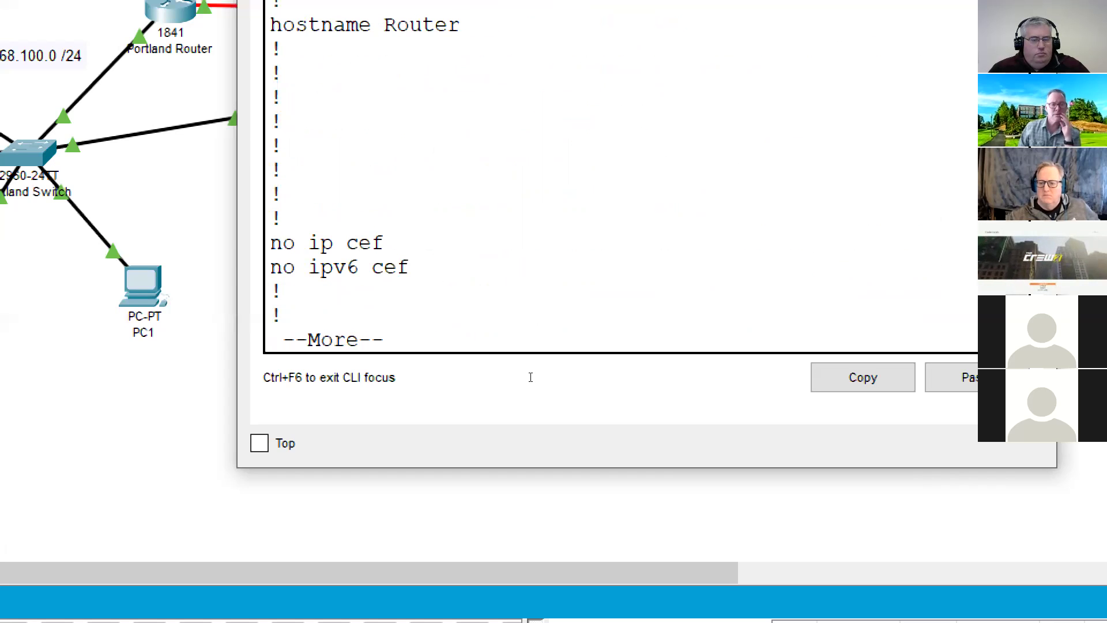
pyautogui.press('Return')
pyautogui.press('Return')
pyautogui.press('Return')
pyautogui.press('Return')
pyautogui.press('Return')
pyautogui.press('Return')
pyautogui.press('Return')
pyautogui.press('Return')
pyautogui.press('Return')
pyautogui.press('Return')
pyautogui.press('Return')
pyautogui.press('Return')
pyautogui.press('Return')
pyautogui.press('Return')
pyautogui.press('Return')
pyautogui.press('Return')
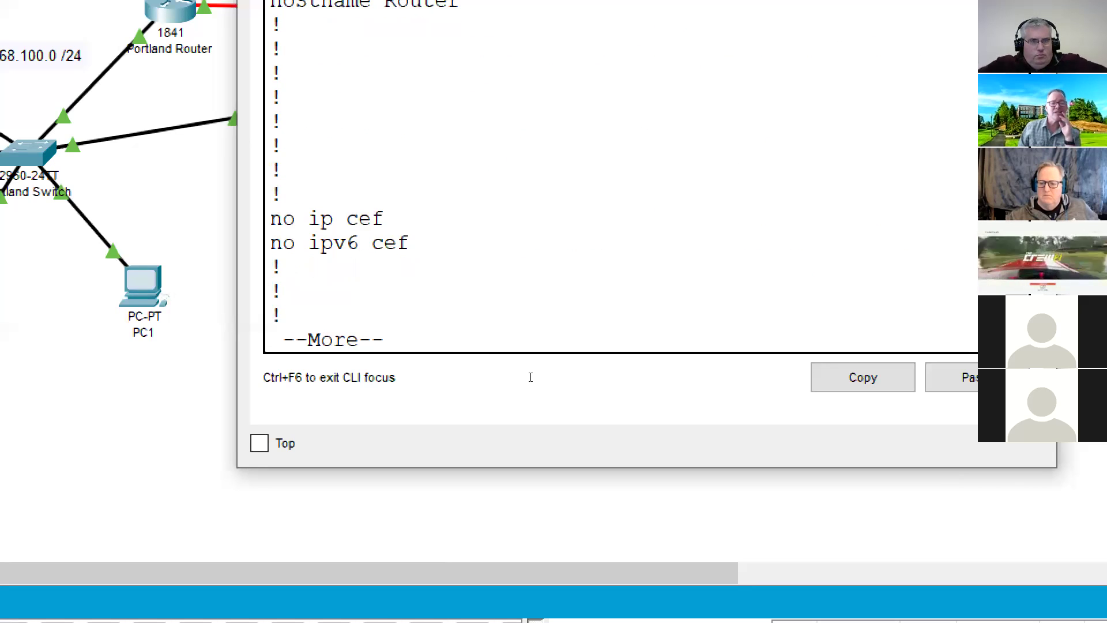
pyautogui.press('Return')
pyautogui.press('Return')
pyautogui.press('Return')
pyautogui.press('Return')
pyautogui.press('Return')
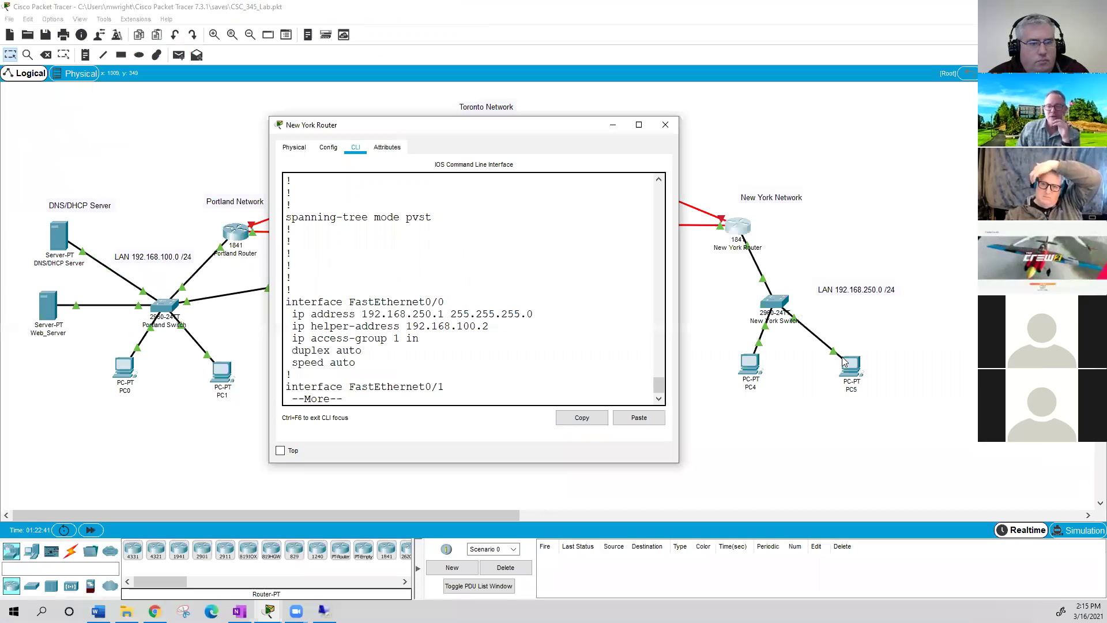
pyautogui.click(849, 370)
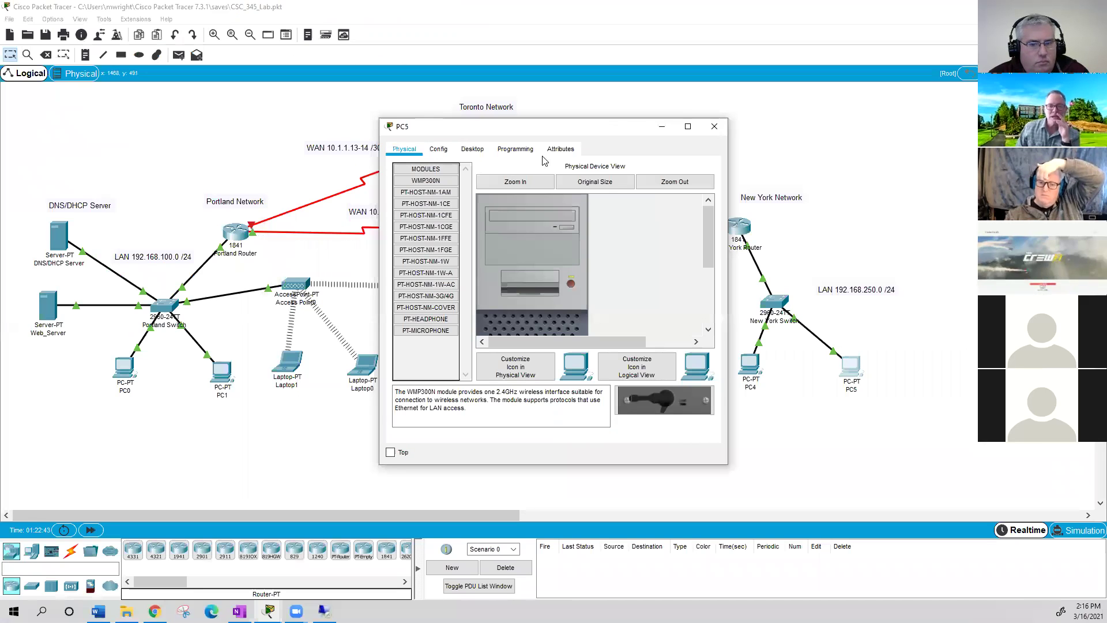
pyautogui.click(486, 150)
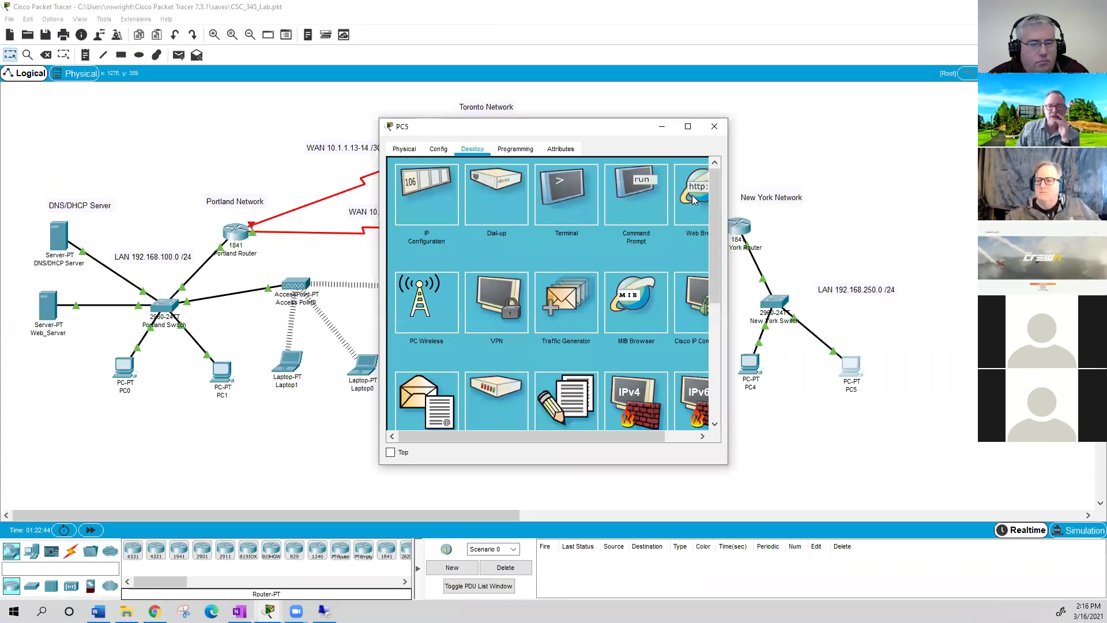
pyautogui.click(692, 195)
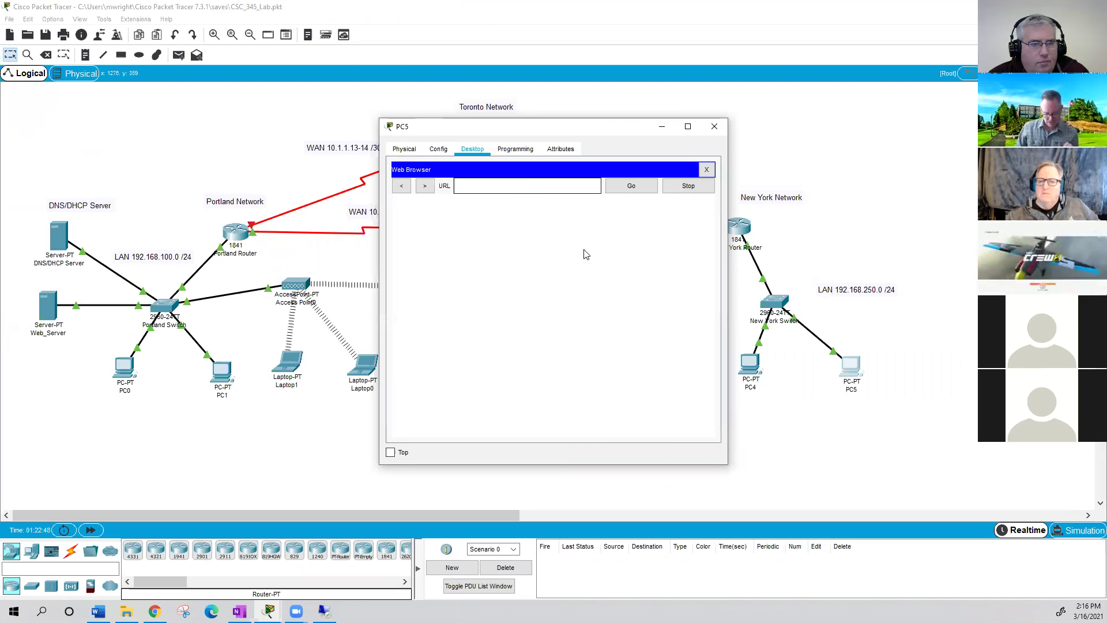
pyautogui.write('www.st')
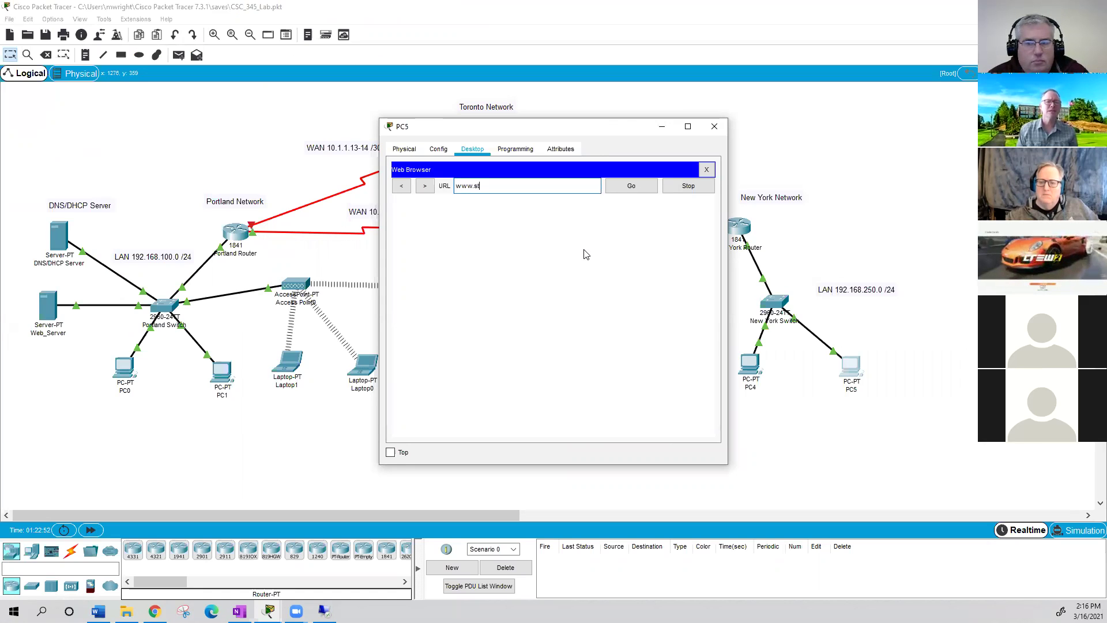
pyautogui.write('ma')
pyautogui.press('BackSpace')
pyautogui.write('martin.edu')
pyautogui.press('Return')
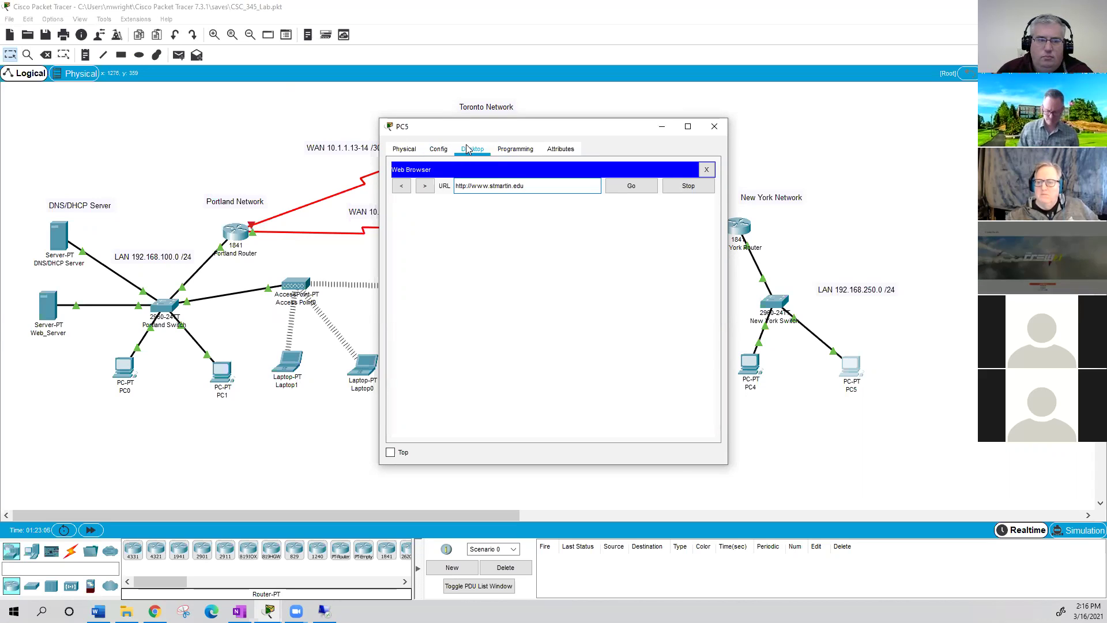
pyautogui.click(732, 229)
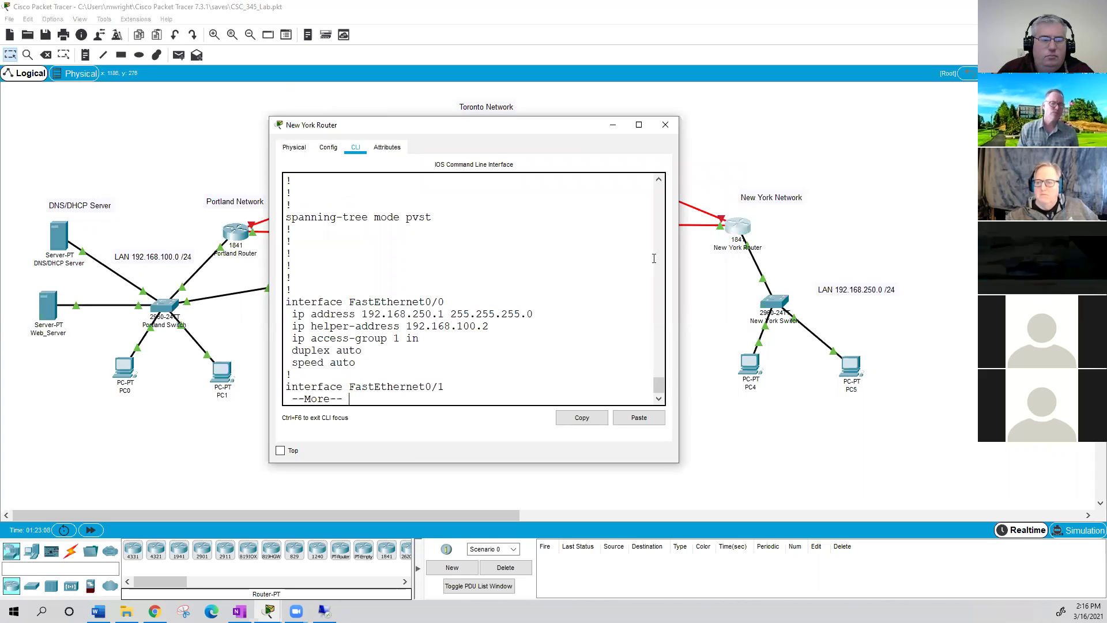
# - Remove inbound access list 1 from f0/0 with 'no ip access-group 1 in'
pyautogui.press('Return')
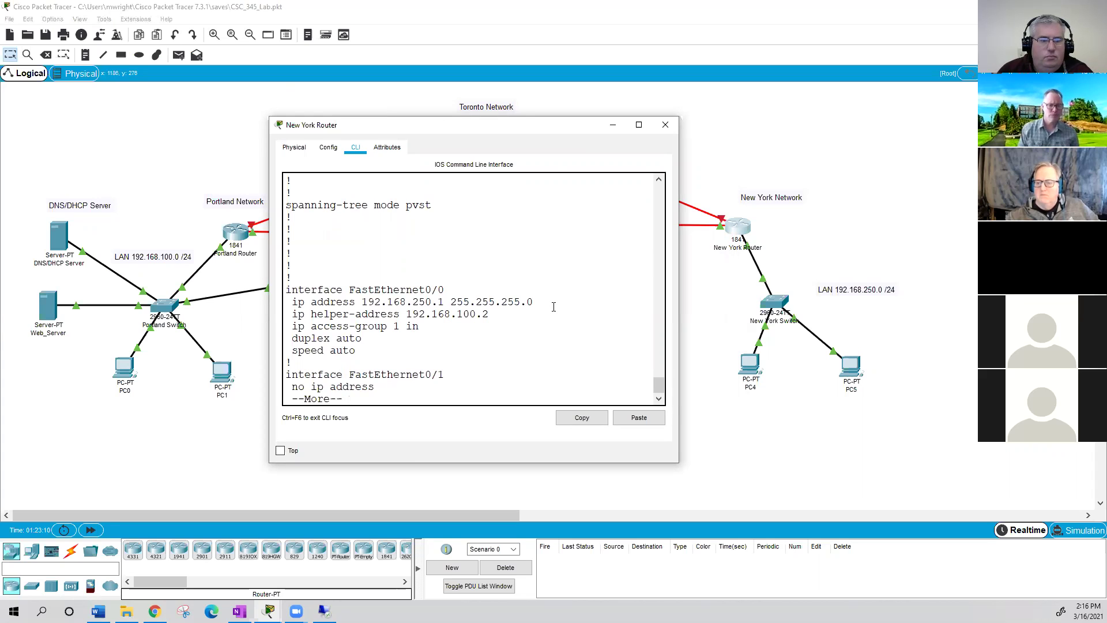
pyautogui.write('conf')
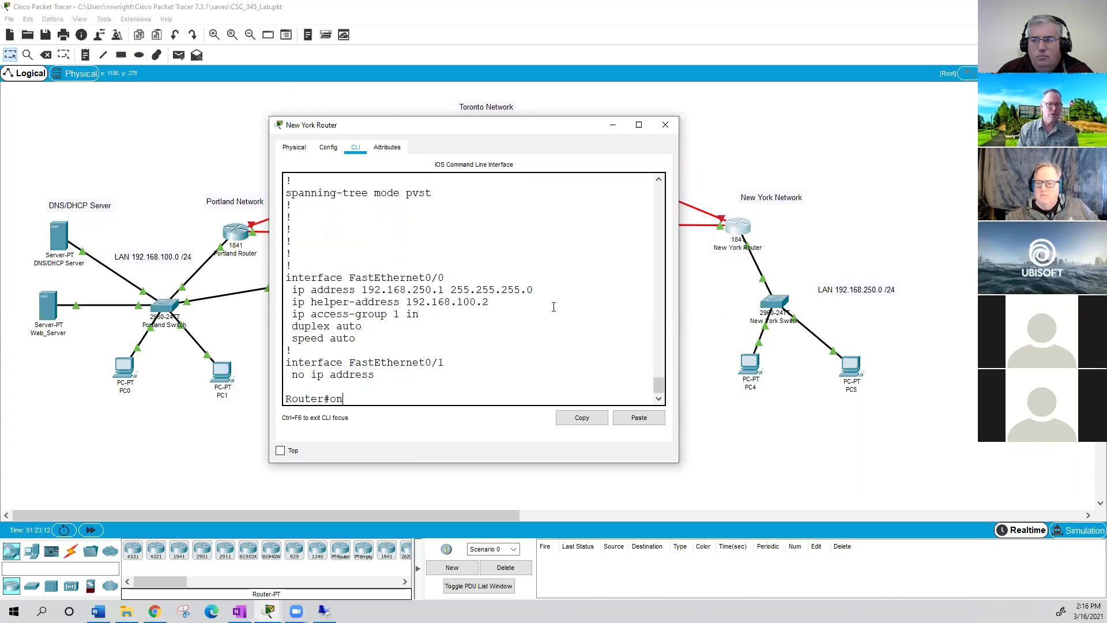
pyautogui.press('BackSpace')
pyautogui.press('BackSpace')
pyautogui.write('conf t')
pyautogui.press('Return')
pyautogui.write('int f0/0')
pyautogui.press('Return')
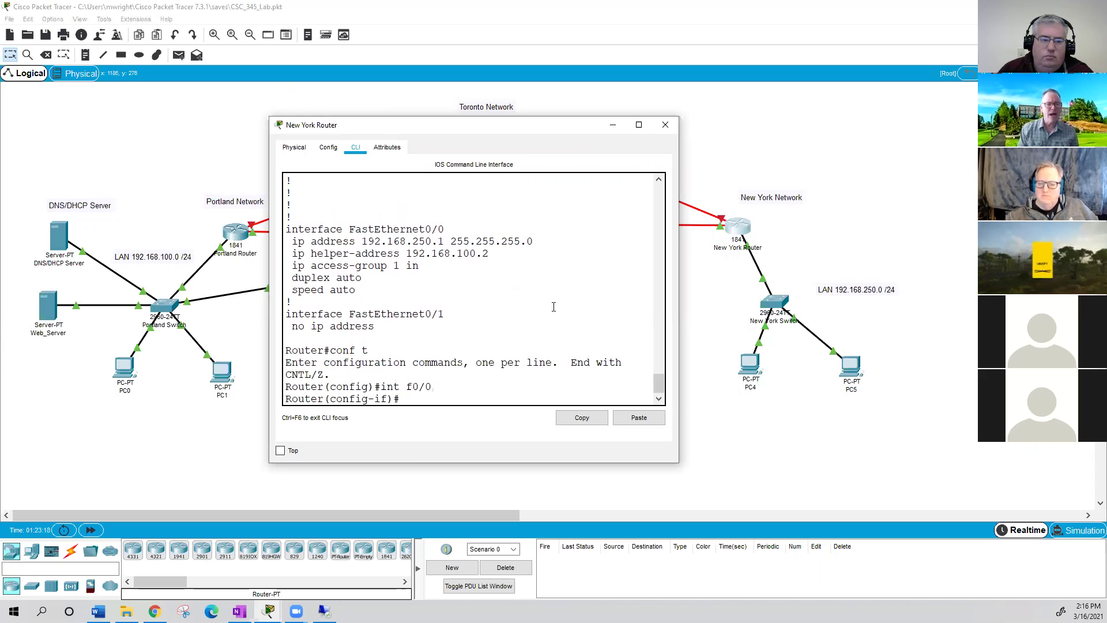
pyautogui.write('no ip')
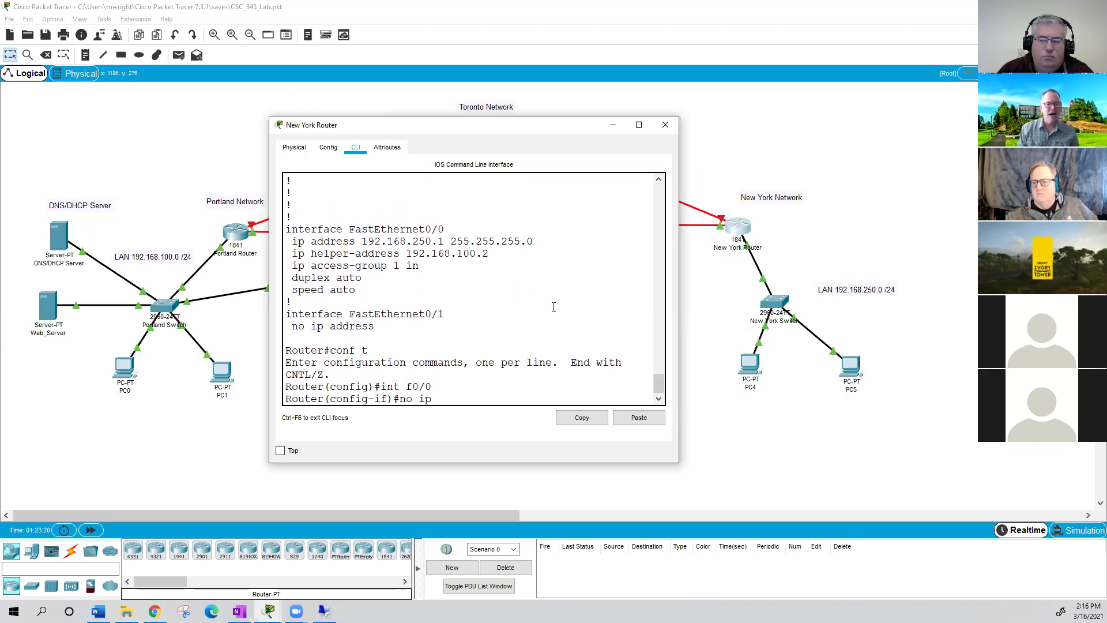
pyautogui.press('Tab')
pyautogui.press('BackSpace')
pyautogui.press('BackSpace')
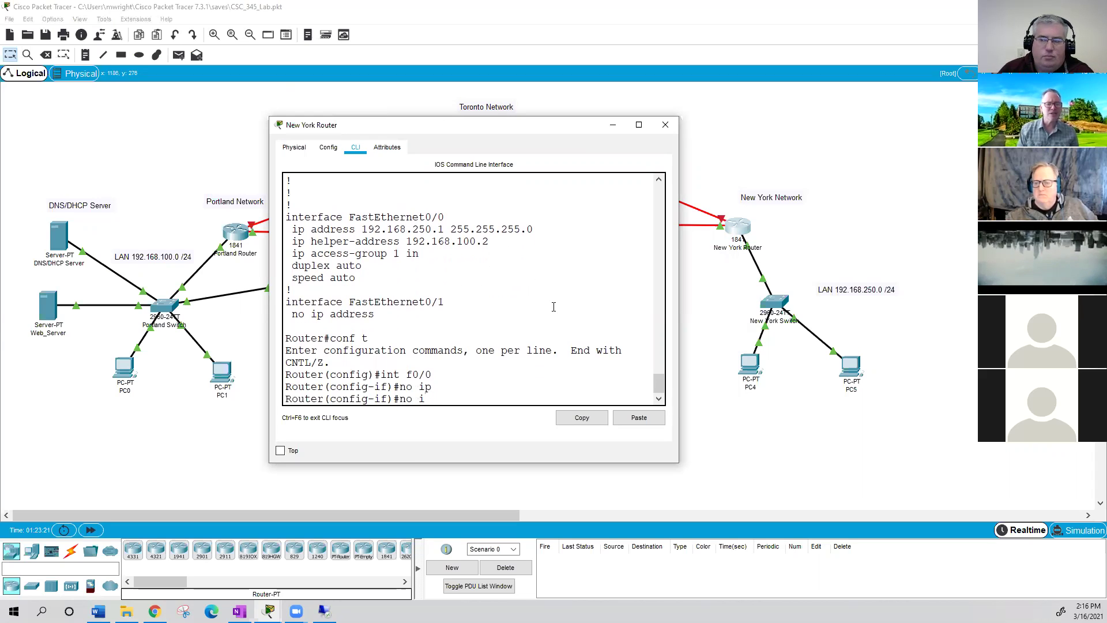
pyautogui.write('acc')
pyautogui.press('Tab')
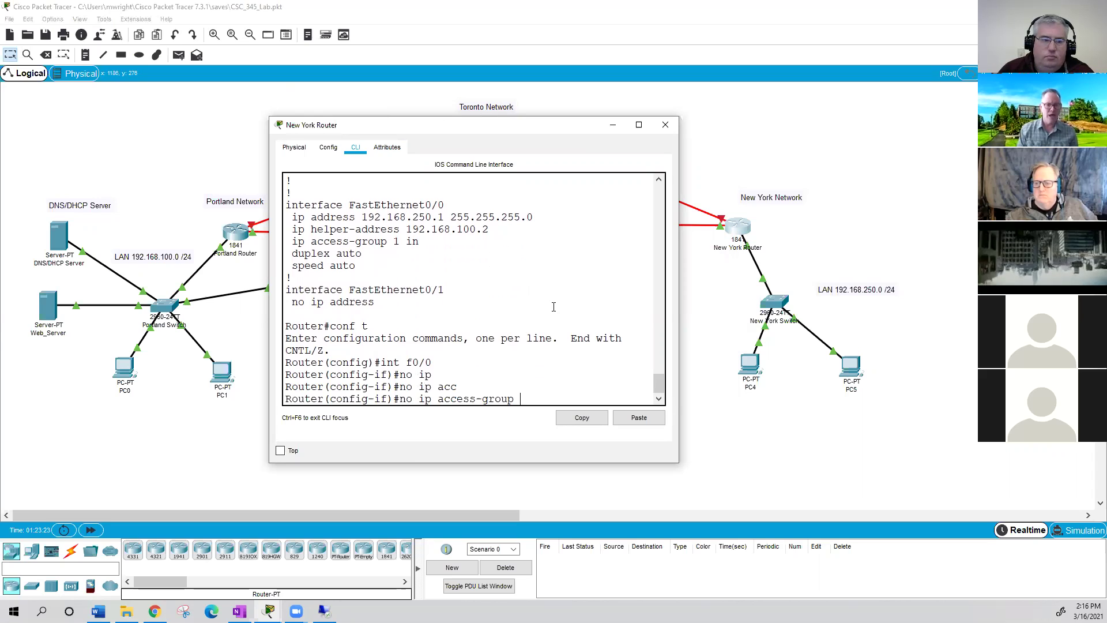
pyautogui.write('1 in')
pyautogui.press('Return')
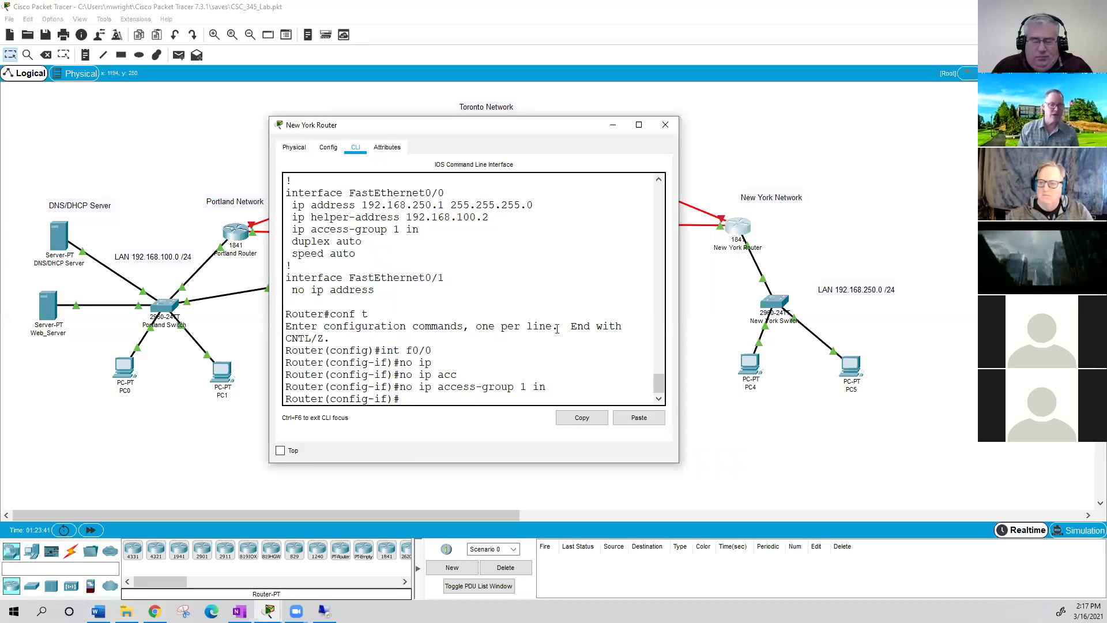
# - Exit configuration mode and list the running config with 'sho ru'
pyautogui.write('exit')
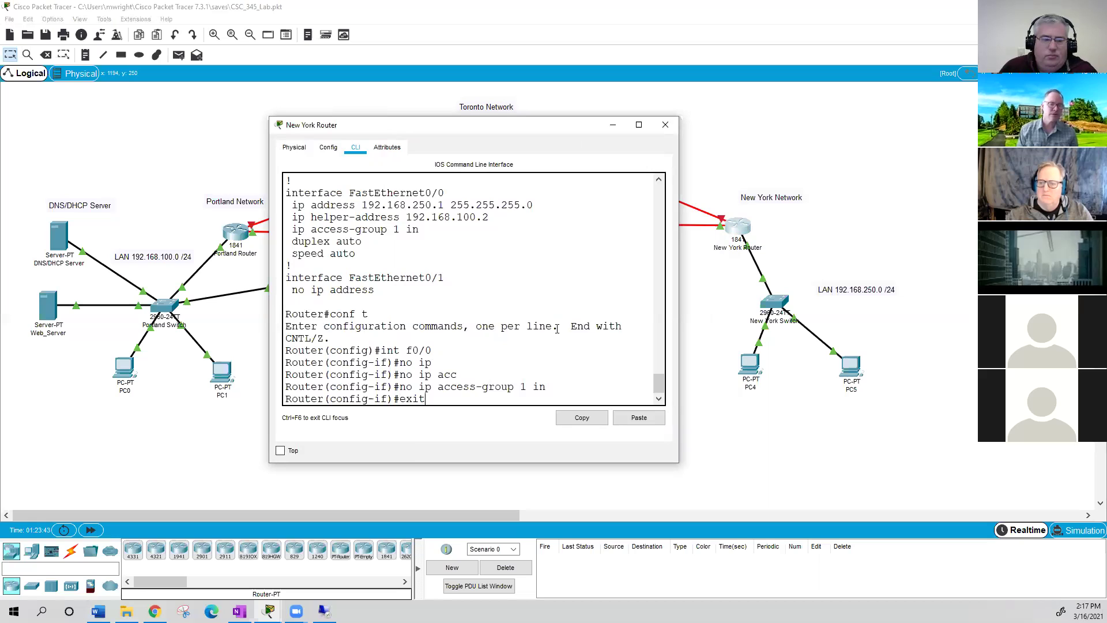
pyautogui.press('Return')
pyautogui.write('exit')
pyautogui.press('Return')
pyautogui.write('sho ru')
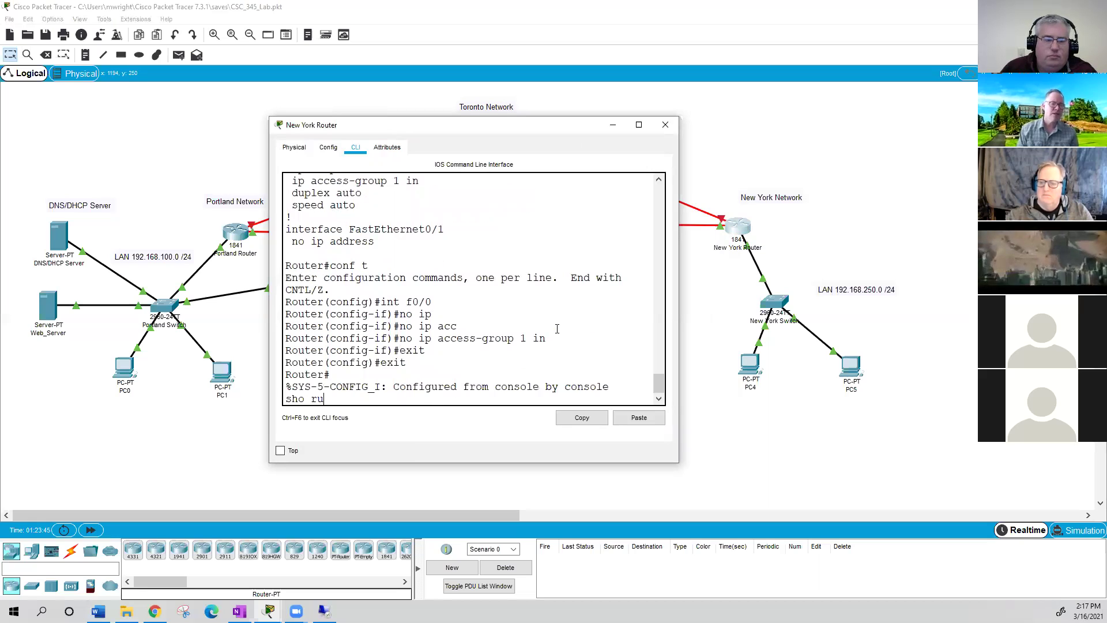
pyautogui.press('Return')
# - Page through the rest of the running configuration back to the prompt
pyautogui.press('Return')
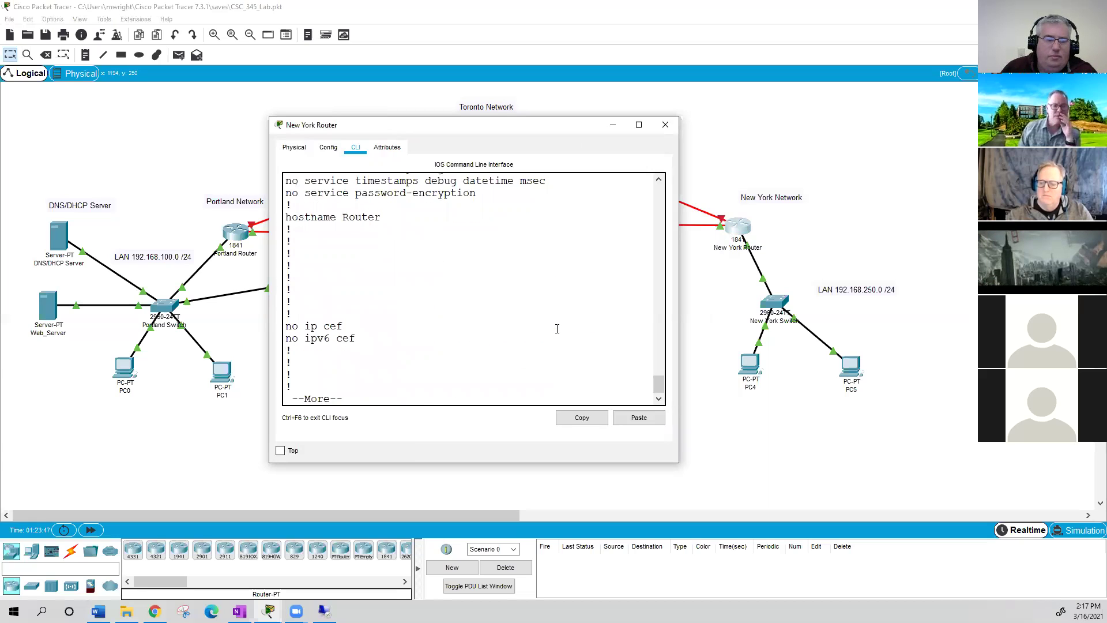
pyautogui.press('Return')
pyautogui.press('Return')
pyautogui.press('Return')
pyautogui.press('Return')
pyautogui.press('Return')
pyautogui.press('Return')
pyautogui.press('Return')
pyautogui.press('Return')
pyautogui.press('Return')
pyautogui.press('Return')
pyautogui.press('Return')
pyautogui.press('Return')
pyautogui.press('Return')
pyautogui.press('Return')
pyautogui.press('Return')
pyautogui.press('Return')
pyautogui.press('Return')
pyautogui.press('Return')
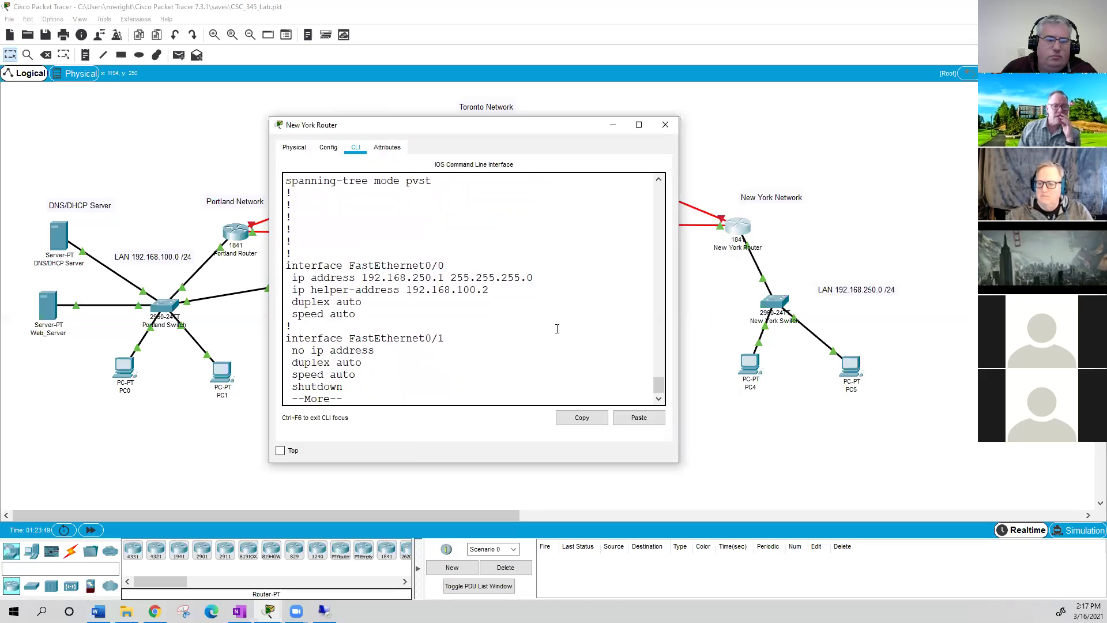
pyautogui.press('Return')
pyautogui.press('Return')
pyautogui.press('Return')
pyautogui.press('Return')
pyautogui.press('Return')
pyautogui.press('Return')
pyautogui.press('Return')
pyautogui.press('Return')
pyautogui.press('Return')
pyautogui.press('Return')
pyautogui.press('Return')
pyautogui.press('Return')
pyautogui.press('Return')
pyautogui.press('Return')
pyautogui.press('Return')
pyautogui.press('Return')
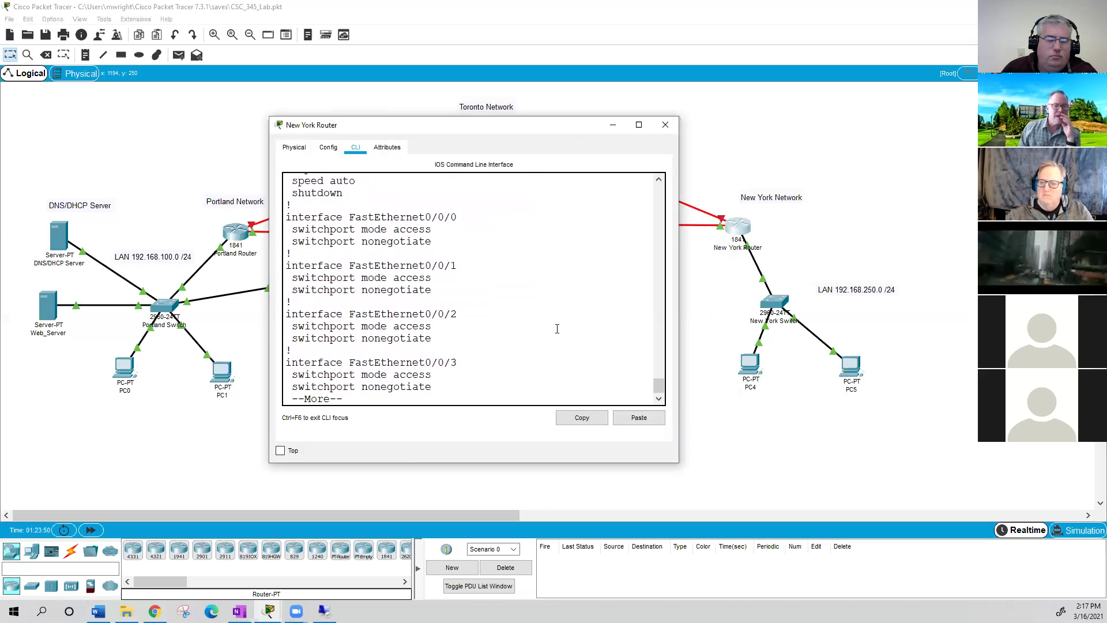
pyautogui.press('Return')
pyautogui.press('Return')
pyautogui.press('Return')
pyautogui.press('Return')
pyautogui.press('Return')
pyautogui.press('Return')
pyautogui.press('Return')
pyautogui.press('Return')
pyautogui.press('Return')
pyautogui.press('Return')
pyautogui.press('Return')
pyautogui.press('Return')
pyautogui.press('Return')
pyautogui.press('Return')
pyautogui.press('Return')
pyautogui.press('Return')
pyautogui.press('Return')
pyautogui.press('Return')
pyautogui.press('Return')
pyautogui.press('Return')
pyautogui.press('Return')
pyautogui.press('Return')
pyautogui.press('Return')
pyautogui.press('Return')
pyautogui.press('Return')
pyautogui.press('Return')
pyautogui.press('Return')
pyautogui.press('Return')
pyautogui.press('Return')
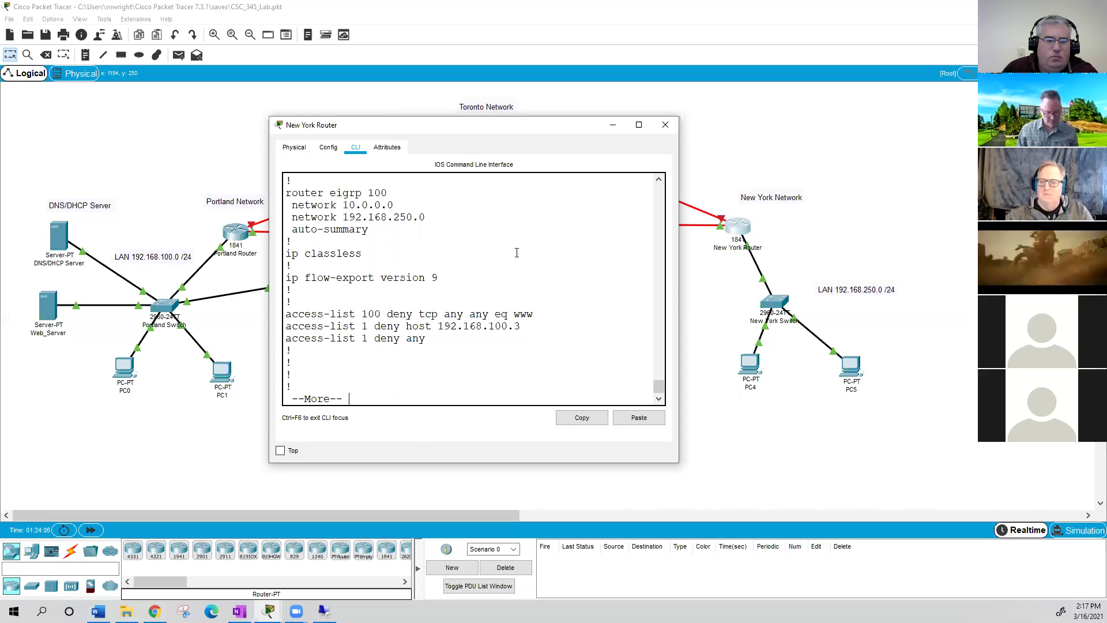
pyautogui.press('space')
# - Apply access list 100 inbound on f0/0 with 'ip access-group 100 in'
pyautogui.write('conf t')
pyautogui.press('Return')
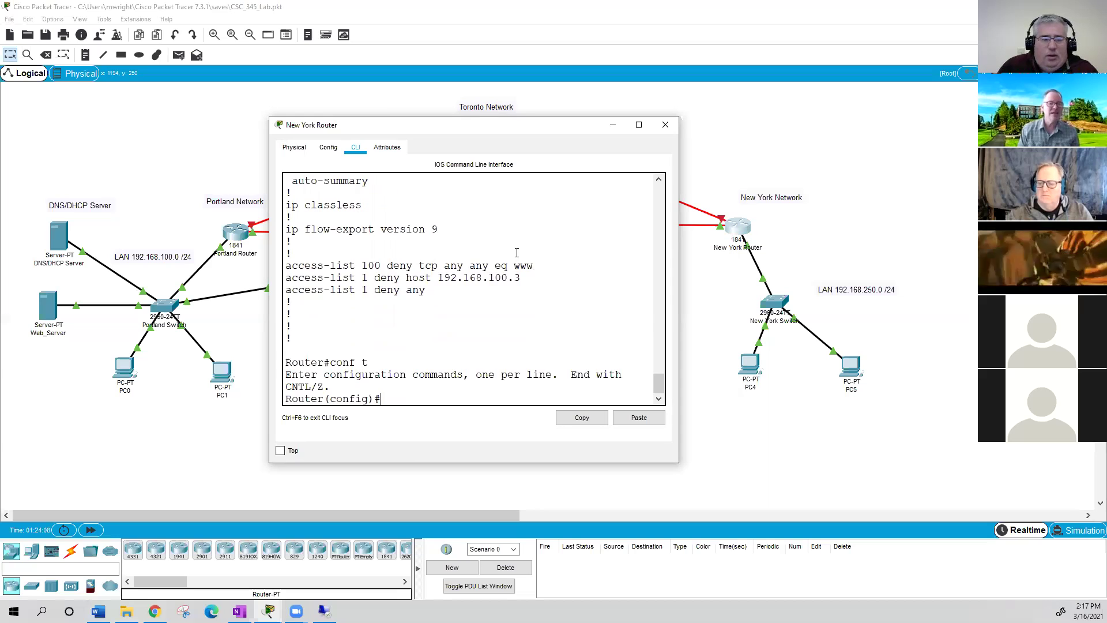
pyautogui.write('int f0/0')
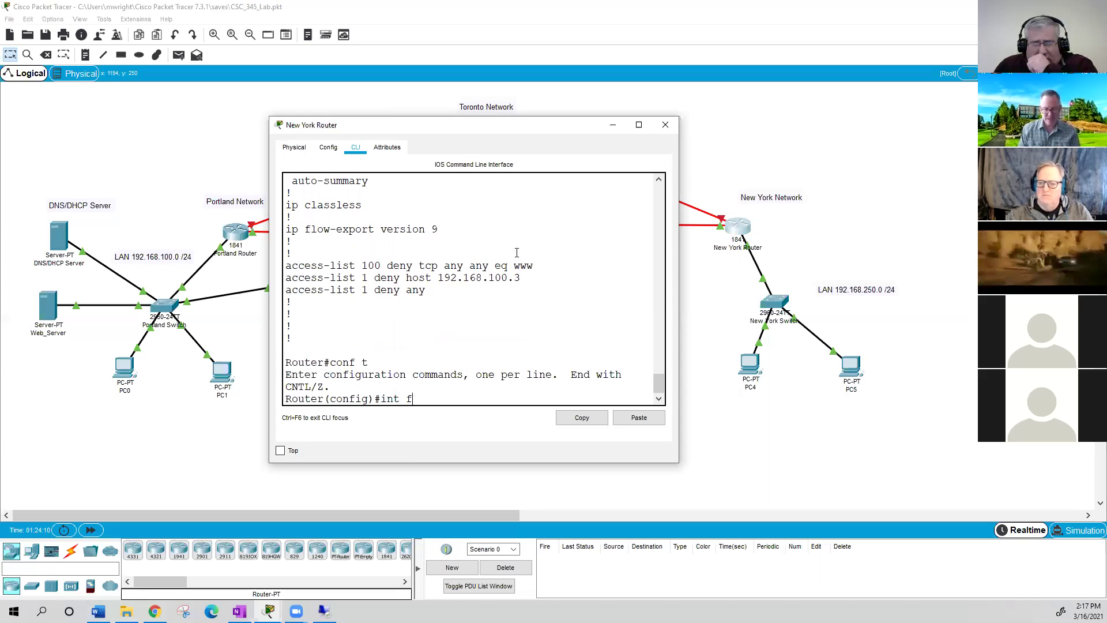
pyautogui.press('Return')
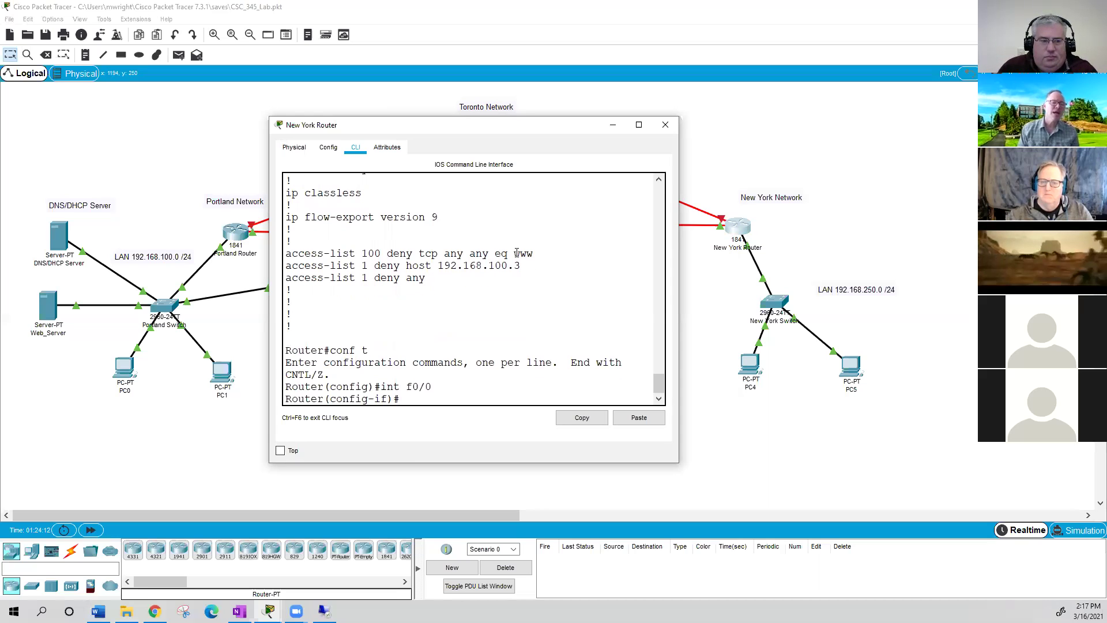
pyautogui.write('ip acc')
pyautogui.press('Tab')
pyautogui.write('100 in')
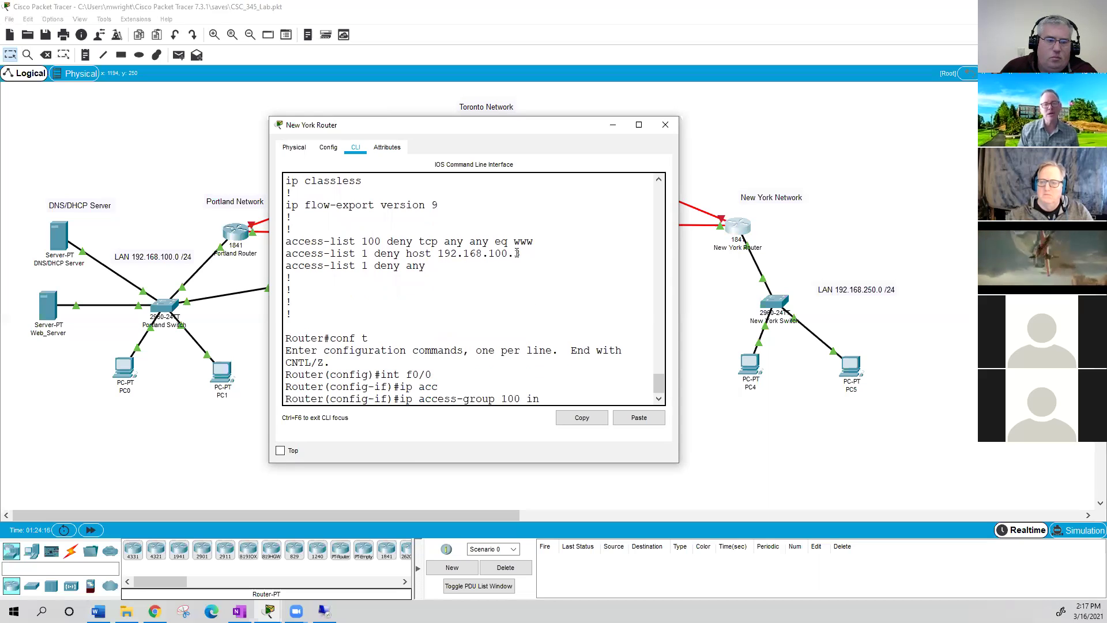
pyautogui.press('Return')
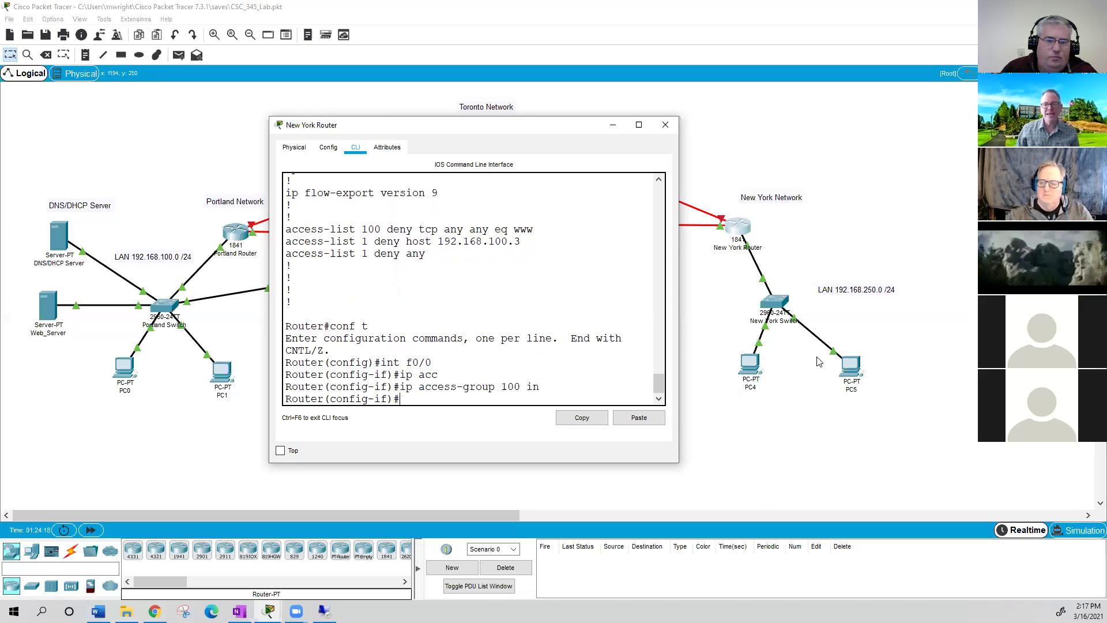
pyautogui.click(847, 364)
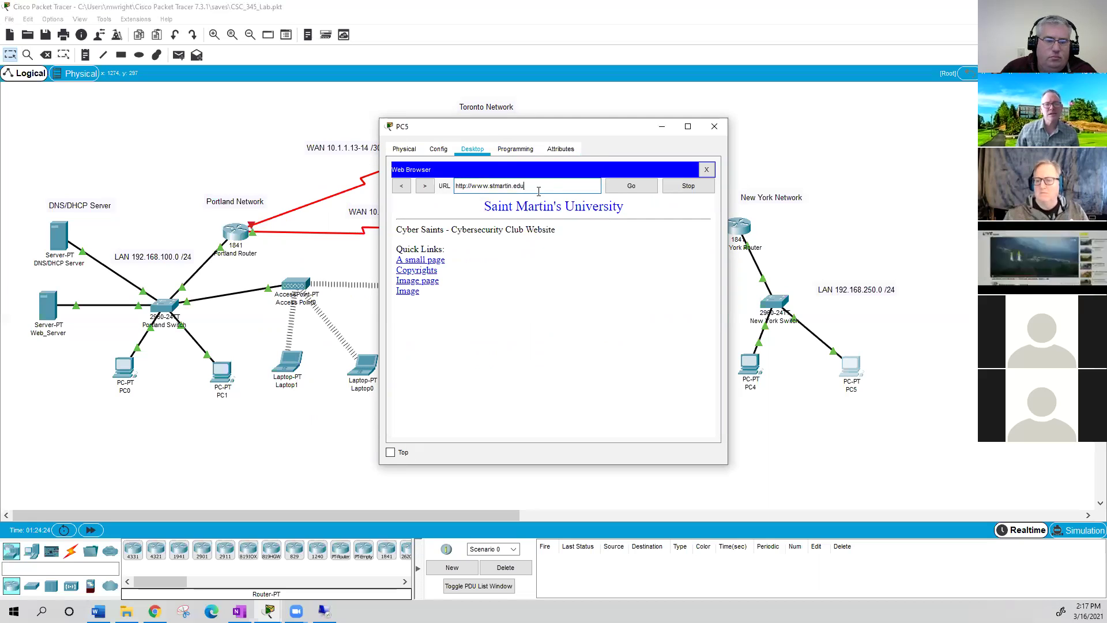
pyautogui.click(688, 188)
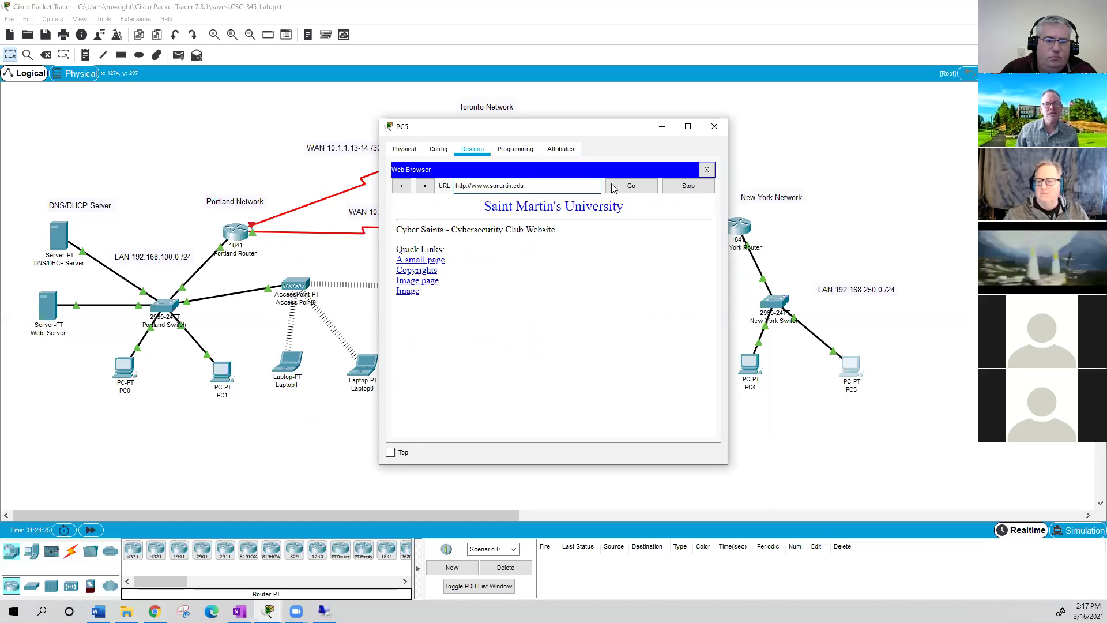
pyautogui.click(441, 150)
pyautogui.click(472, 149)
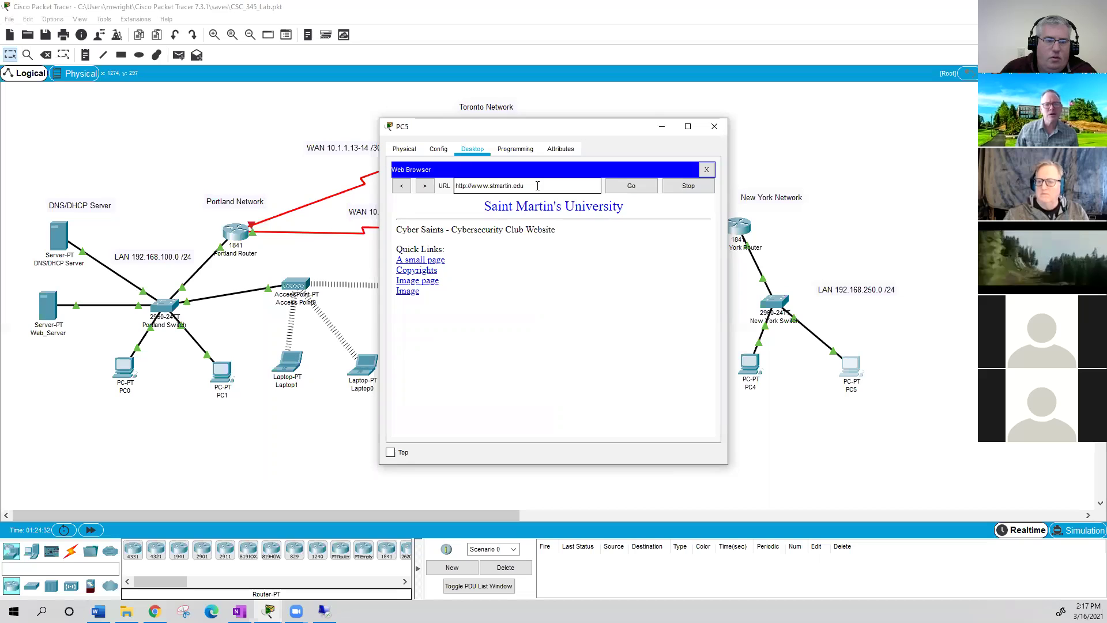
pyautogui.click(632, 185)
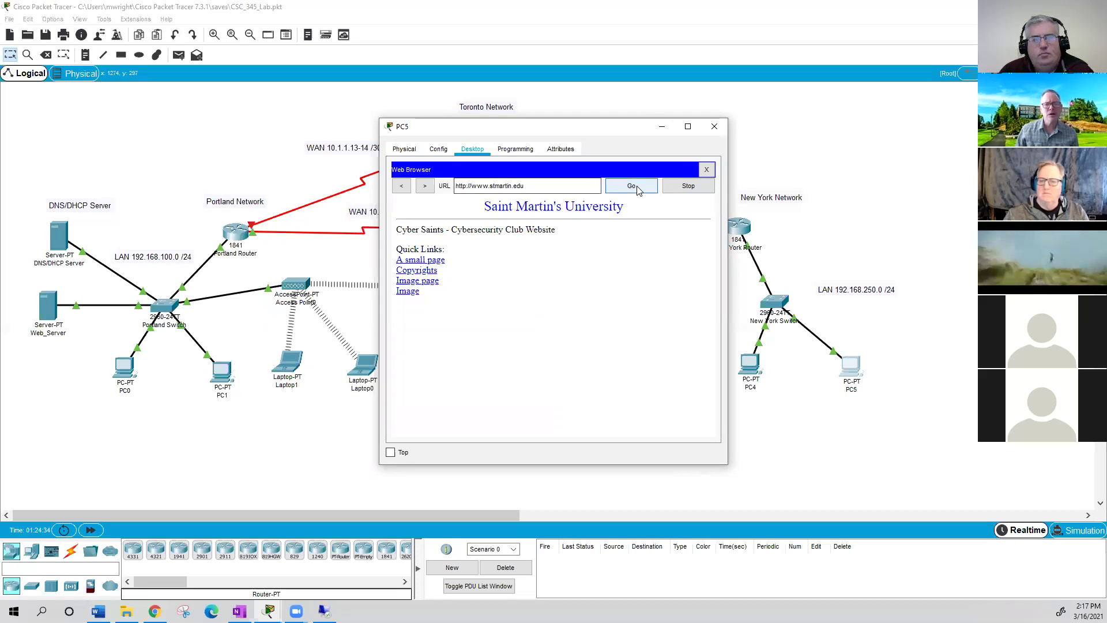
pyautogui.click(706, 170)
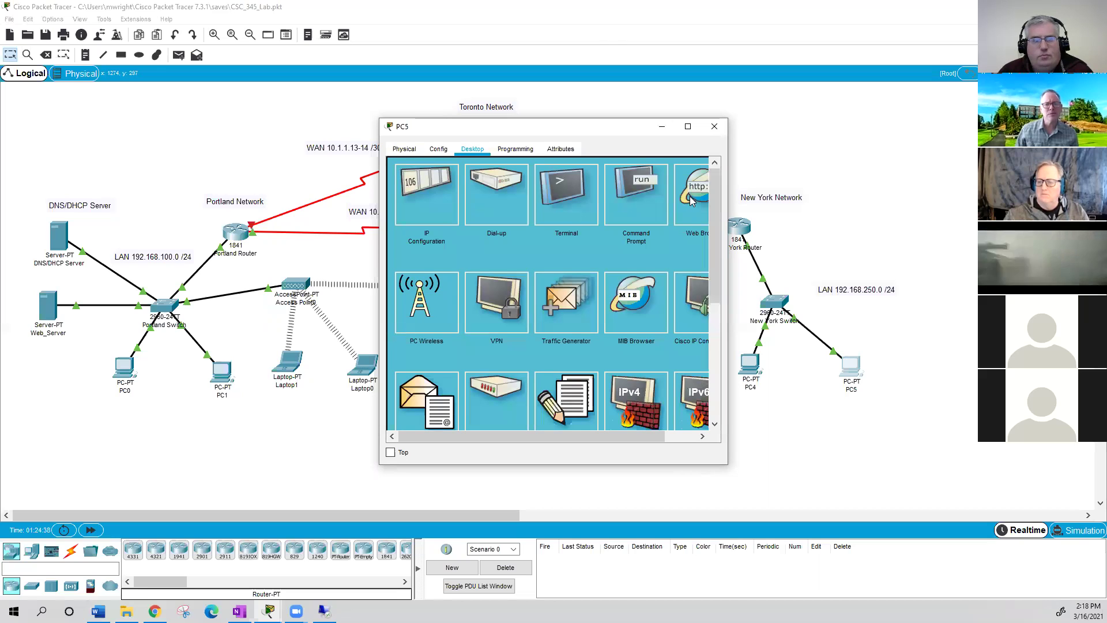
pyautogui.click(693, 196)
pyautogui.click(495, 187)
pyautogui.write('w')
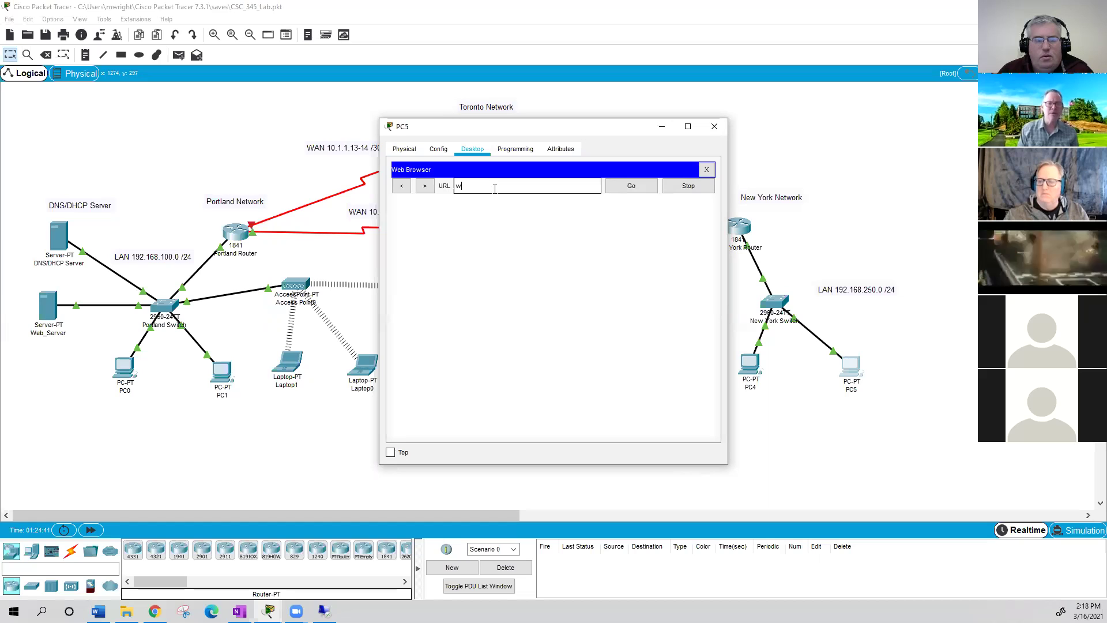
pyautogui.write('ww.stmartin')
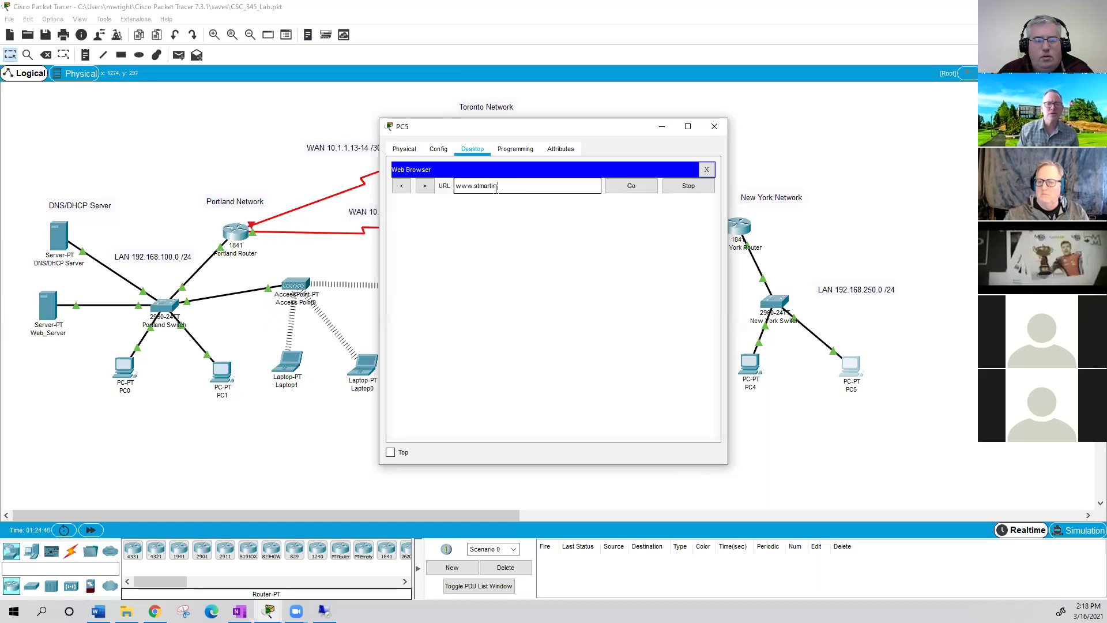
pyautogui.write('.edu')
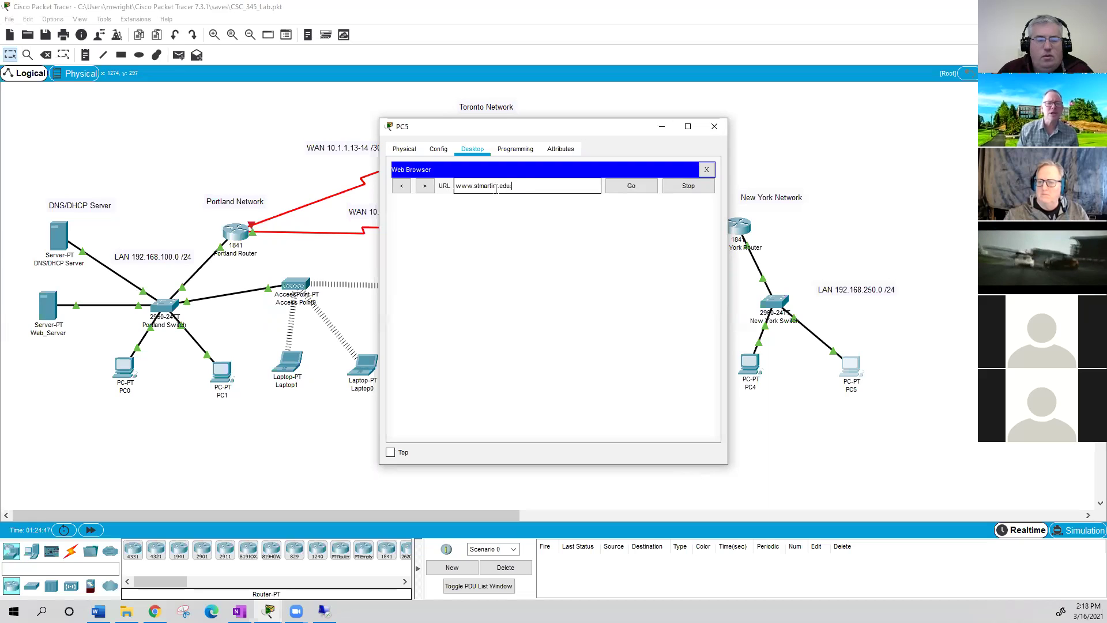
pyautogui.press('Return')
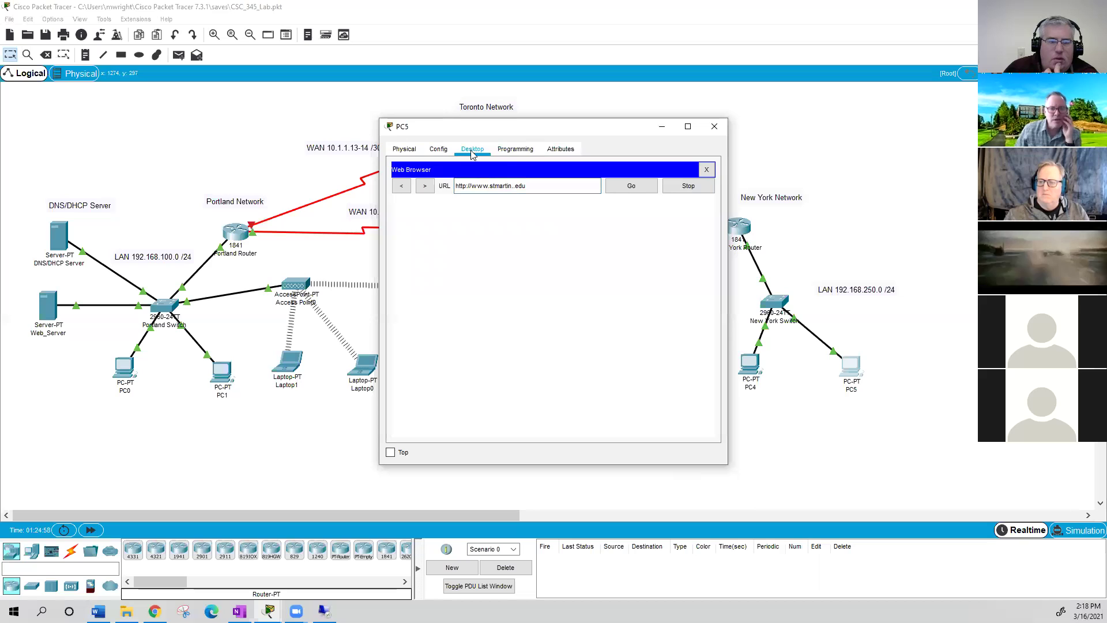
pyautogui.click(706, 170)
# - Ping 192.168.100.5 from PC5's command prompt, fixing the mistyped address
pyautogui.click(691, 173)
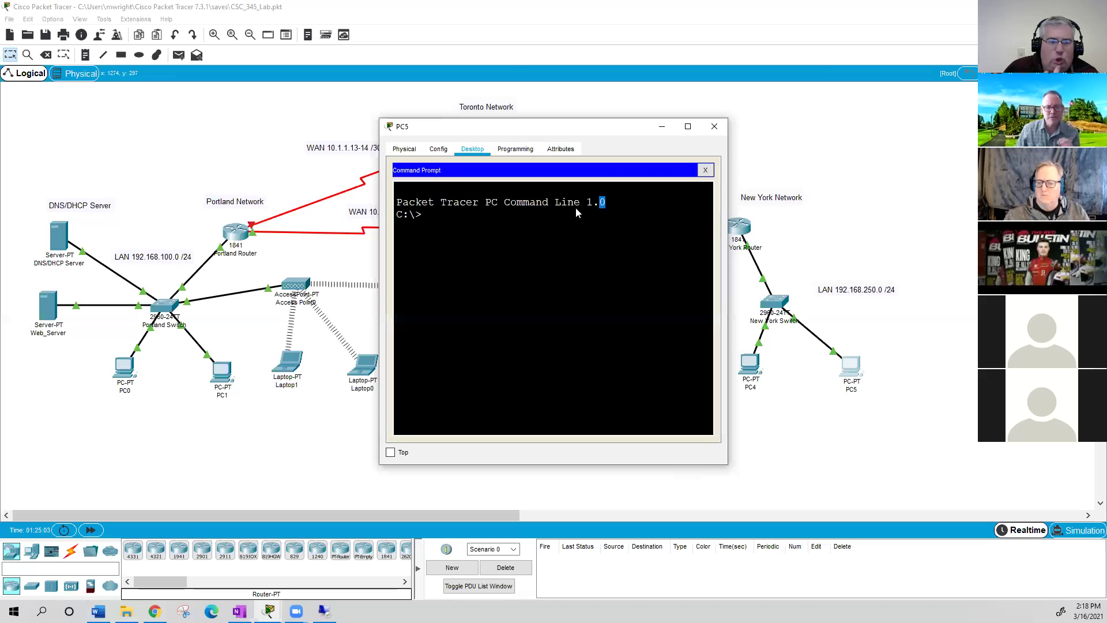
pyautogui.write('ping')
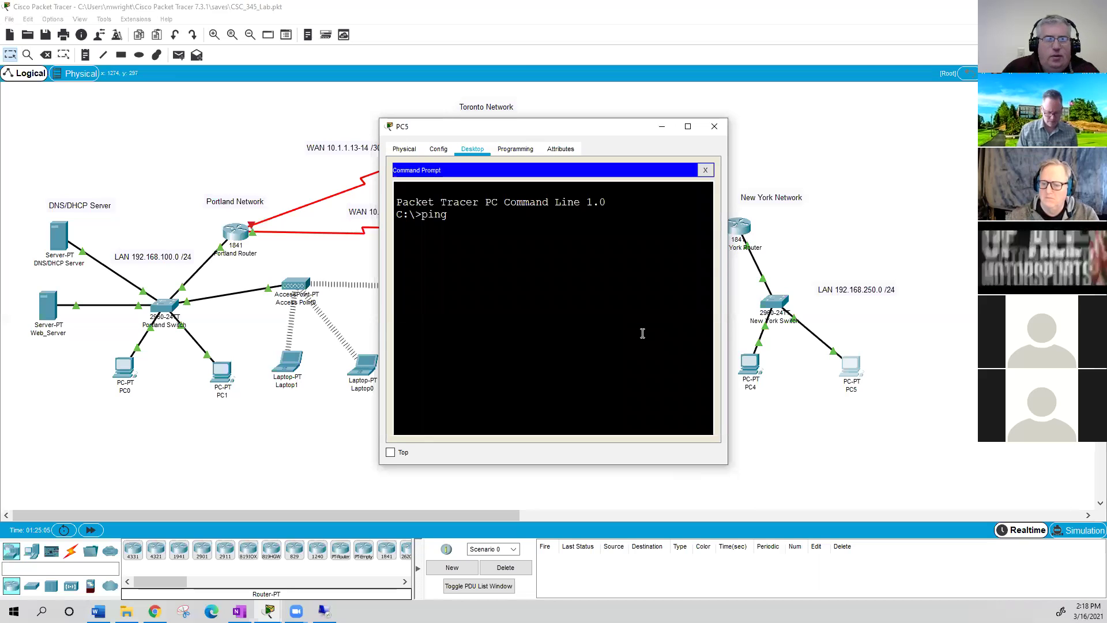
pyautogui.write(' 192,168')
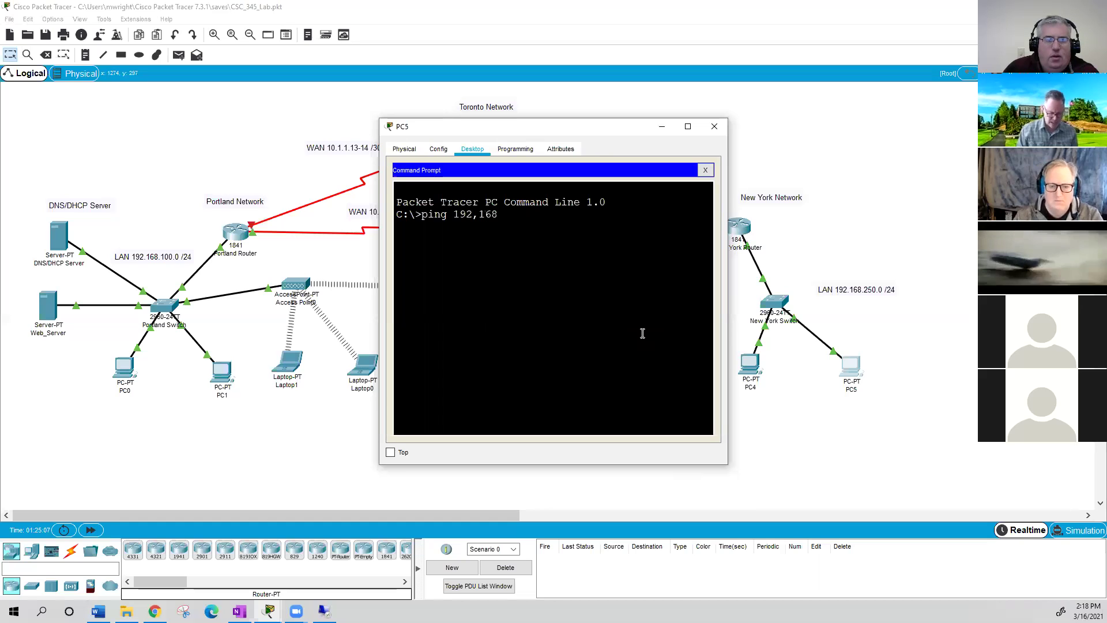
pyautogui.write('.1.5')
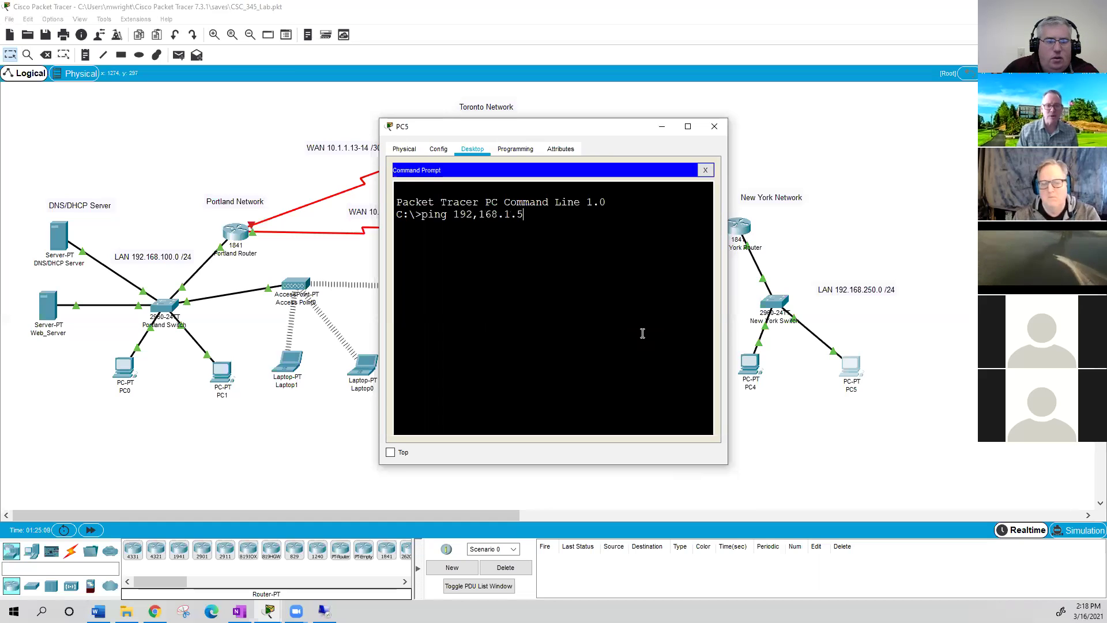
pyautogui.press('BackSpace')
pyautogui.press('BackSpace')
pyautogui.write('00')
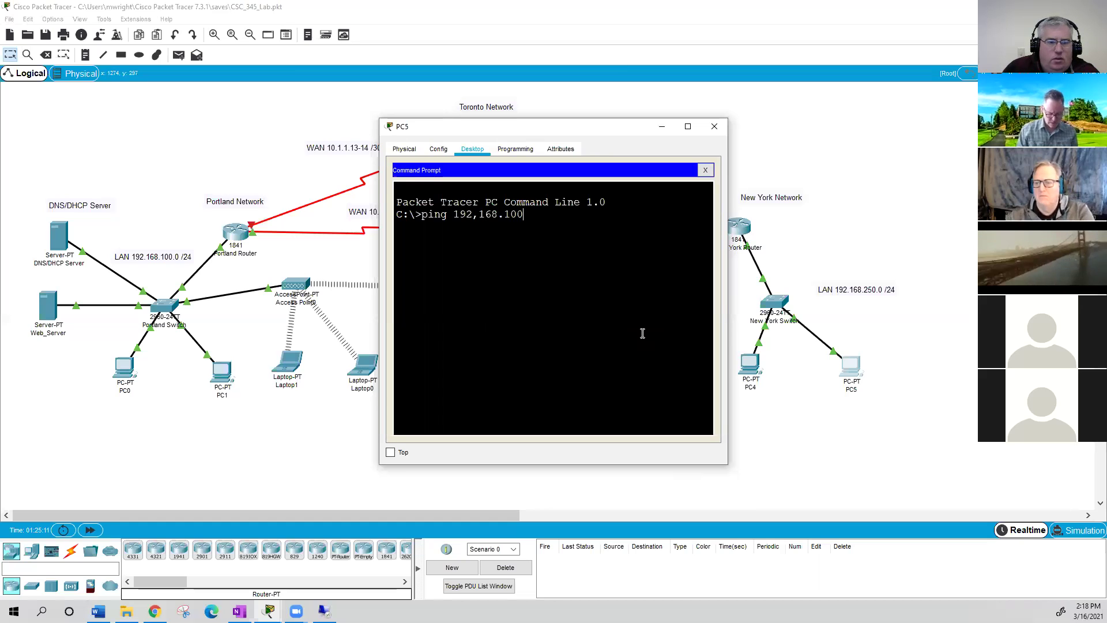
pyautogui.write('.5')
pyautogui.press('Return')
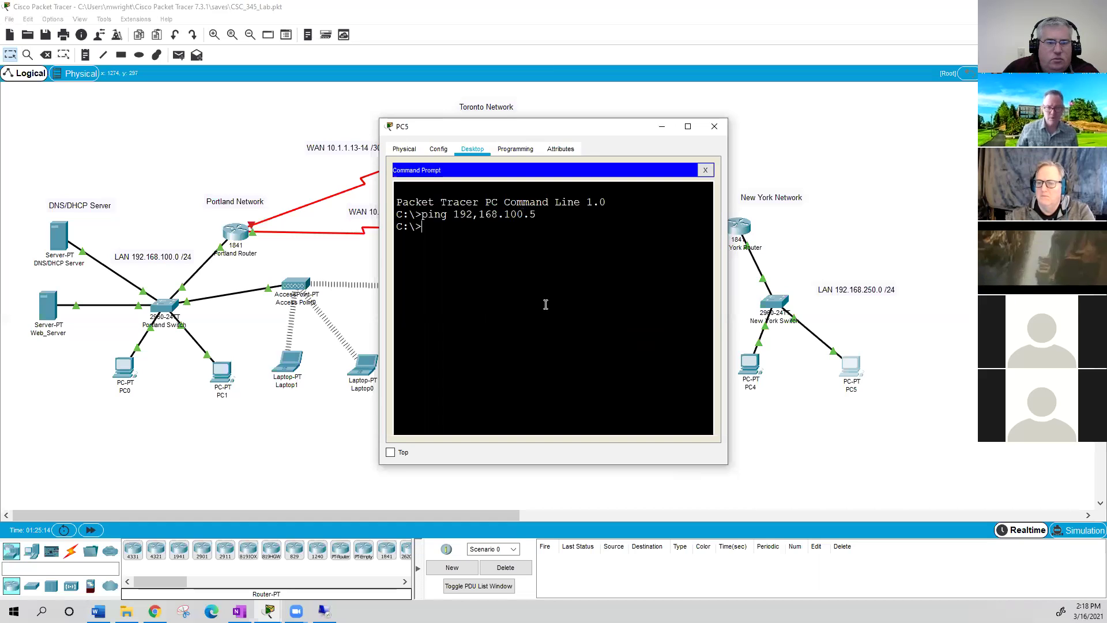
pyautogui.press('Up')
pyautogui.press('Left')
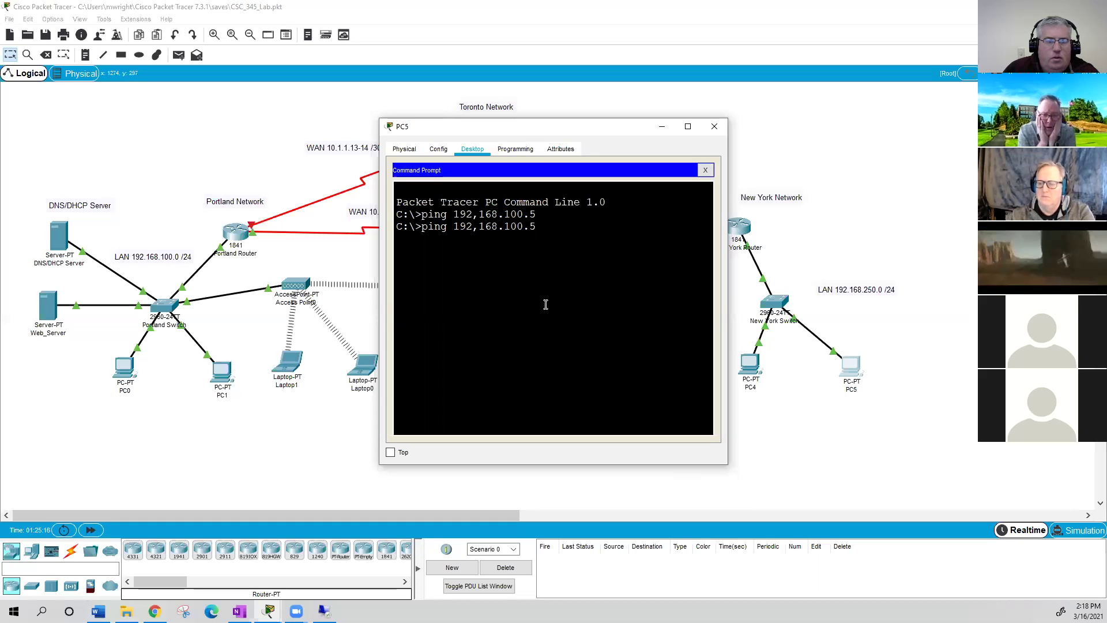
pyautogui.press('Return')
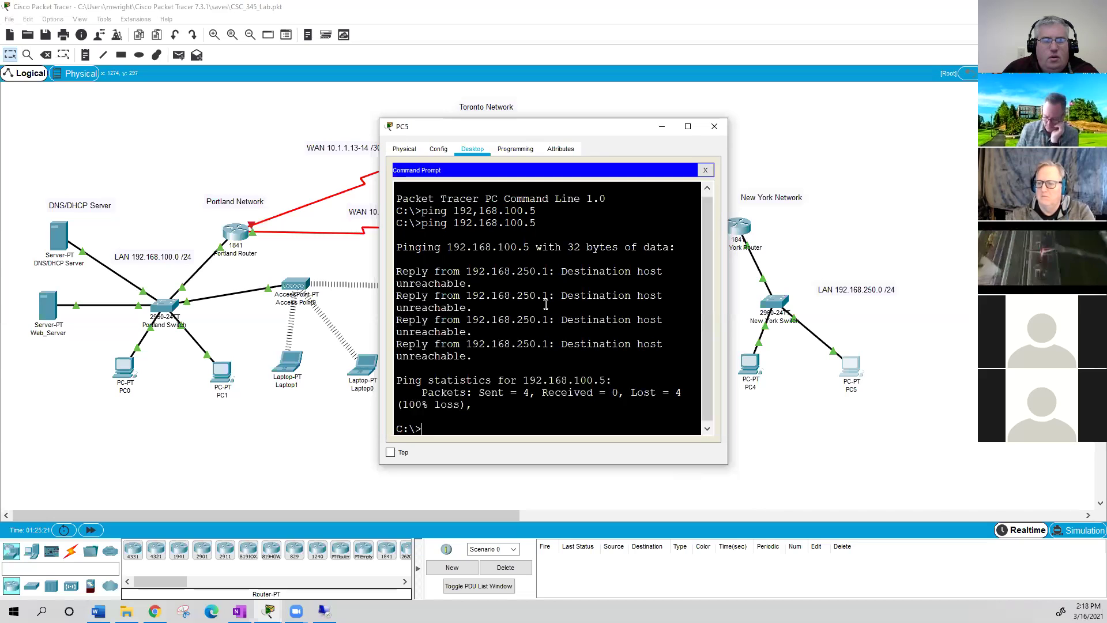
# - Repeat the ping twice, still getting destination host unreachable, and move PC5's window aside
pyautogui.press('Up')
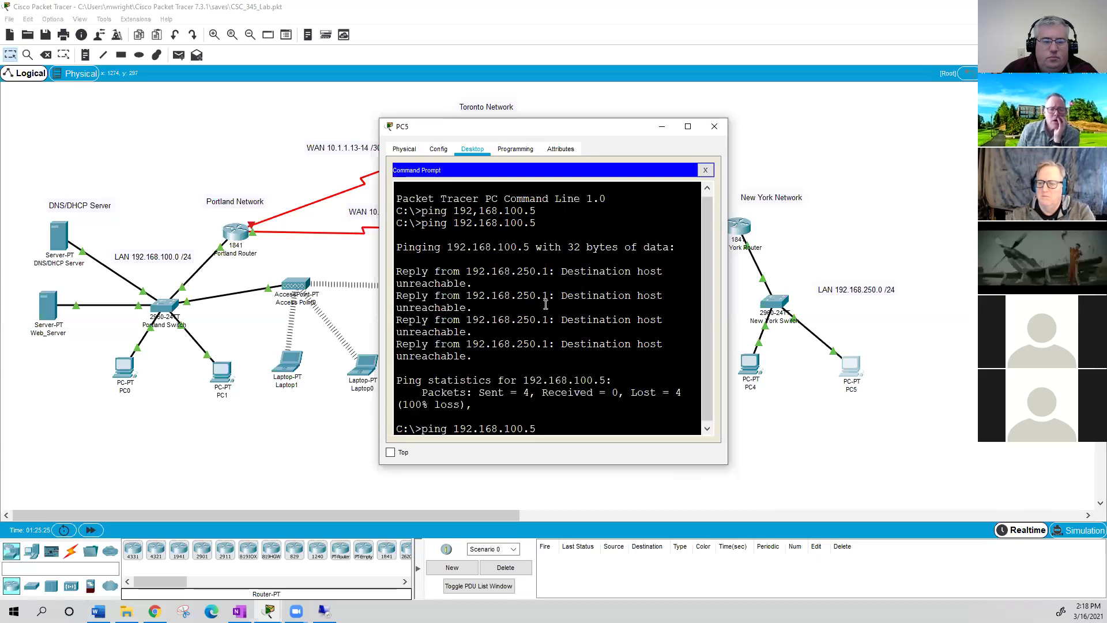
pyautogui.press('Return')
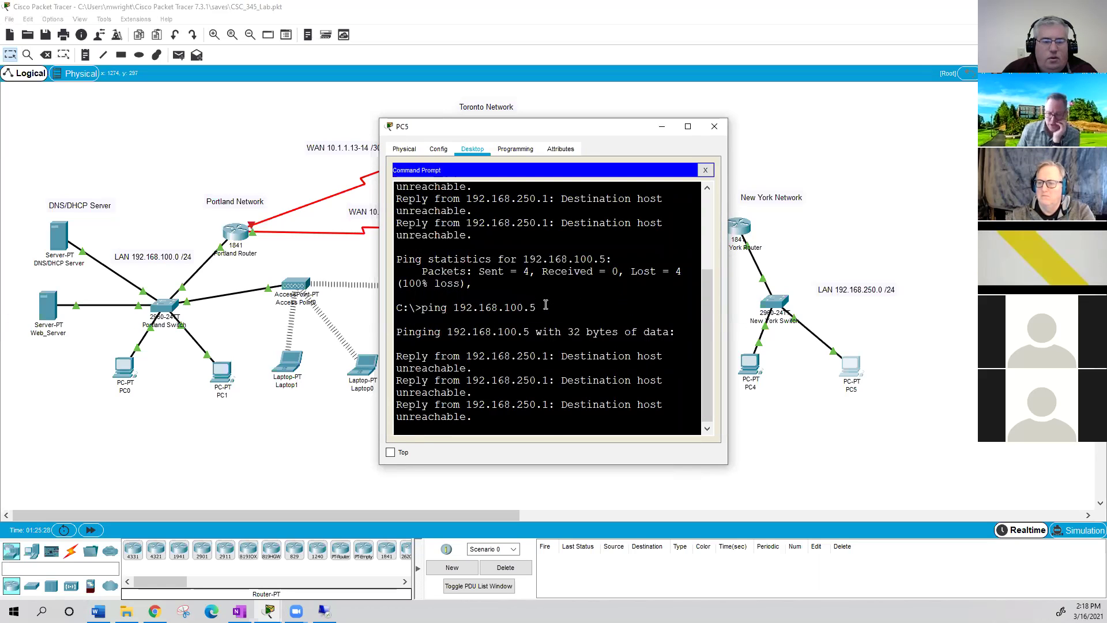
pyautogui.press('Up')
pyautogui.press('Return')
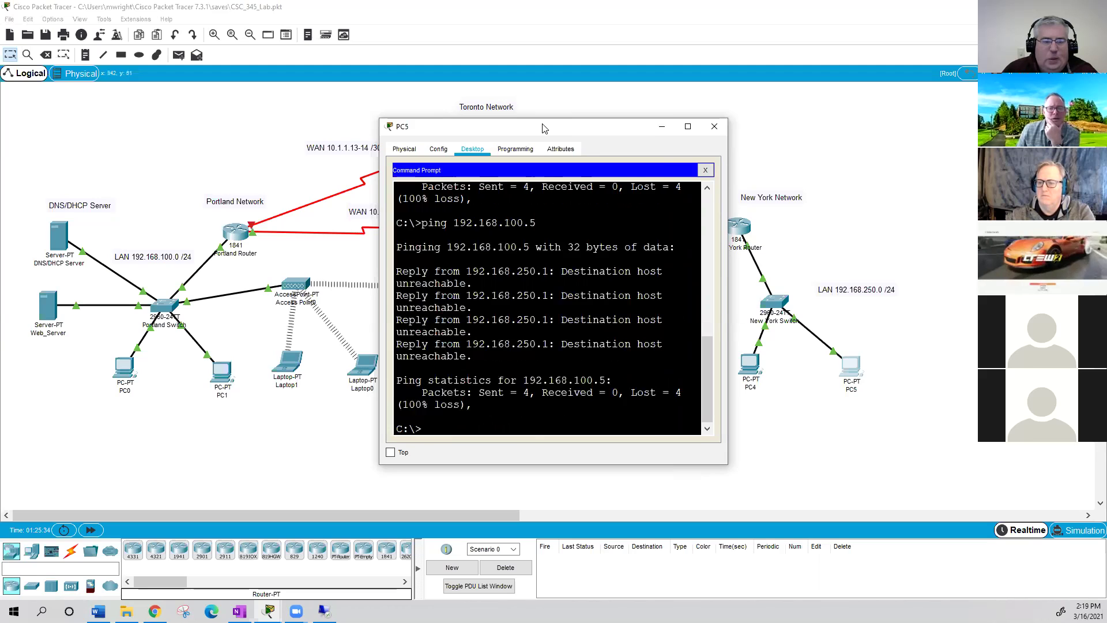
pyautogui.moveTo(542, 127); pyautogui.dragTo(843, 128)
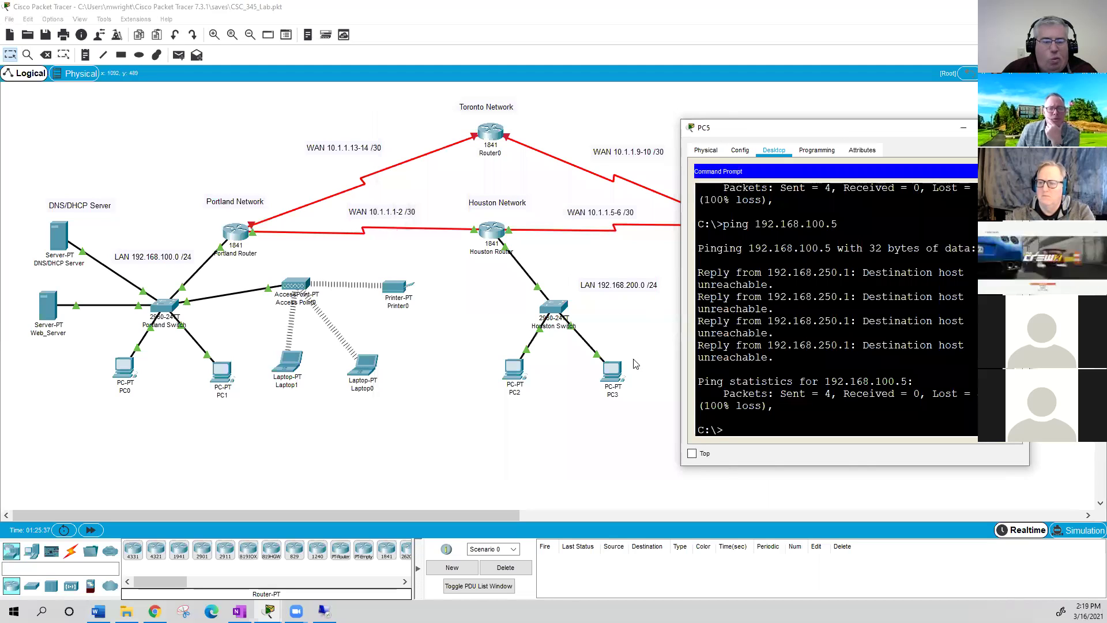
# - Ping 192.168.100.5 from PC3's command prompt and get successful replies
pyautogui.click(619, 375)
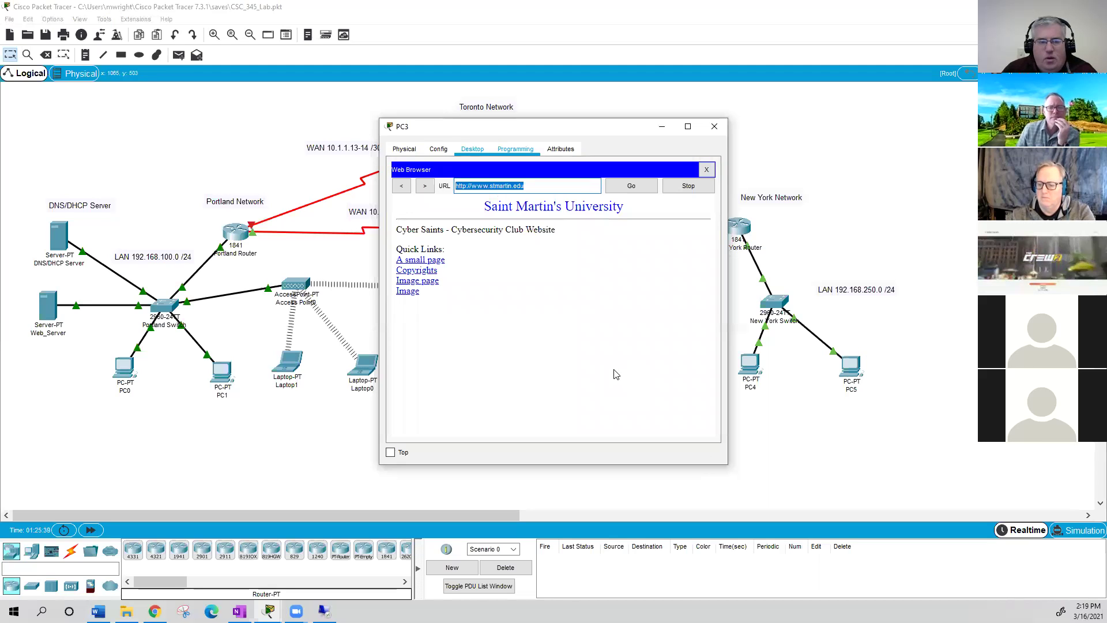
pyautogui.click(706, 168)
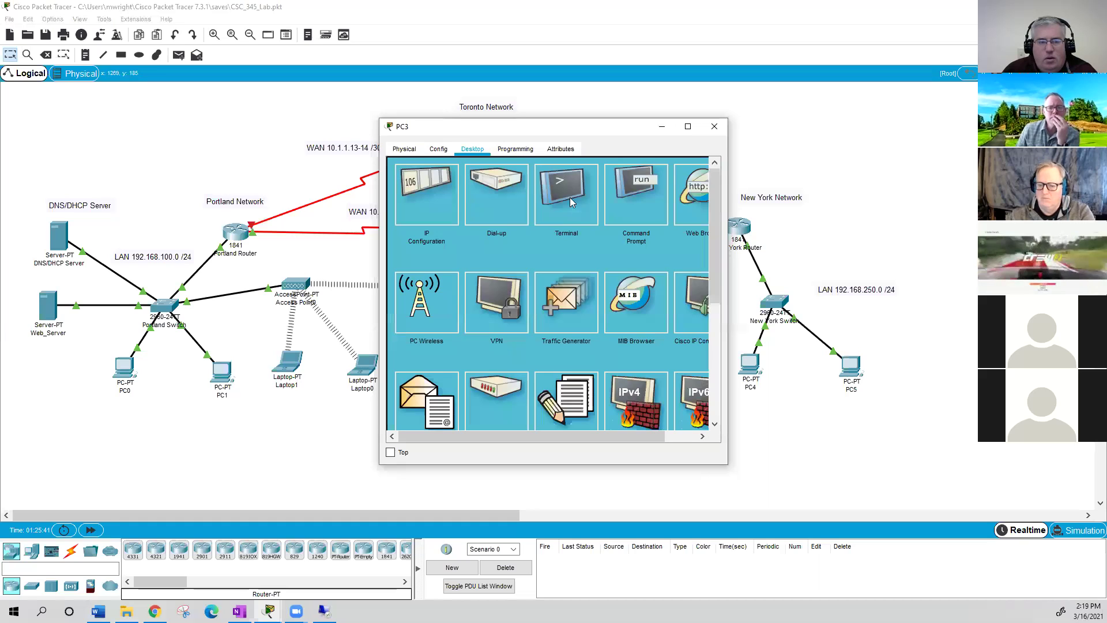
pyautogui.click(573, 199)
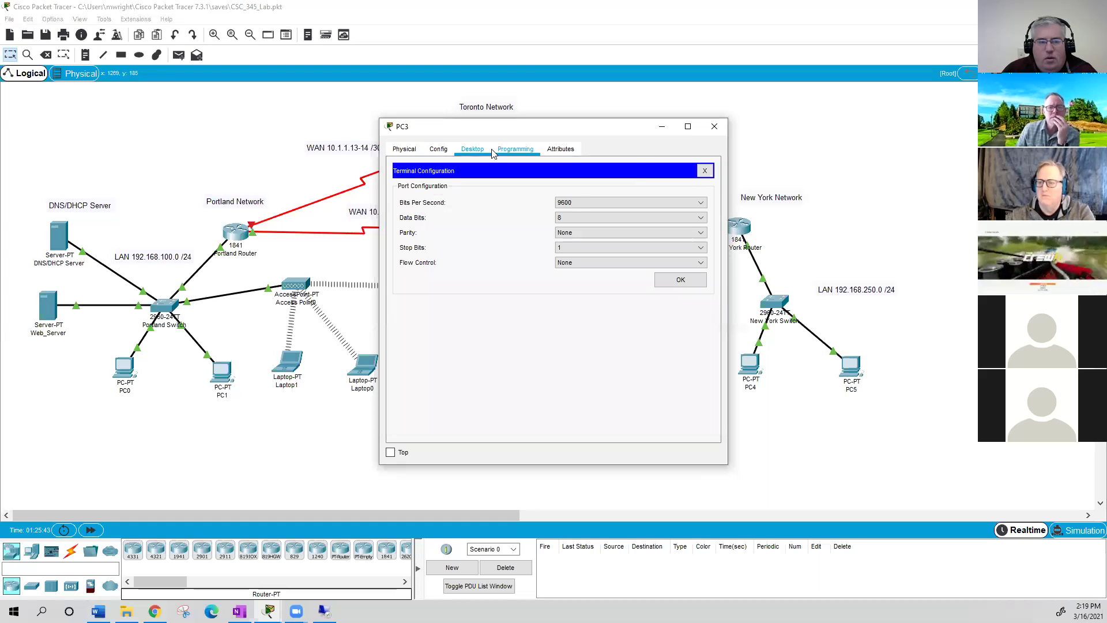
pyautogui.click(704, 170)
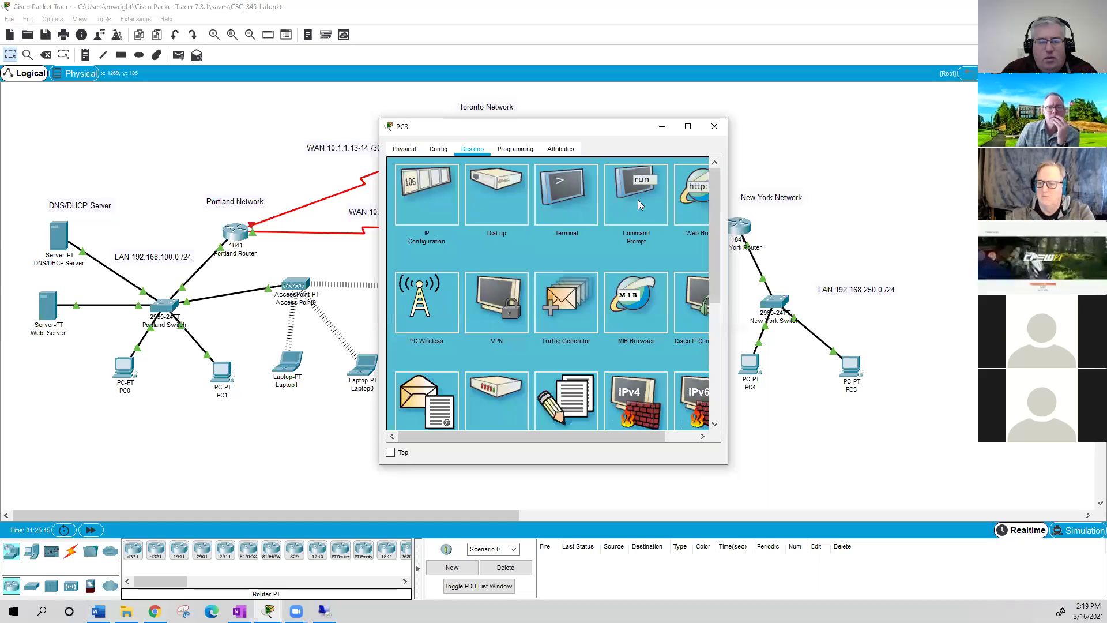
pyautogui.click(635, 246)
pyautogui.write('ping')
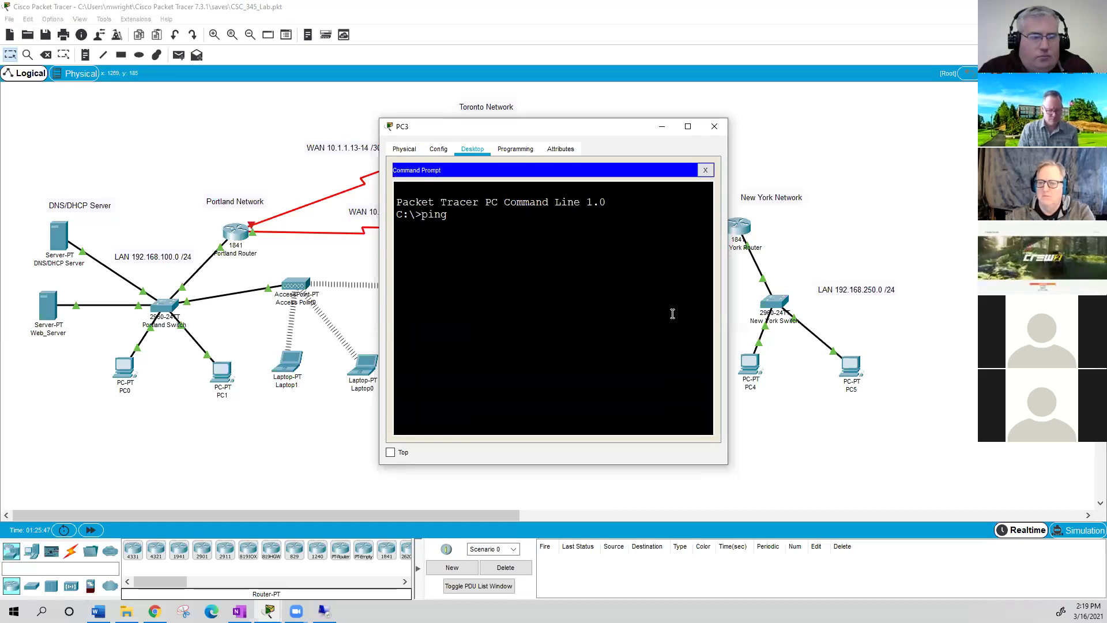
pyautogui.write(' 192.1')
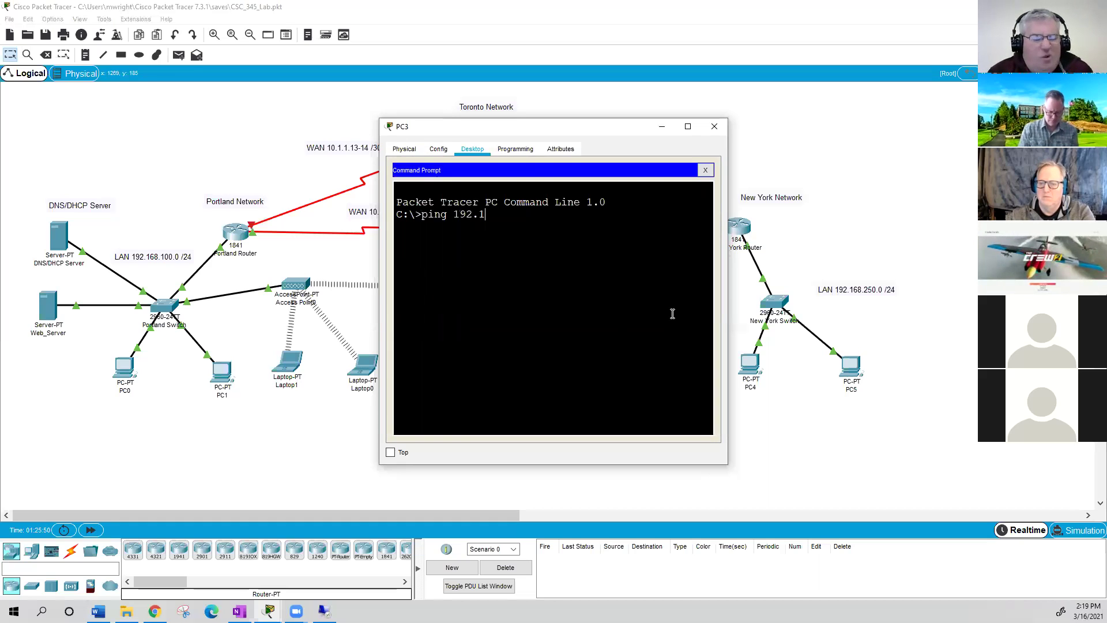
pyautogui.write('68.100')
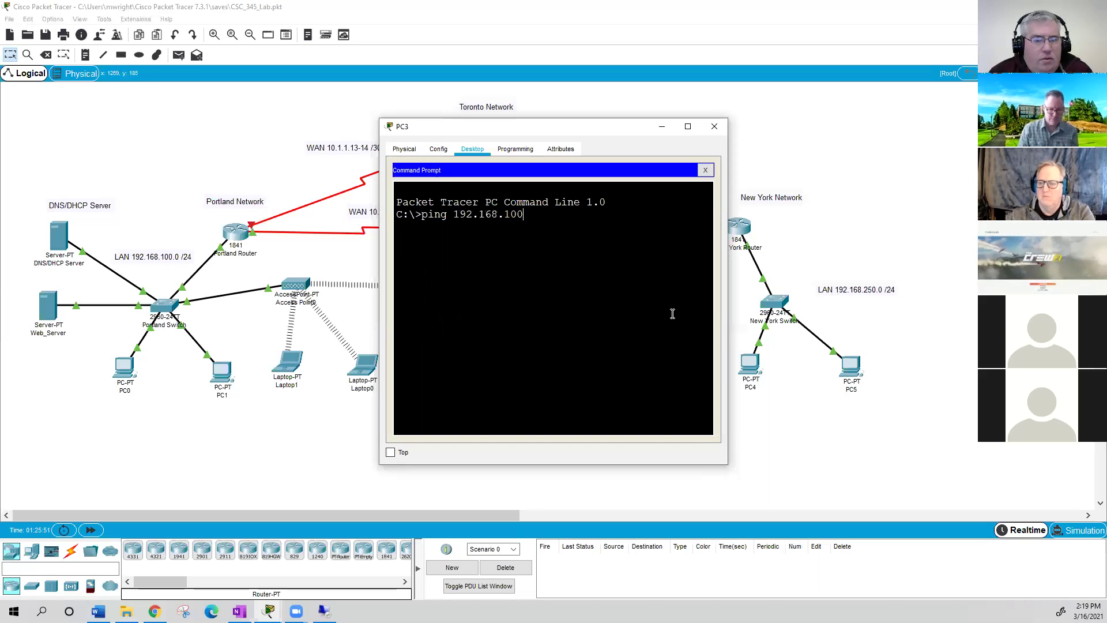
pyautogui.write('.5')
pyautogui.press('Return')
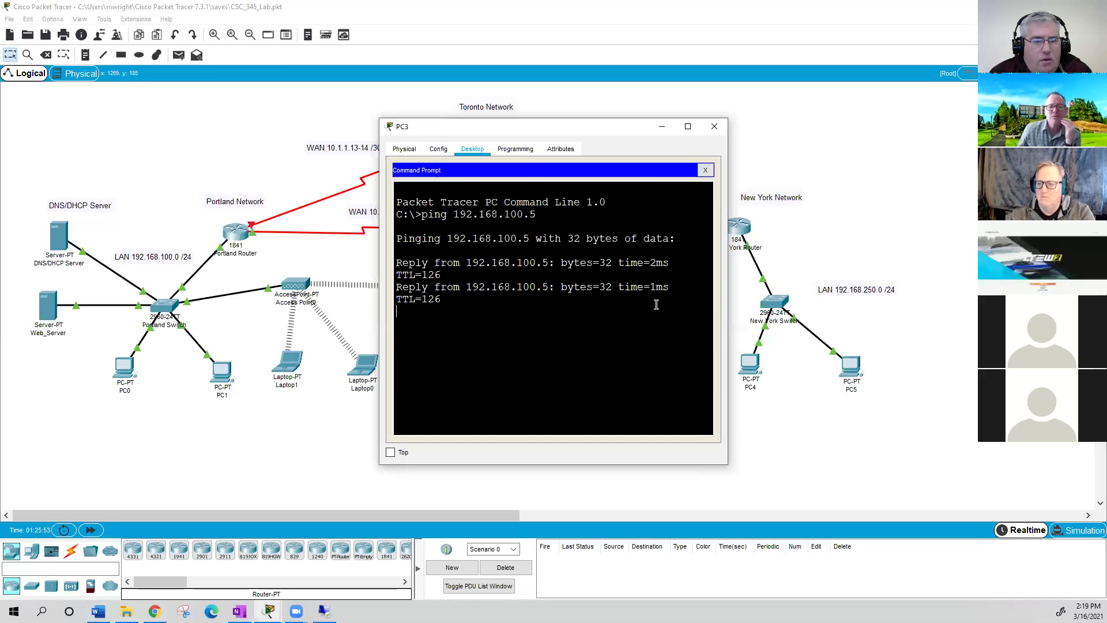
# - Repeat the ping to 192.168.100.5 from PC5, still getting 'Destination host unreachable'
pyautogui.click(853, 364)
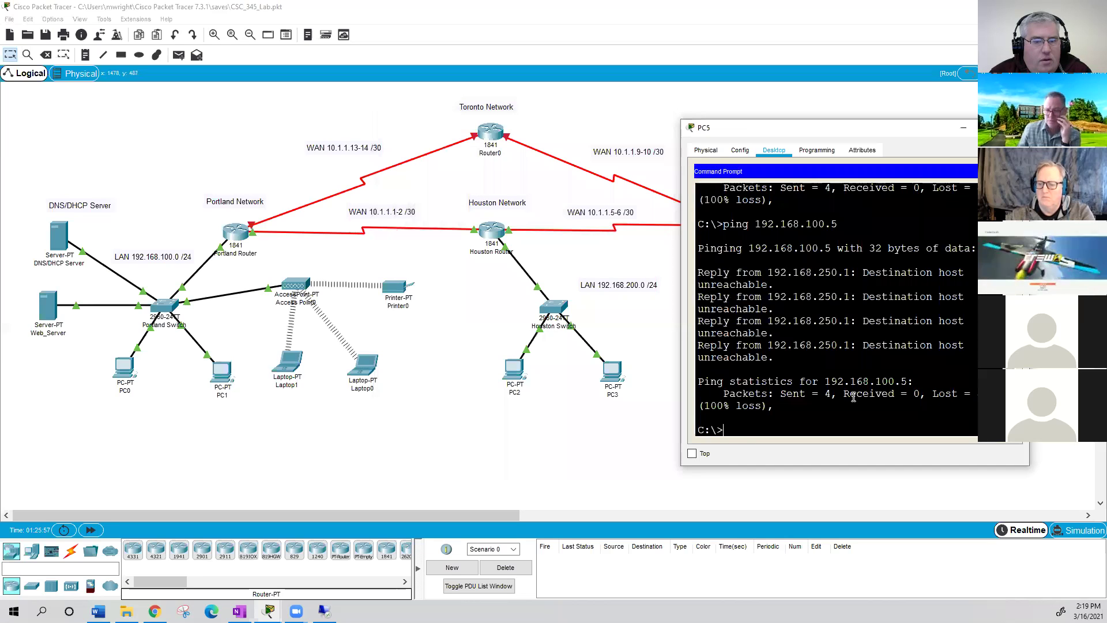
pyautogui.press('Up')
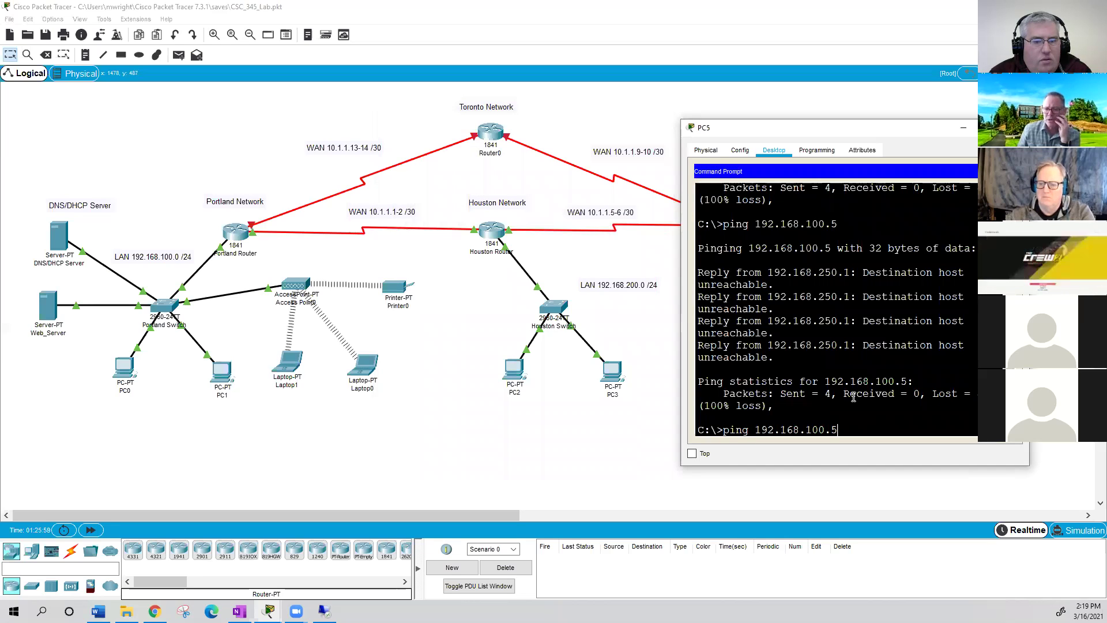
pyautogui.press('Return')
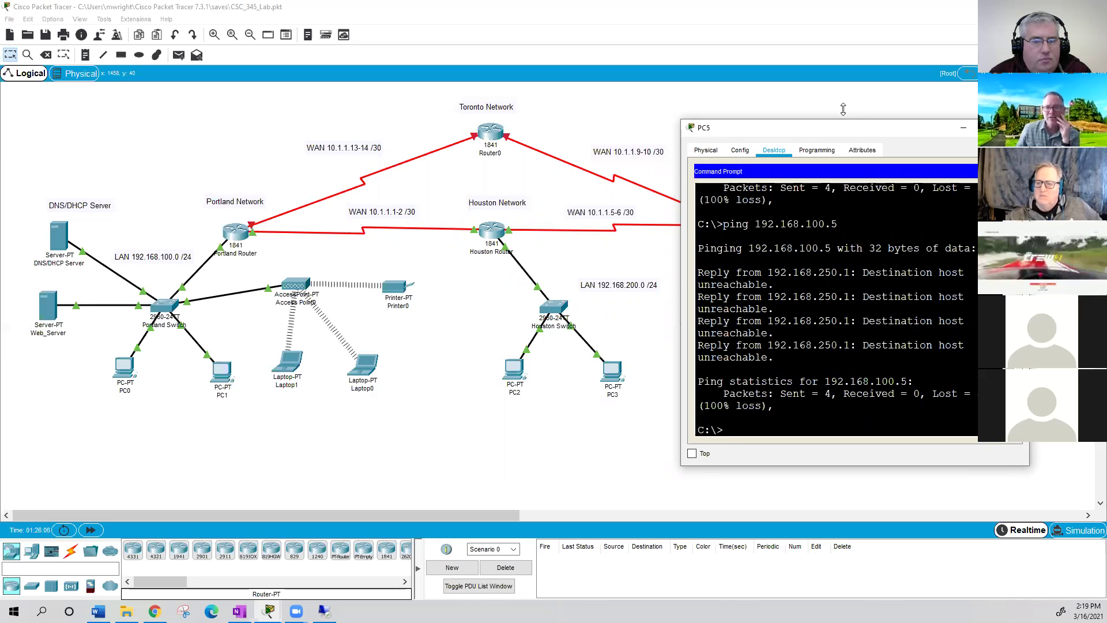
pyautogui.moveTo(843, 109); pyautogui.dragTo(843, 110)
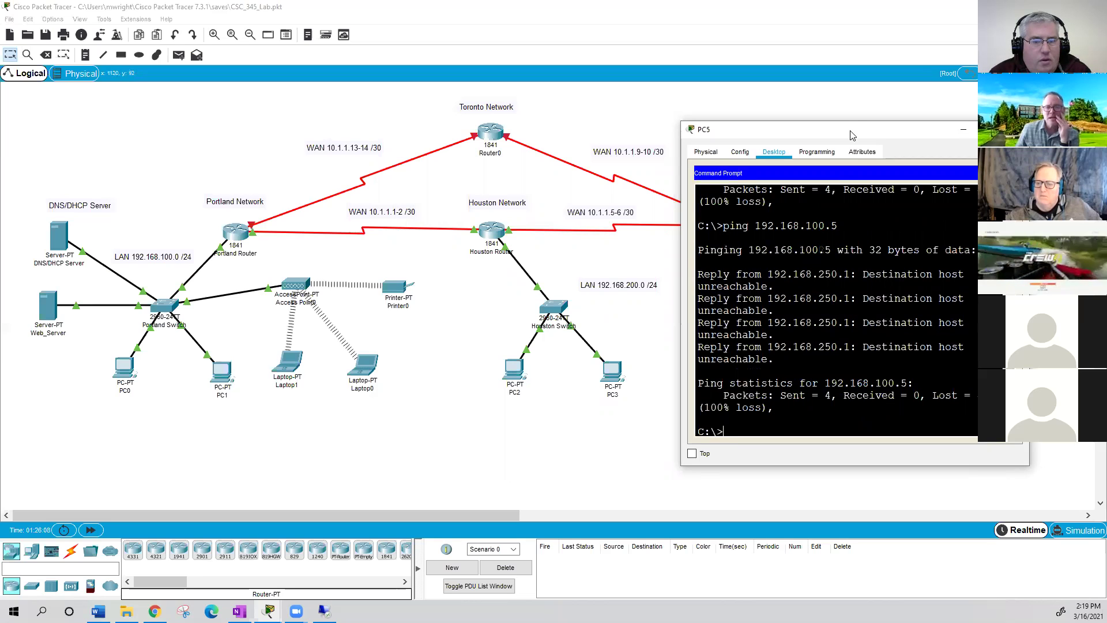
# - Exit configuration mode on the New York Router and enter privileged EXEC with 'en'
pyautogui.click(738, 229)
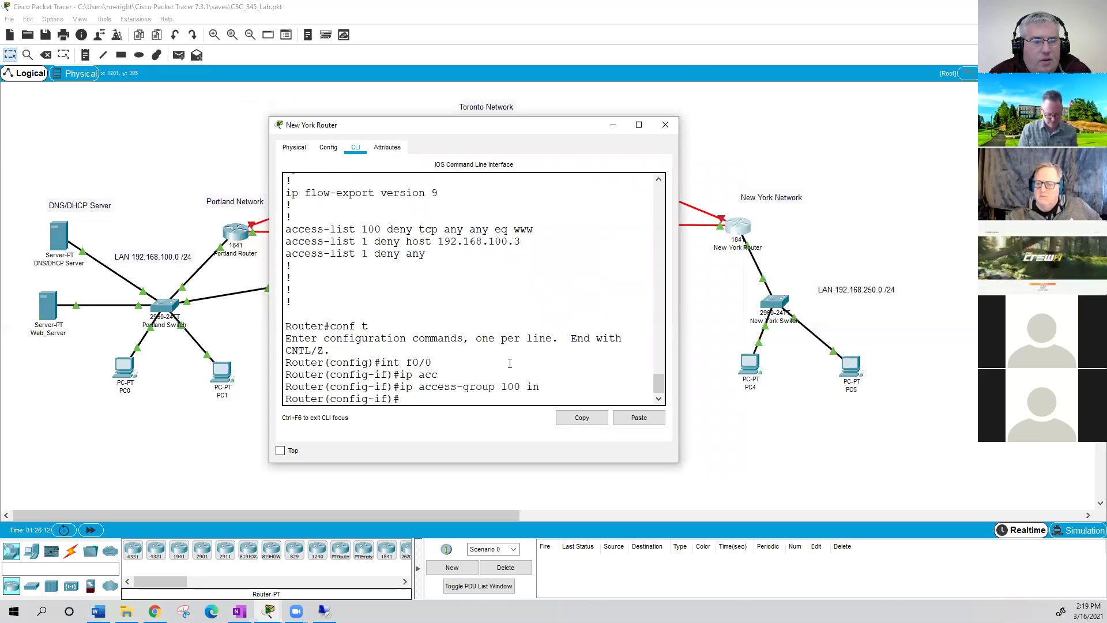
pyautogui.write('e')
pyautogui.write('xit')
pyautogui.press('Return')
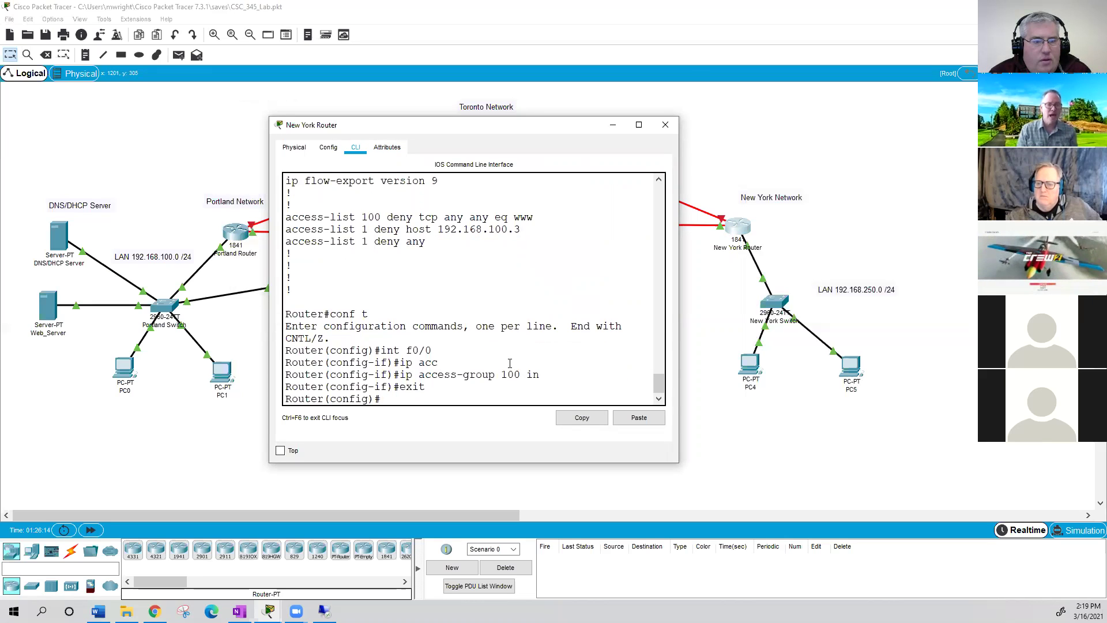
pyautogui.write('exit')
pyautogui.press('Return')
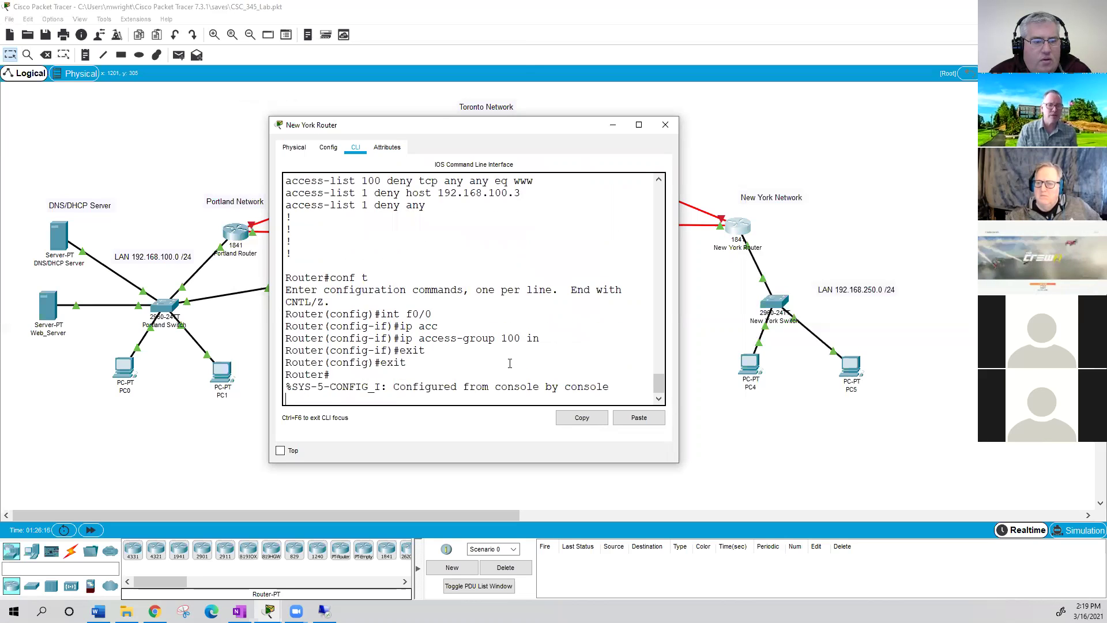
pyautogui.press('Return')
pyautogui.write('er#en')
pyautogui.press('Return')
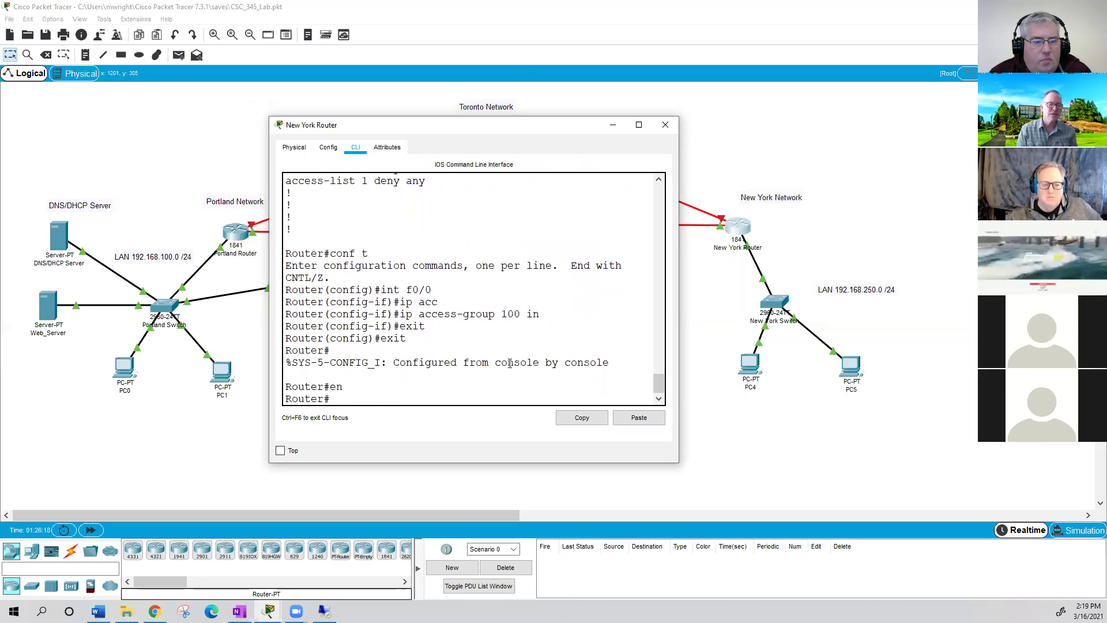
# - Run 'sho run', page to the access lists, and highlight the access-list 100 deny www line
pyautogui.write('sho run')
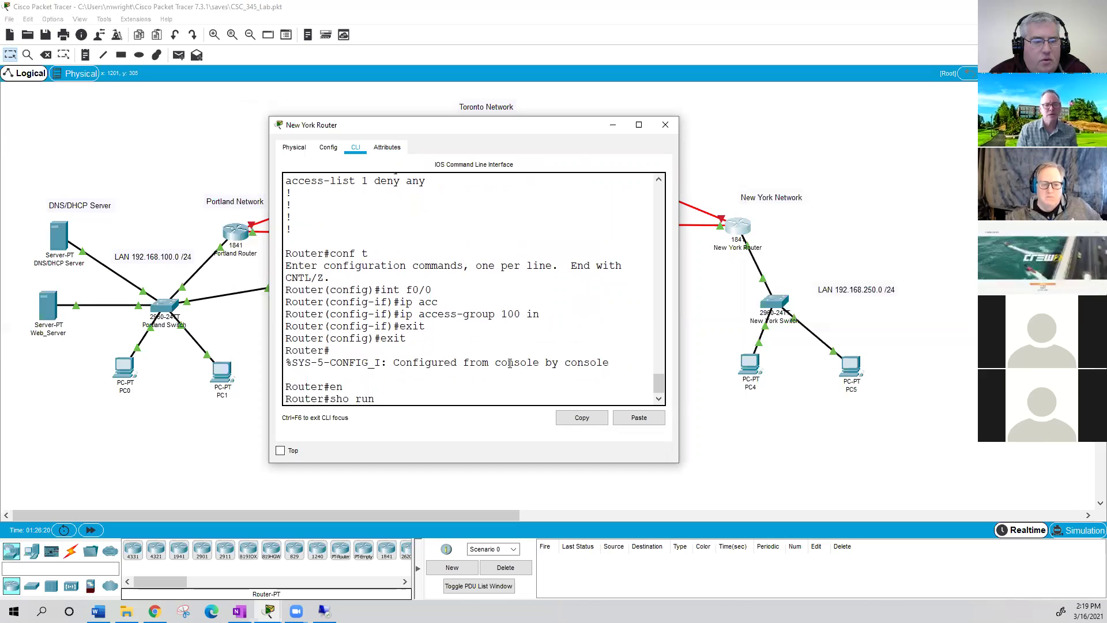
pyautogui.press('Return')
pyautogui.press('Return')
pyautogui.press('Return')
pyautogui.press('Return')
pyautogui.press('Return')
pyautogui.press('Return')
pyautogui.press('Return')
pyautogui.press('Return')
pyautogui.press('Return')
pyautogui.press('Return')
pyautogui.press('Return')
pyautogui.press('Return')
pyautogui.press('Return')
pyautogui.press('Return')
pyautogui.press('Return')
pyautogui.press('Return')
pyautogui.press('Return')
pyautogui.press('Return')
pyautogui.press('Return')
pyautogui.press('Return')
pyautogui.press('Return')
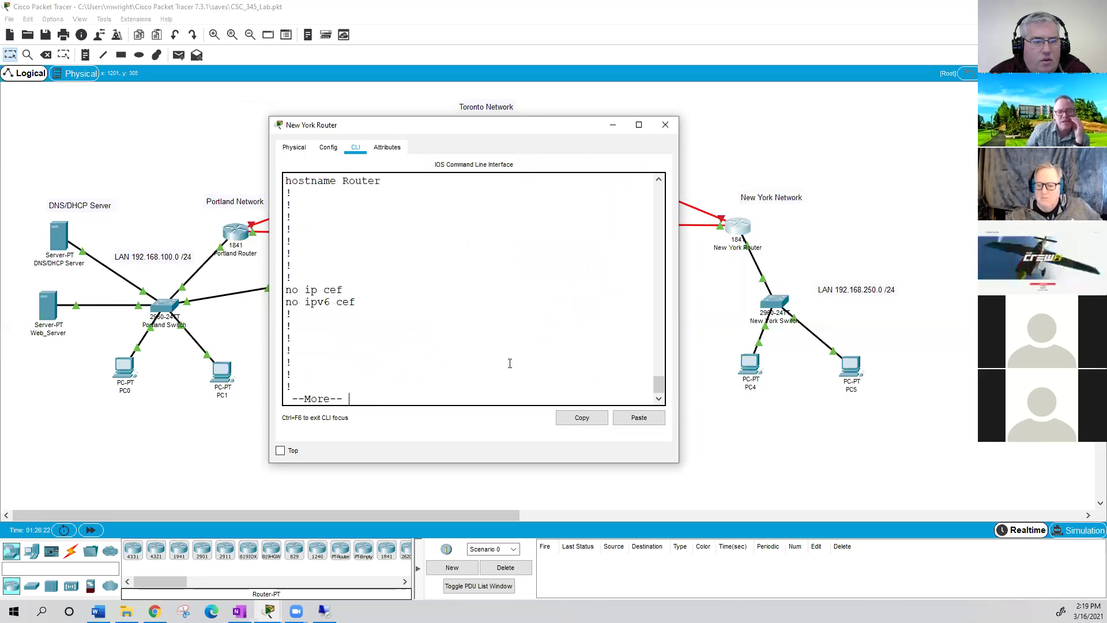
pyautogui.press('Return')
pyautogui.press('Return')
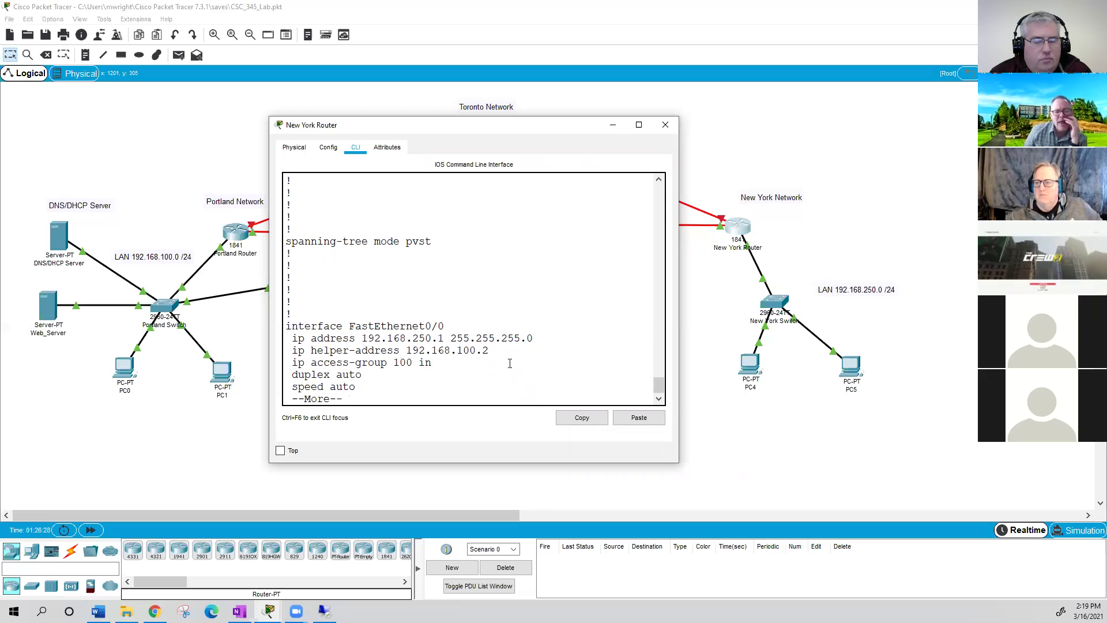
pyautogui.press('Return')
pyautogui.press('Return')
pyautogui.press('Return')
pyautogui.press('Return')
pyautogui.press('Return')
pyautogui.press('Return')
pyautogui.press('Return')
pyautogui.press('Return')
pyautogui.press('Return')
pyautogui.press('Return')
pyautogui.press('Return')
pyautogui.press('Return')
pyautogui.press('Return')
pyautogui.press('Return')
pyautogui.press('Return')
pyautogui.press('Return')
pyautogui.press('Return')
pyautogui.press('Return')
pyautogui.press('Return')
pyautogui.press('Return')
pyautogui.press('Return')
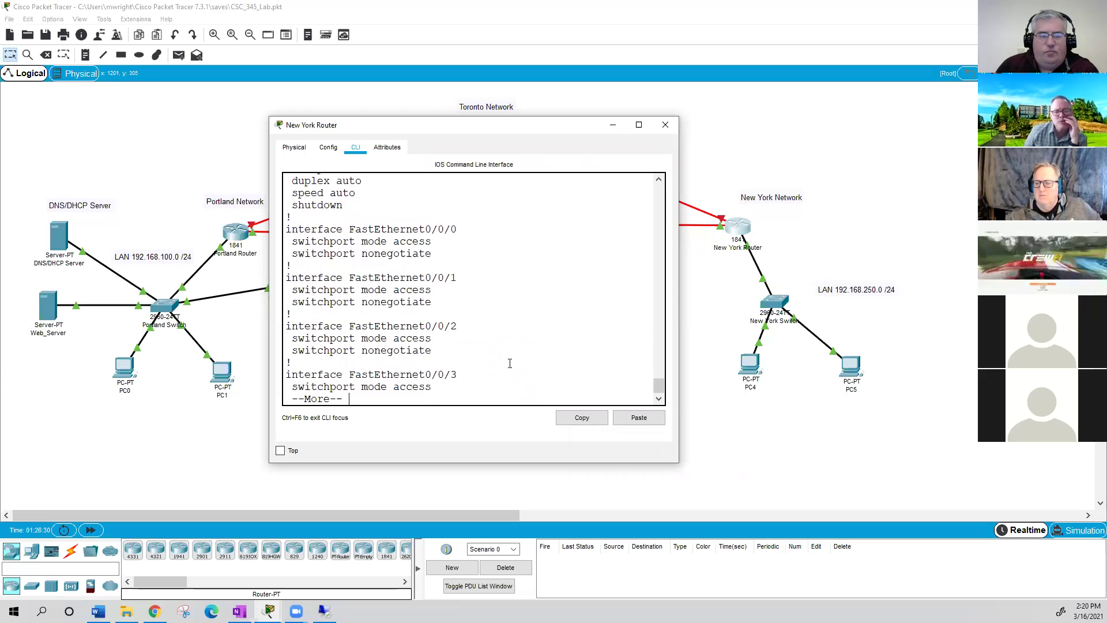
pyautogui.press('Return')
pyautogui.press('Return')
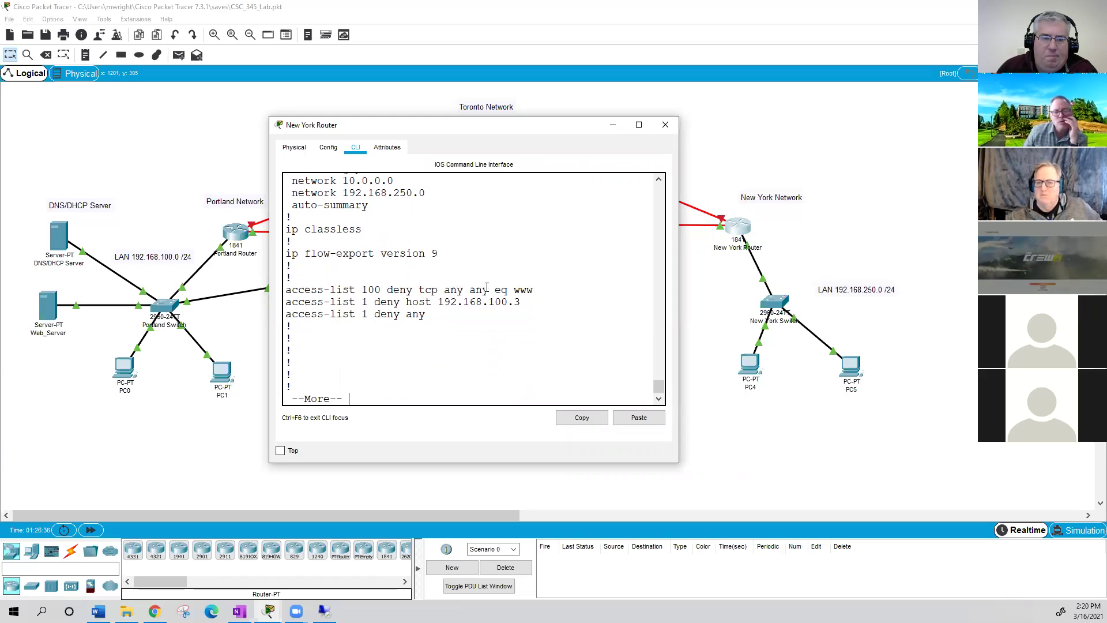
pyautogui.moveTo(533, 289); pyautogui.dragTo(286, 289)
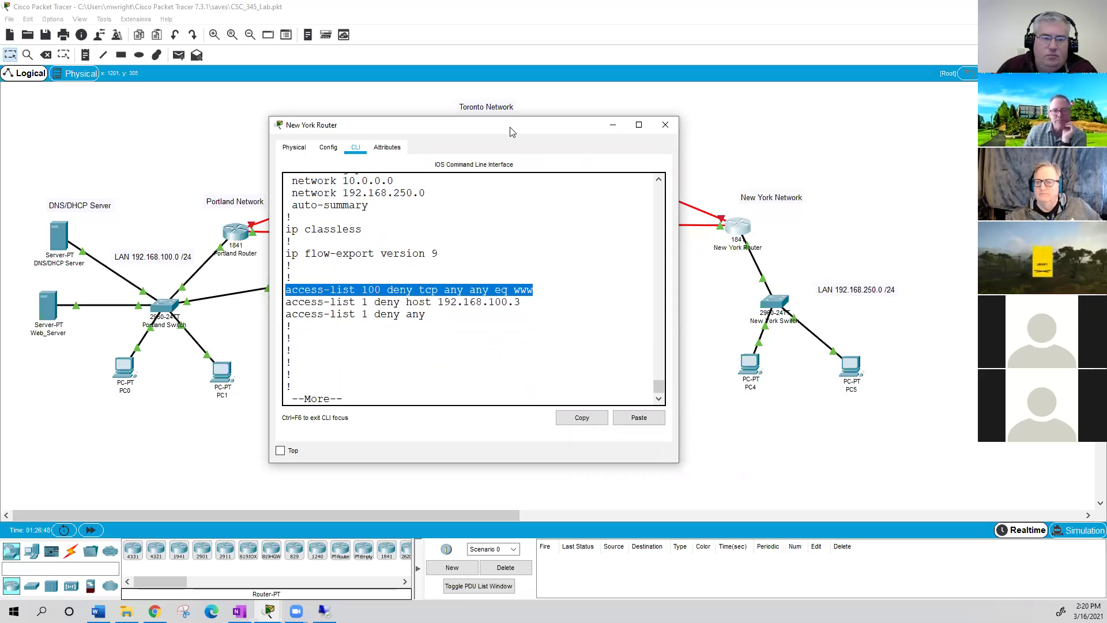
pyautogui.moveTo(510, 132); pyautogui.dragTo(873, 131)
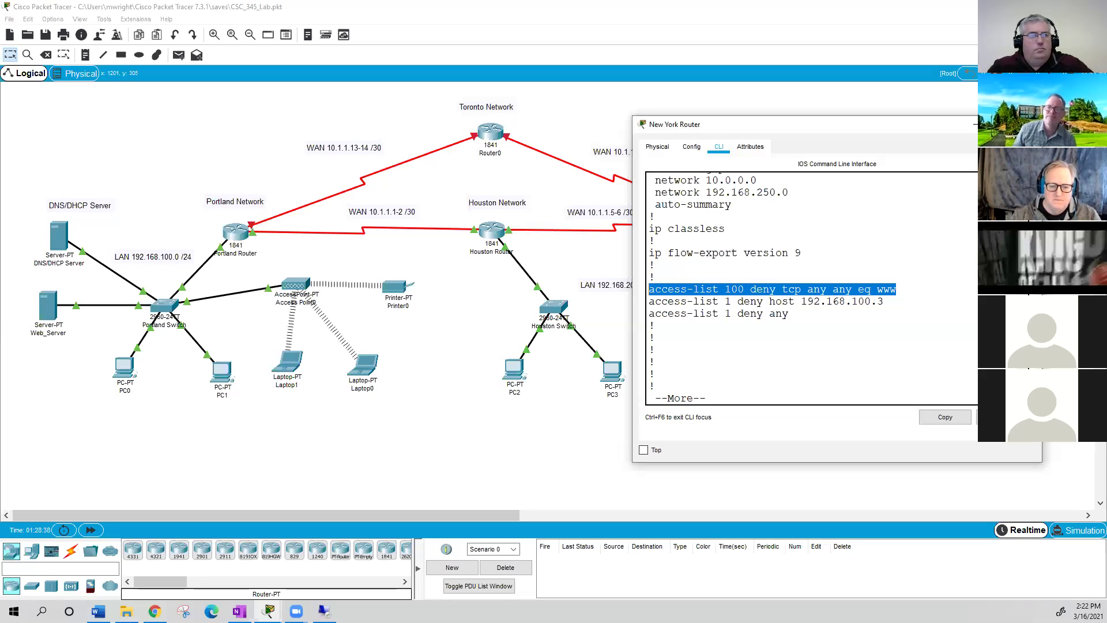
# - Close the New York Router CLI window to show the network with the switch, PC4 and PC5
pyautogui.click(1032, 124)
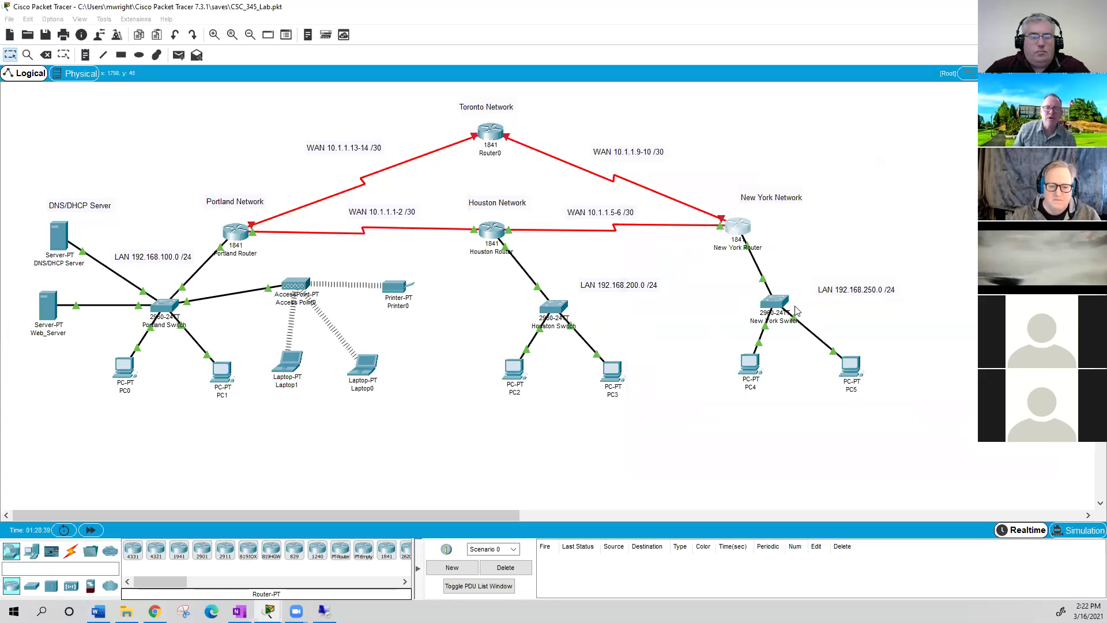